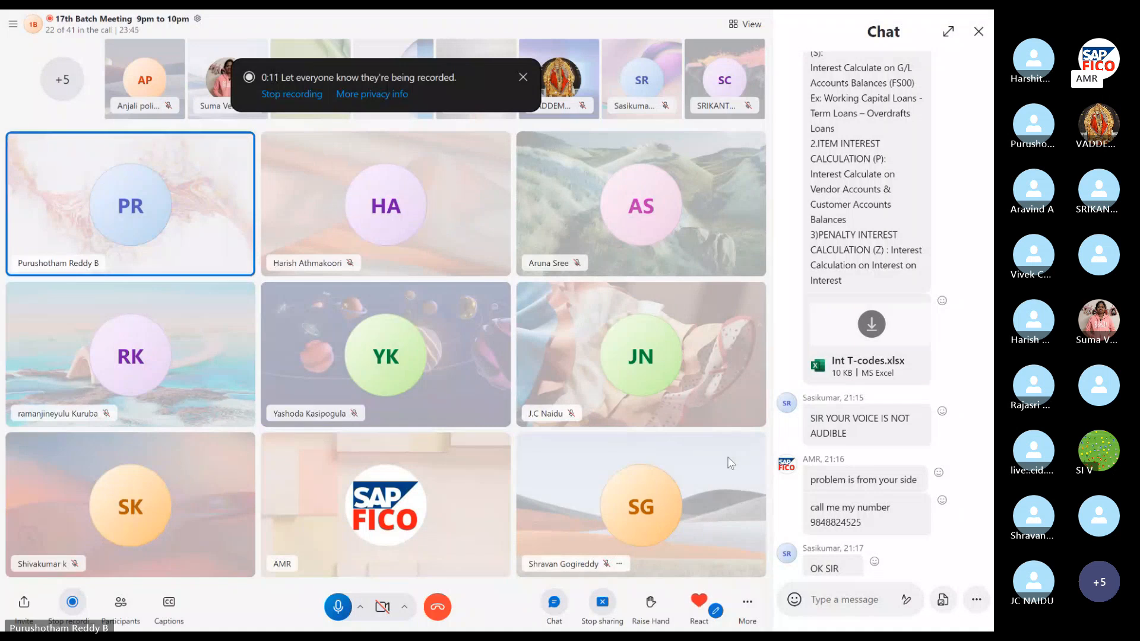
Mute the microphone and select the interest calculation notes in the meeting chat.
left_click(338, 607)
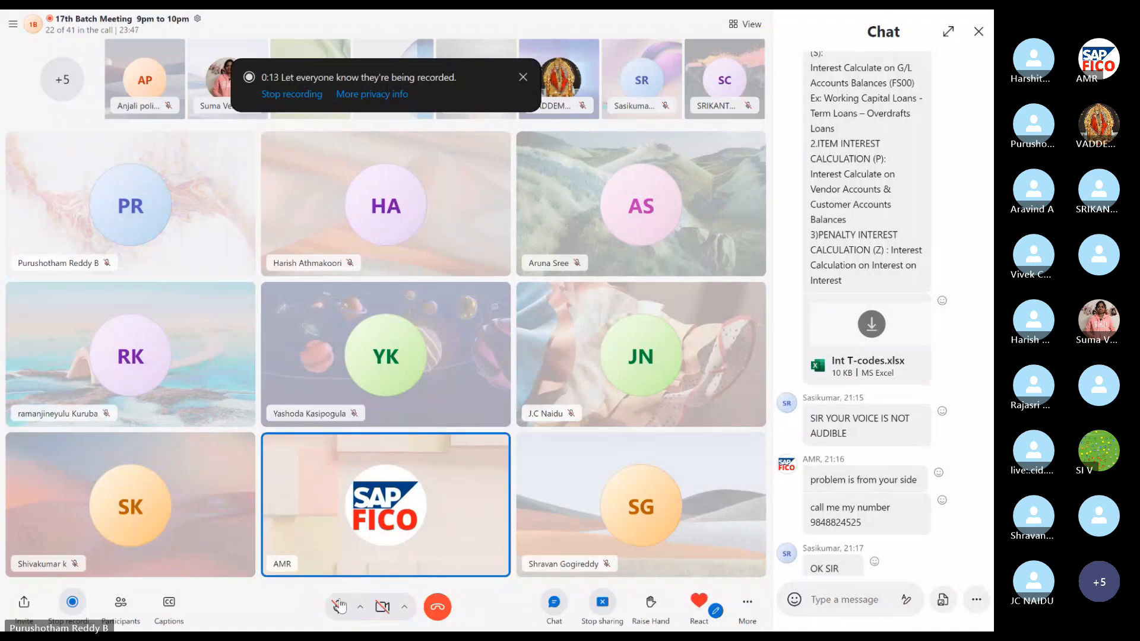
scroll(862, 199, "up", 3)
scroll(861, 199, "up", 5)
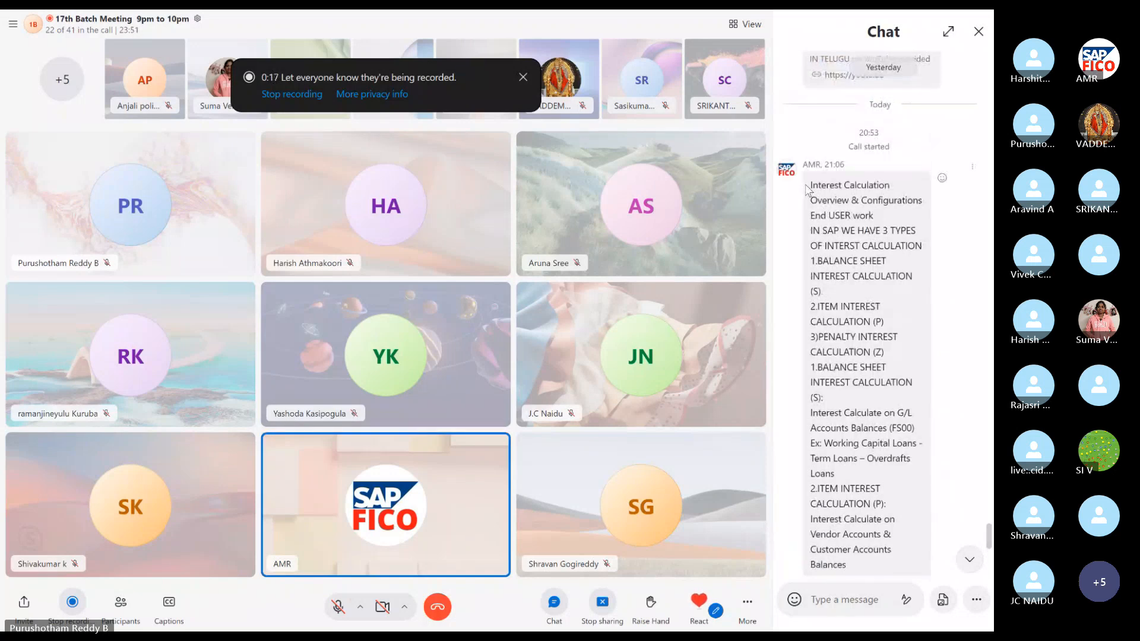
left_click_drag(812, 184, 898, 567)
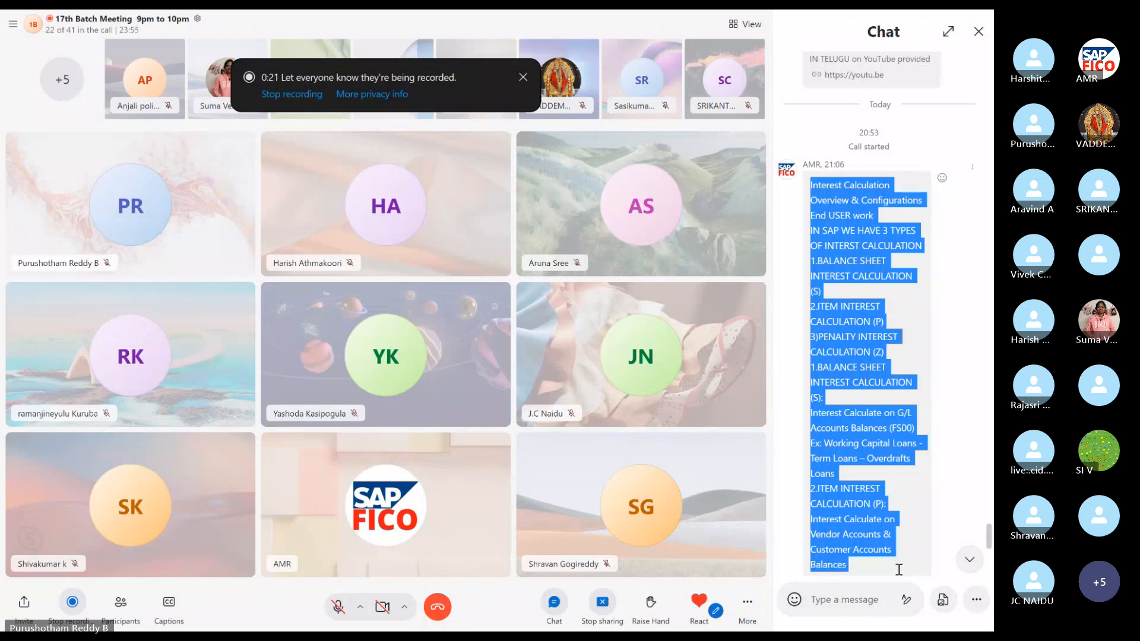
right_click(899, 570)
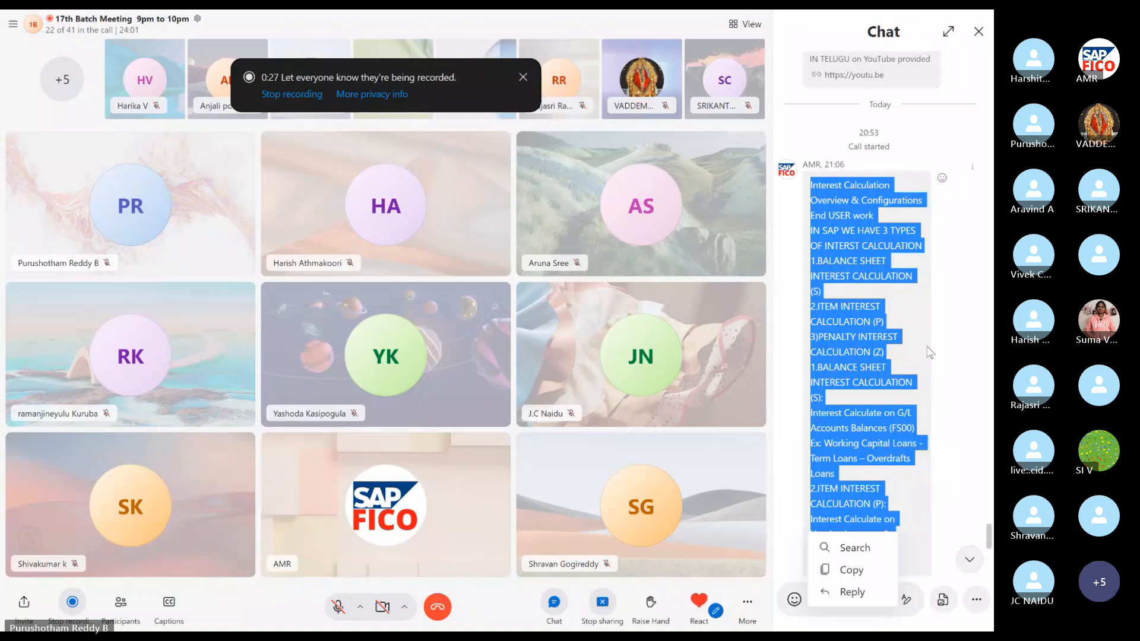
scroll(914, 351, "down", 3)
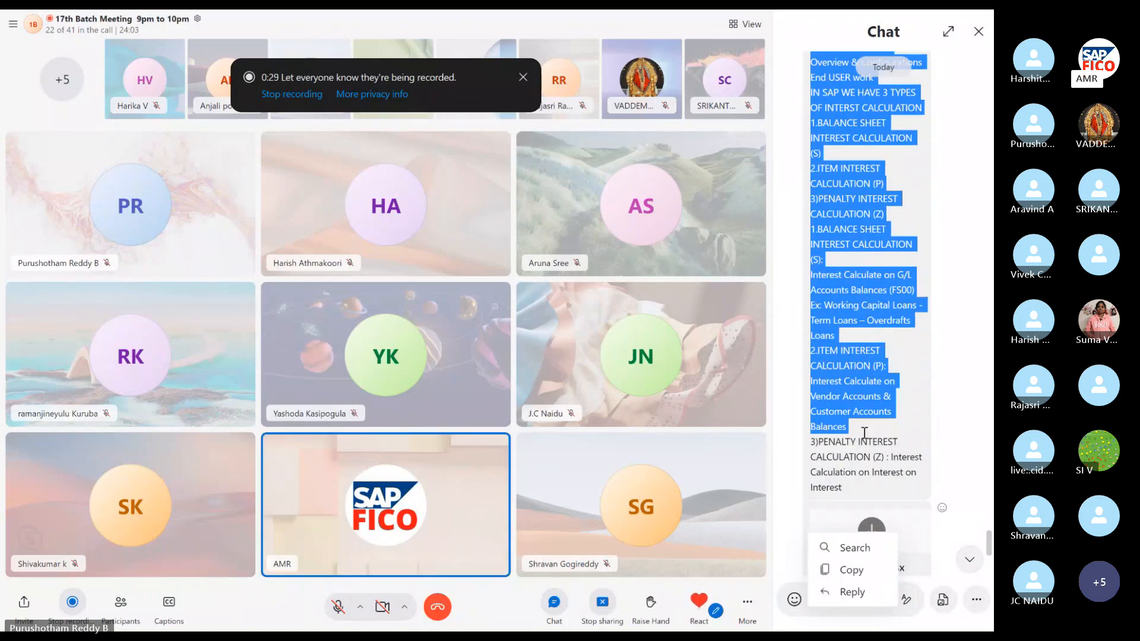
left_click(865, 433)
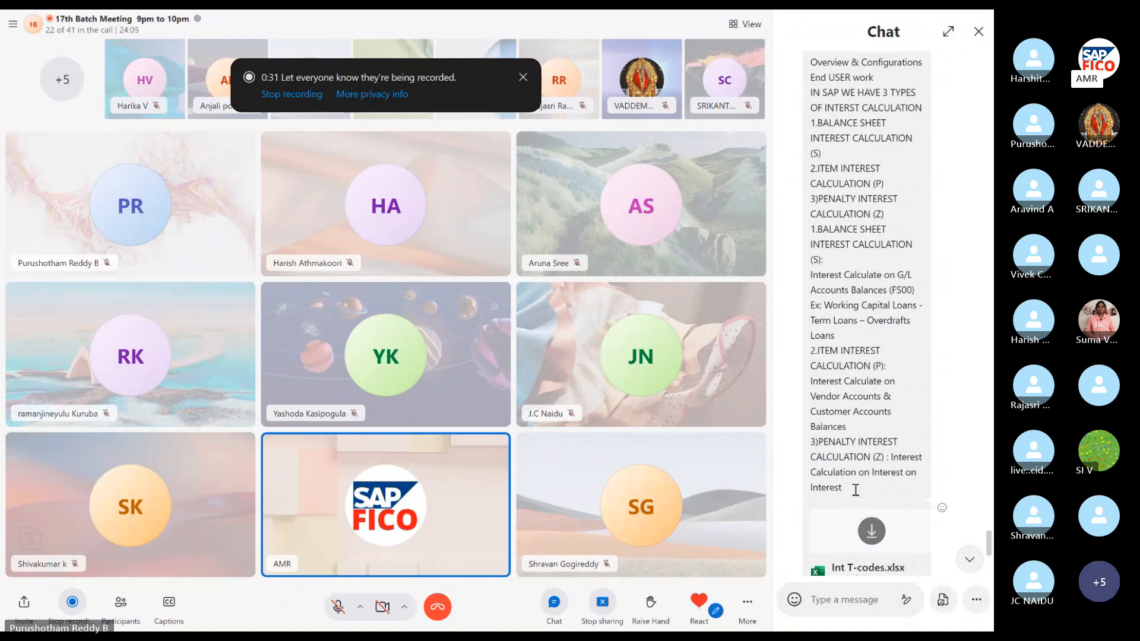
Reselect the whole interest calculation message and bring up its copy options.
scroll(854, 187, "up", 3)
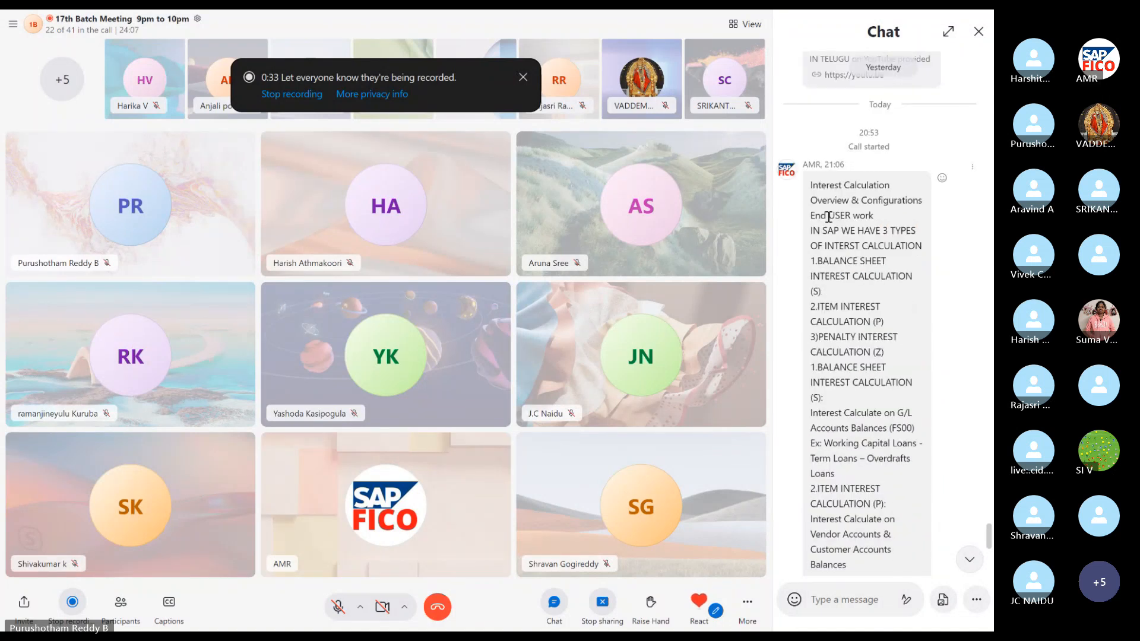
left_click_drag(812, 185, 873, 480)
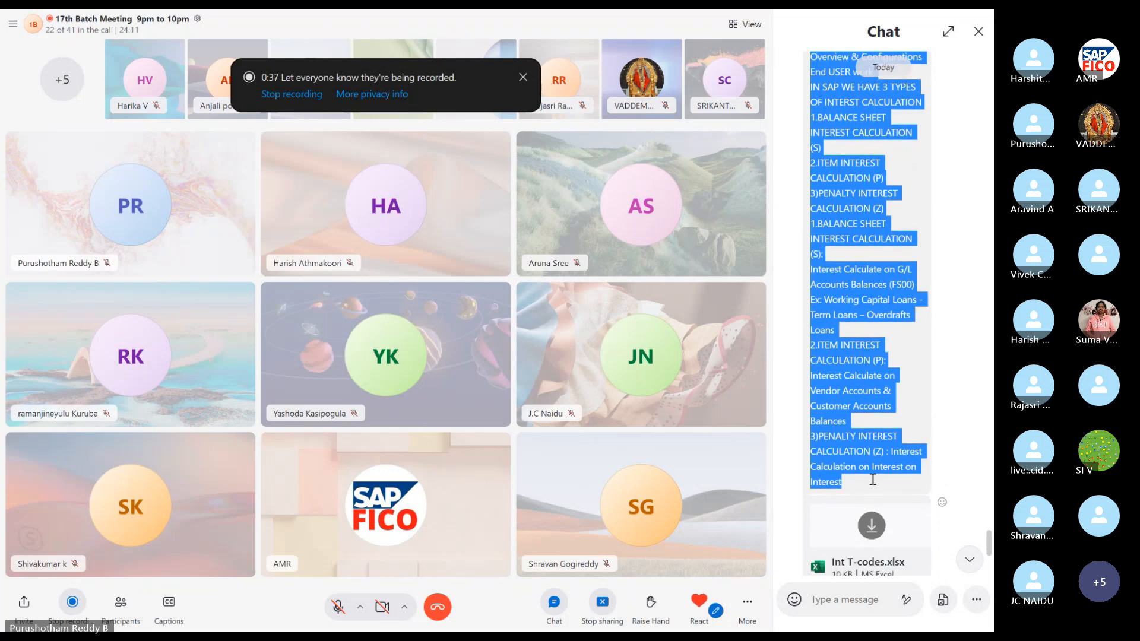
right_click(873, 480)
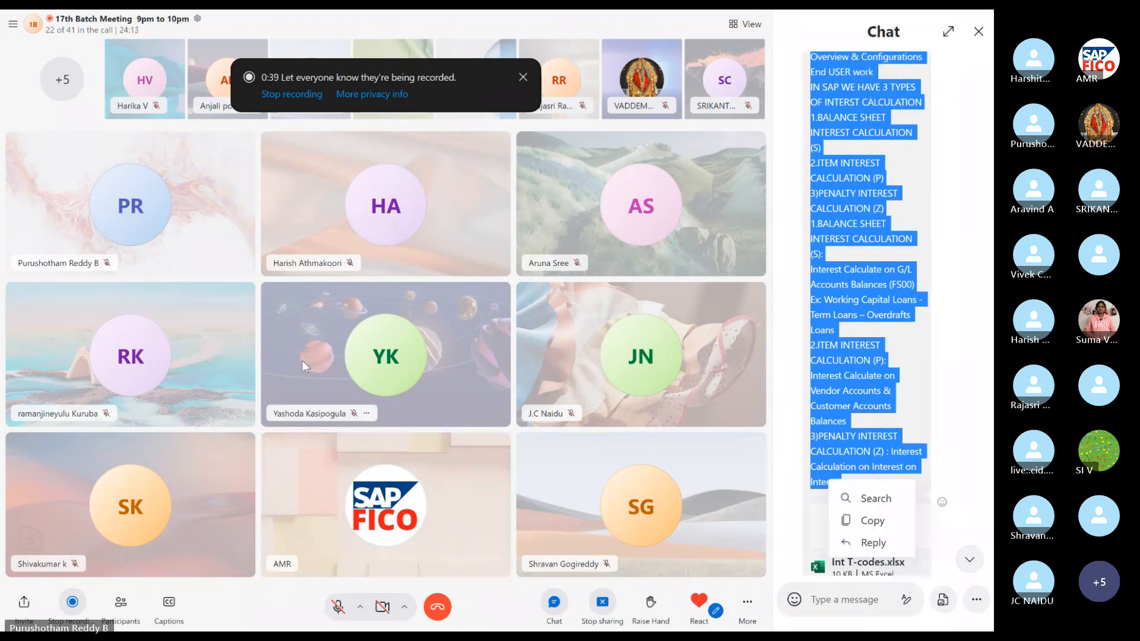
key("alt+Tab")
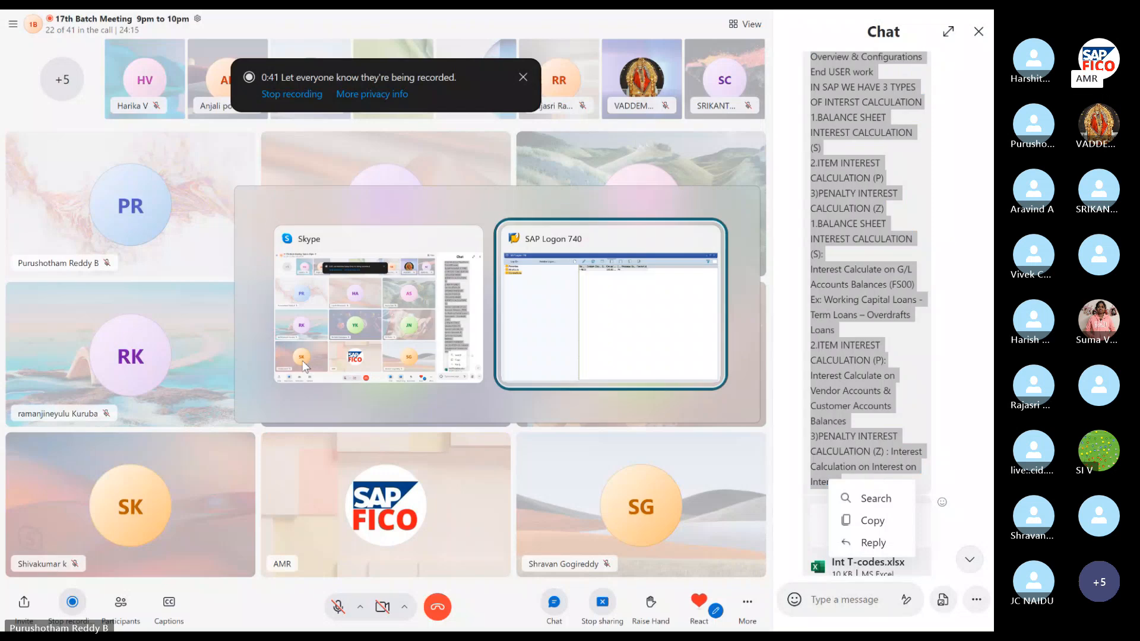
left_click(303, 364)
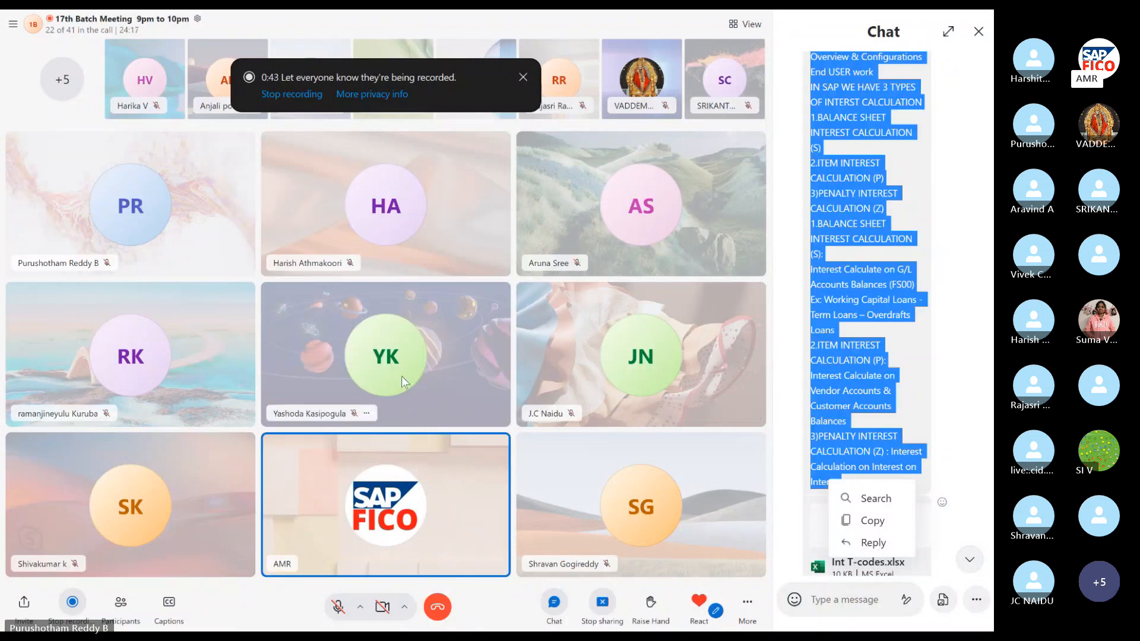
Copy the selected notes, close the chat pane, and enter then exit full-screen.
left_click(873, 520)
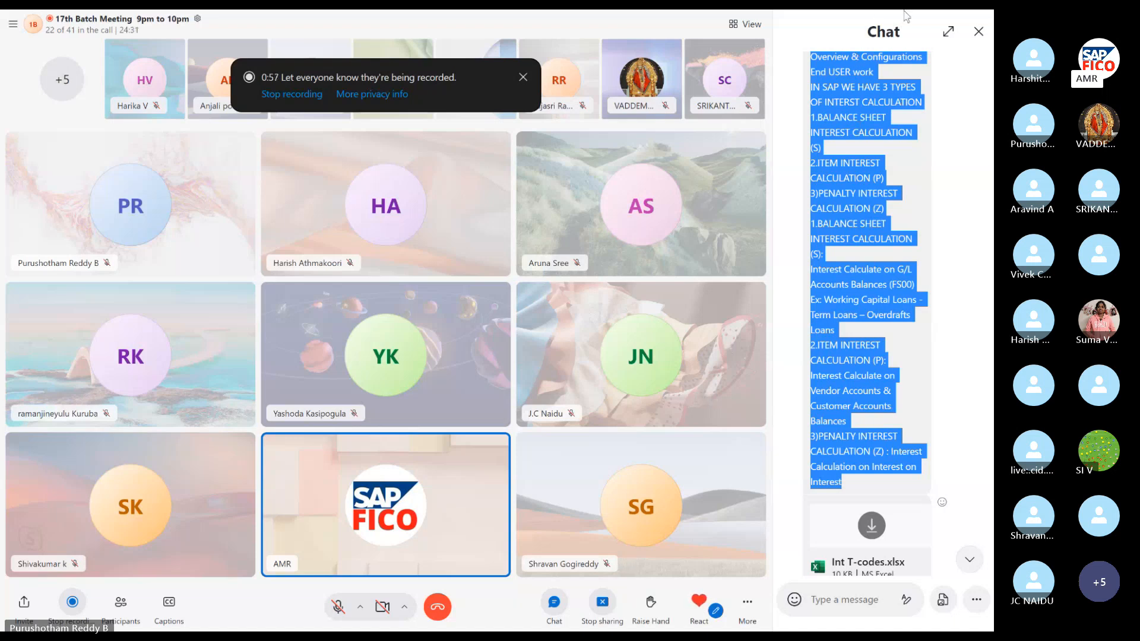
left_click(978, 32)
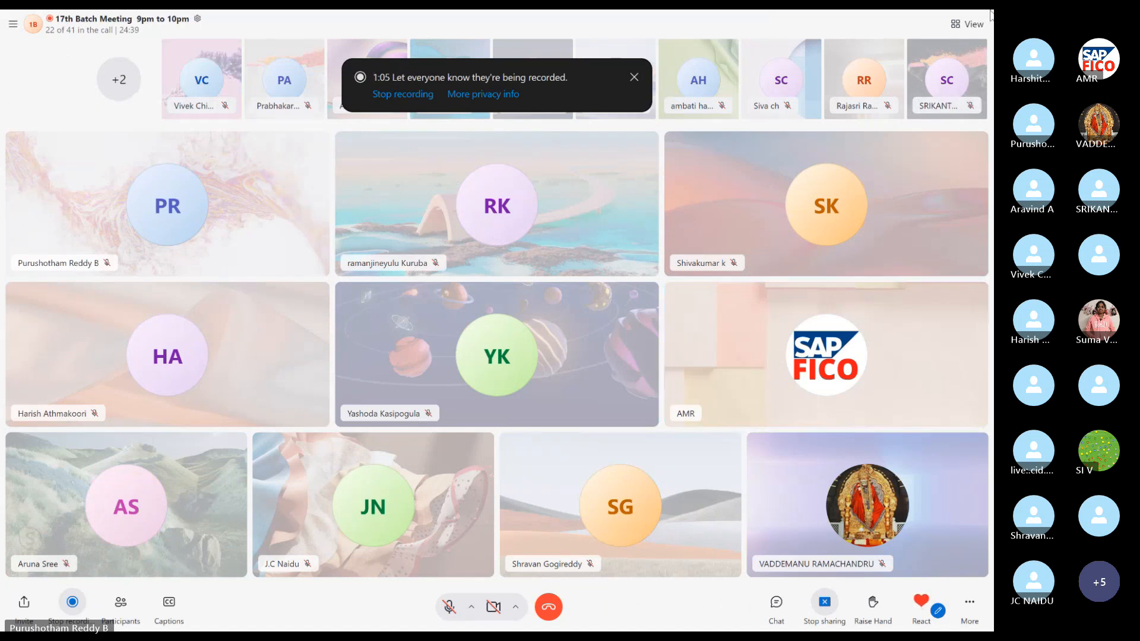
left_click(956, 23)
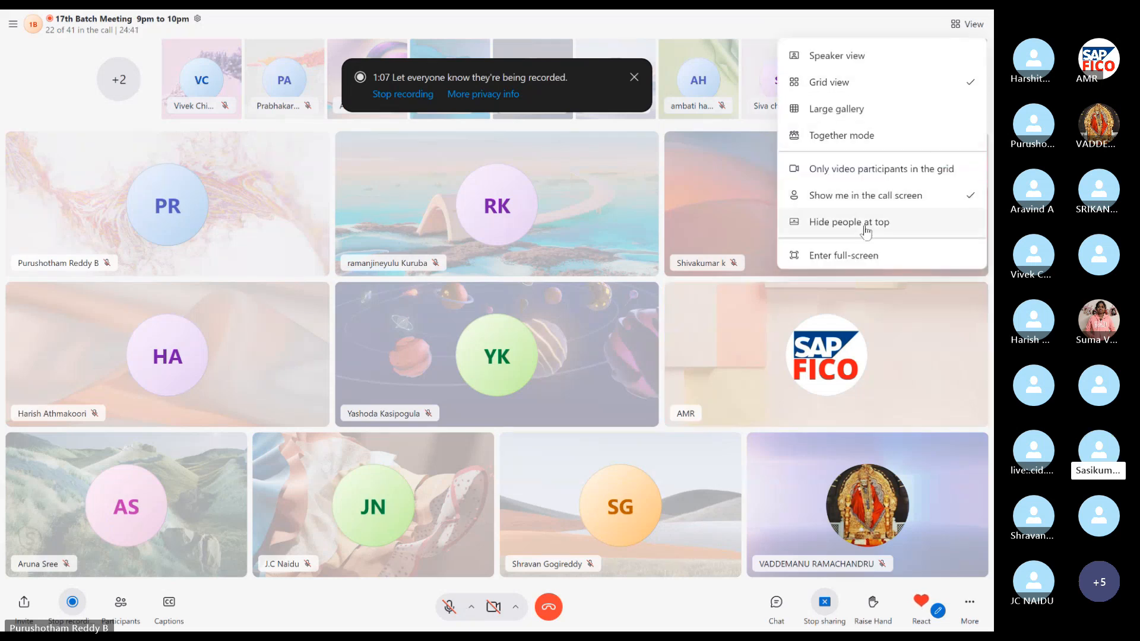
left_click(857, 254)
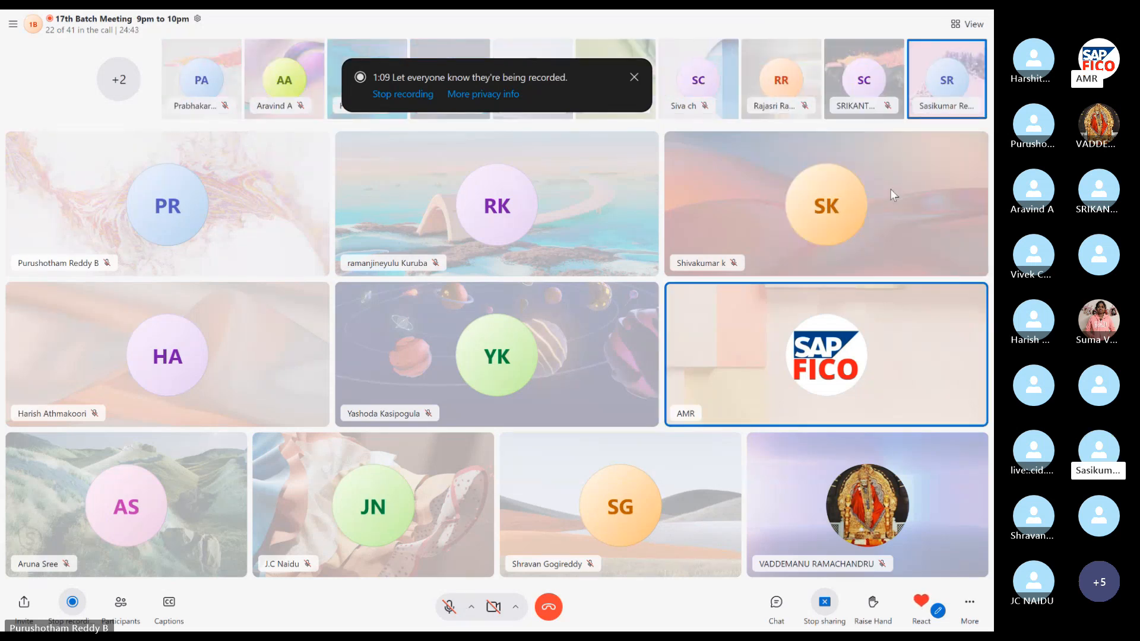
left_click(957, 29)
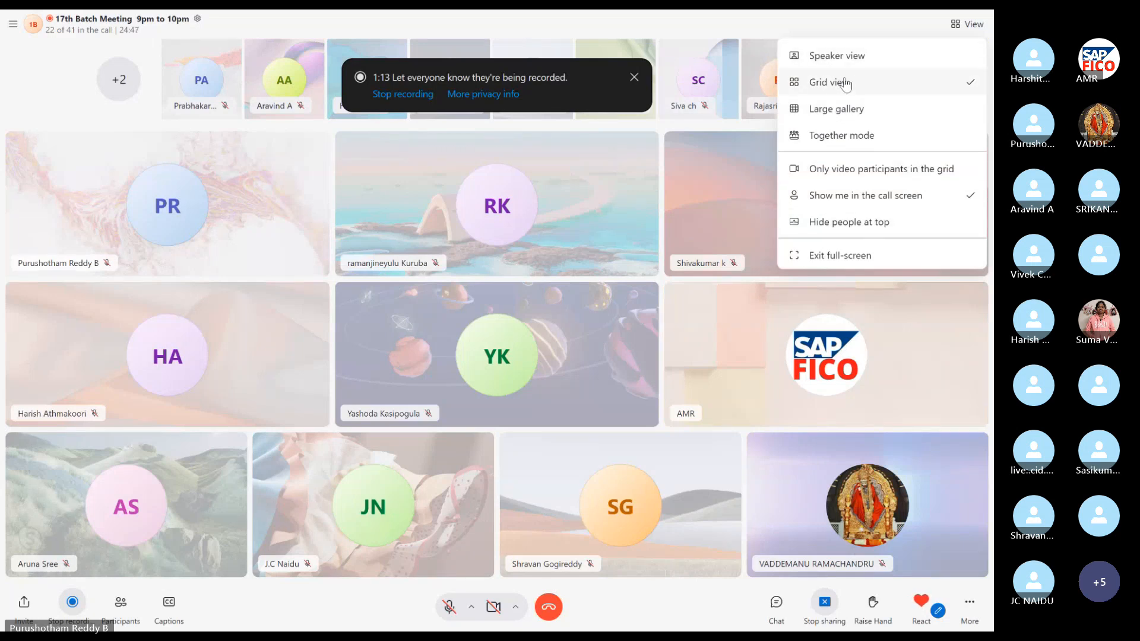
left_click(822, 259)
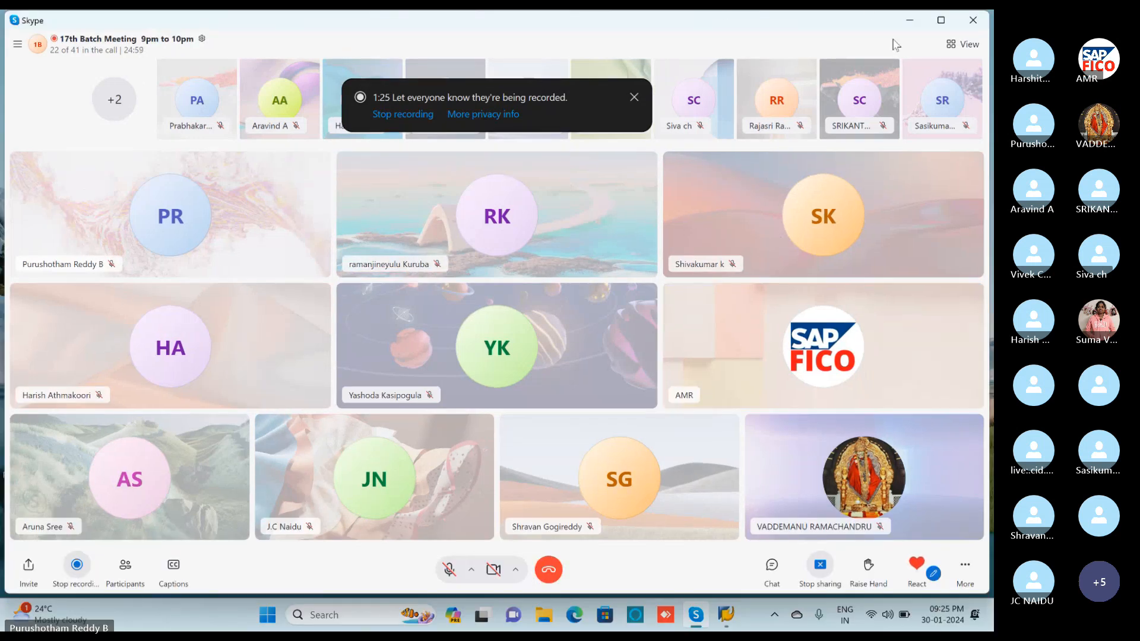
Minimize Skype and launch Microsoft Word from a taskbar search for 'WO'.
left_click(919, 24)
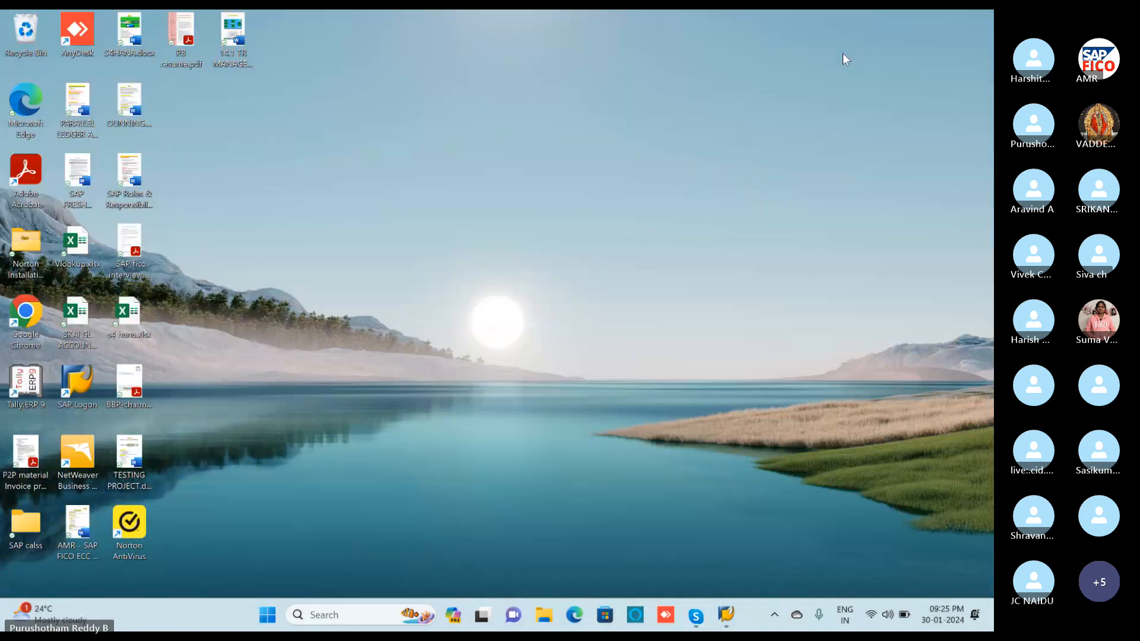
left_click(343, 612)
type("WO")
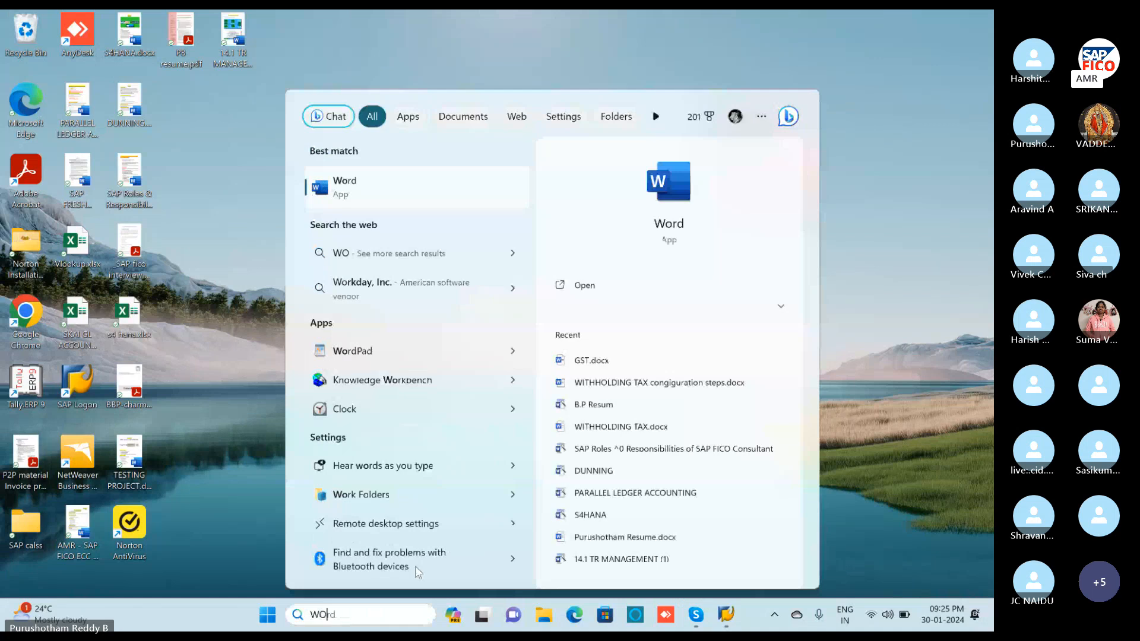
left_click(440, 180)
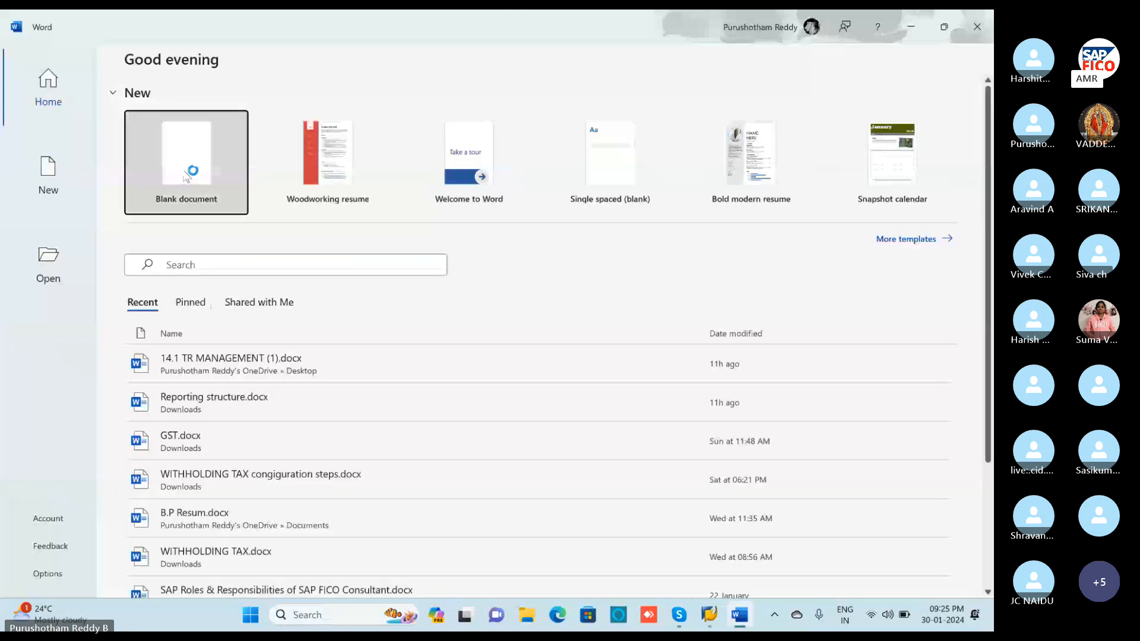
Create a blank document and paste in the copied interest calculation notes.
left_click(183, 170)
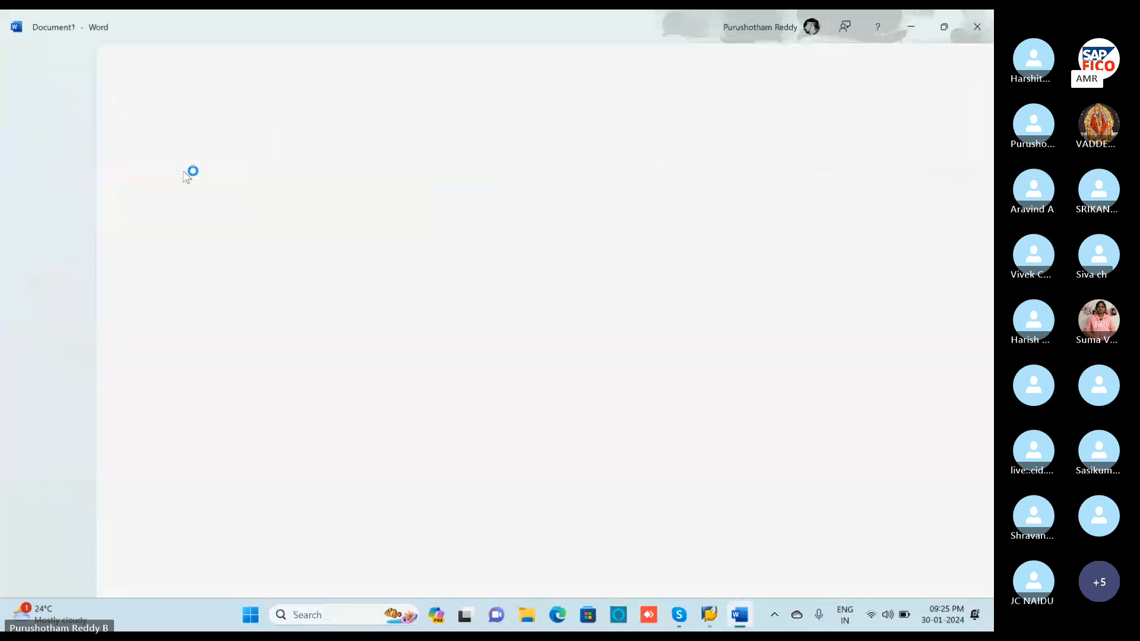
key("ctrl+v")
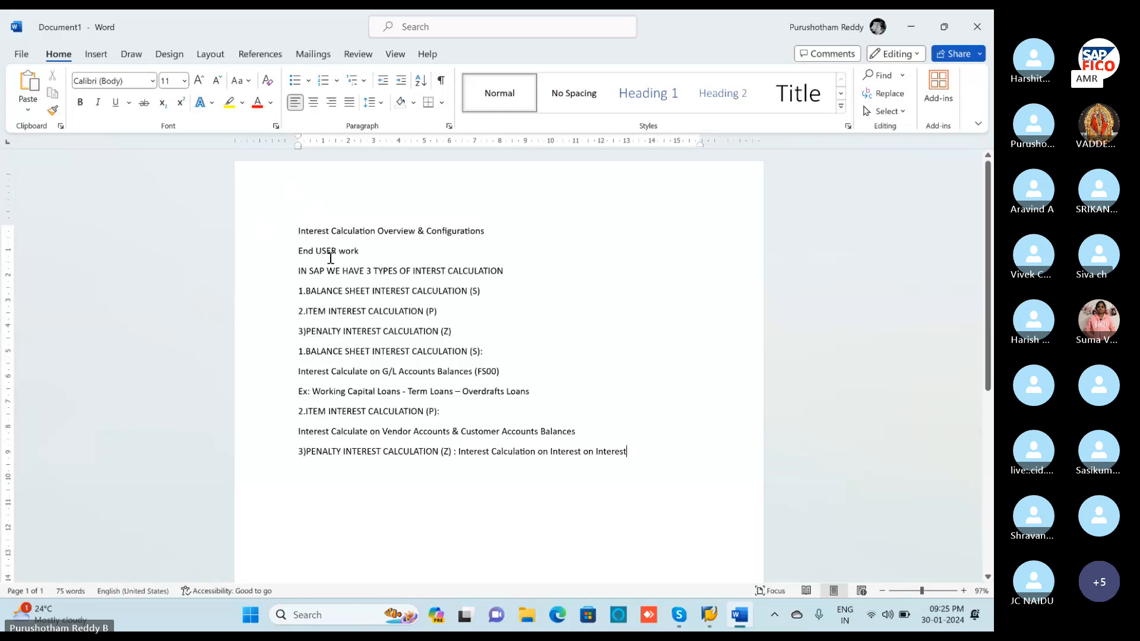
left_click(895, 121)
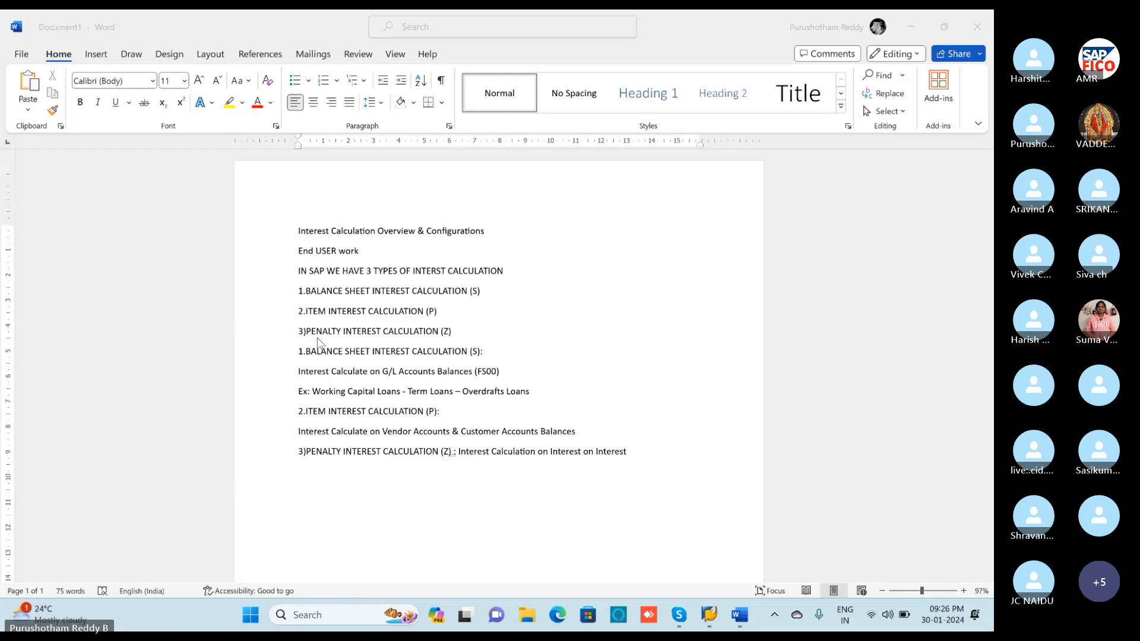
scroll(368, 323, "down", 1)
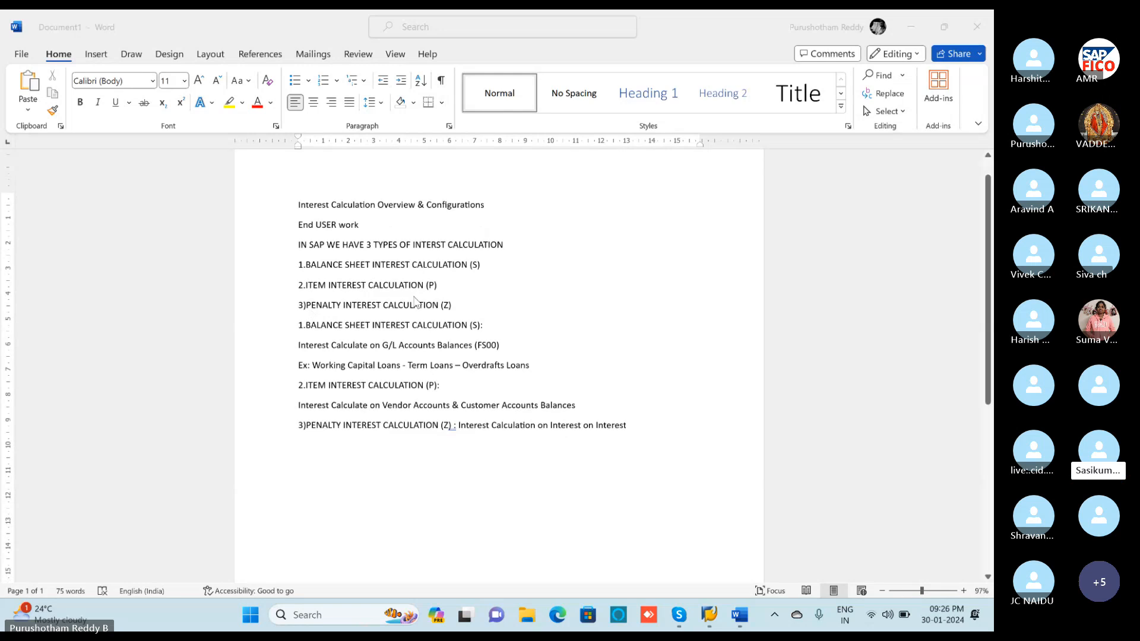
scroll(415, 301, "up", 1)
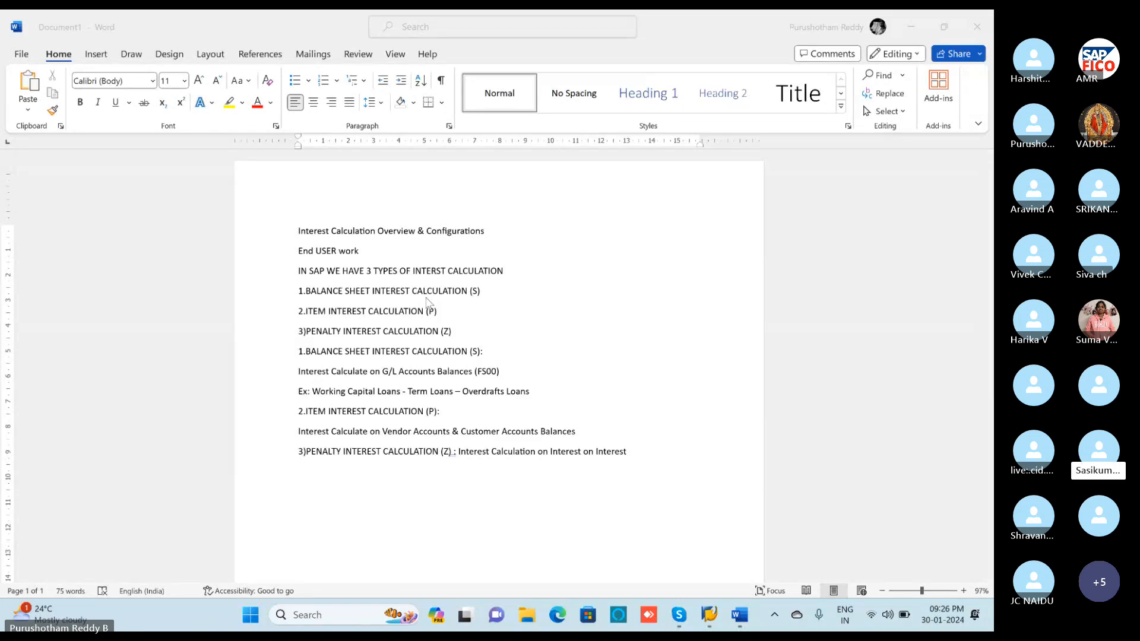
left_click(419, 254)
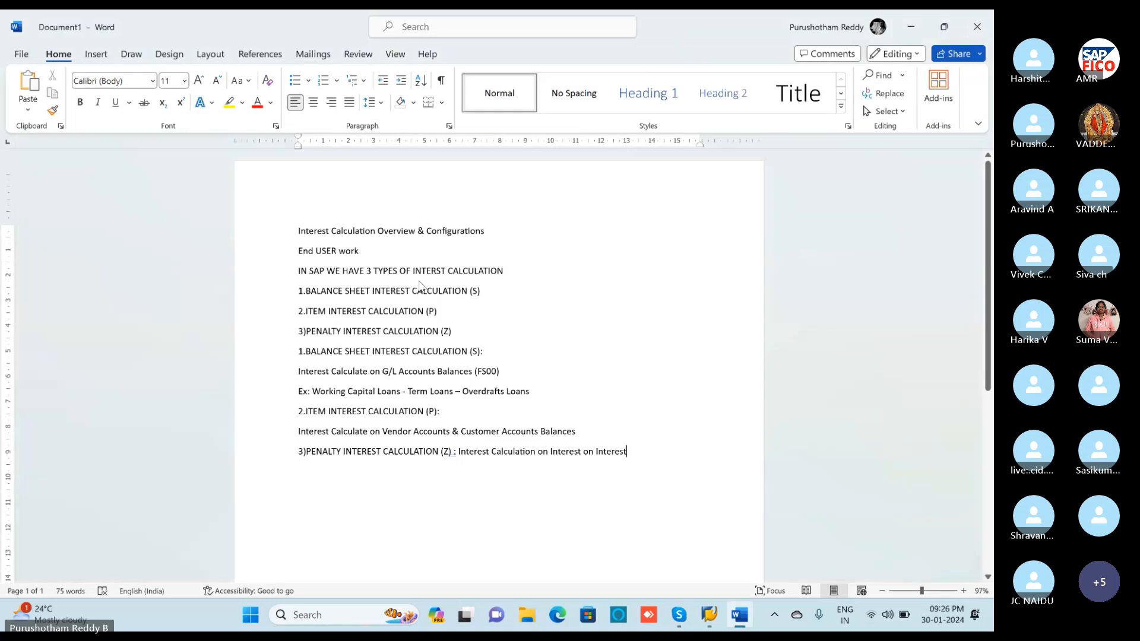
triple_click(401, 270)
key("ctrl+a")
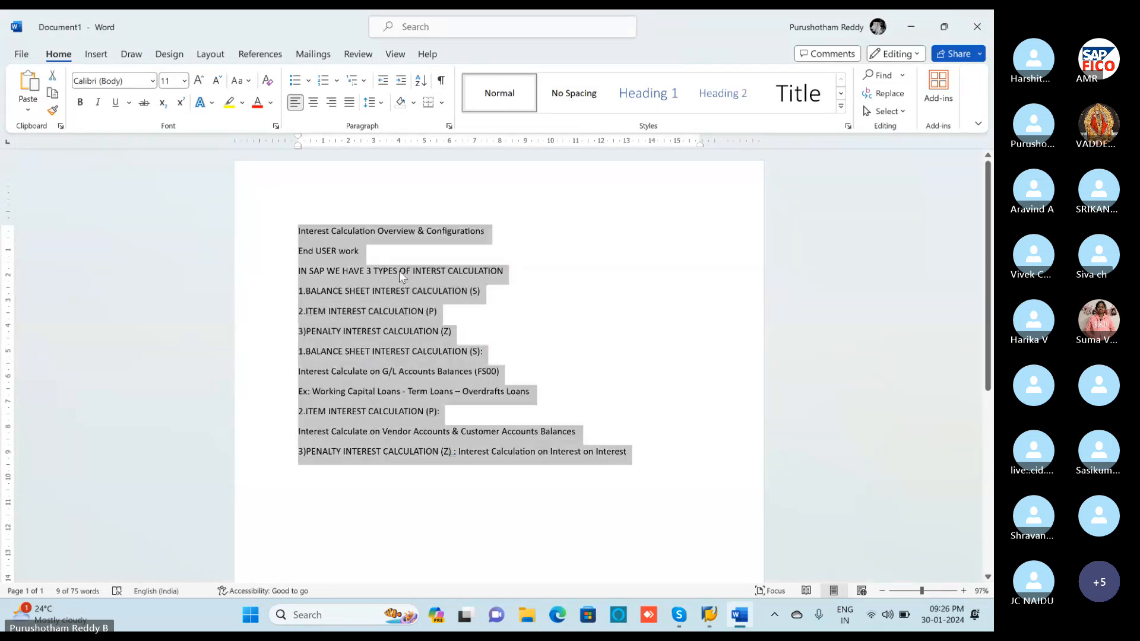
left_click(199, 81)
left_click(199, 82)
left_click(199, 82)
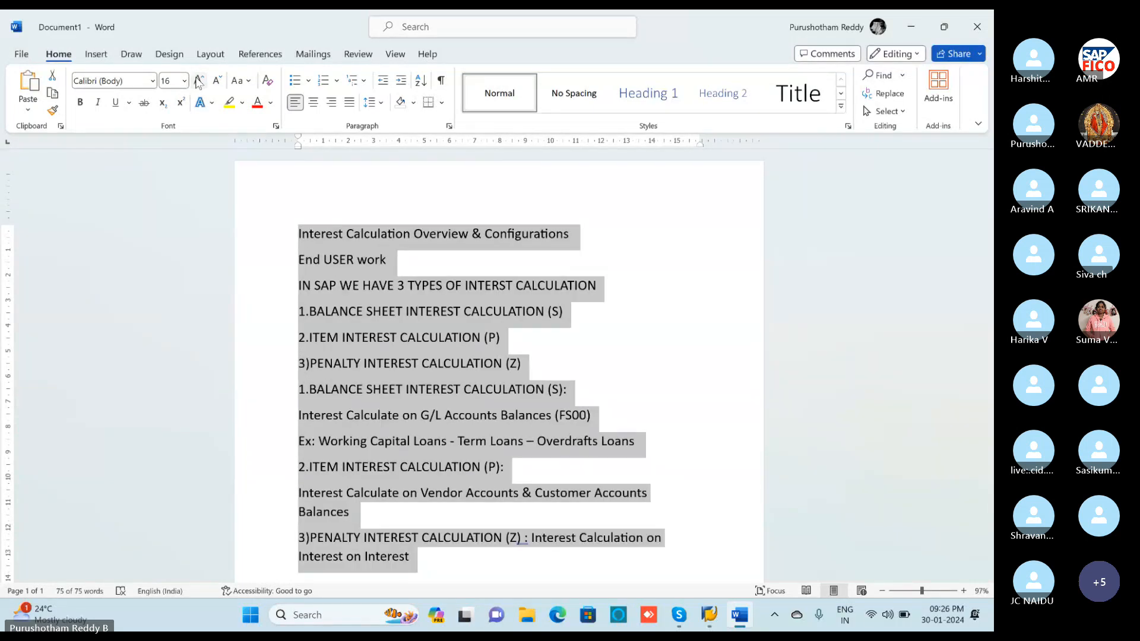
left_click(709, 621)
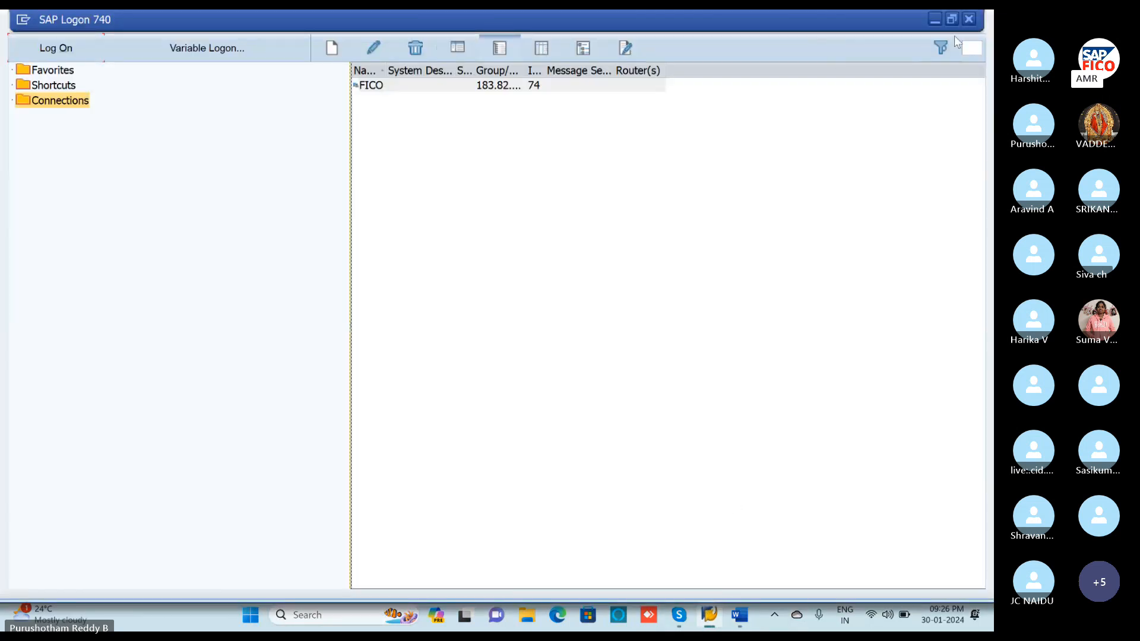
left_click(935, 18)
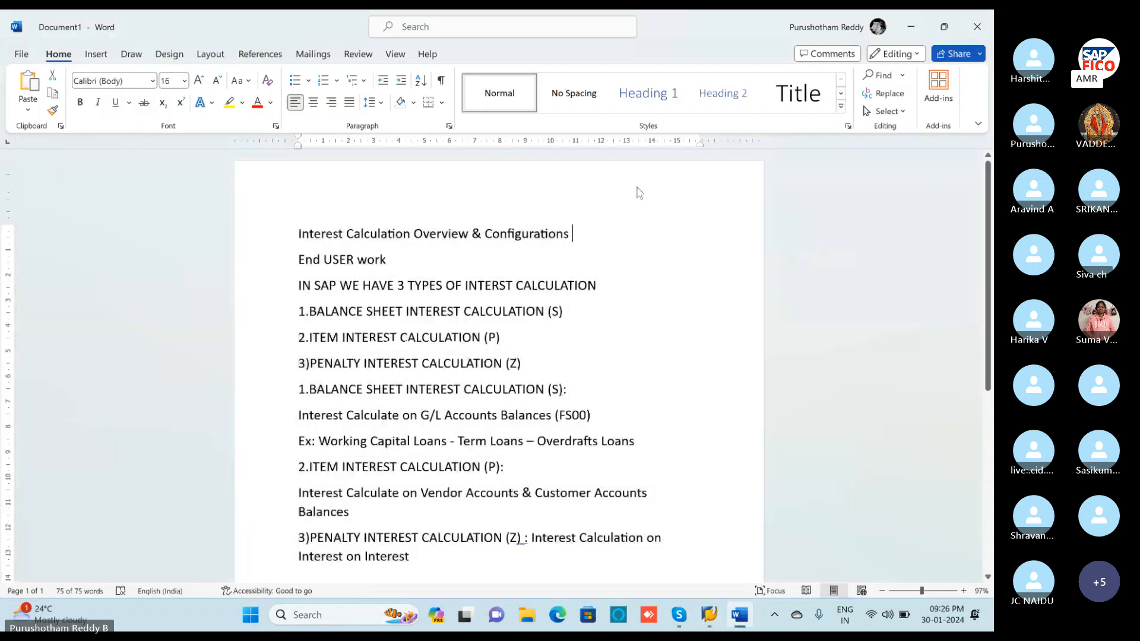
scroll(616, 259, "down", 1)
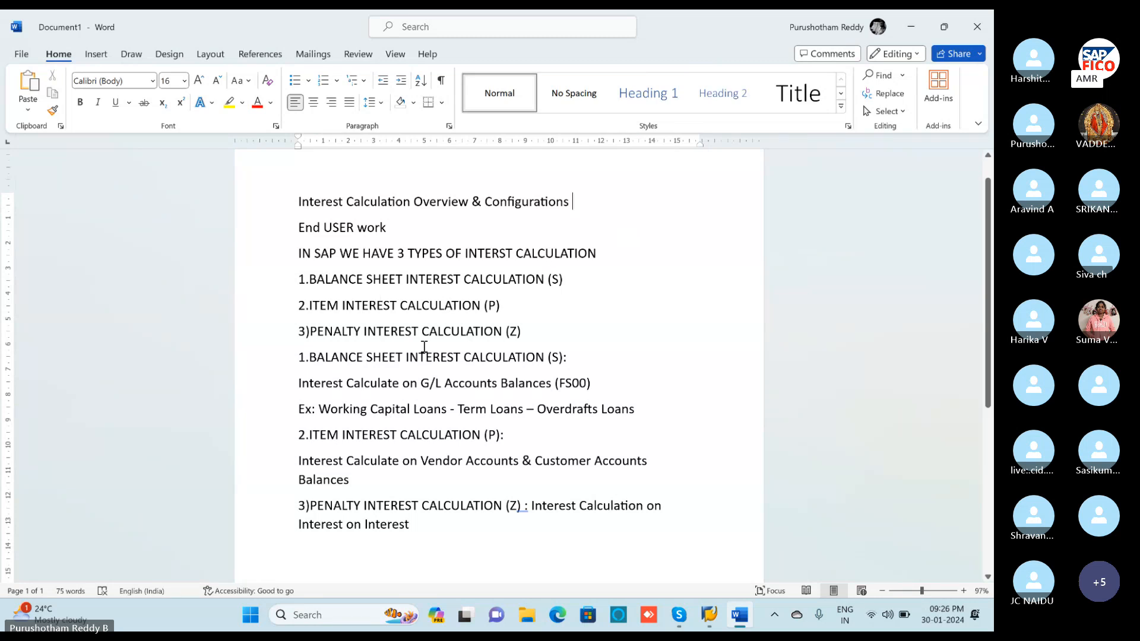
Highlight the BALANCE SHEET, 2.ITEM and 3)PENALTY headings in yellow.
left_click_drag(295, 357, 564, 355)
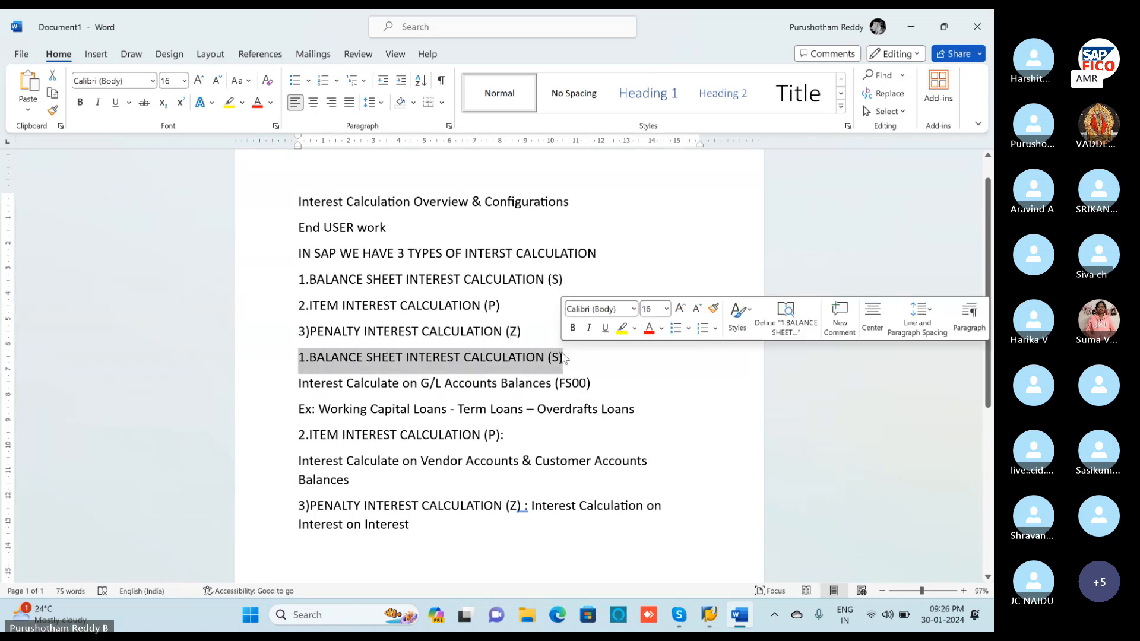
left_click(634, 329)
left_click(622, 328)
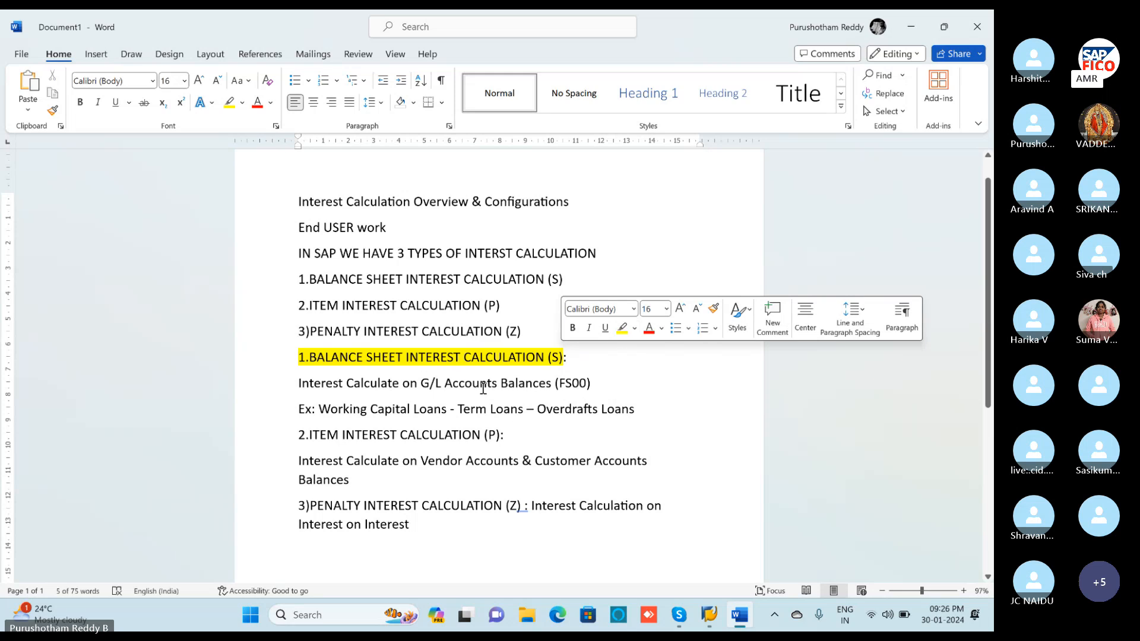
left_click(597, 254)
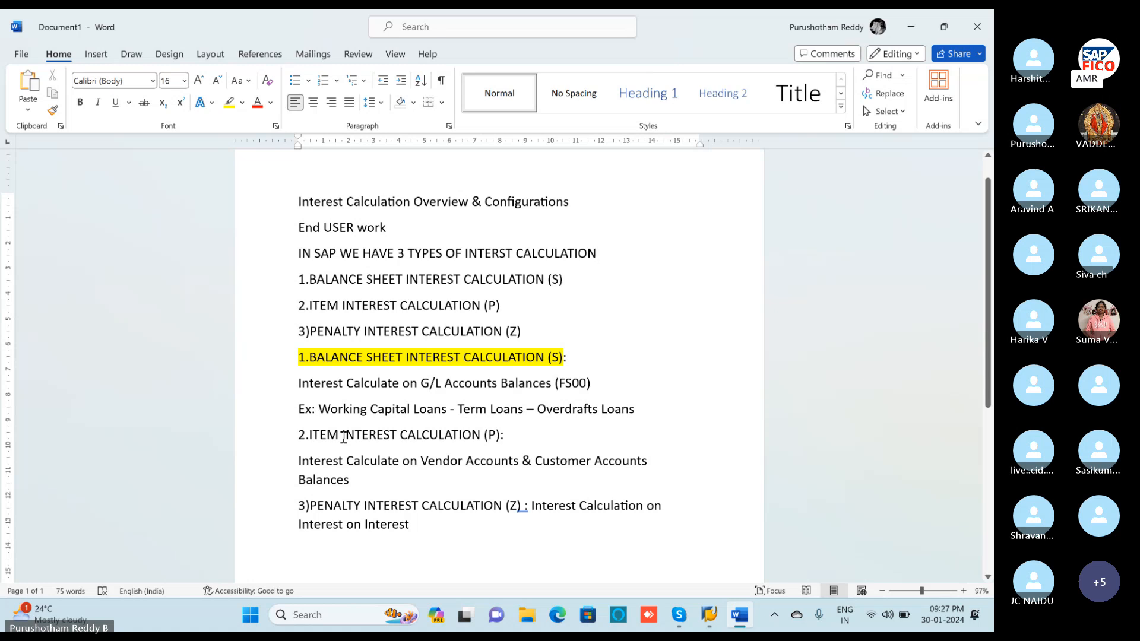
left_click_drag(298, 435, 504, 435)
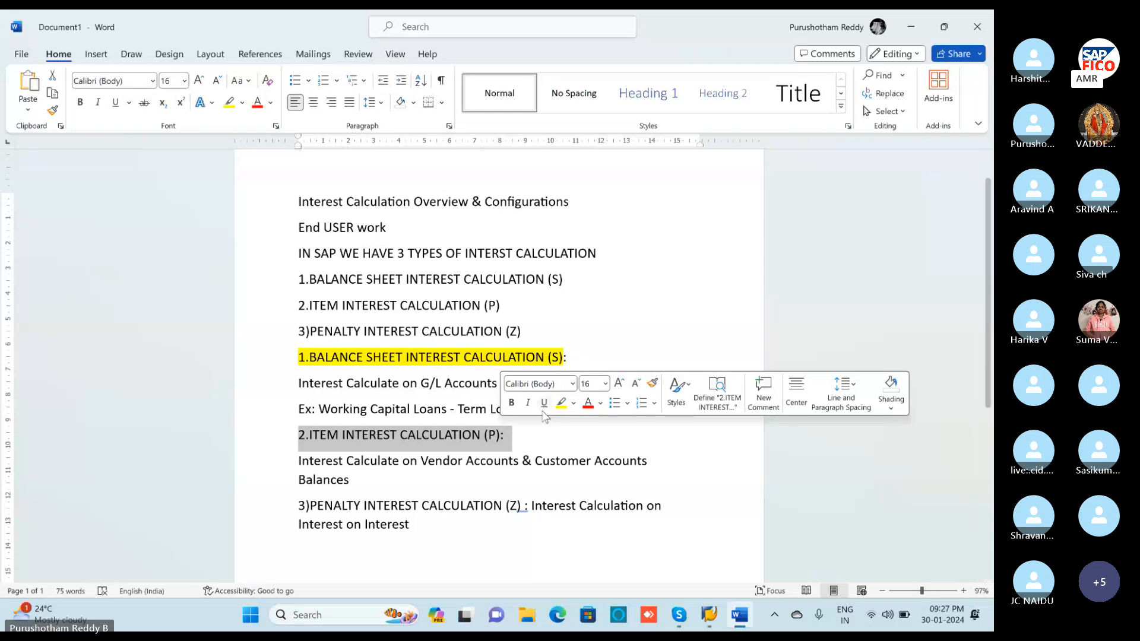
left_click(561, 402)
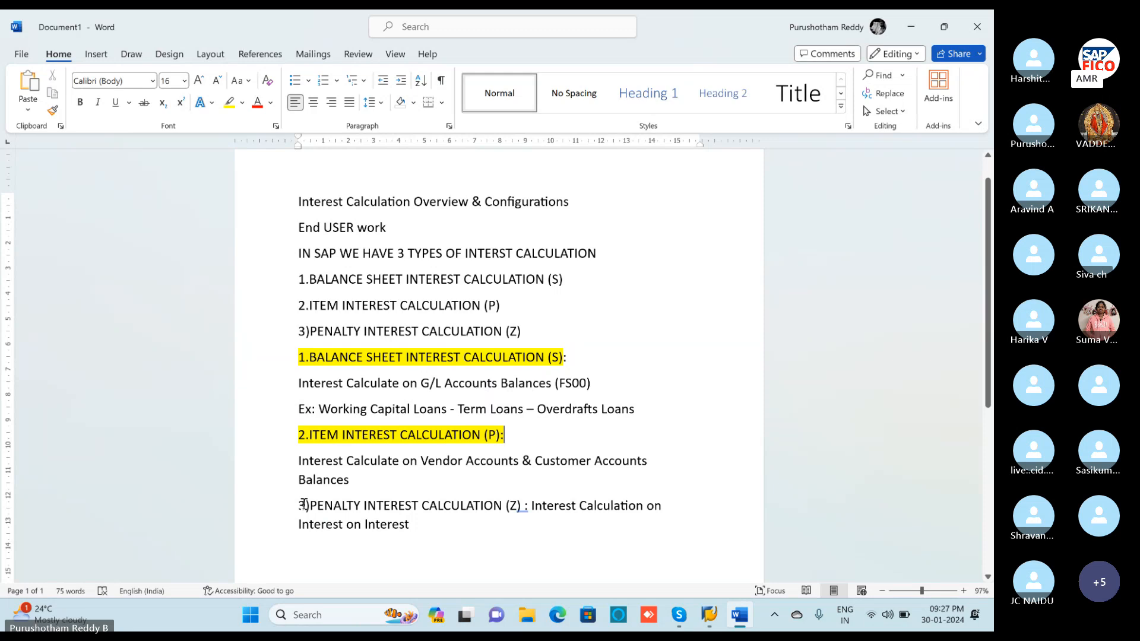
left_click_drag(298, 506, 528, 499)
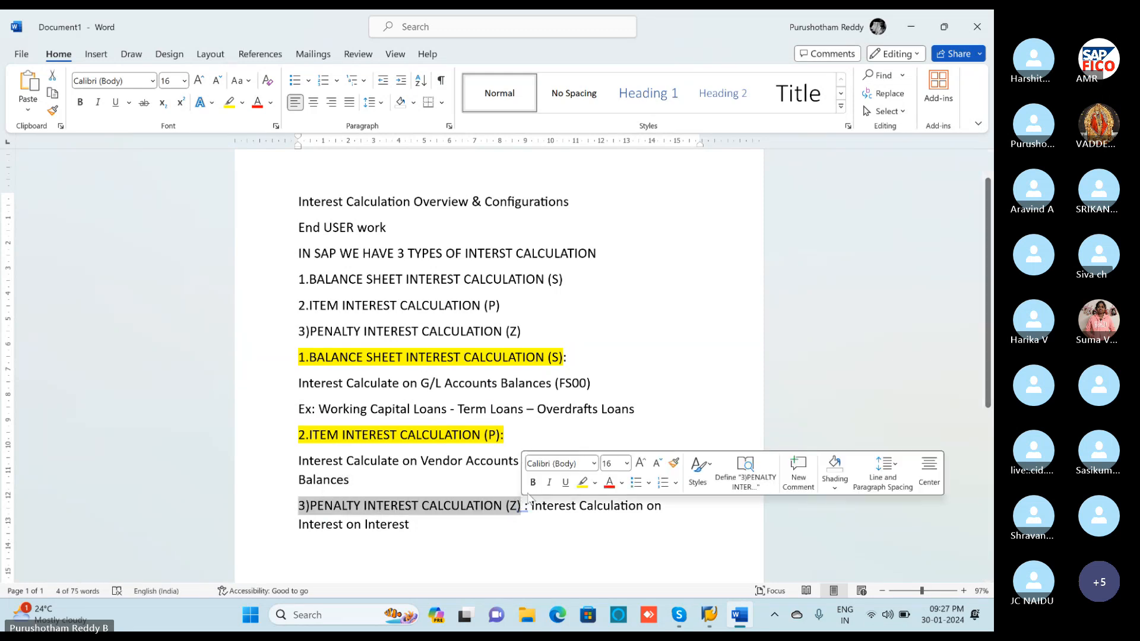
left_click(582, 482)
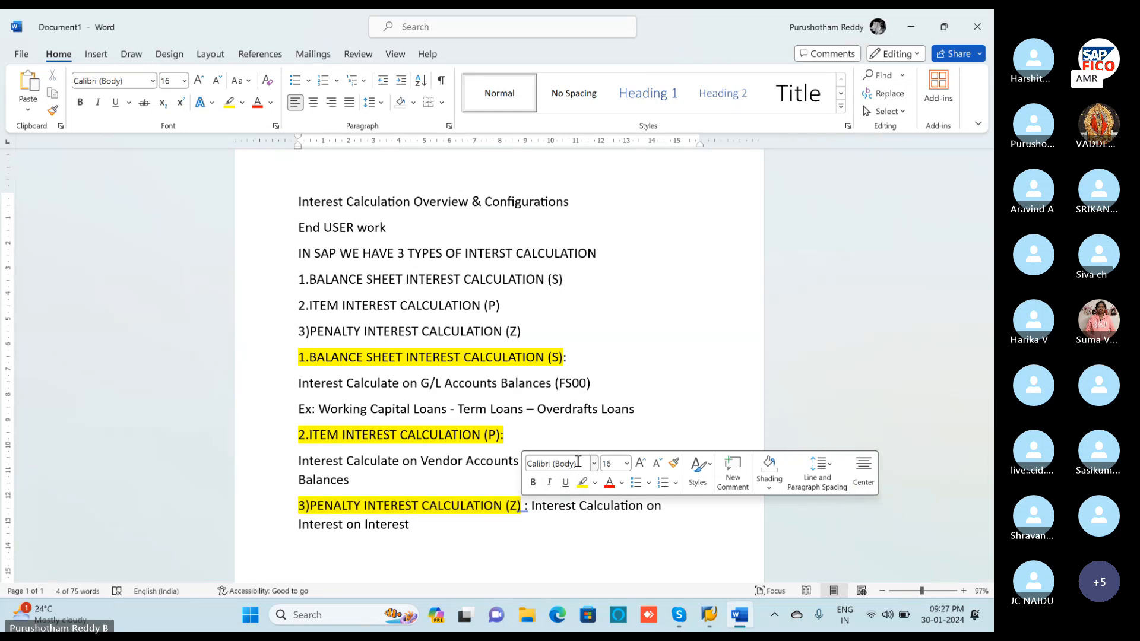
left_click(598, 434)
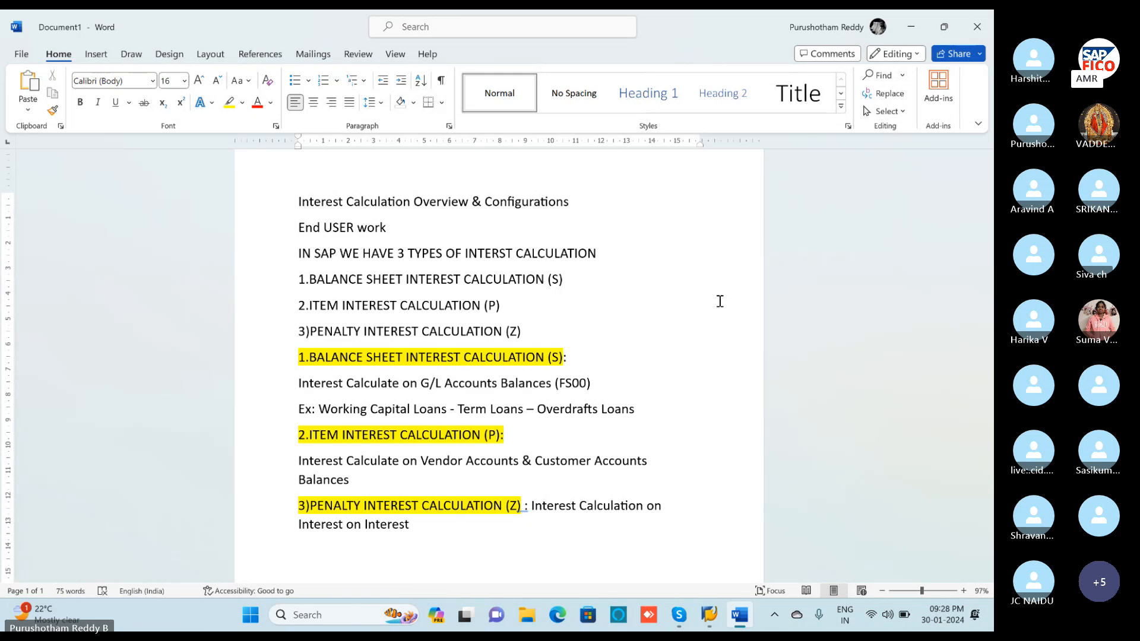
Hide SAP Logon and bring the Skype meeting back to the front.
key("alt+Tab")
key("alt+Tab")
key("alt+Tab")
key("alt+Tab")
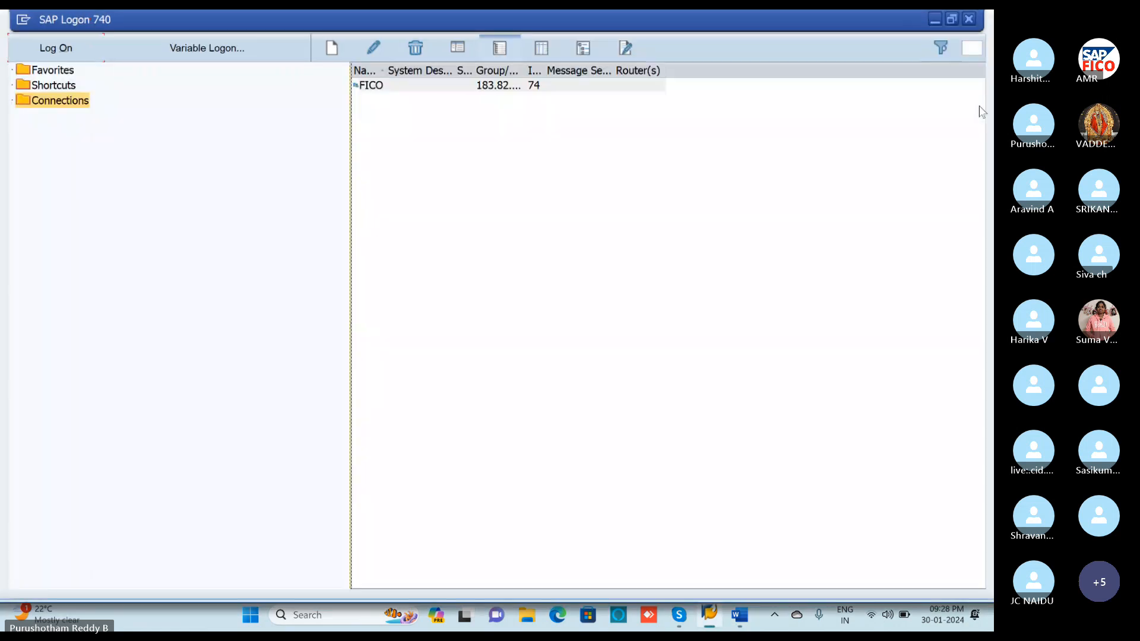
left_click(934, 20)
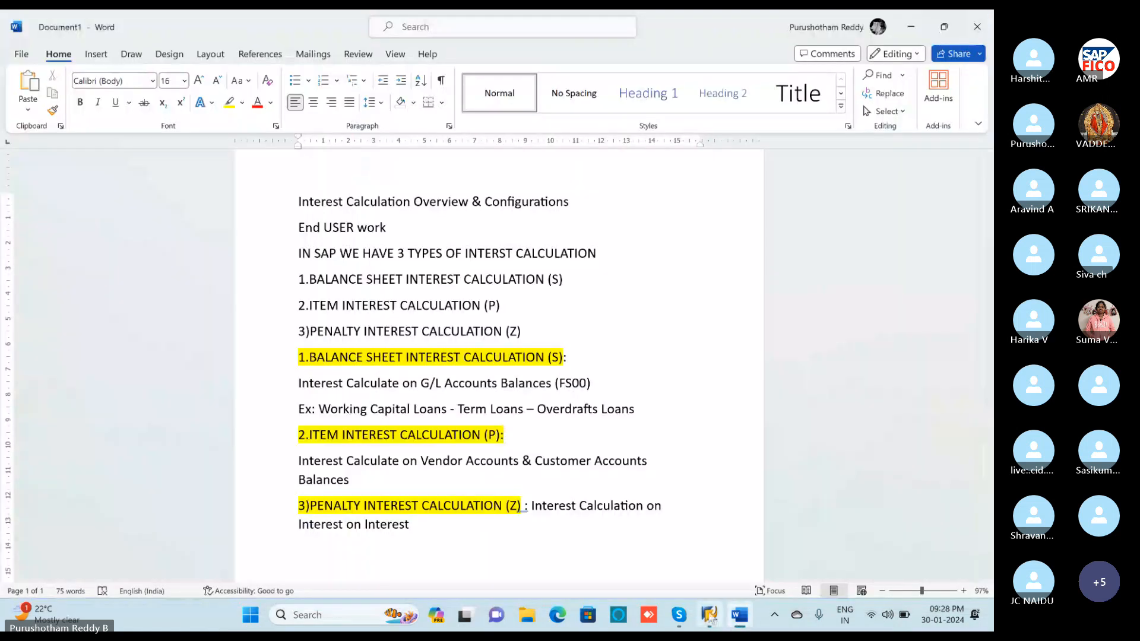
left_click(678, 615)
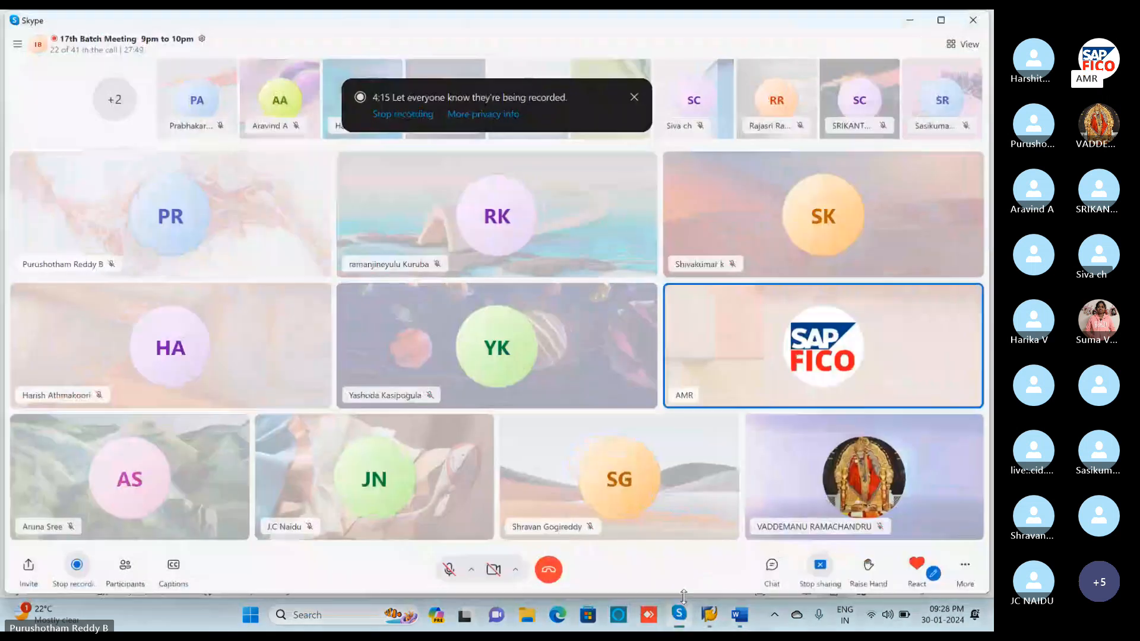
Download and accept Int T-codes.xlsx from the meeting chat, then open it in Excel.
left_click(772, 570)
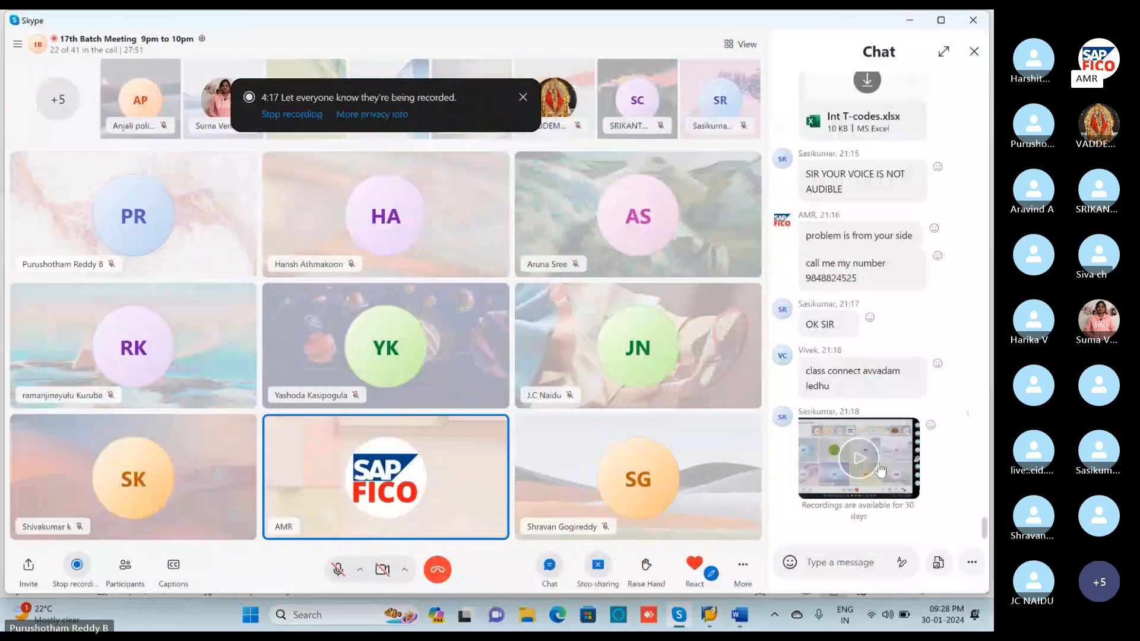
scroll(864, 357, "up", 2)
scroll(865, 356, "up", 2)
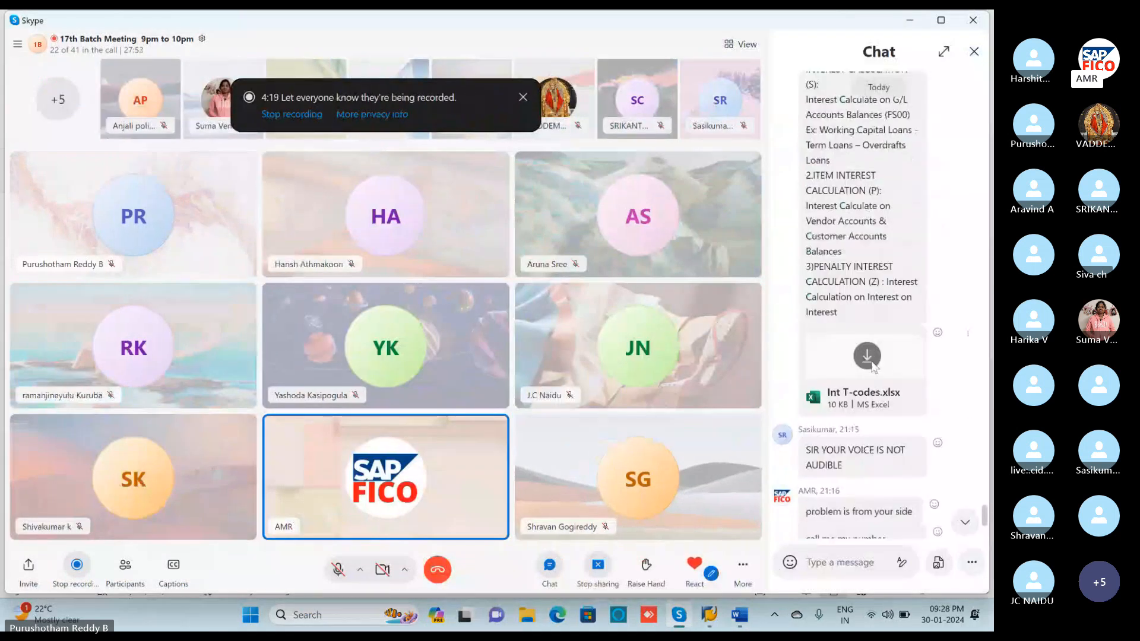
left_click(867, 355)
left_click(491, 315)
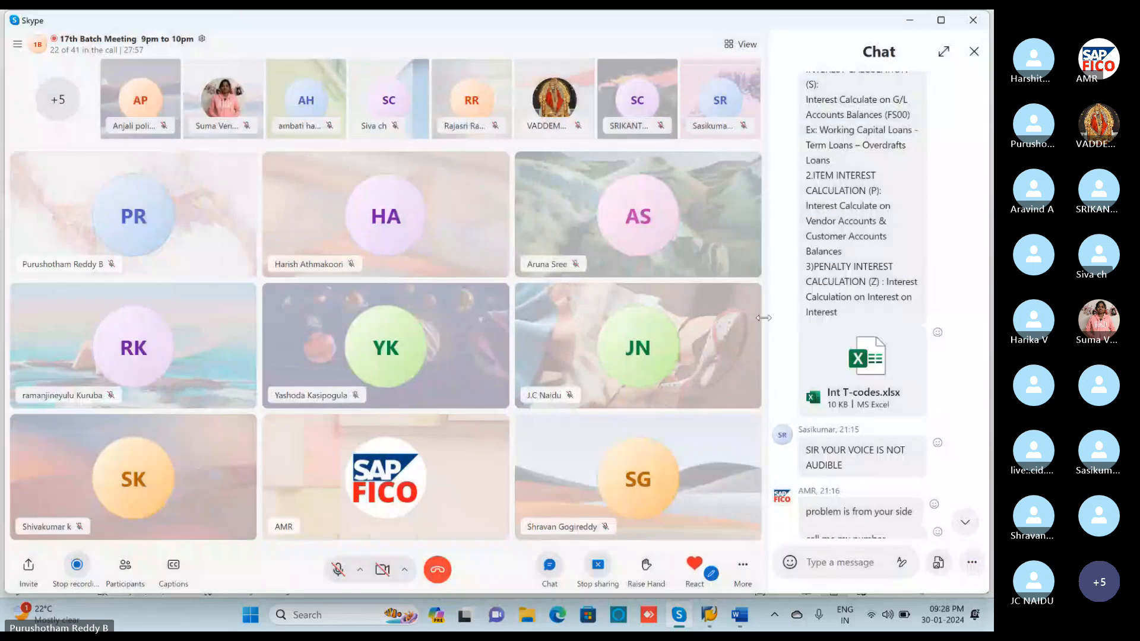
left_click(856, 369)
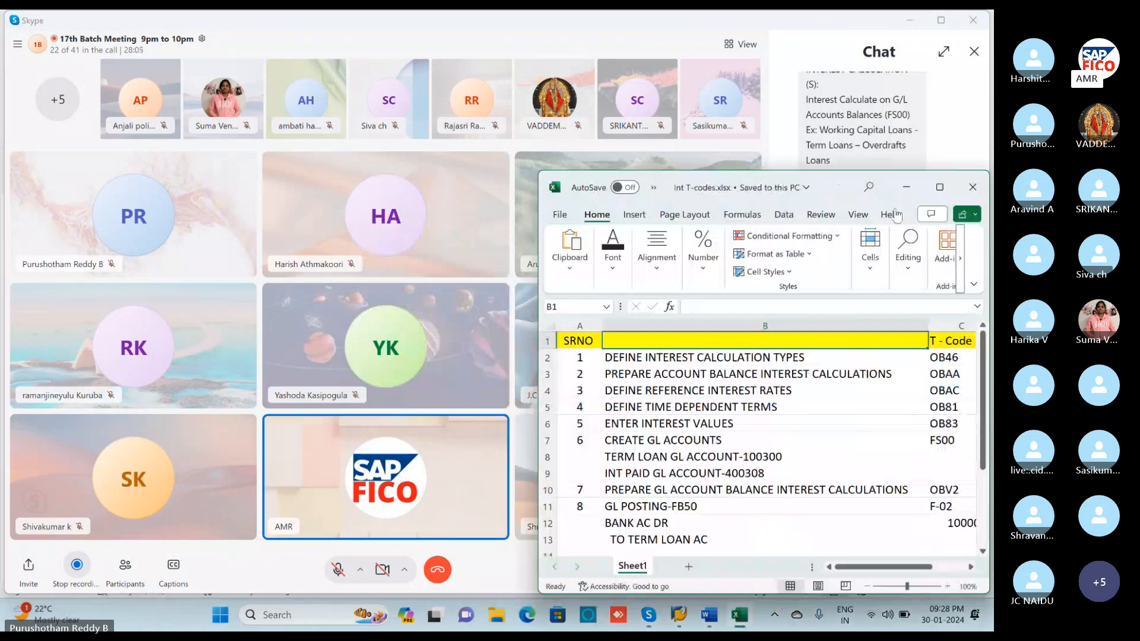
Maximize the Int T-codes workbook and show Excel's File page with recent workbooks.
left_click(940, 187)
left_click(887, 110)
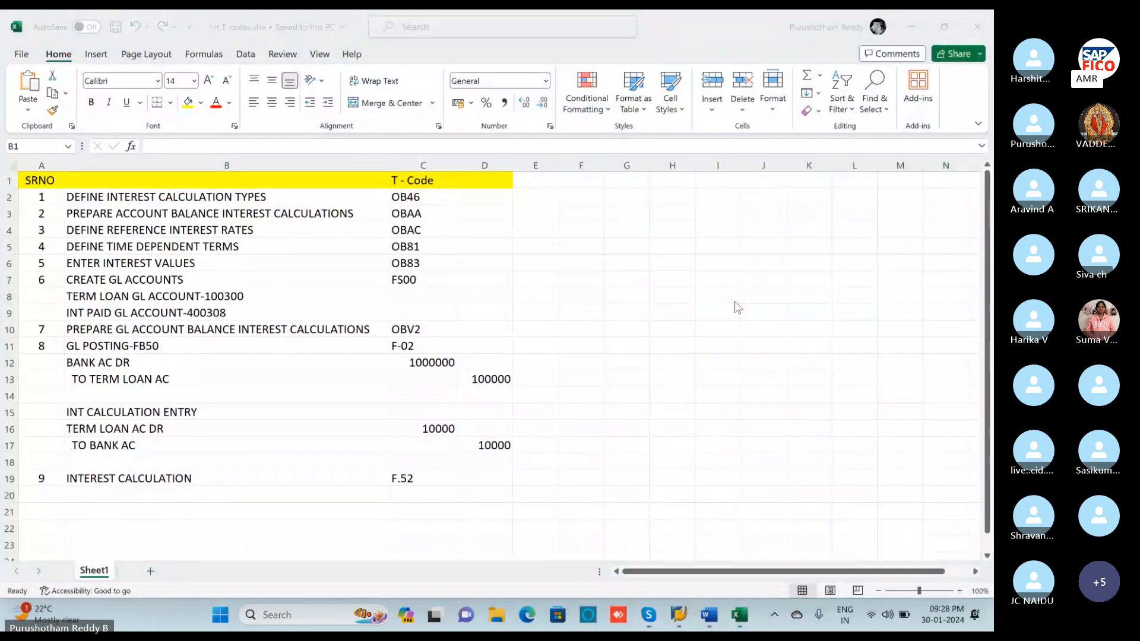
key("XF86MonBrightnessDown")
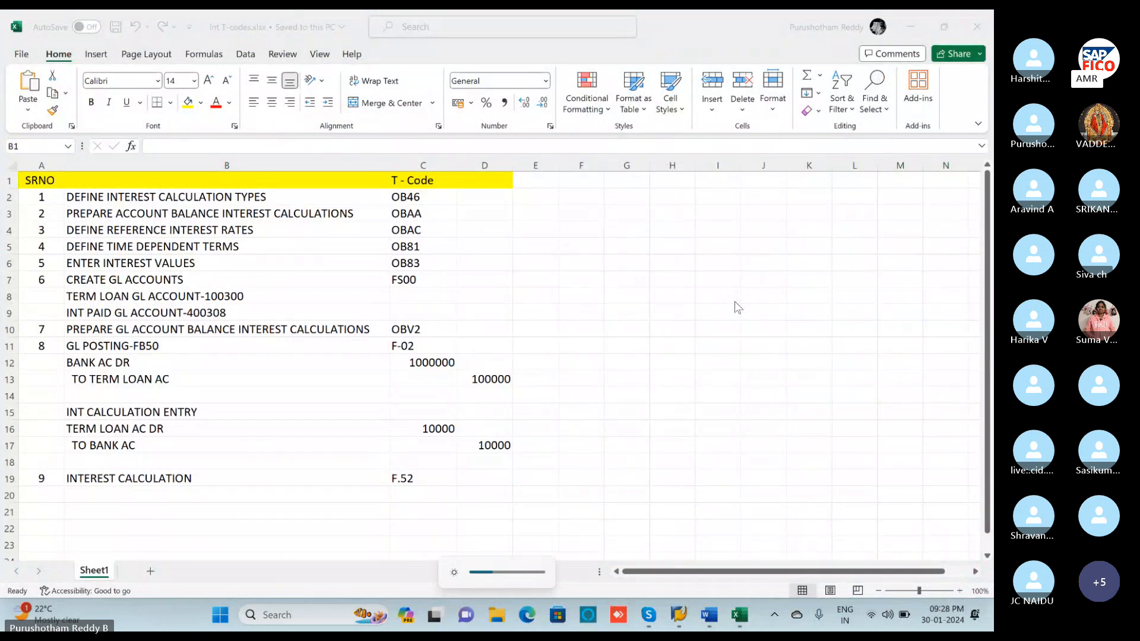
left_click(23, 58)
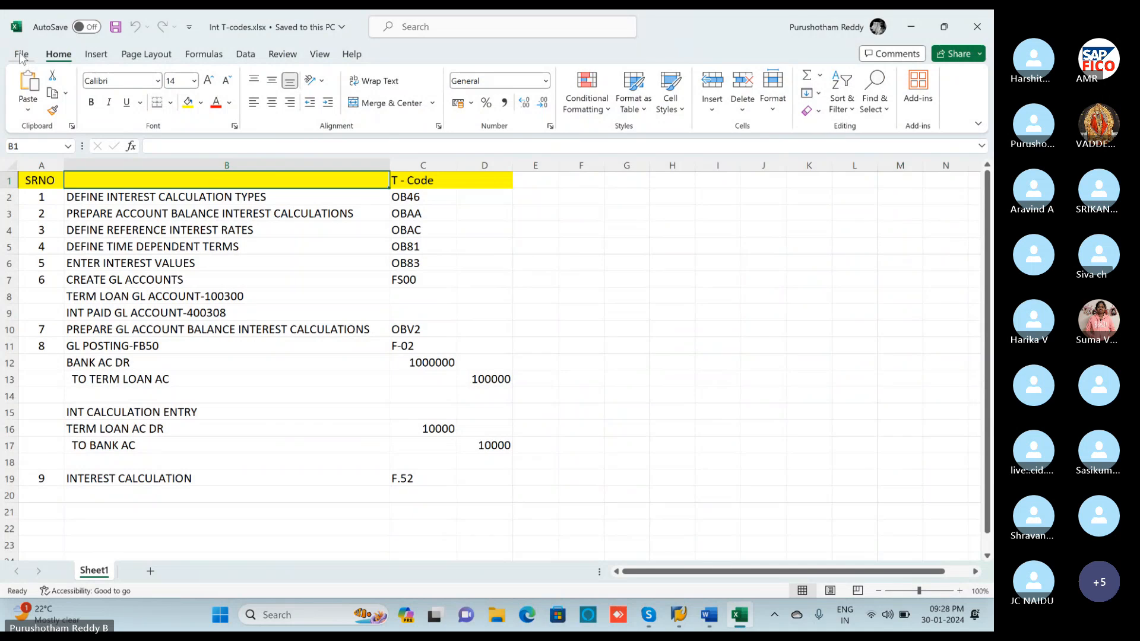
left_click(23, 58)
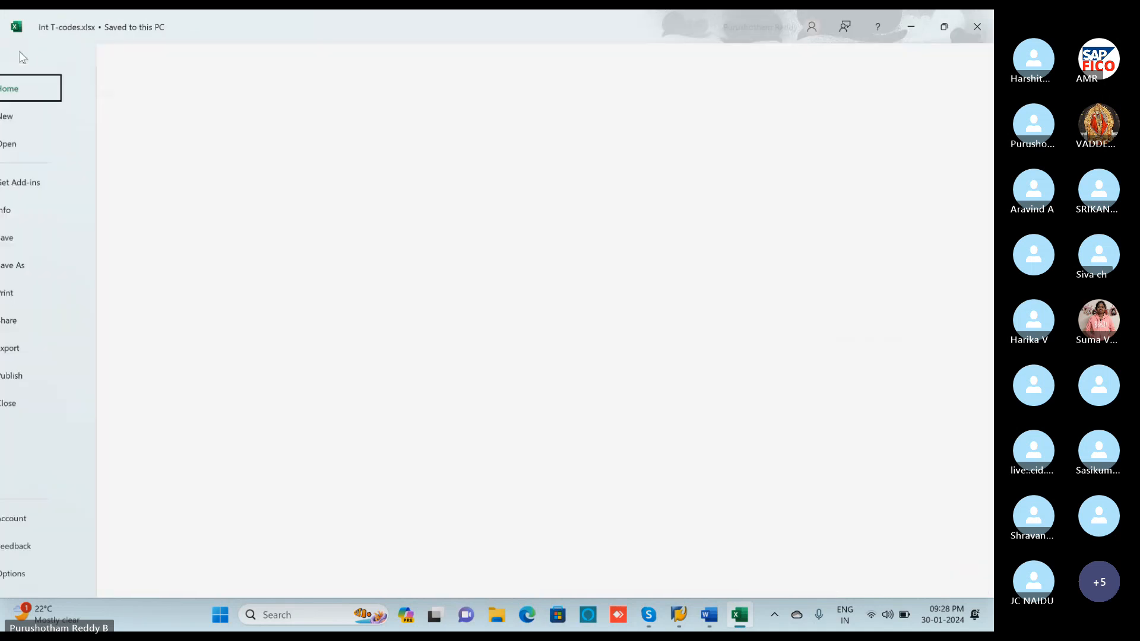
Save Int T-codes.xlsx to the Desktop and minimize Excel.
left_click(45, 266)
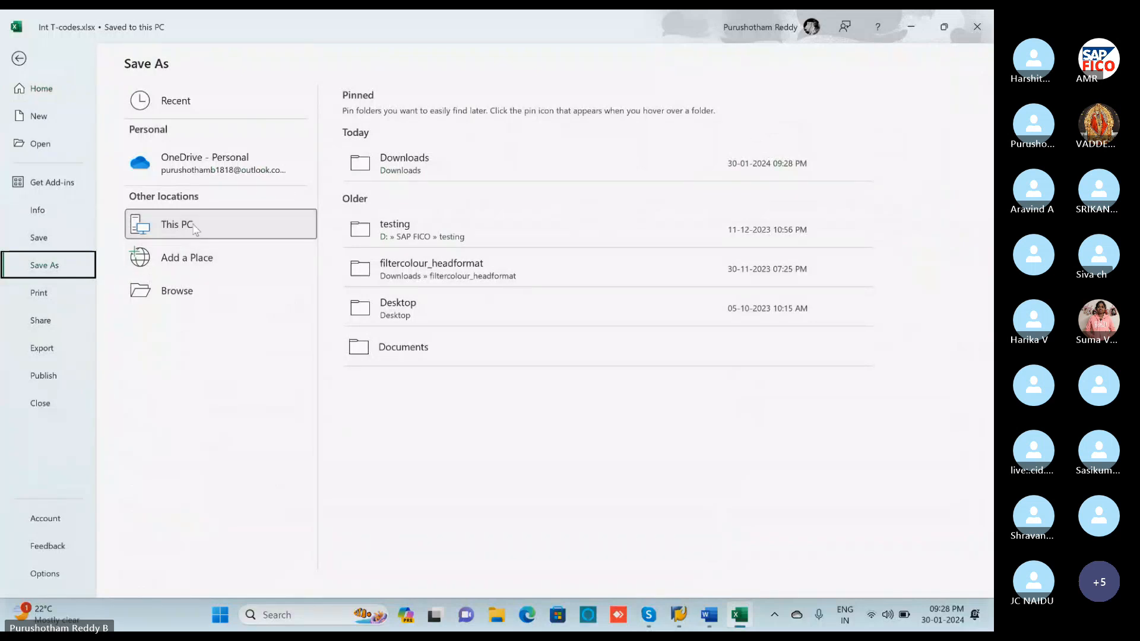
left_click(397, 304)
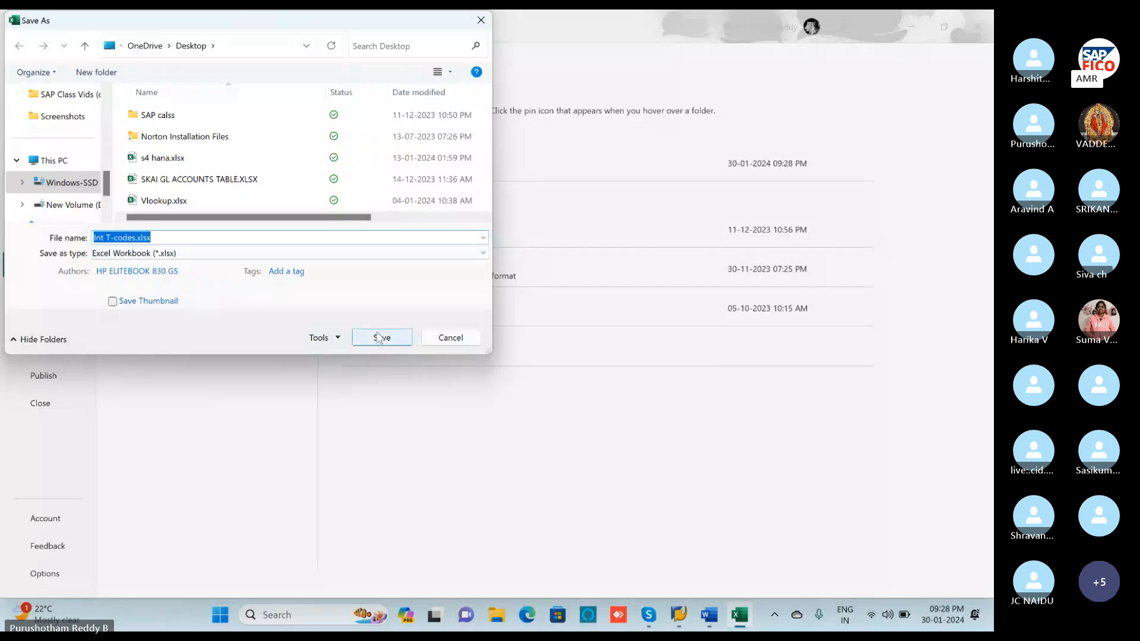
left_click(380, 338)
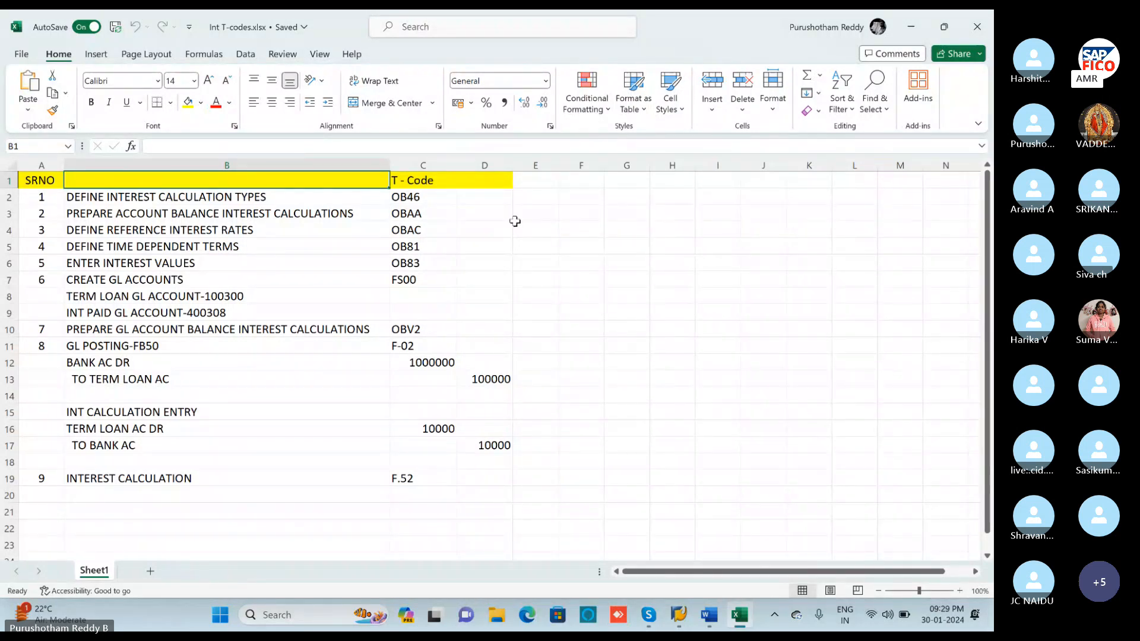
left_click(909, 31)
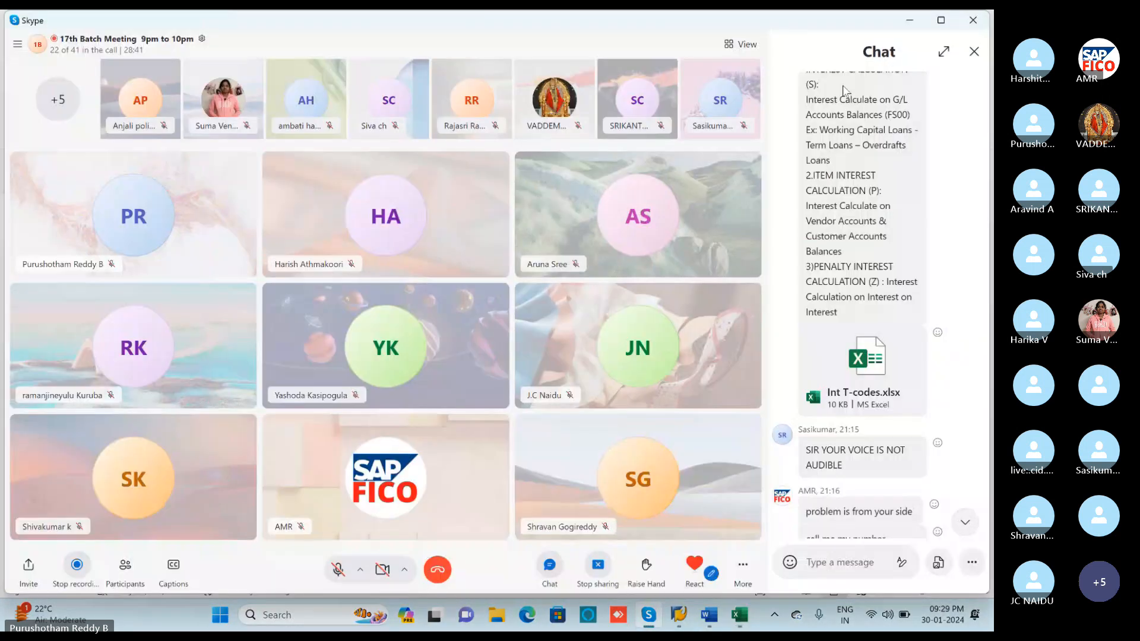
Minimize Skype and cycle through the open windows toward SAP Logon 740.
left_click(909, 20)
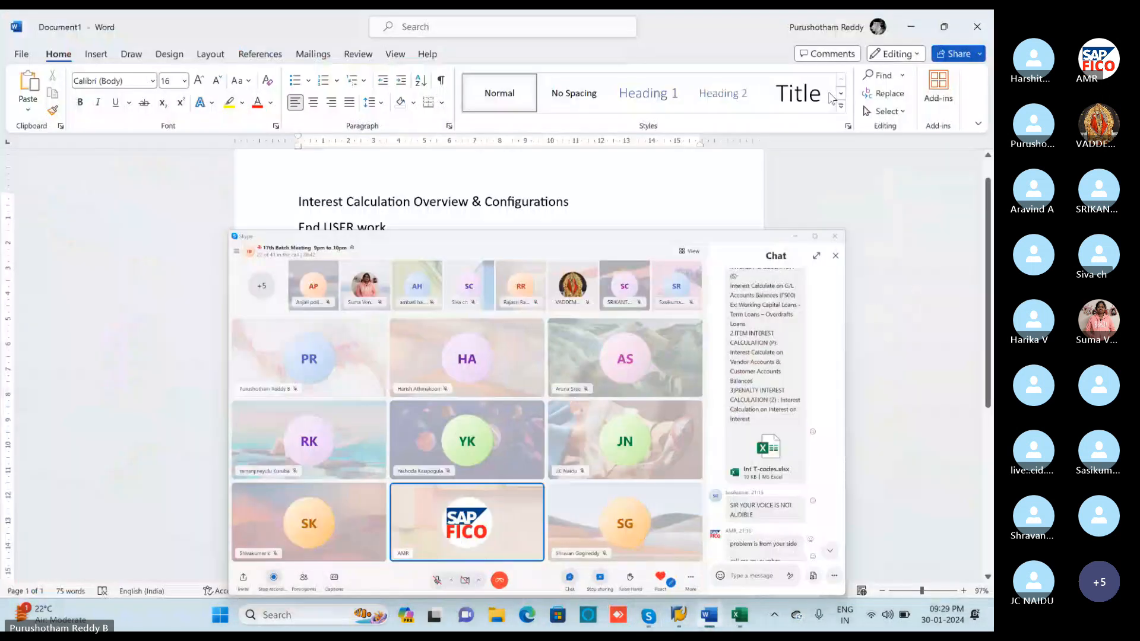
key("alt+Tab")
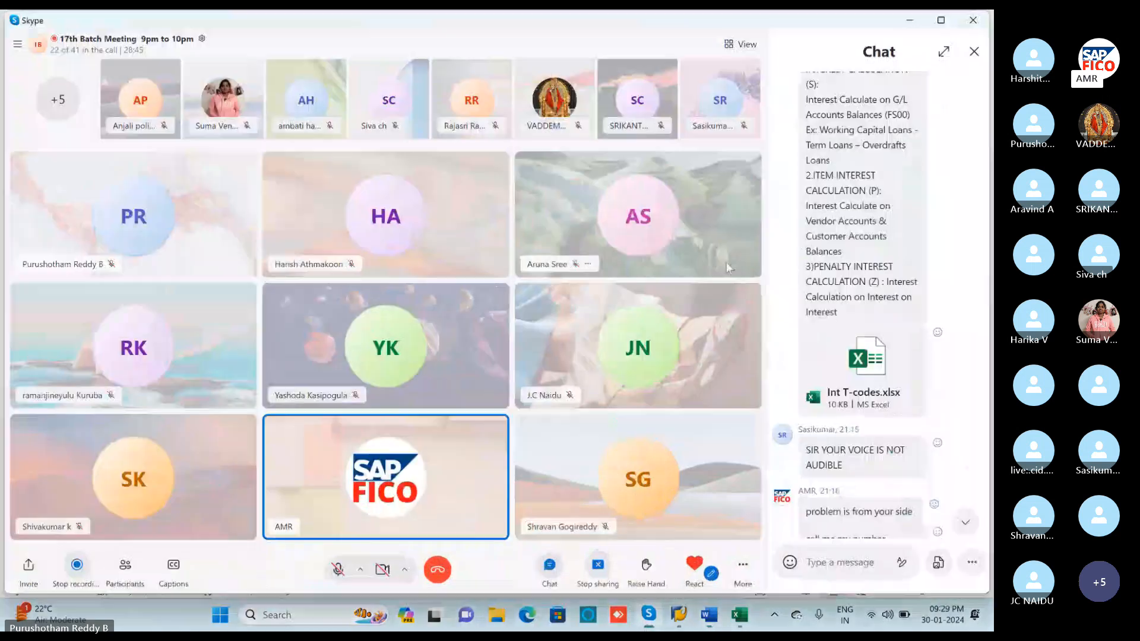
key("alt+Tab")
key("alt+Tab")
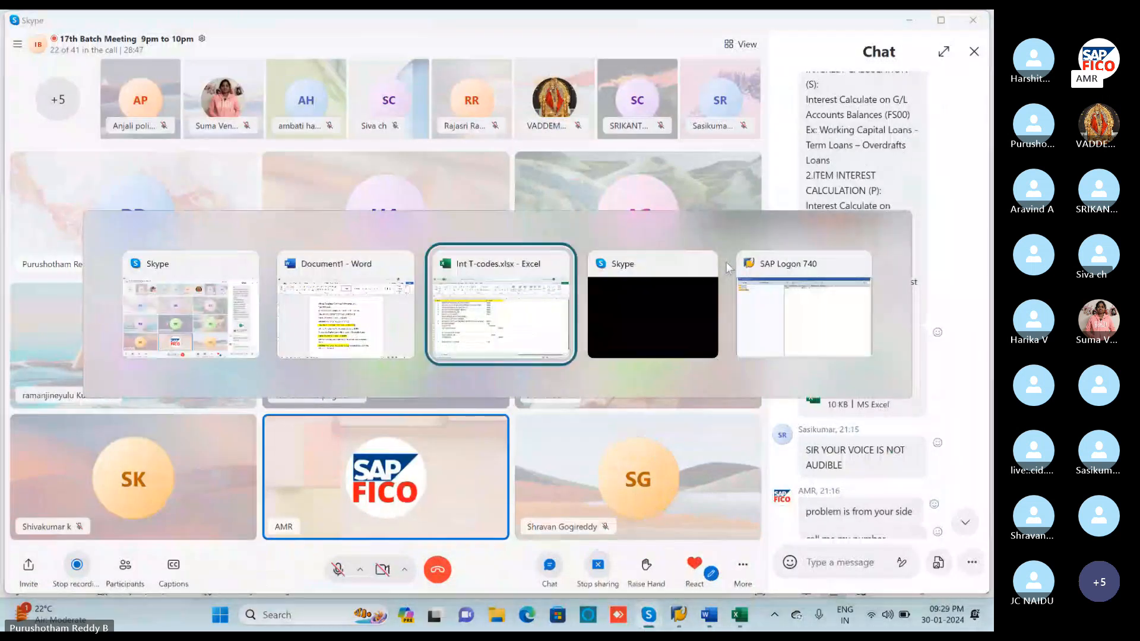
key("alt+Tab")
key("alt+Tab")
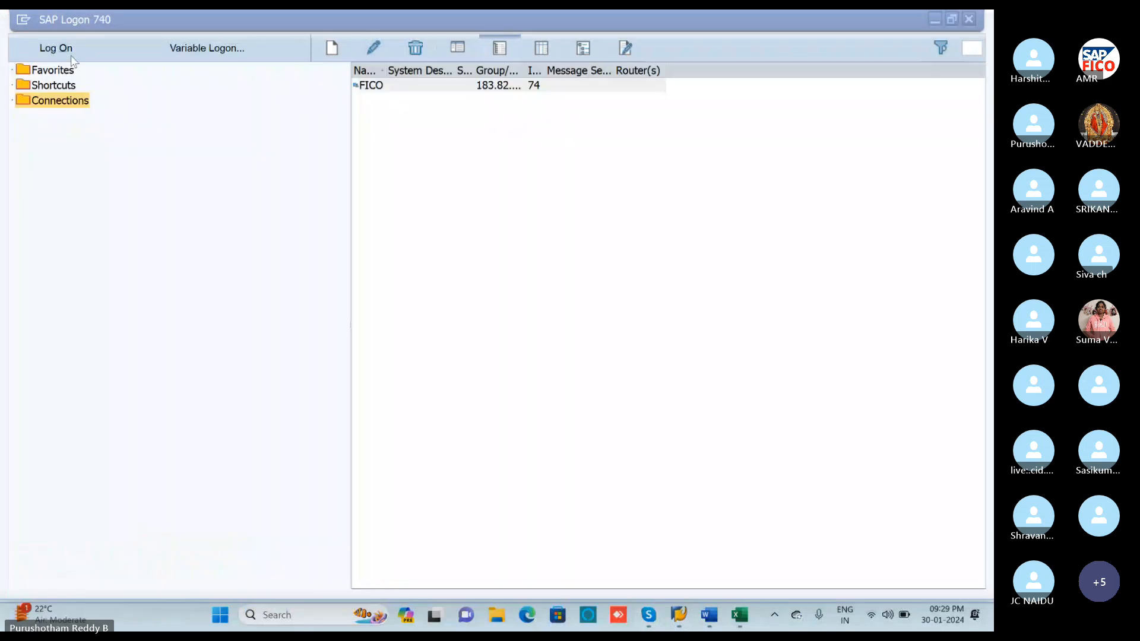
Enter the user ID and password for the FICO system and submit the logon.
left_click(72, 58)
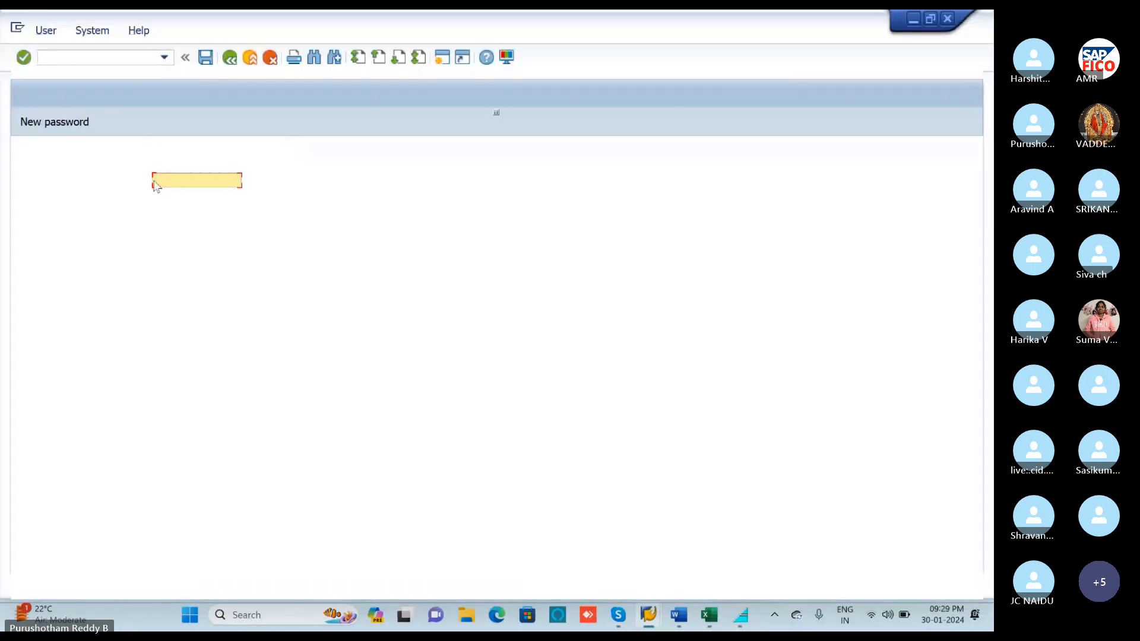
key("Caps_Lock")
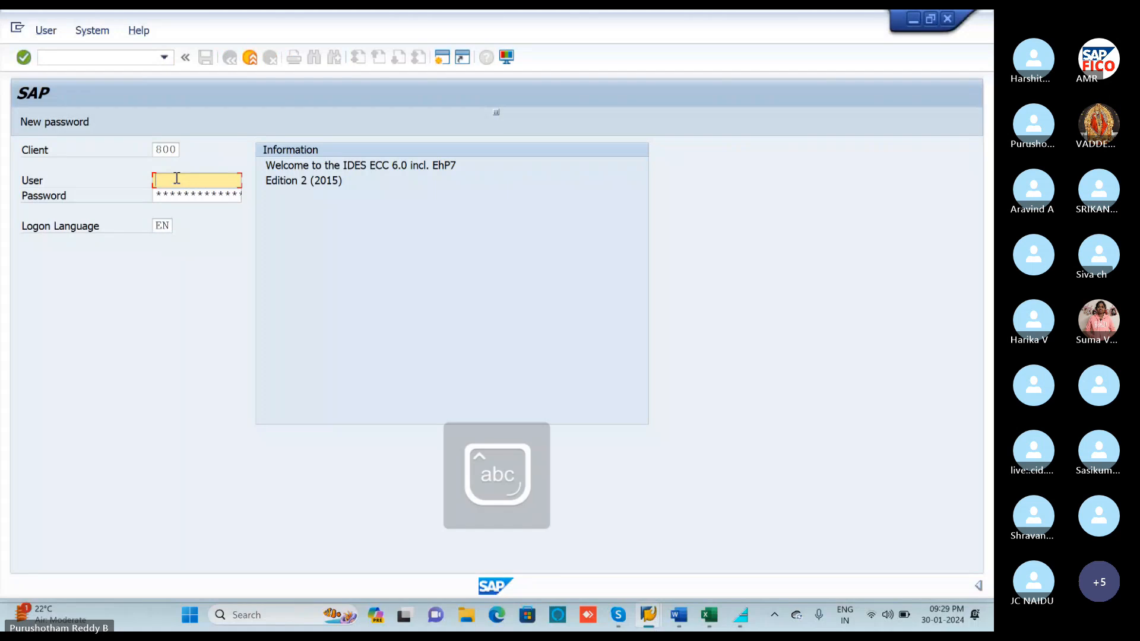
type("74")
left_click(170, 195)
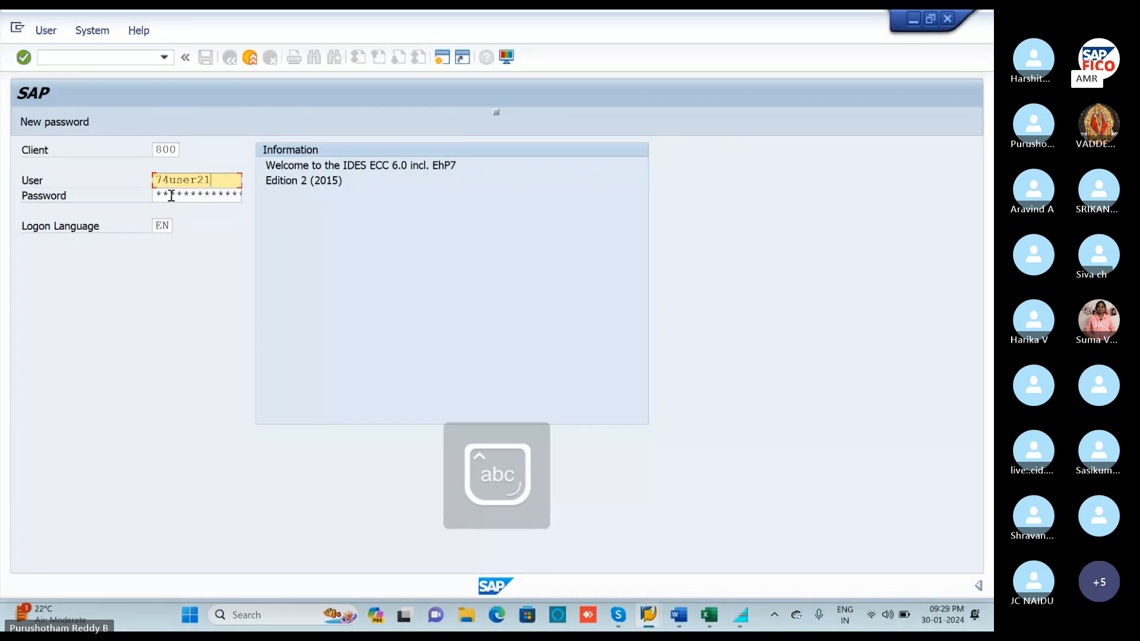
left_click(171, 195)
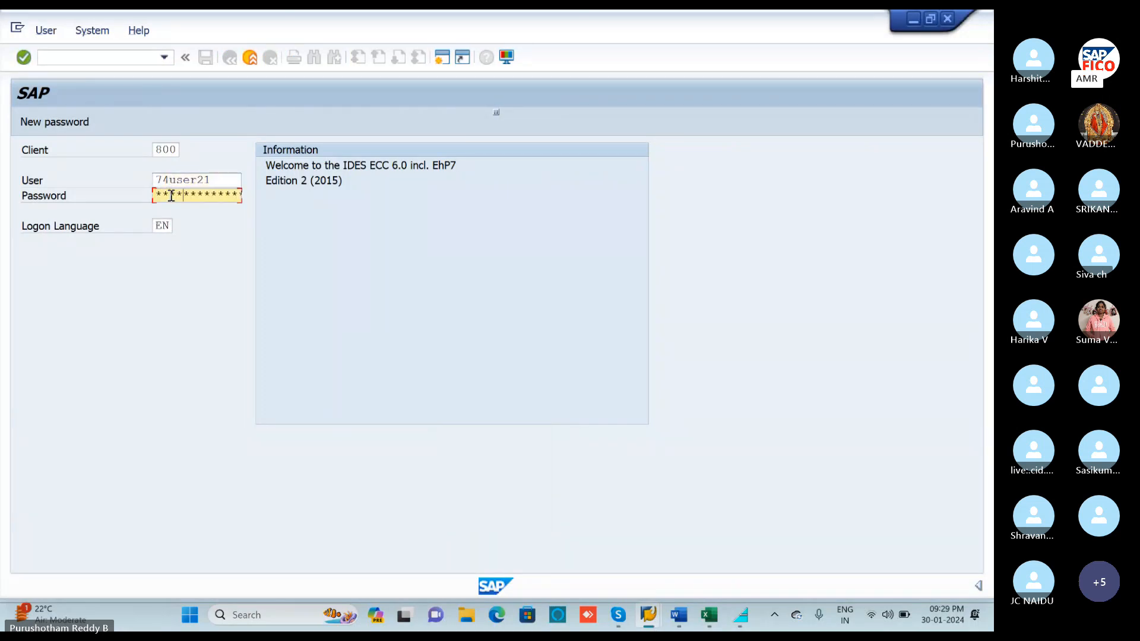
type("*")
key("Caps_Lock")
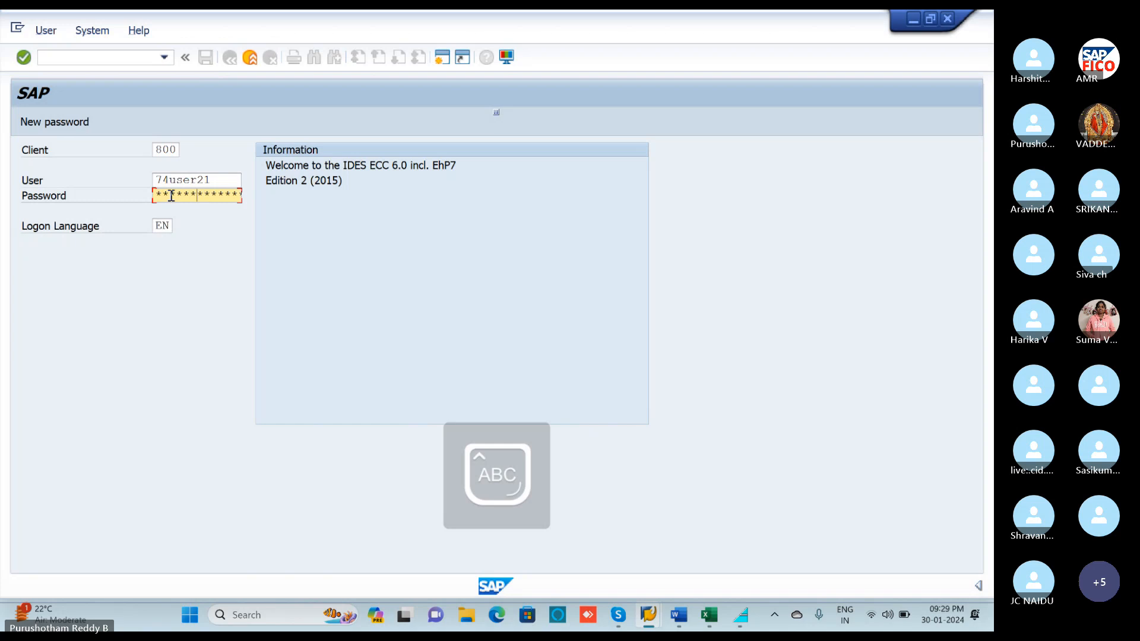
type("****")
key("Return")
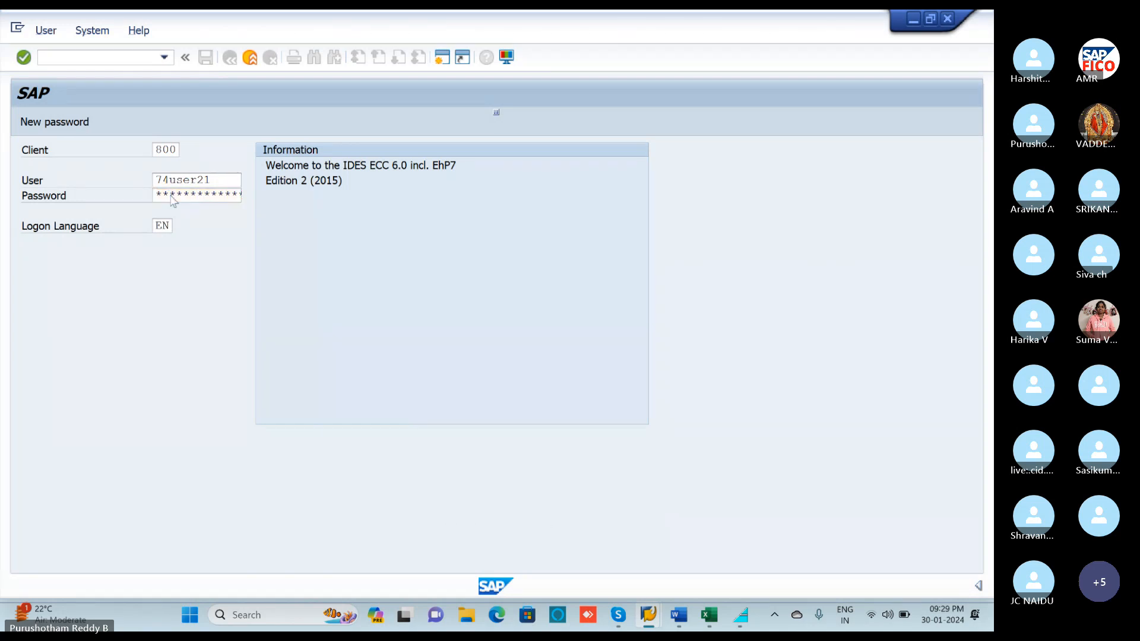
Re-enter the user name and password, resubmit, and confirm the failed-attempts notice.
key("BackSpace")
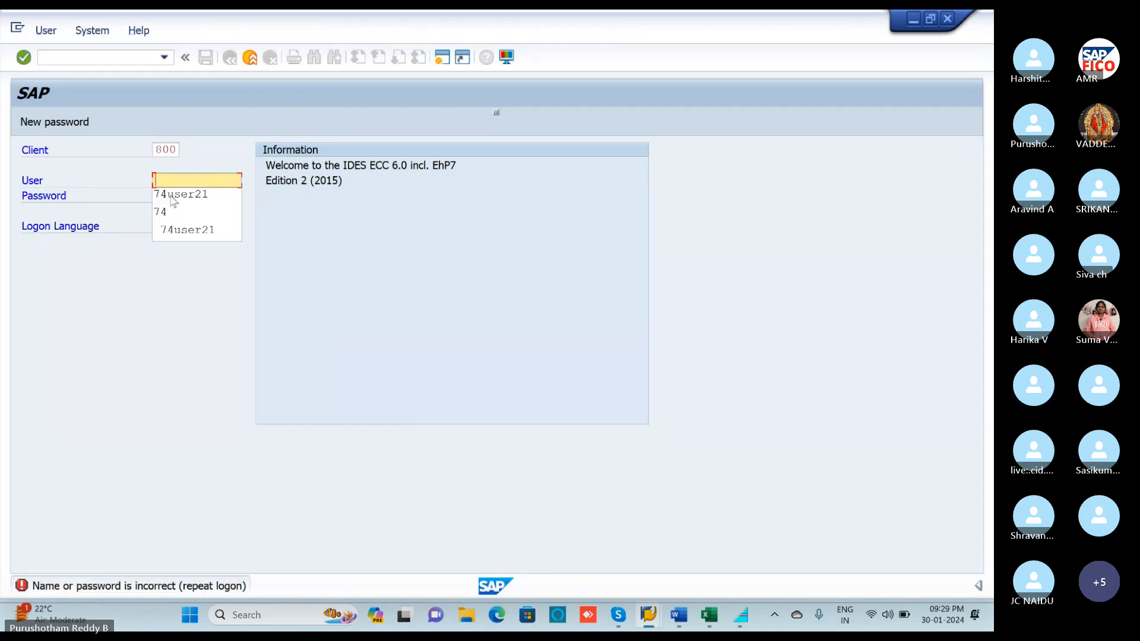
left_click(172, 196)
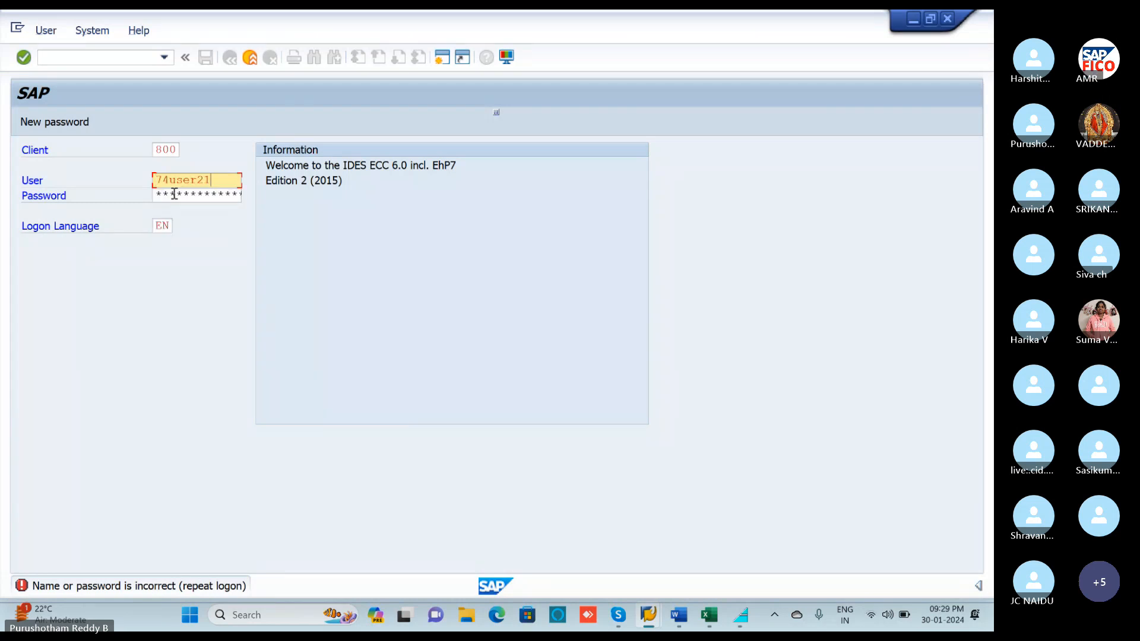
left_click(170, 194)
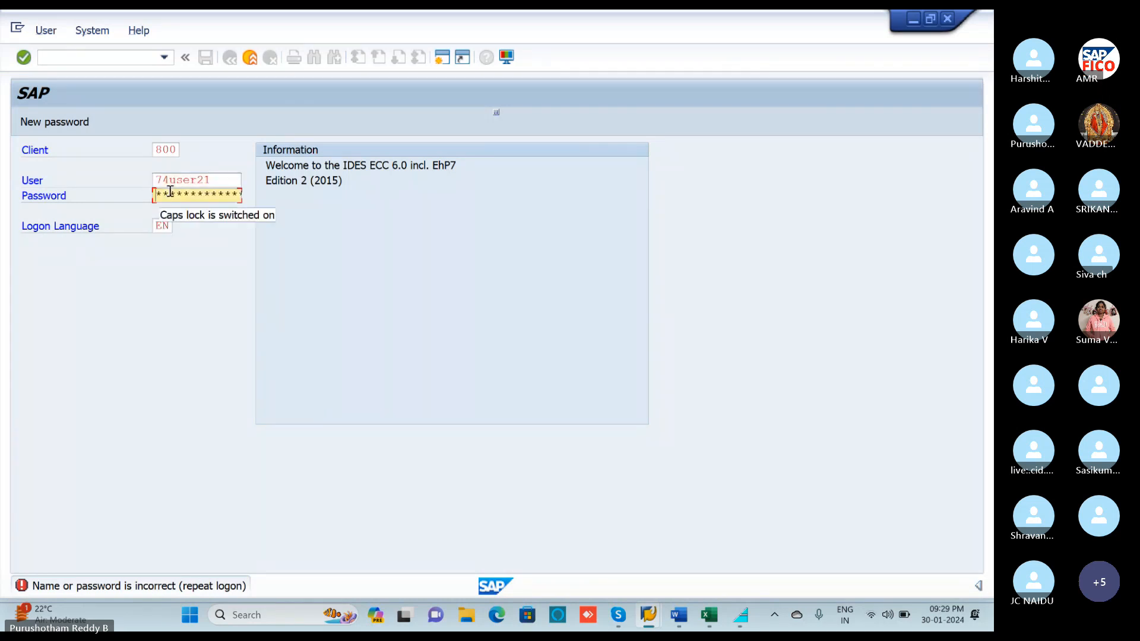
type("*******")
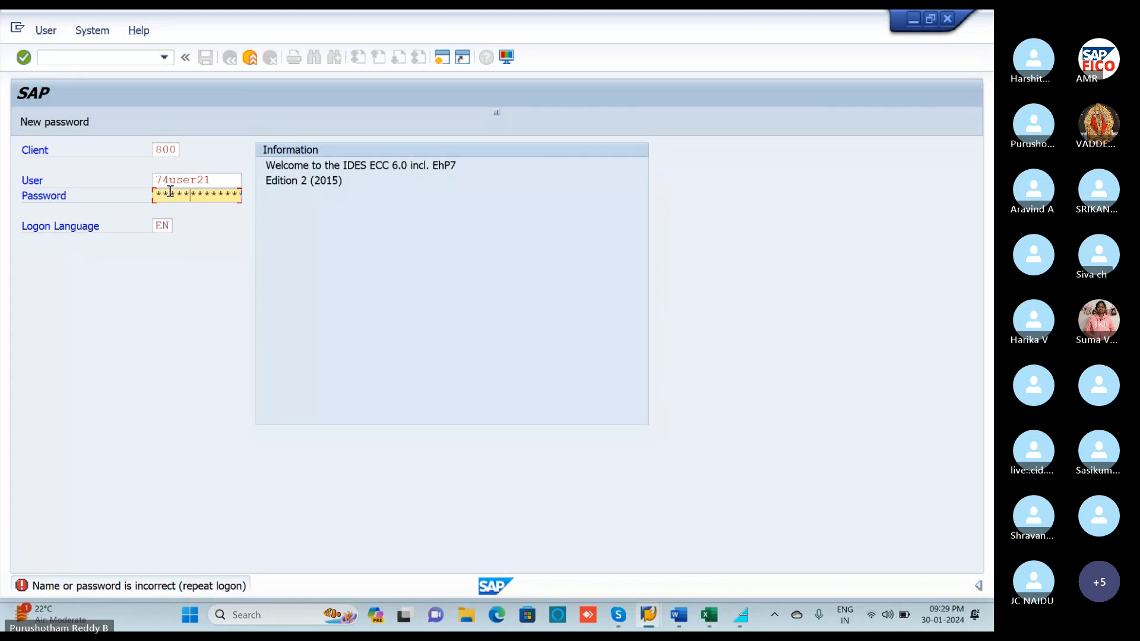
key("Return")
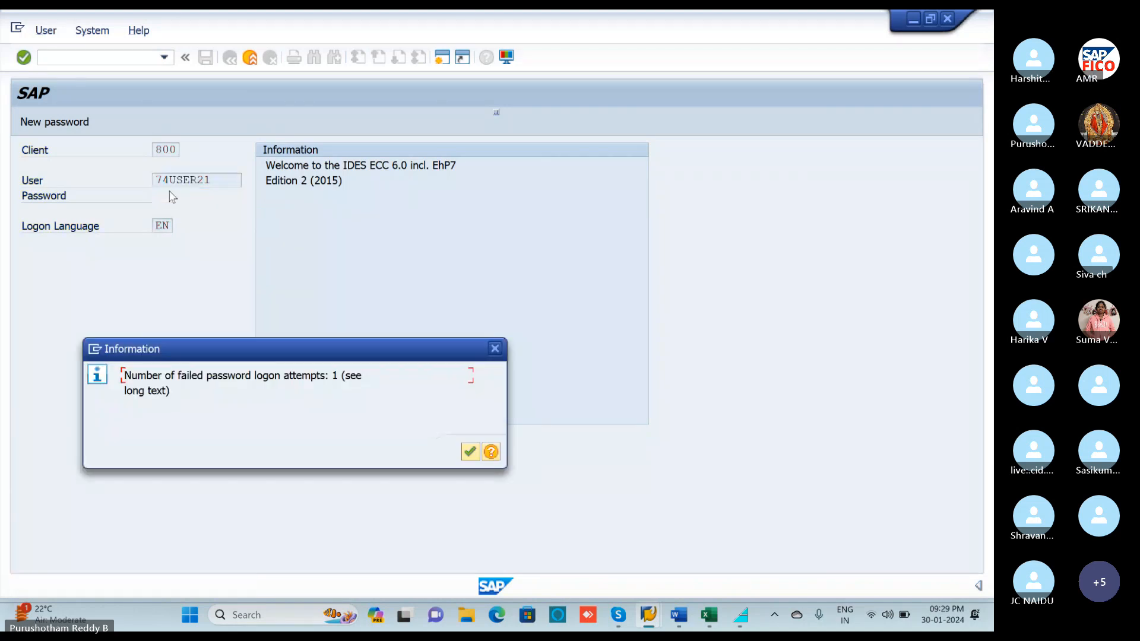
left_click(470, 452)
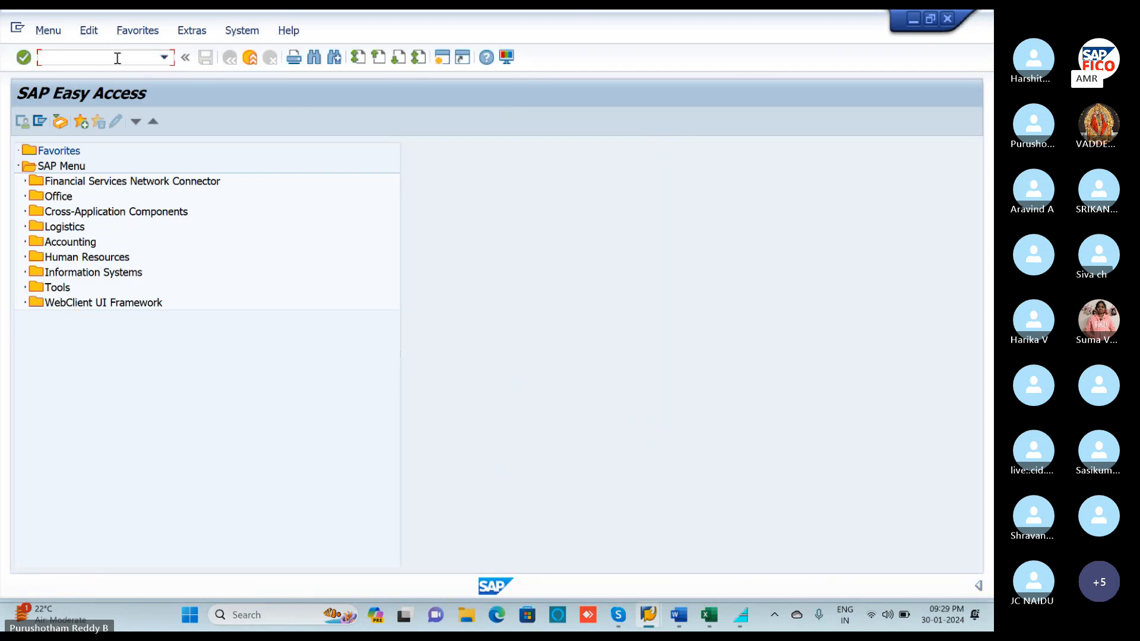
Run transaction SPRO and open the SAP Reference IMG tree.
type("SPRO")
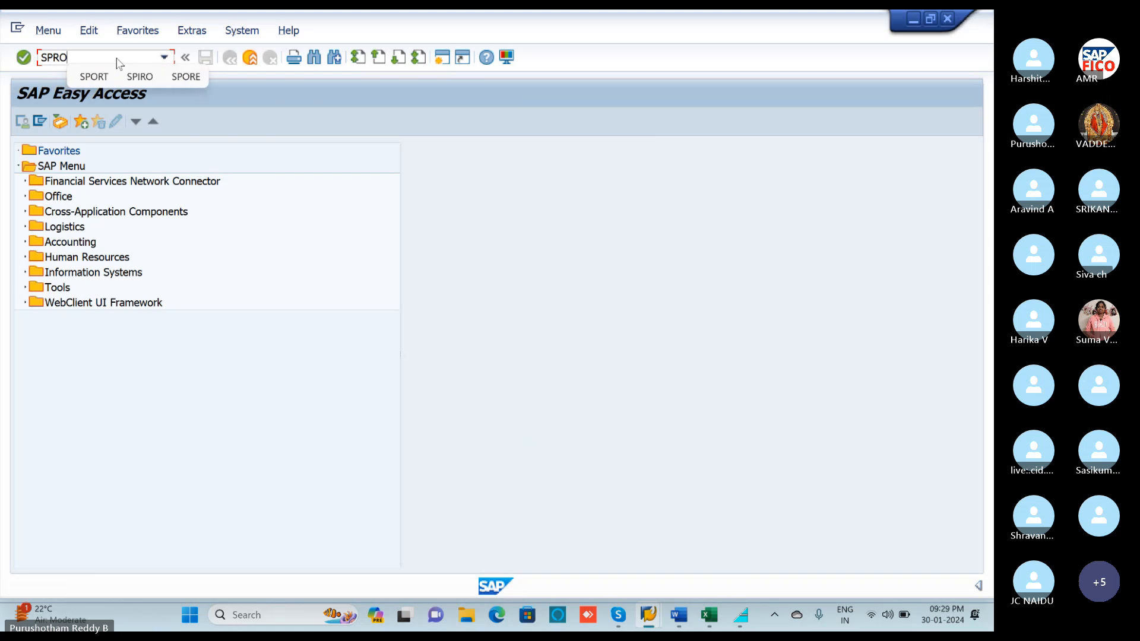
key("Return")
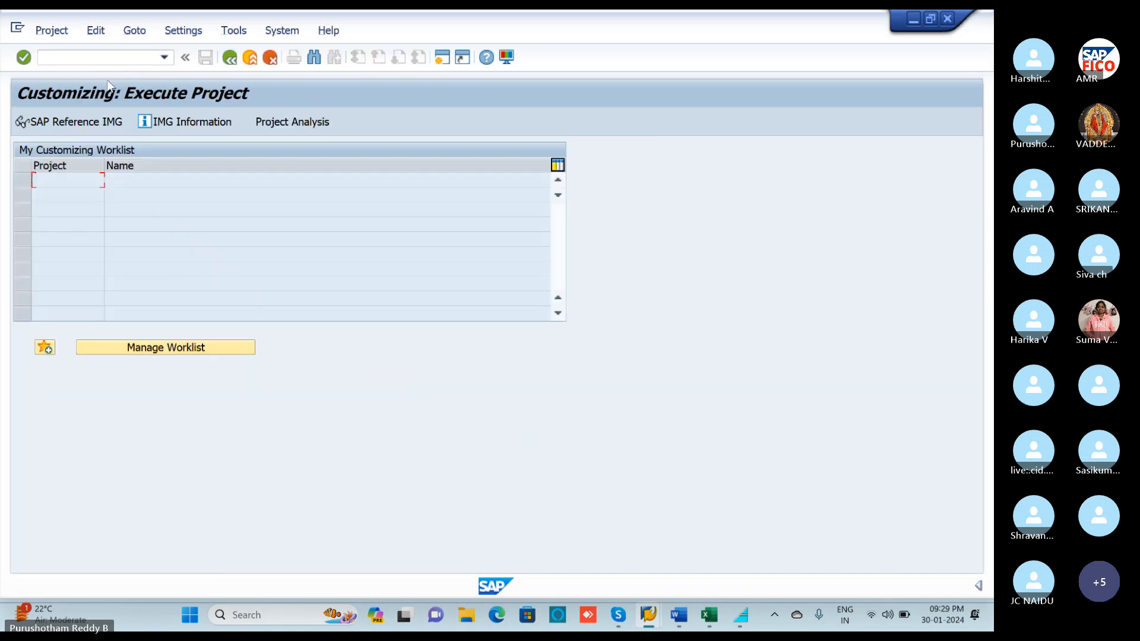
left_click(107, 124)
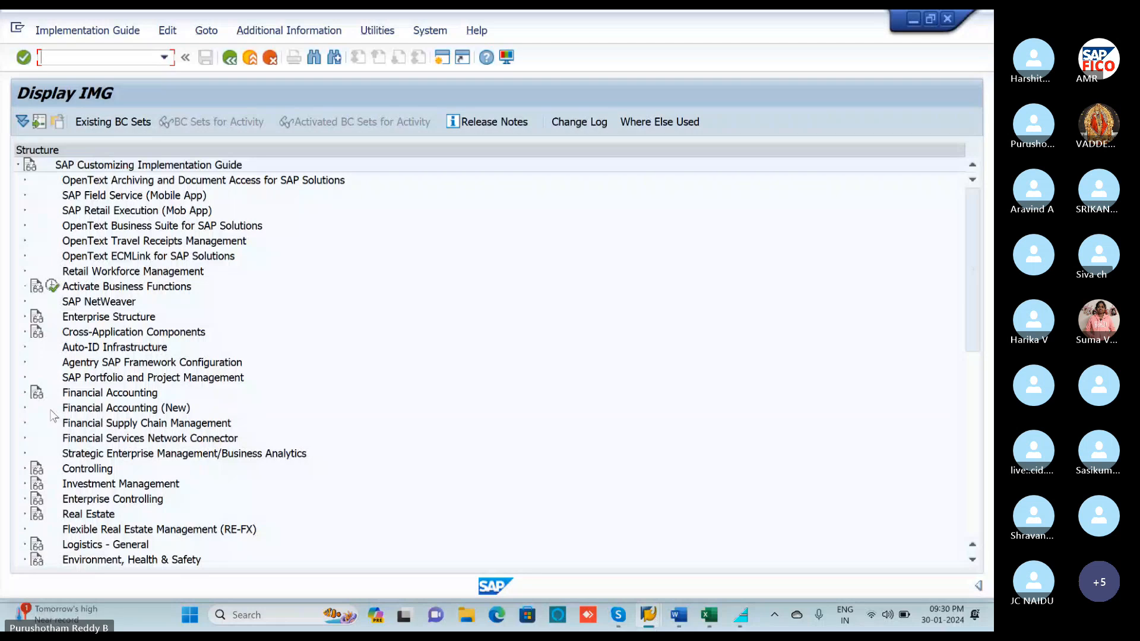
Drill the IMG tree down to Interest Calculation Global Settings and run Define Interest Calculation Types.
left_click(25, 409)
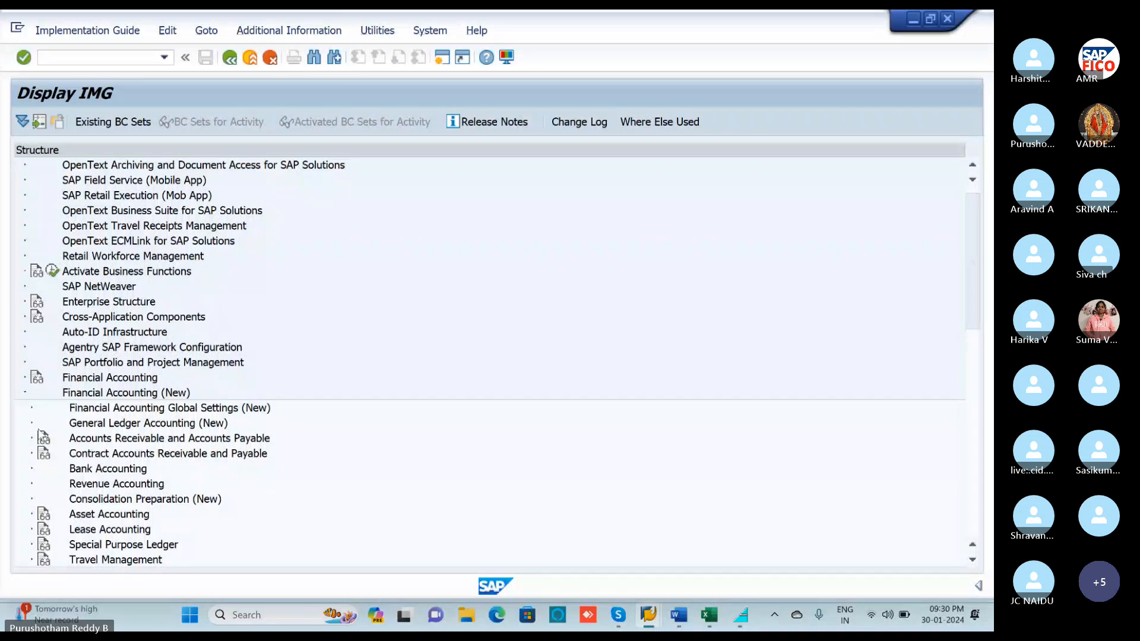
left_click(33, 424)
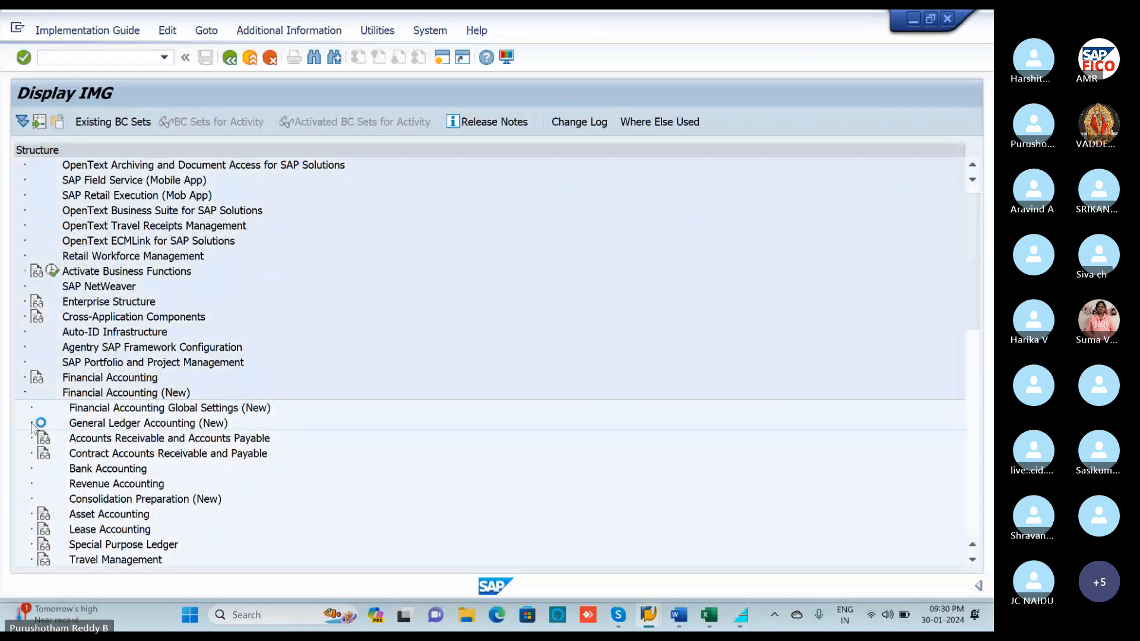
scroll(93, 364, "down", 1)
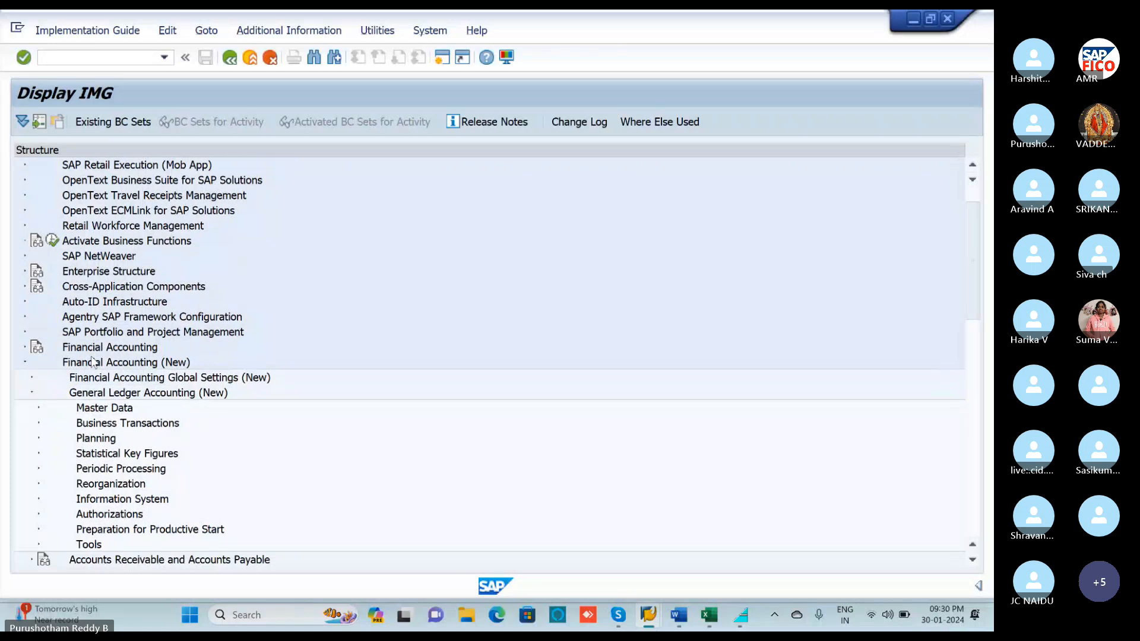
left_click(38, 423)
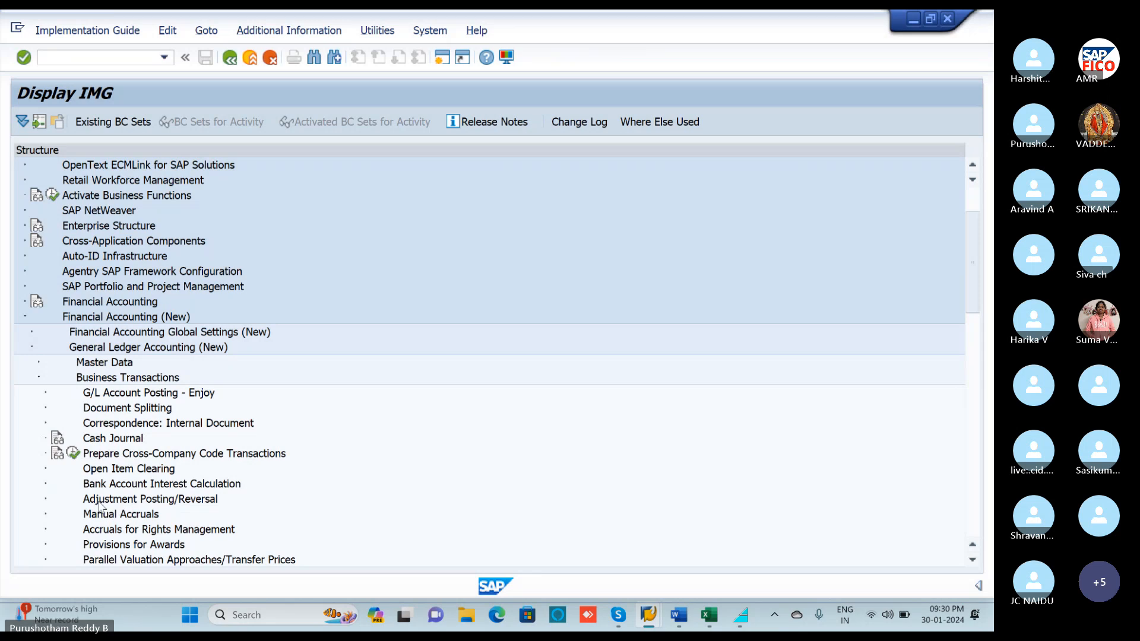
left_click(46, 484)
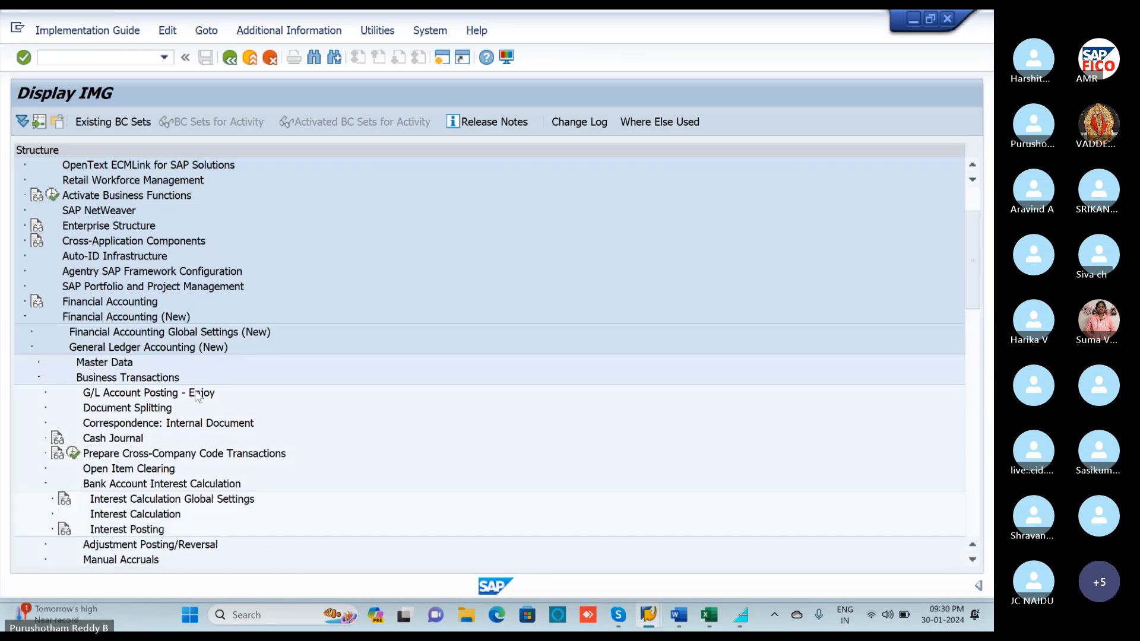
scroll(209, 390, "down", 1)
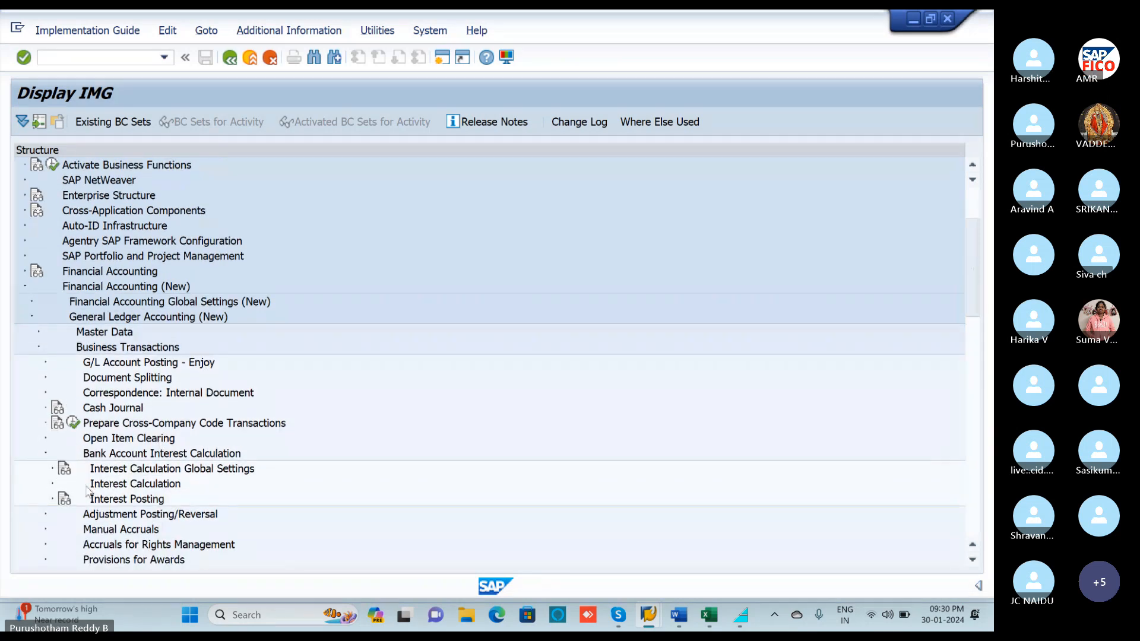
left_click(53, 469)
scroll(163, 419, "down", 1)
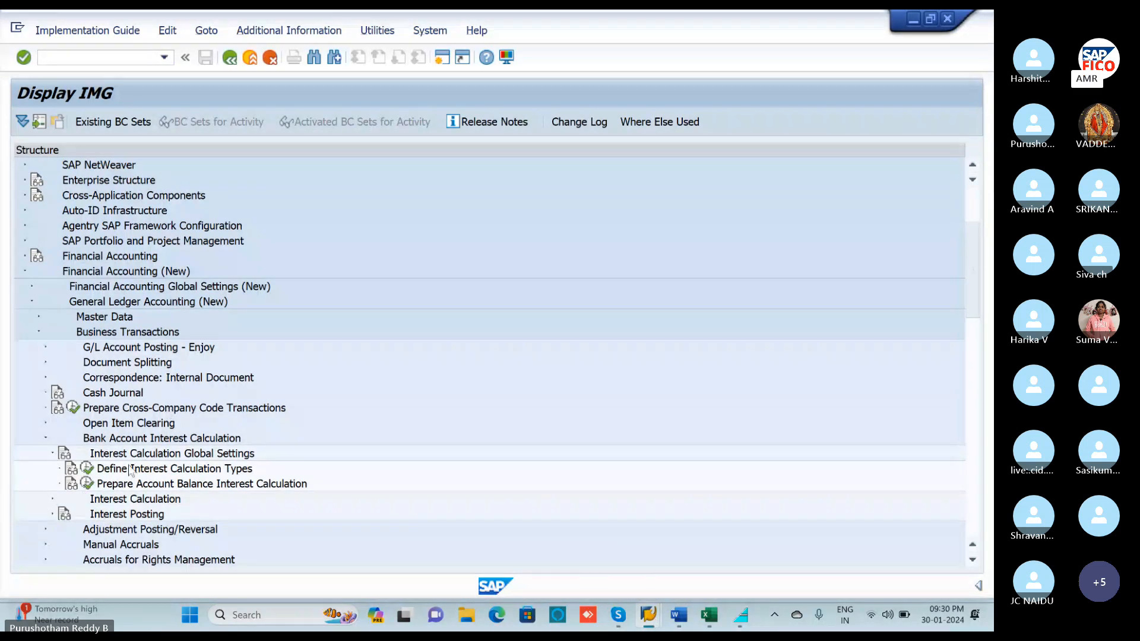
left_click(85, 471)
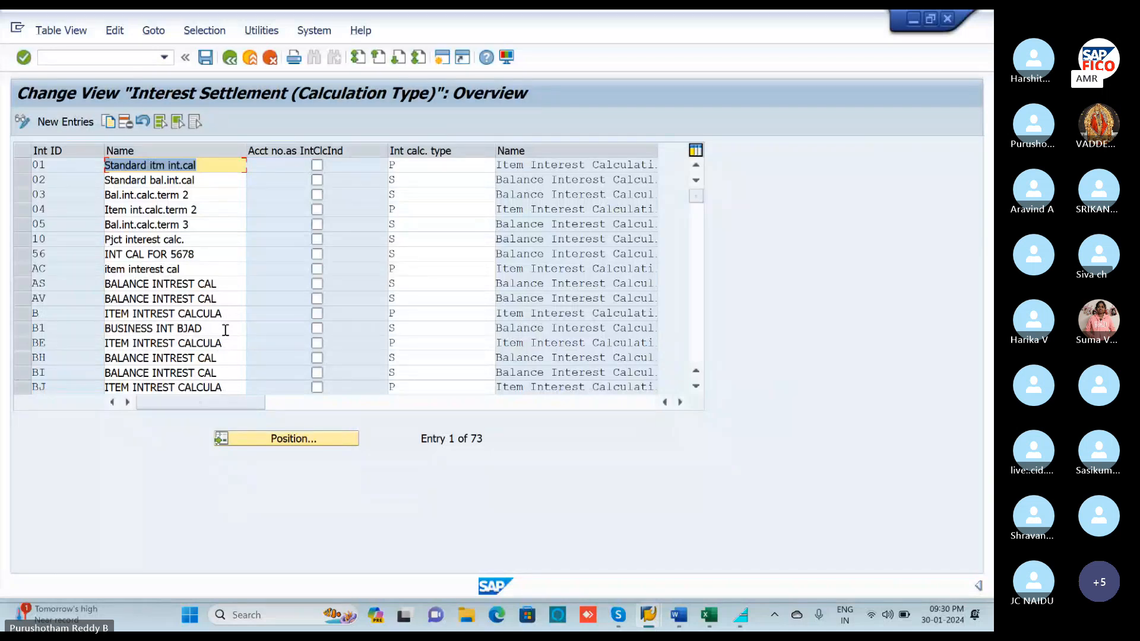
Start a blank New Entries table for interest calculation types.
left_click(69, 126)
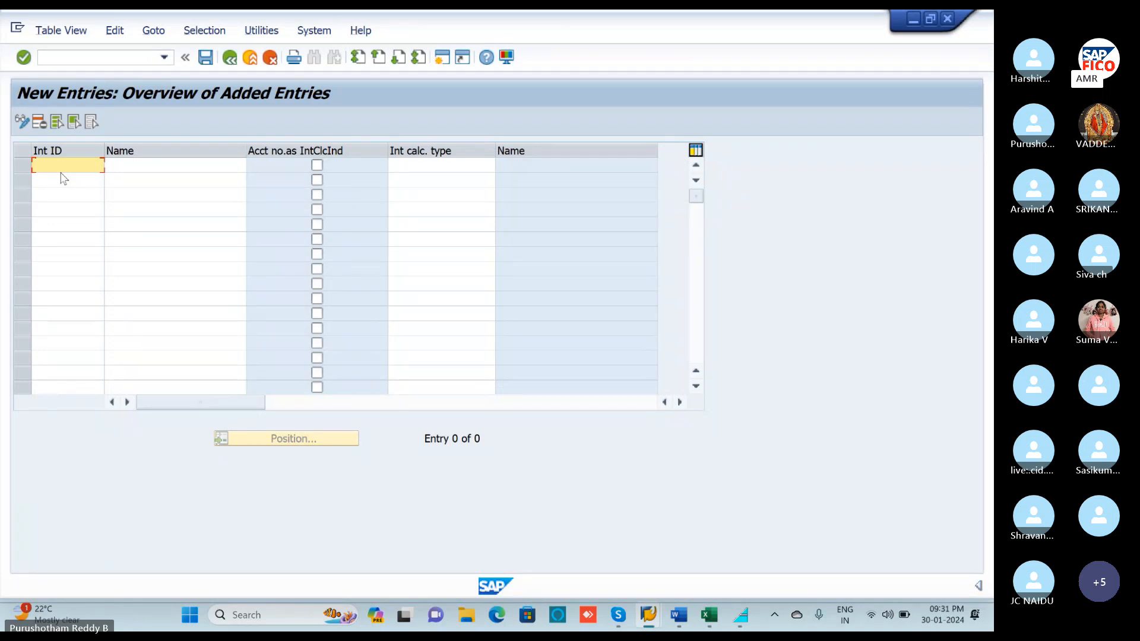
Enter interest ID V1 named 'BALANCE 10%MONTLEY' and bring up the calculation type value list.
type("V1")
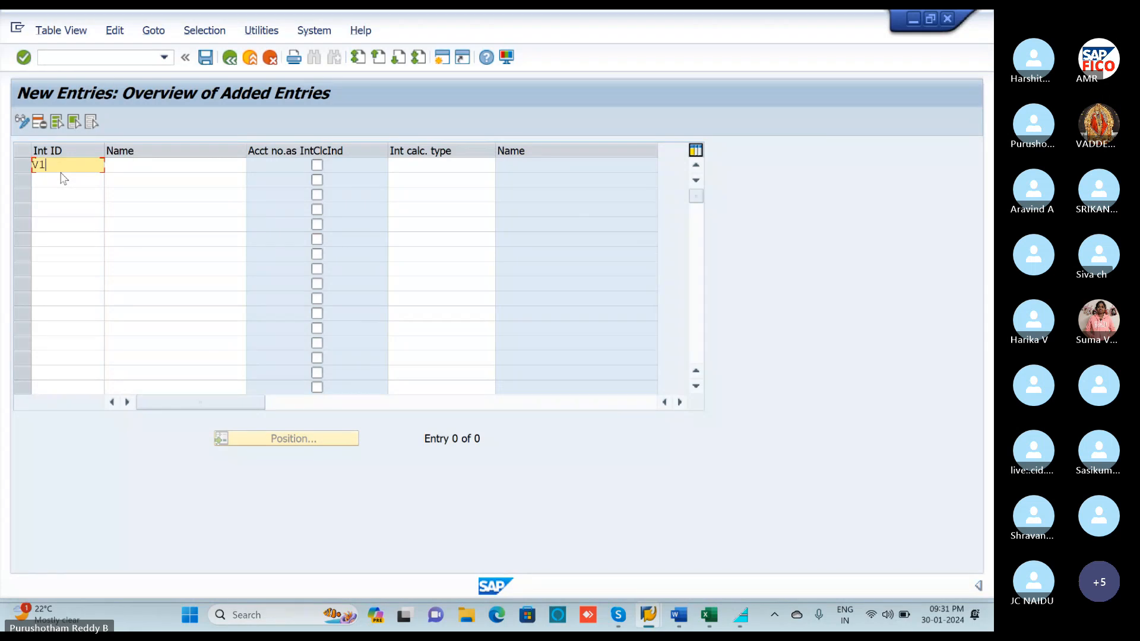
left_click(123, 165)
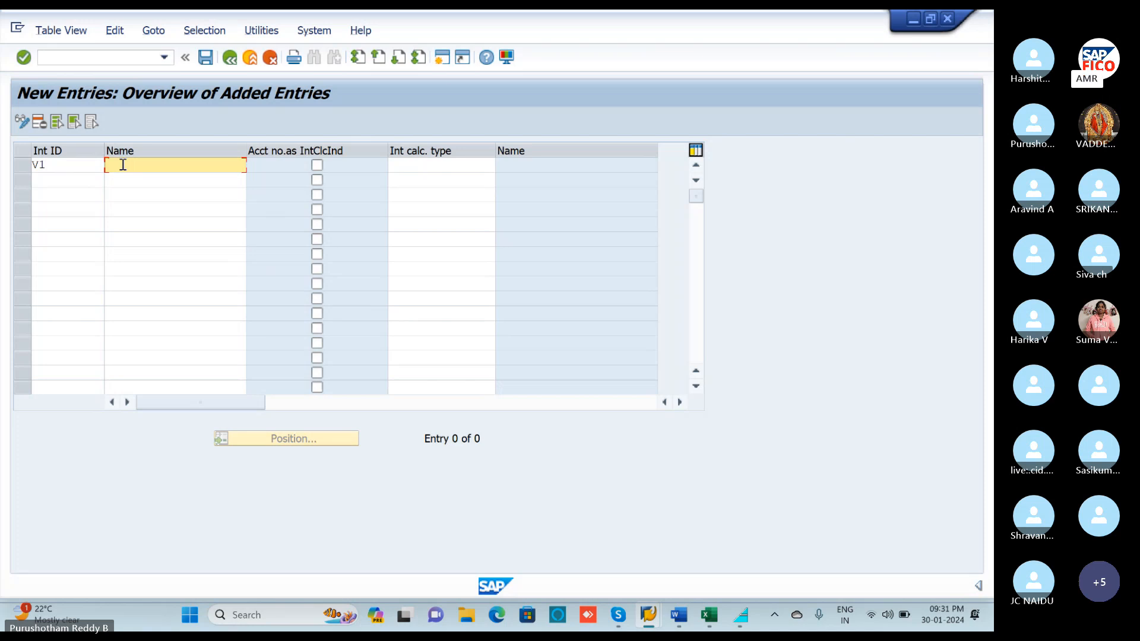
type("BALANCE 10")
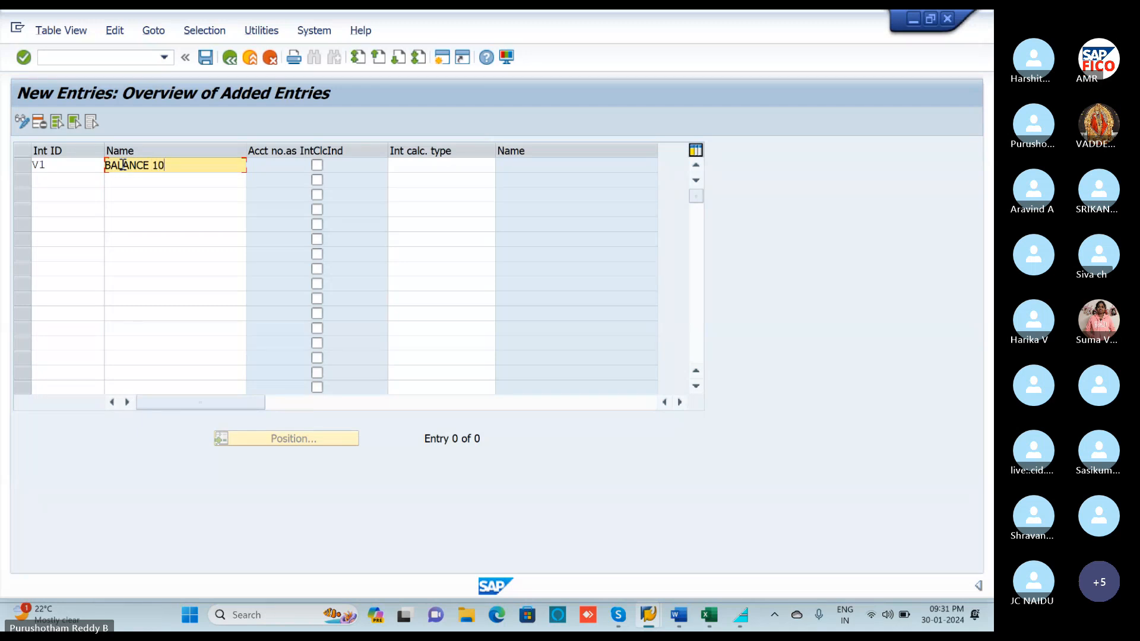
type("%")
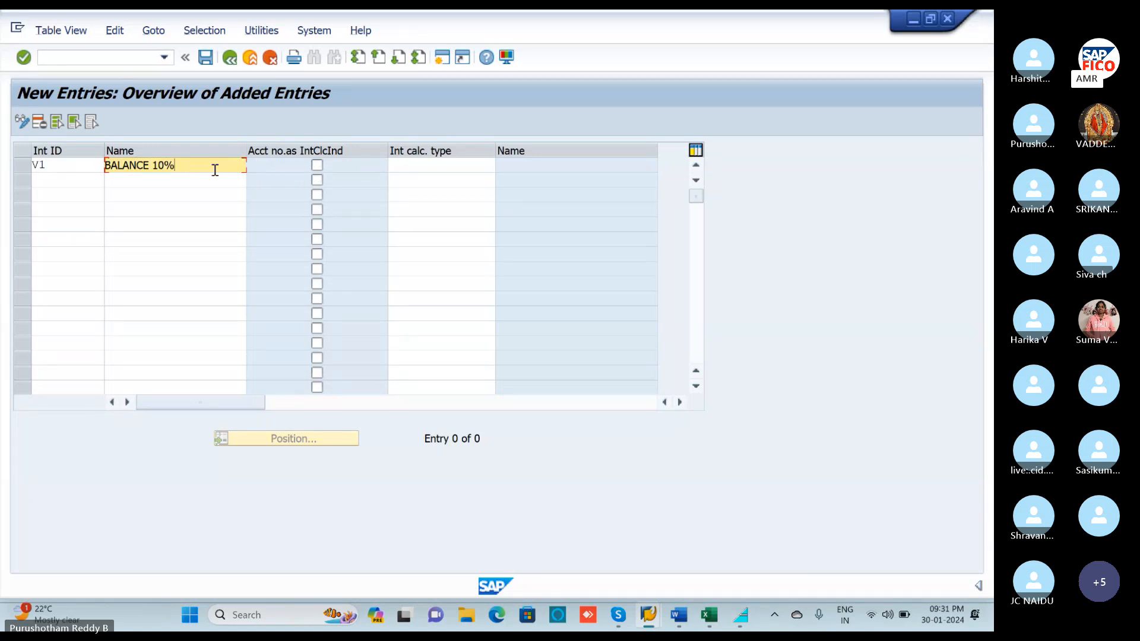
type("M")
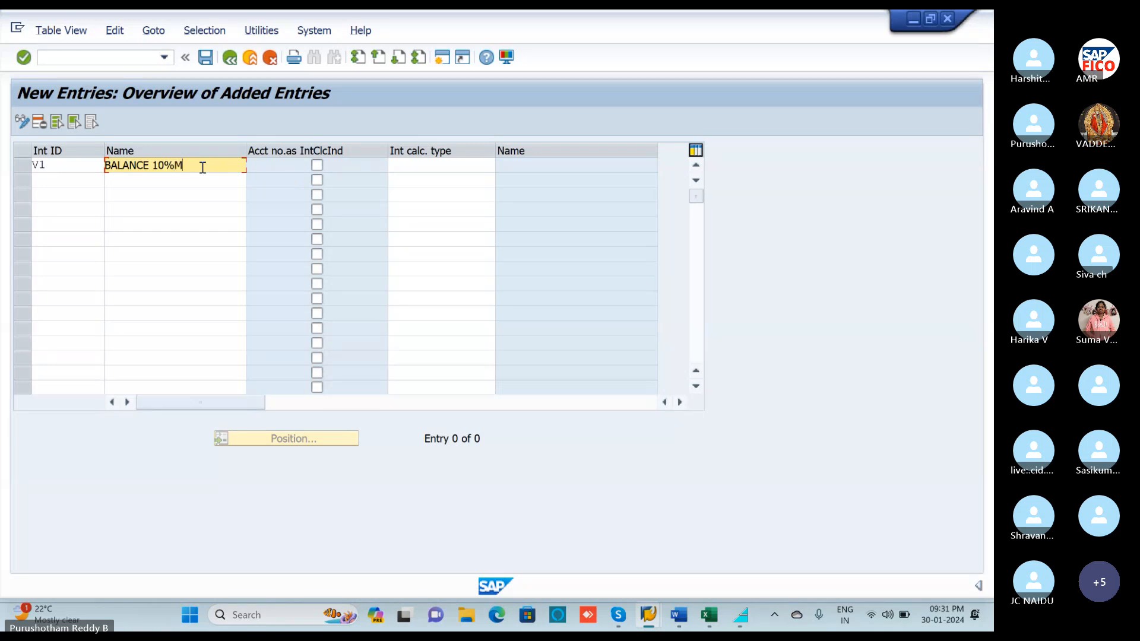
type("ONTLET")
key("BackSpace")
type("Y")
left_click(394, 165)
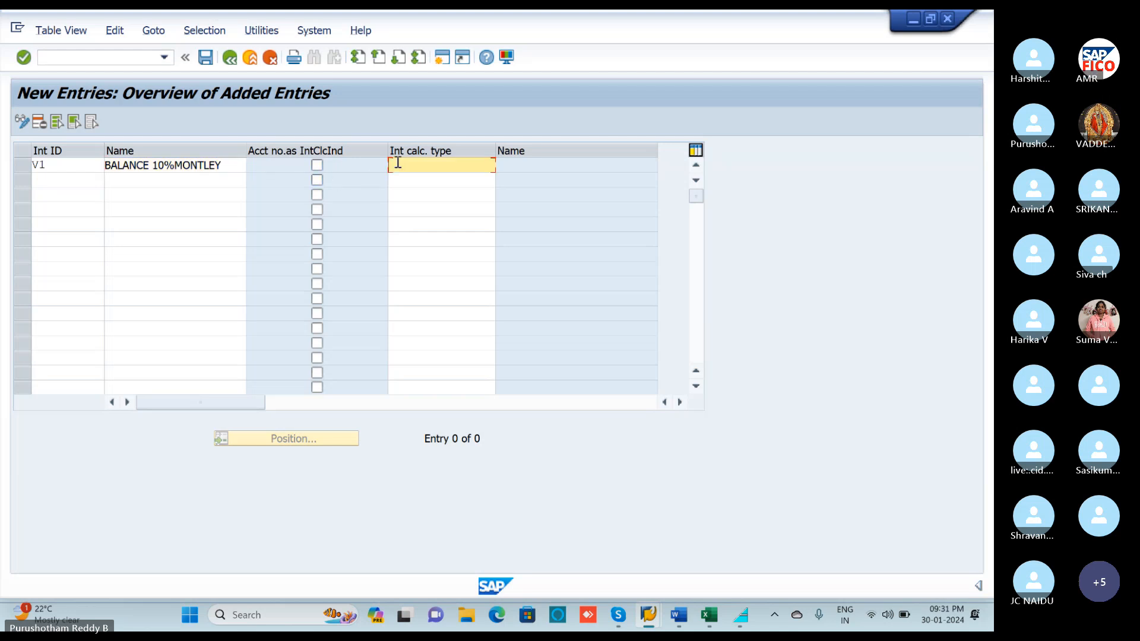
left_click(503, 165)
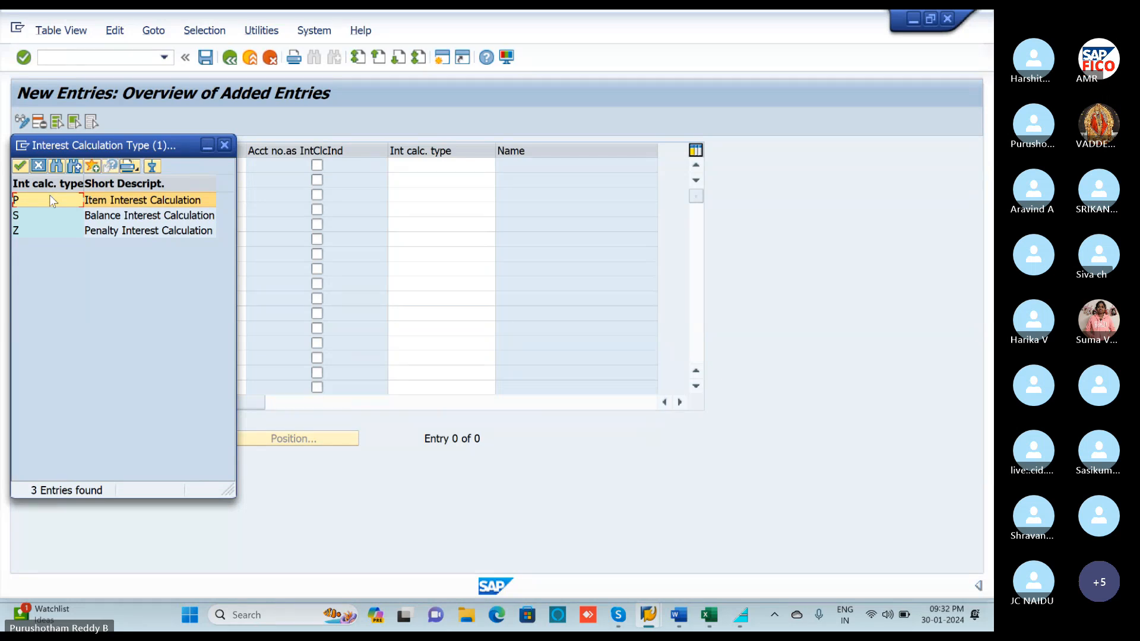
Assign calculation type S (Balance Interest Calculation) to V1 and save the entry.
left_click(47, 214)
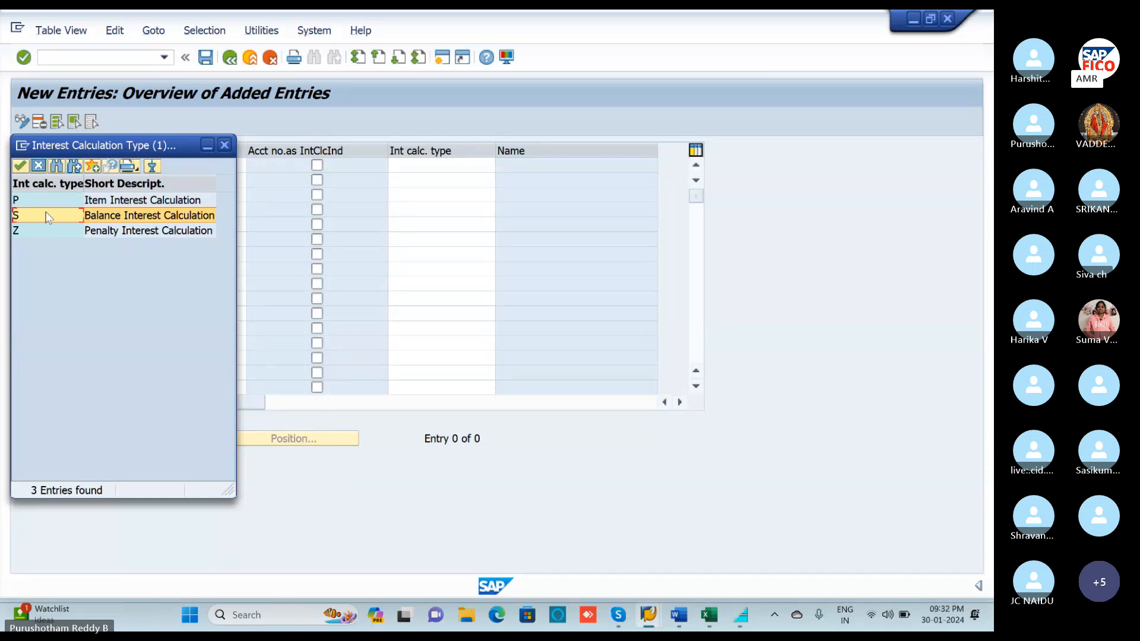
double_click(45, 214)
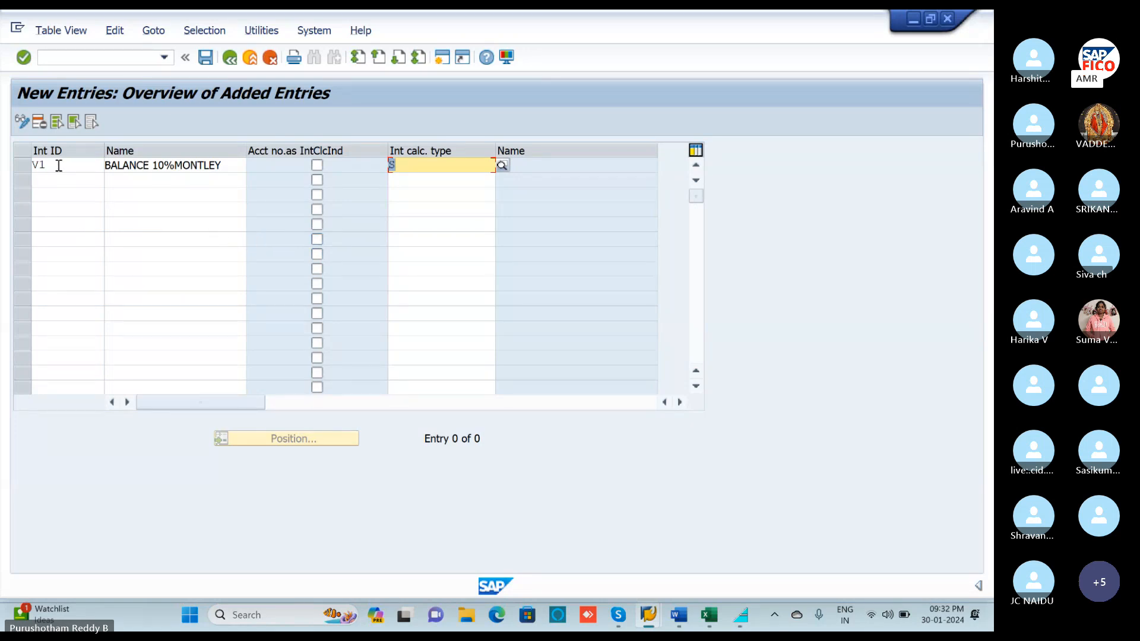
key("Return")
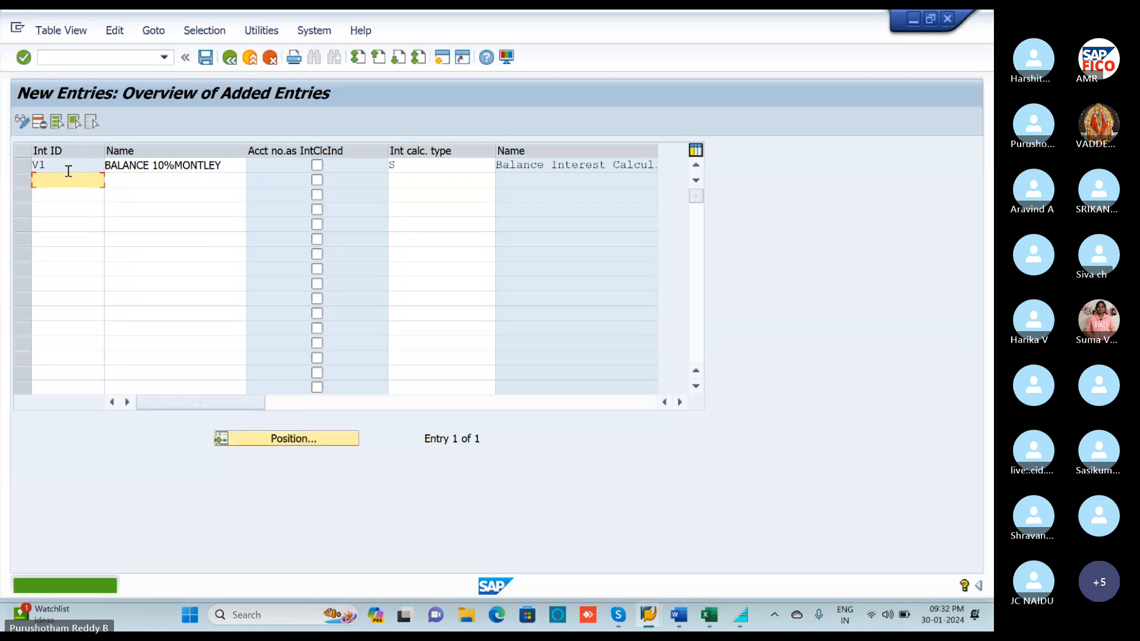
left_click(207, 60)
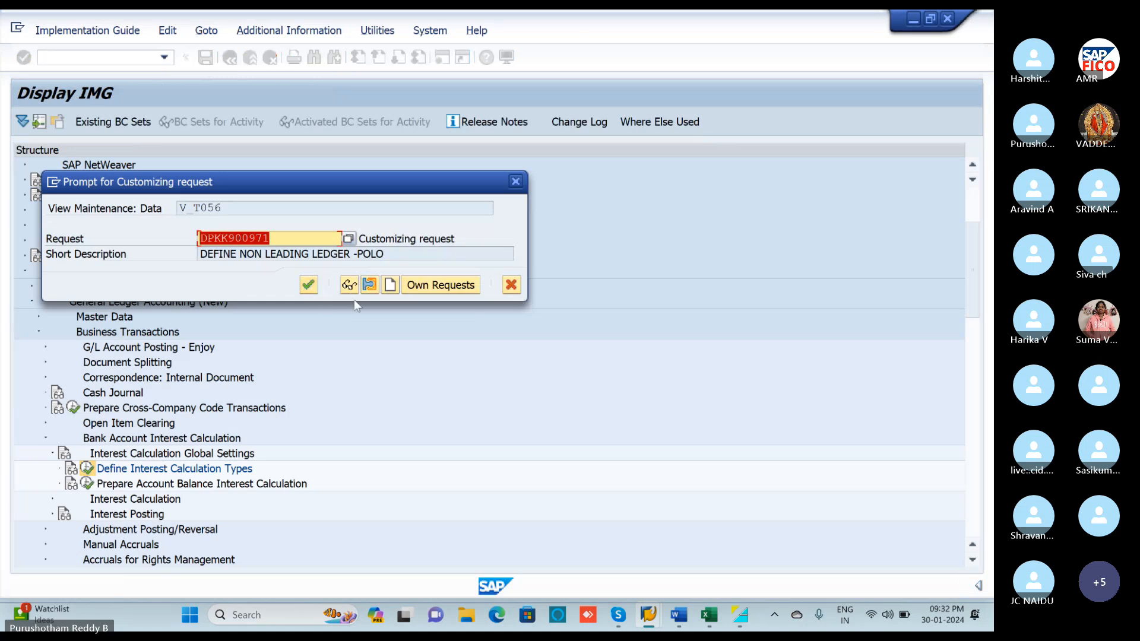
Store V1 in the customizing request, return to the IMG tree, and bring up the Int T-codes workbook.
left_click(307, 286)
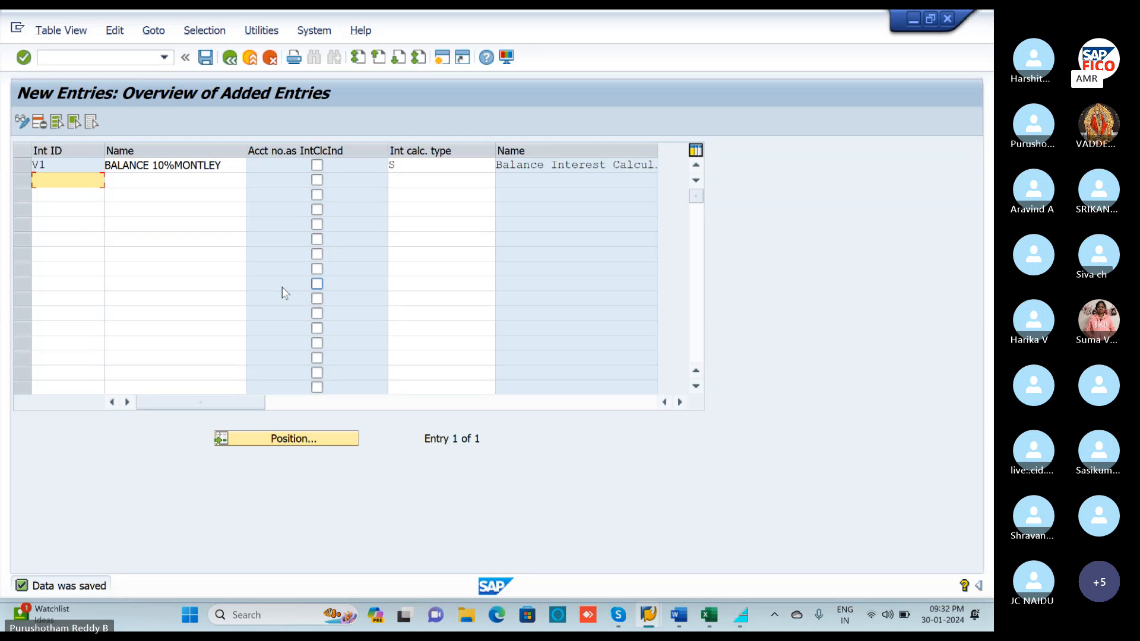
left_click(232, 61)
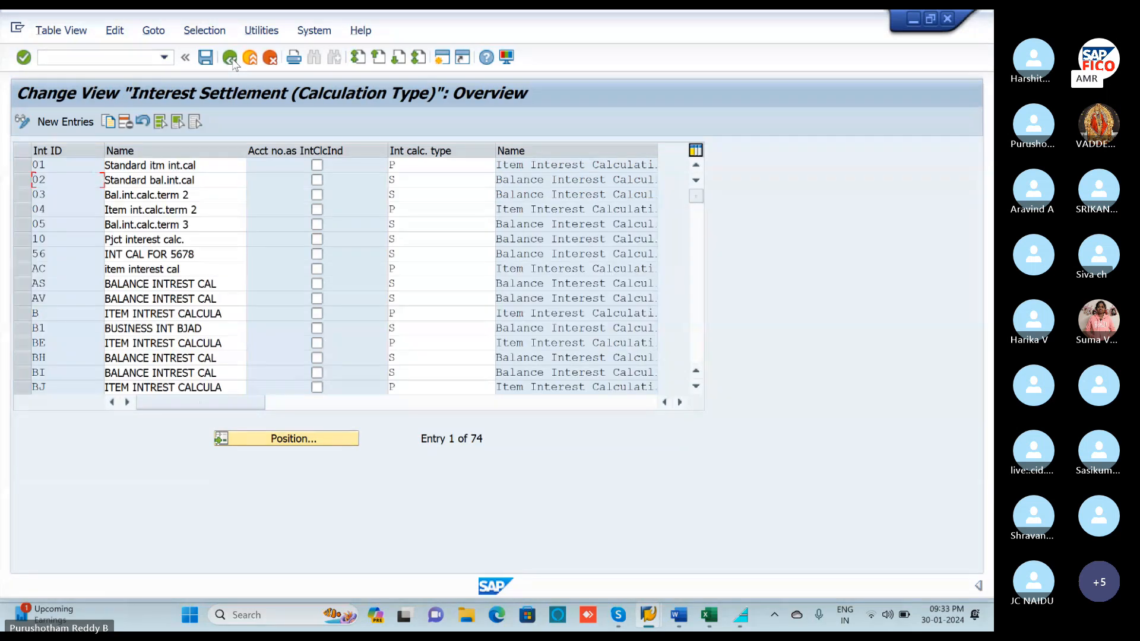
left_click(716, 625)
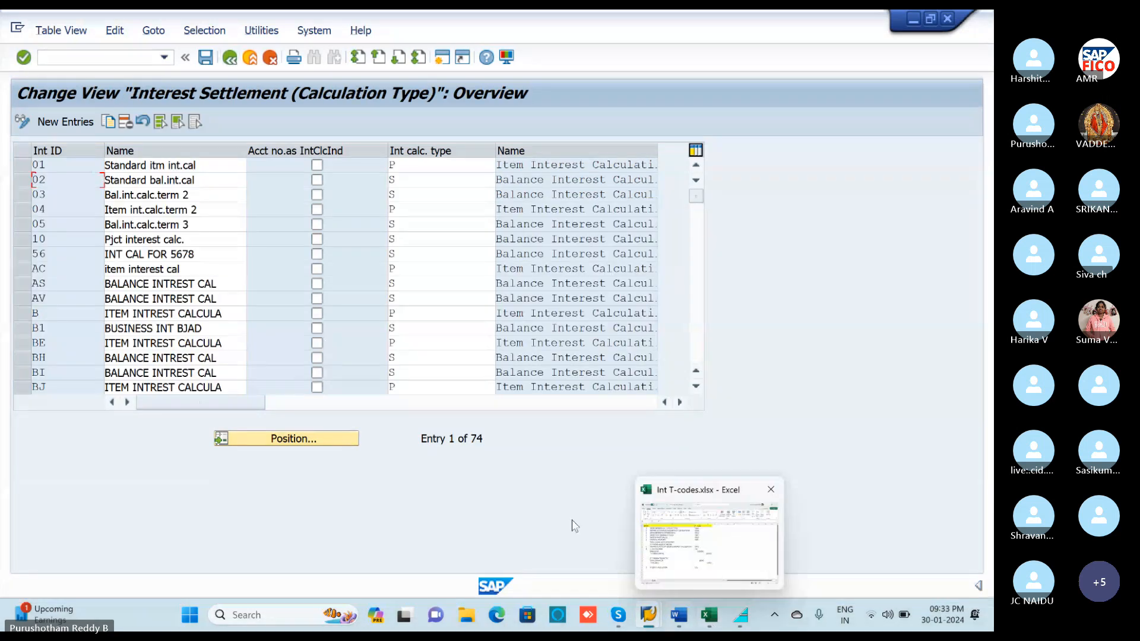
left_click(231, 59)
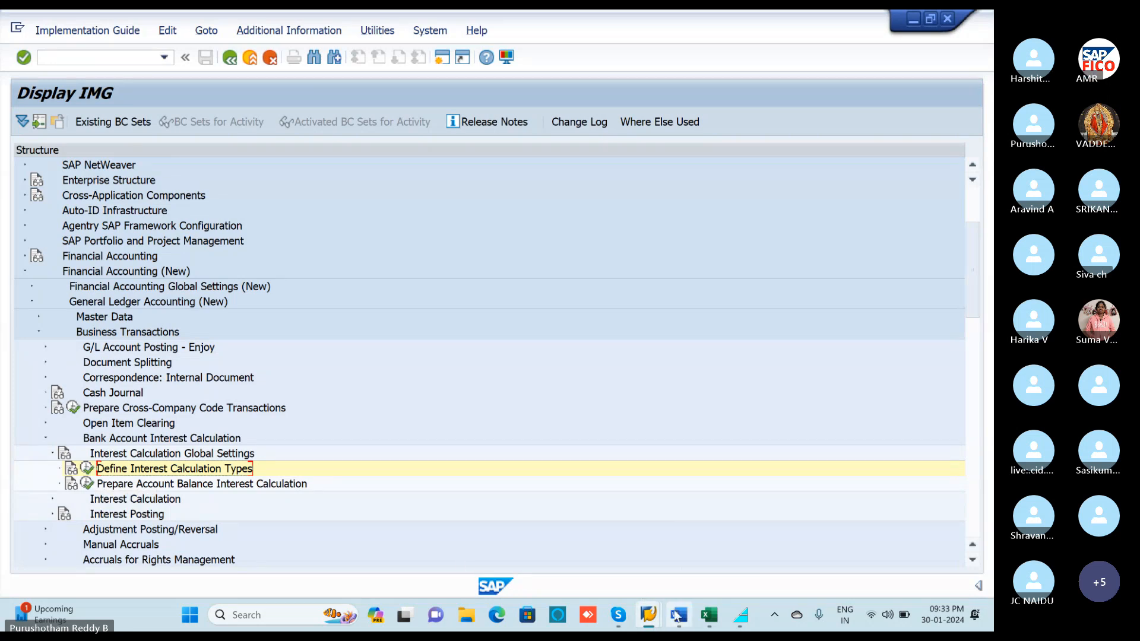
left_click(707, 616)
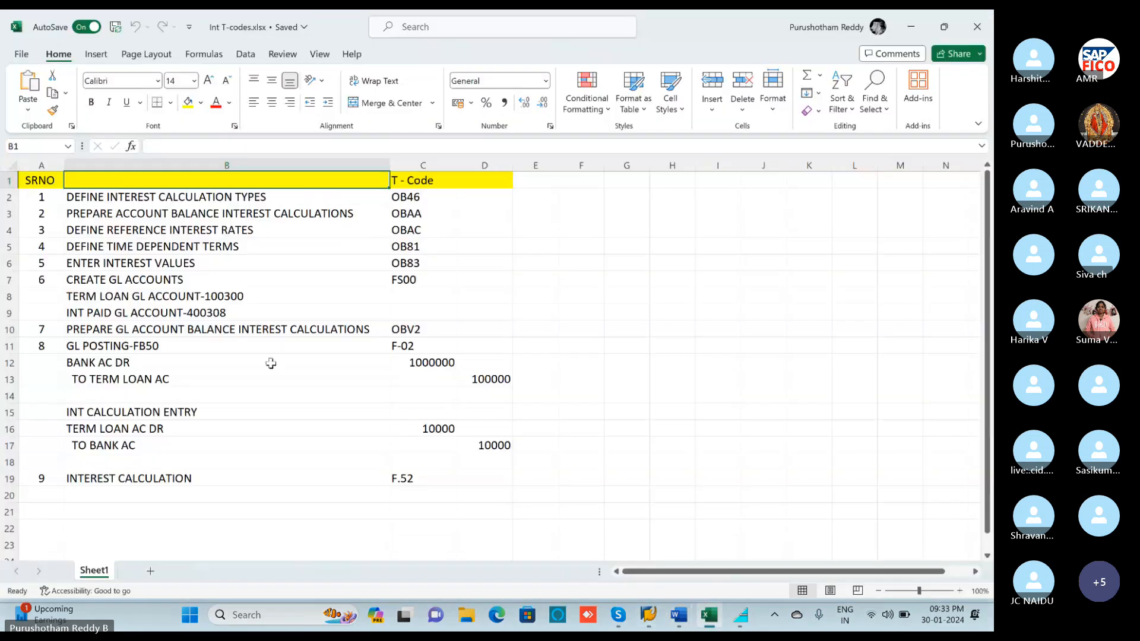
Write V1 into cell D2 beside OB46, check the OBAA step, then minimize Excel.
left_click(97, 215)
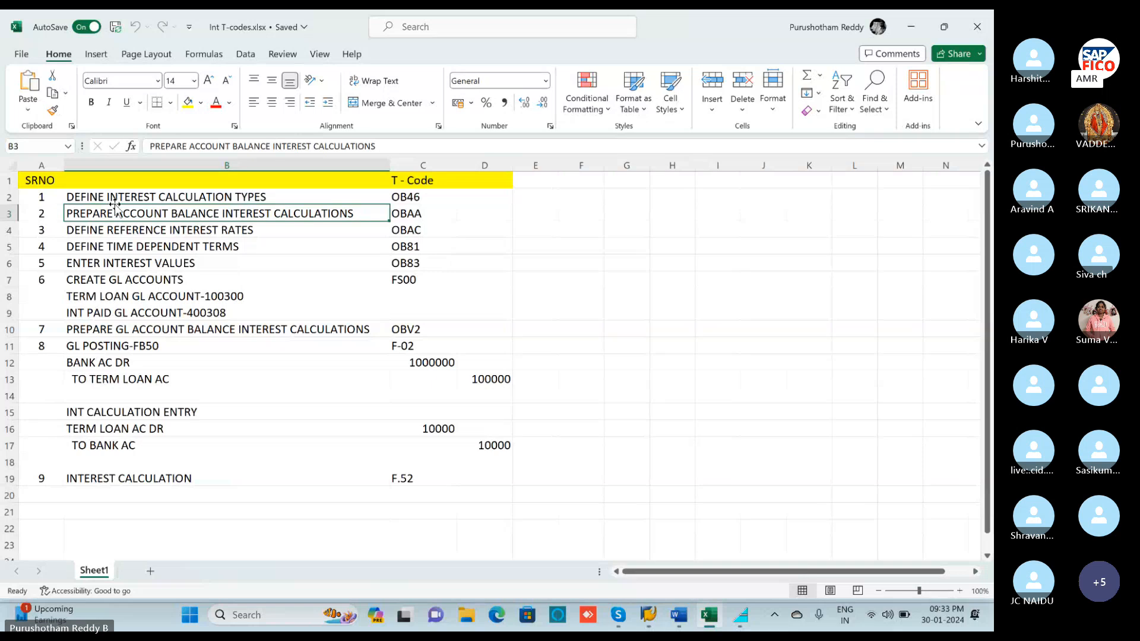
left_click(479, 200)
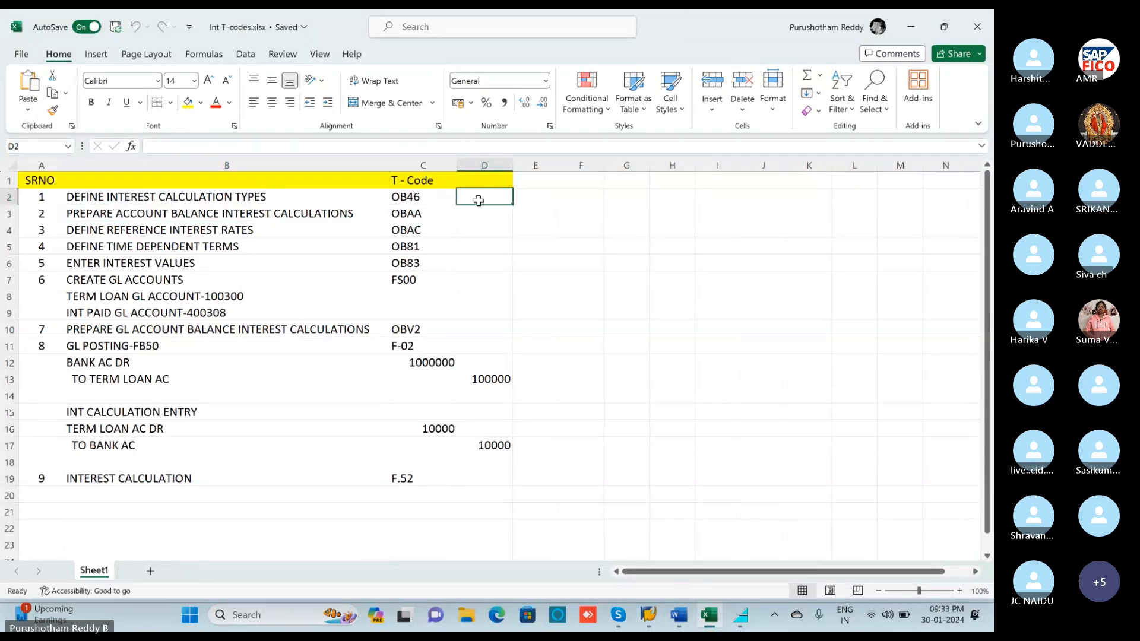
type("V1")
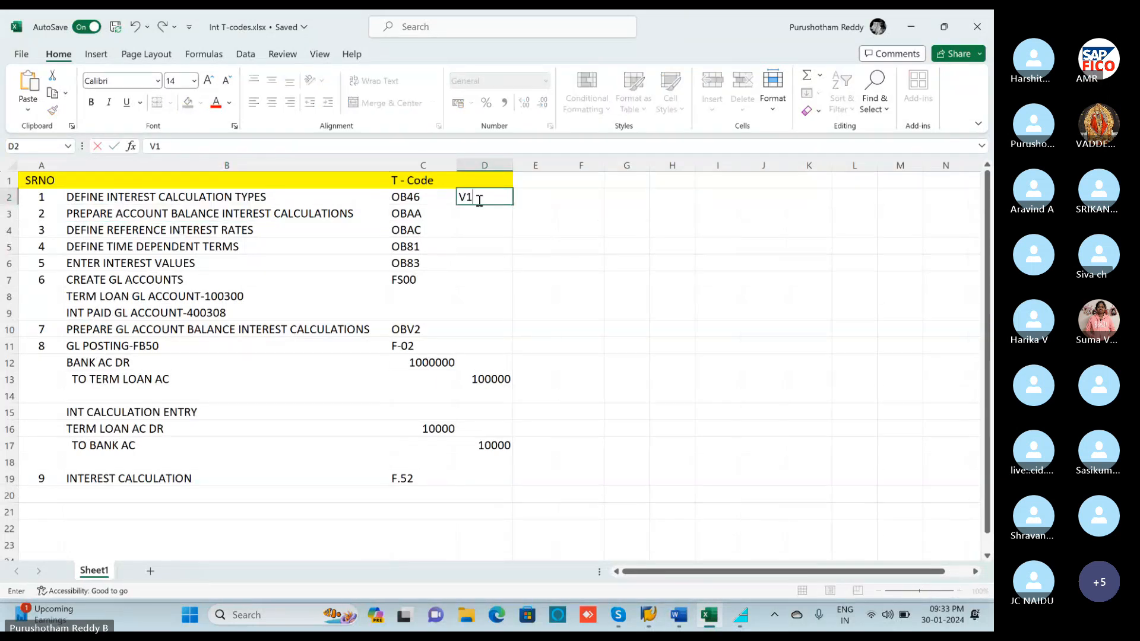
left_click(469, 214)
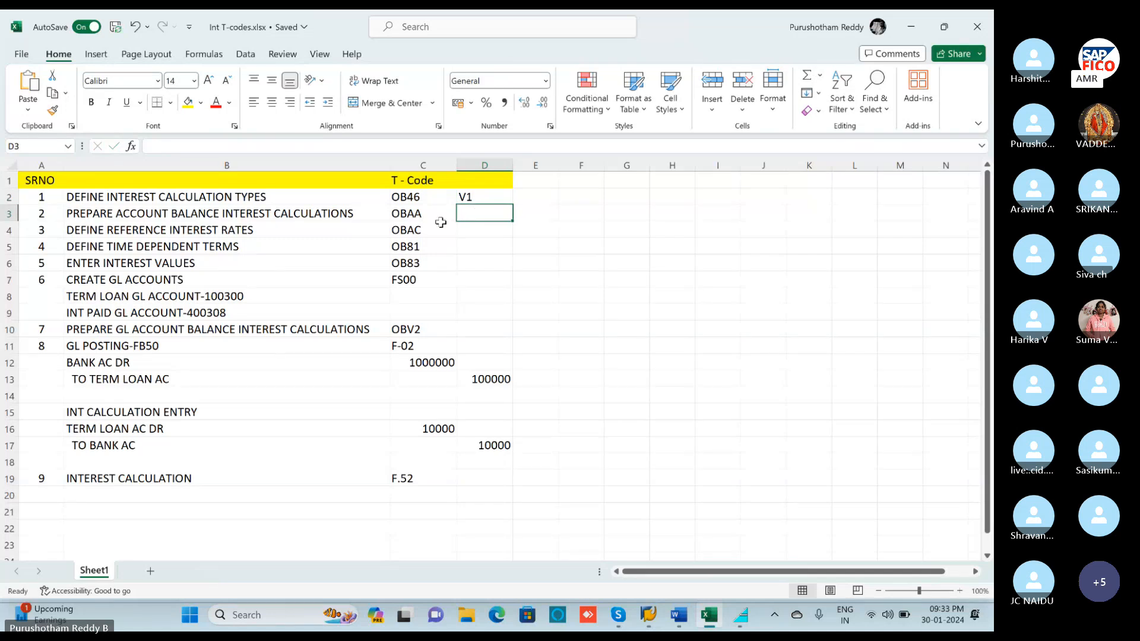
left_click(393, 214)
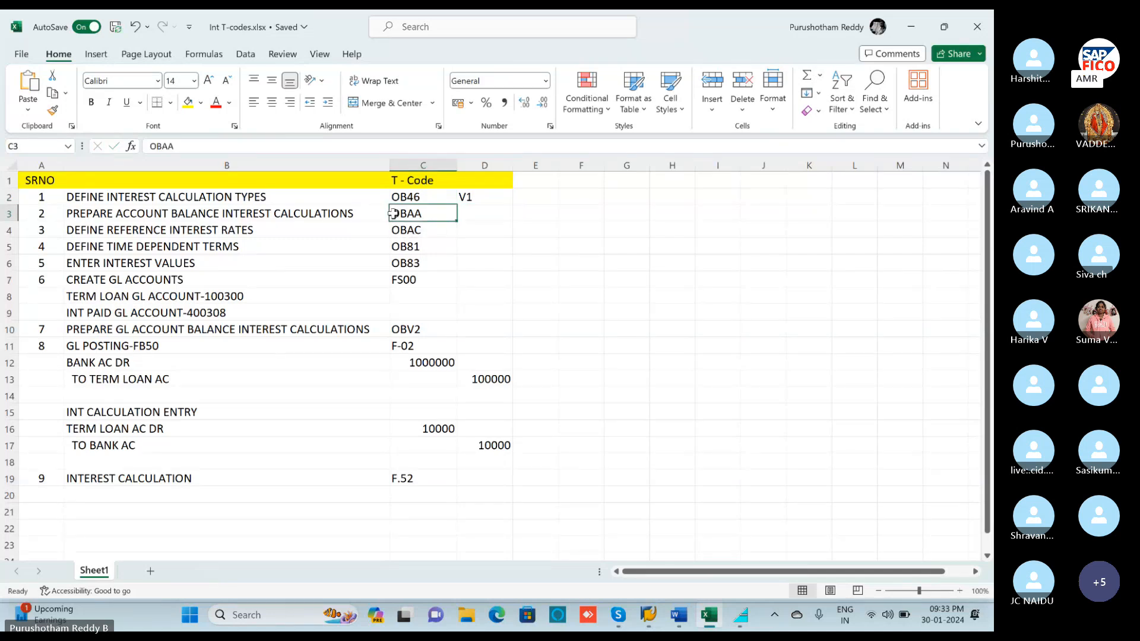
left_click(916, 30)
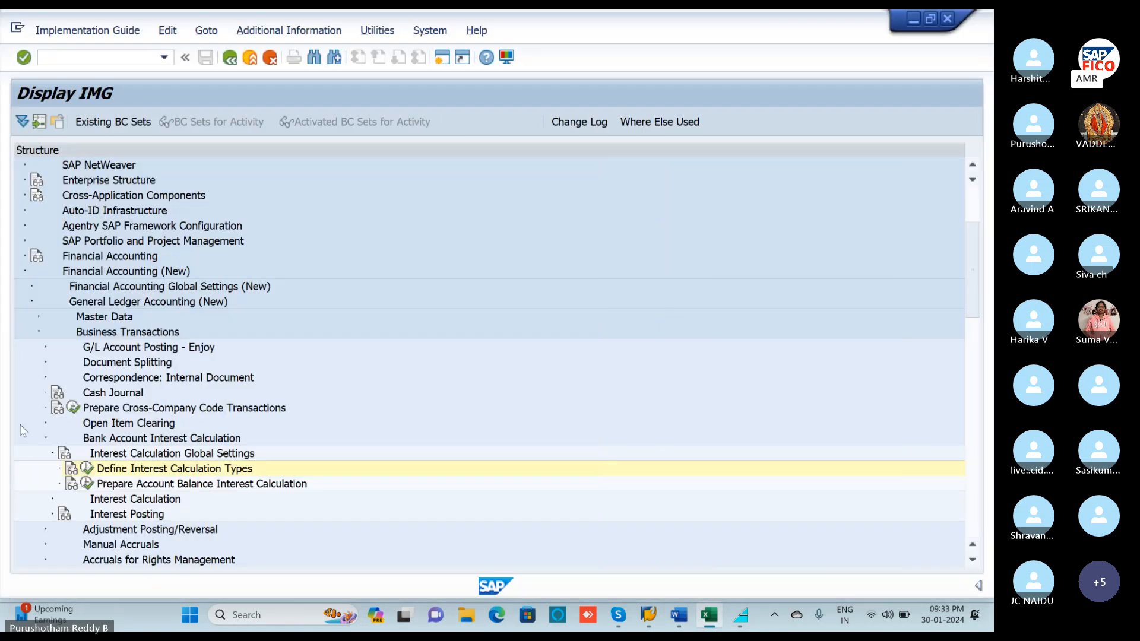
In Prepare Account Balance Interest Calculation, add indicator V1 with monthly calculation frequency 01.
left_click(87, 484)
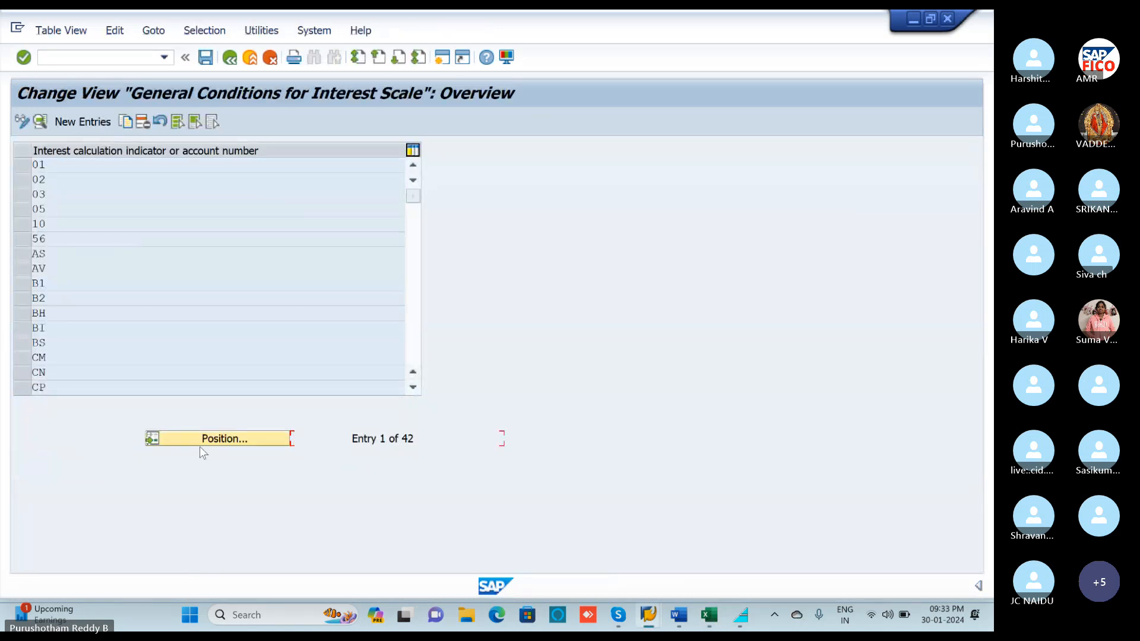
left_click(74, 126)
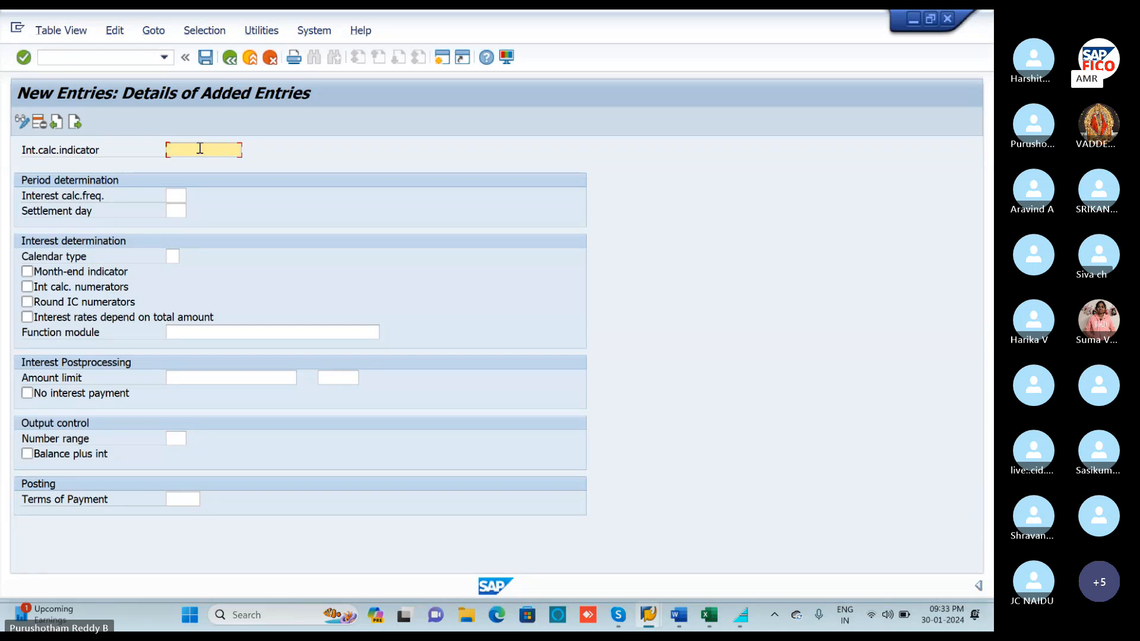
type("V1")
left_click(183, 196)
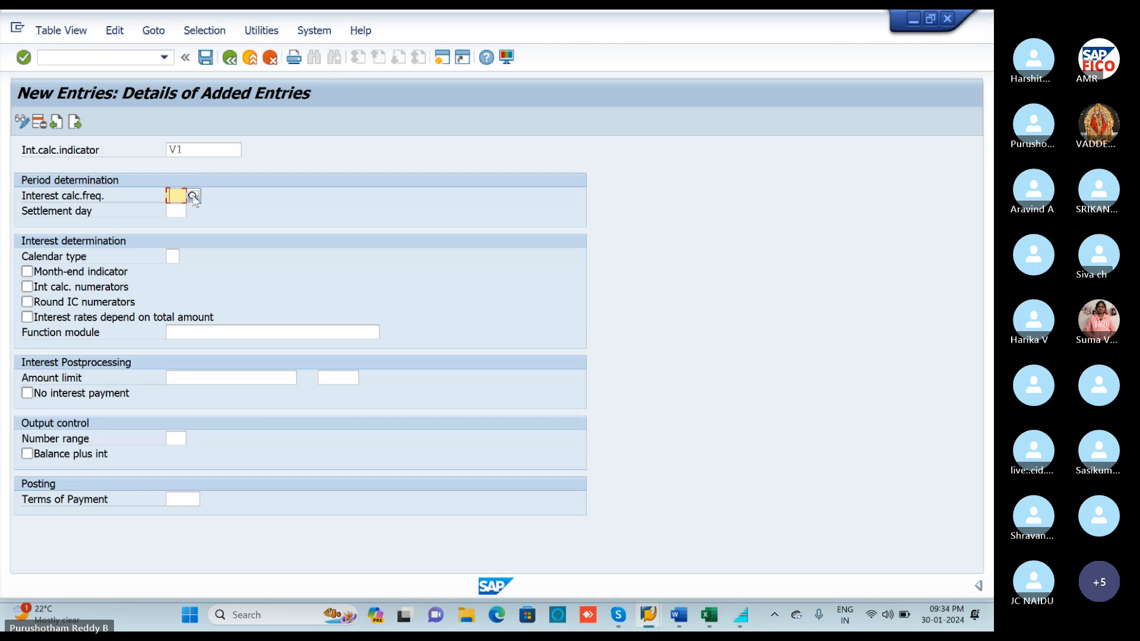
left_click(192, 196)
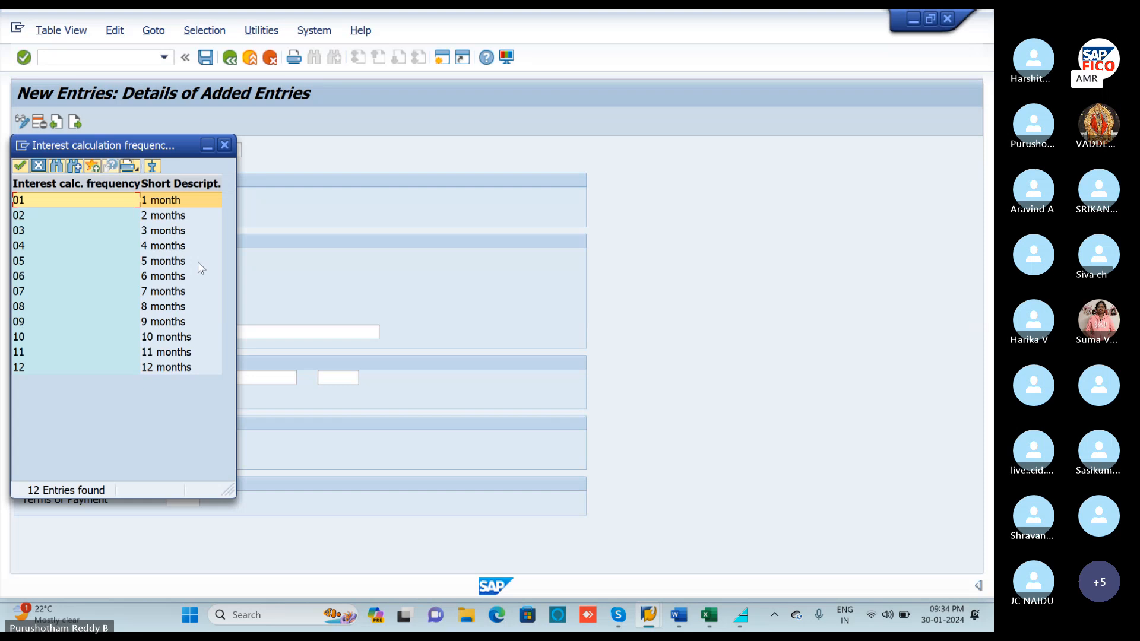
double_click(80, 200)
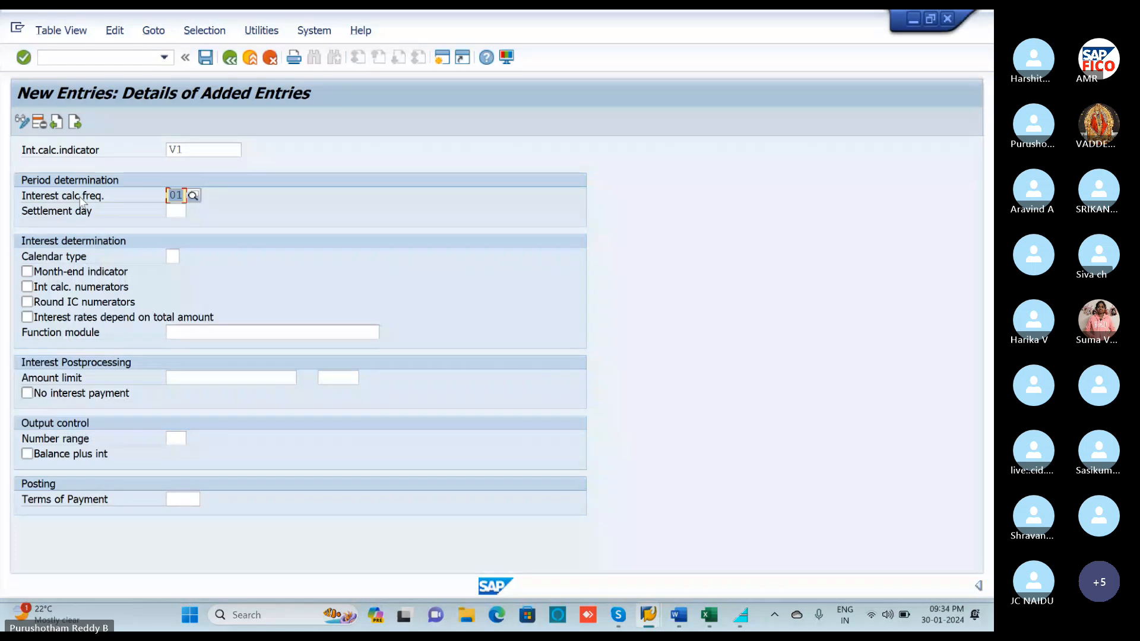
left_click(176, 256)
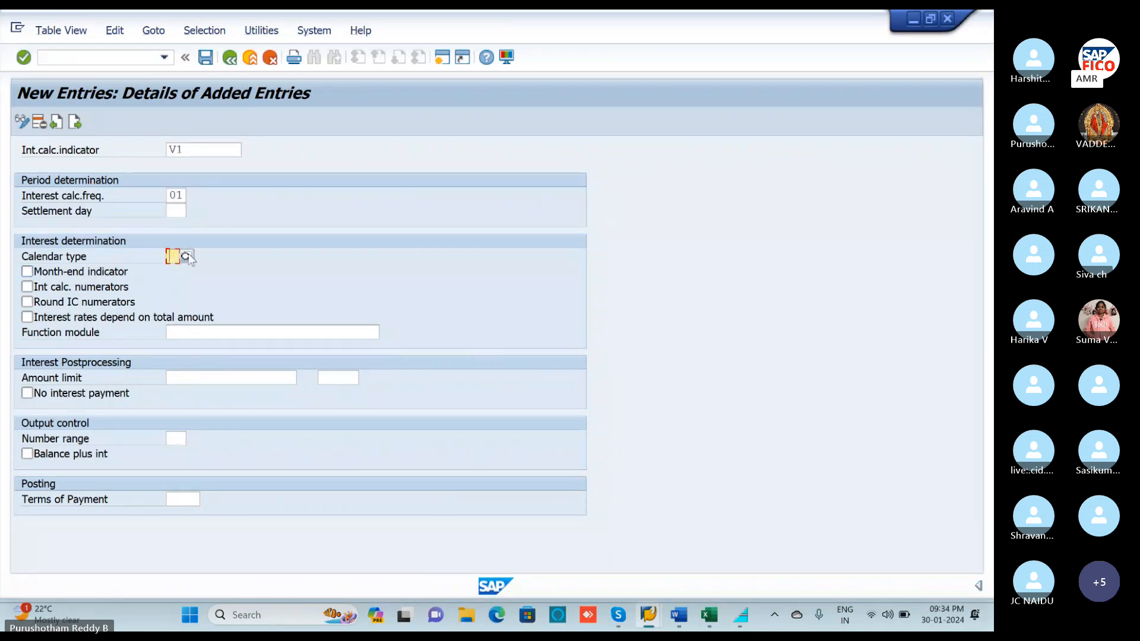
Set V1's calendar type to G, tick Balance plus int, and validate the details.
left_click(187, 257)
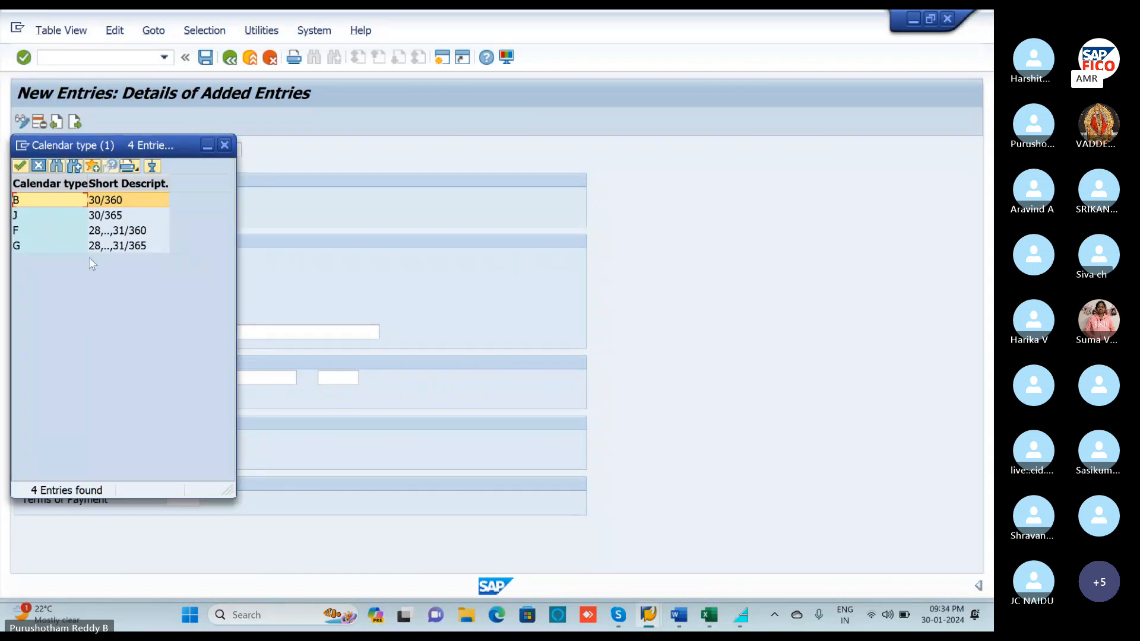
left_click(51, 250)
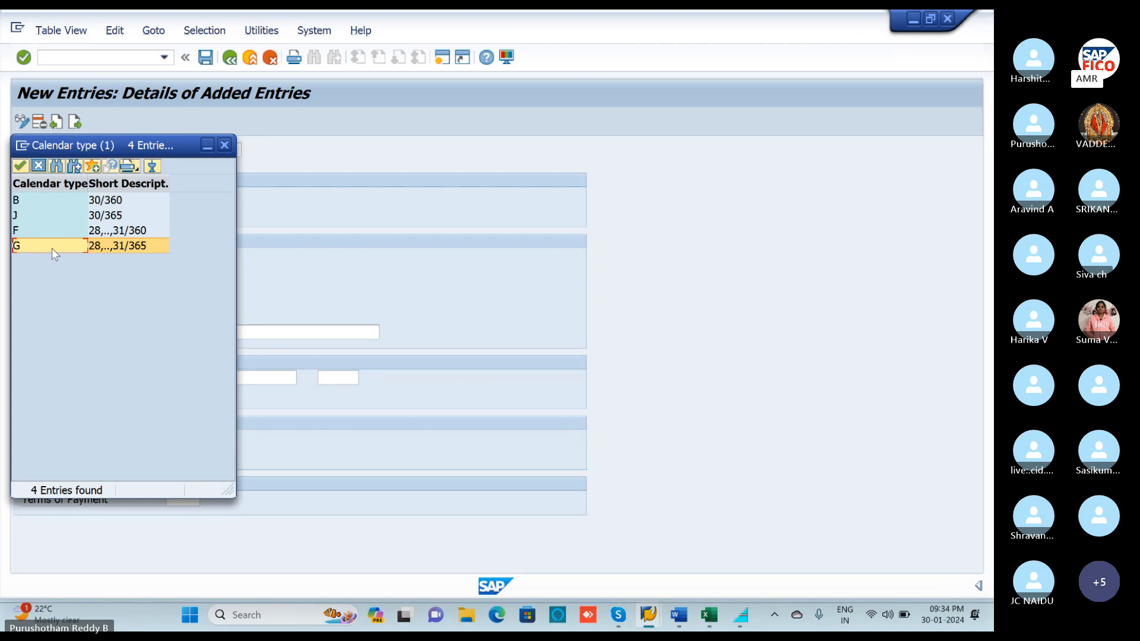
double_click(52, 249)
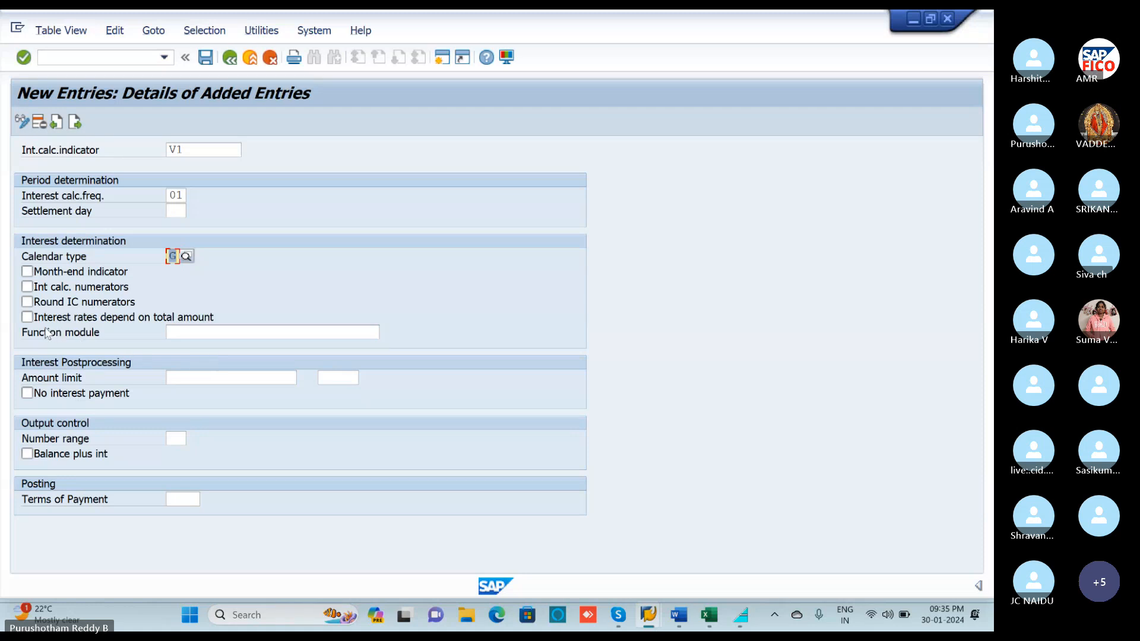
left_click(27, 454)
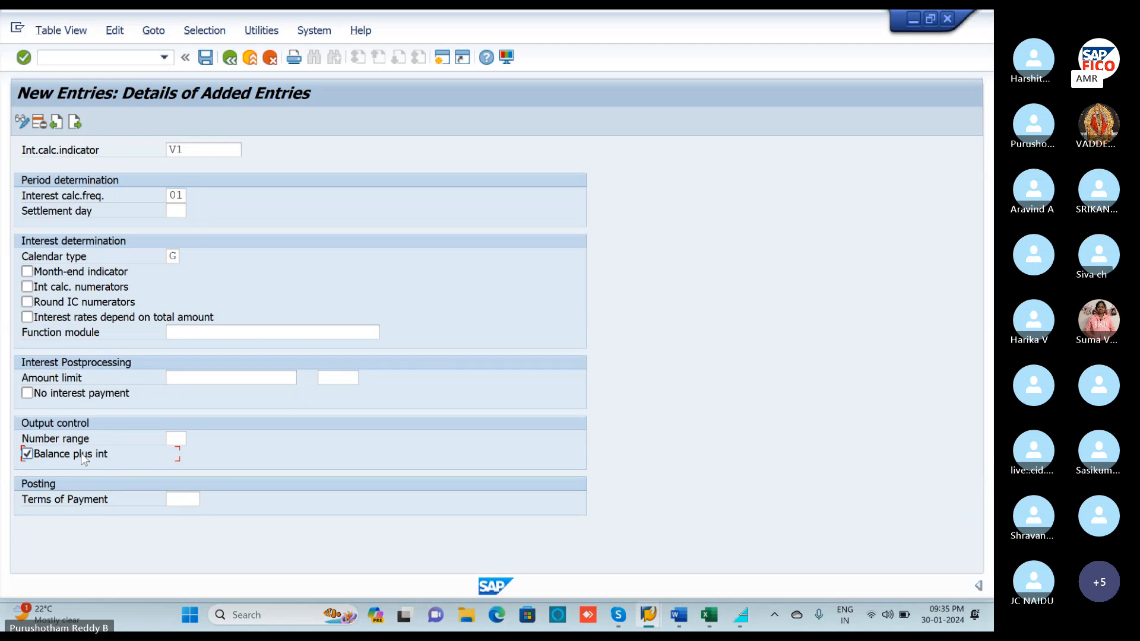
key("Return")
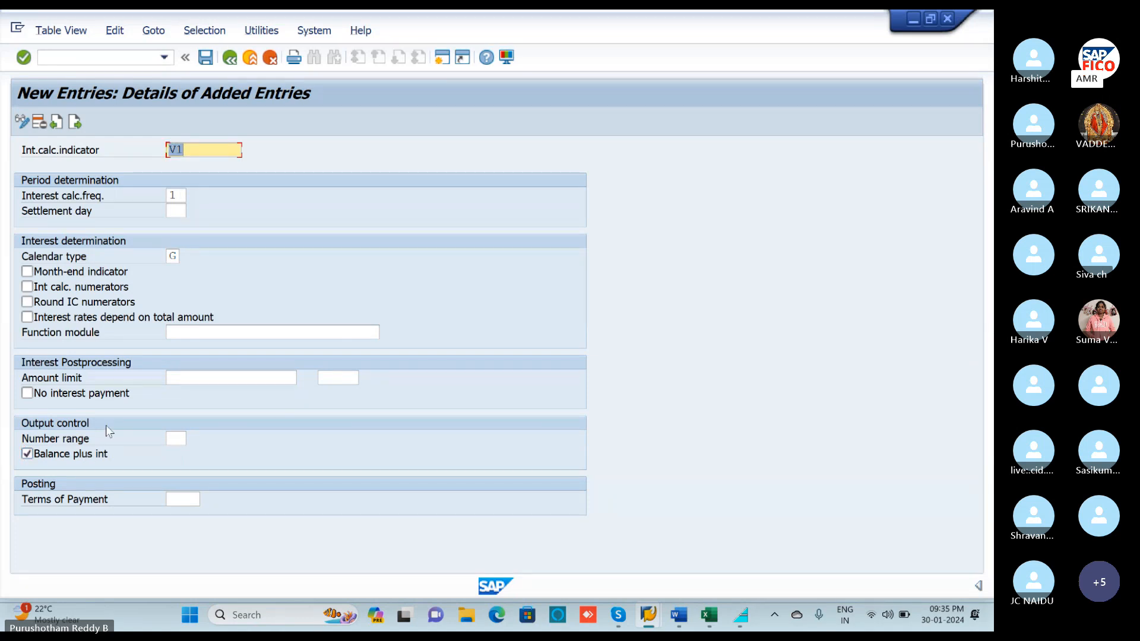
Save V1's interest conditions to the customizing request, return to the IMG tree, and switch to Excel.
left_click(206, 57)
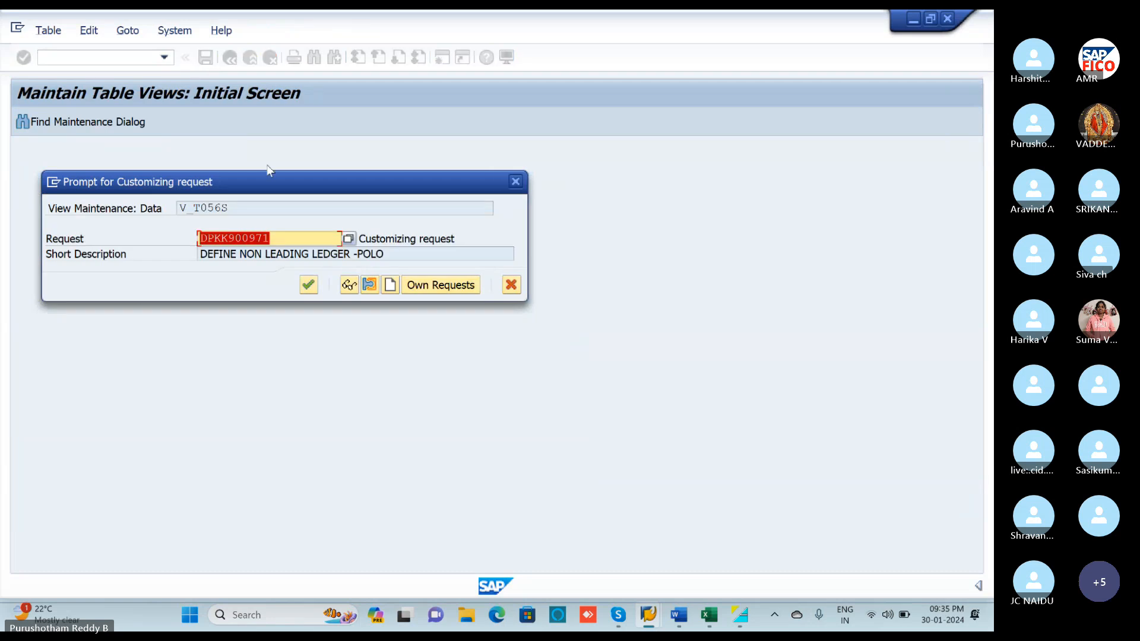
left_click(309, 285)
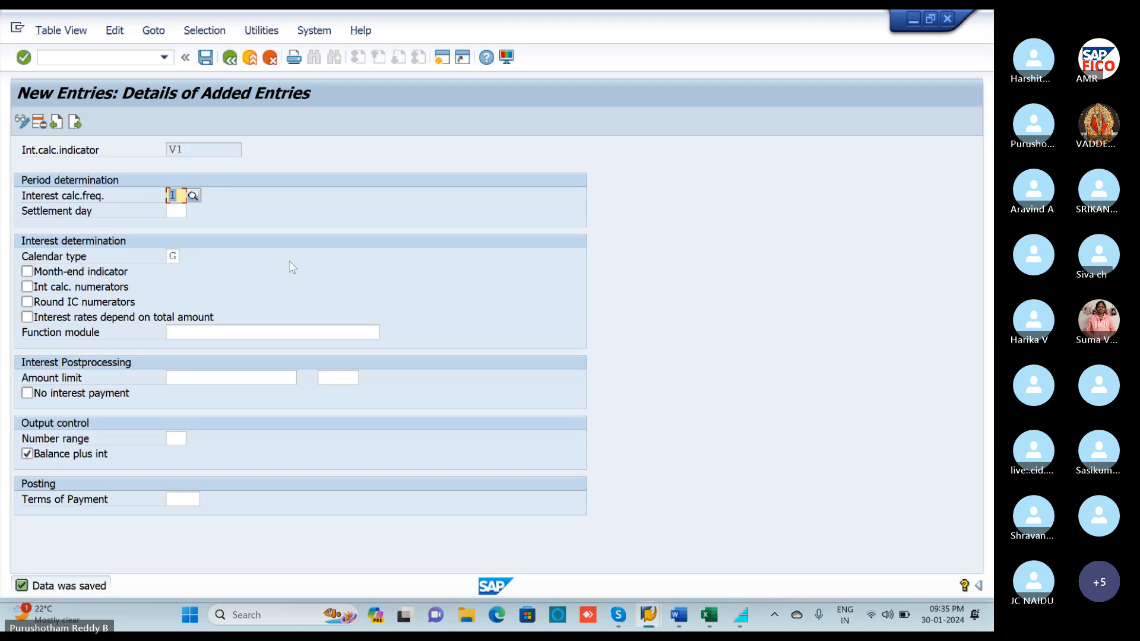
left_click(231, 59)
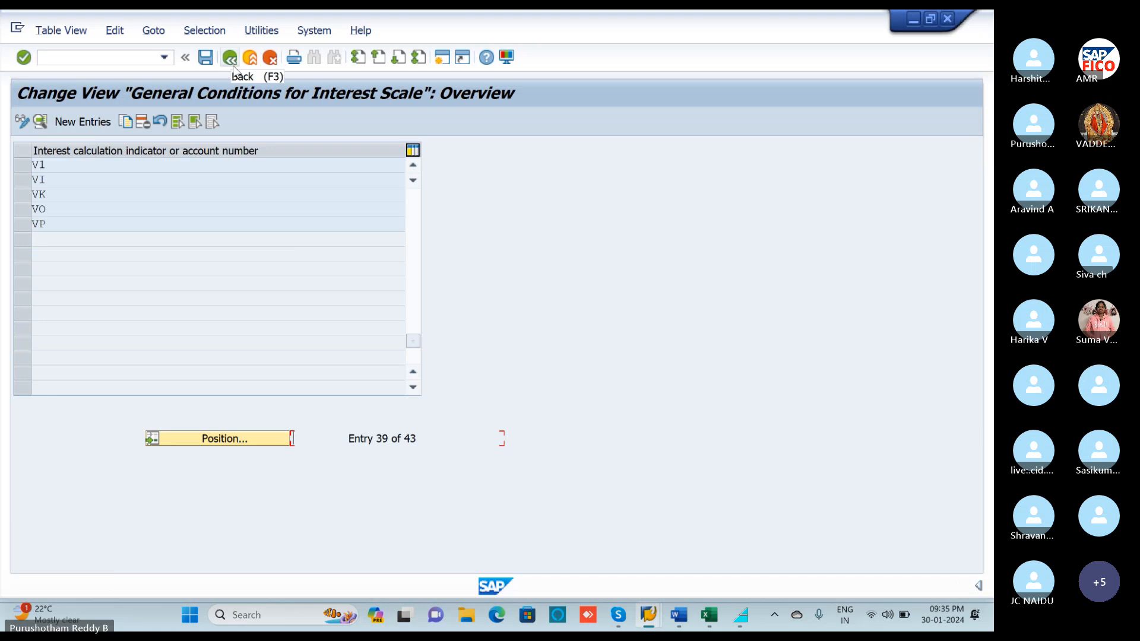
left_click(232, 61)
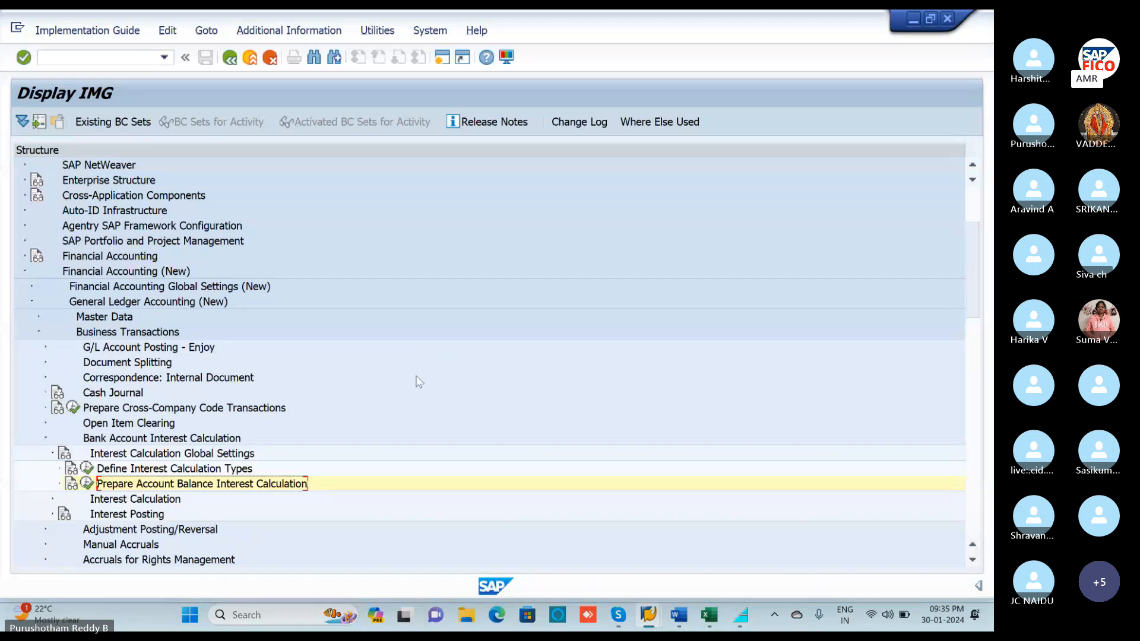
left_click(700, 621)
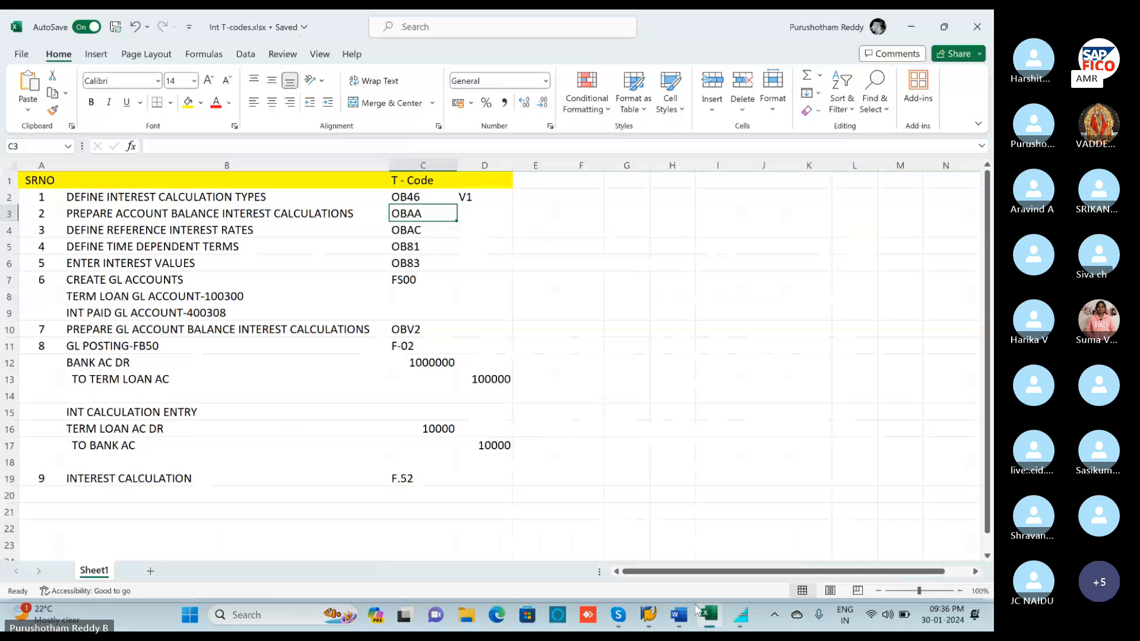
Note that the next step is Define Reference Interest Rates (OBAC), then minimize Excel.
left_click(78, 231)
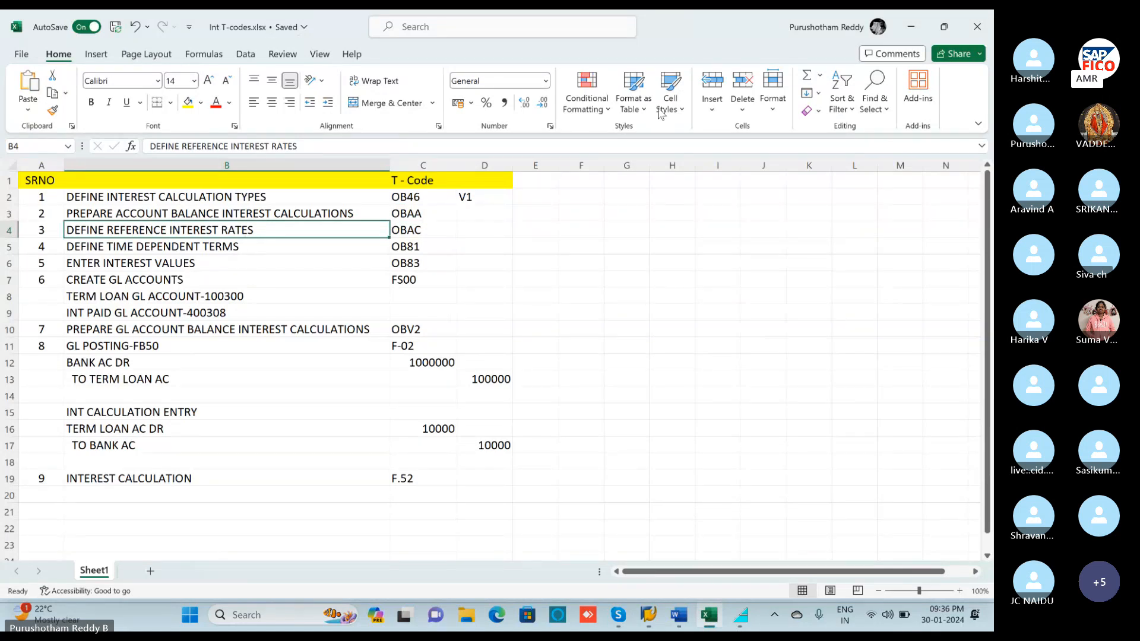
left_click(911, 27)
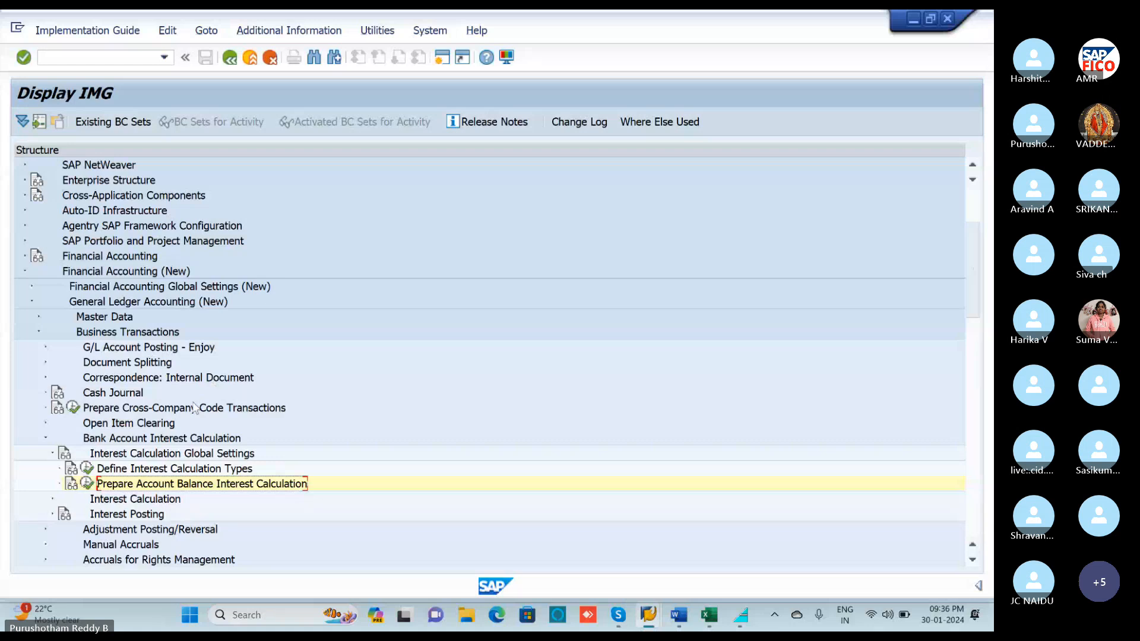
Open Define Reference Interest Rates under Interest Calculation and start a new entry.
scroll(195, 408, "down", 1)
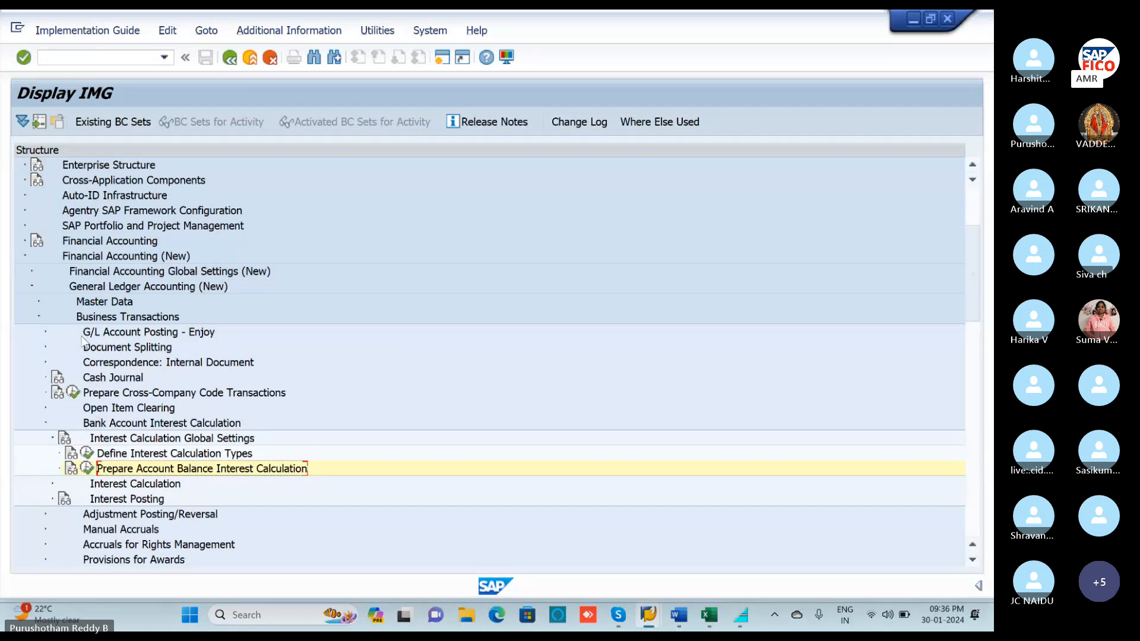
left_click(53, 484)
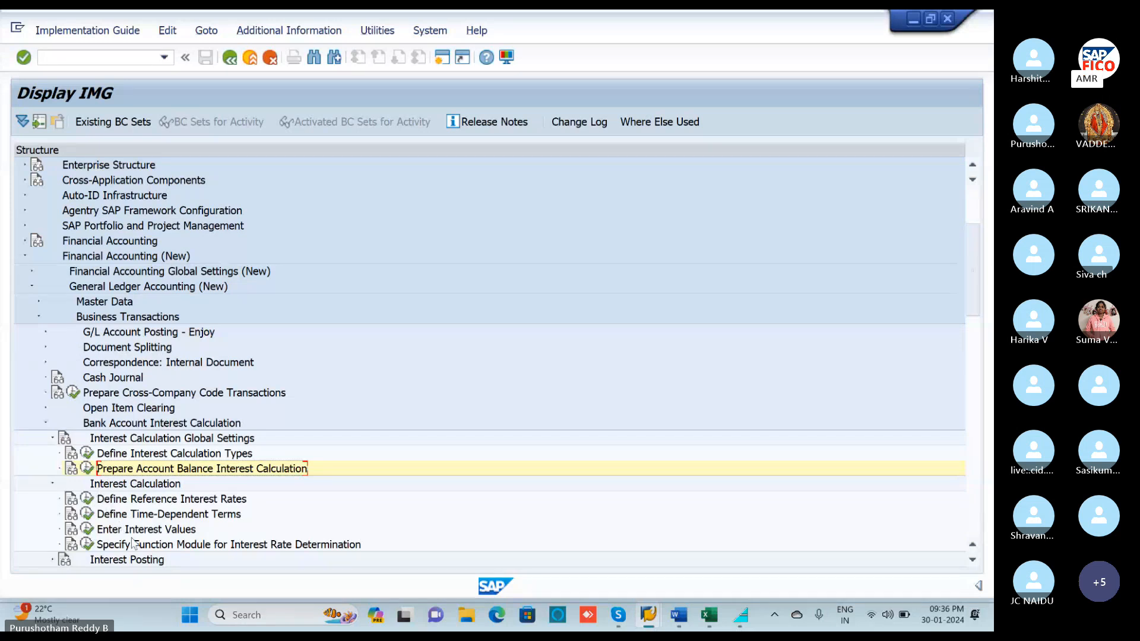
left_click(87, 502)
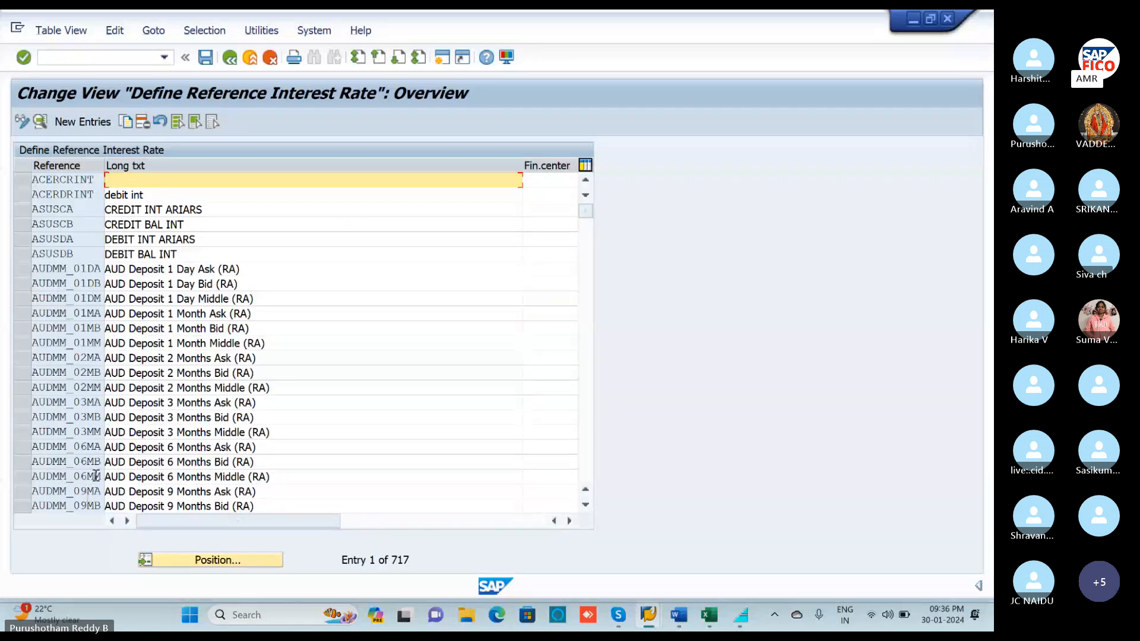
left_click(95, 123)
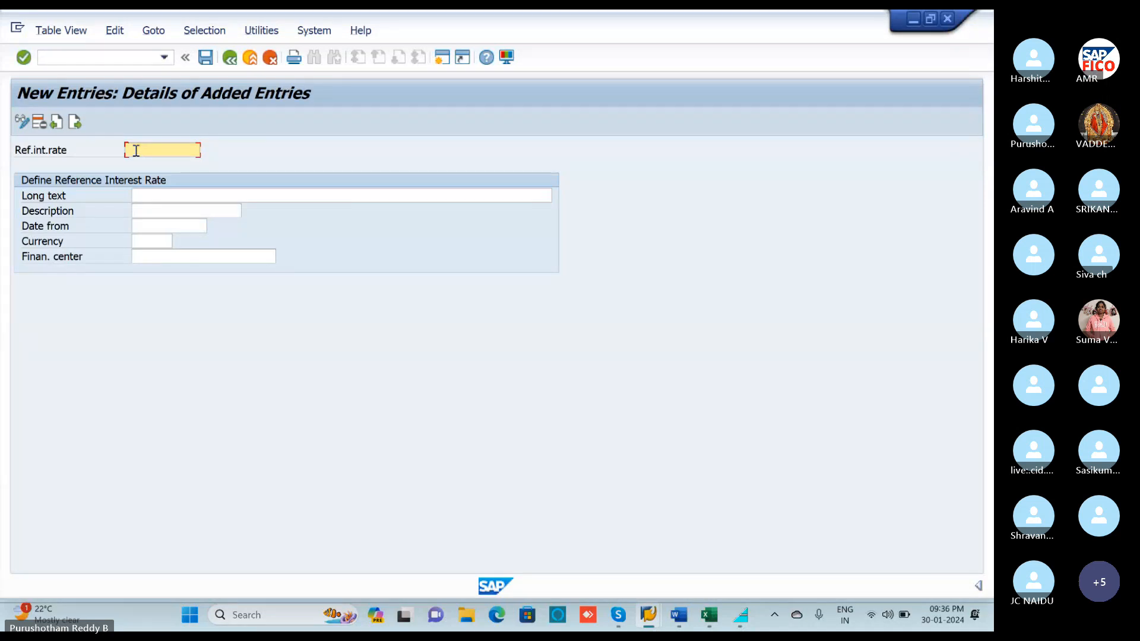
Enter rate key J1 with long text 'CREDIT INTEREST BALANCE INEREST FOR -POLO'.
type("JI")
left_click(143, 192)
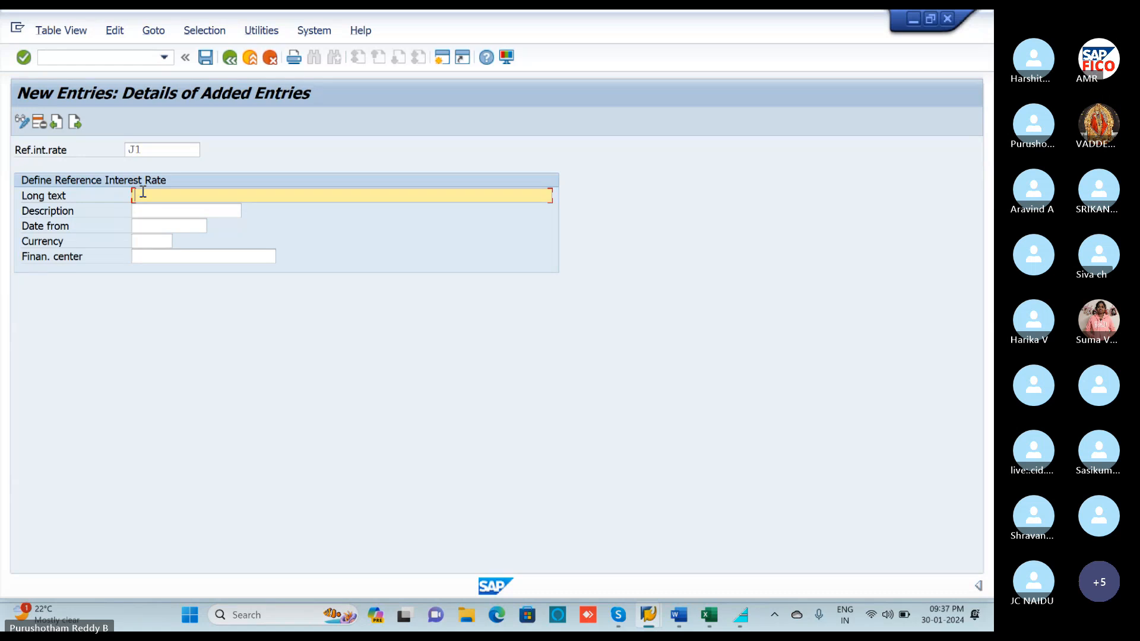
type("CREDIT INTEREST")
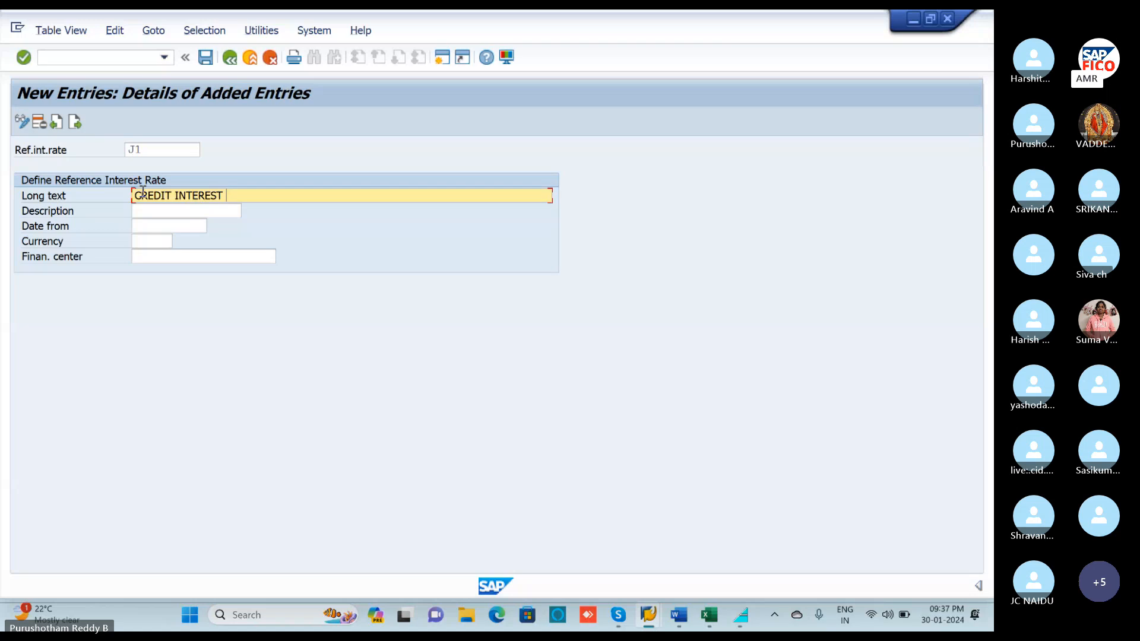
type(" BALANCE")
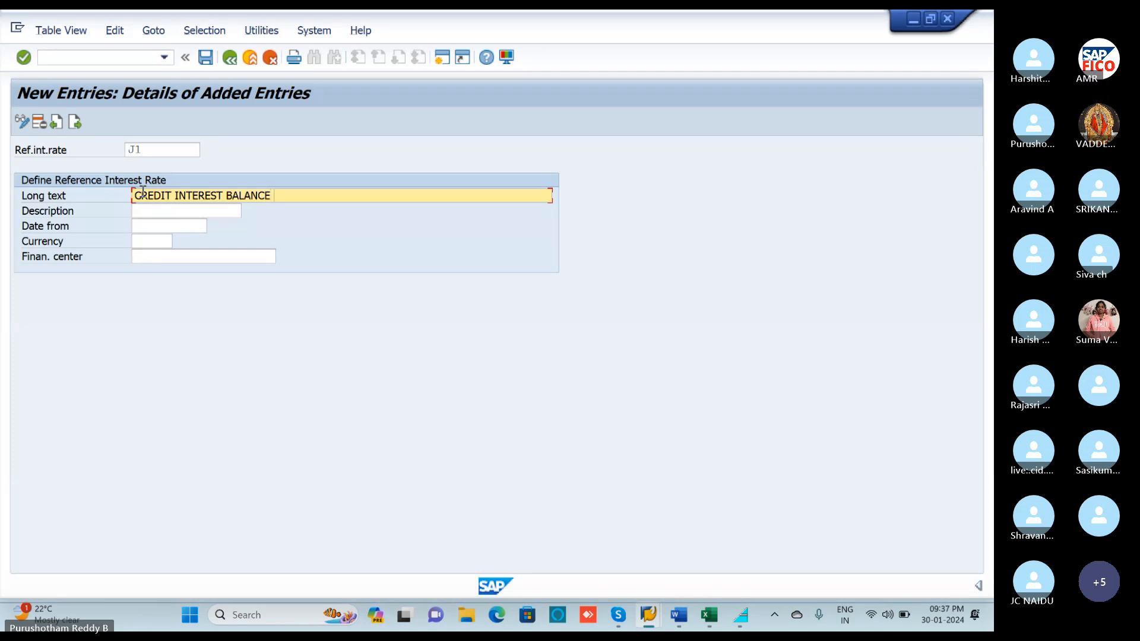
type(" IN")
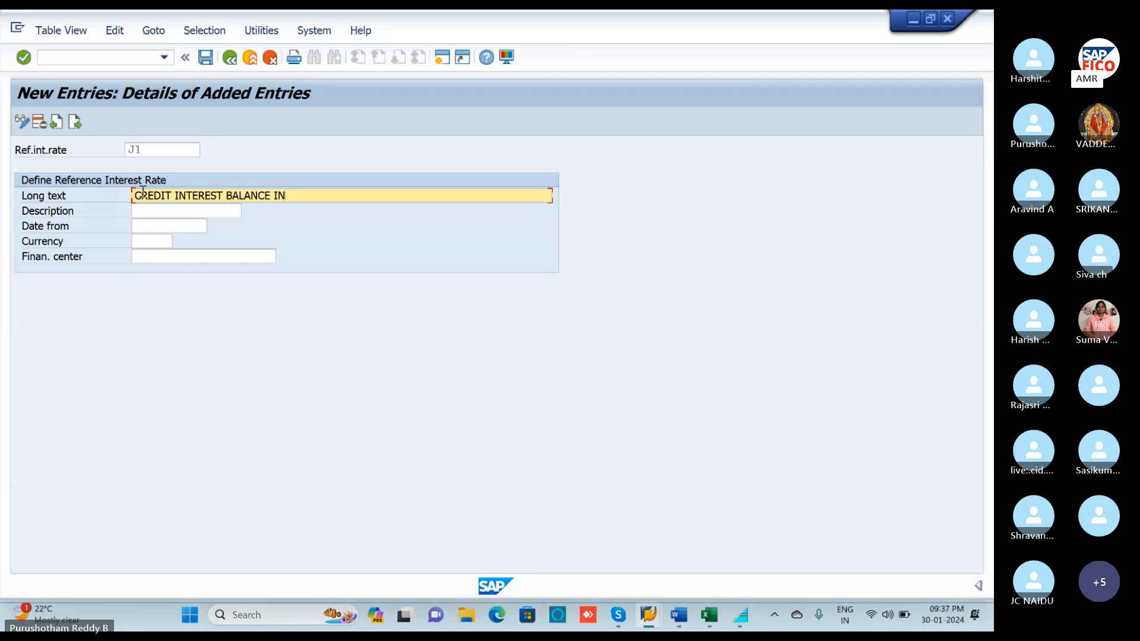
type("ER")
type("ES")
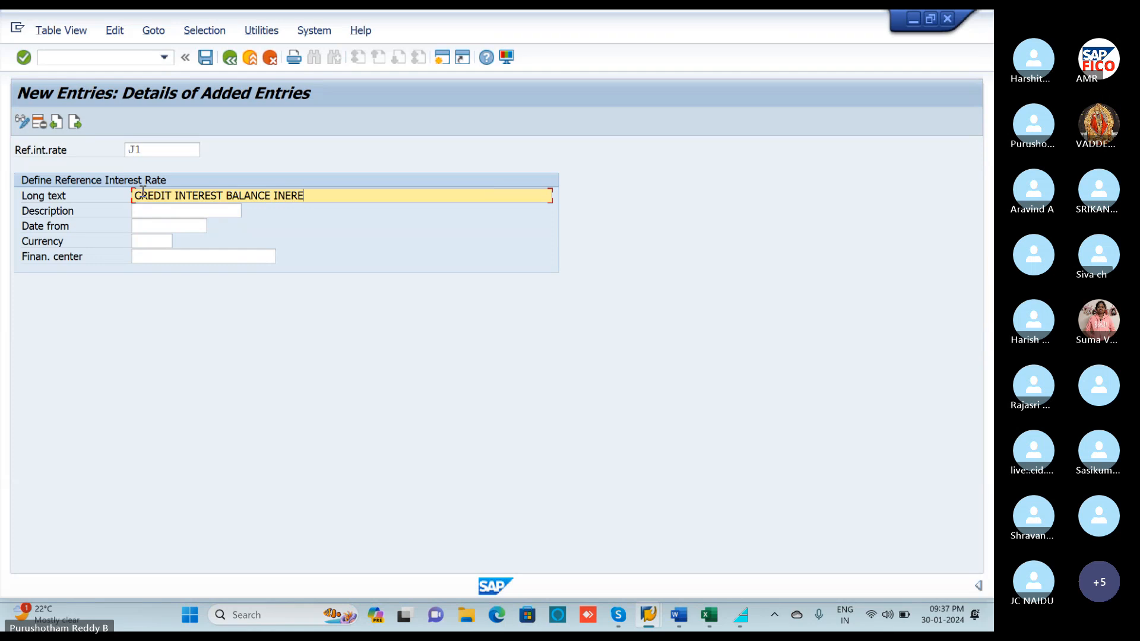
type("T FOR -POLO")
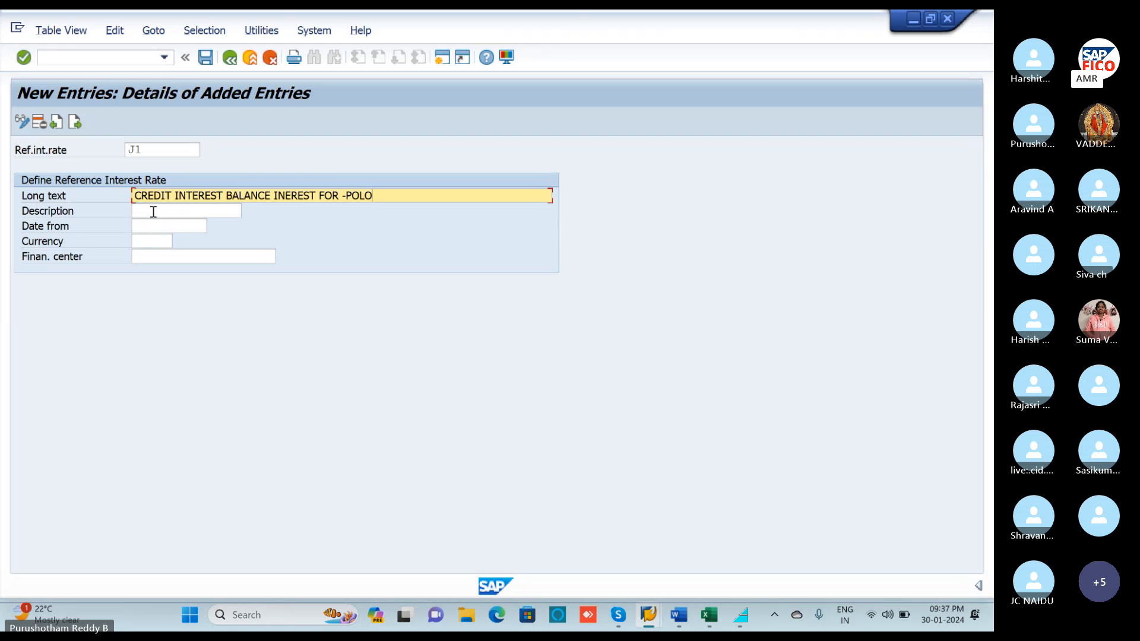
Enter the description 'CR INT BL INT' for rate J1.
left_click(153, 212)
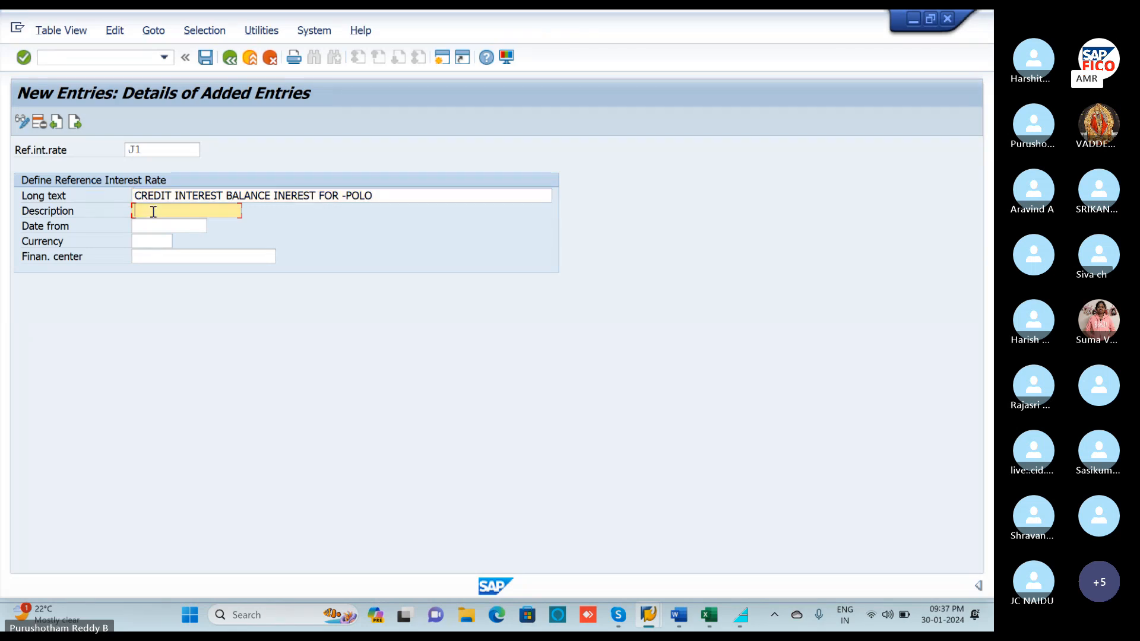
type("CR")
type("INT")
left_click(147, 225)
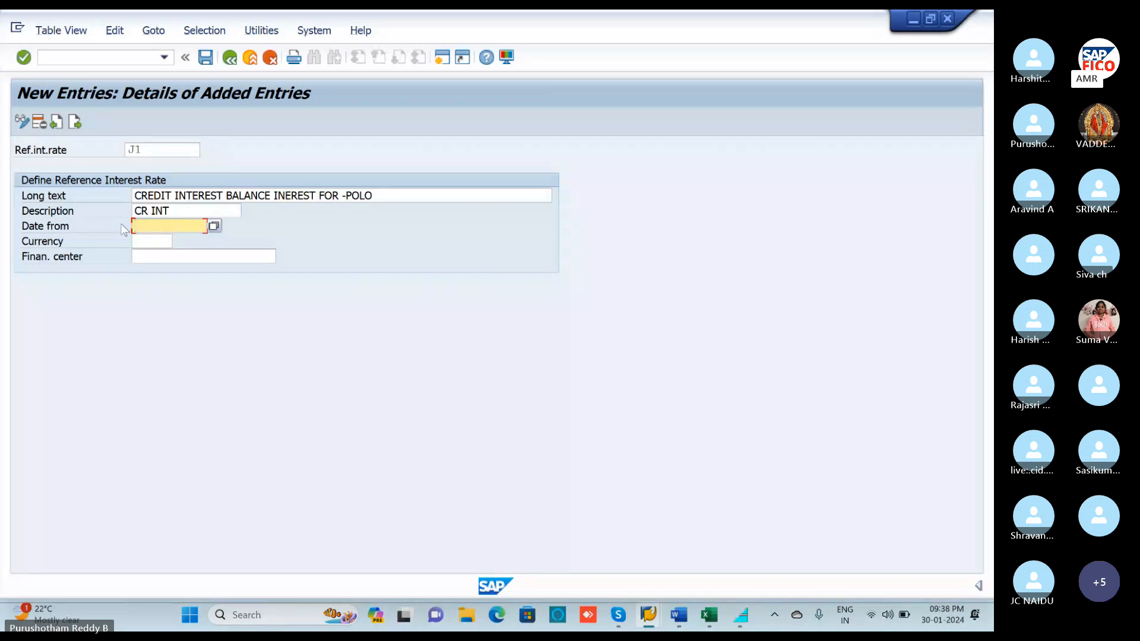
left_click(170, 209)
type("-")
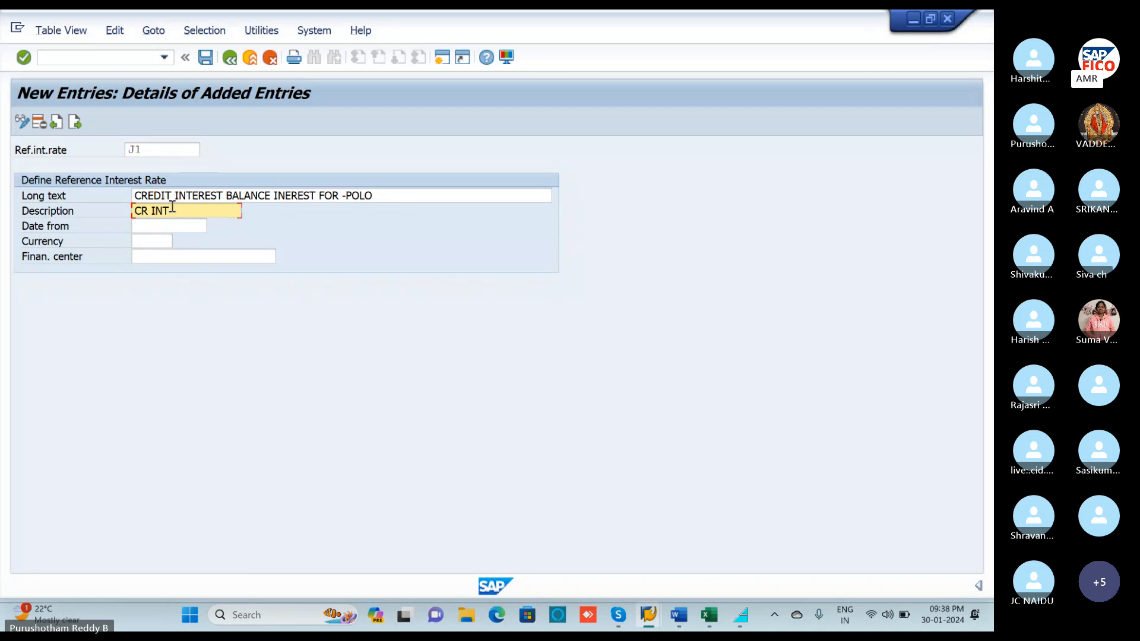
type(" BL")
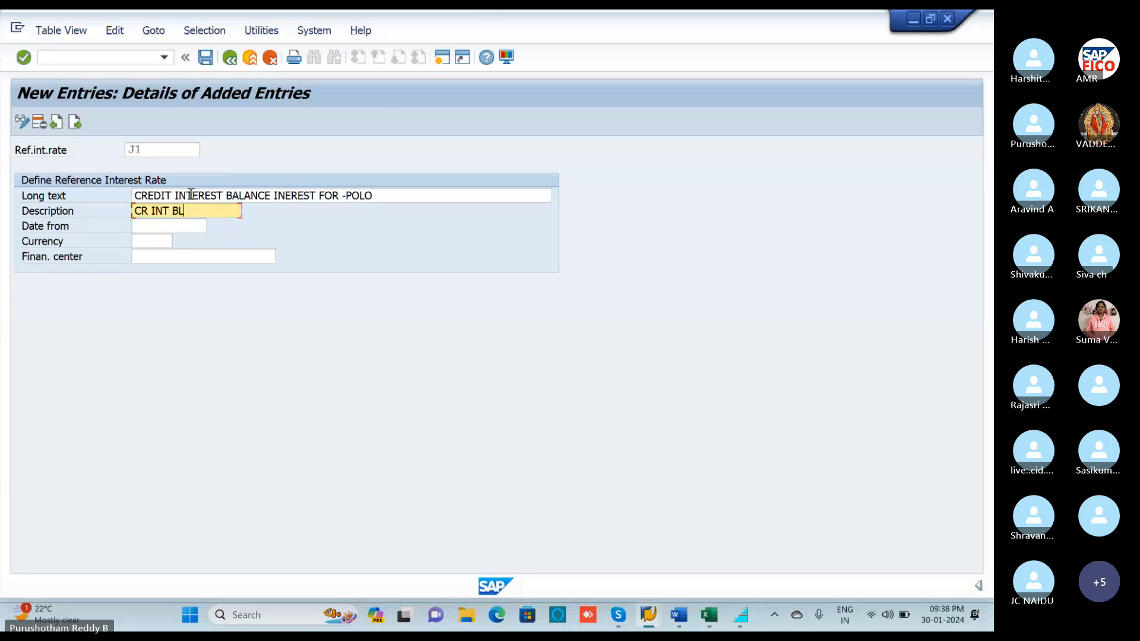
type("INT")
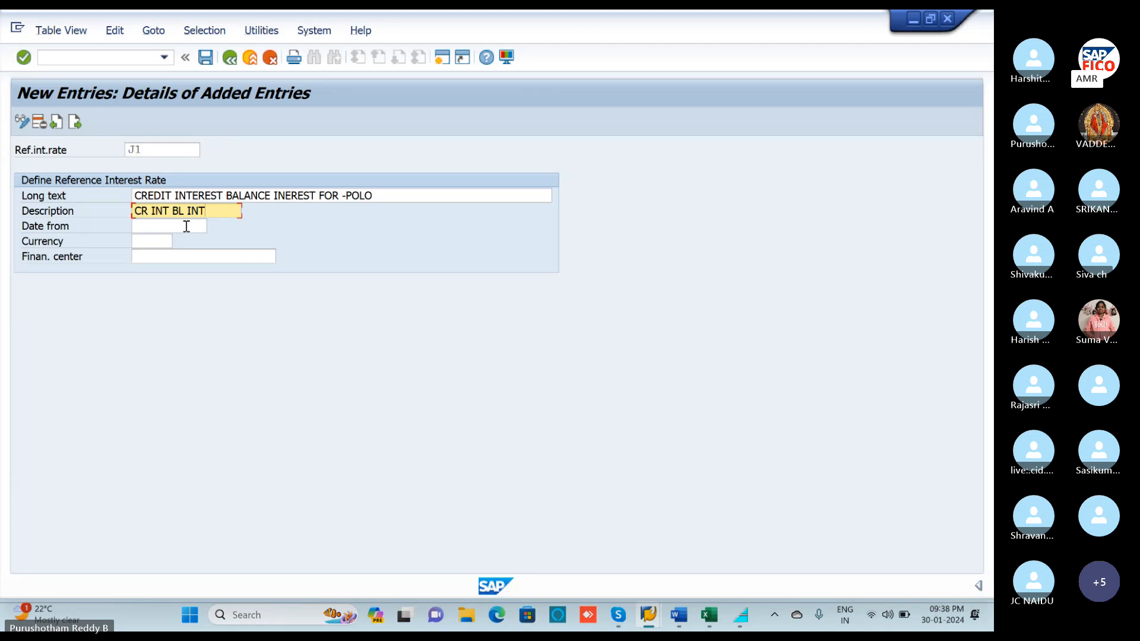
left_click(187, 226)
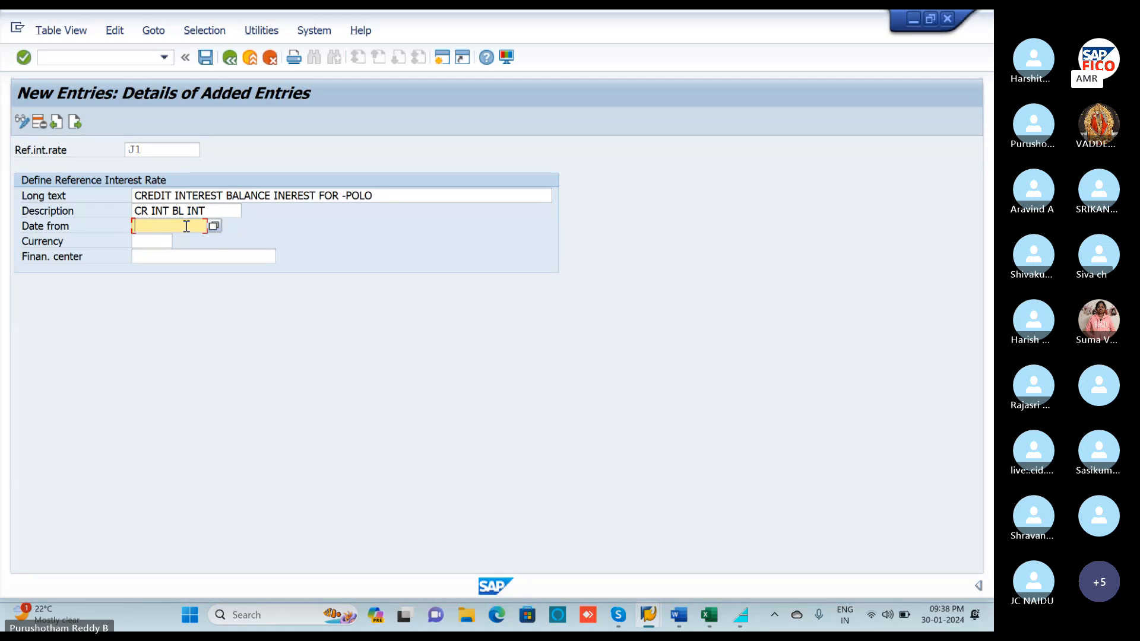
Set J1's Date from to 01.04.2023 and its currency to INR (Indian Rupee).
type("01.04.")
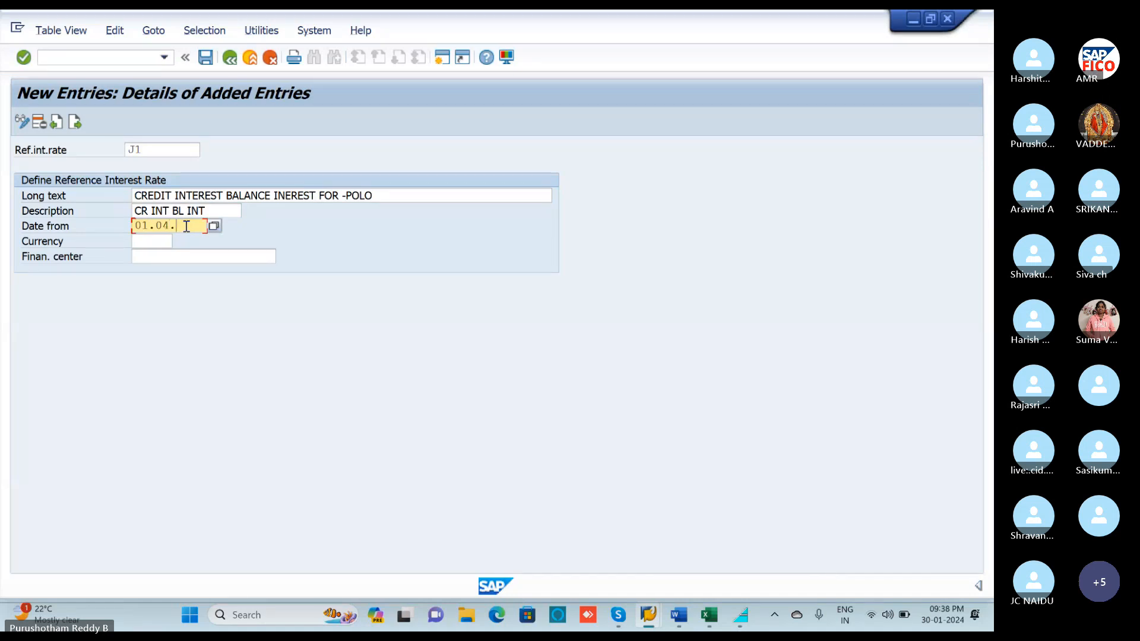
type("2023")
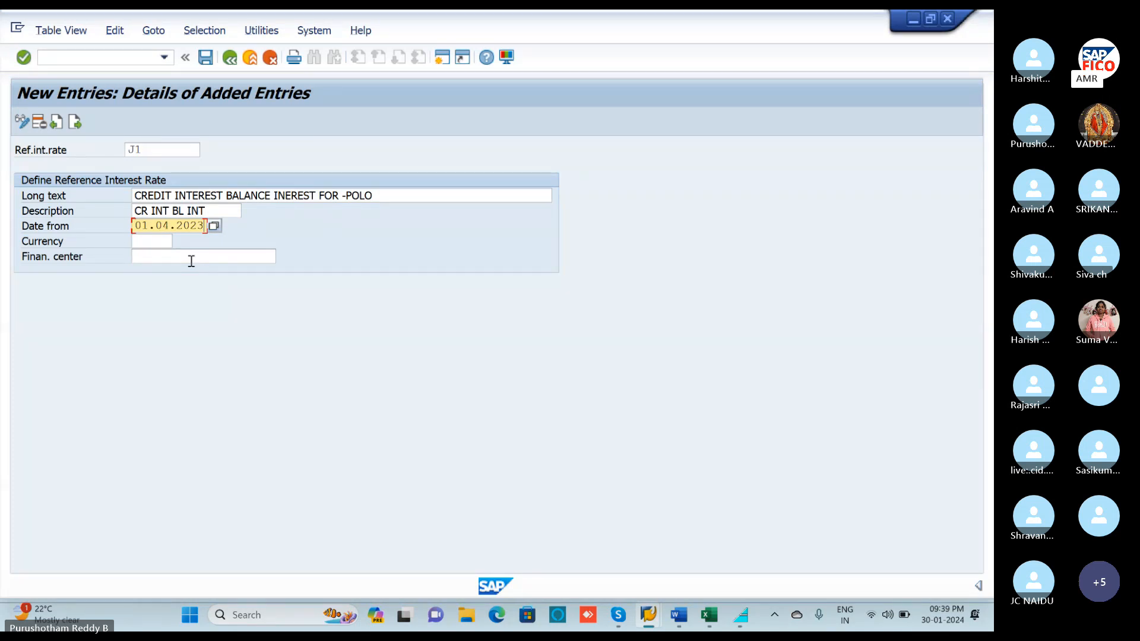
left_click(150, 241)
type("INR")
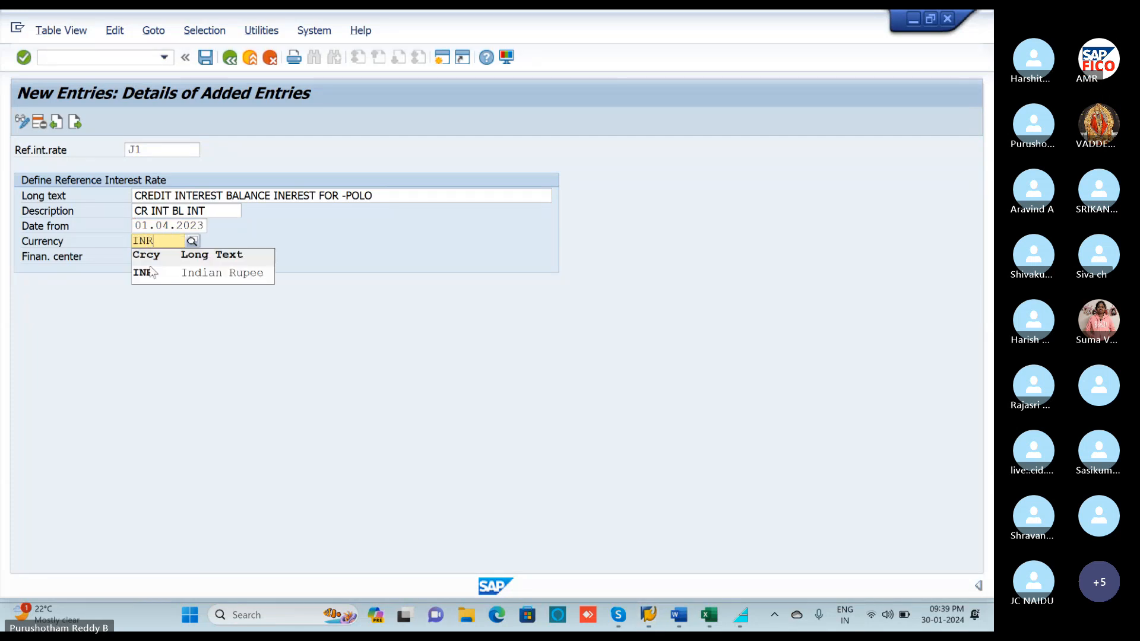
left_click(150, 277)
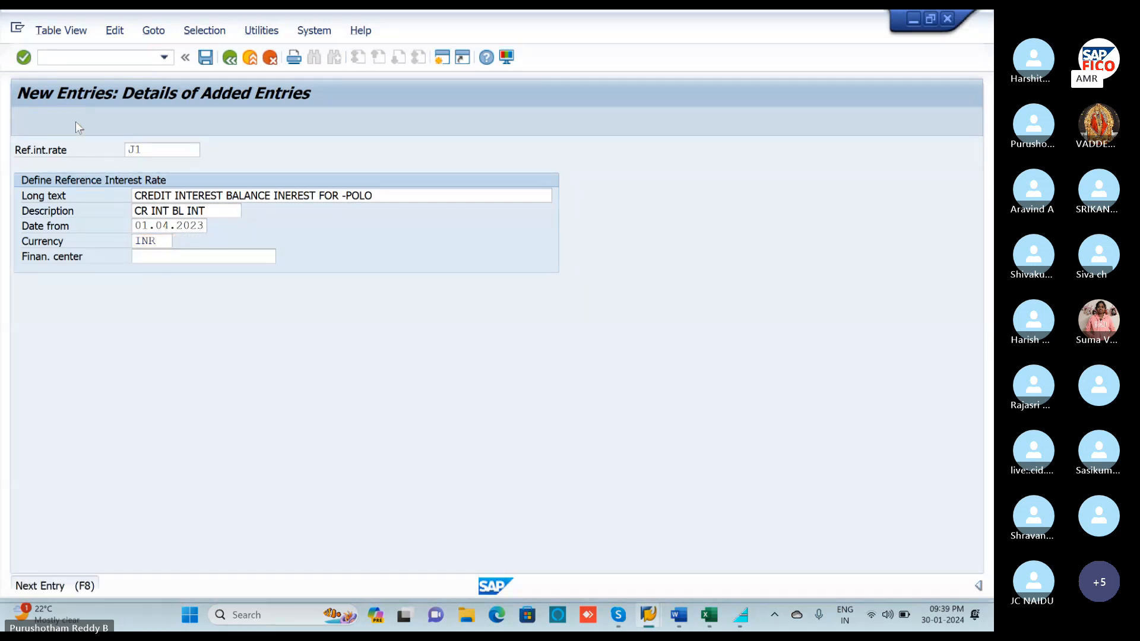
Change the rejected duplicate key J1 to A1, then start a fresh entry with its rate key.
left_click(76, 121)
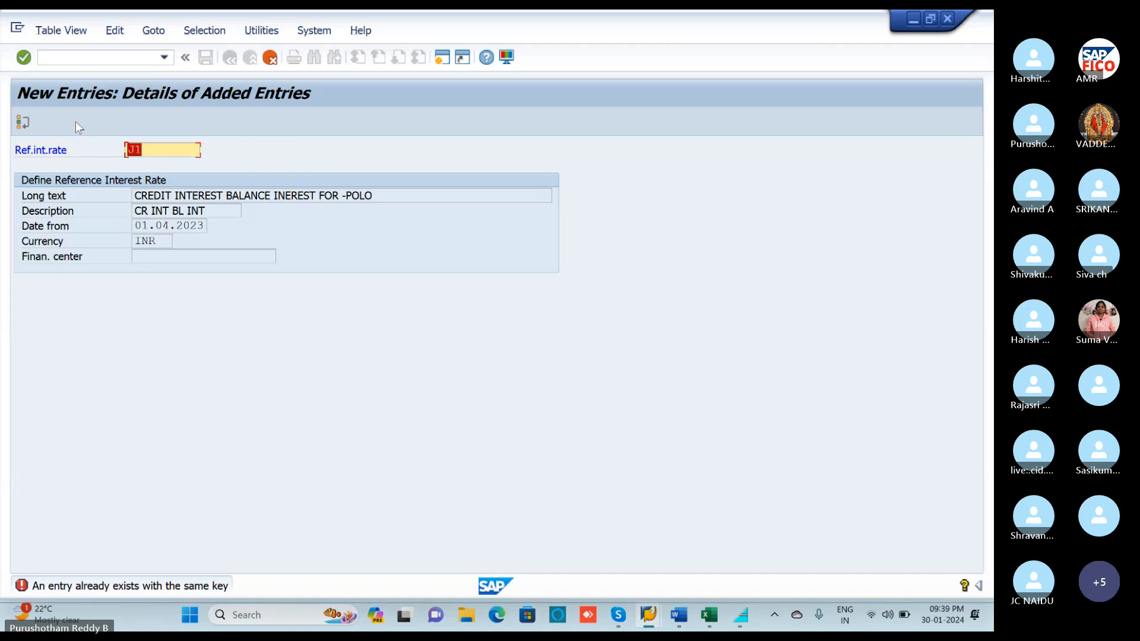
left_click(145, 151)
key("BackSpace")
type("A1")
key("Return")
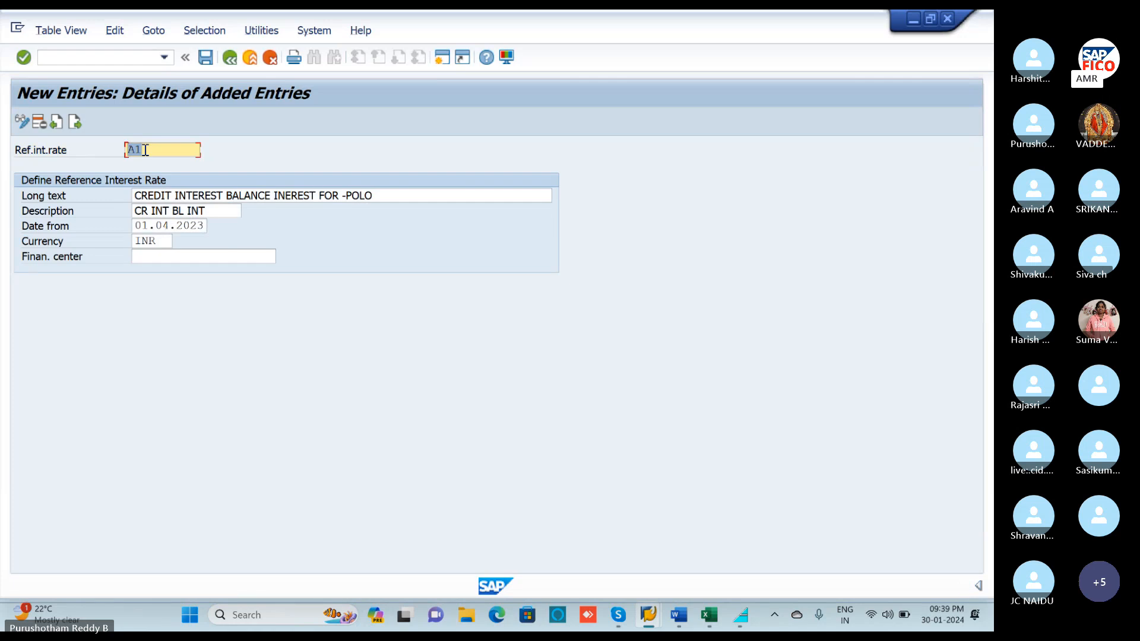
left_click(76, 123)
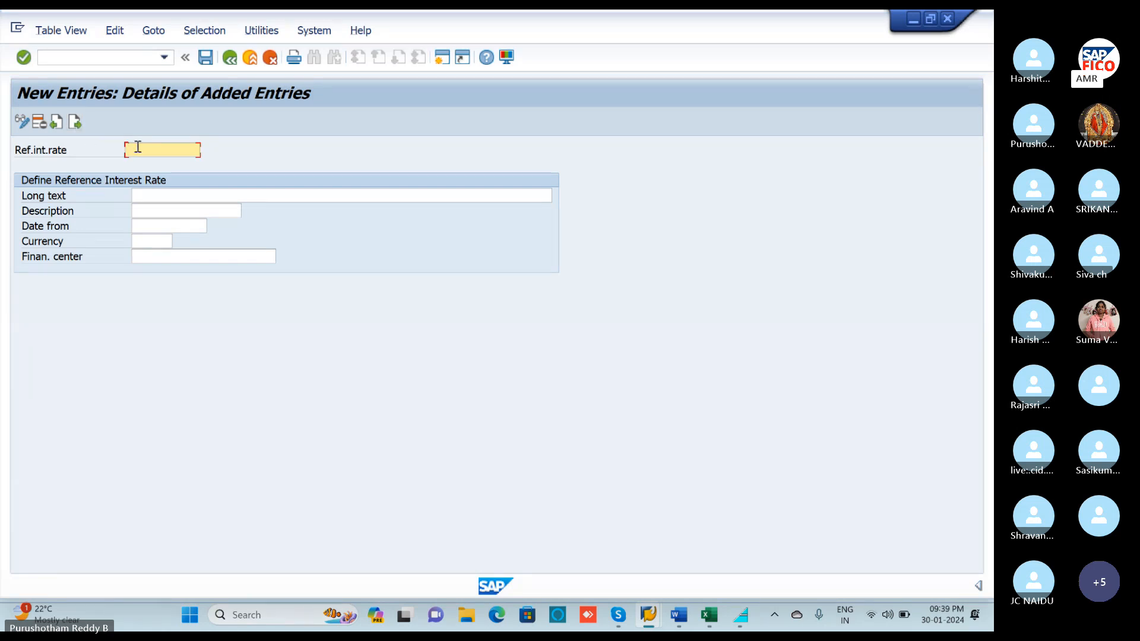
type("A1")
Give A2 long text 'CREDIT INTEREST BALANCE INTEREST FOR -POLO' and description 'CR INT BL INT'.
left_click(151, 191)
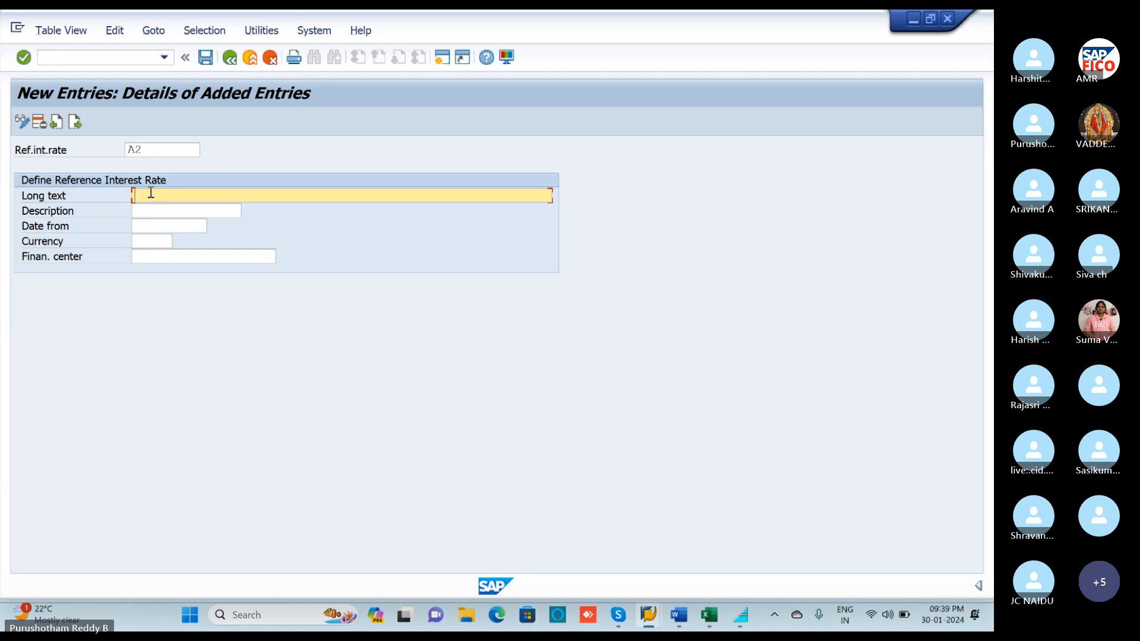
type("CR&D")
type("IT ")
type("INTE")
type("REST")
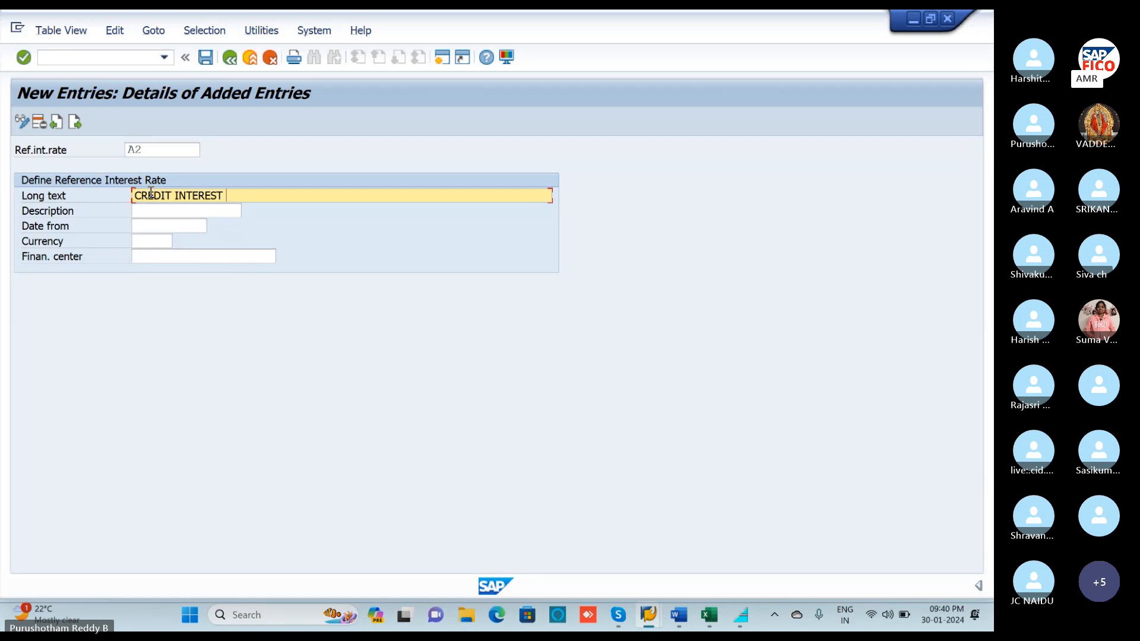
type(" BALAN")
type("CE")
type(" INTER")
type("EST ")
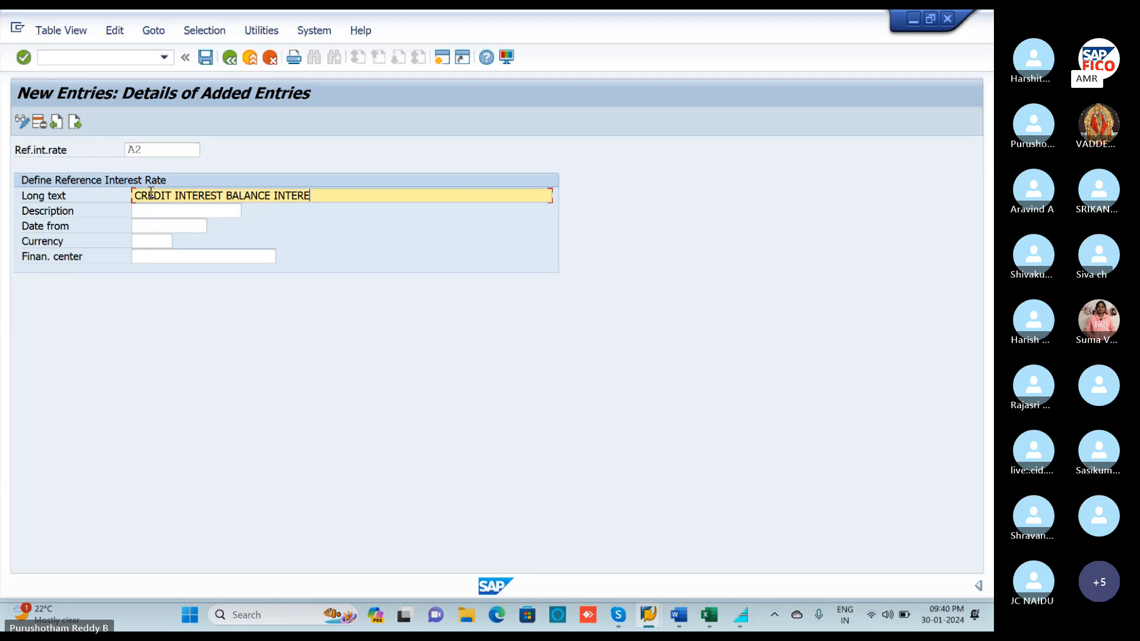
type("FOR ")
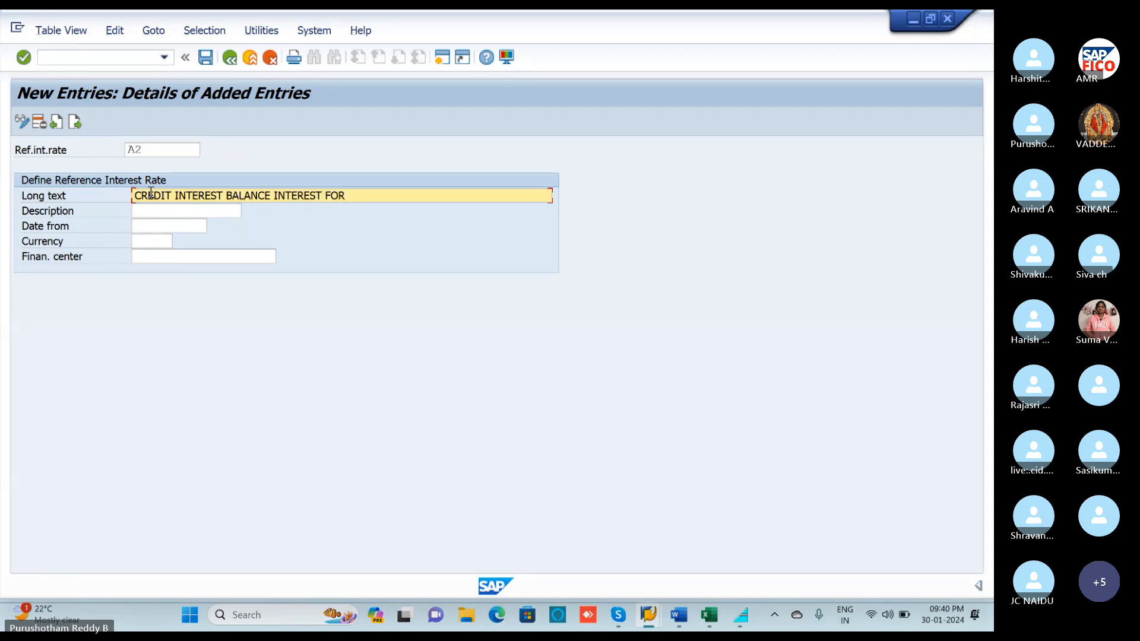
type("-POLO")
left_click(151, 212)
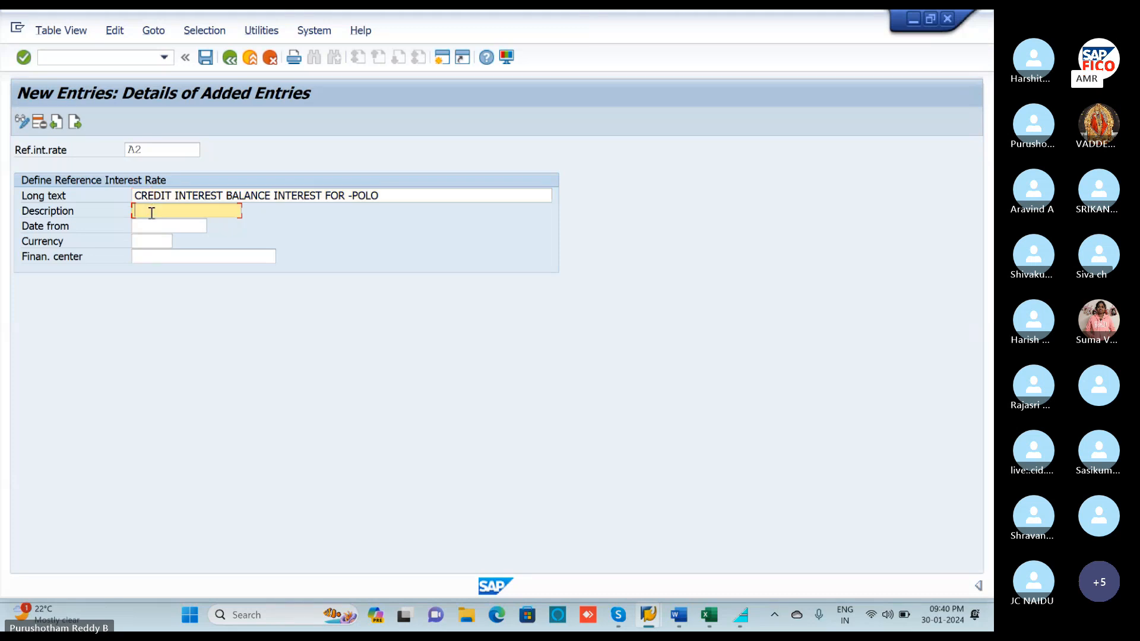
type("CR INT BL IN")
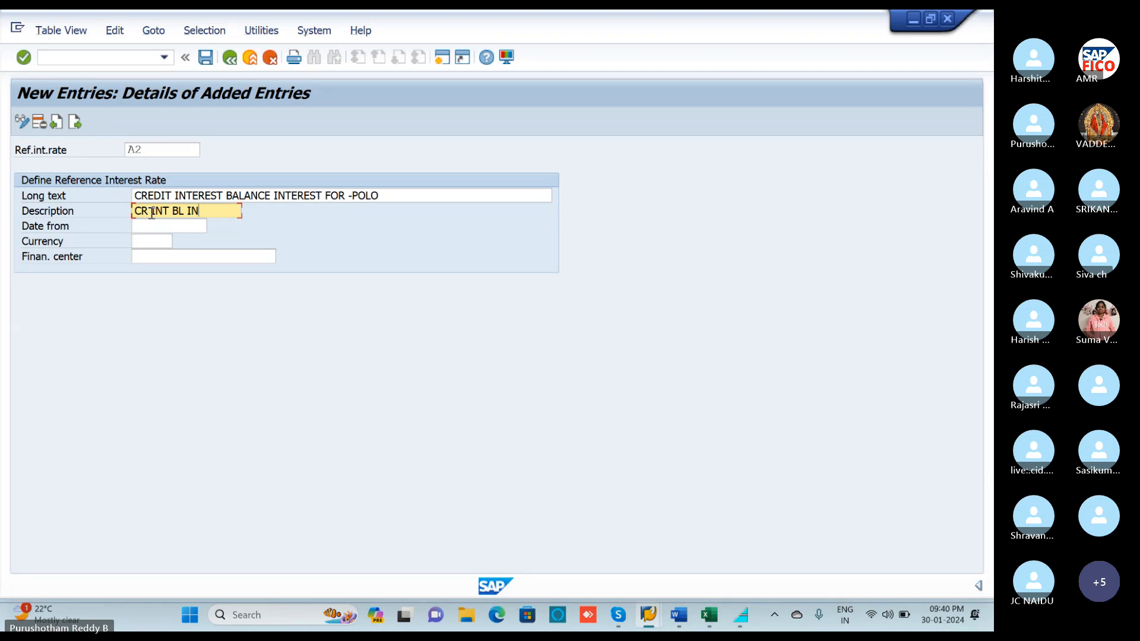
type("T")
Set A2's date to 01.04.2023 and currency to INR, then save.
left_click(155, 227)
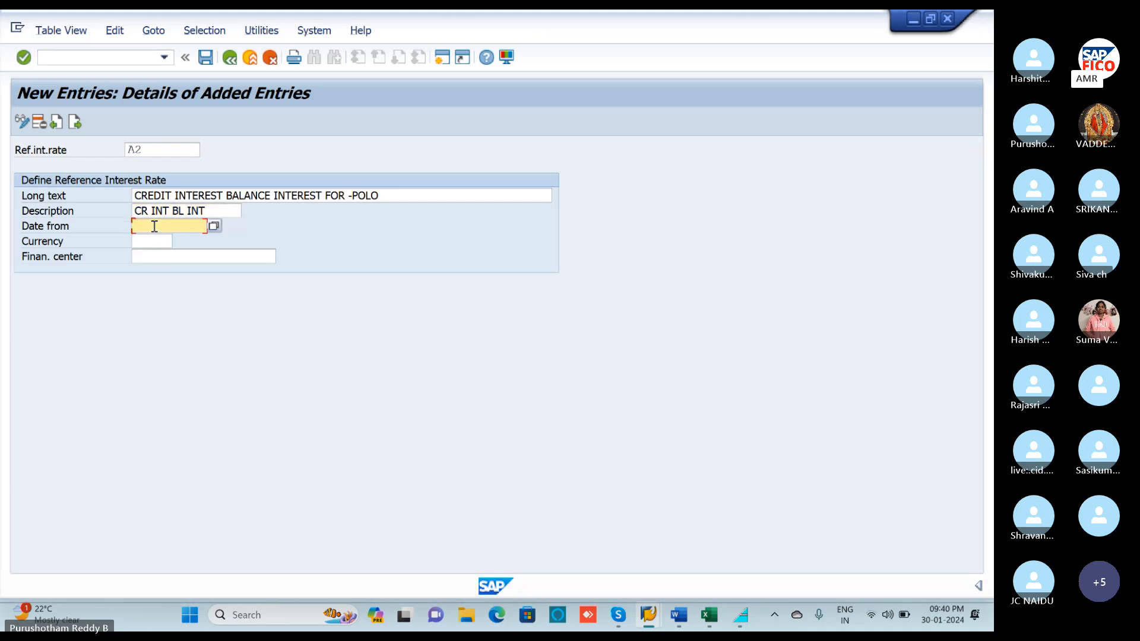
type("01.04.2023")
left_click(153, 241)
type("INR")
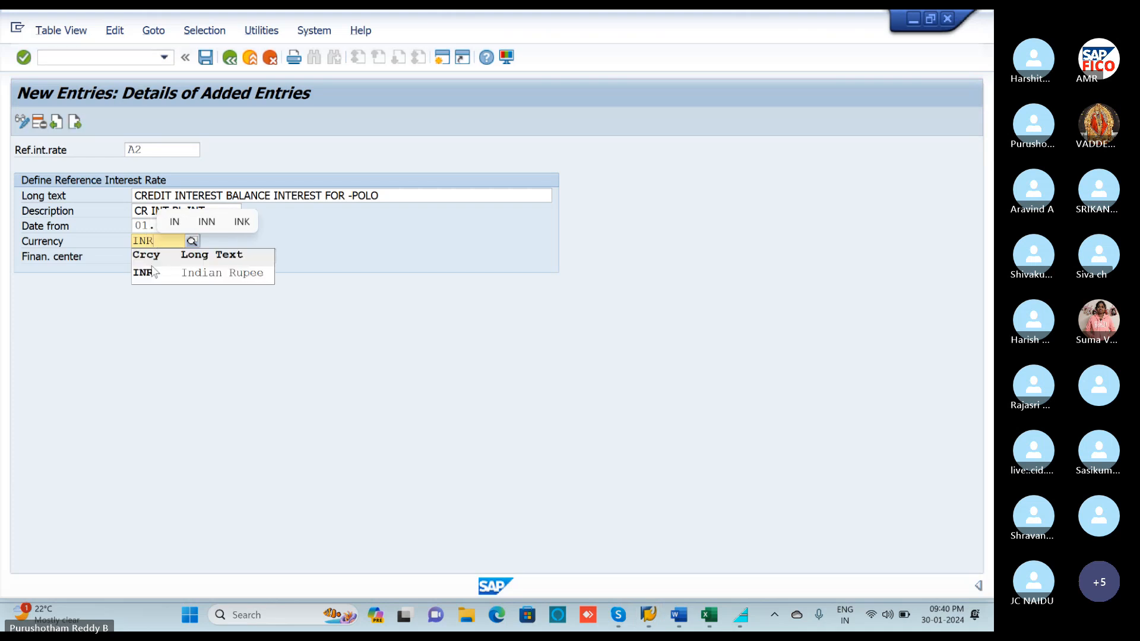
left_click(153, 272)
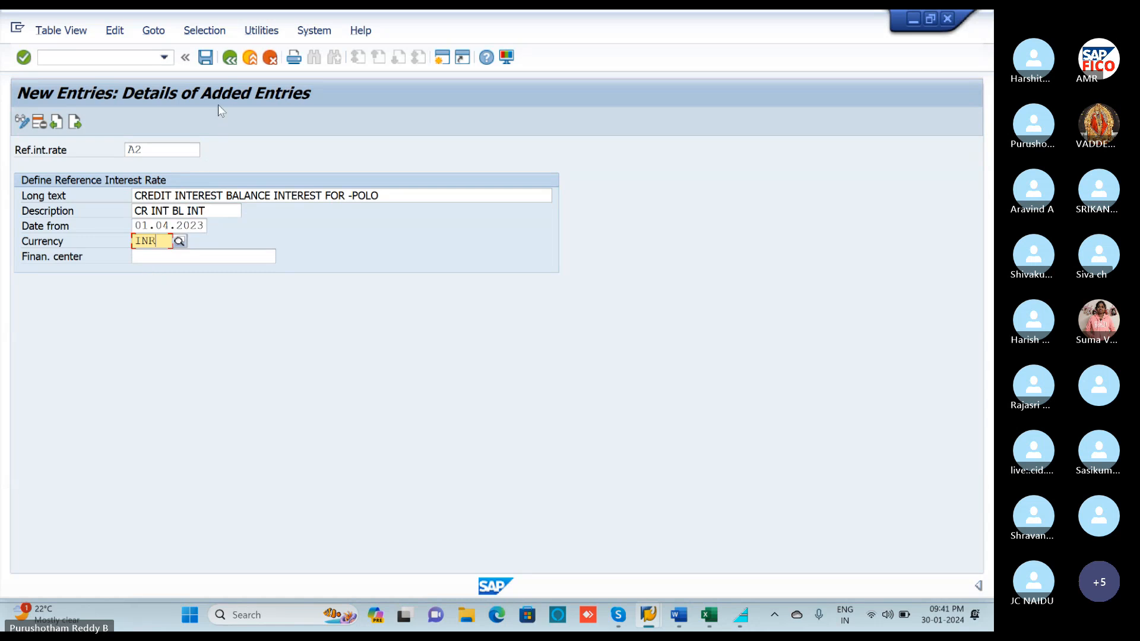
left_click(206, 58)
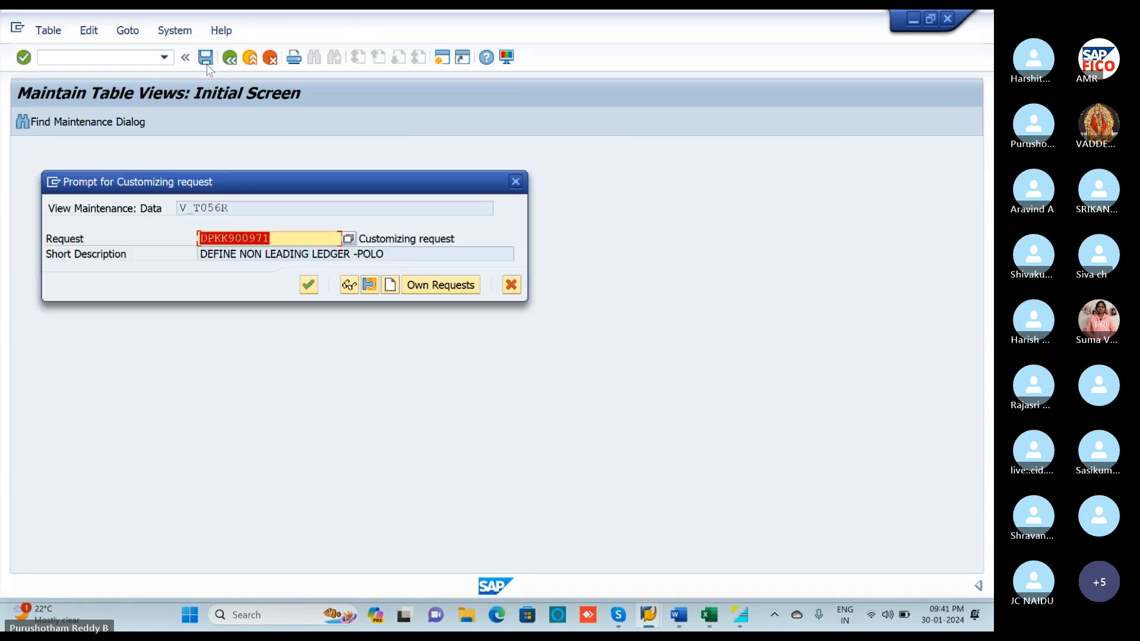
Confirm the customizing request to save A2 and return to the Overview of Added Entries.
left_click(308, 285)
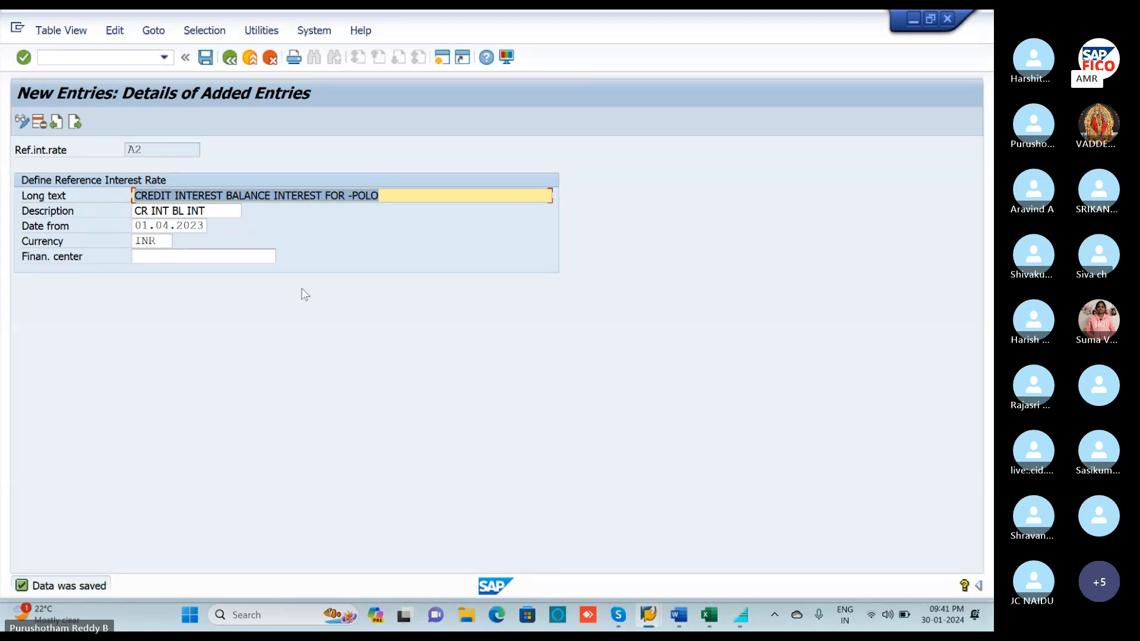
left_click(230, 60)
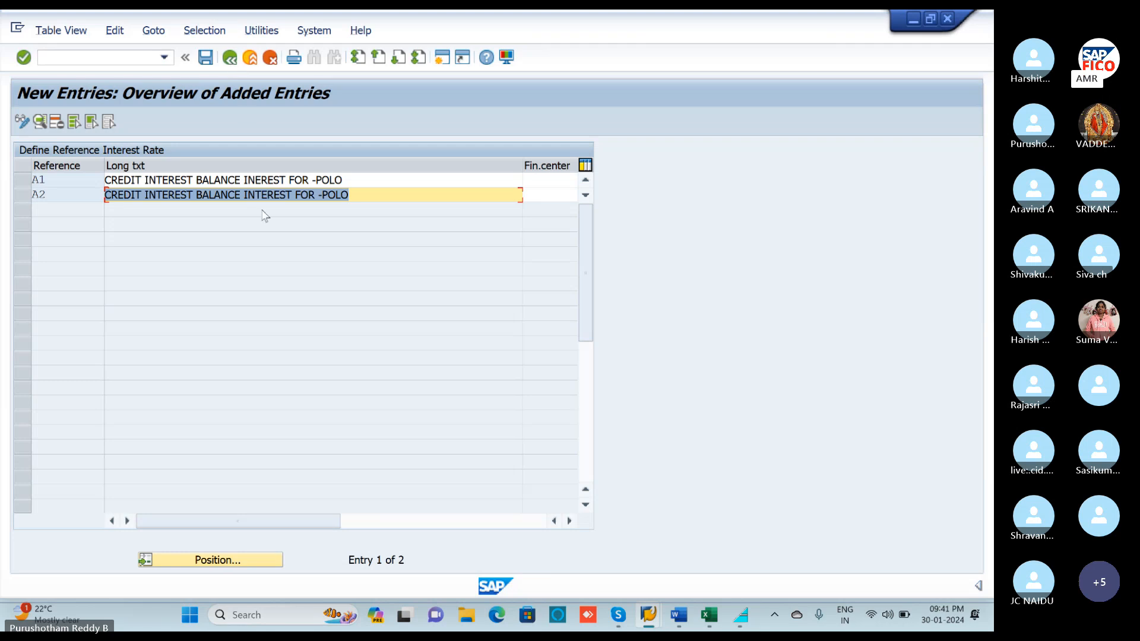
Note 'A1 A2' in cell D4 of the Int T-codes workbook and minimise Excel.
left_click(708, 618)
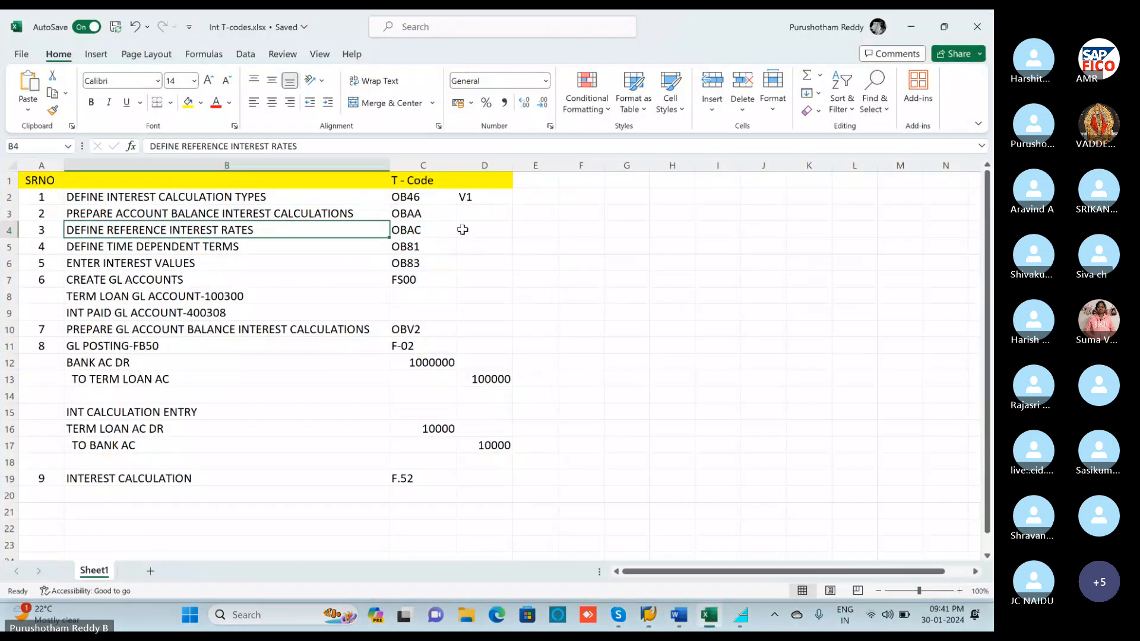
left_click(462, 230)
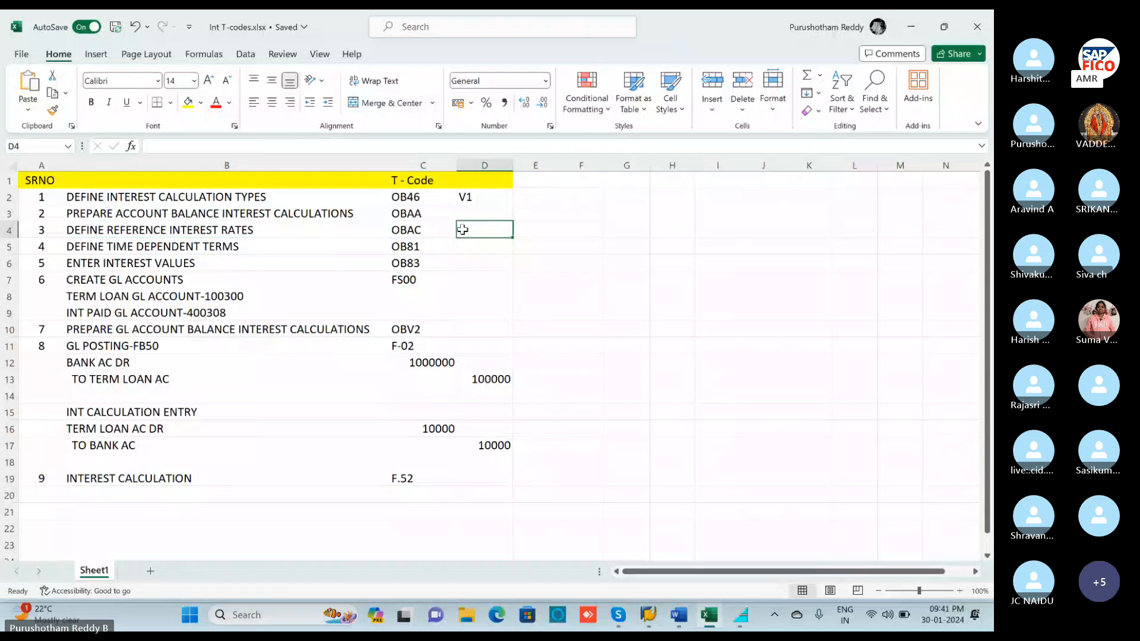
type("A1")
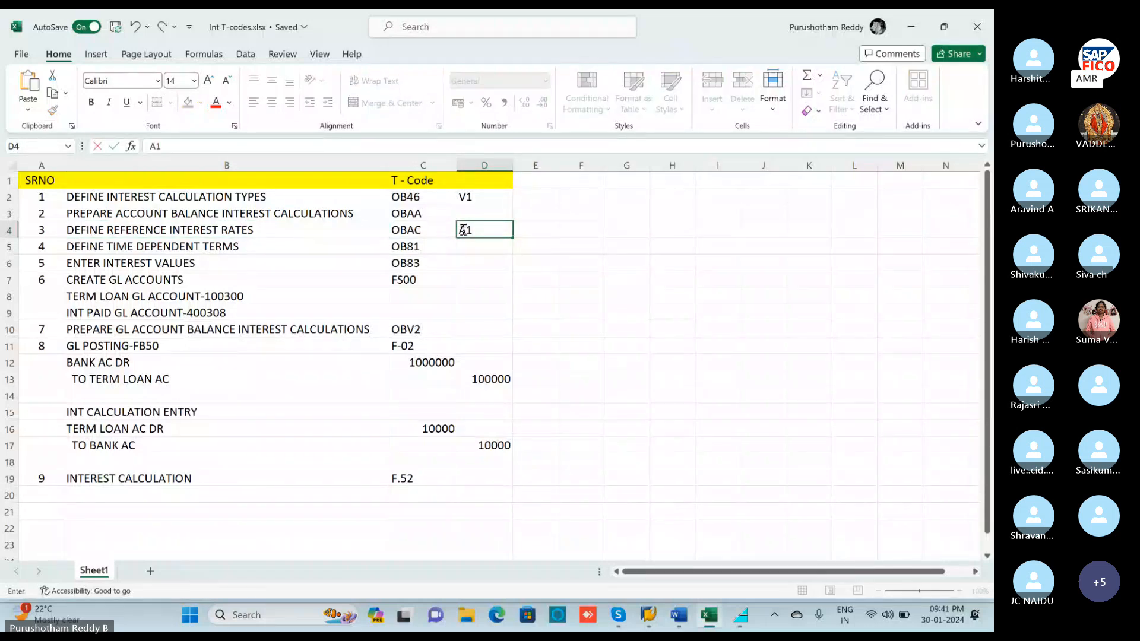
type(" A2")
left_click(416, 247)
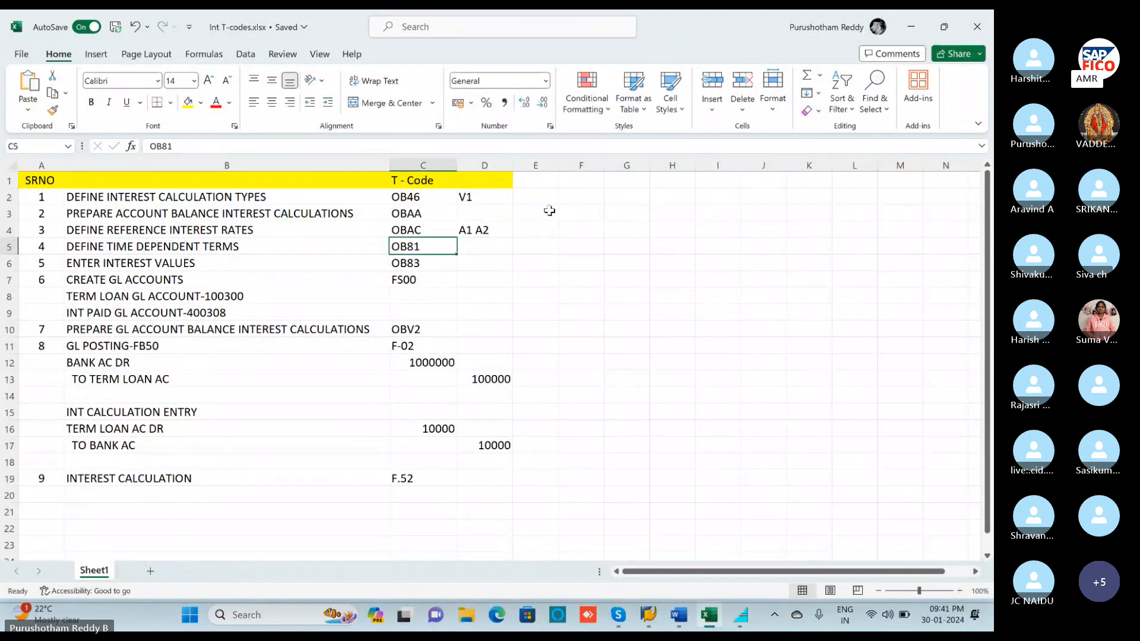
left_click(916, 27)
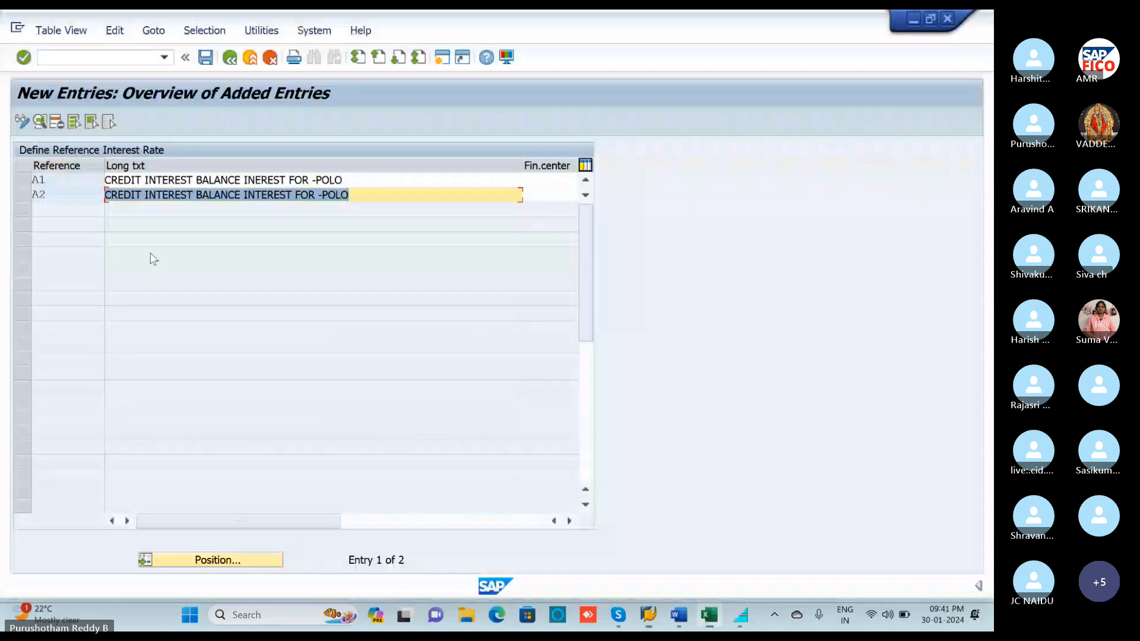
Back out to the IMG tree and read the Define Time-Dependent Terms documentation.
left_click(229, 59)
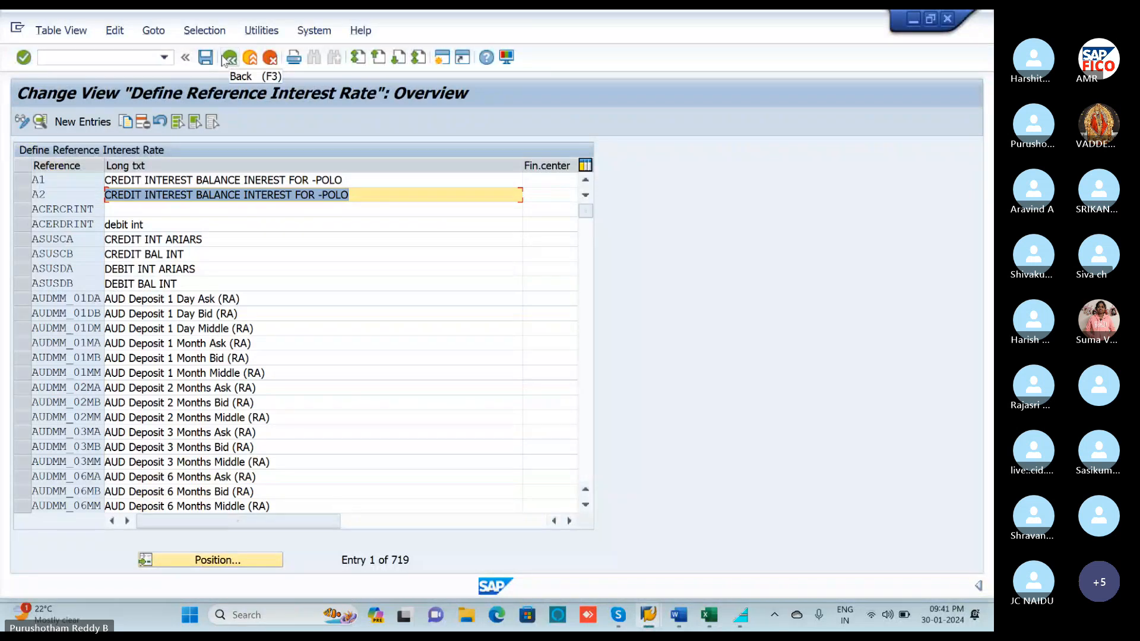
left_click(224, 59)
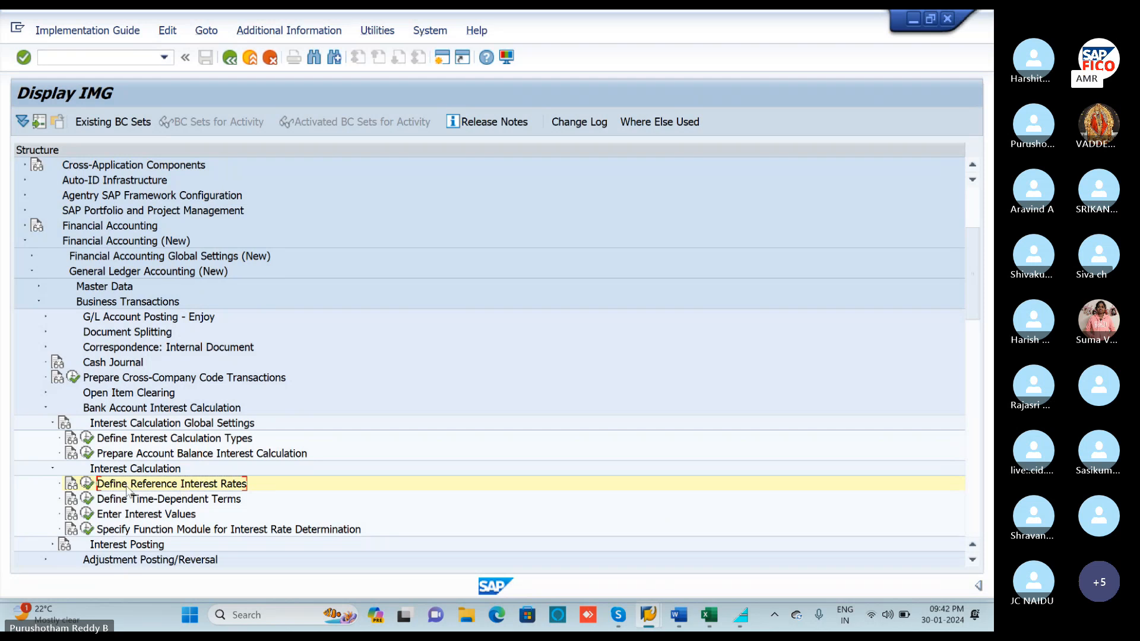
left_click(71, 502)
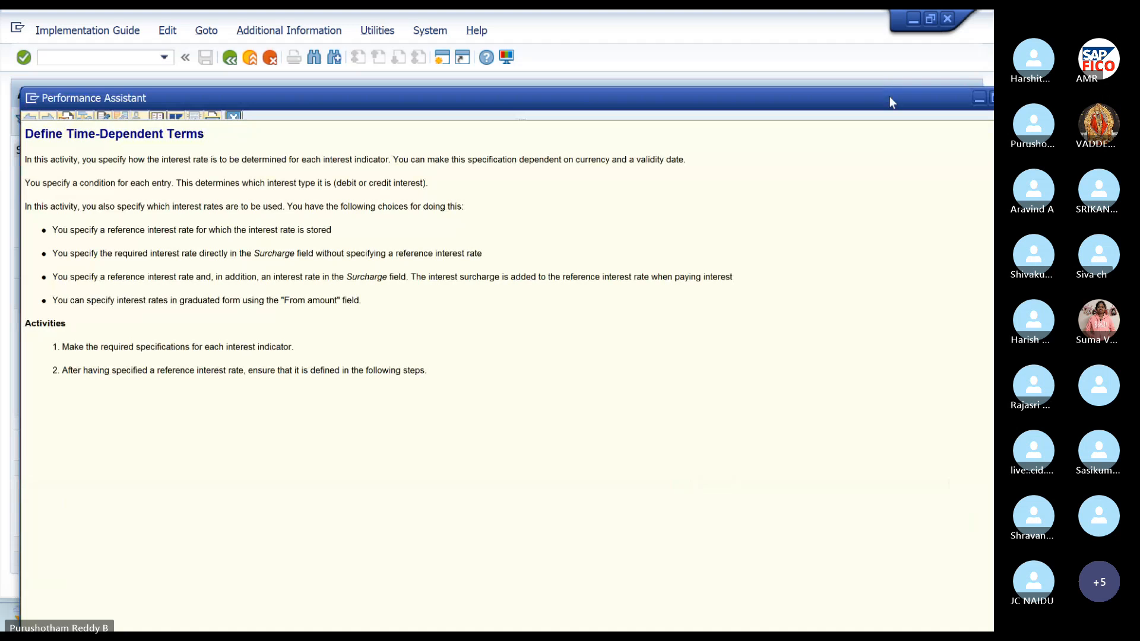
left_click_drag(890, 96, 821, 92)
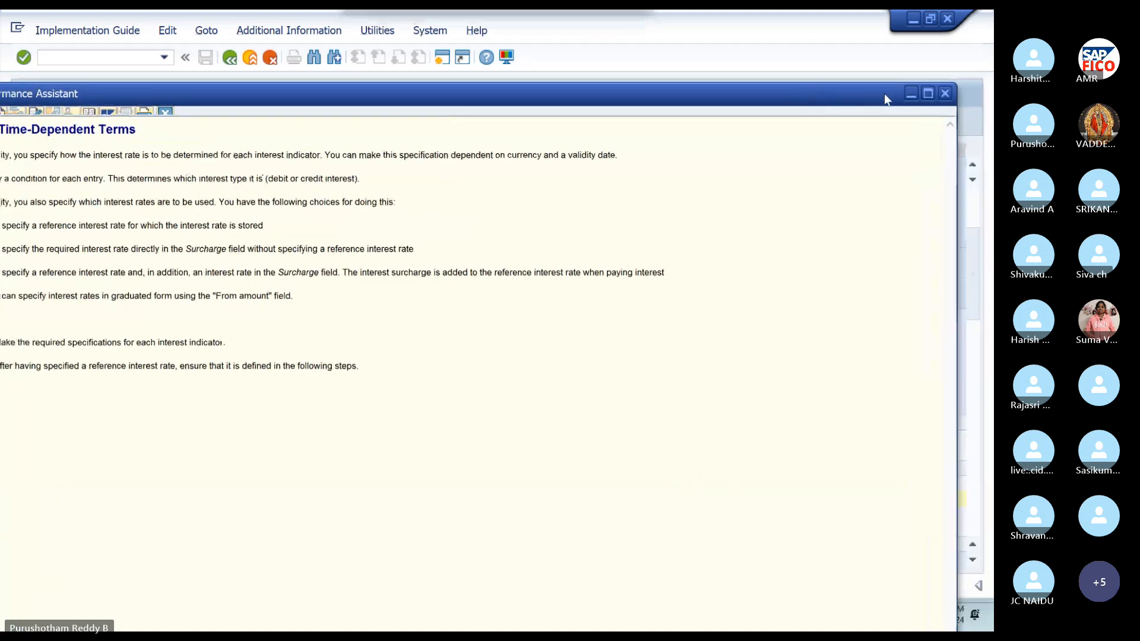
left_click(945, 94)
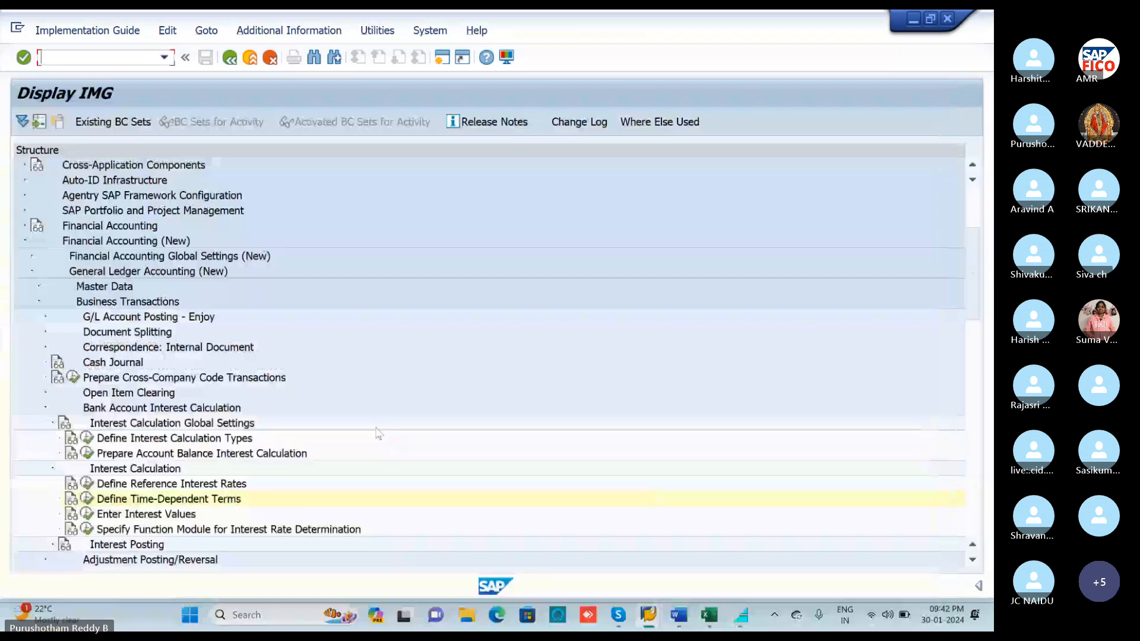
Create a new time-dependent term V1 in INR, effective 01.04.2023, sequence 1.
left_click(86, 501)
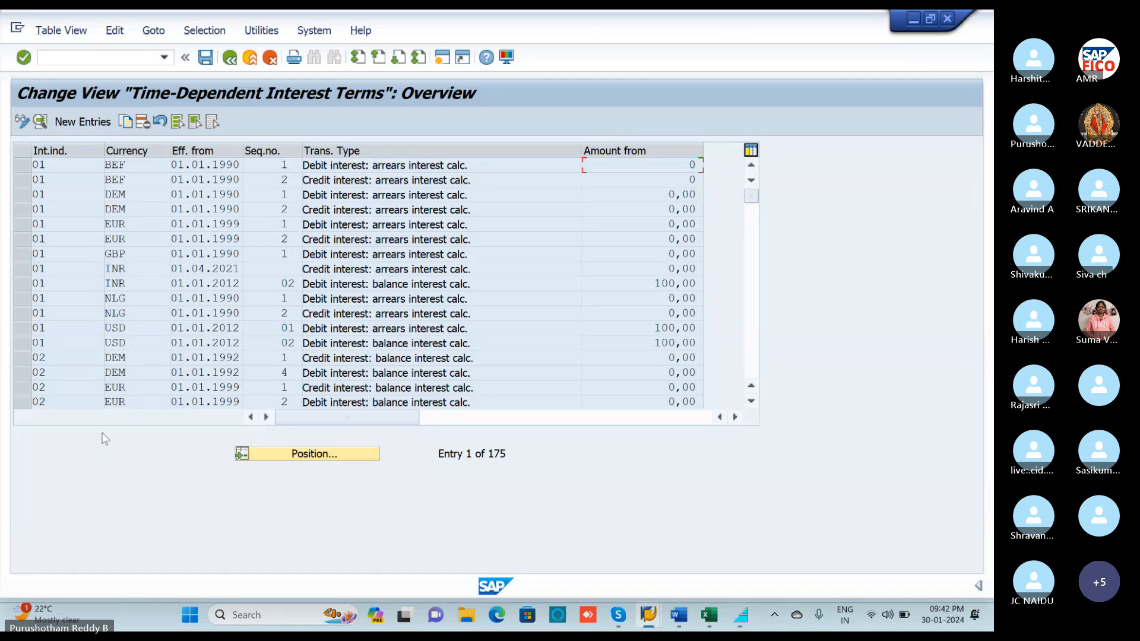
left_click(97, 126)
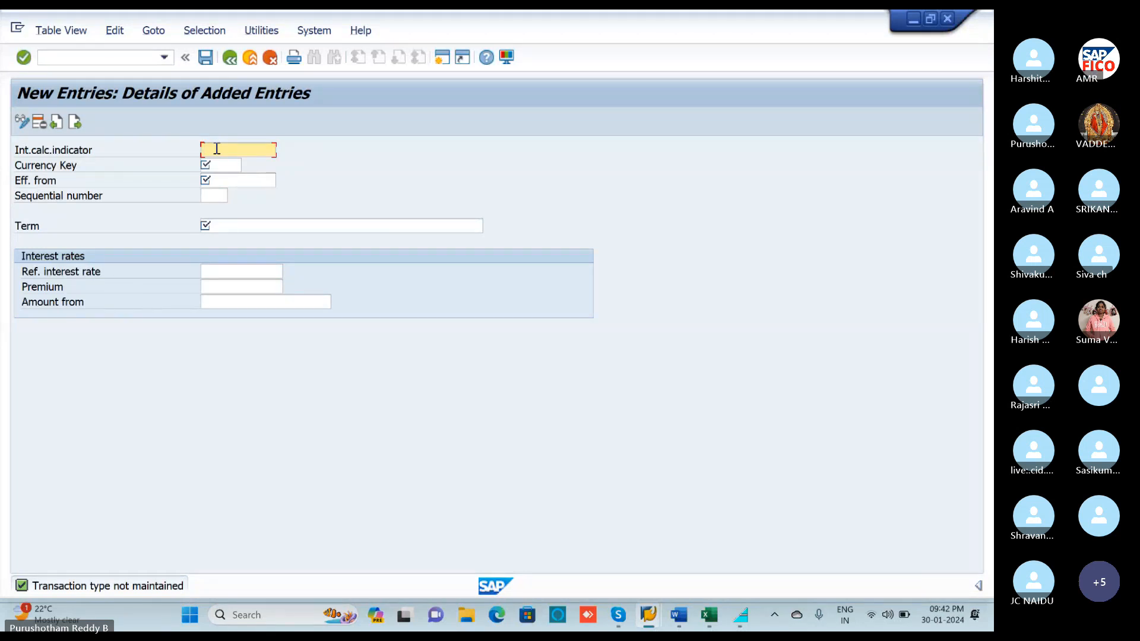
type("V1")
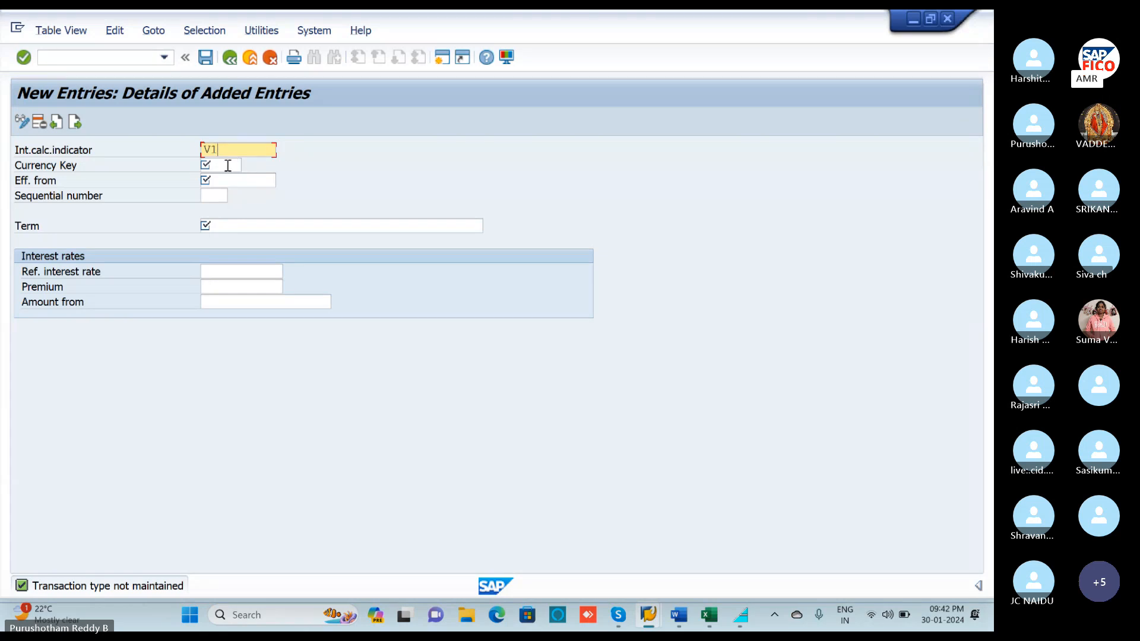
left_click(228, 166)
type("INR")
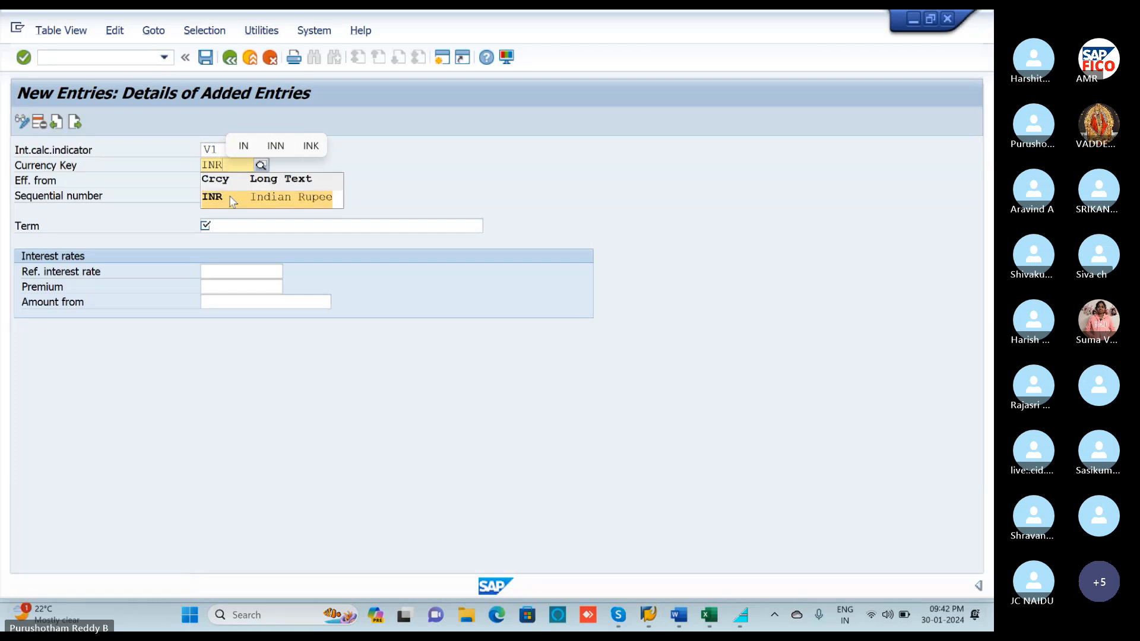
left_click(231, 197)
left_click(230, 181)
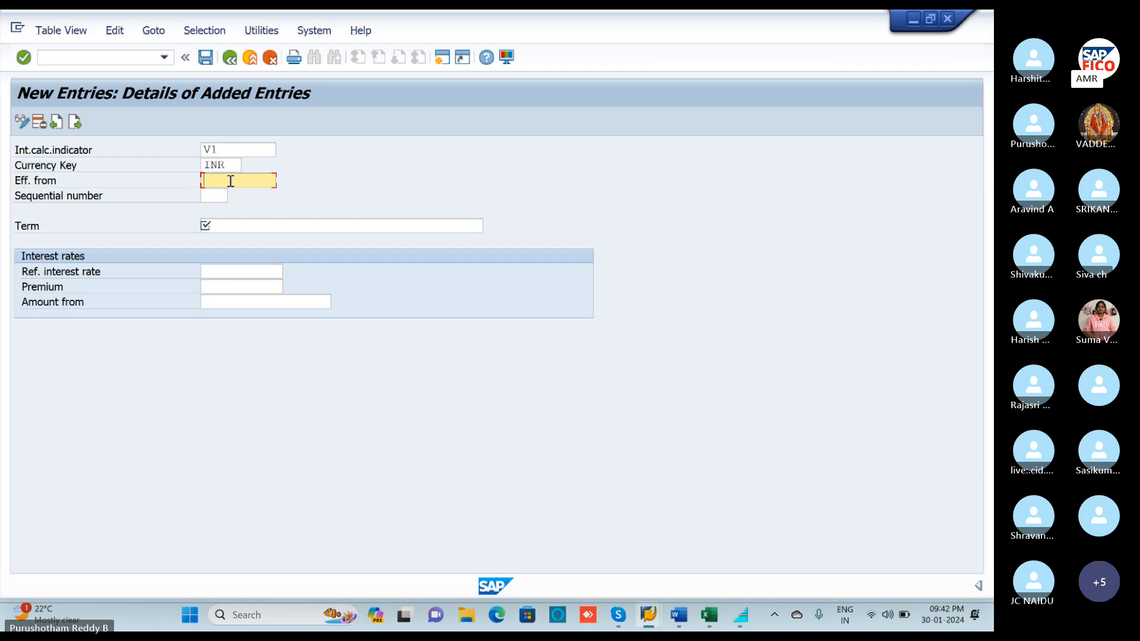
type("01.04.")
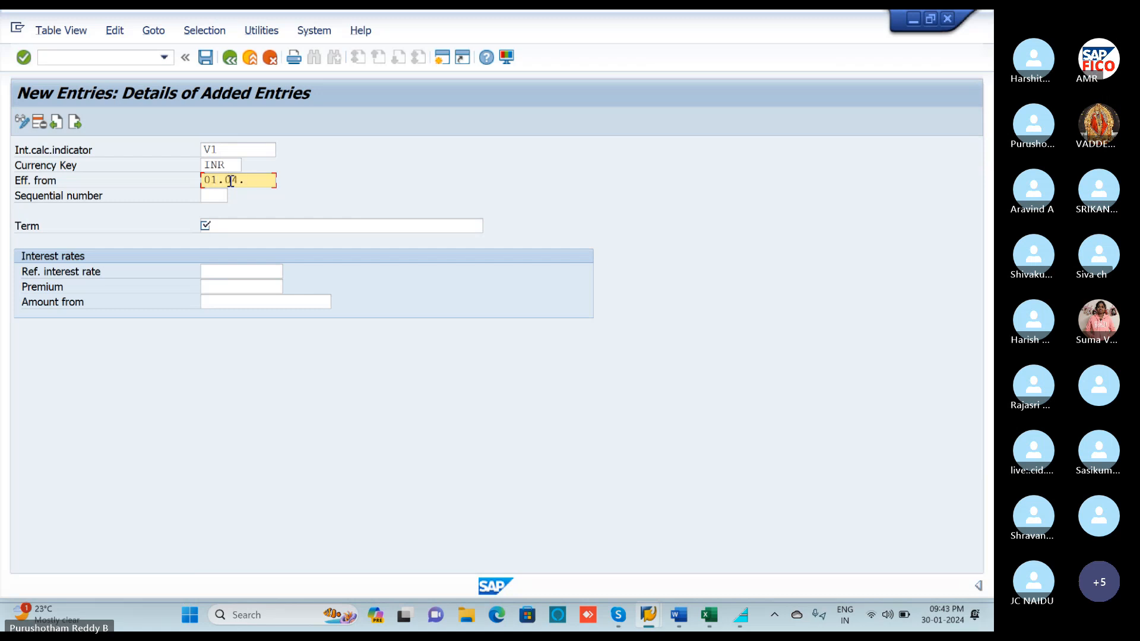
type("2023")
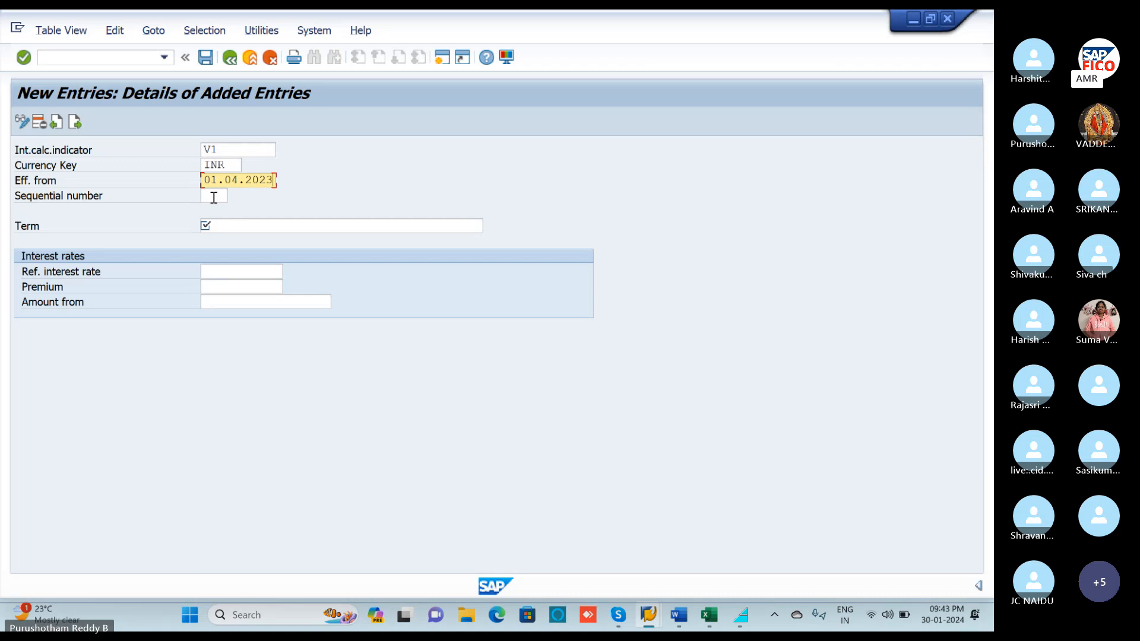
left_click(214, 198)
type("1")
Set the term to Credit interest: balance interest calc. with reference rate A1, then go to the next entry.
left_click(256, 227)
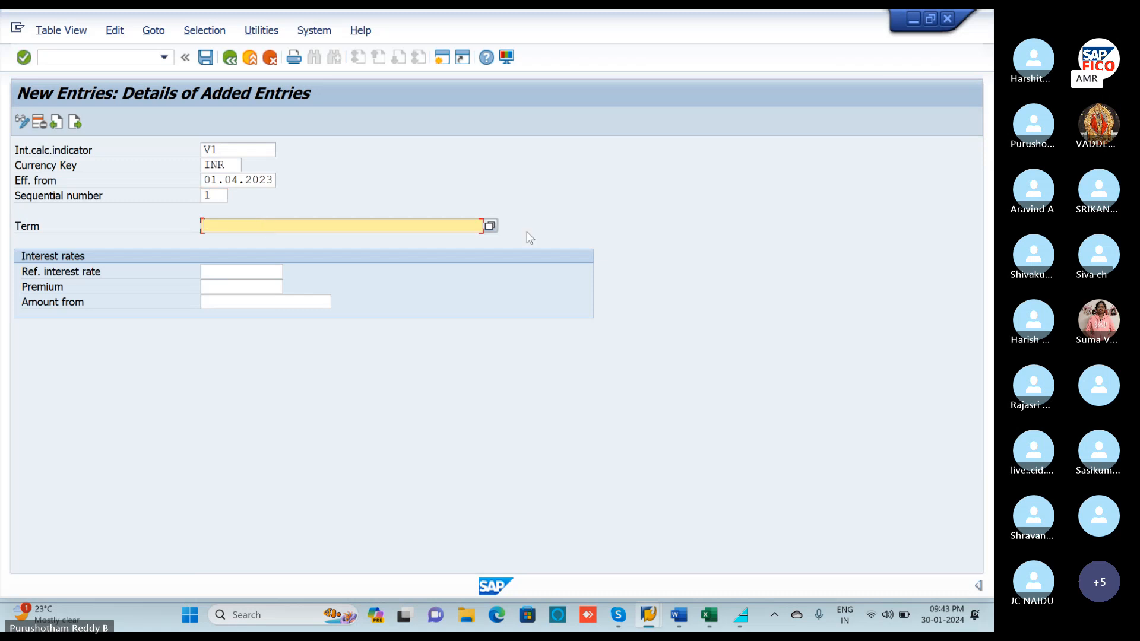
left_click(490, 226)
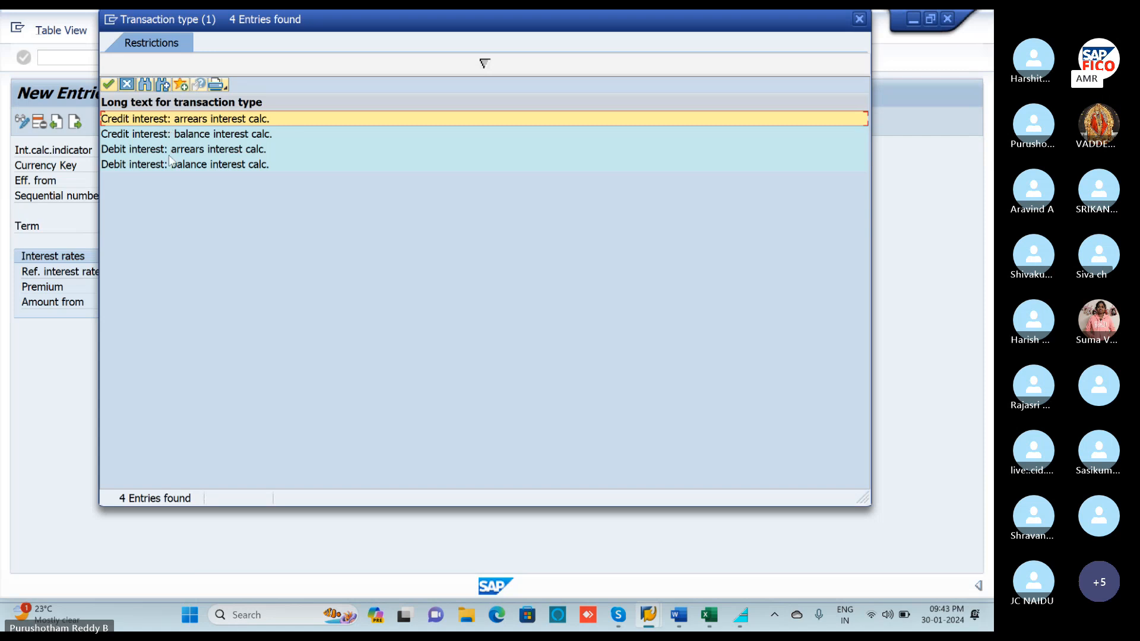
left_click(160, 135)
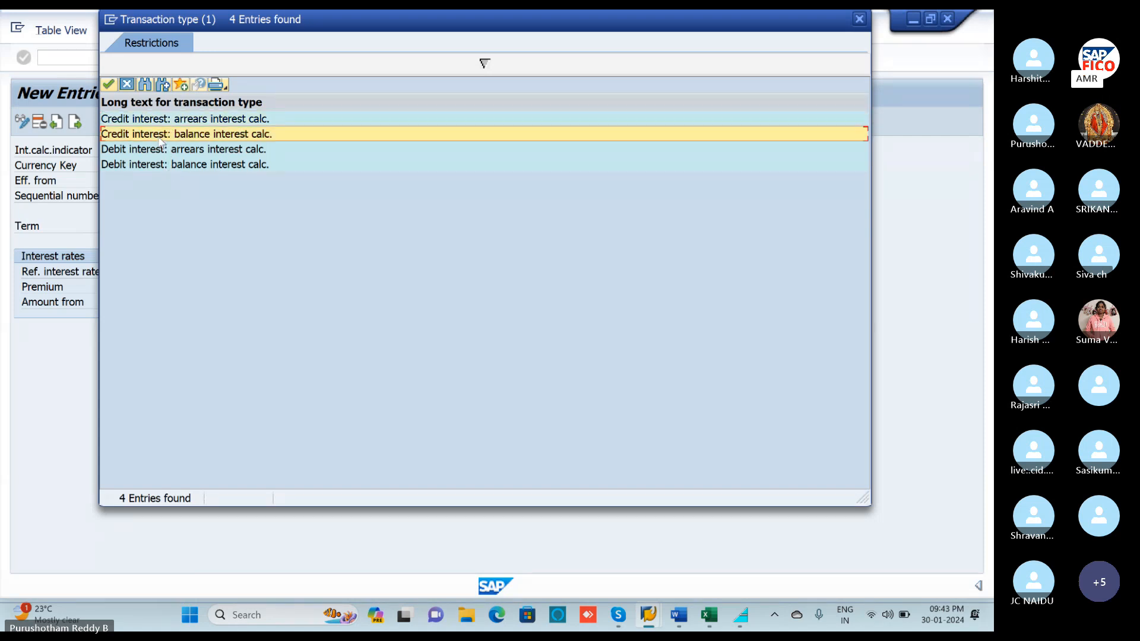
key("Return")
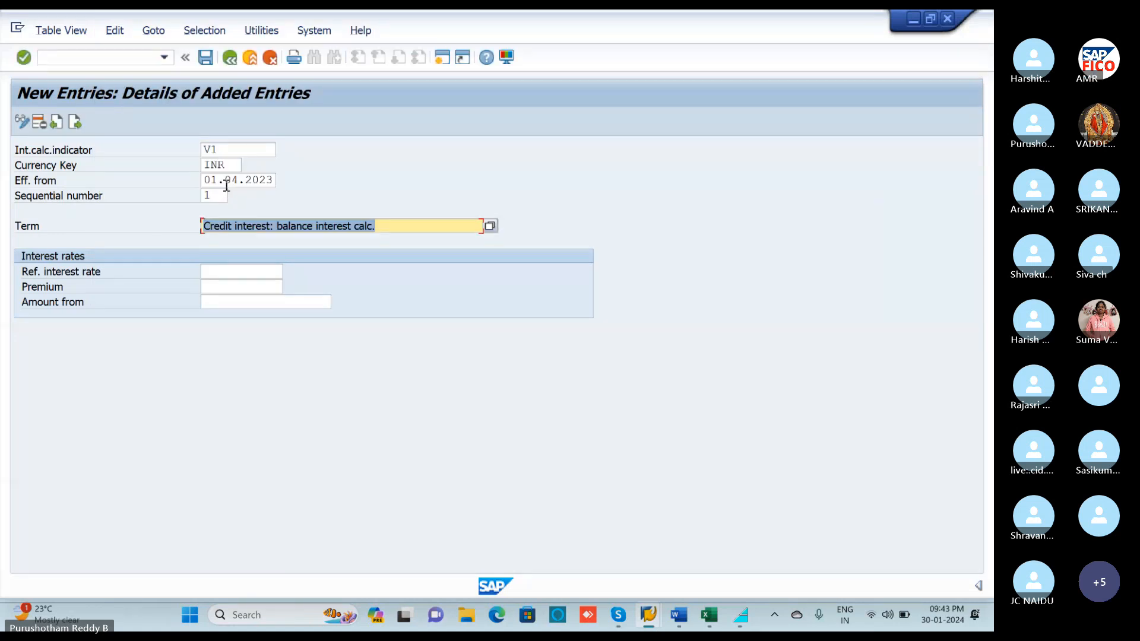
left_click(238, 270)
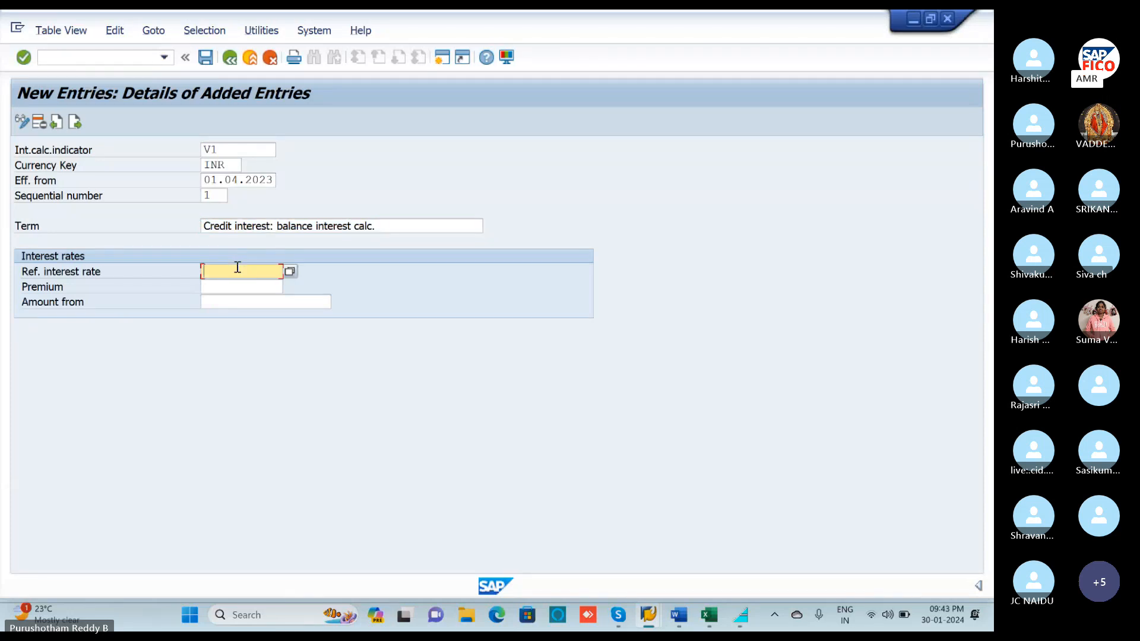
left_click(290, 272)
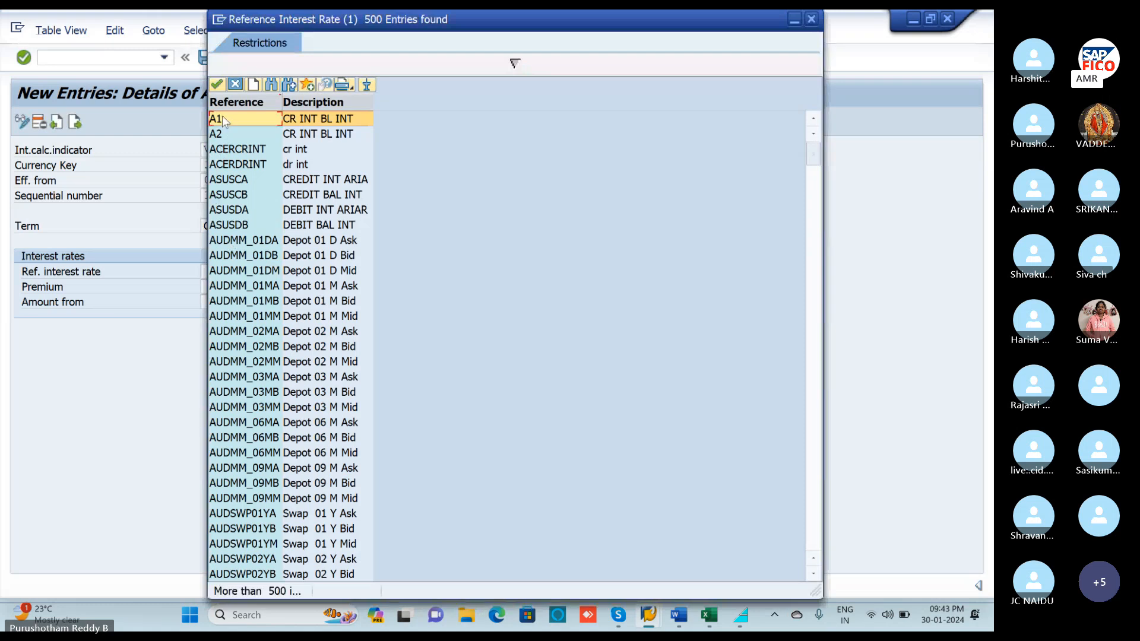
double_click(223, 119)
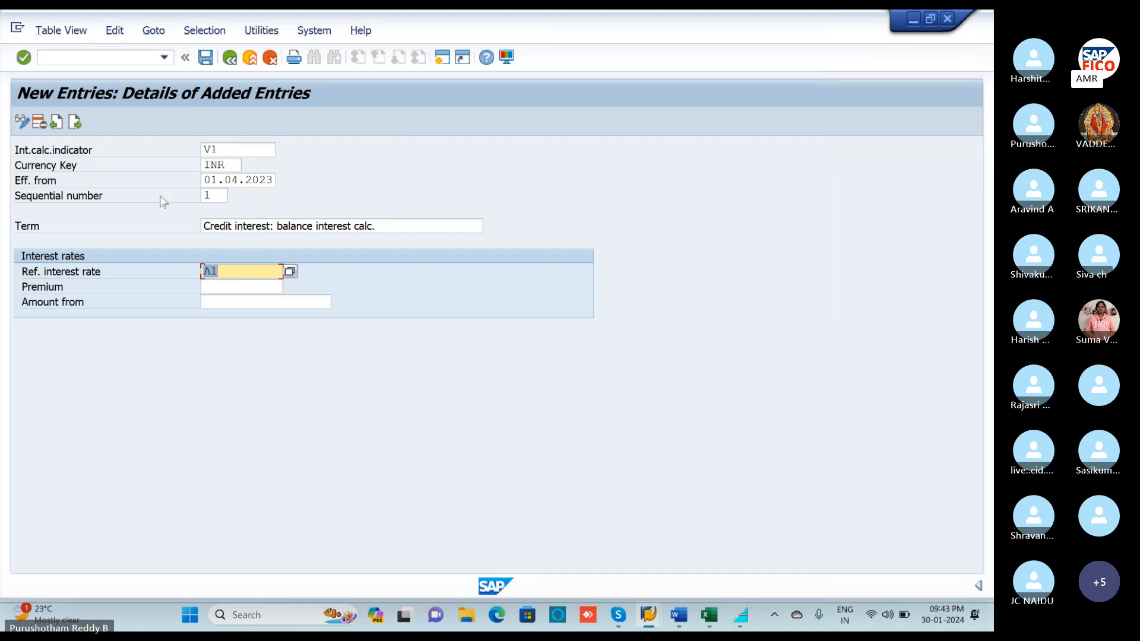
left_click(75, 126)
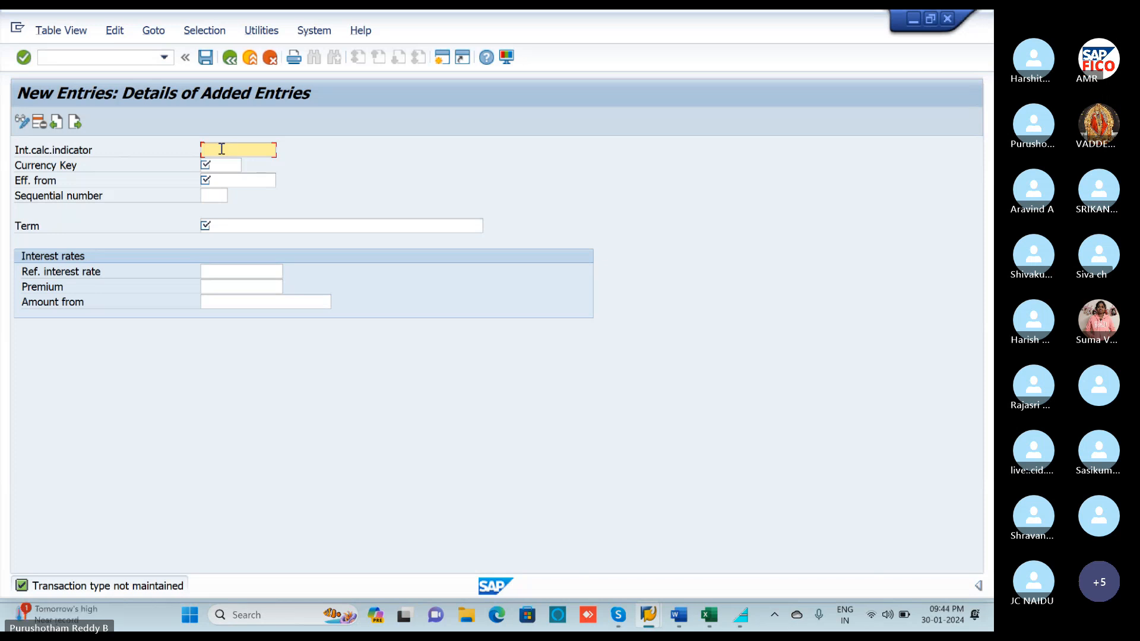
Enter term V1 in INR, effective 01.04.2023, with sequence number 2.
type("V1")
left_click(231, 163)
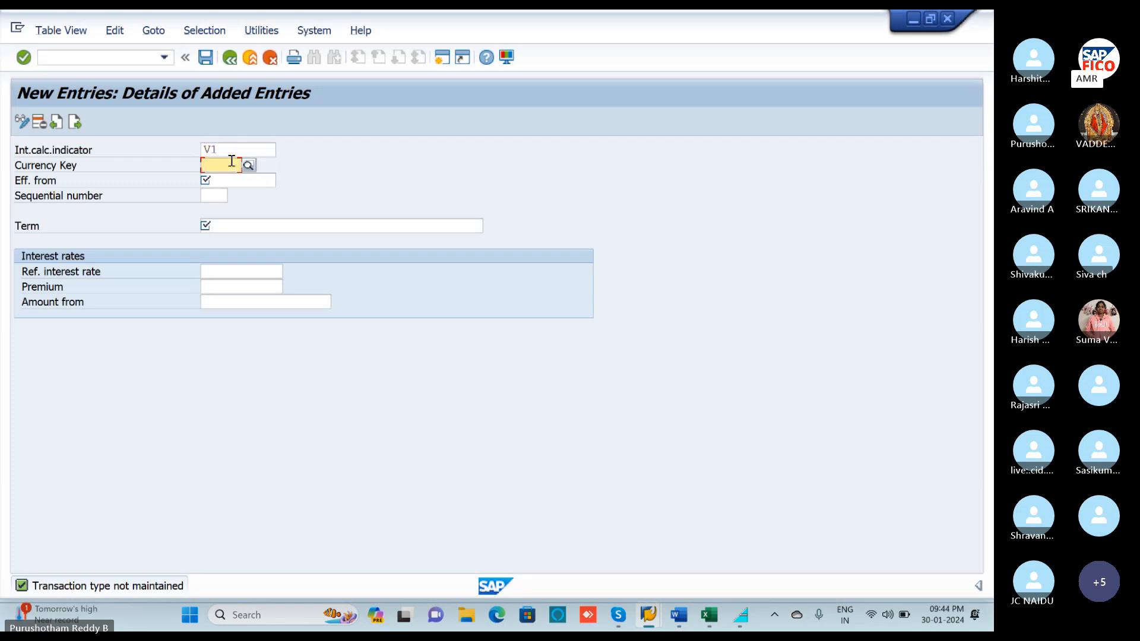
type("INR")
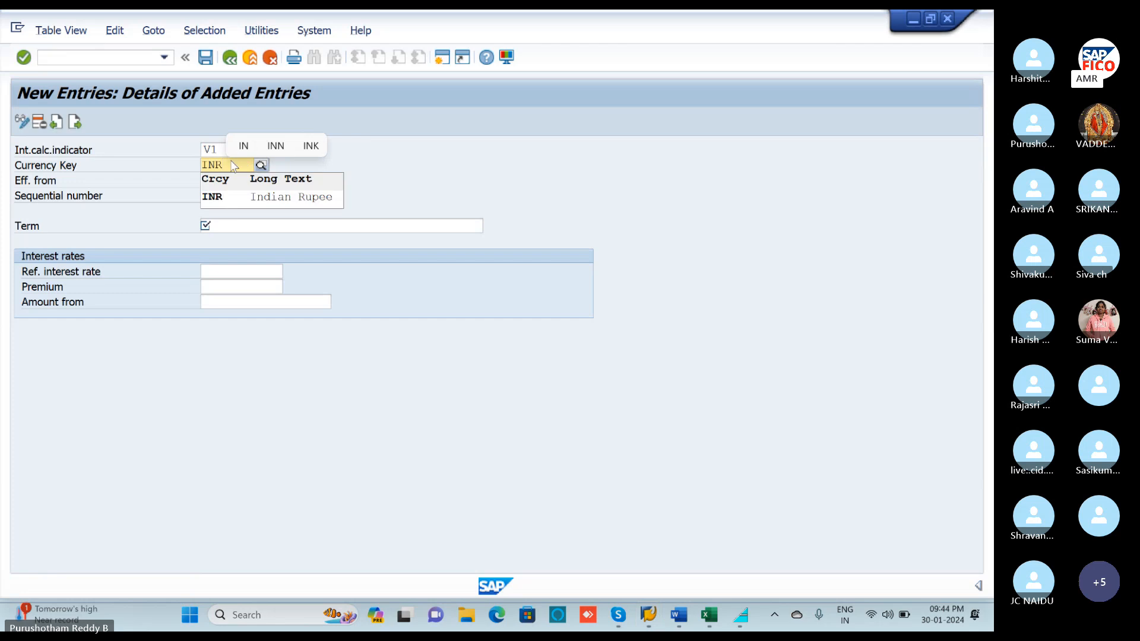
left_click(231, 196)
left_click(231, 179)
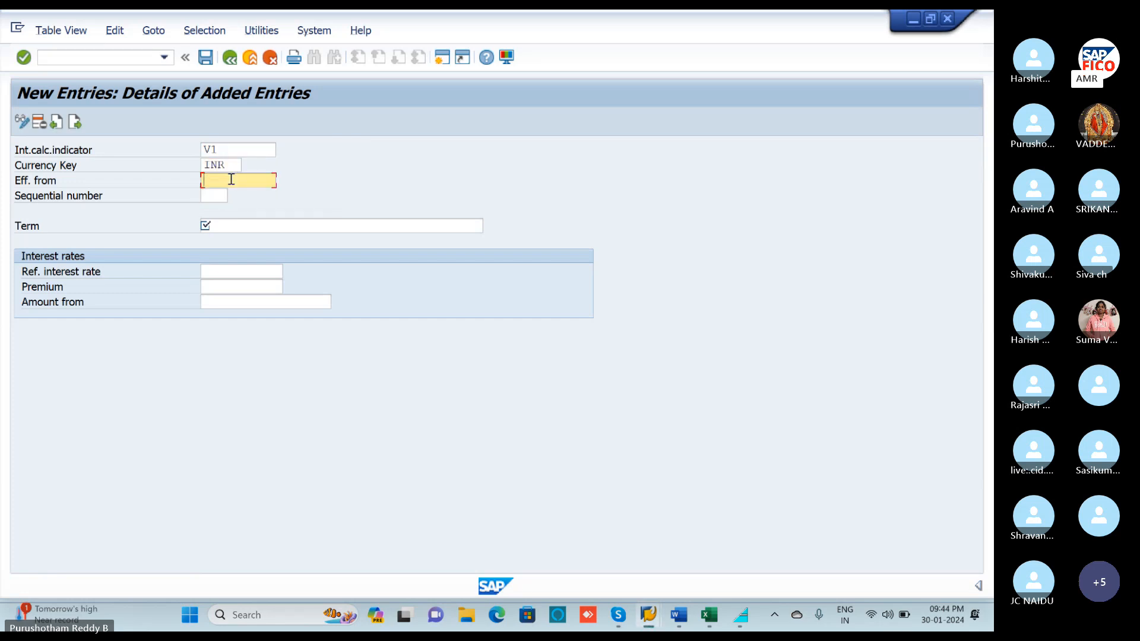
type("01.")
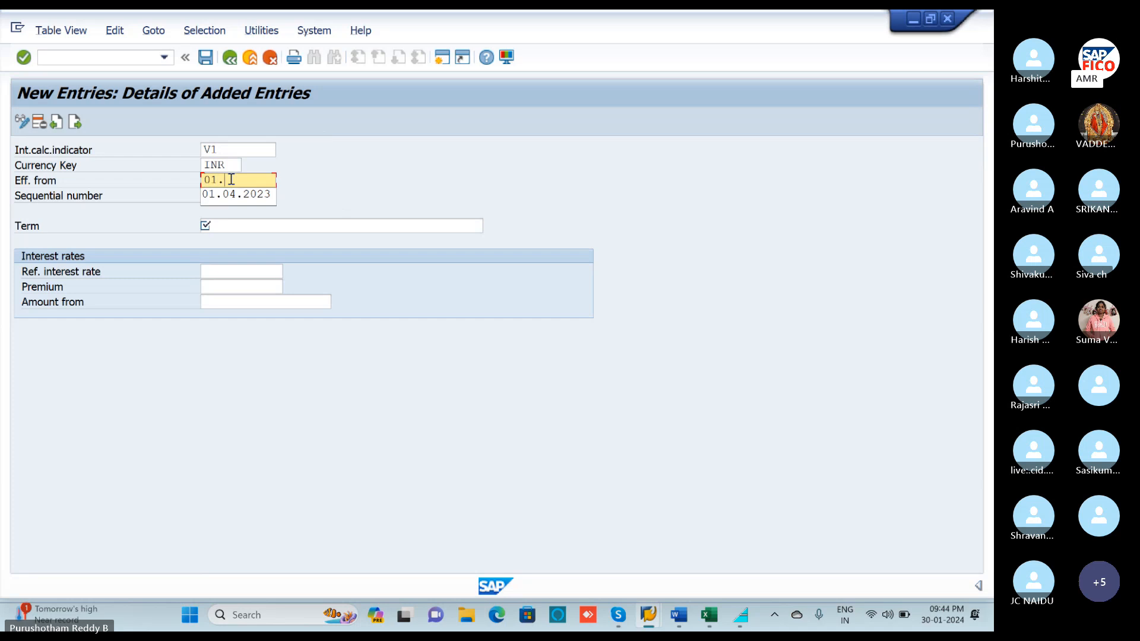
type("04.2024")
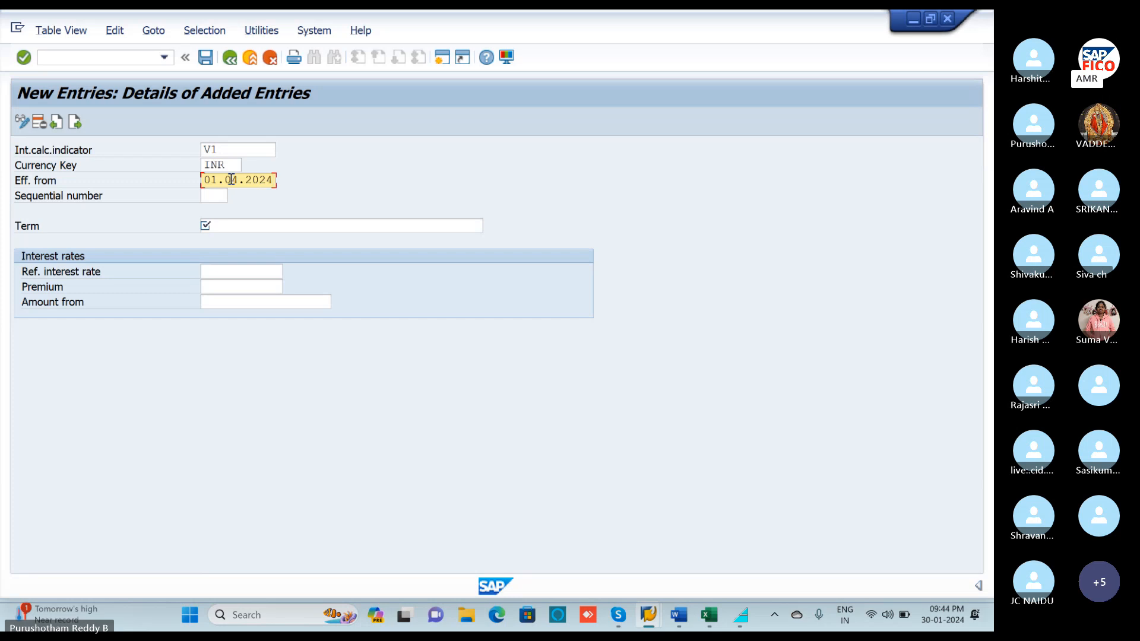
key("BackSpace")
type("3")
left_click(215, 197)
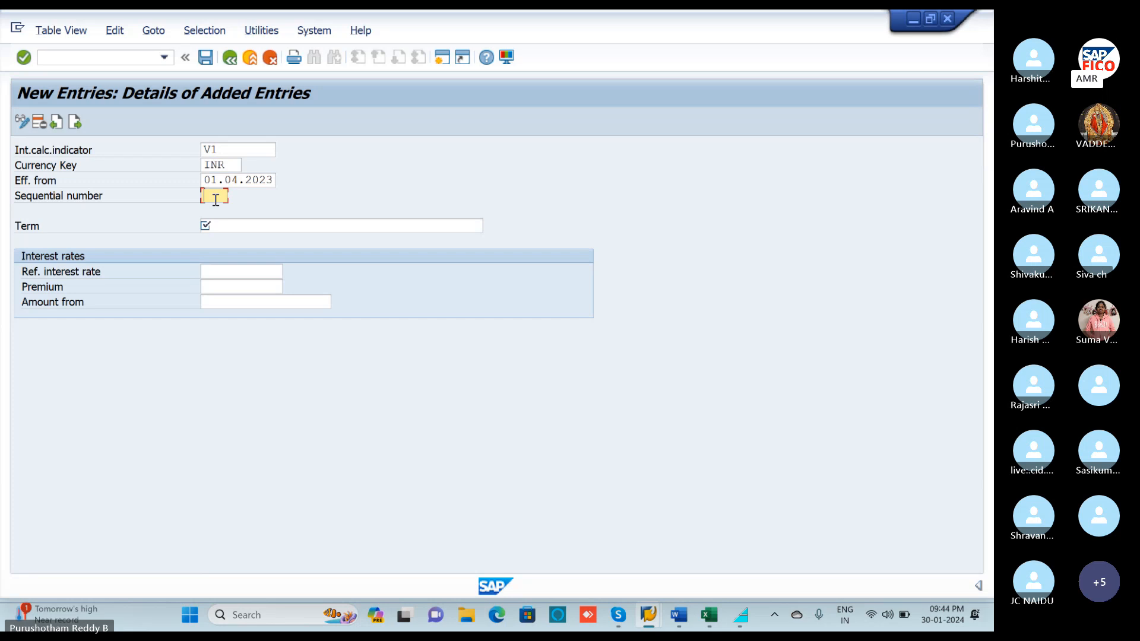
type("2")
Set the term to Debit interest: balance interest calc. with reference rate A2.
left_click(234, 226)
left_click(491, 226)
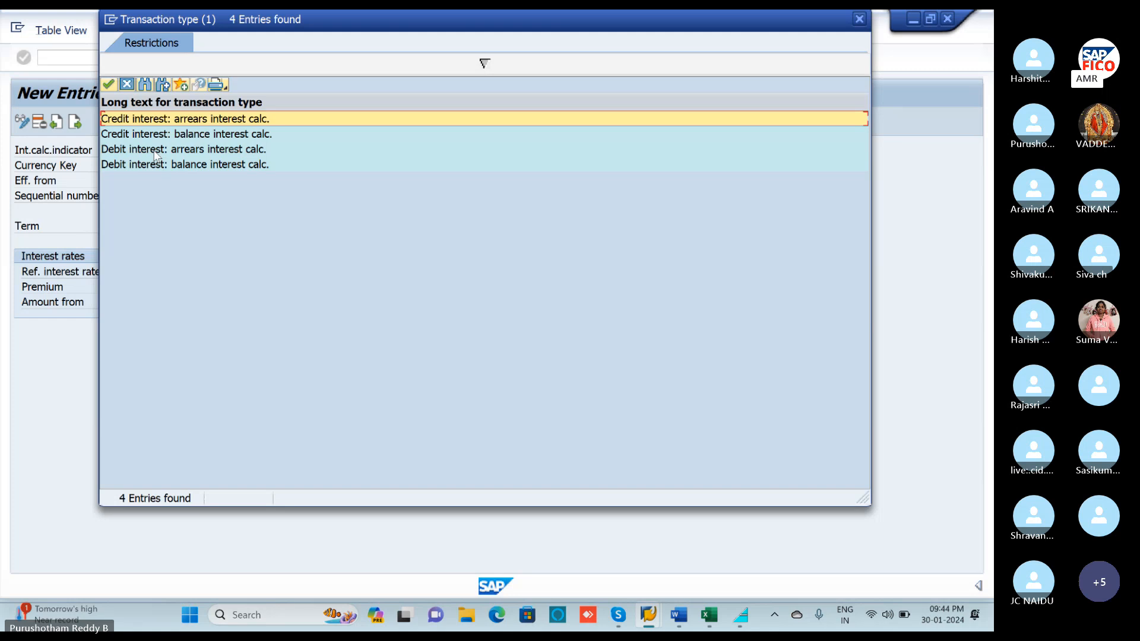
left_click(156, 165)
double_click(156, 166)
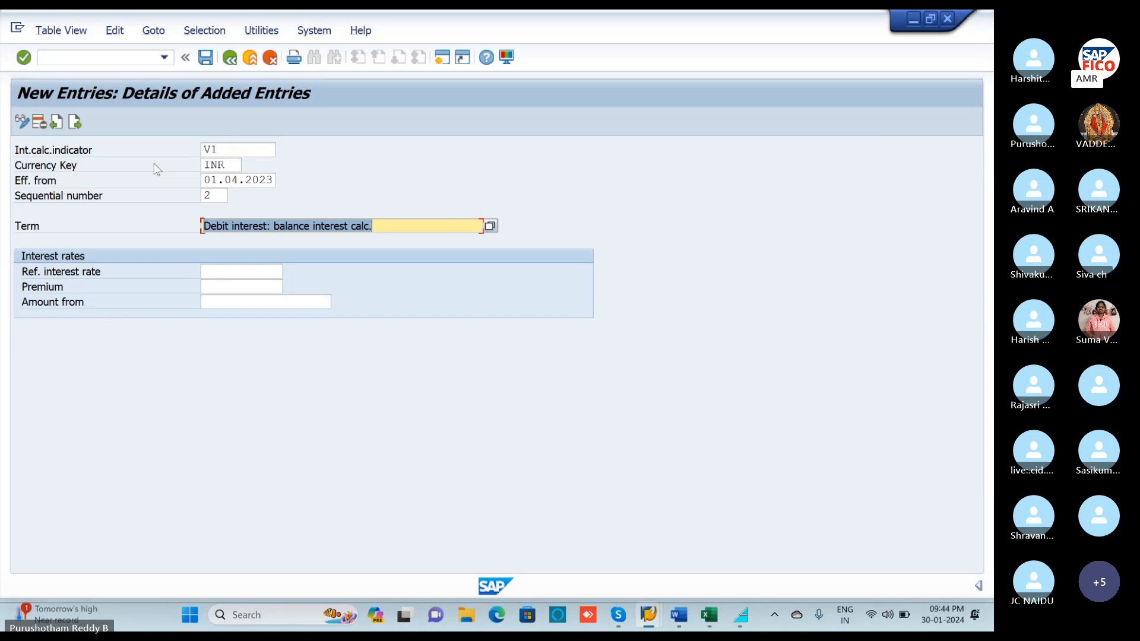
left_click(238, 270)
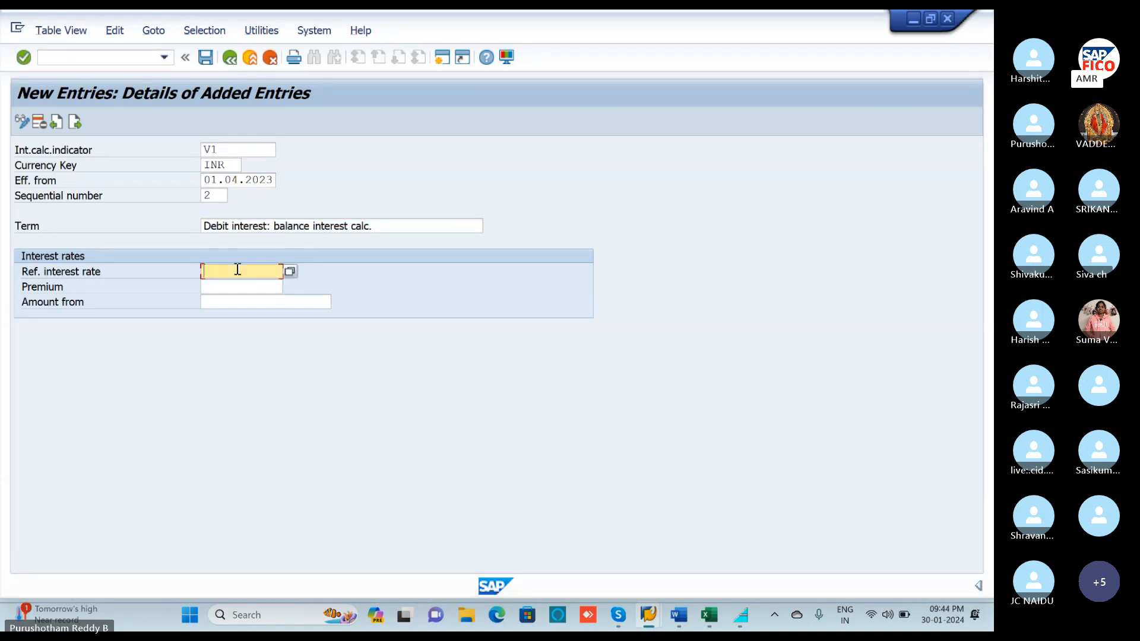
left_click(289, 272)
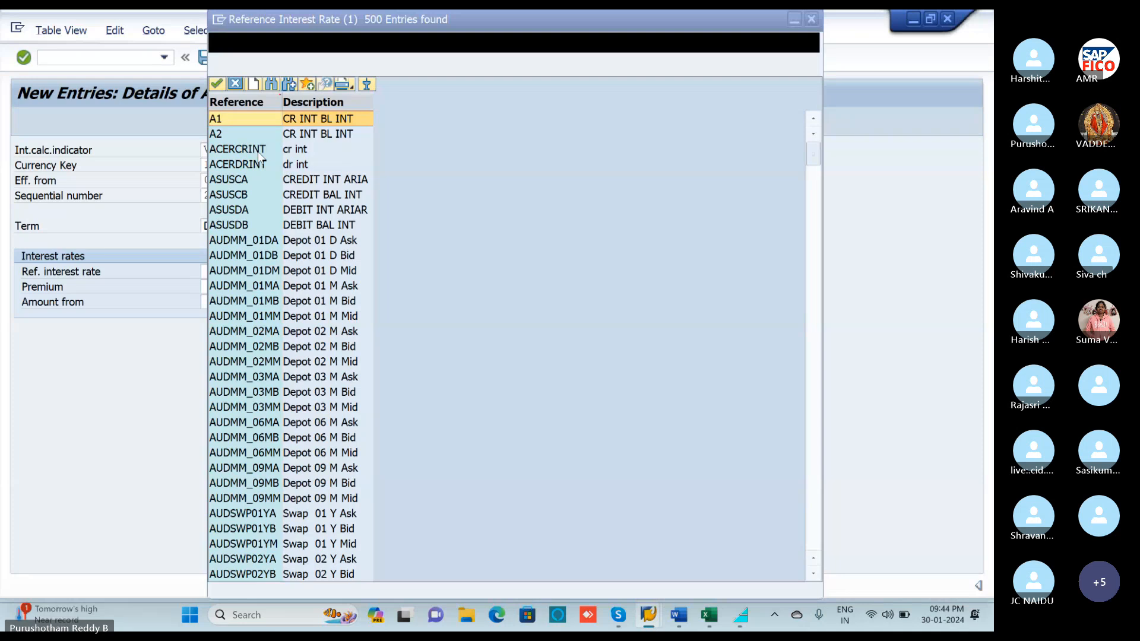
left_click(242, 135)
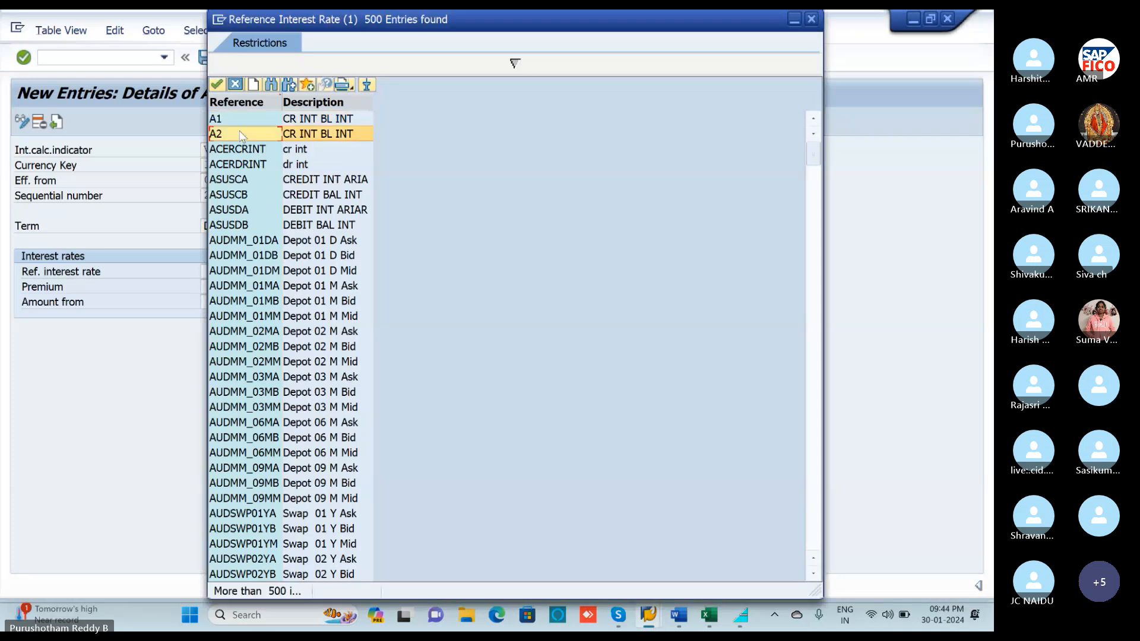
double_click(242, 135)
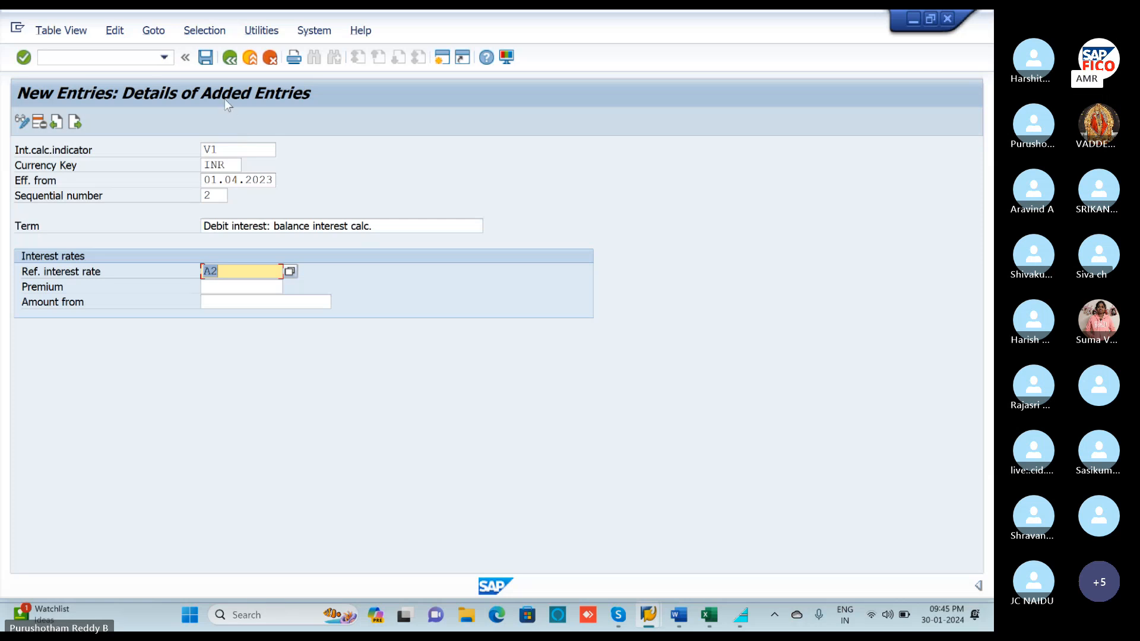
Save the V1 debit term under the customizing request and go back to the full time-dependent terms list.
left_click(206, 58)
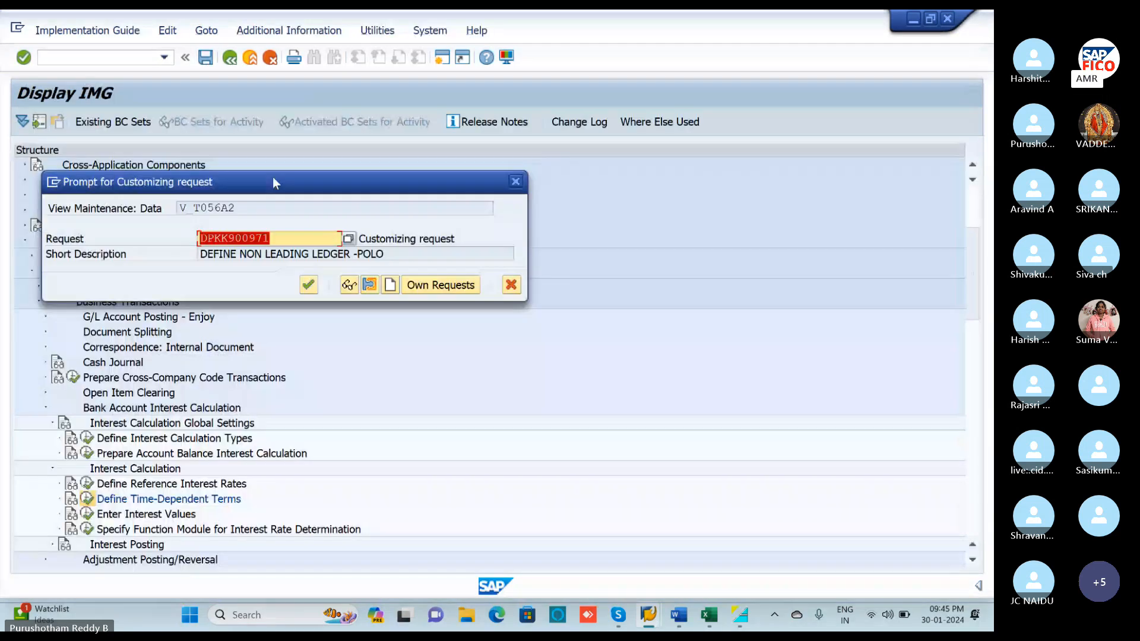
left_click(308, 286)
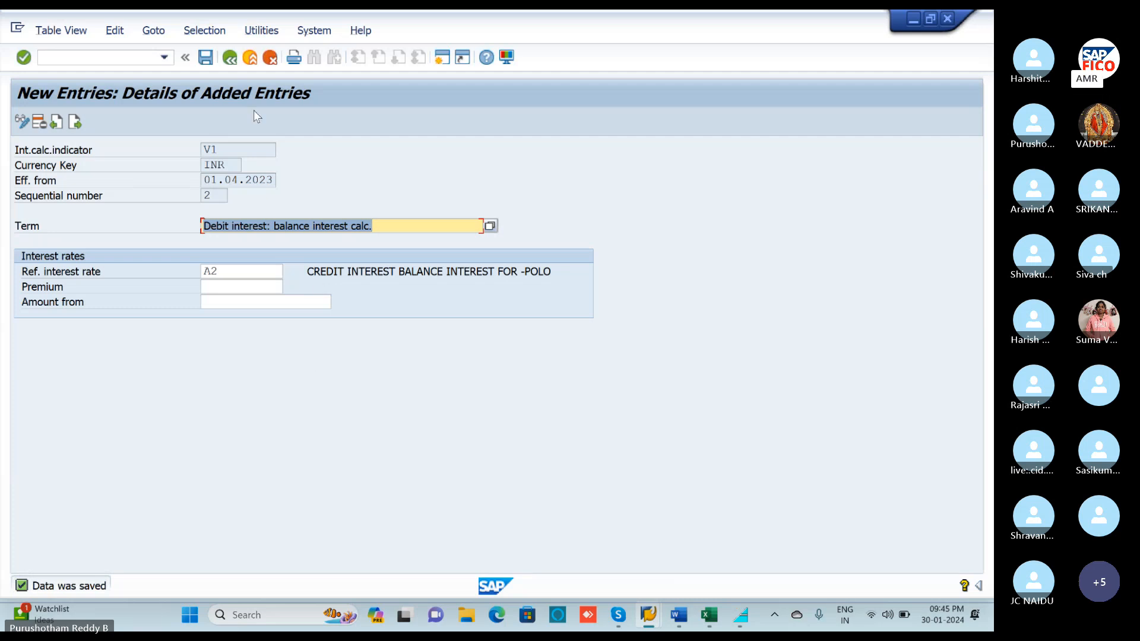
left_click(230, 57)
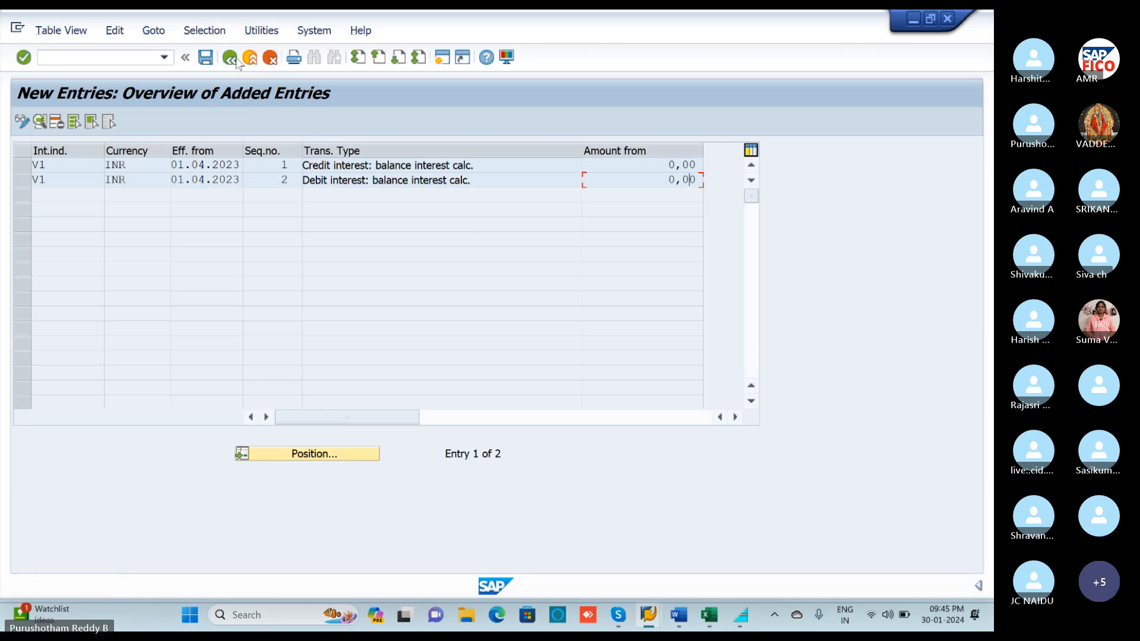
left_click(235, 60)
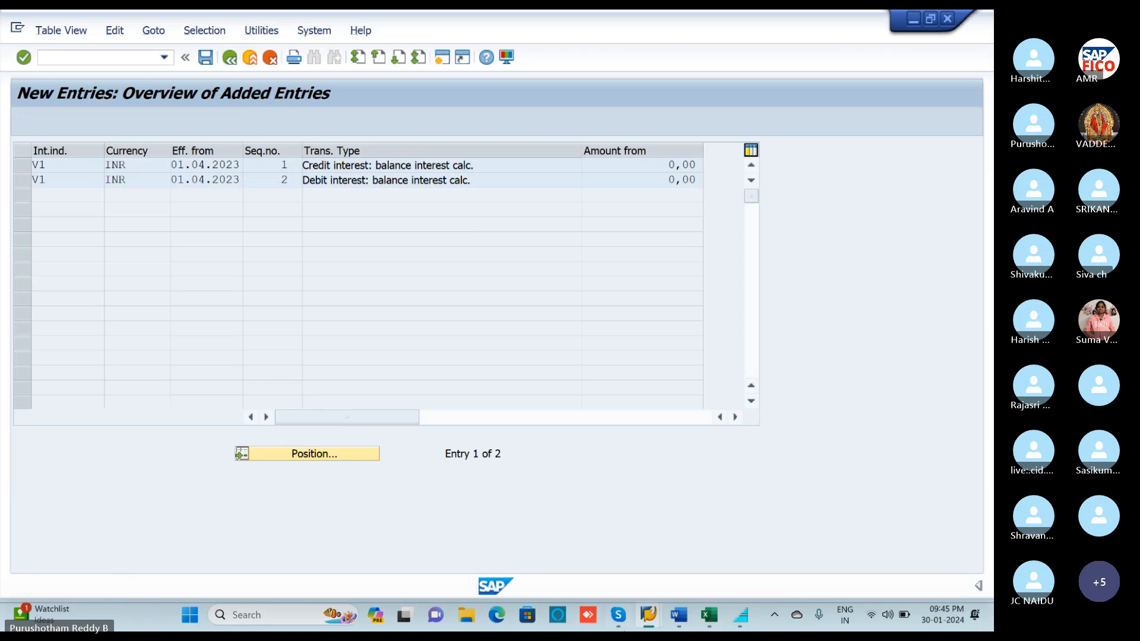
left_click(707, 616)
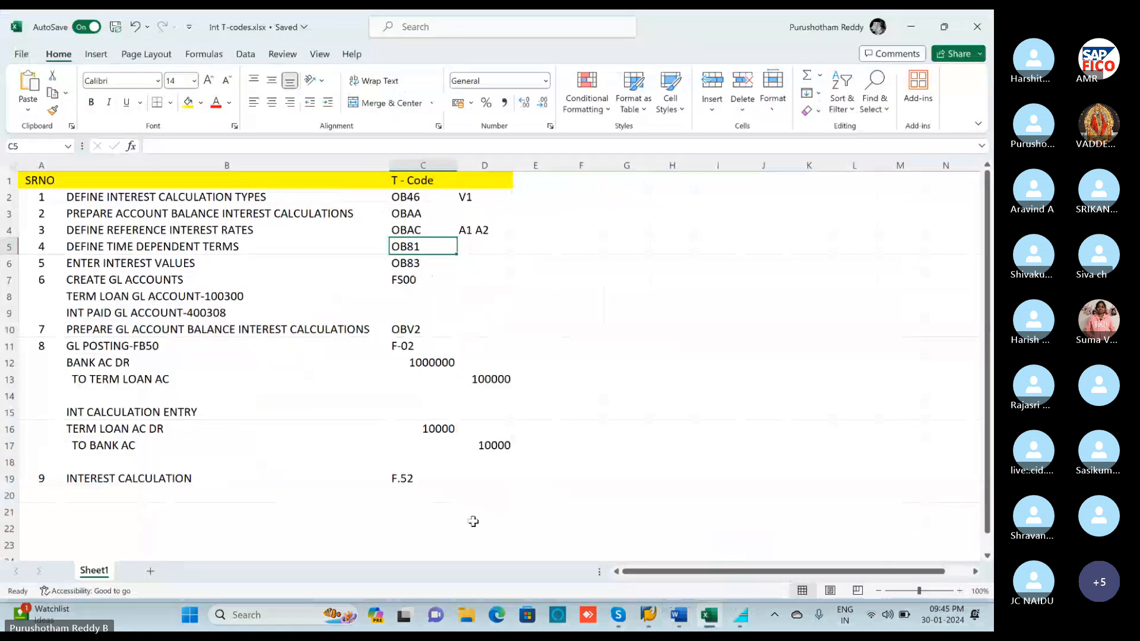
Check the next step in Int T-codes, cell B6 ENTER INTEREST VALUES (OB83), and minimise Excel.
left_click(313, 264)
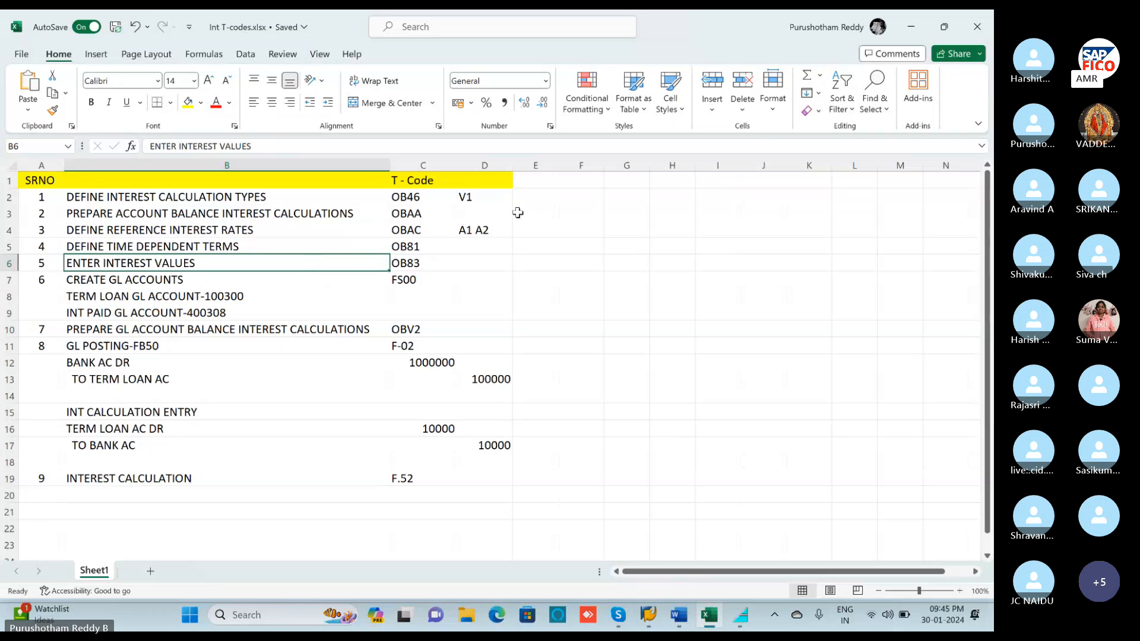
left_click(911, 27)
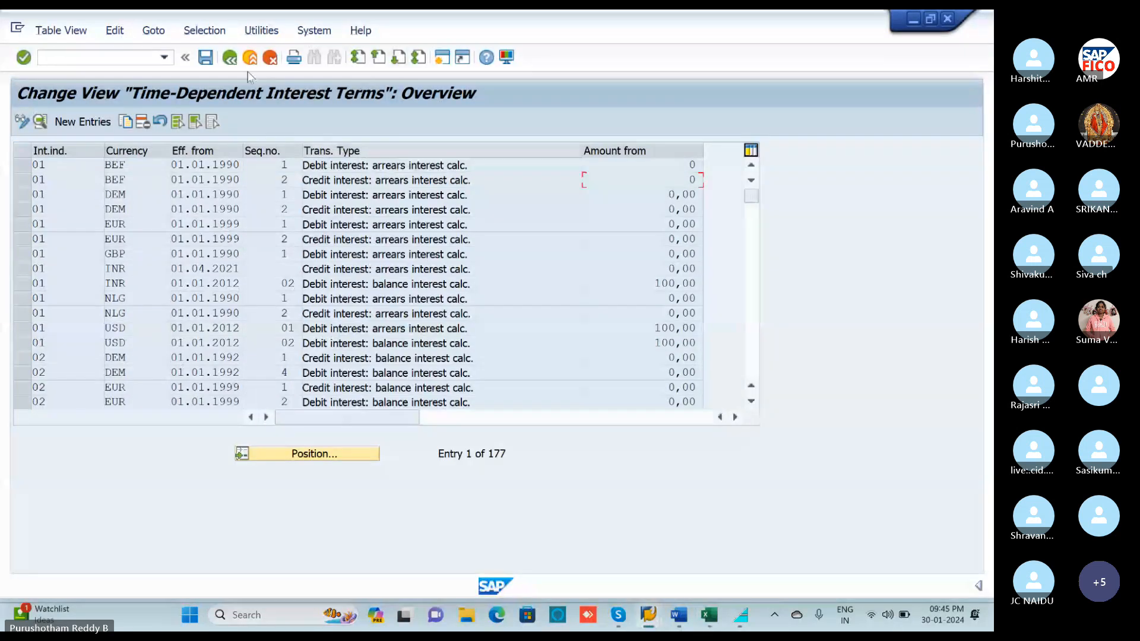
In Enter Interest Values, add a new entry for reference A1 at 12 from 01.04.2023.
left_click(235, 59)
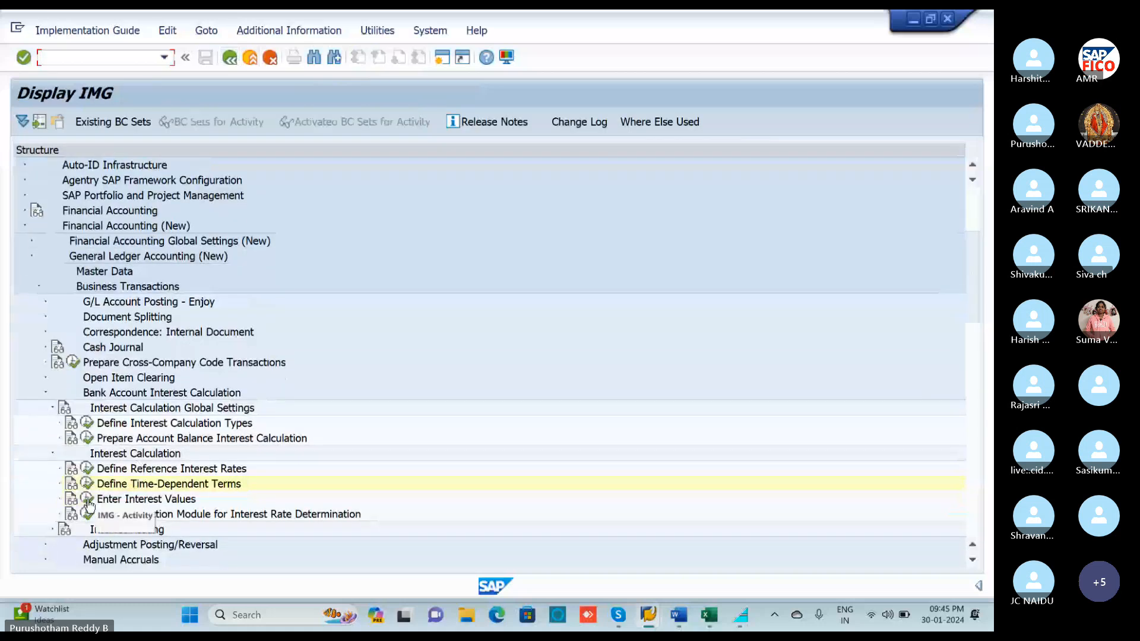
left_click(87, 499)
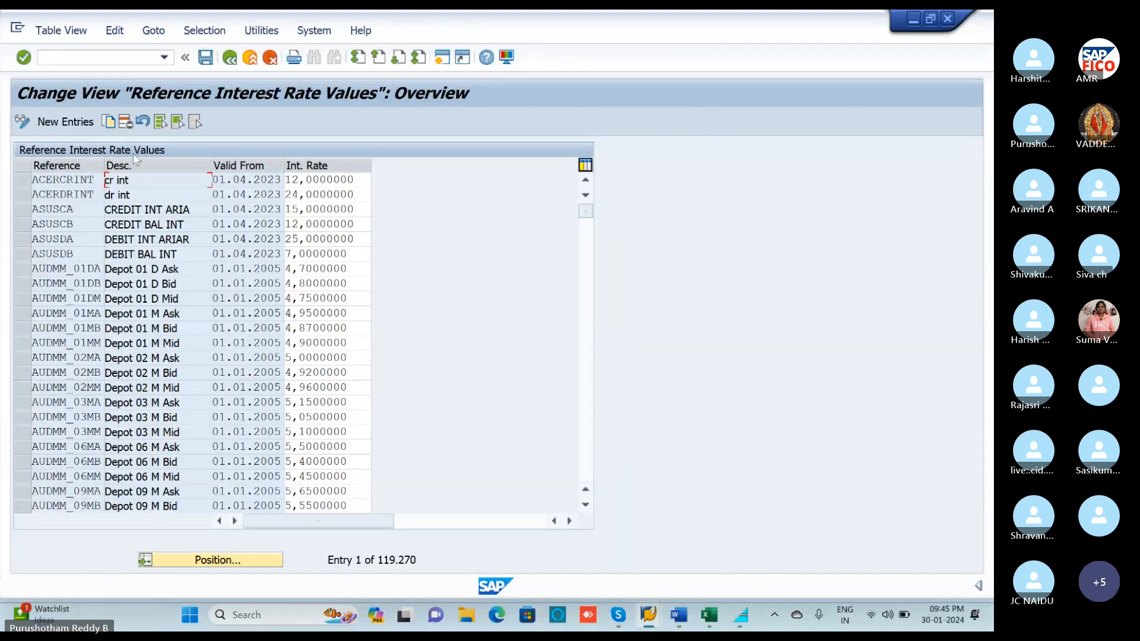
left_click(84, 123)
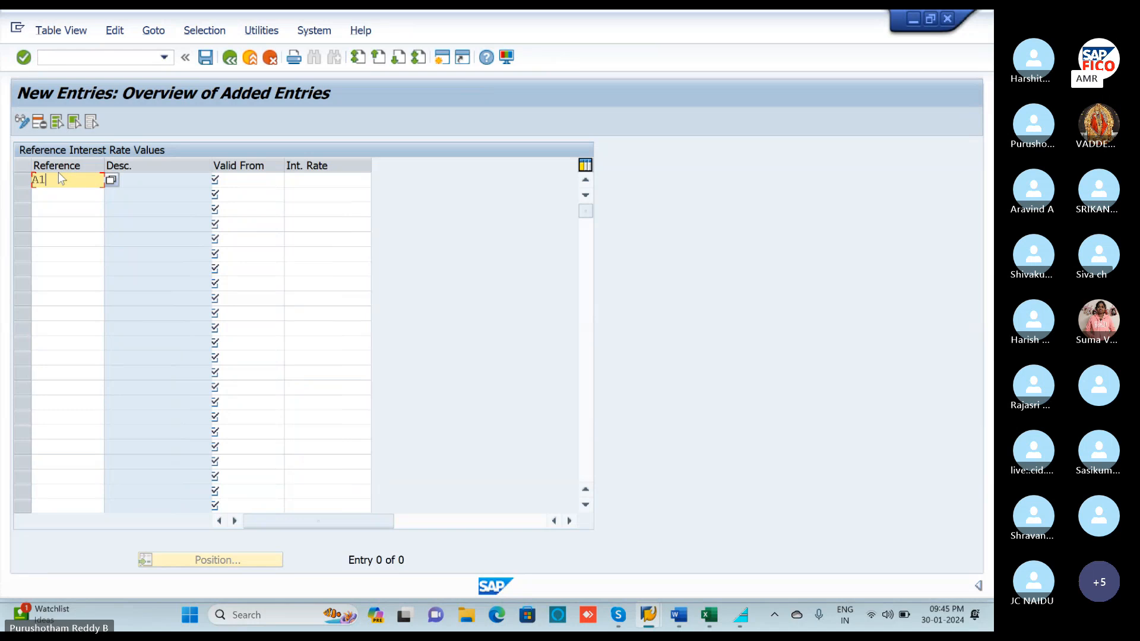
left_click(229, 179)
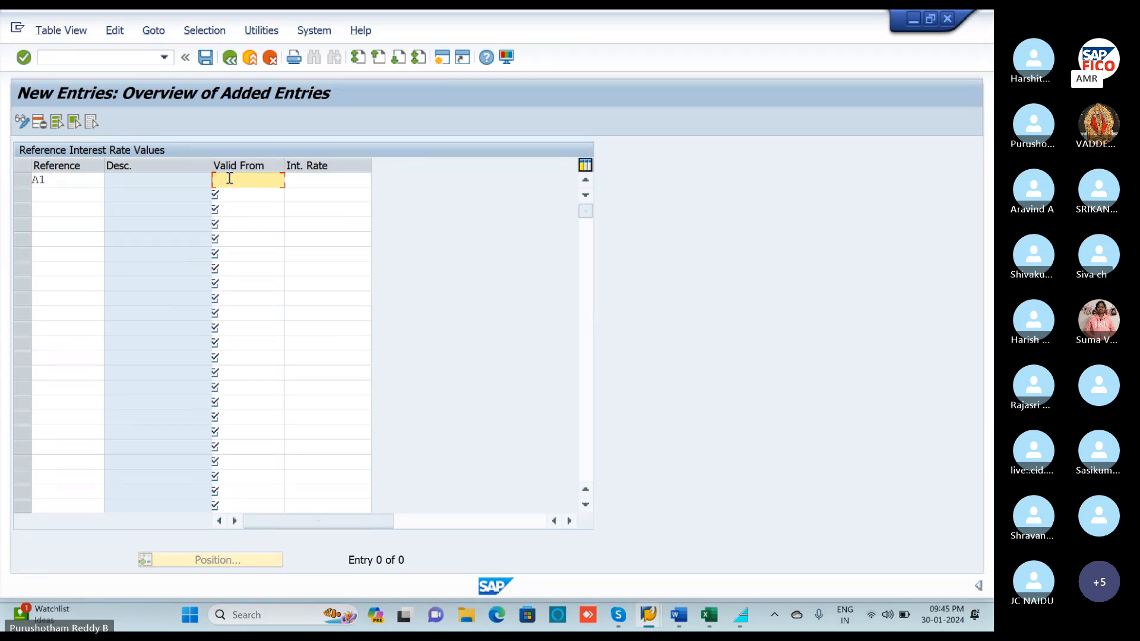
type("0110")
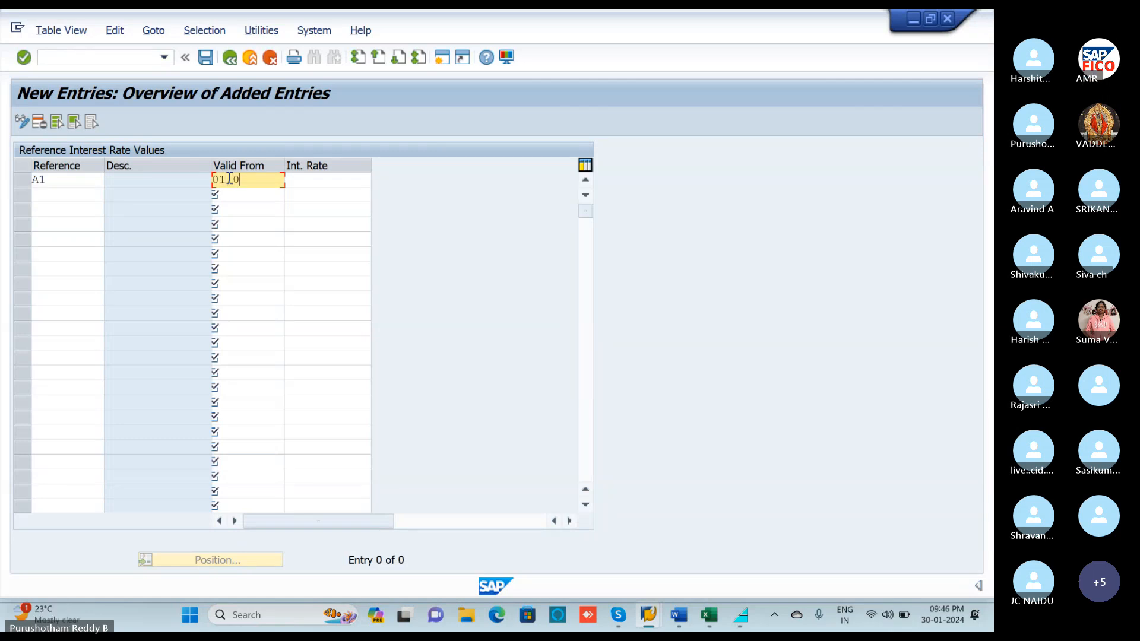
type("4.2023")
left_click(299, 178)
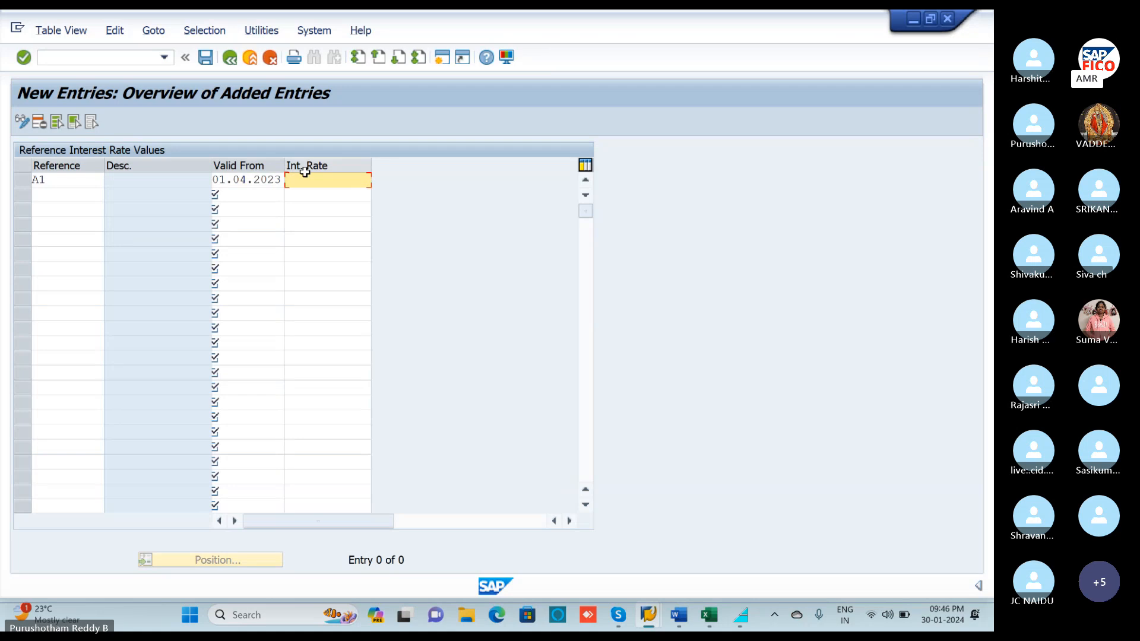
type("12")
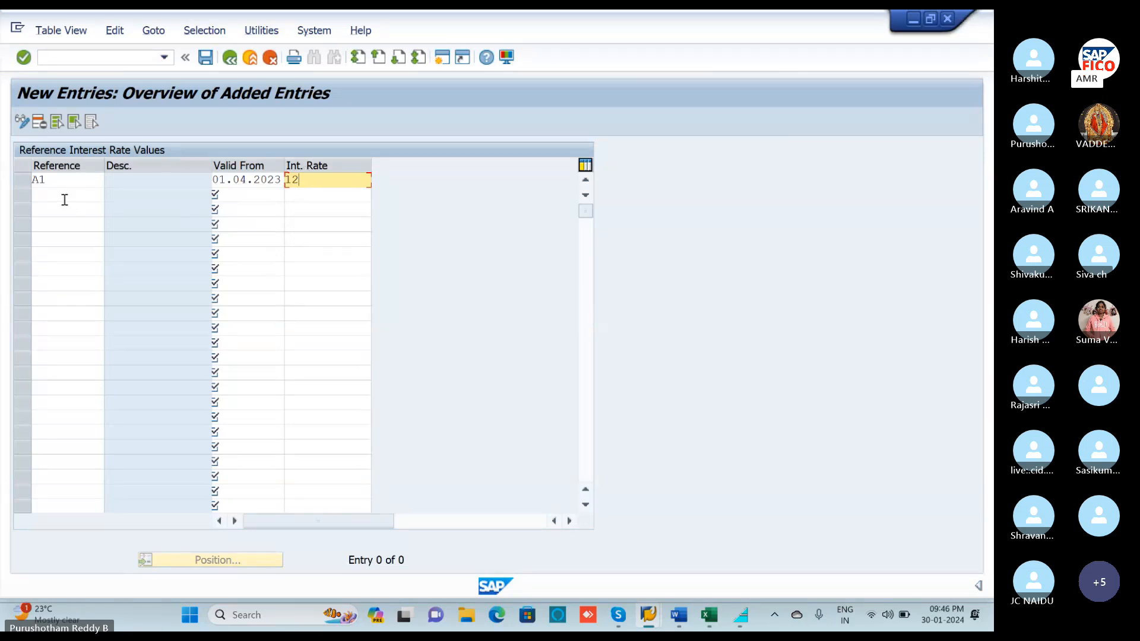
Add reference A2 at 10 from 01.04.2024 and save both values under the customizing request.
left_click(63, 194)
type("A2")
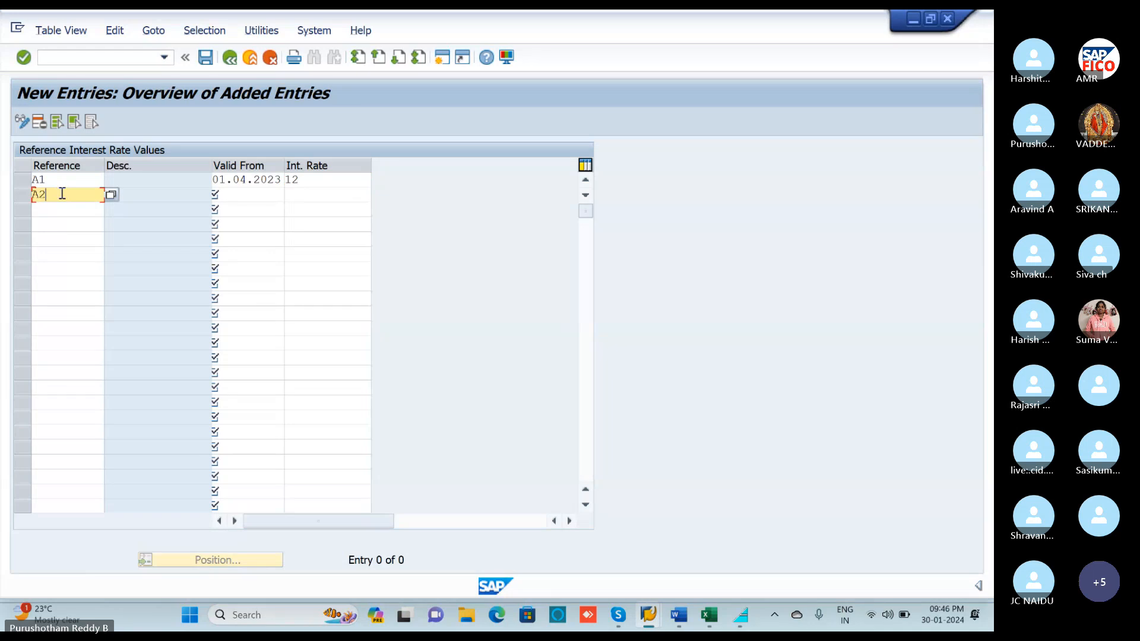
left_click(230, 195)
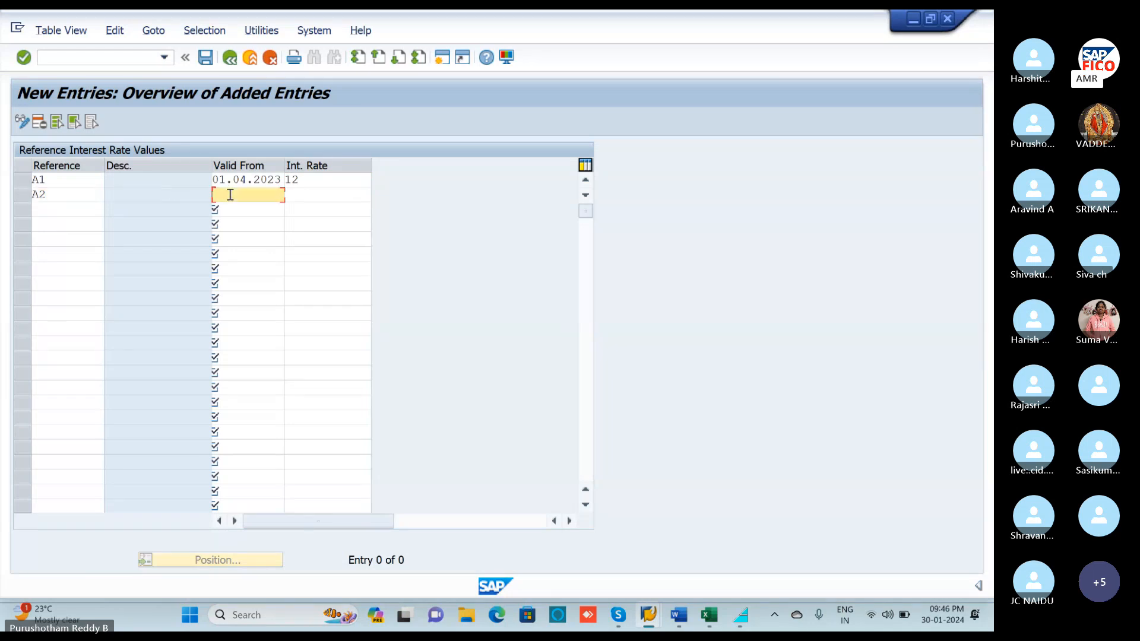
type("01.04.2024")
left_click(297, 195)
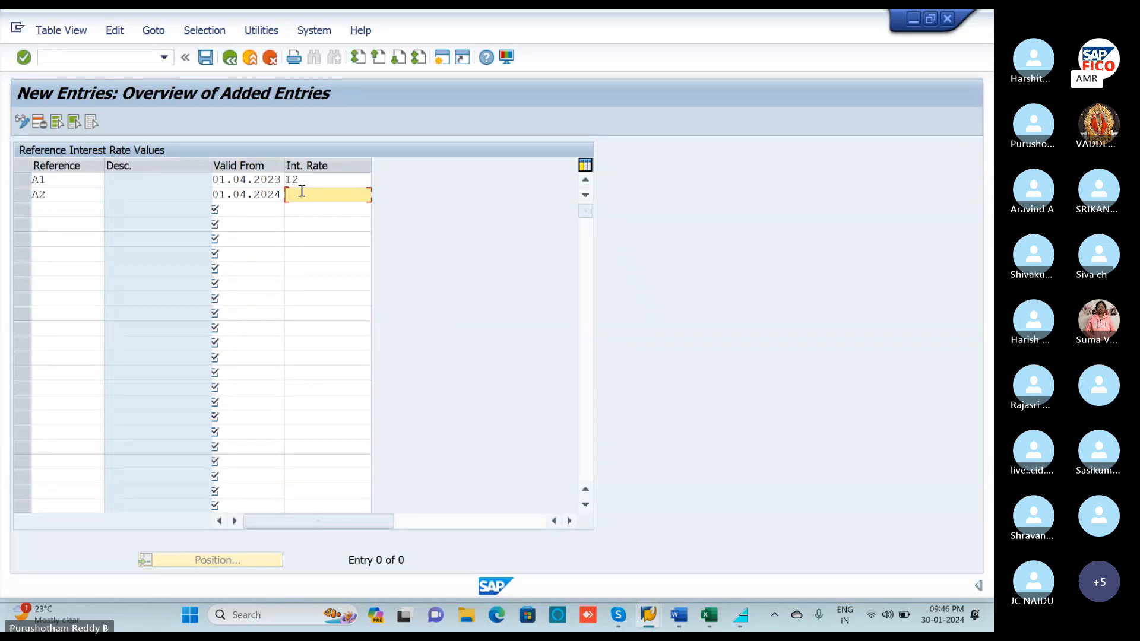
type("10")
left_click(206, 58)
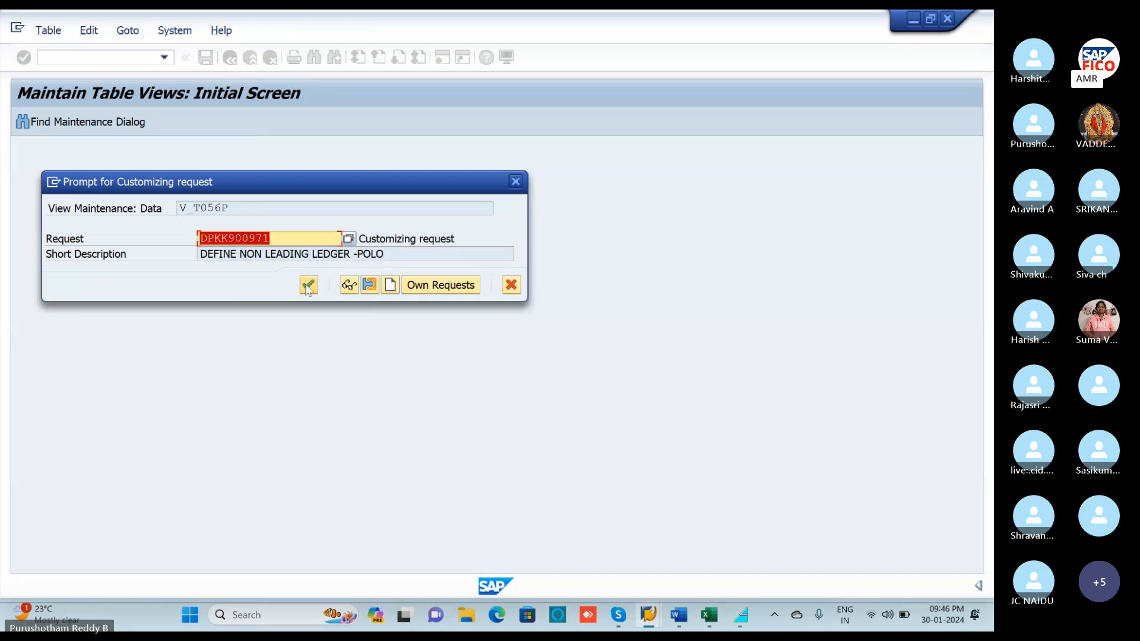
left_click(308, 286)
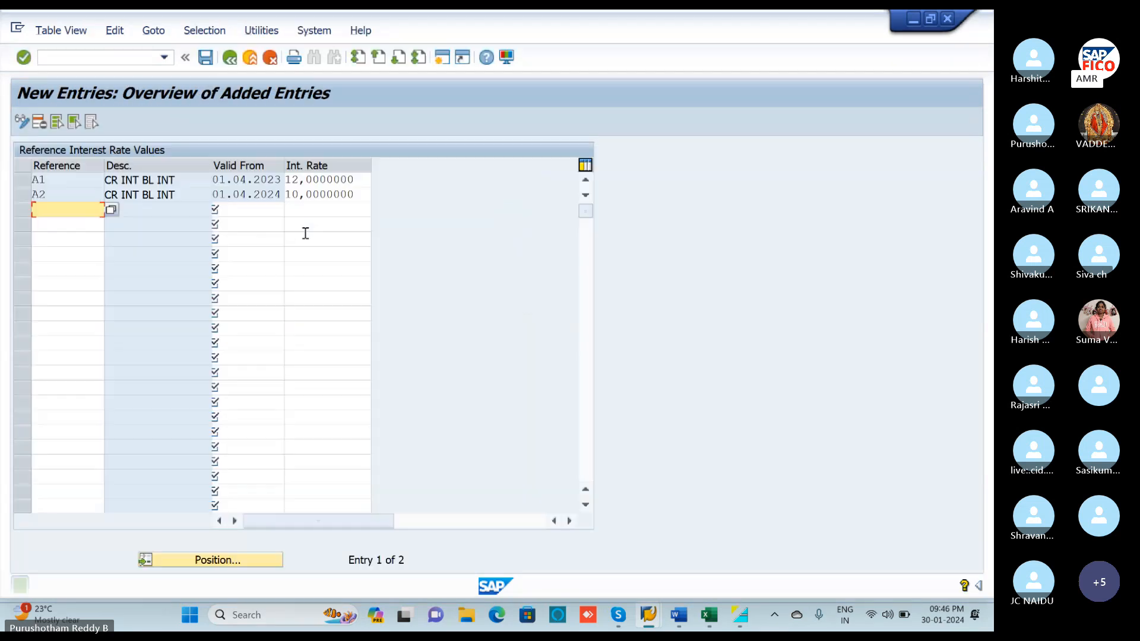
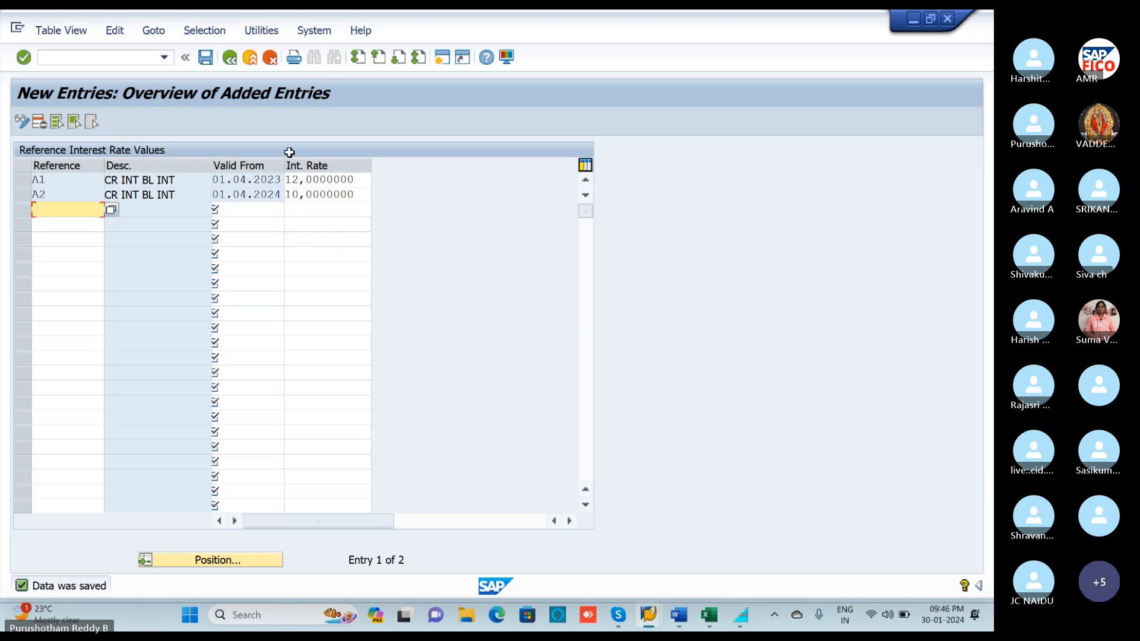
Save the A1 and A2 reference interest values and back out to the Display IMG tree.
left_click(207, 62)
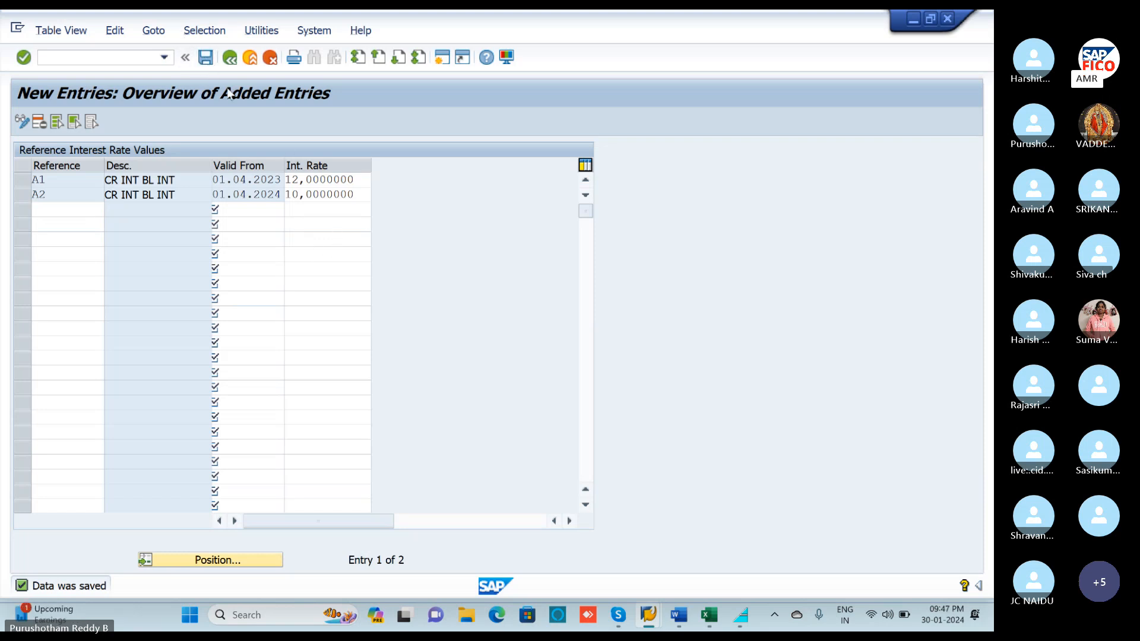
key("ctrl+s")
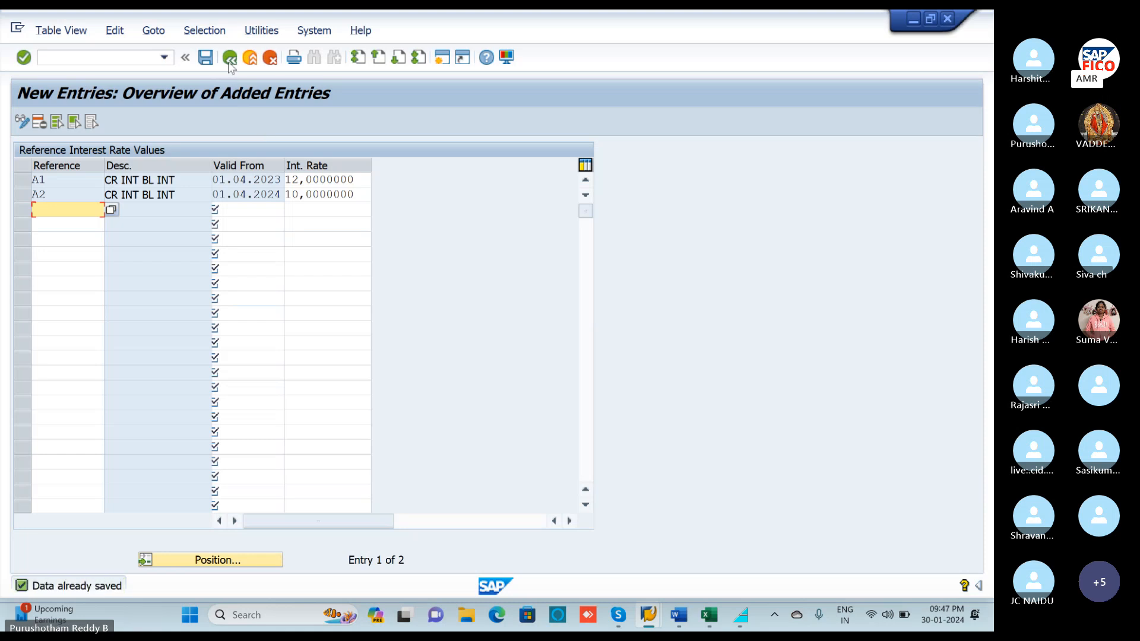
left_click(229, 60)
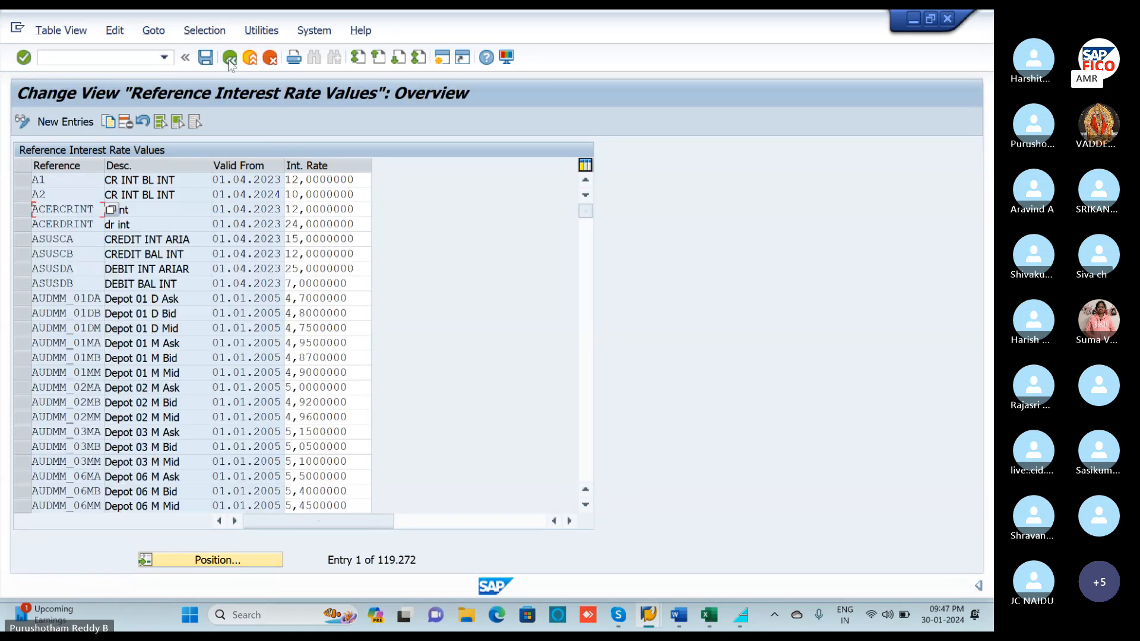
left_click(229, 59)
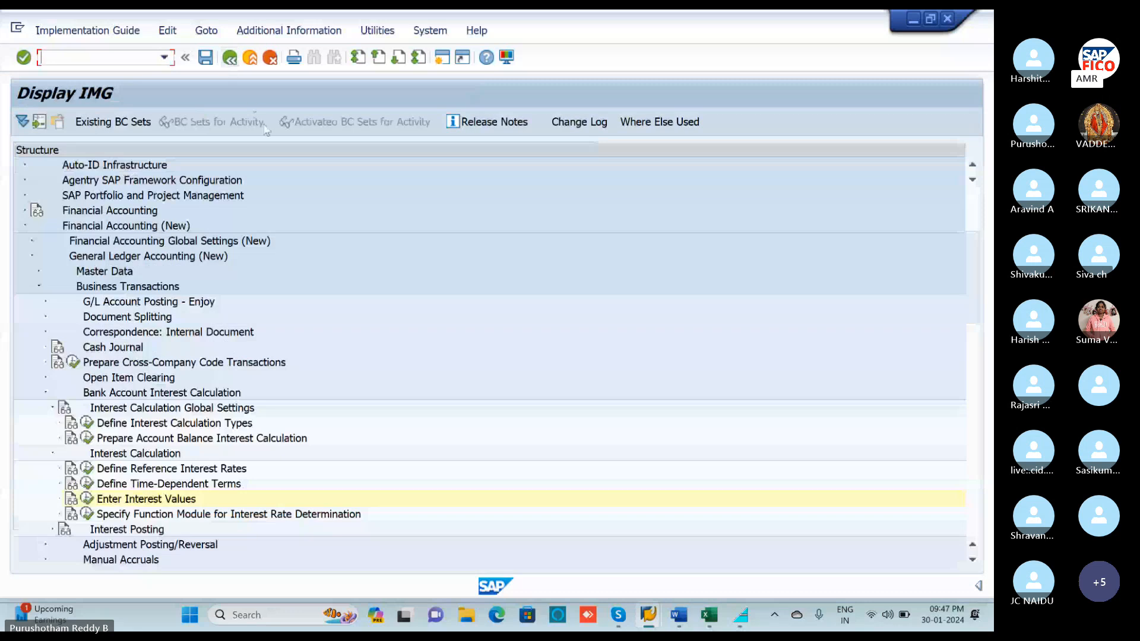
left_click(708, 618)
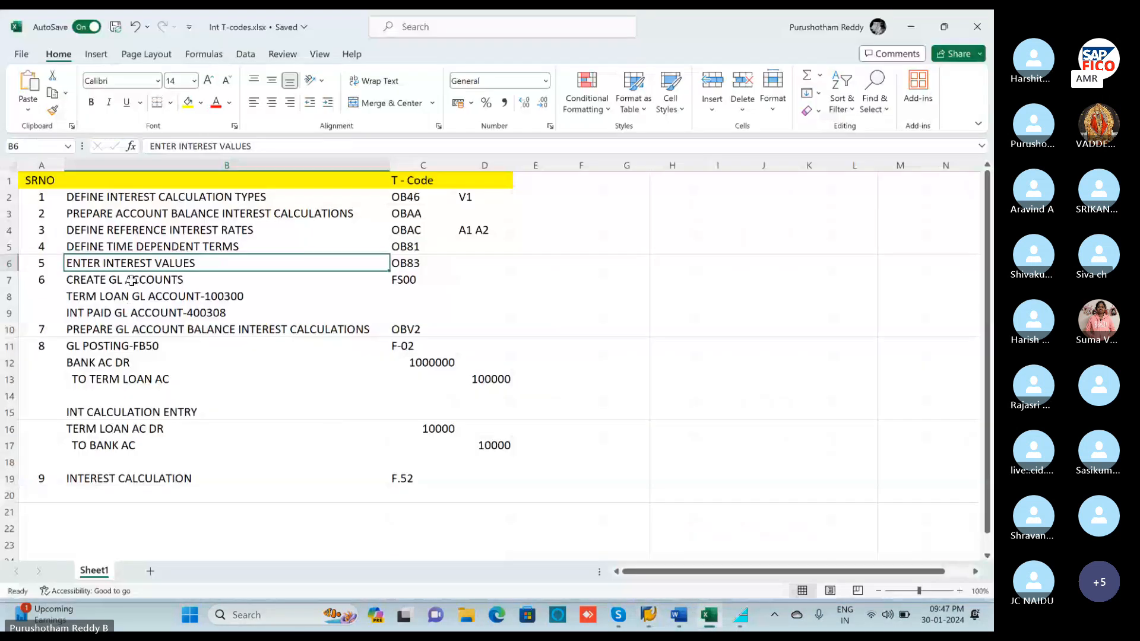
Check cell B7 CREATE GL ACCOUNTS in the Int T-codes sheet, then minimise Excel.
left_click(131, 281)
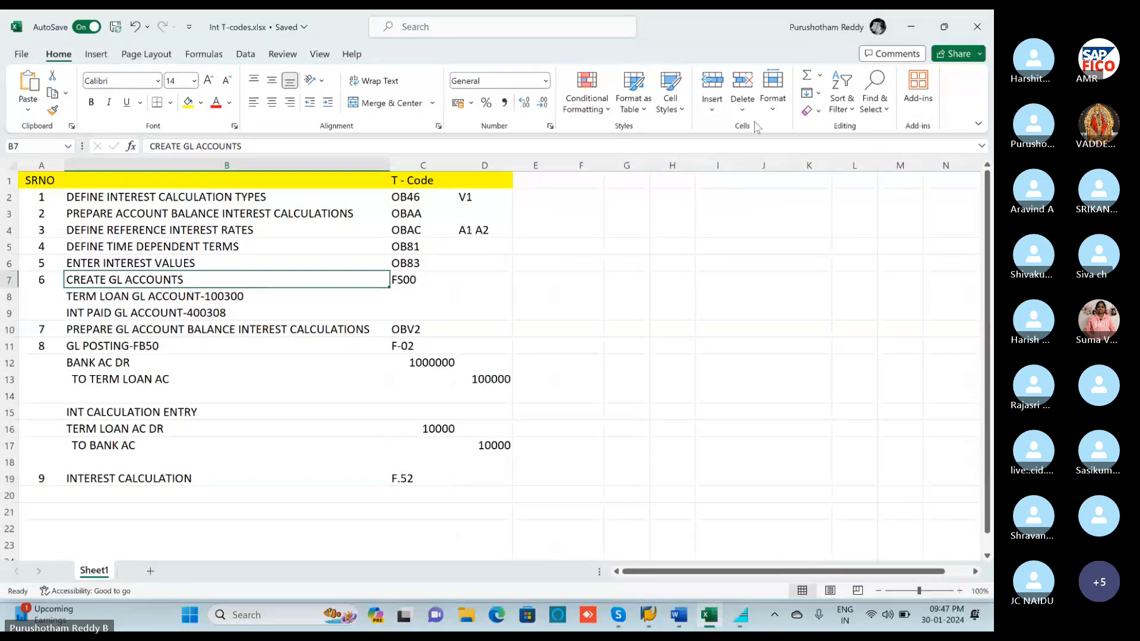
left_click(909, 30)
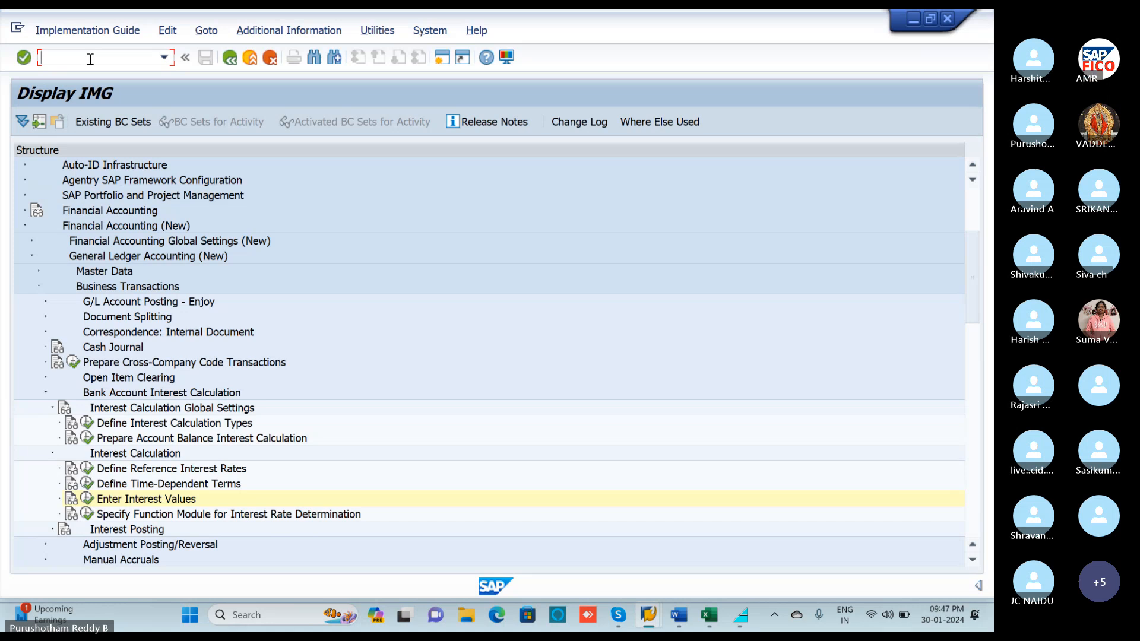
Open G/L account groups with /NOBD4 and try positioning the list on chart POO.
type("/NOB")
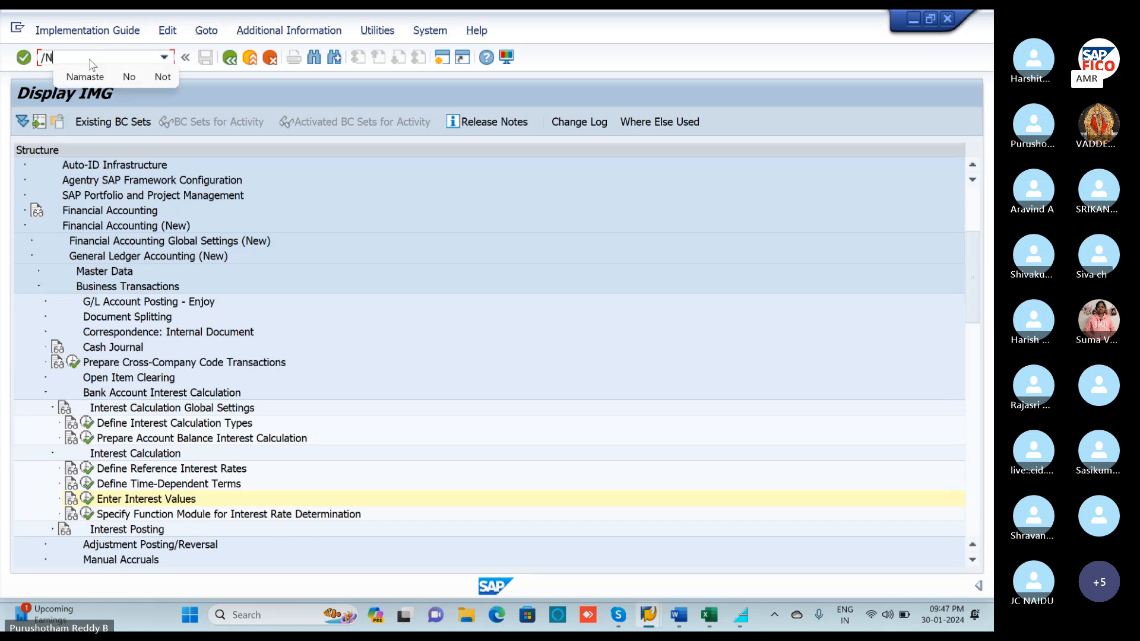
type("4")
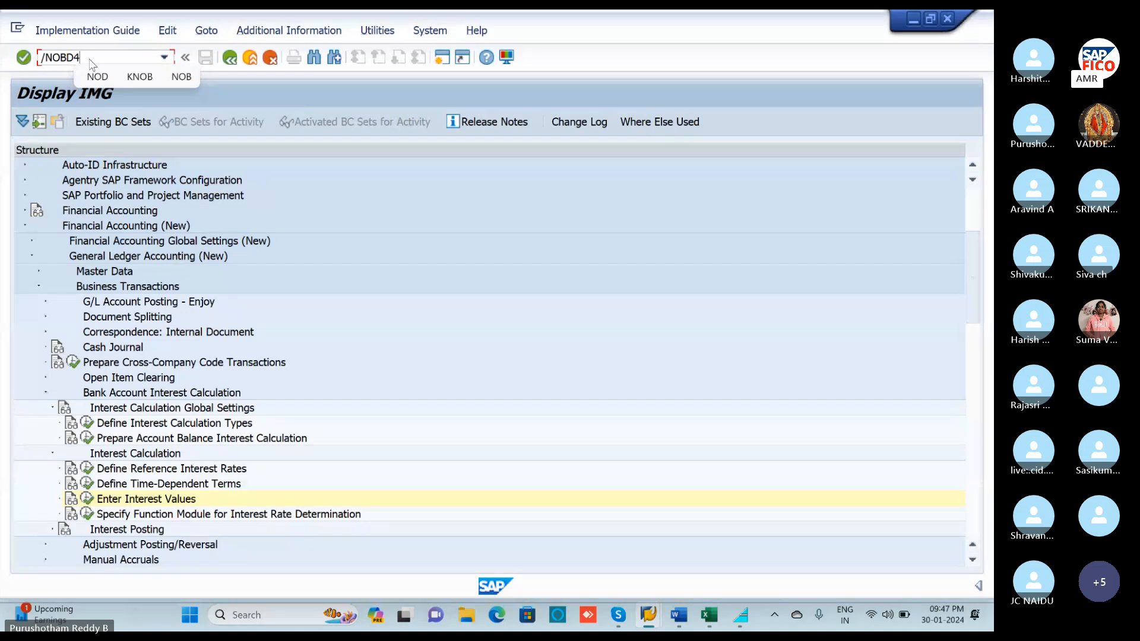
key("Return")
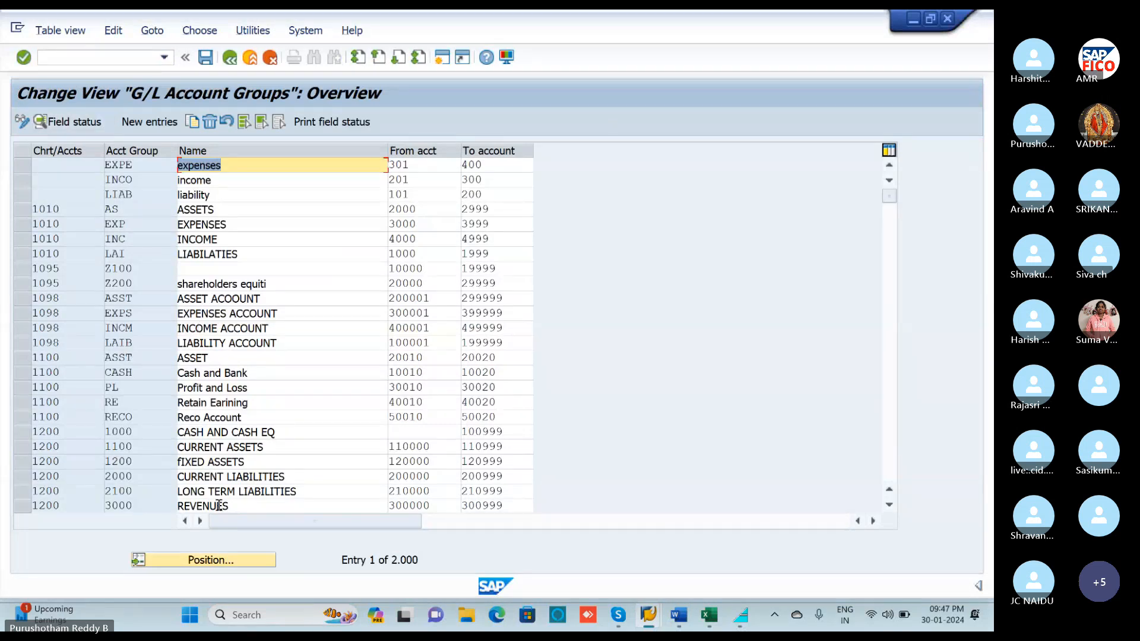
left_click(214, 561)
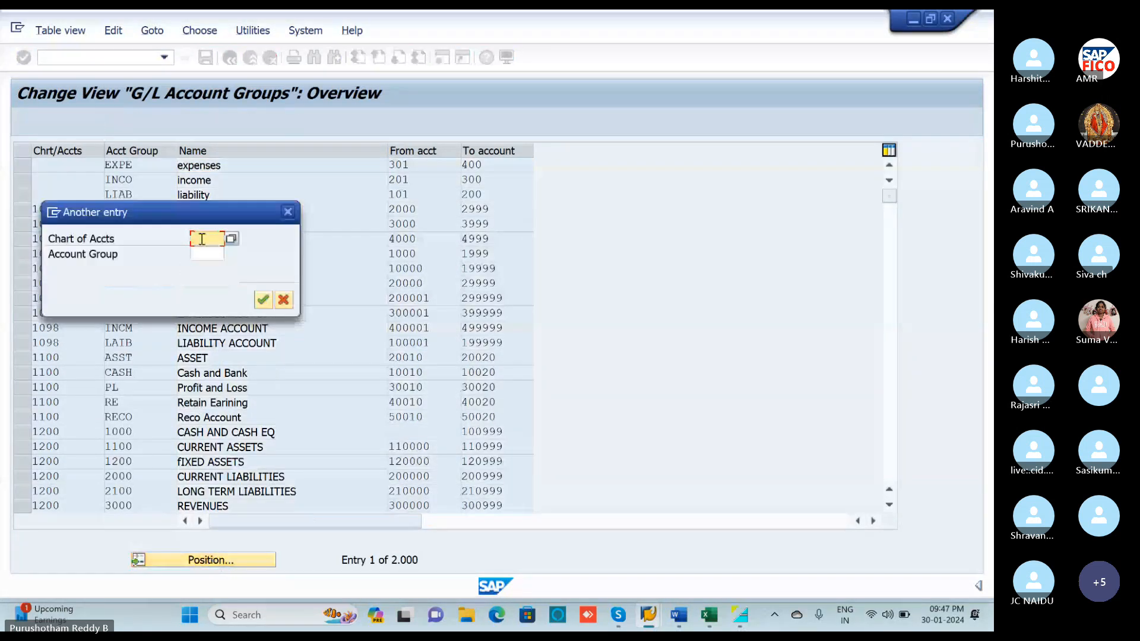
type("P")
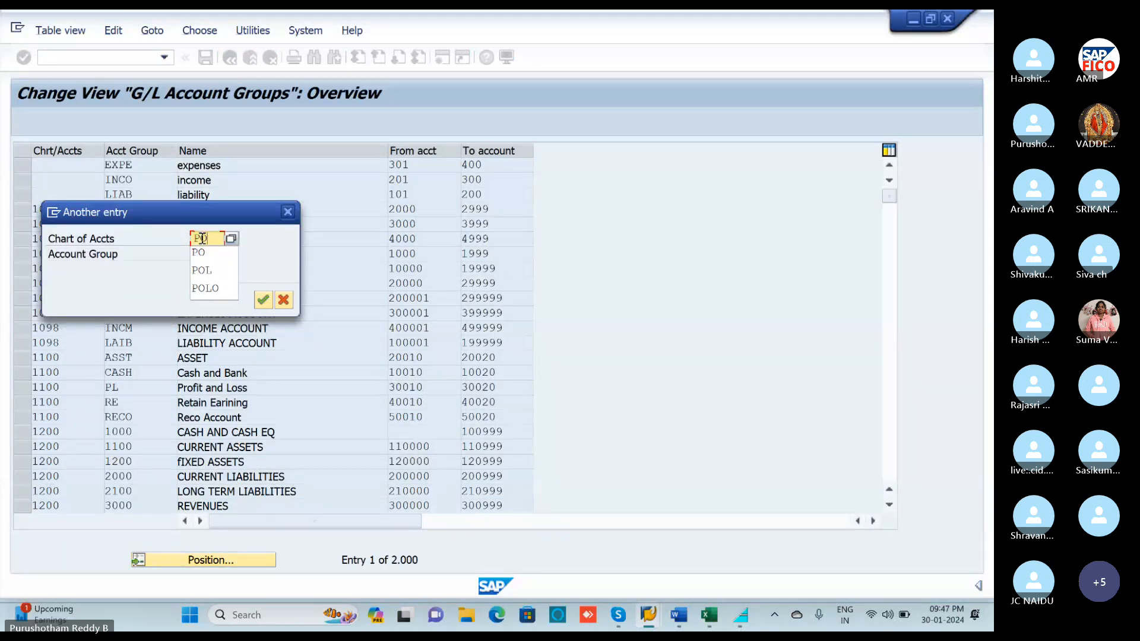
type("OOP")
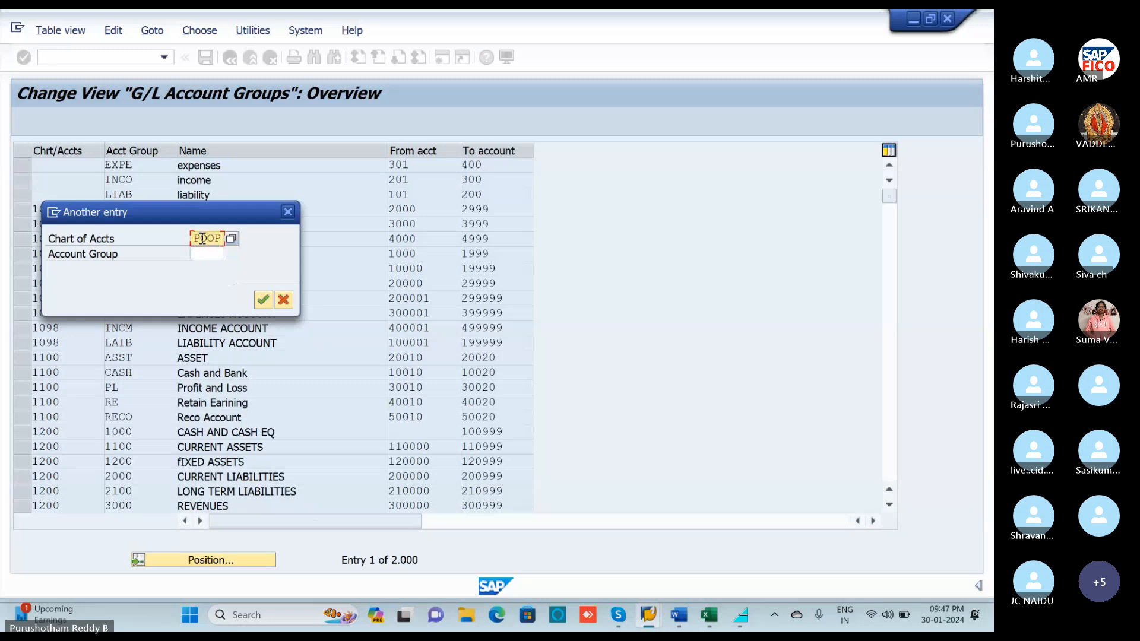
left_click(262, 300)
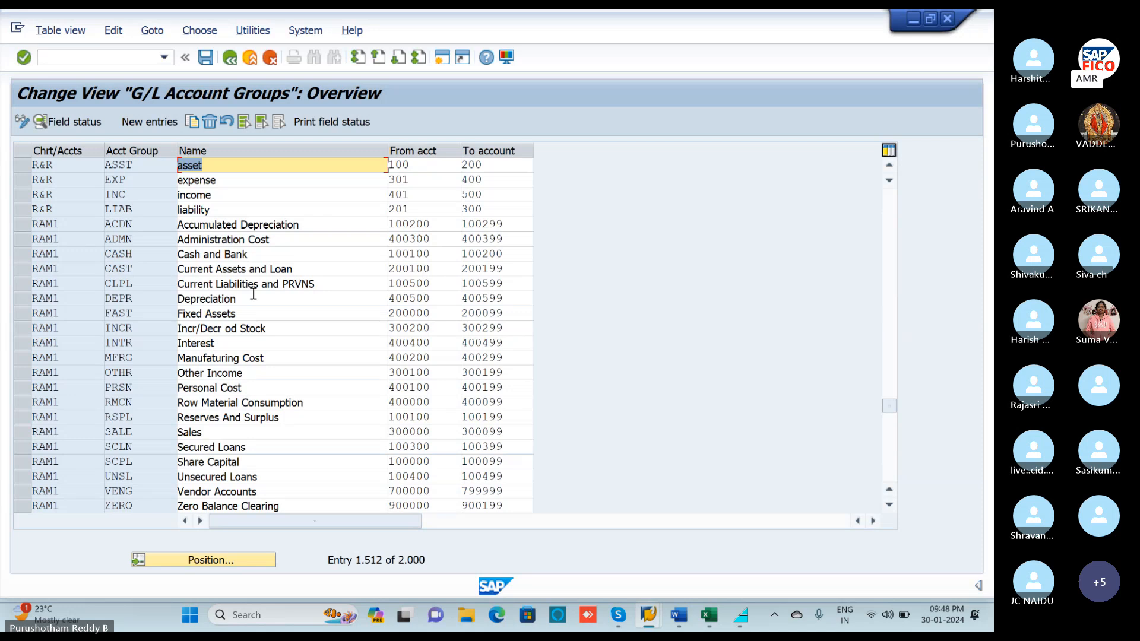
Position on chart POOC and mark the SECURED LOANS GROUP row (100300–100390).
left_click(208, 562)
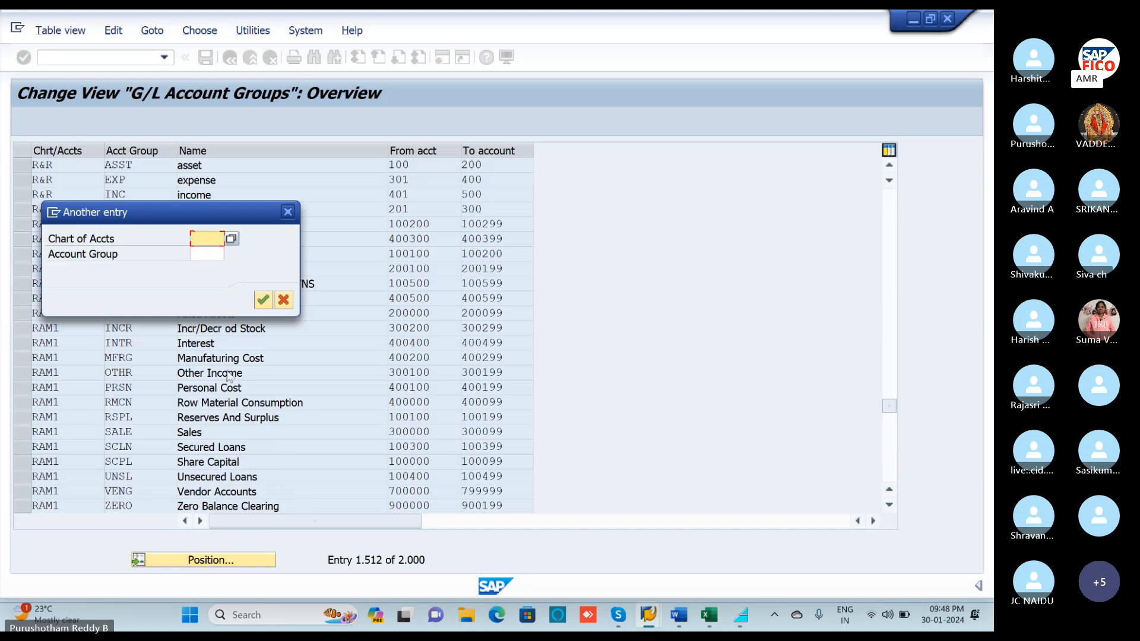
type("POOC")
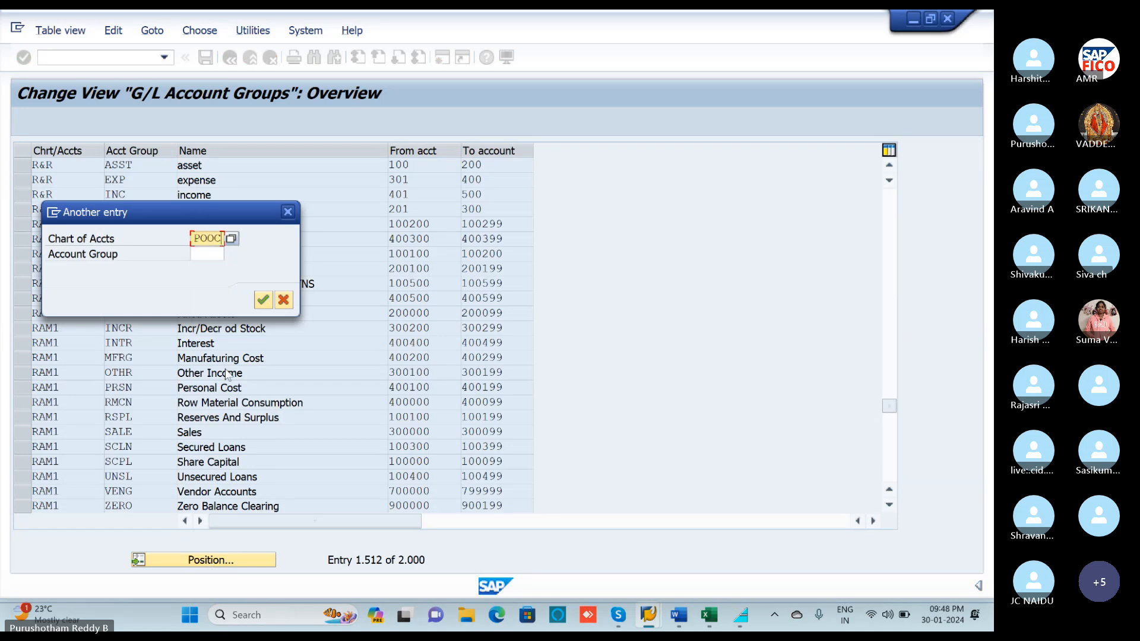
key("Return")
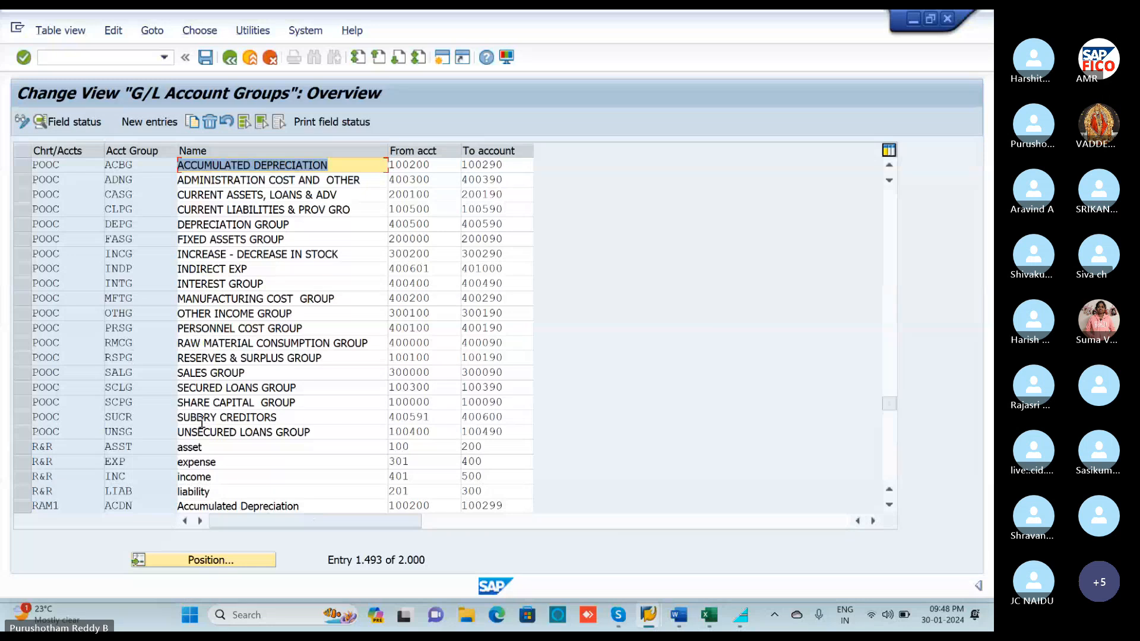
left_click(199, 387)
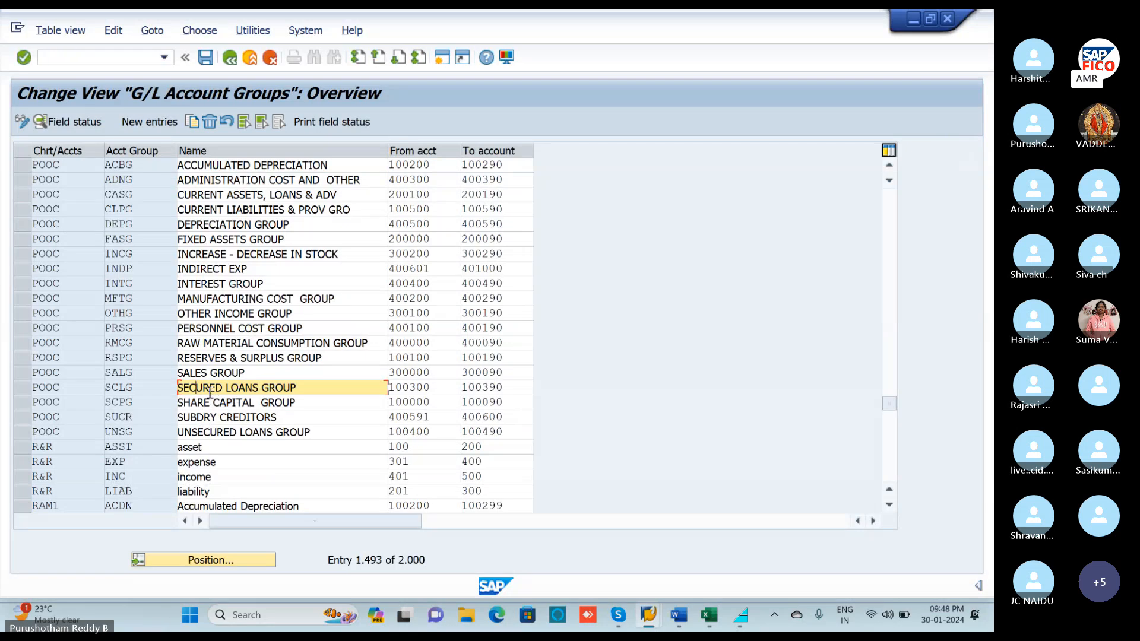
left_click(24, 389)
left_click(95, 57)
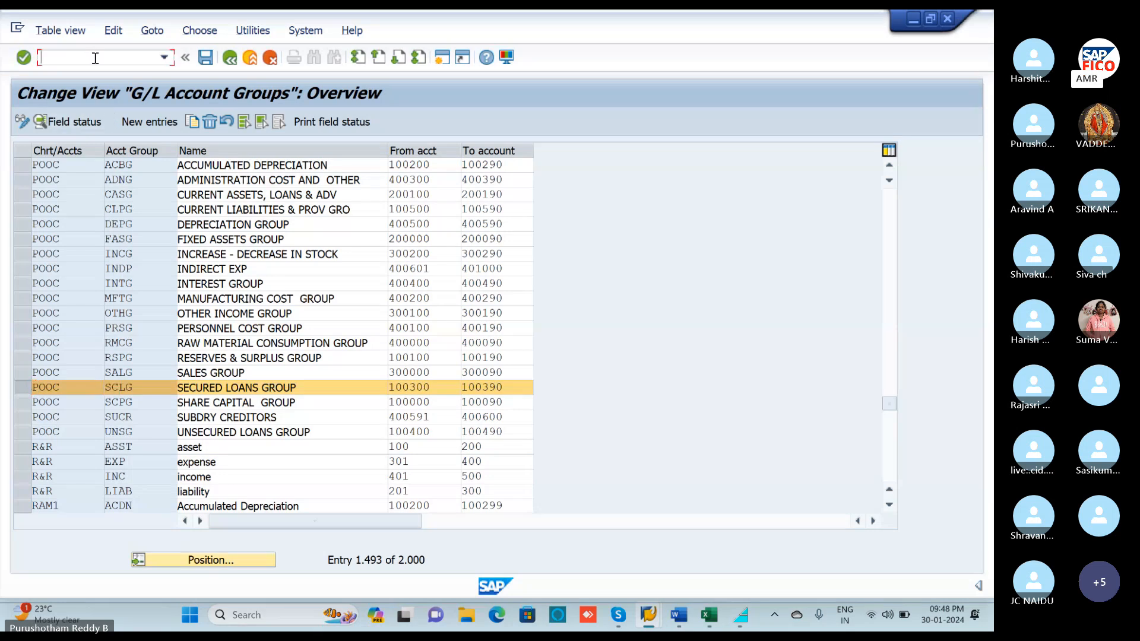
type("/N")
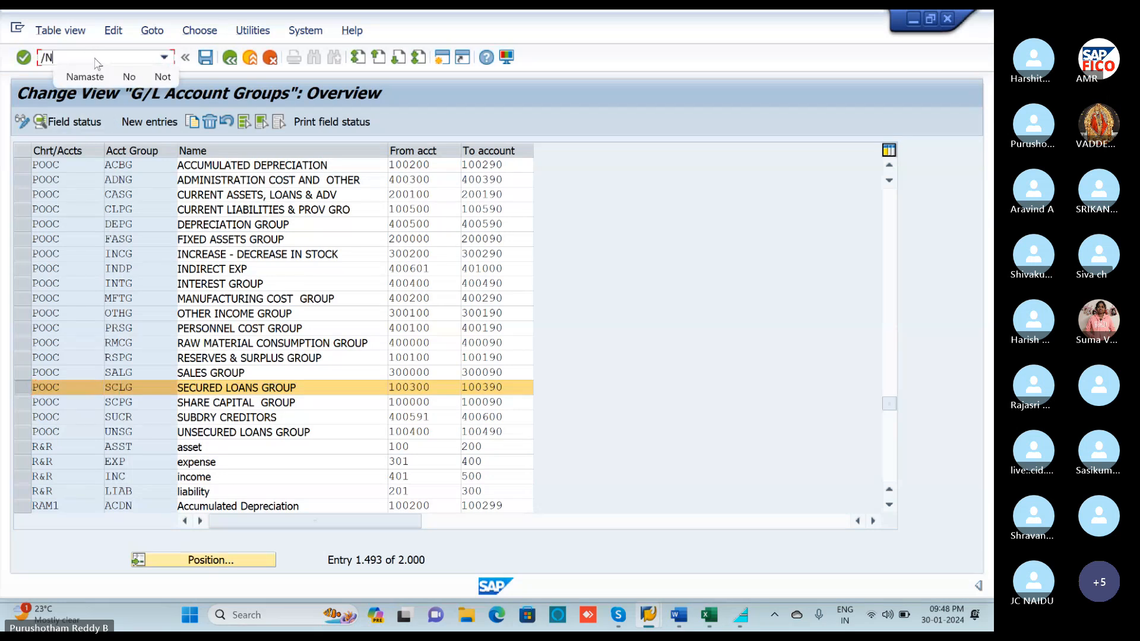
type("FS00")
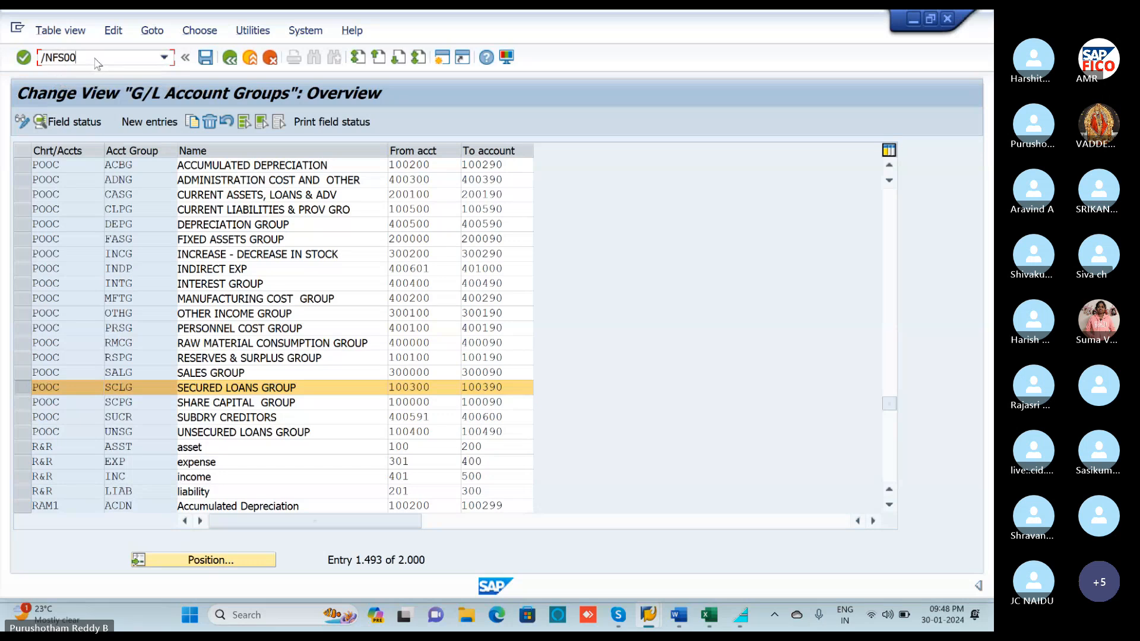
In FS00, start creating G/L account 100300 for company code POLO.
key("Return")
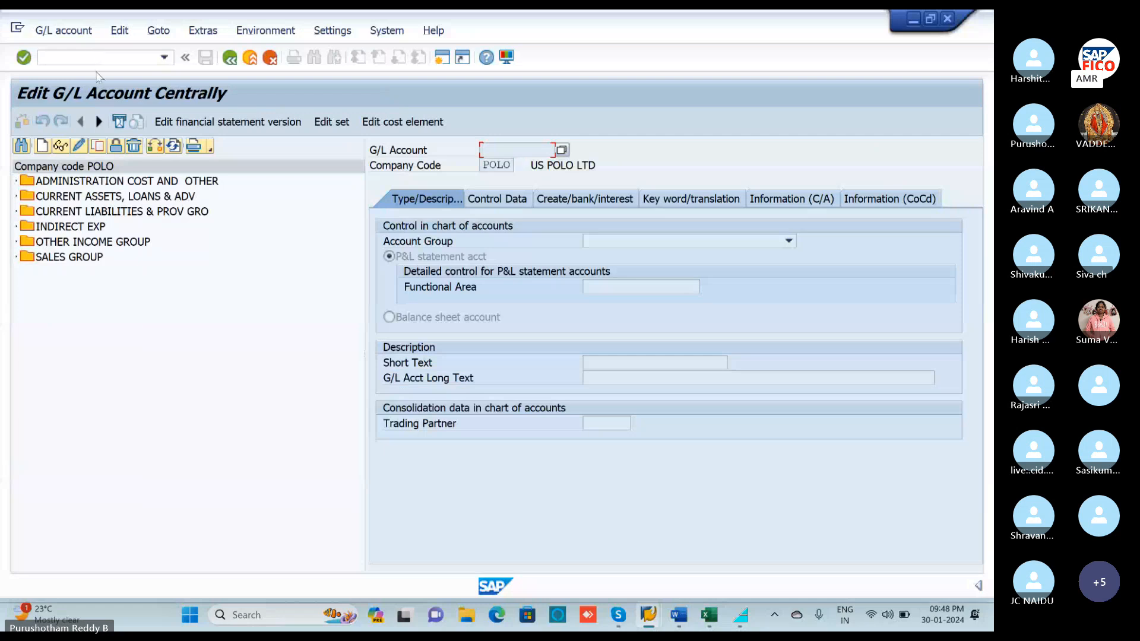
left_click(43, 146)
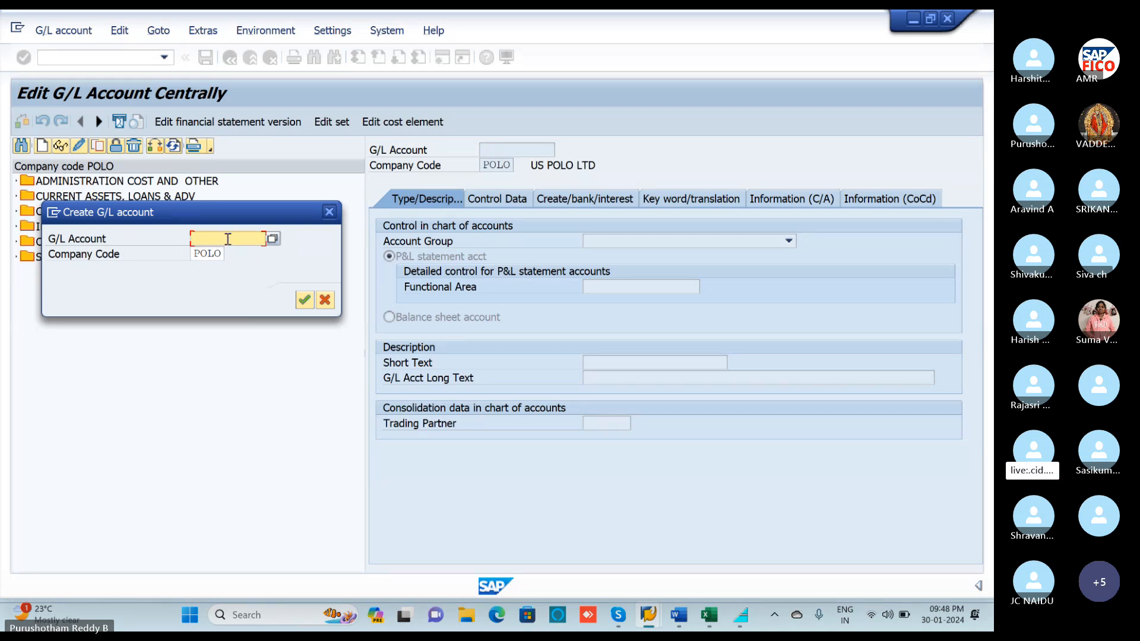
type("100")
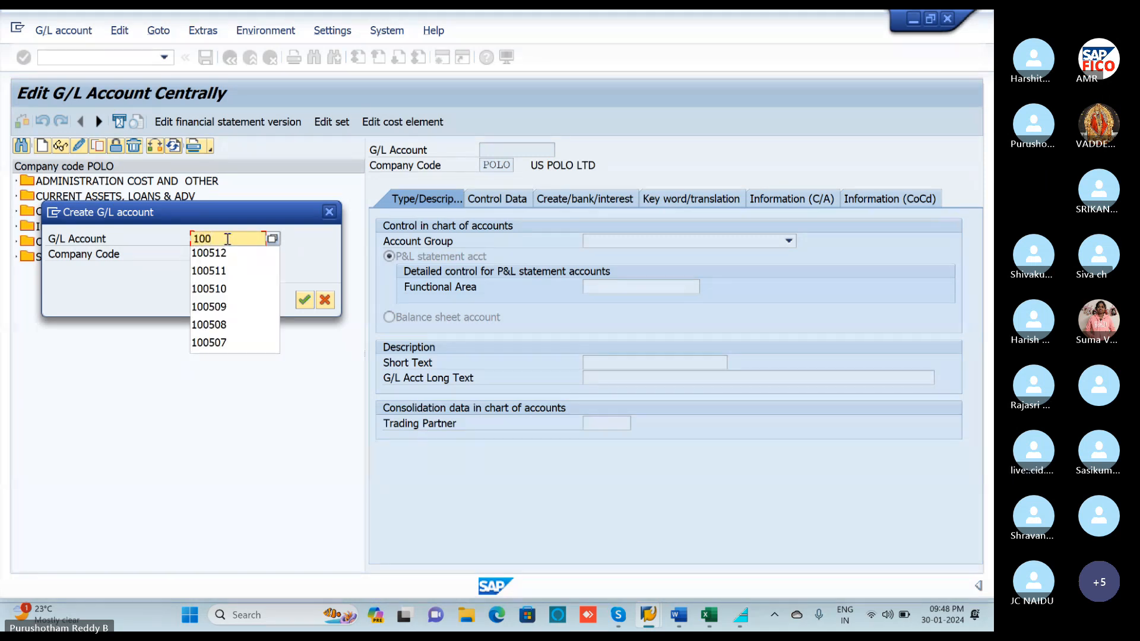
type("300")
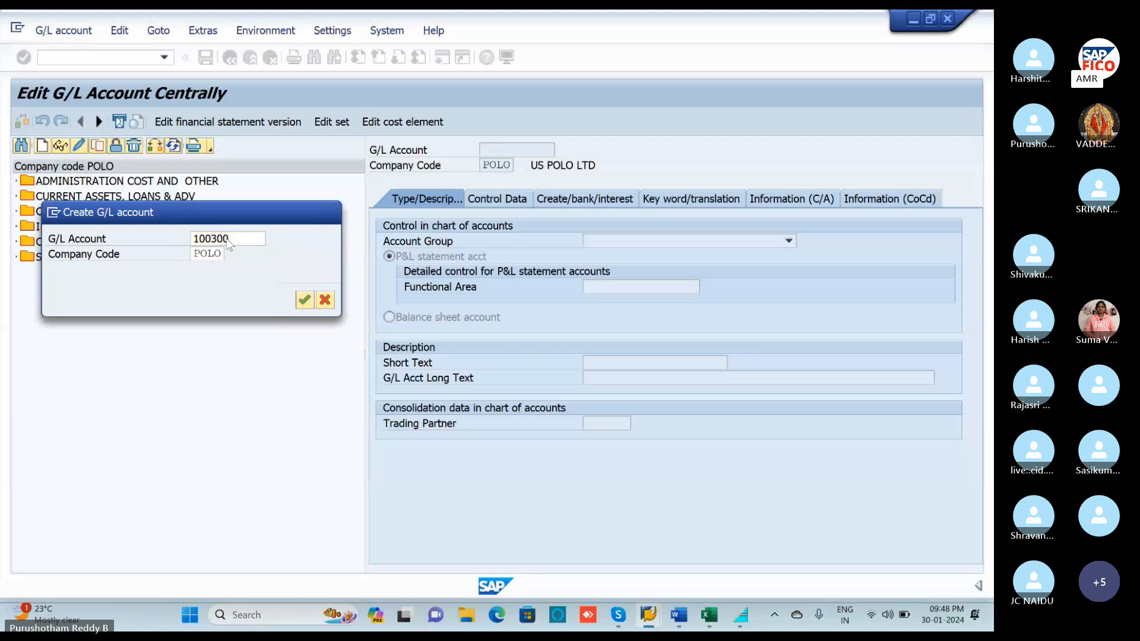
key("Return")
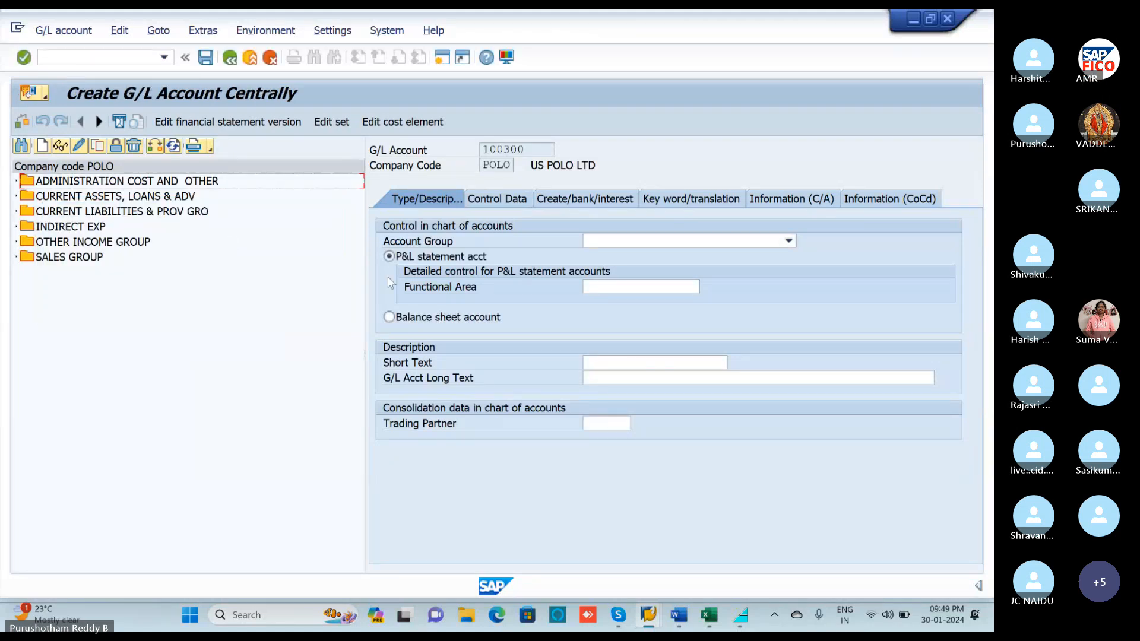
Set account 100300 to account group SECURED LOANS GROUP as a balance sheet account.
left_click(712, 240)
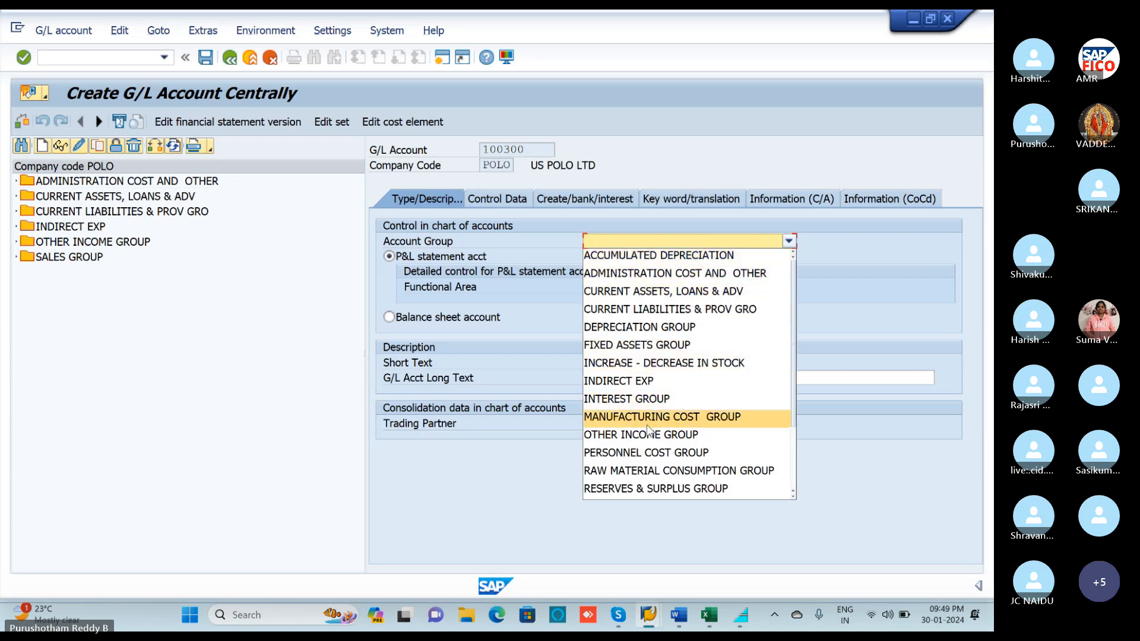
scroll(632, 383, "down", 1)
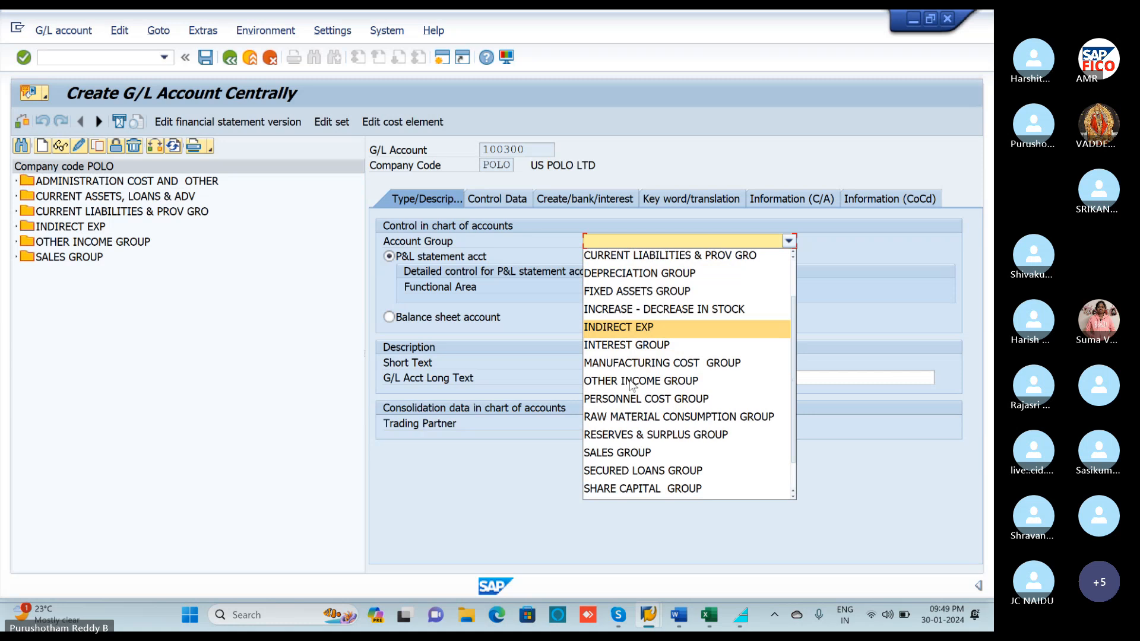
left_click(641, 472)
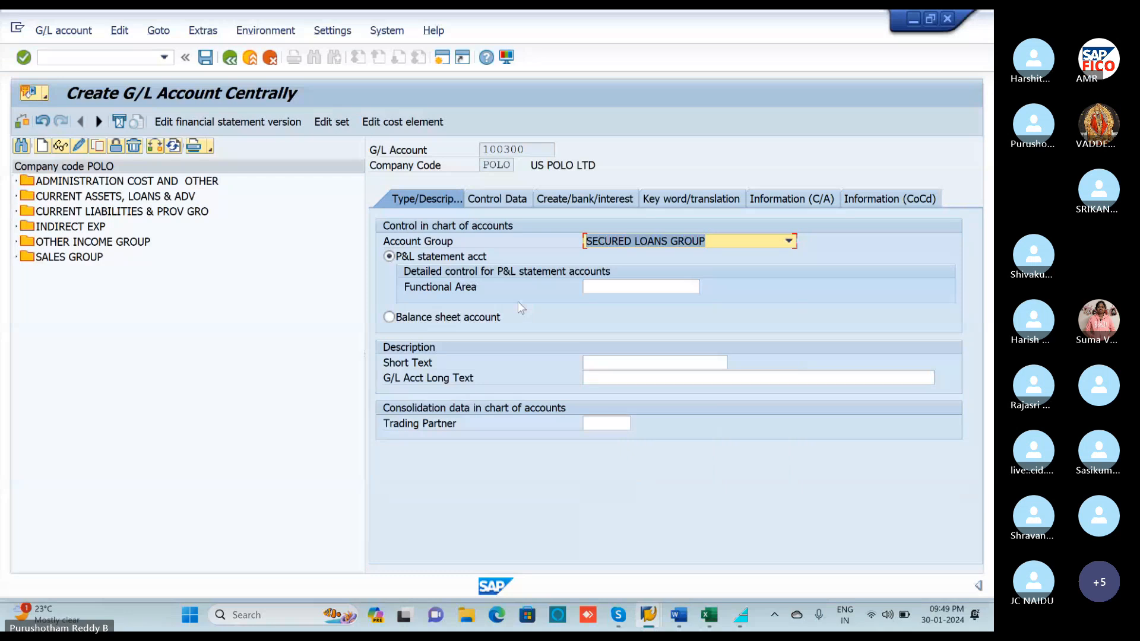
left_click(391, 317)
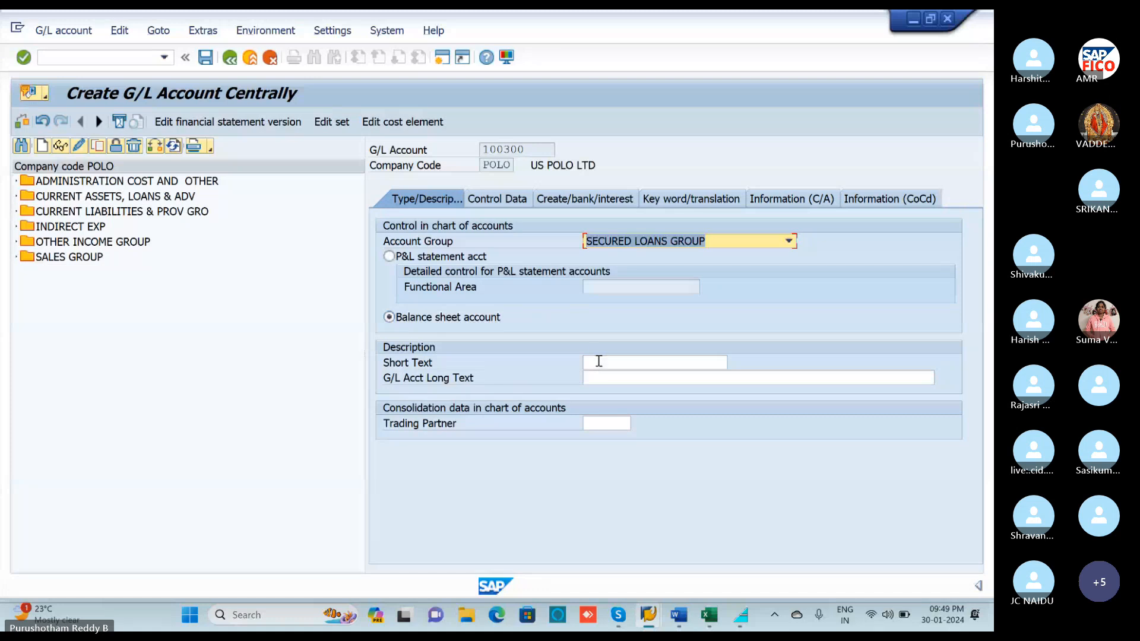
Enter TERM LON ACCOUNT as both the short text and long text.
left_click(599, 361)
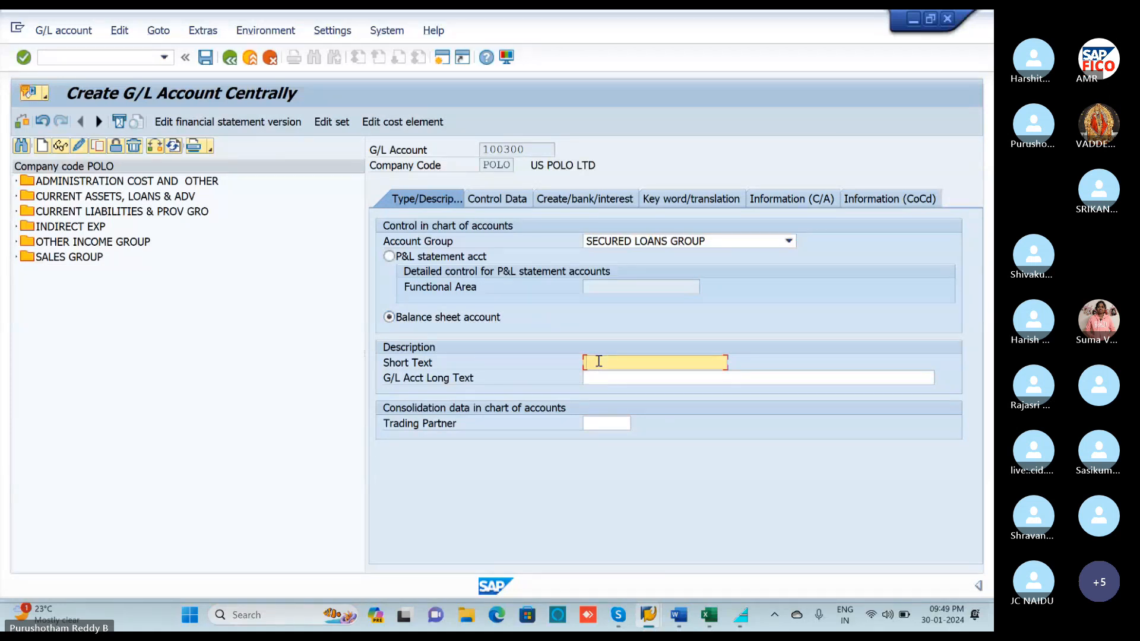
type("T")
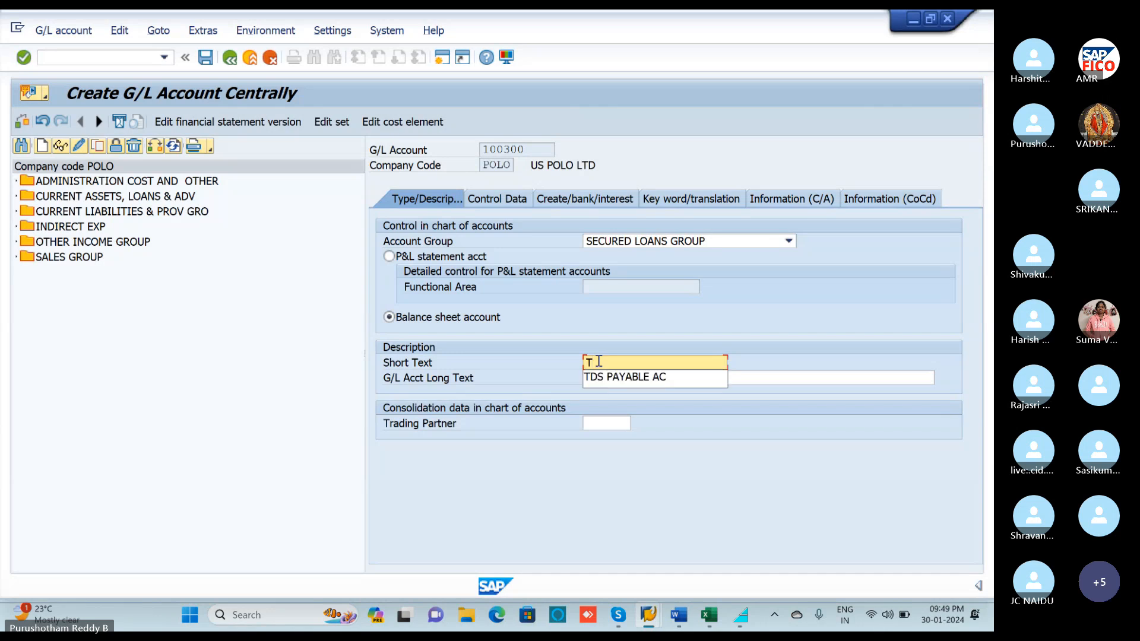
type("ERM")
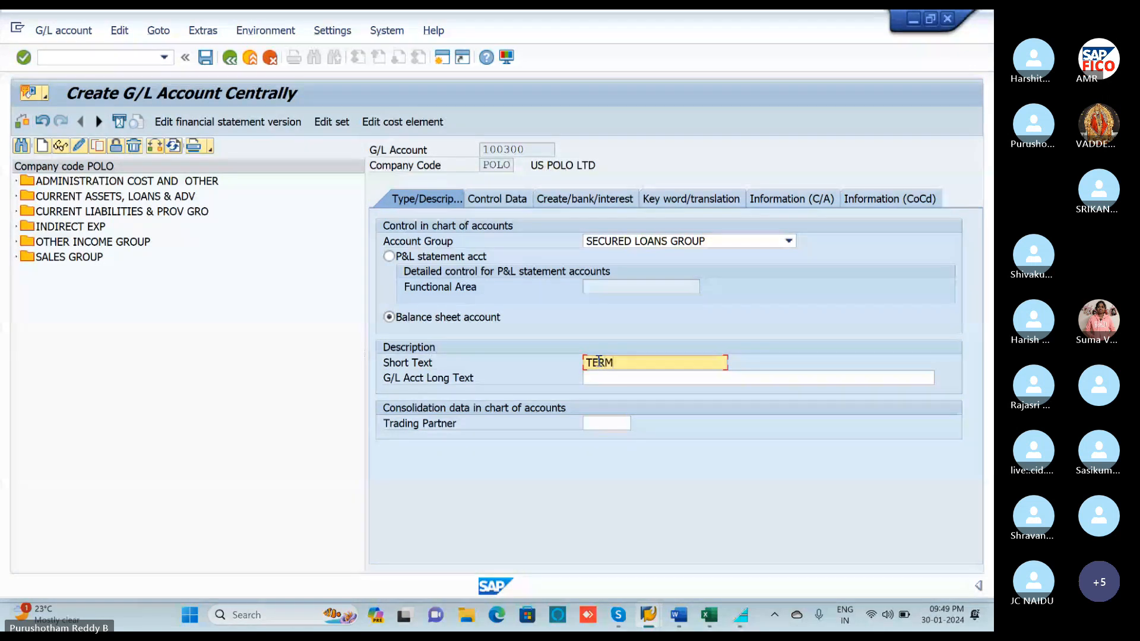
type(" LON ACCOUNT")
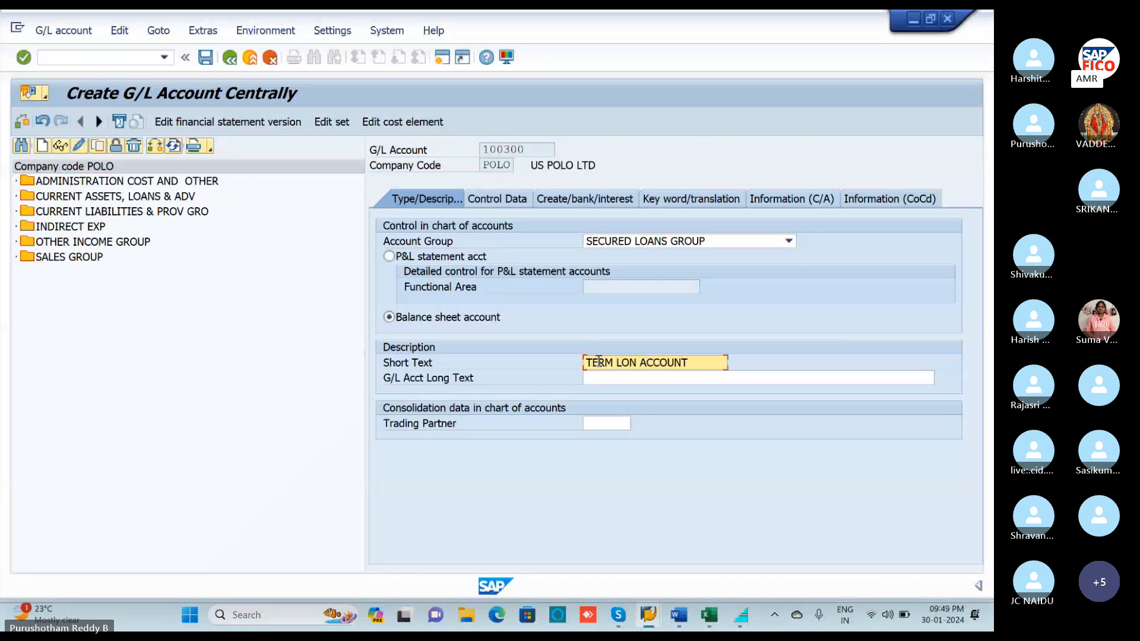
left_click(592, 379)
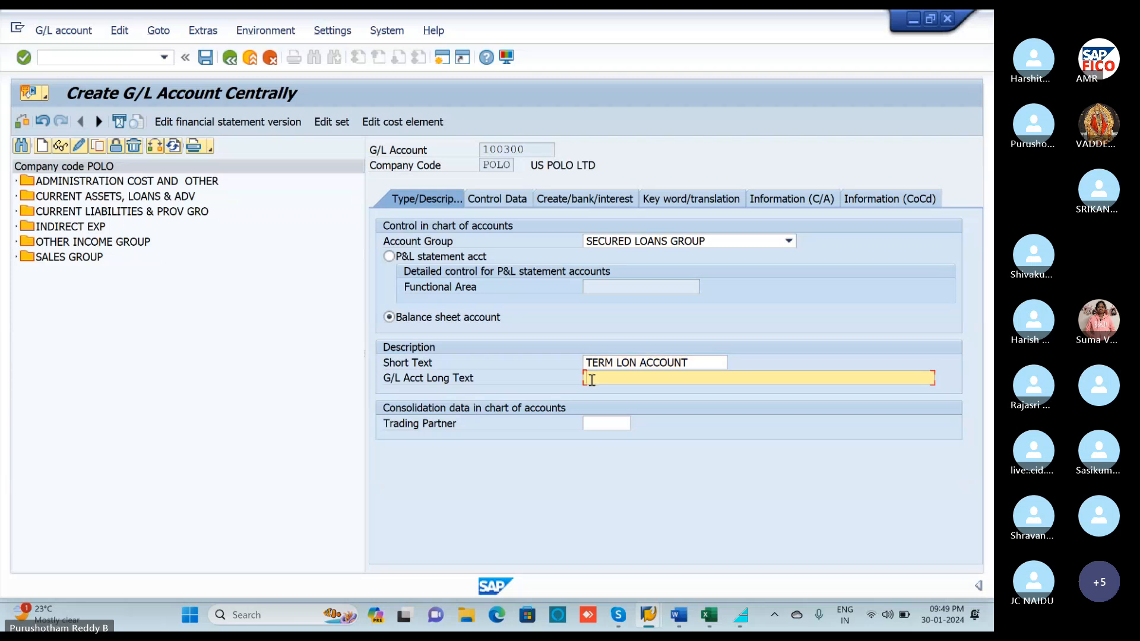
type("TERM LON ACCOUNT")
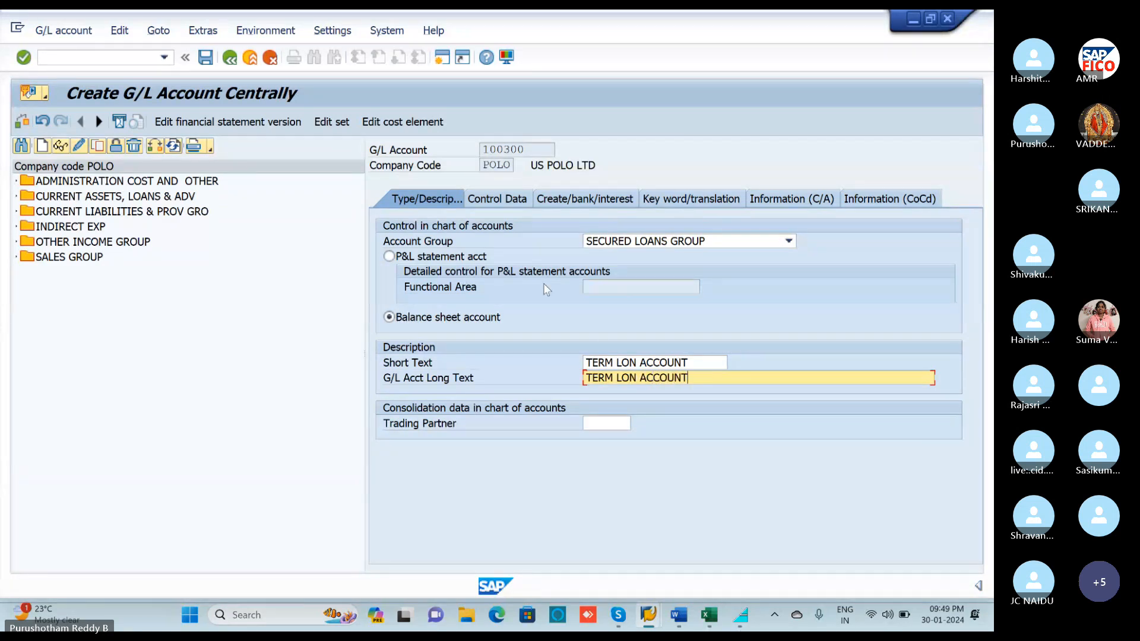
left_click(486, 201)
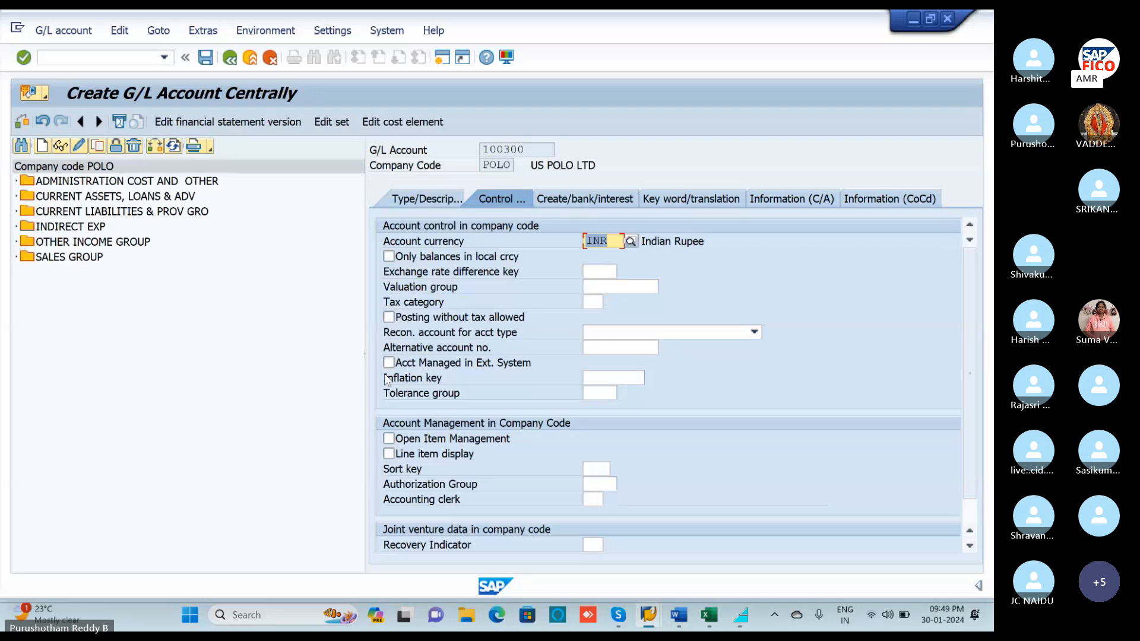
Keep only local-currency balances, enable line item display, and set sort key 001 for 100300.
left_click(389, 257)
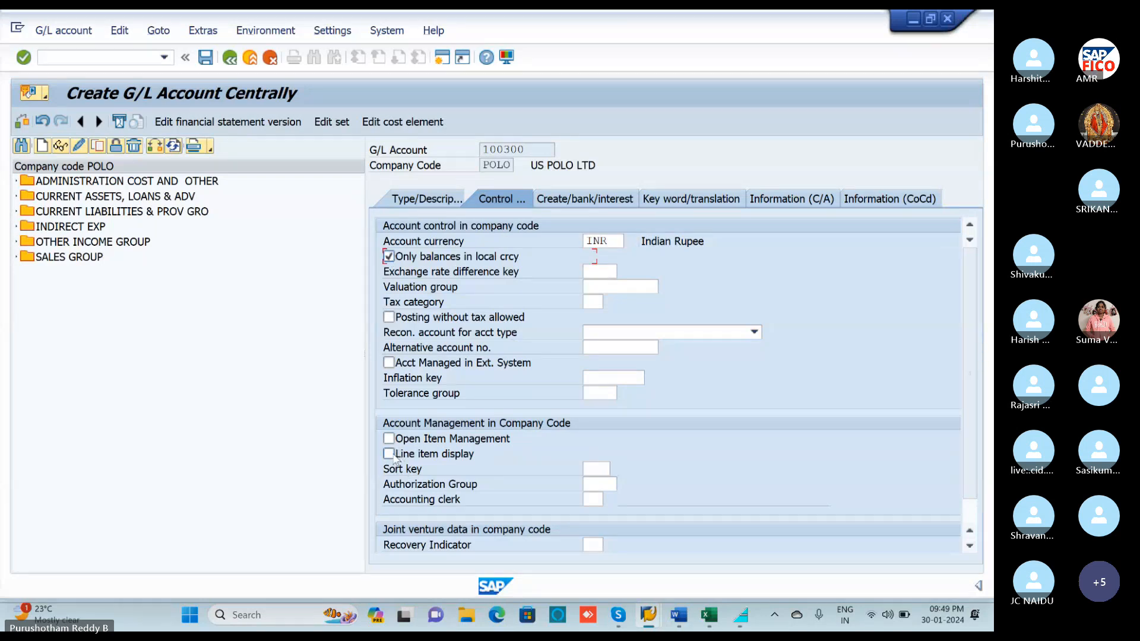
left_click(389, 453)
left_click(585, 469)
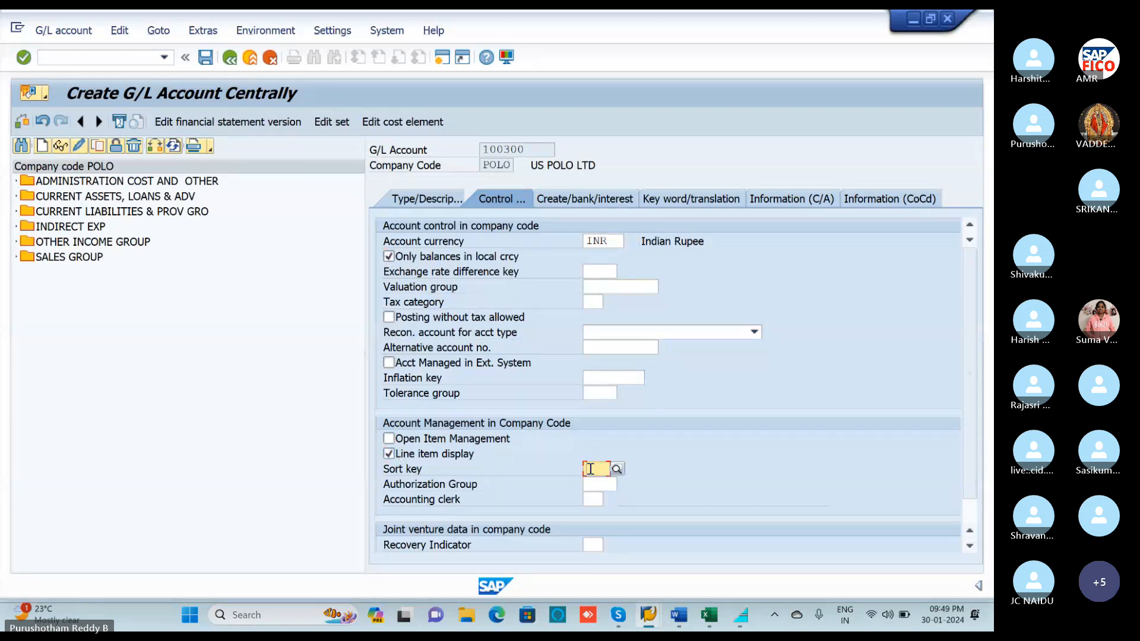
type("001")
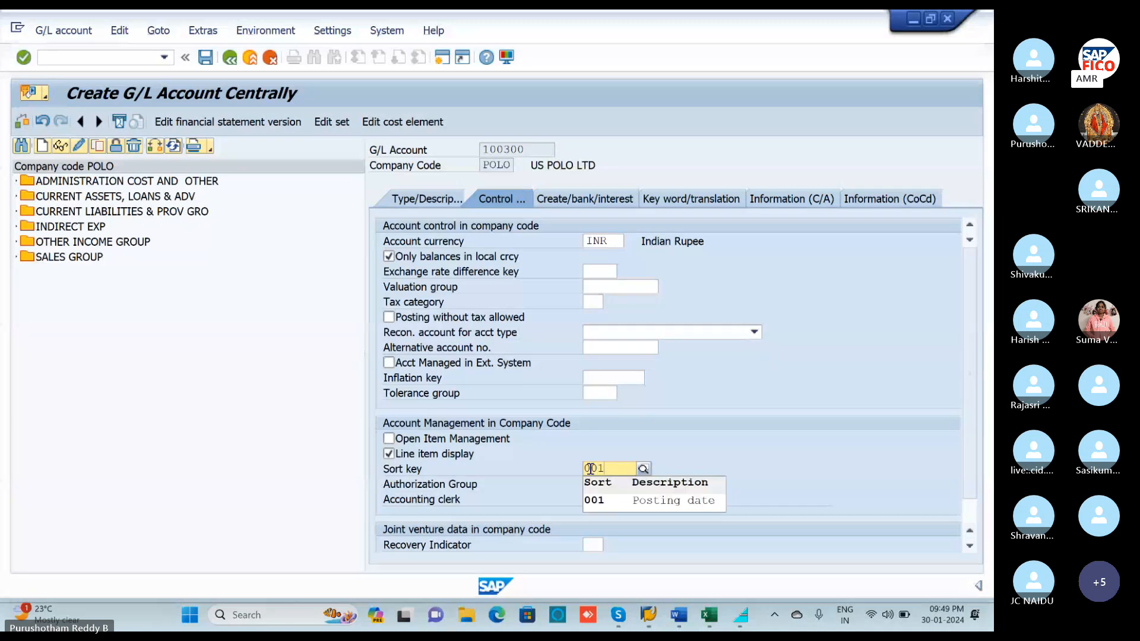
left_click(567, 203)
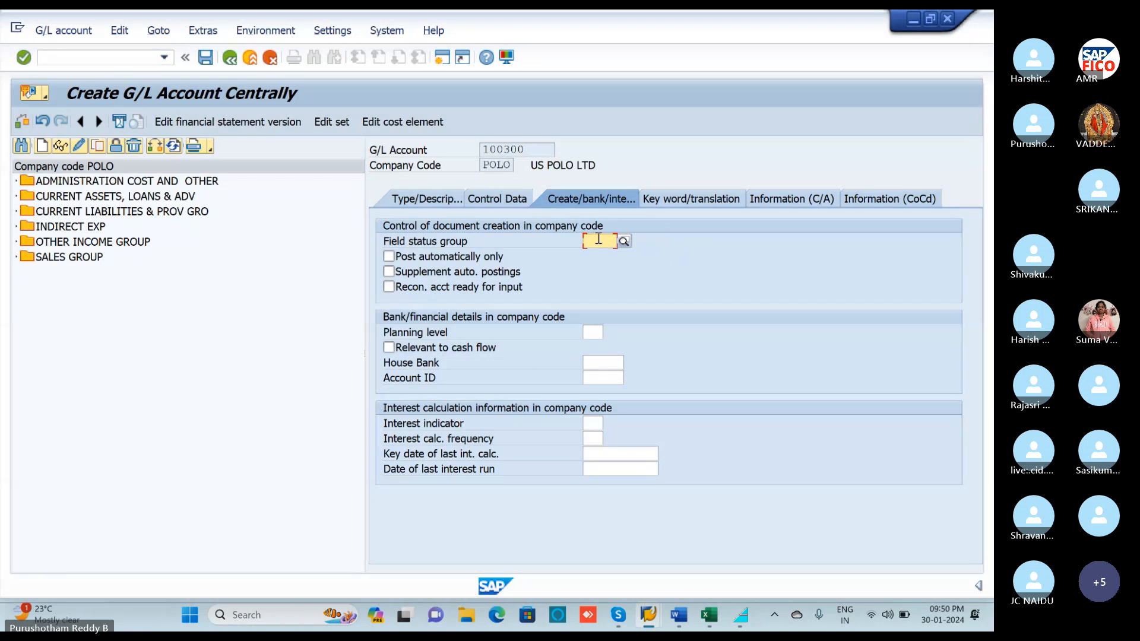
Set the field status group to G005 (bank accounts) instead of G001.
type("G001")
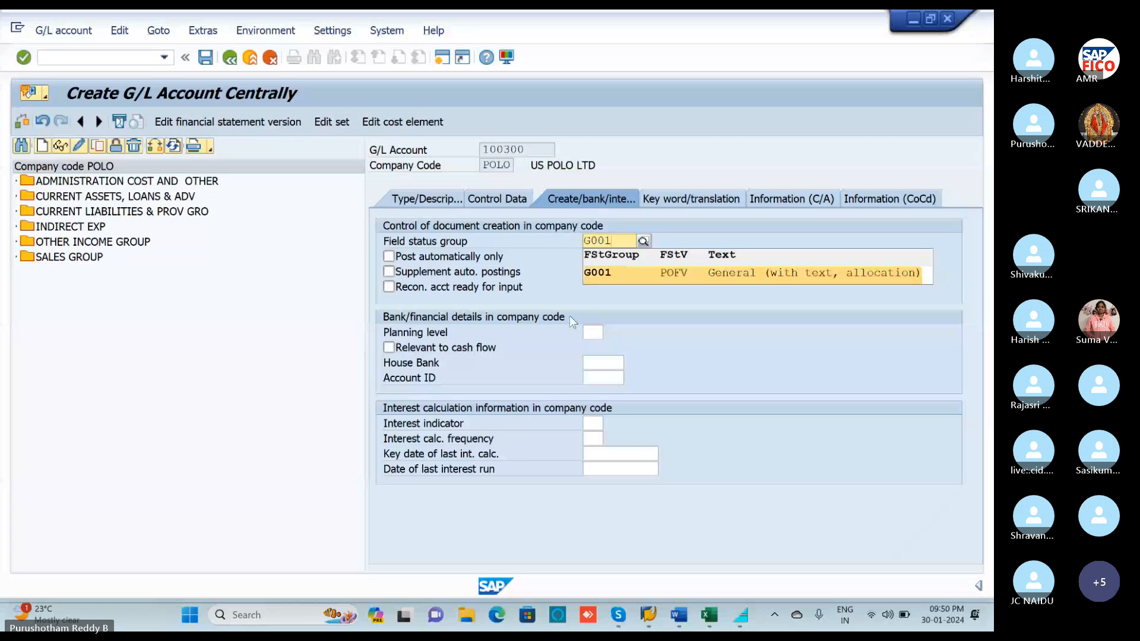
left_click(603, 273)
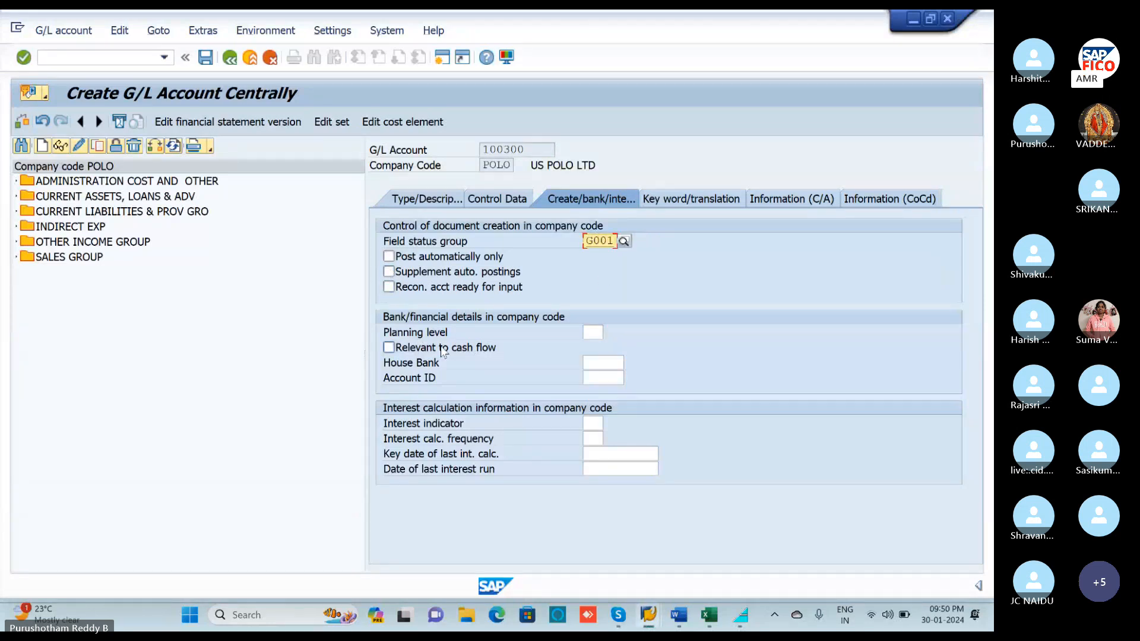
left_click(624, 241)
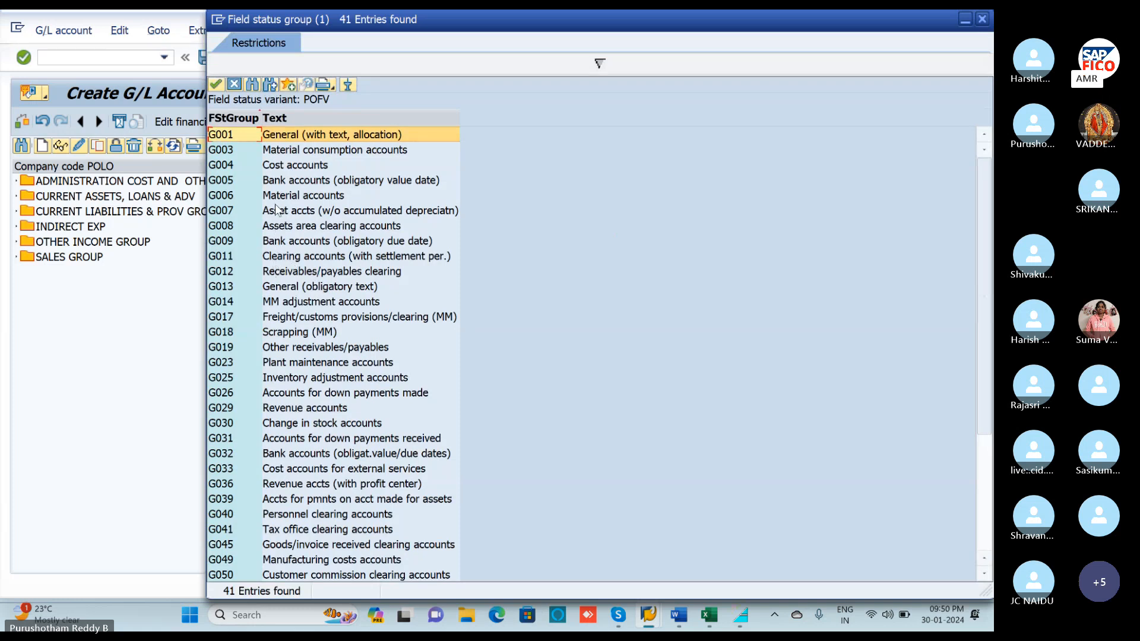
left_click(235, 182)
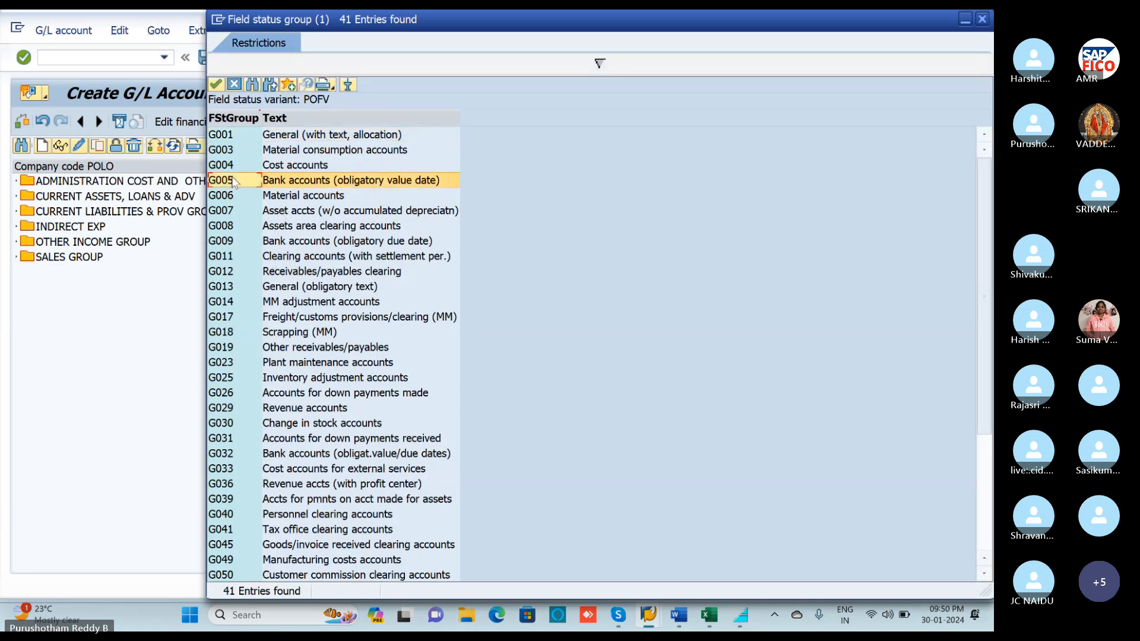
double_click(236, 183)
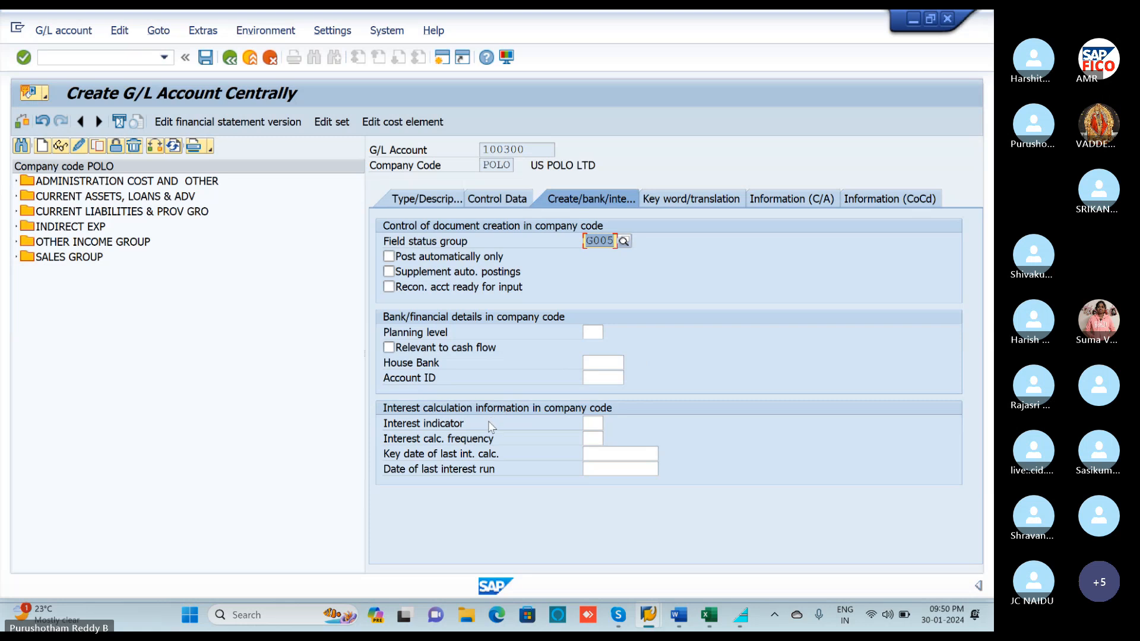
Browse the interest calculation indicator list and pick VI.
left_click(588, 424)
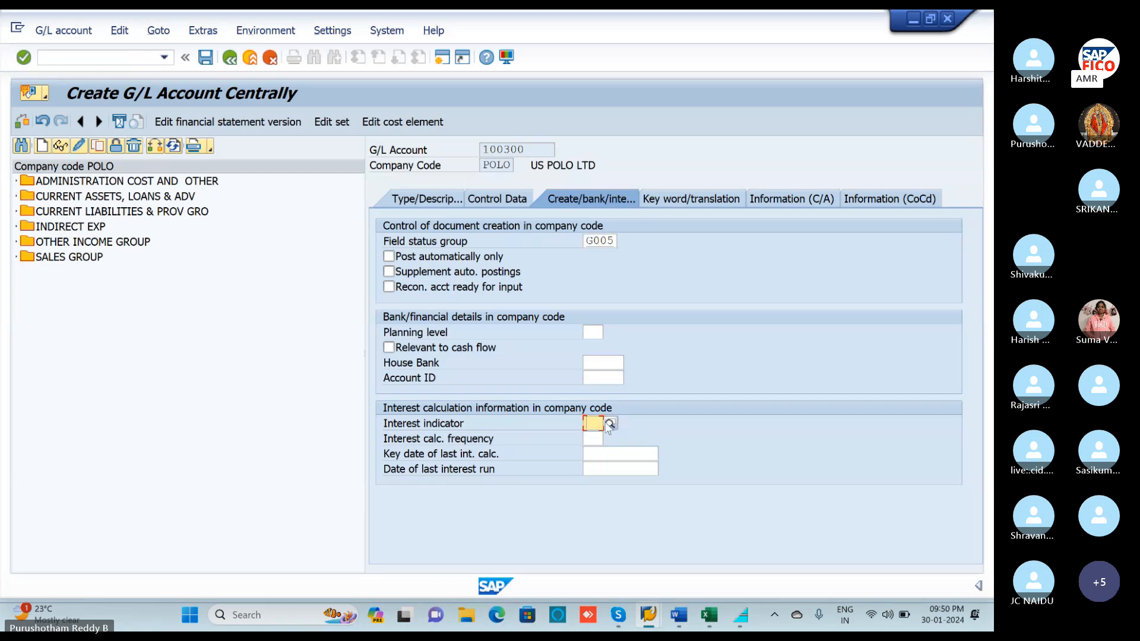
left_click(609, 425)
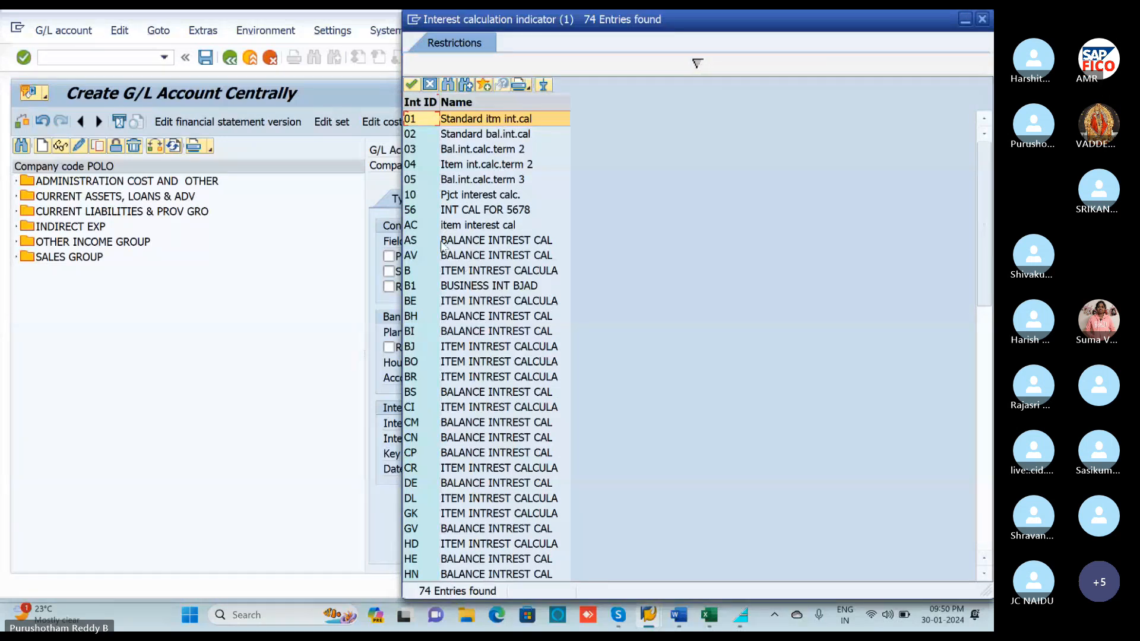
scroll(423, 297, "down", 1)
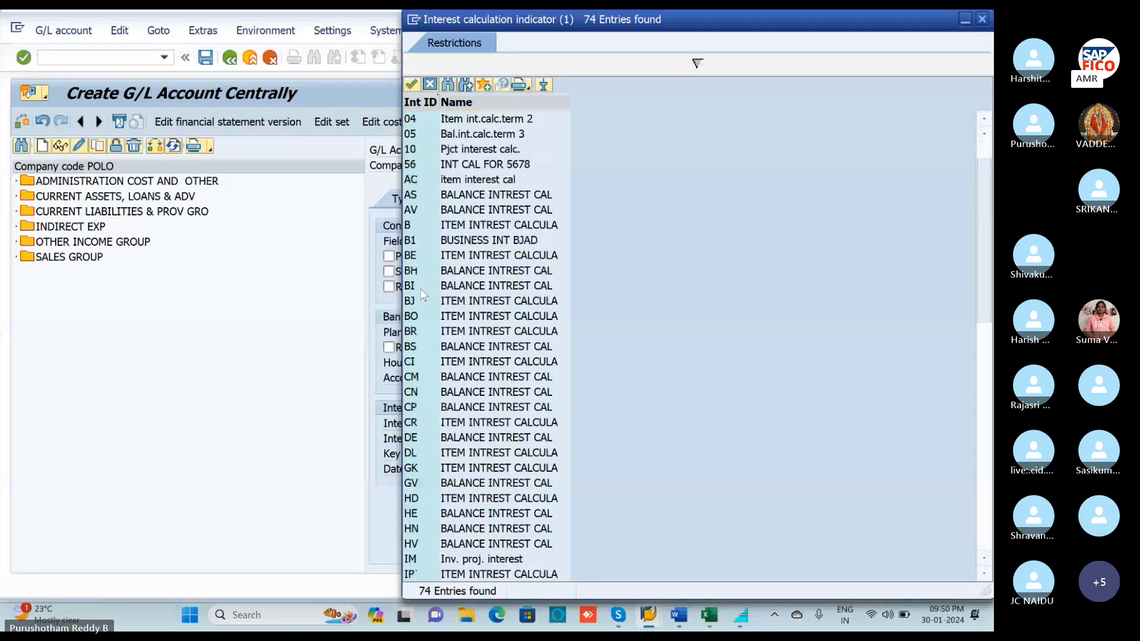
scroll(424, 295, "up", 1)
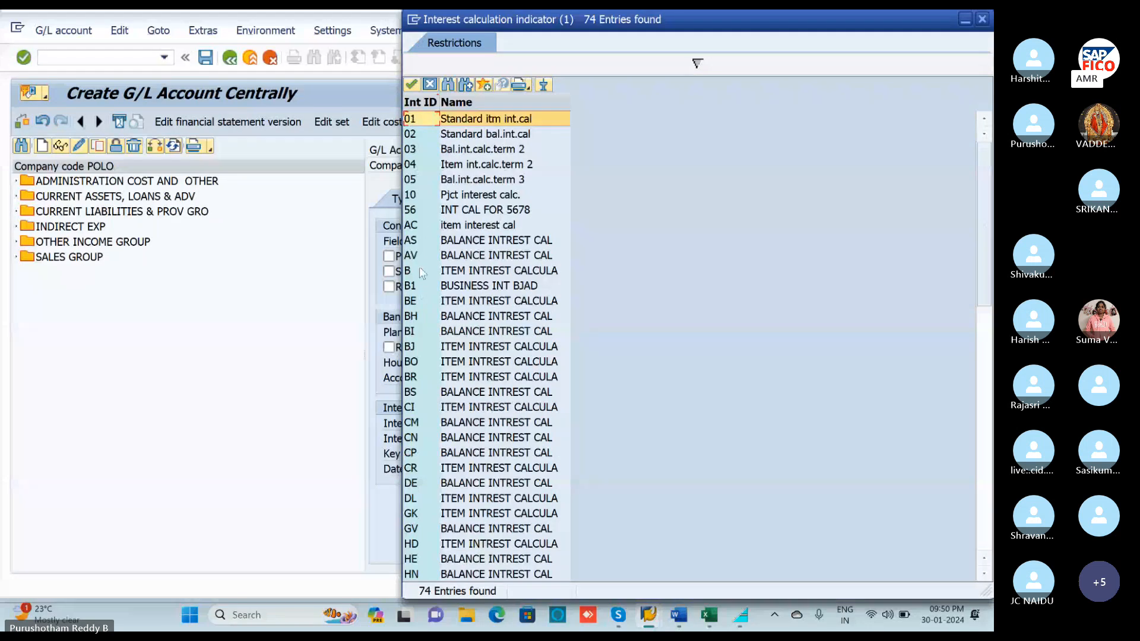
scroll(429, 424, "down", 1)
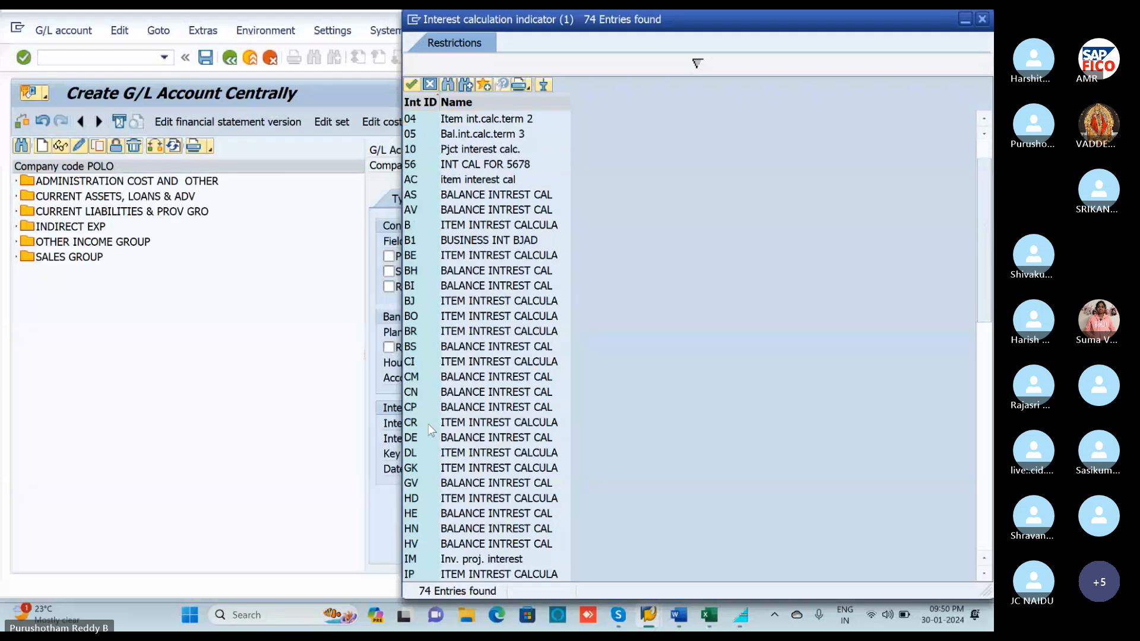
scroll(424, 378, "down", 3)
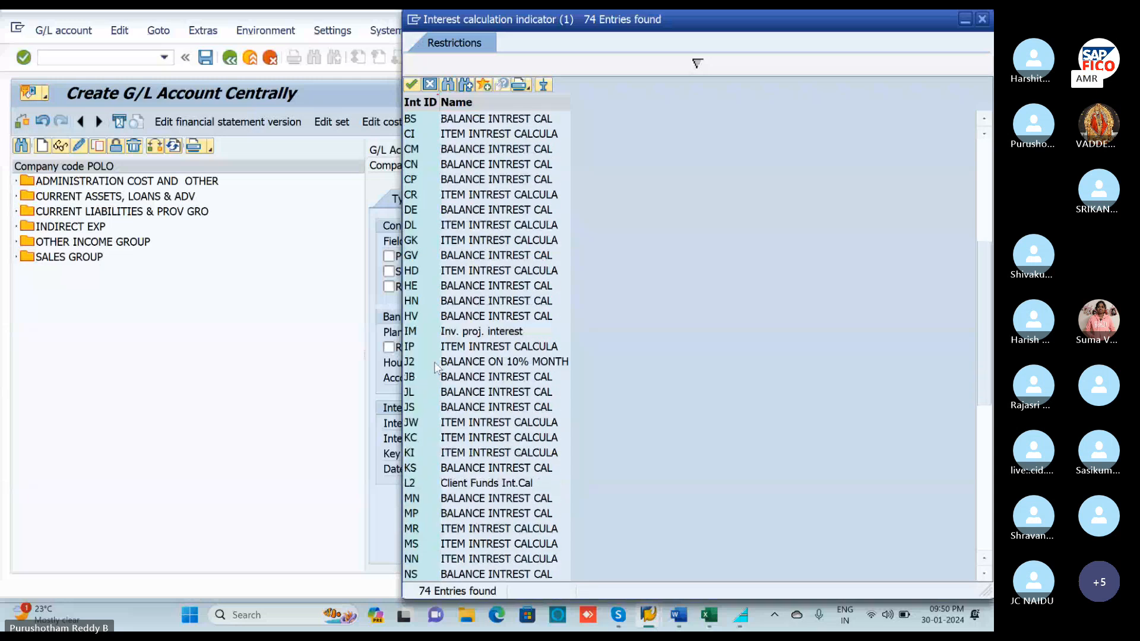
scroll(436, 367, "down", 5)
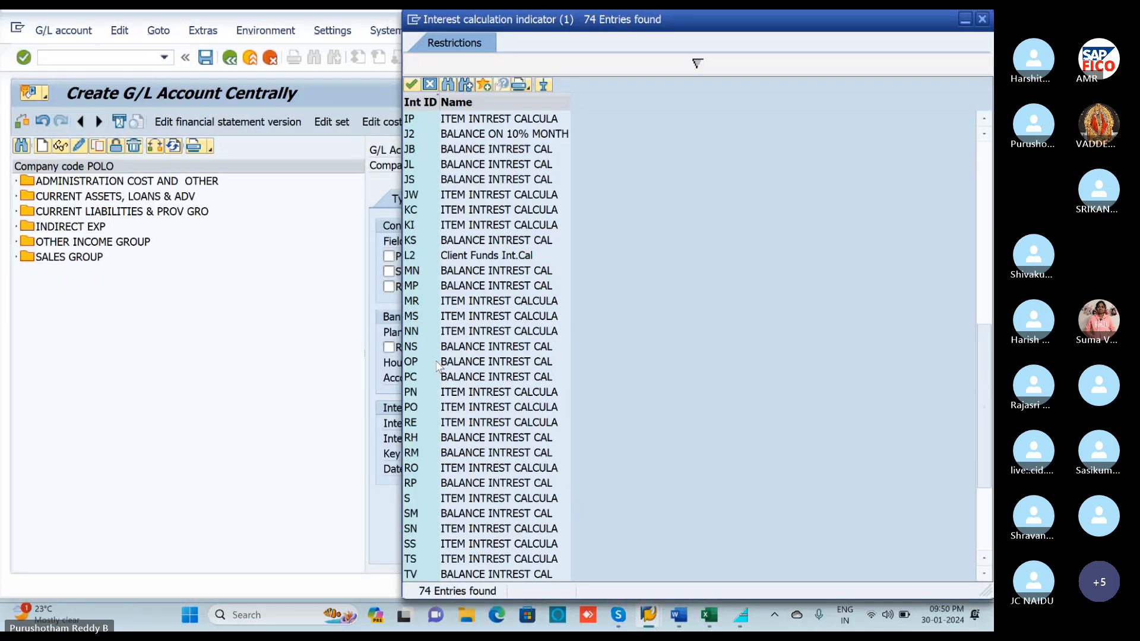
scroll(437, 367, "down", 3)
left_click(453, 500)
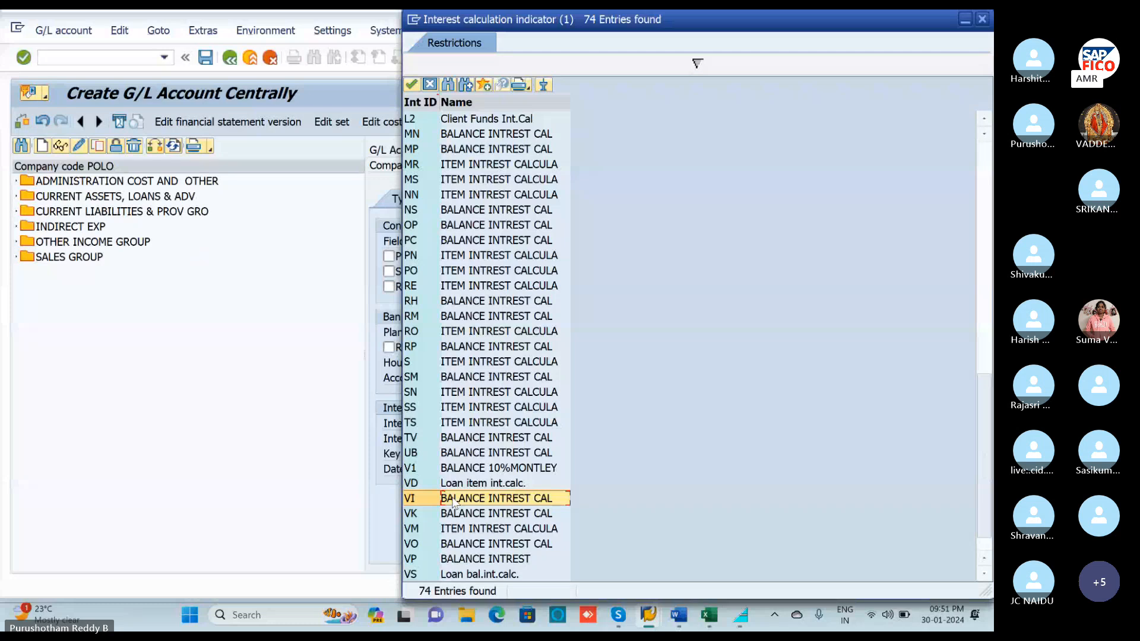
double_click(454, 500)
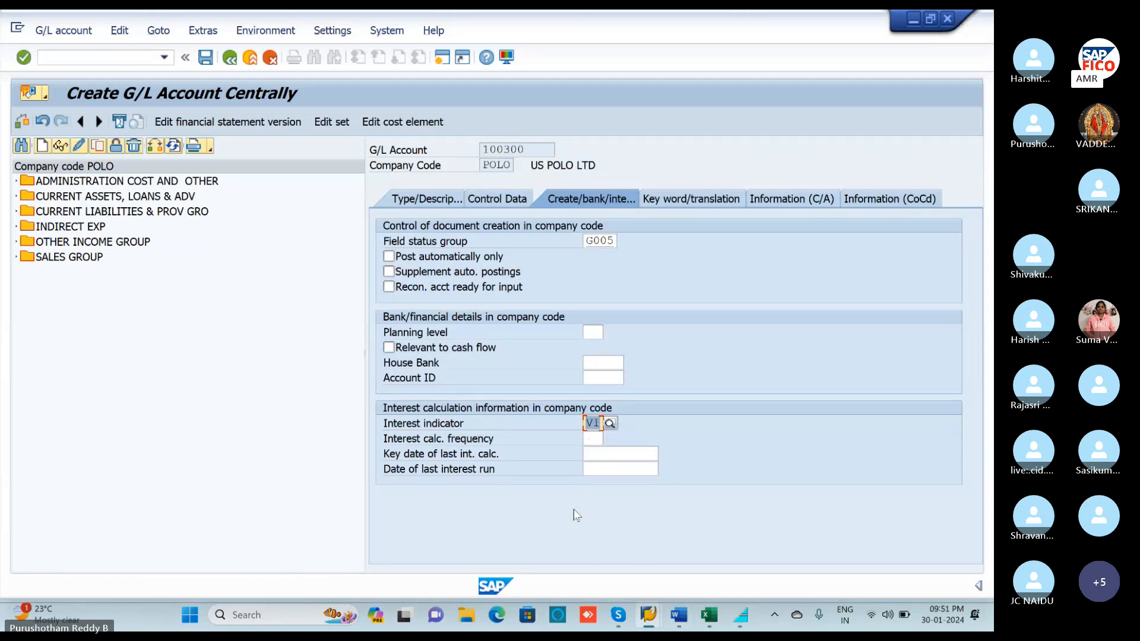
Correct the interest indicator to V1 (BALANCE 10% MONTHLY) and save account 100300.
key("Delete")
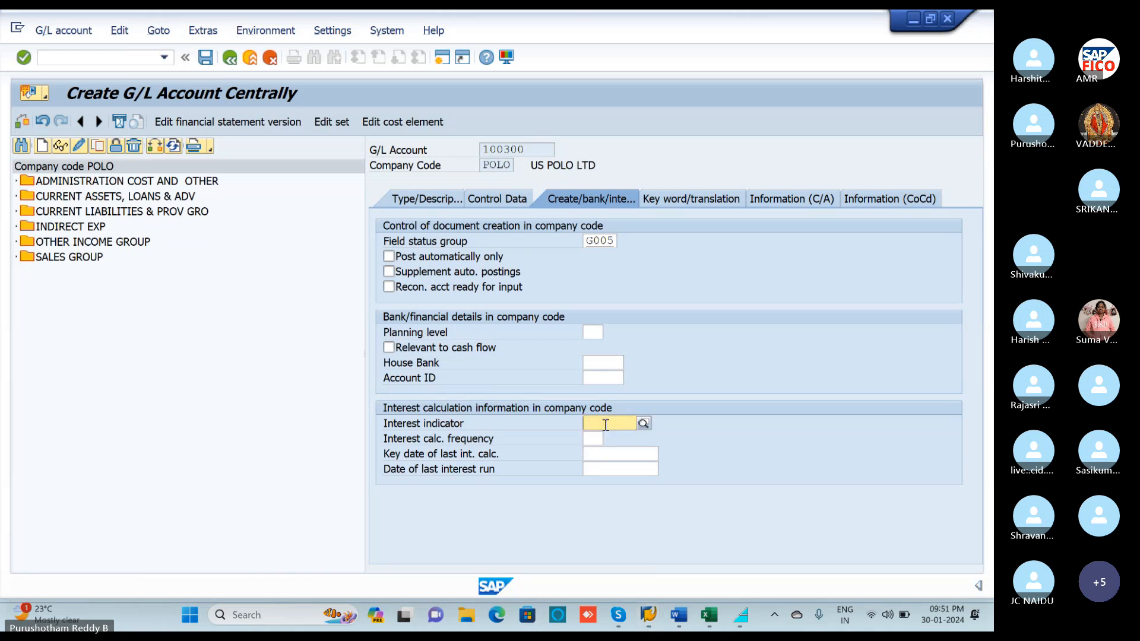
type("V1")
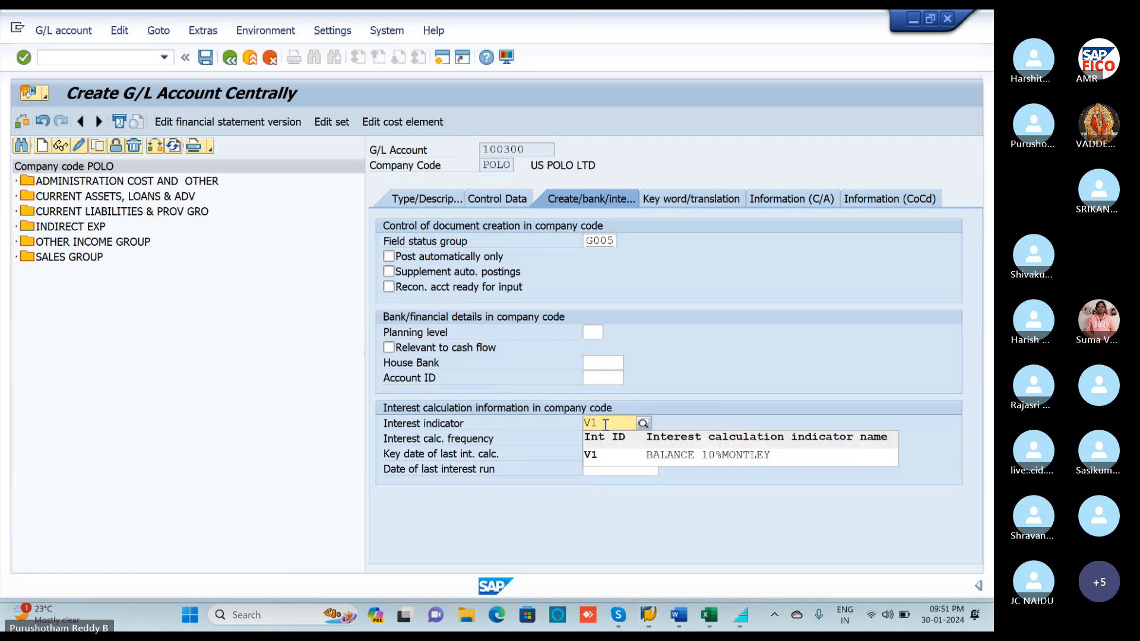
left_click(594, 455)
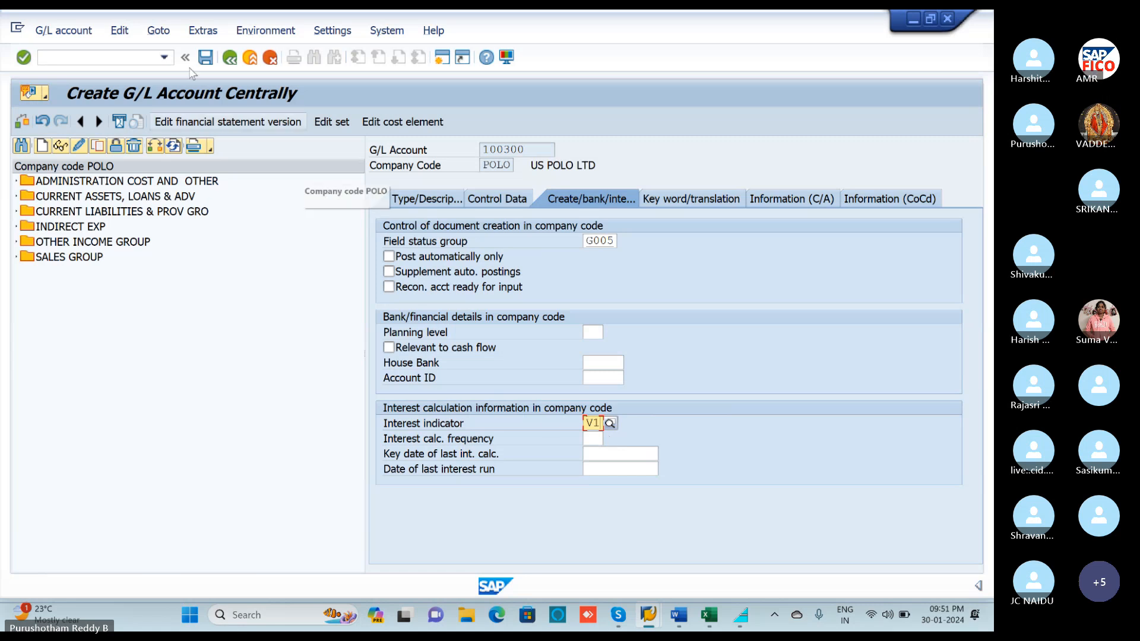
left_click(205, 58)
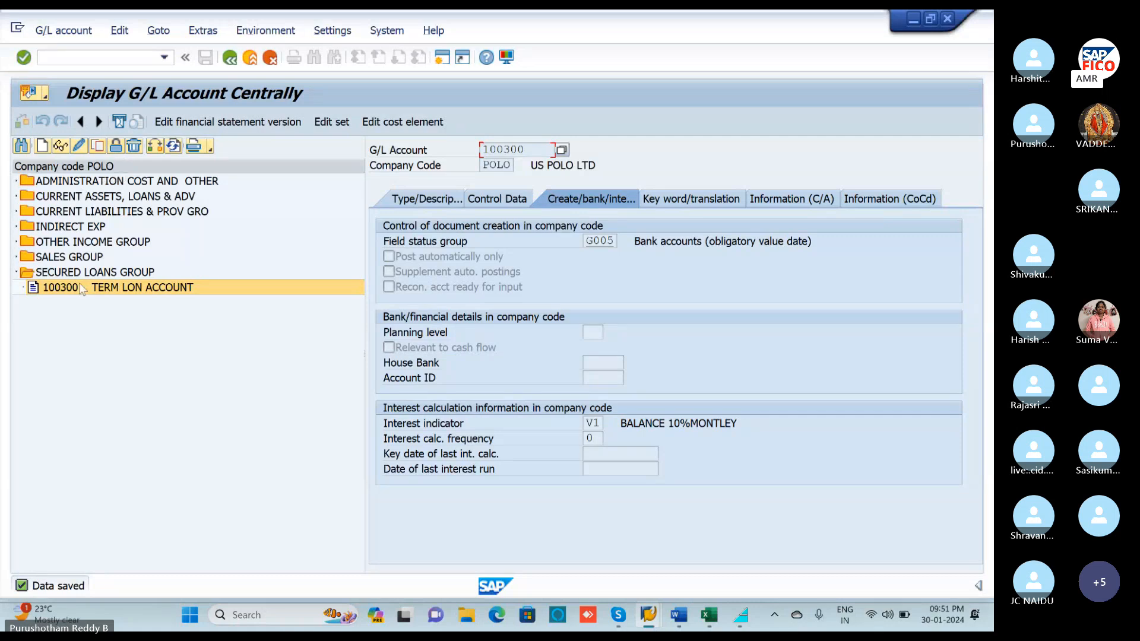
left_click(17, 182)
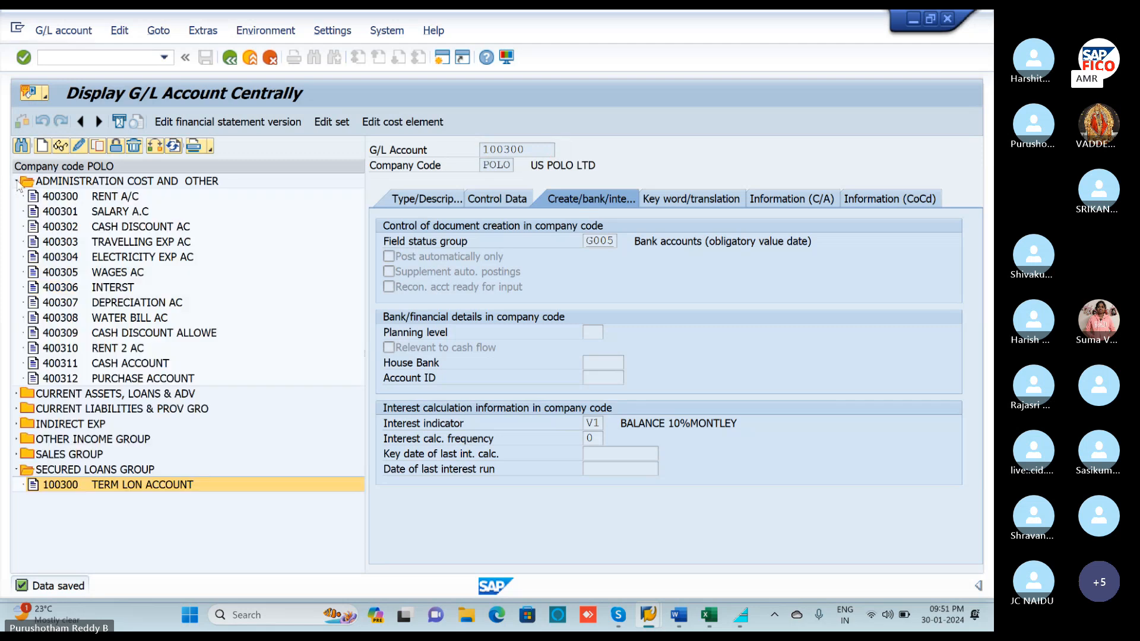
Create G/L account 400313 in account group ADMINISTRATION COST AND OTHER.
left_click(41, 145)
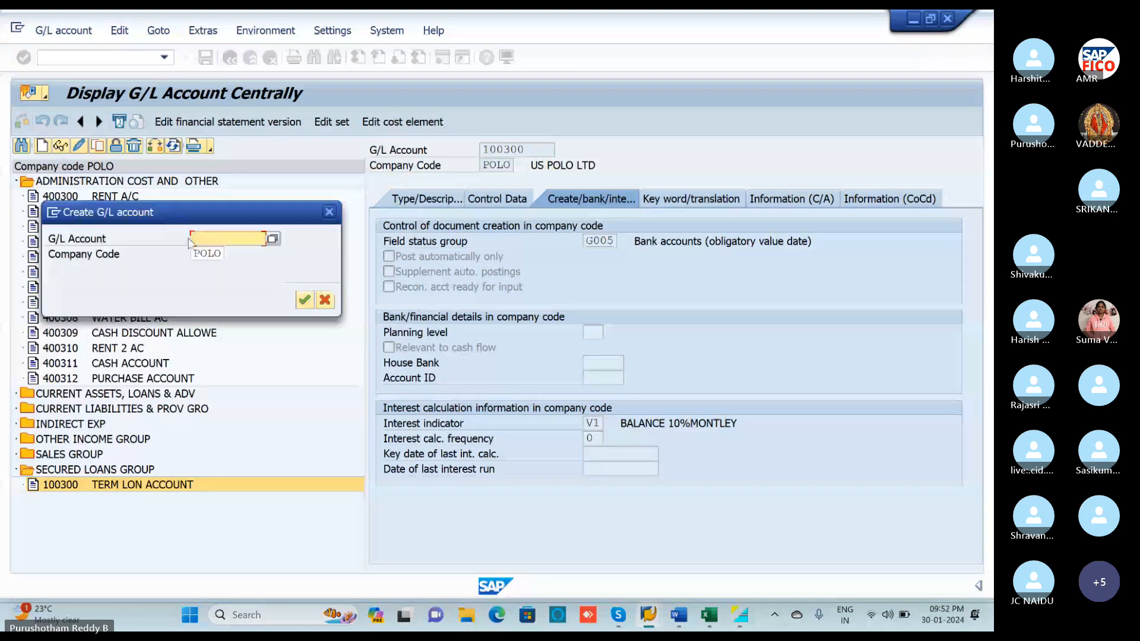
type("40")
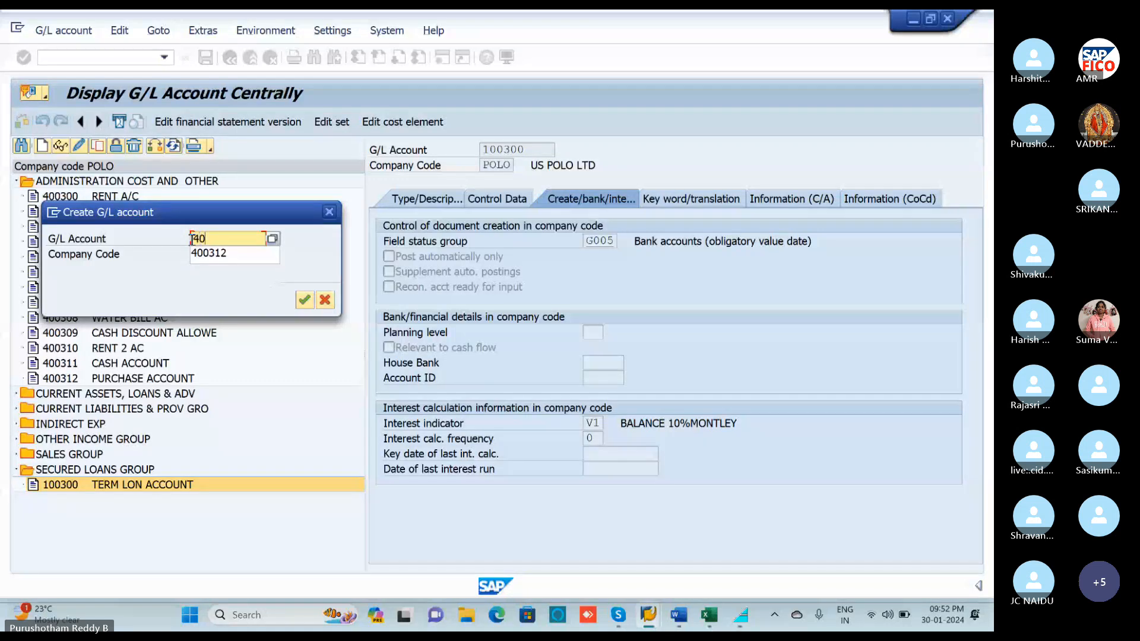
type("0313")
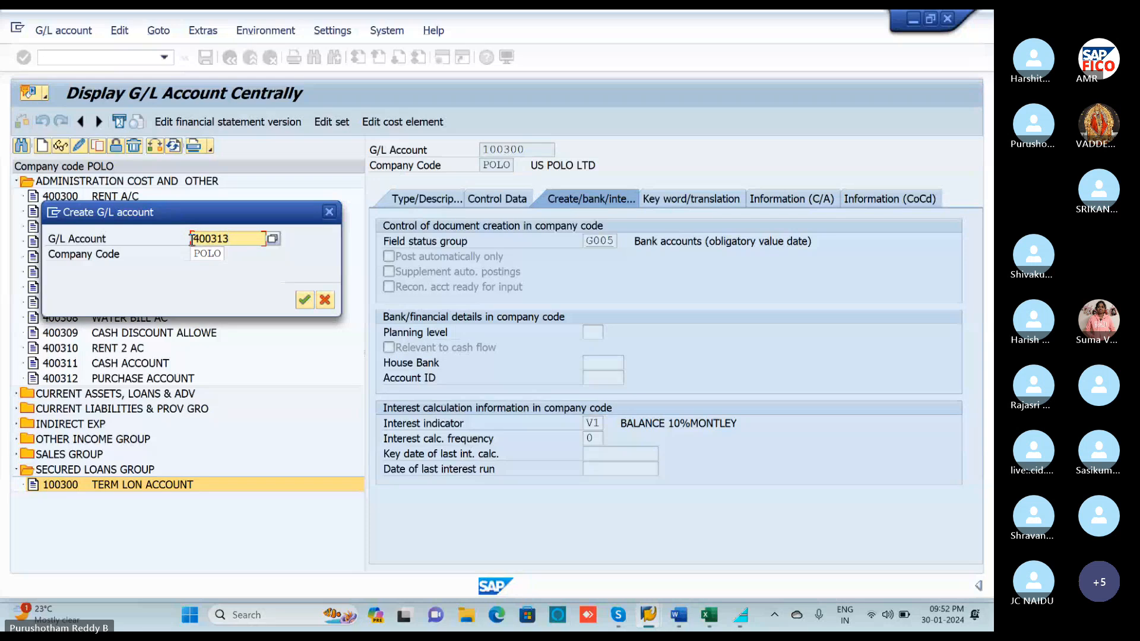
key("Return")
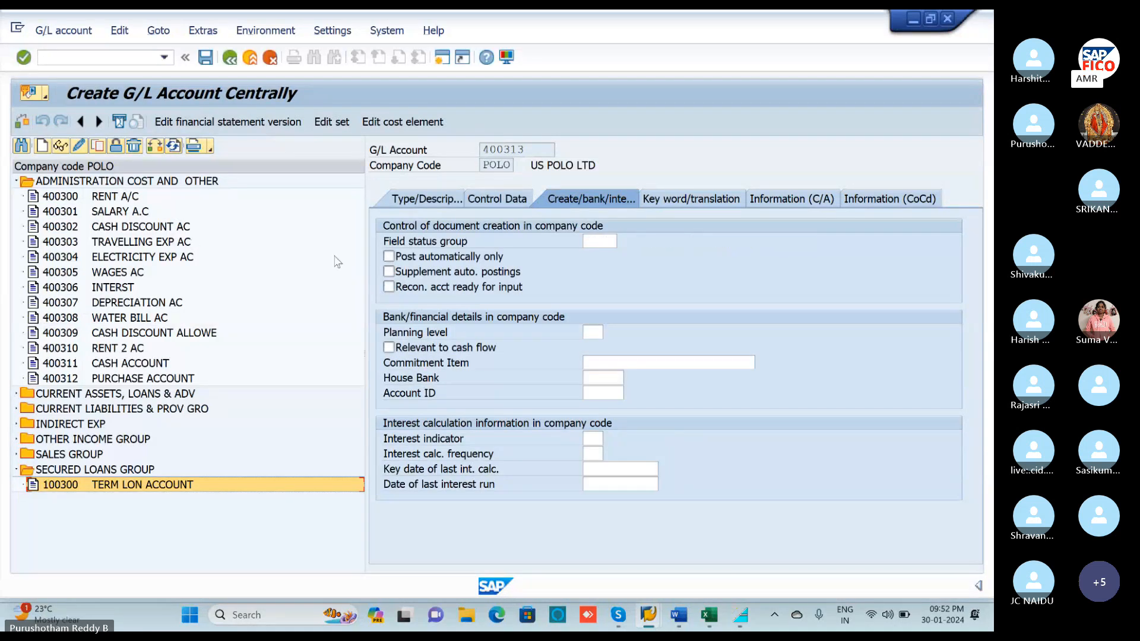
left_click(419, 202)
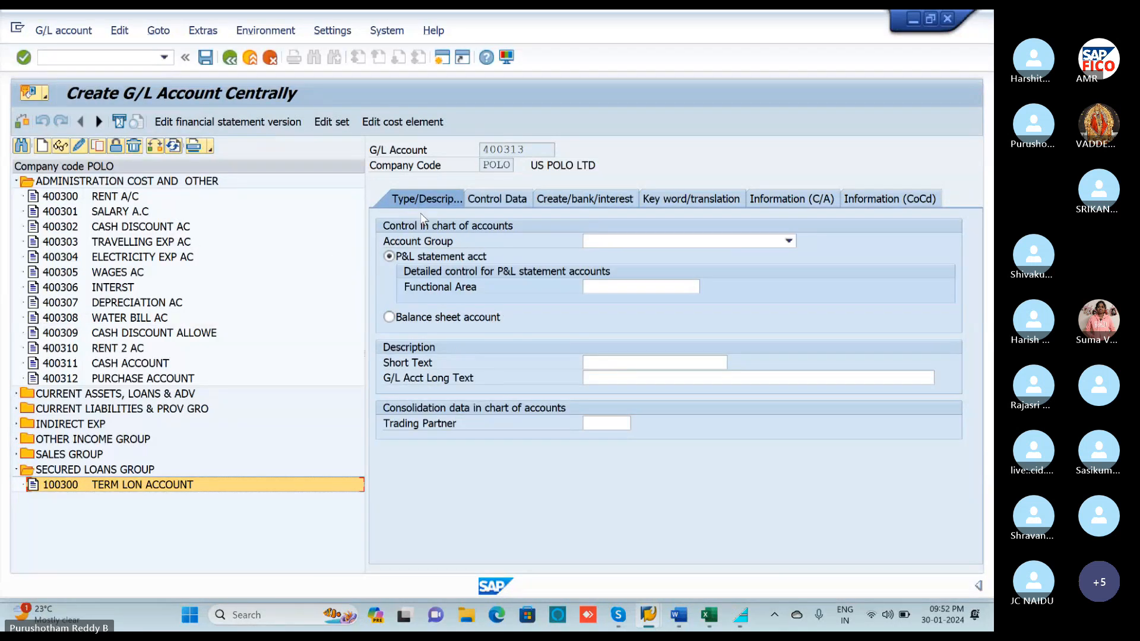
left_click(605, 244)
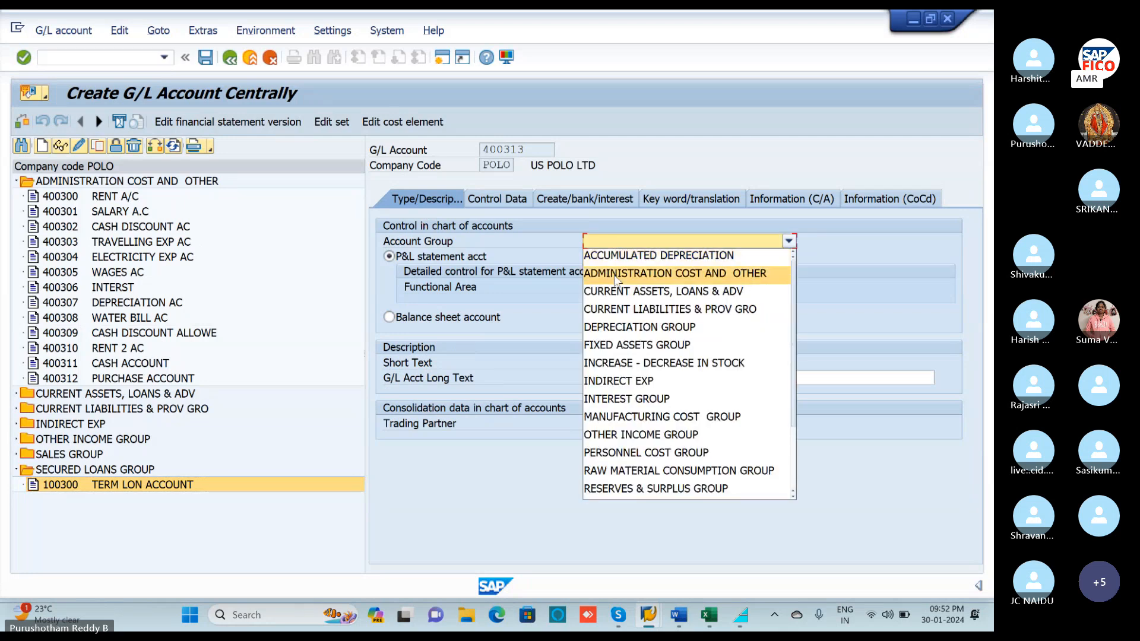
left_click(621, 275)
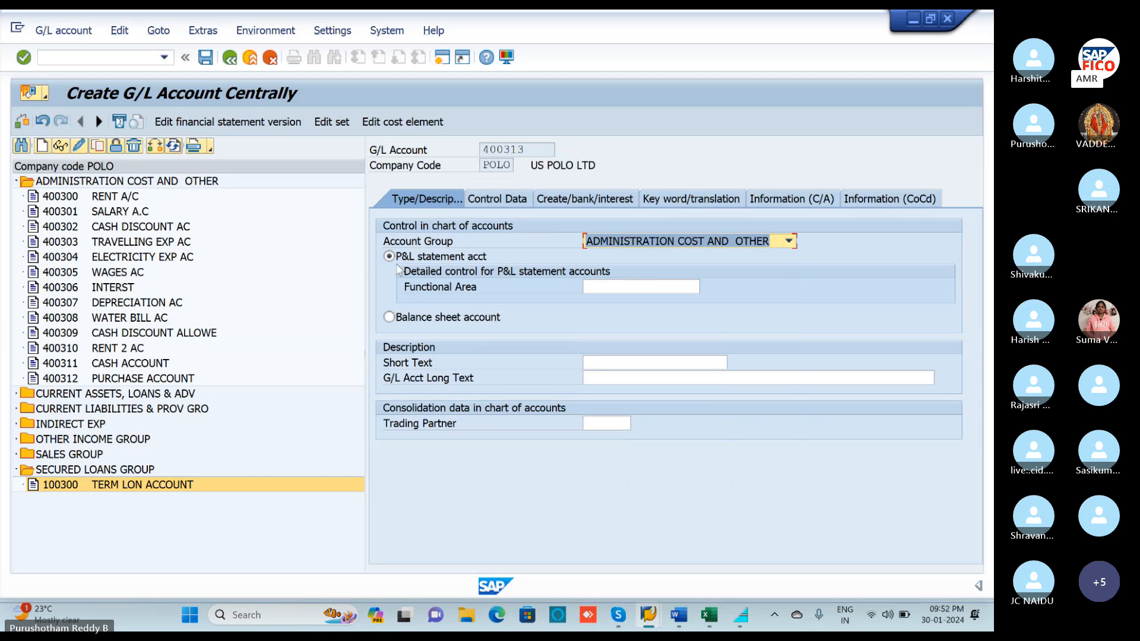
Enter short text INTEREST PAID AC and long text INTEREST PAID ACCOUNT.
left_click(609, 358)
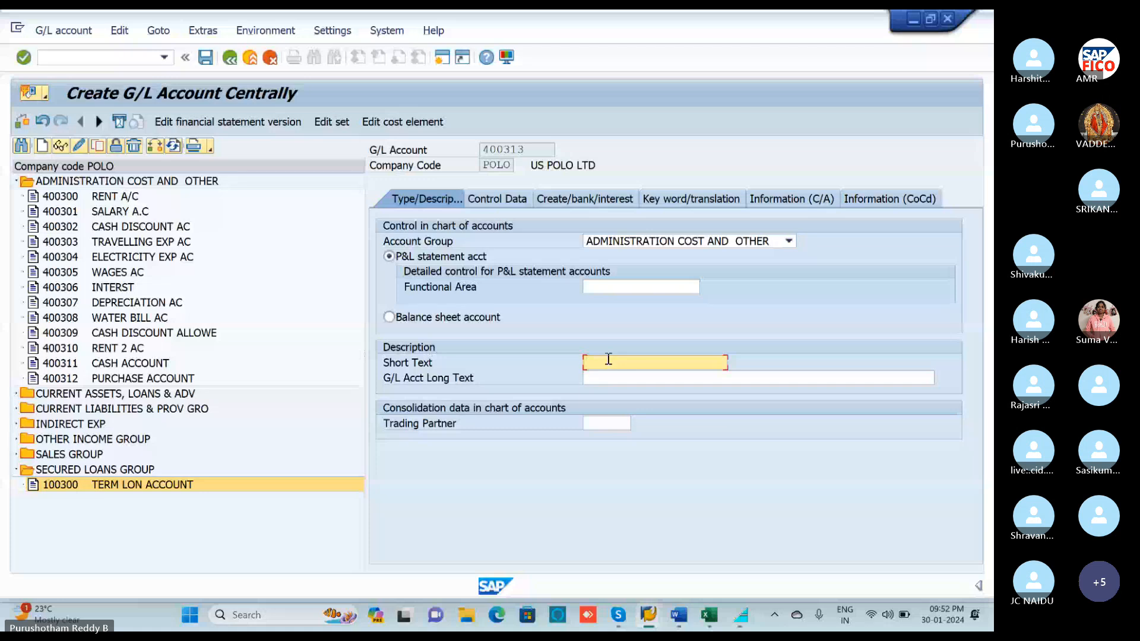
type("INTEREST PAID")
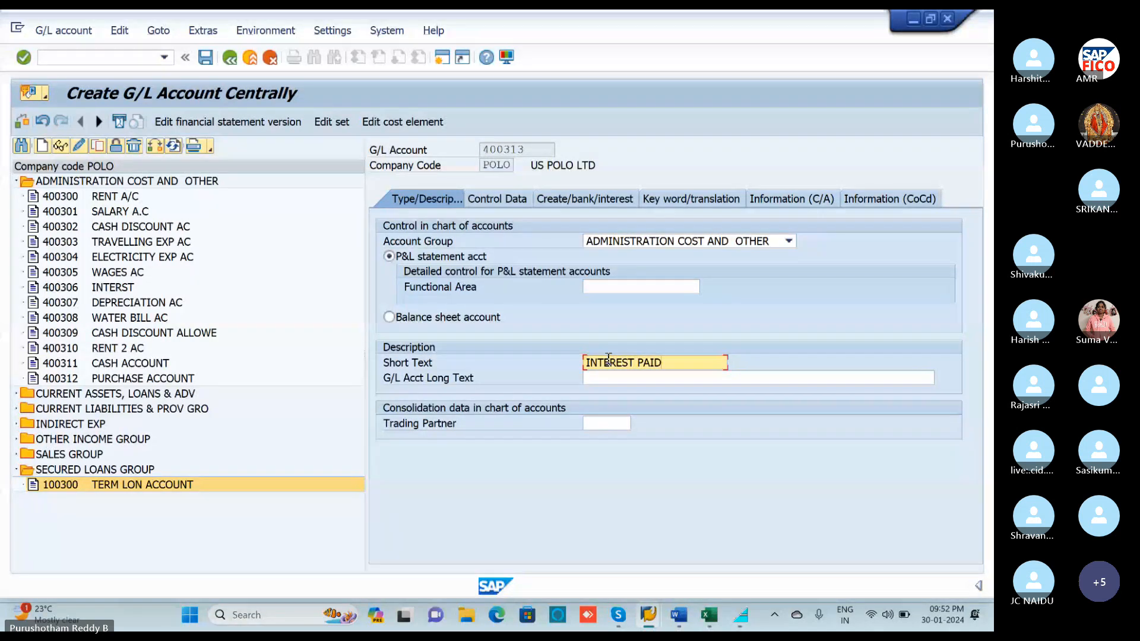
type(" AC")
left_click(603, 379)
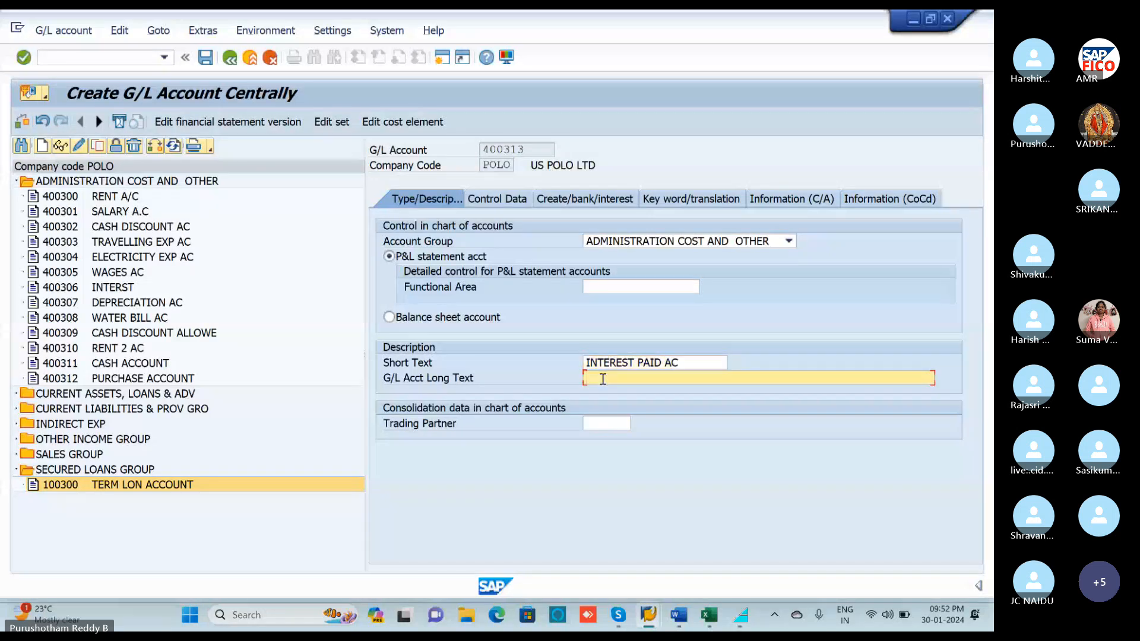
type("I")
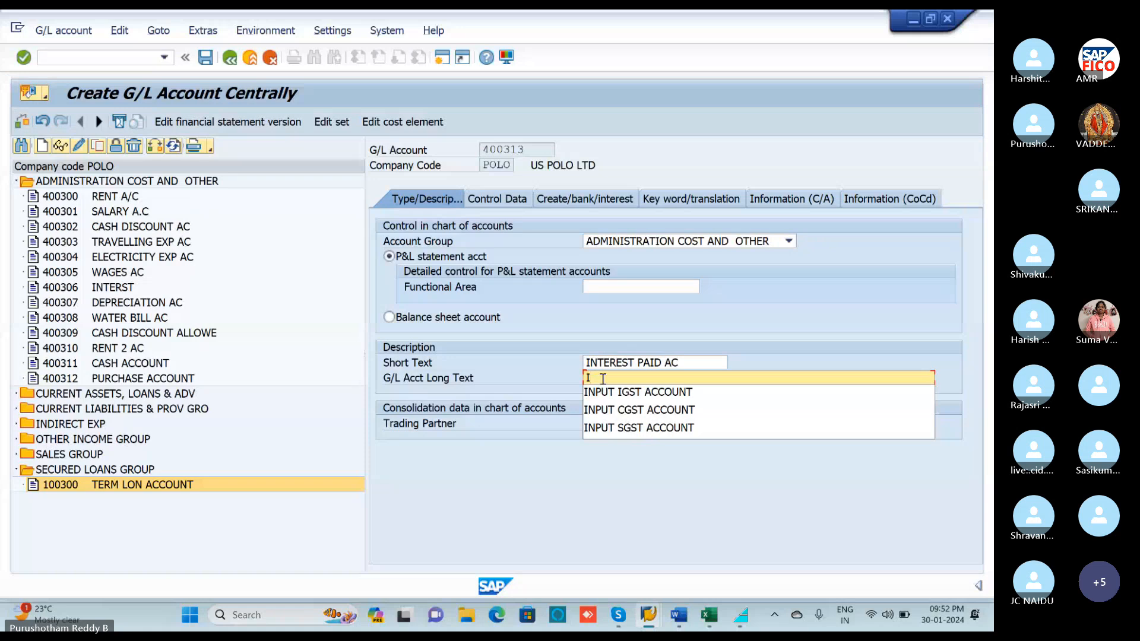
type("NT")
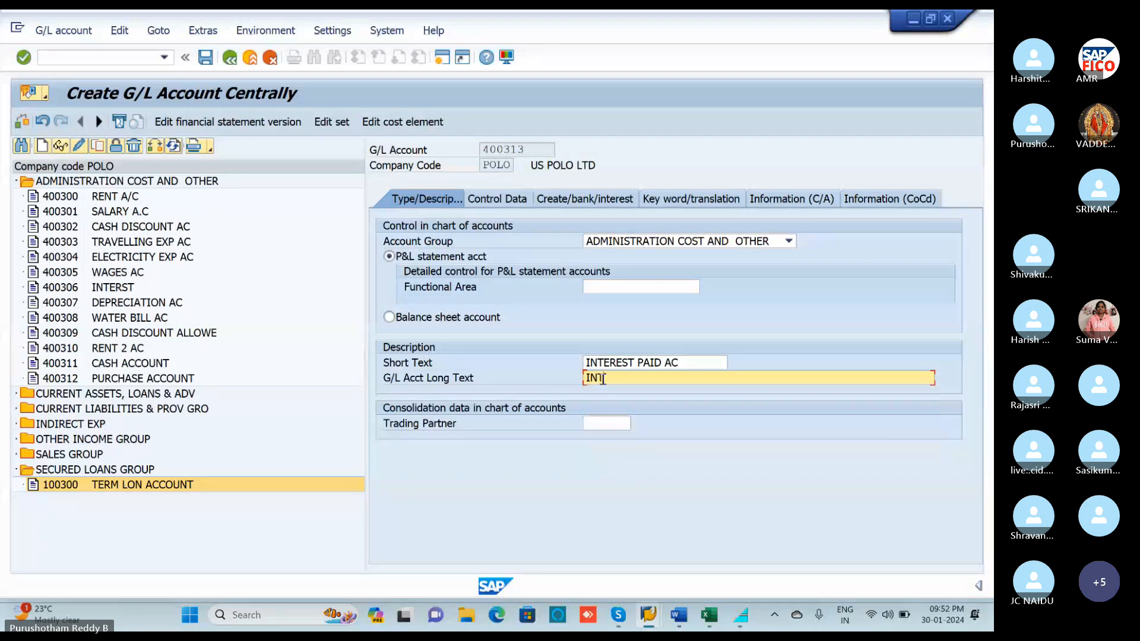
type("EREST")
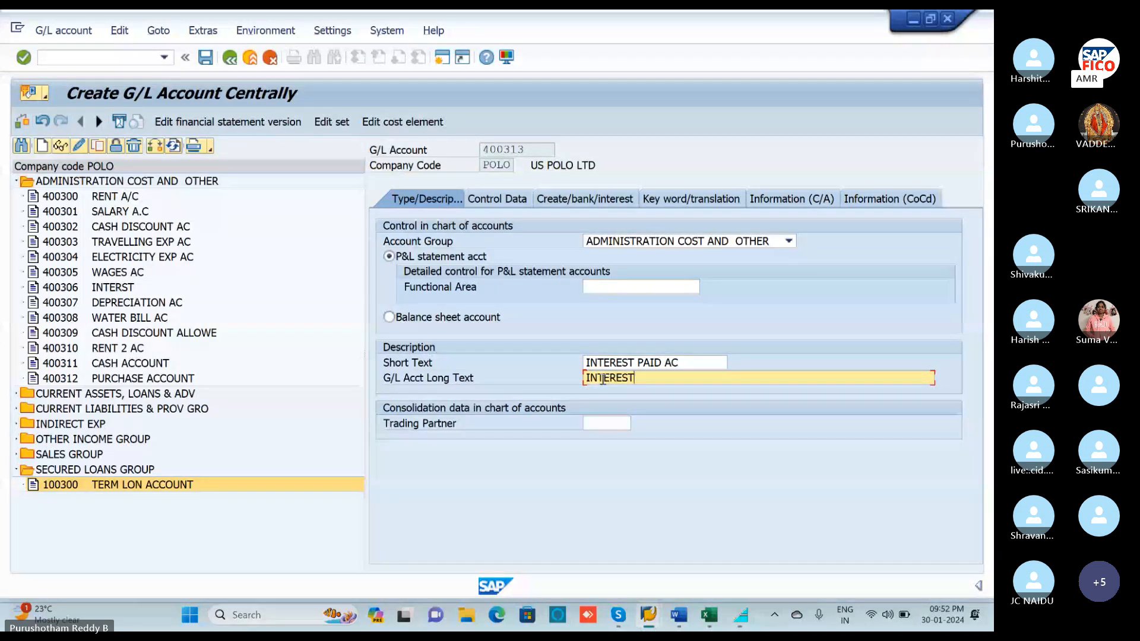
type(" PAI")
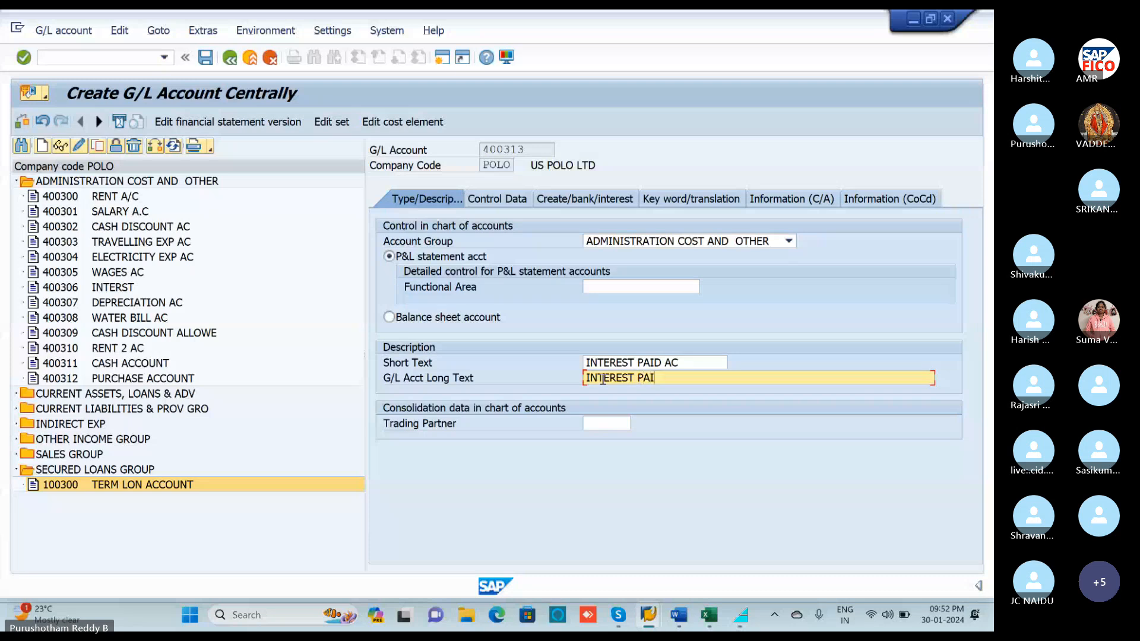
type("D ACC")
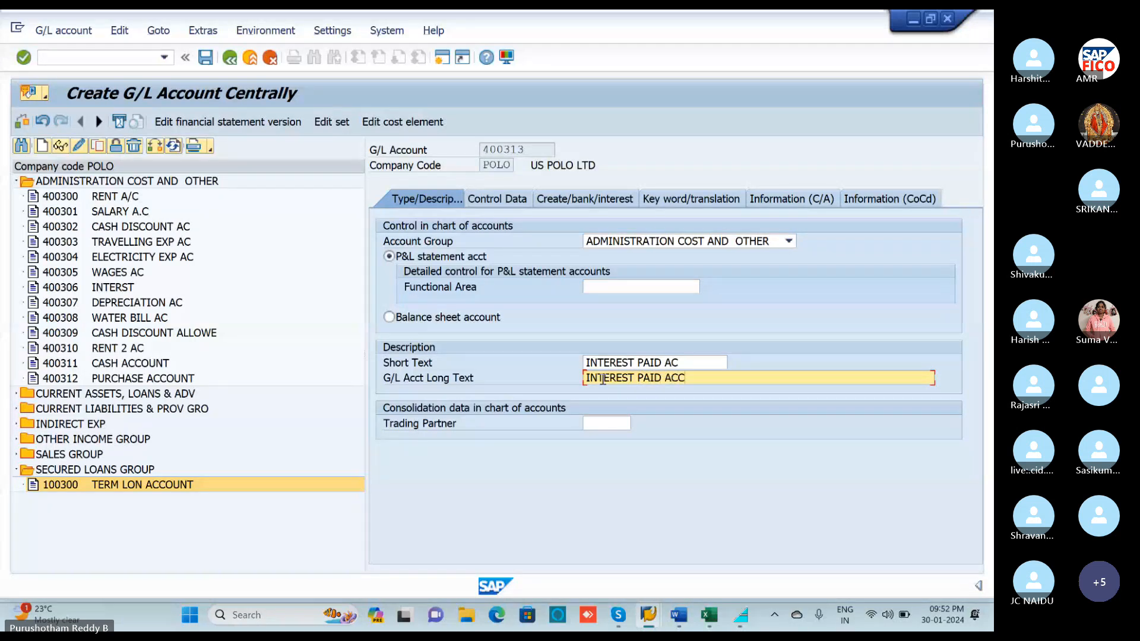
type("OUNT")
left_click(515, 198)
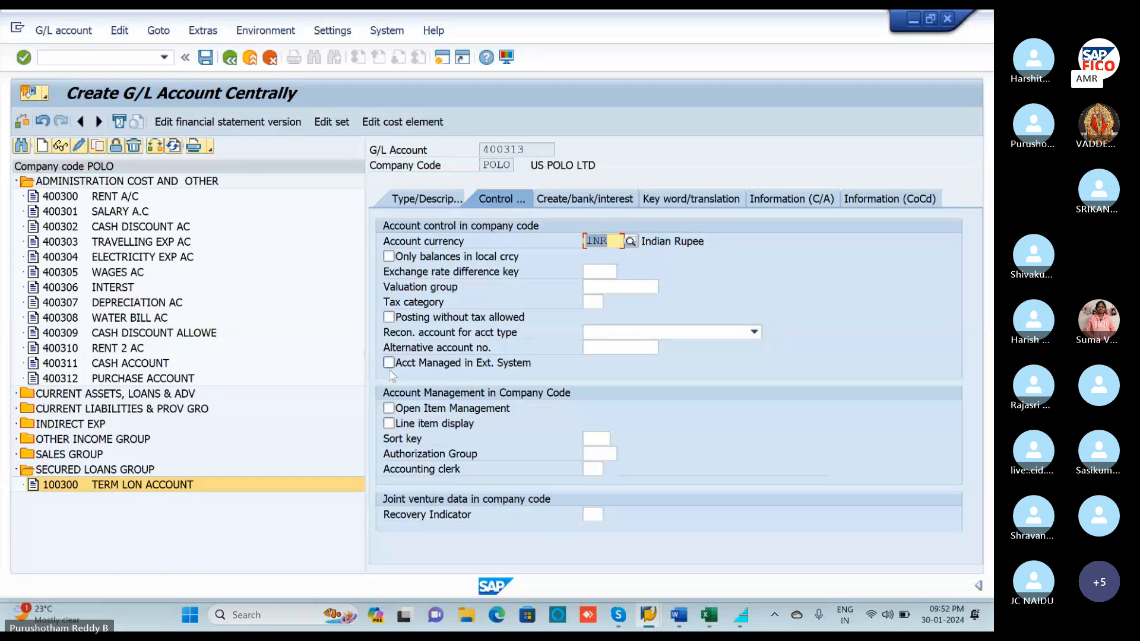
Enable line item display with sort key 001, set field status group G001, and save 400313.
left_click(389, 423)
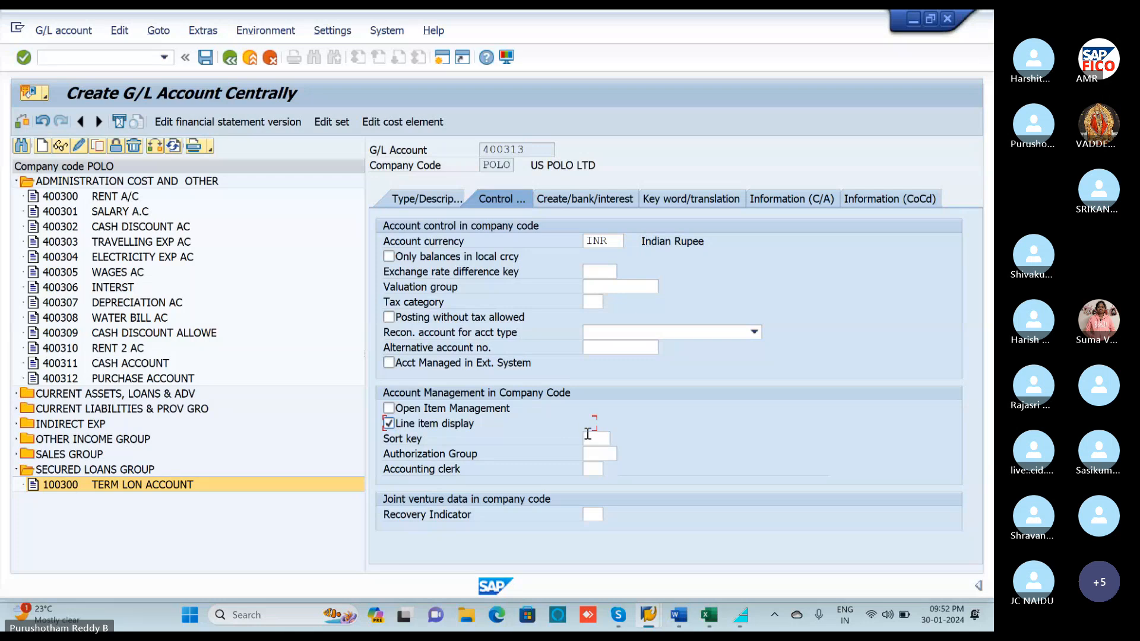
left_click(590, 439)
type("001")
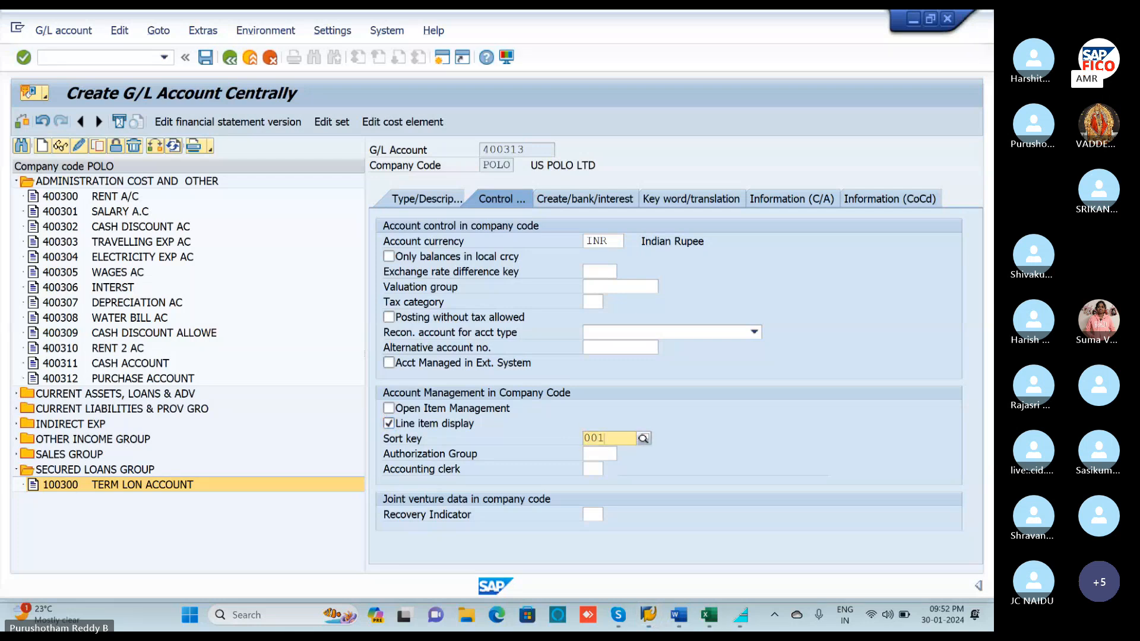
left_click(617, 201)
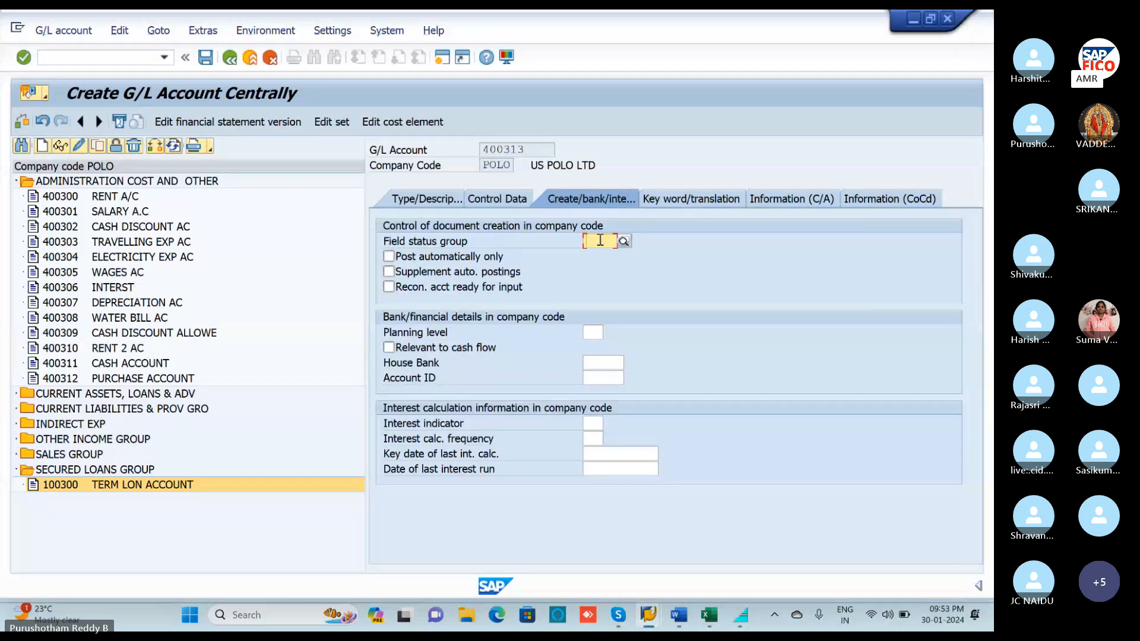
type("G00")
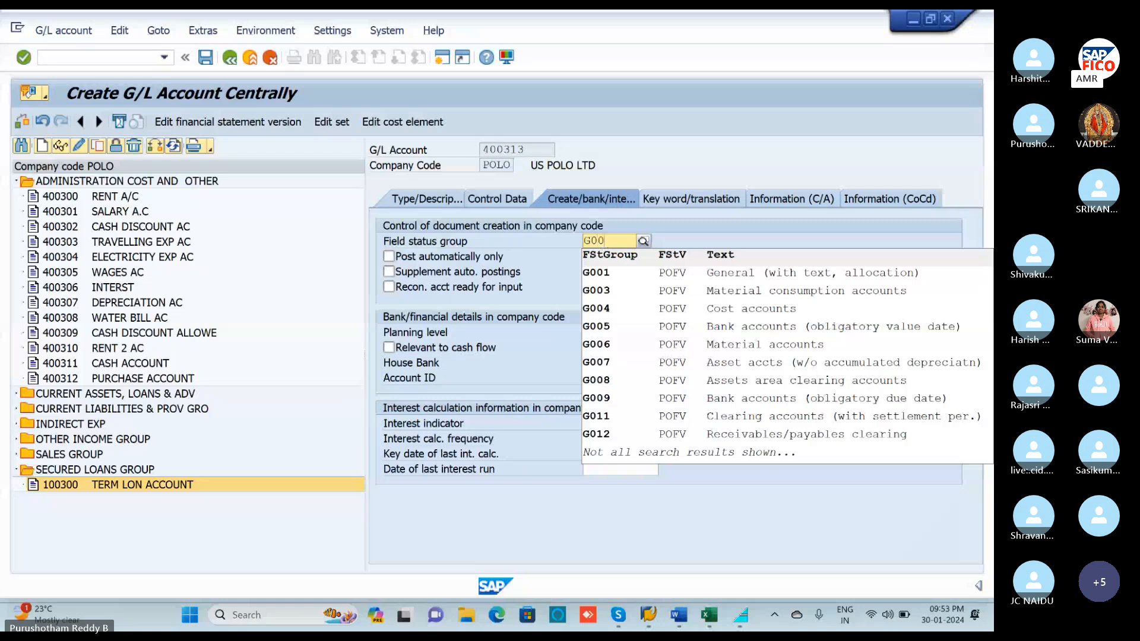
type("1")
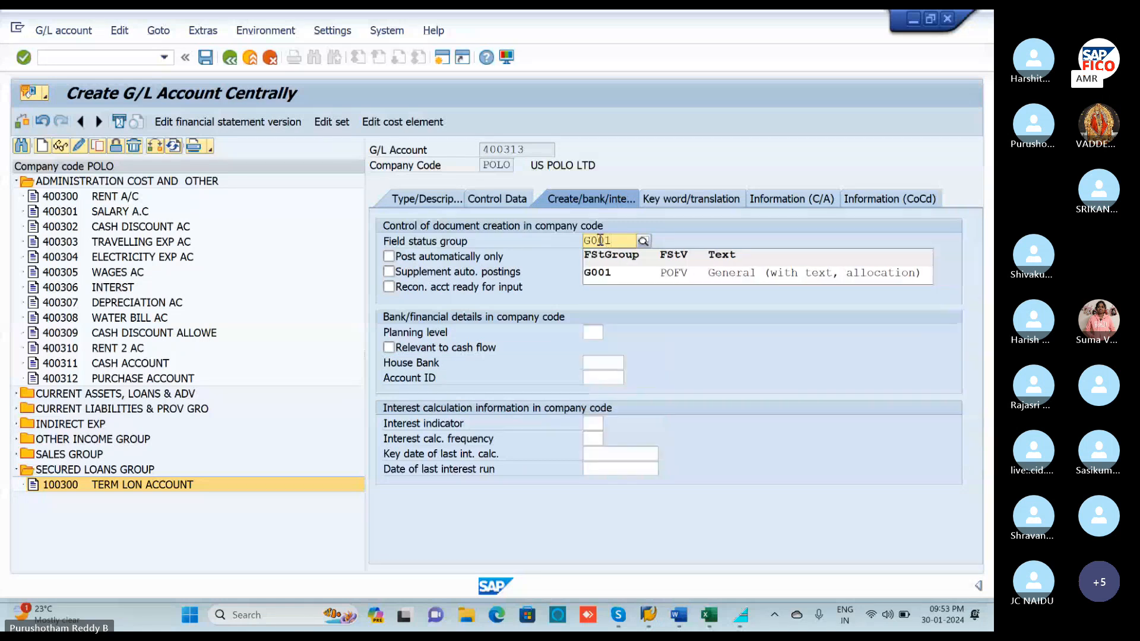
left_click(612, 272)
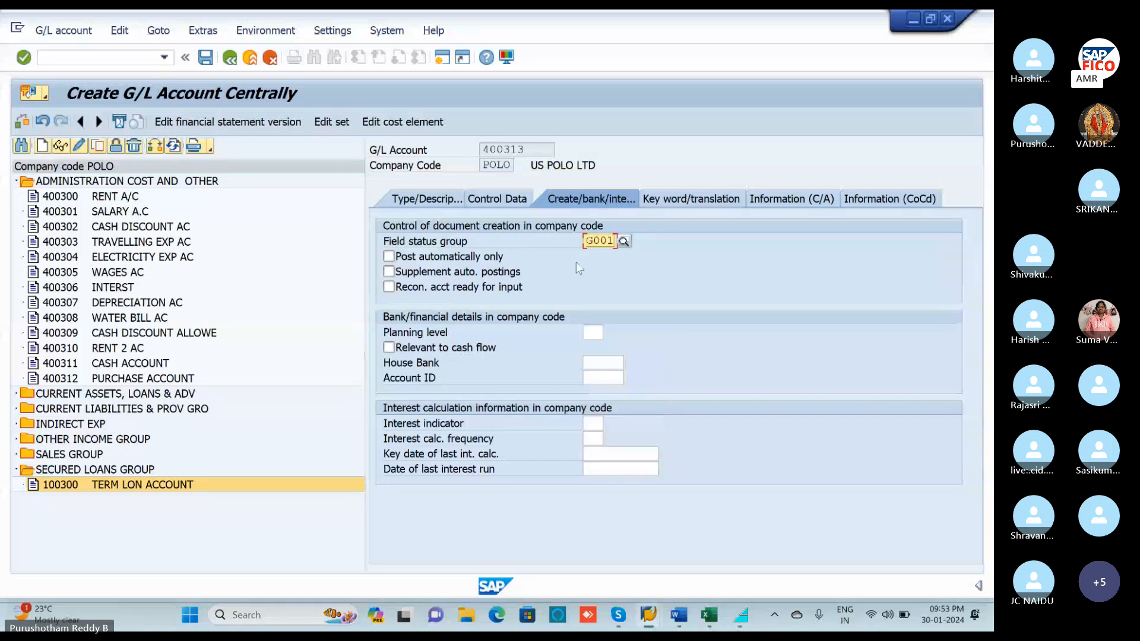
left_click(206, 58)
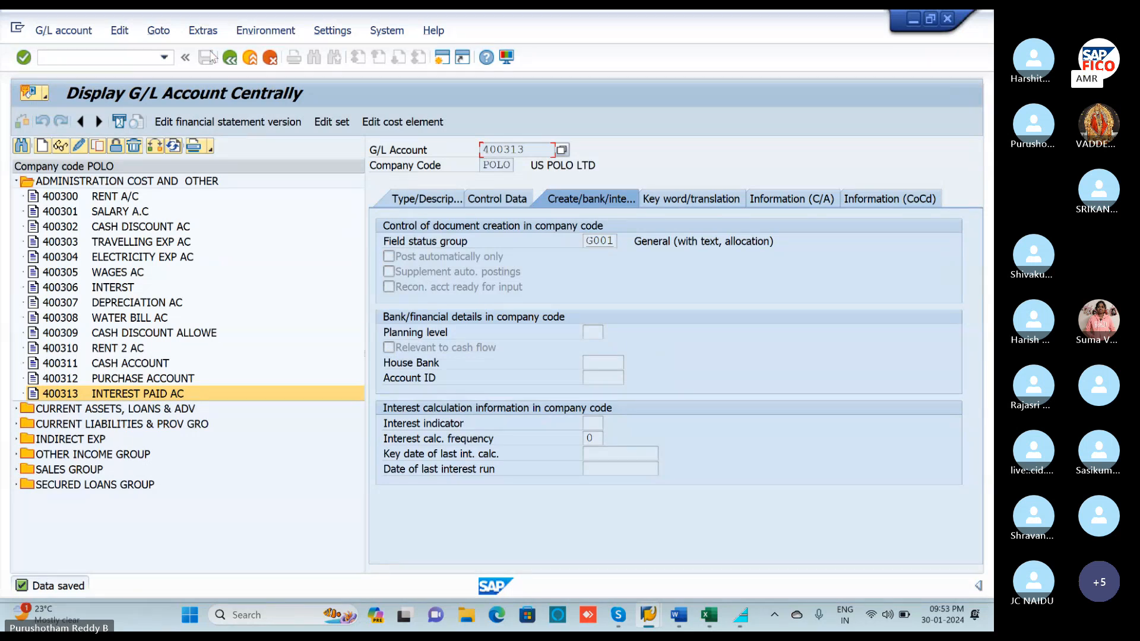
left_click(707, 616)
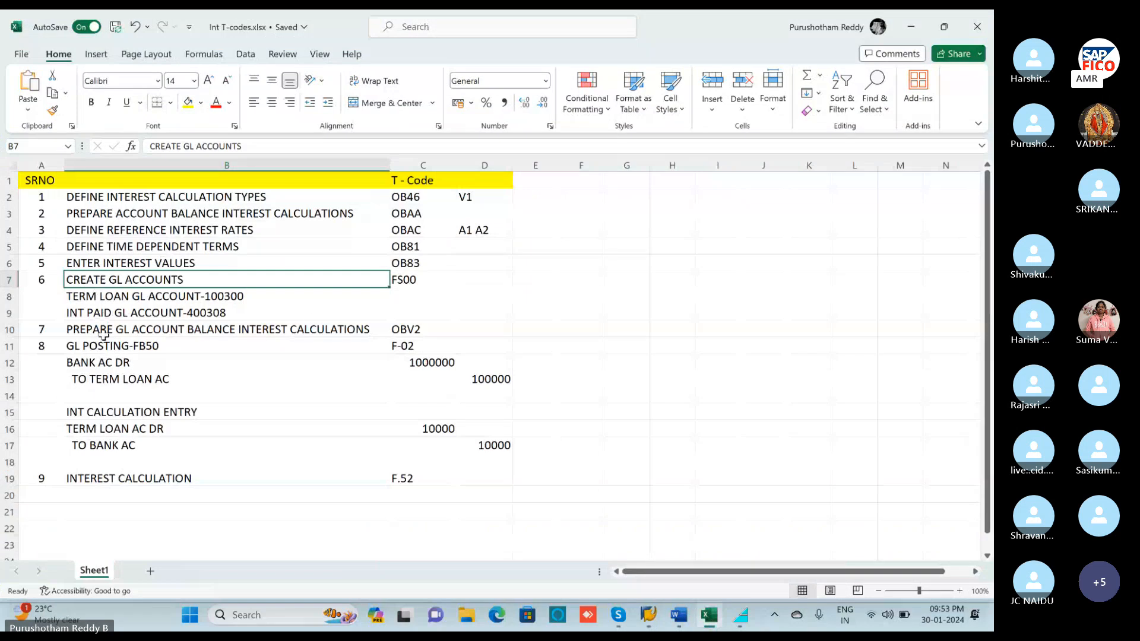
left_click(104, 330)
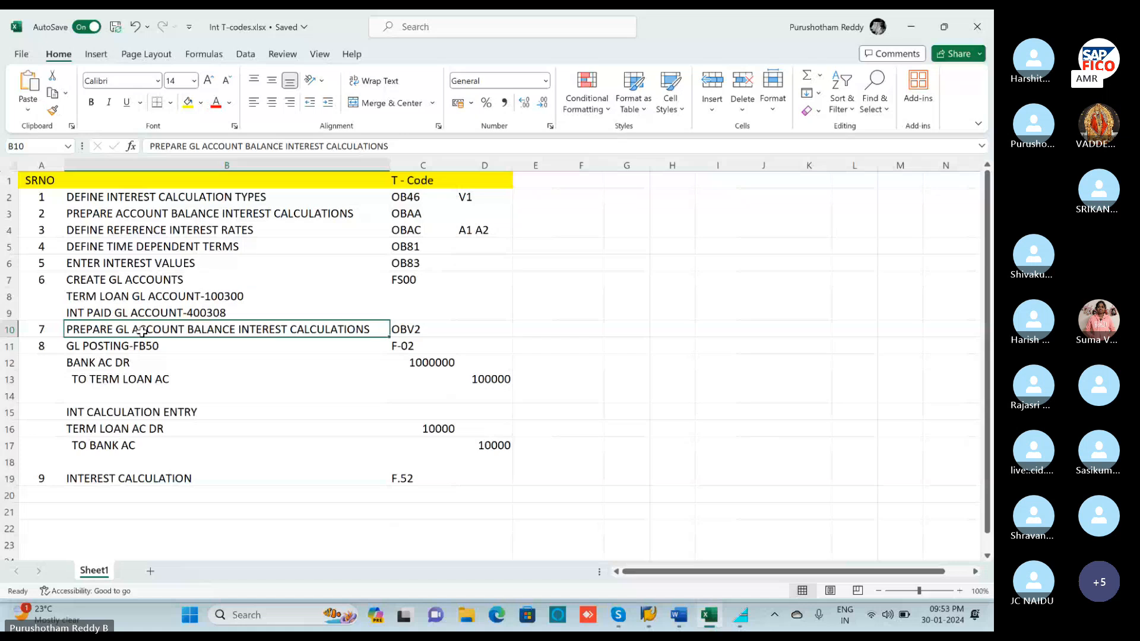
left_click(913, 33)
Run OBV2 and open the interest scale account assignments for chart of accounts POOC.
left_click(93, 60)
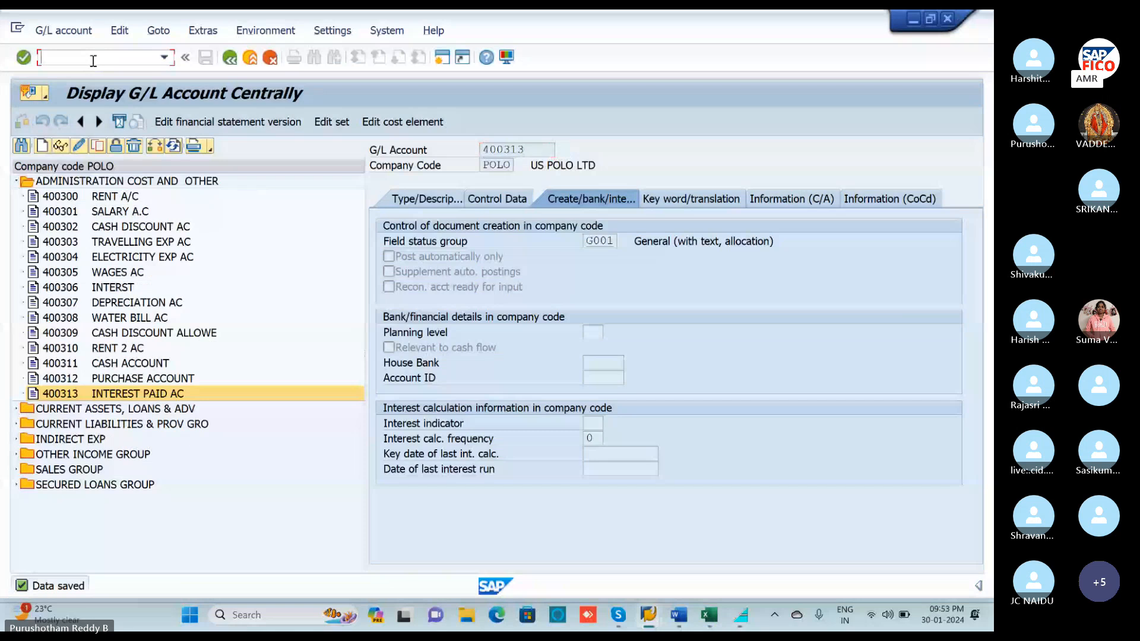
type("/N")
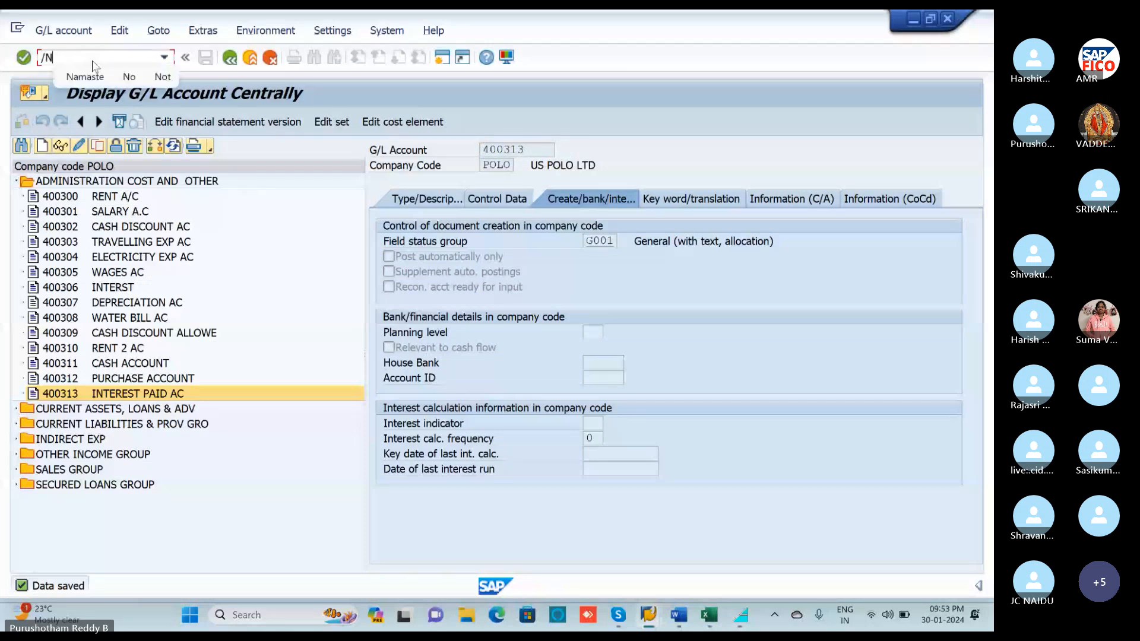
type("OBV2")
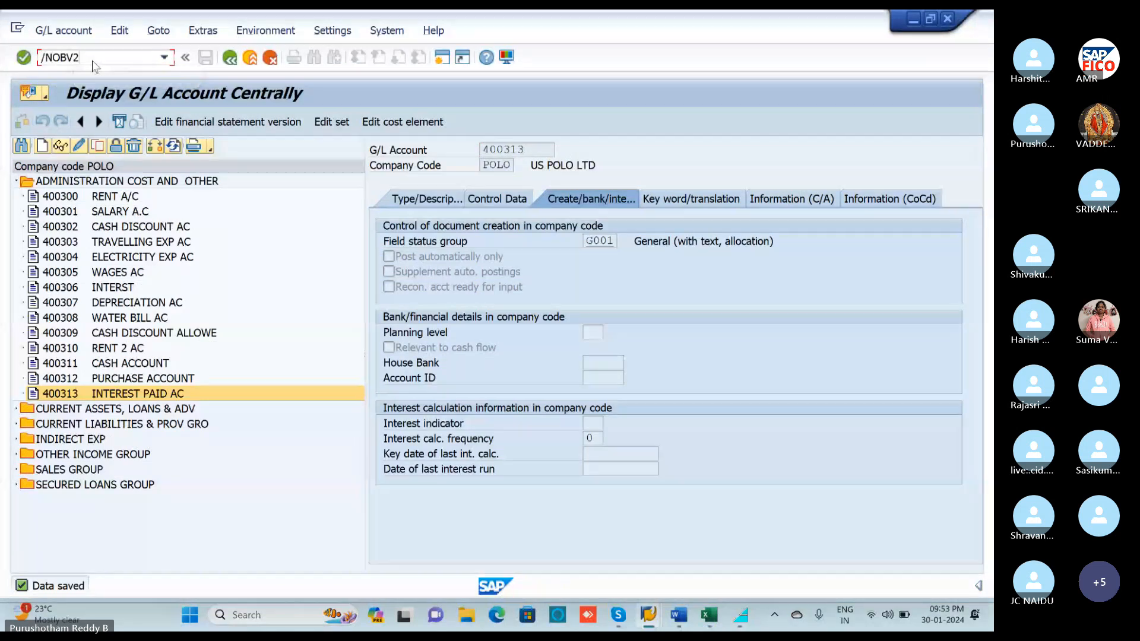
key("Return")
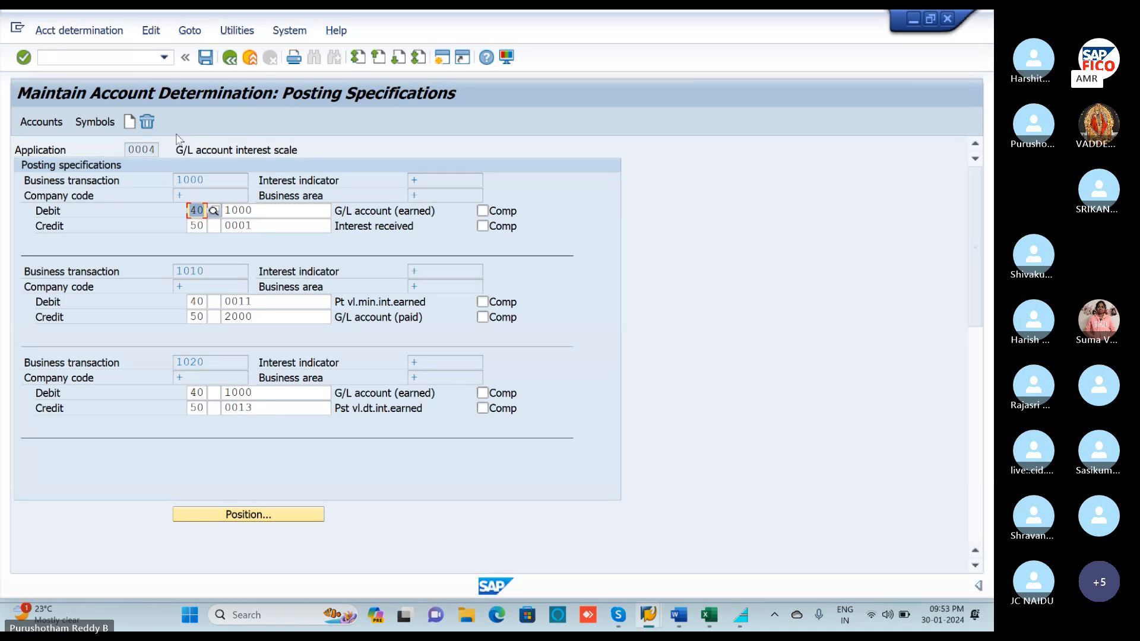
left_click(106, 129)
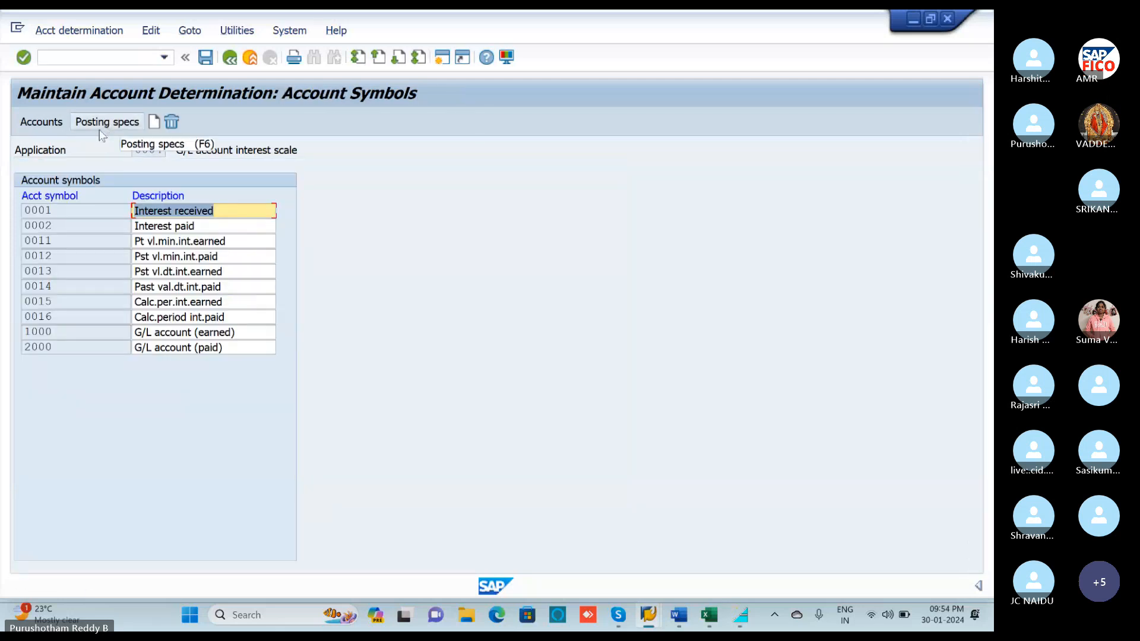
left_click(51, 123)
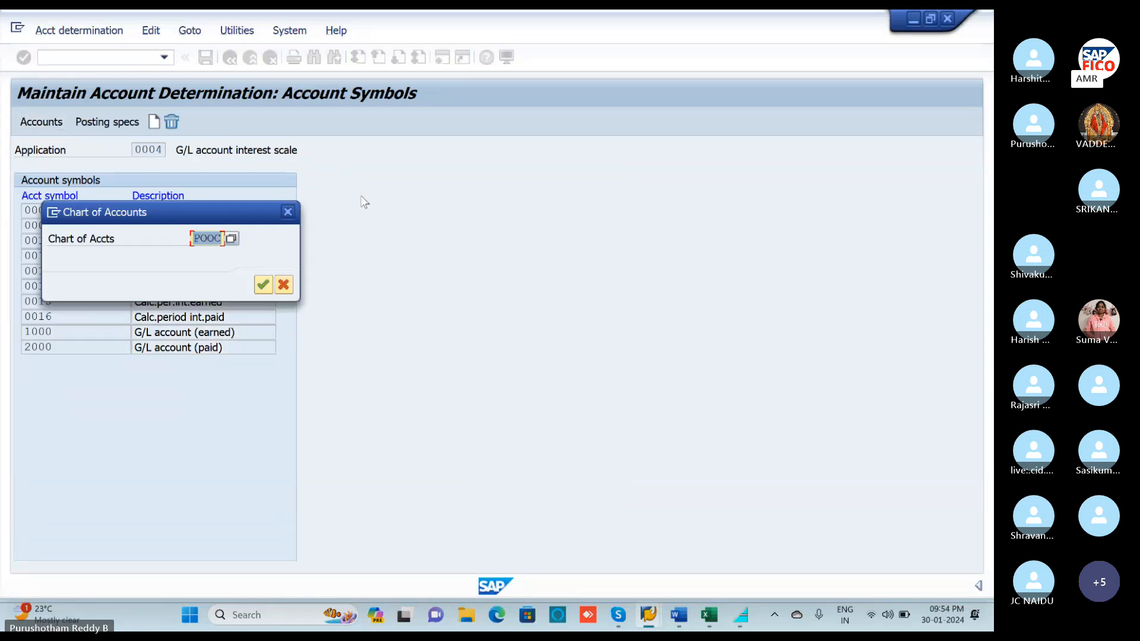
left_click(263, 284)
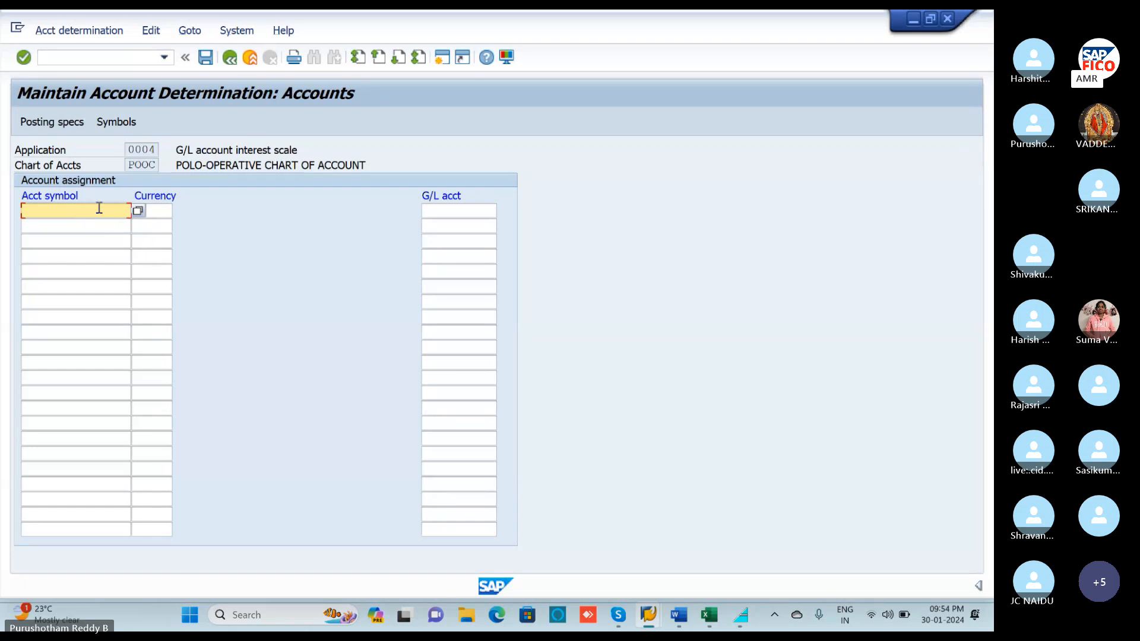
Add account symbol 0002 (Interest paid) with currency INR in the first row.
left_click(138, 211)
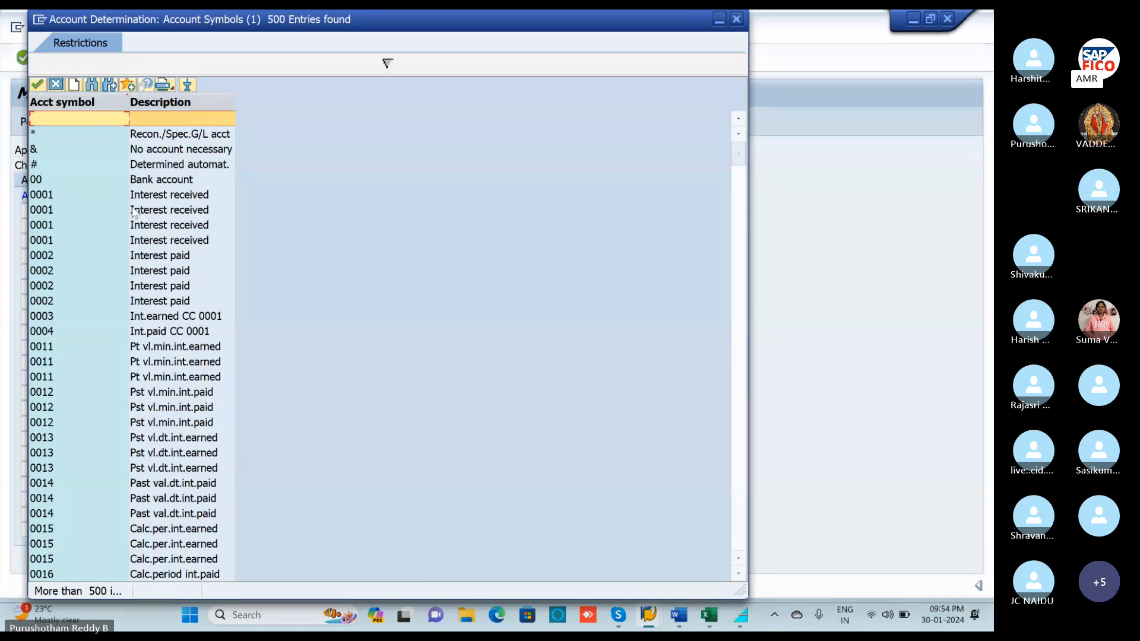
left_click(47, 256)
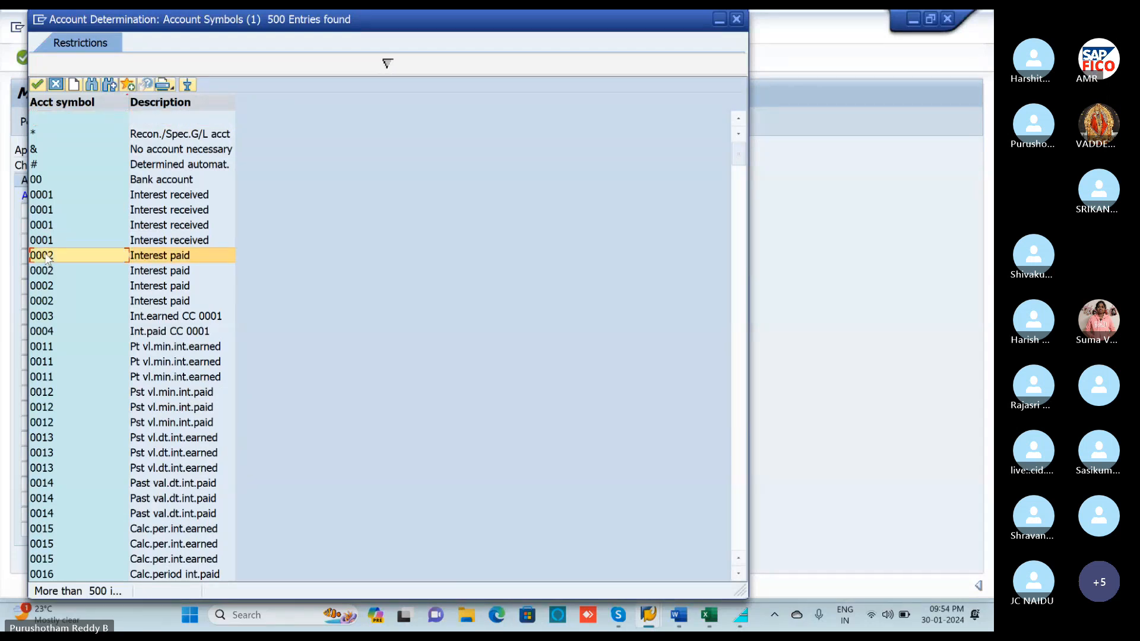
double_click(47, 256)
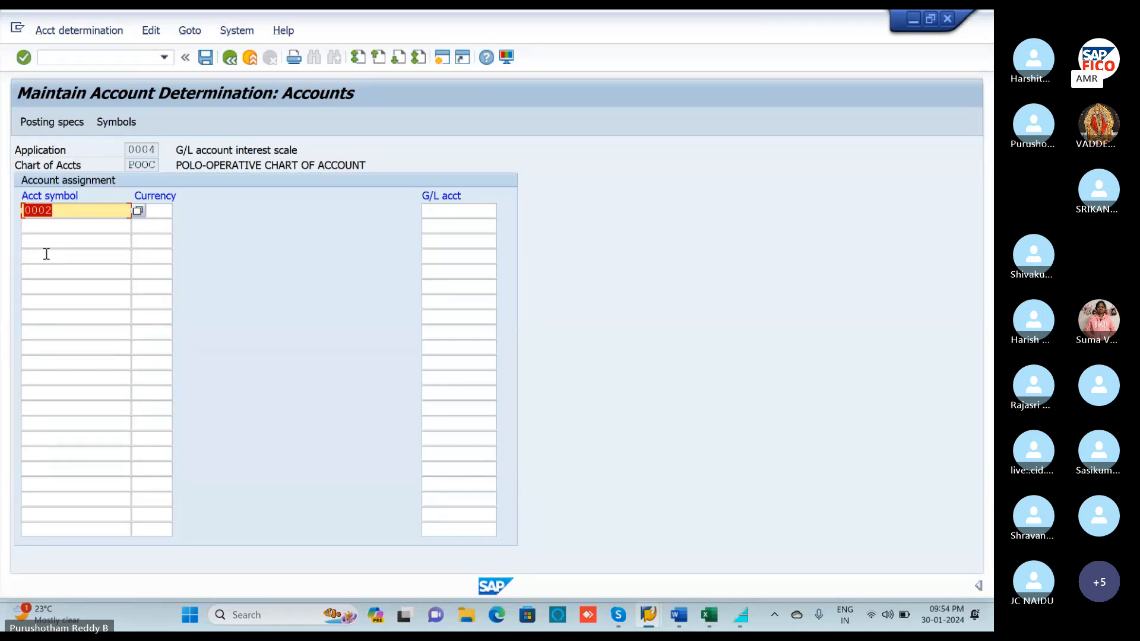
left_click(161, 211)
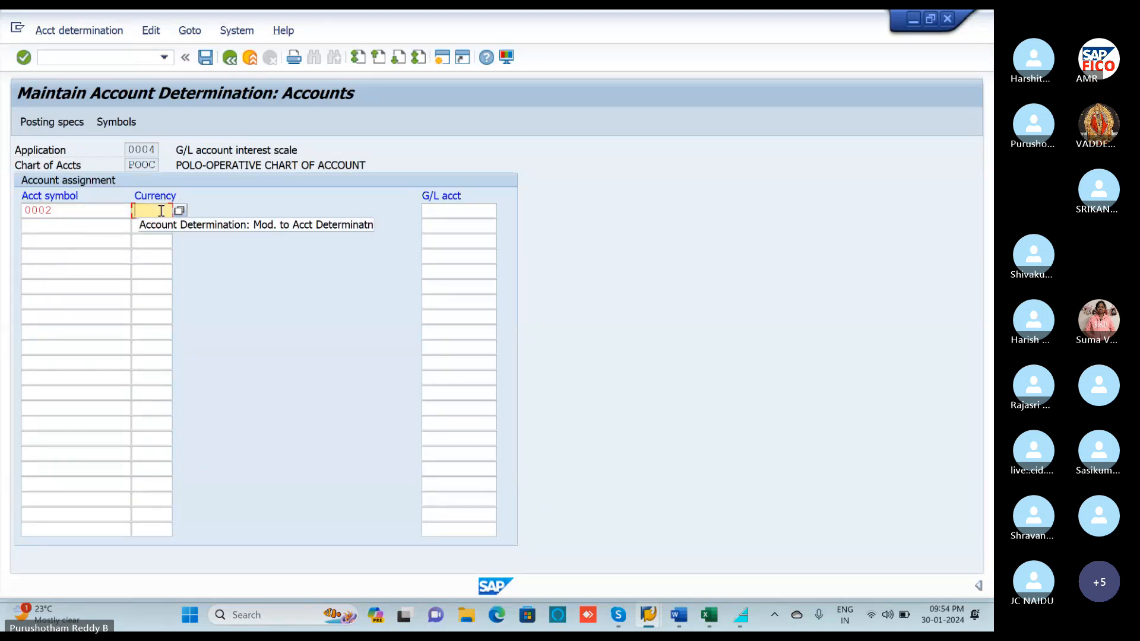
type("INR")
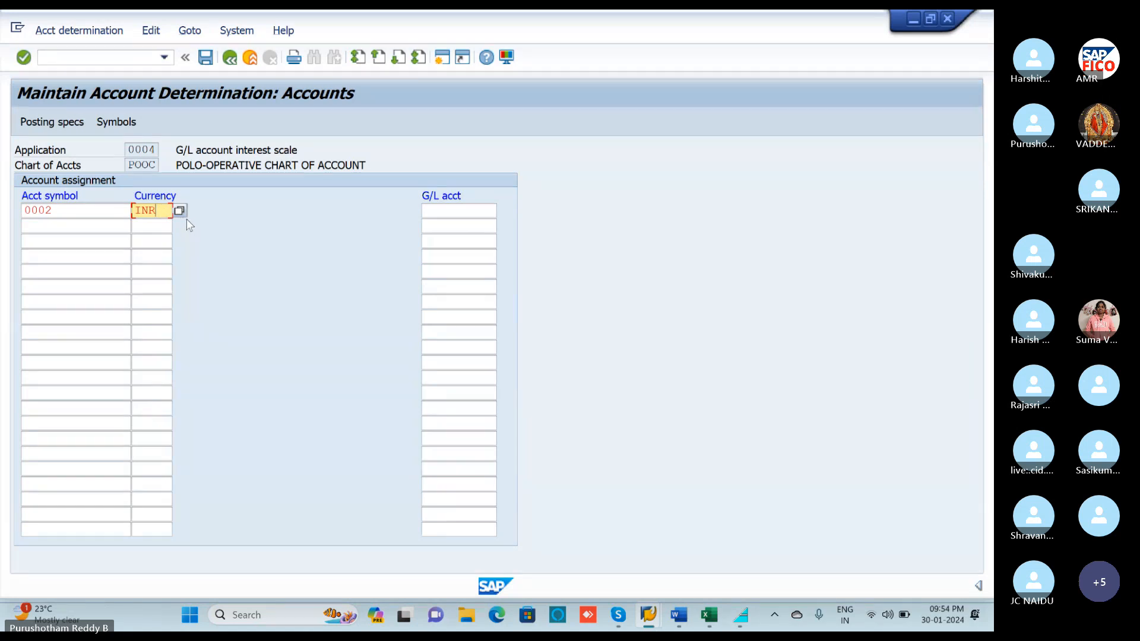
left_click(151, 226)
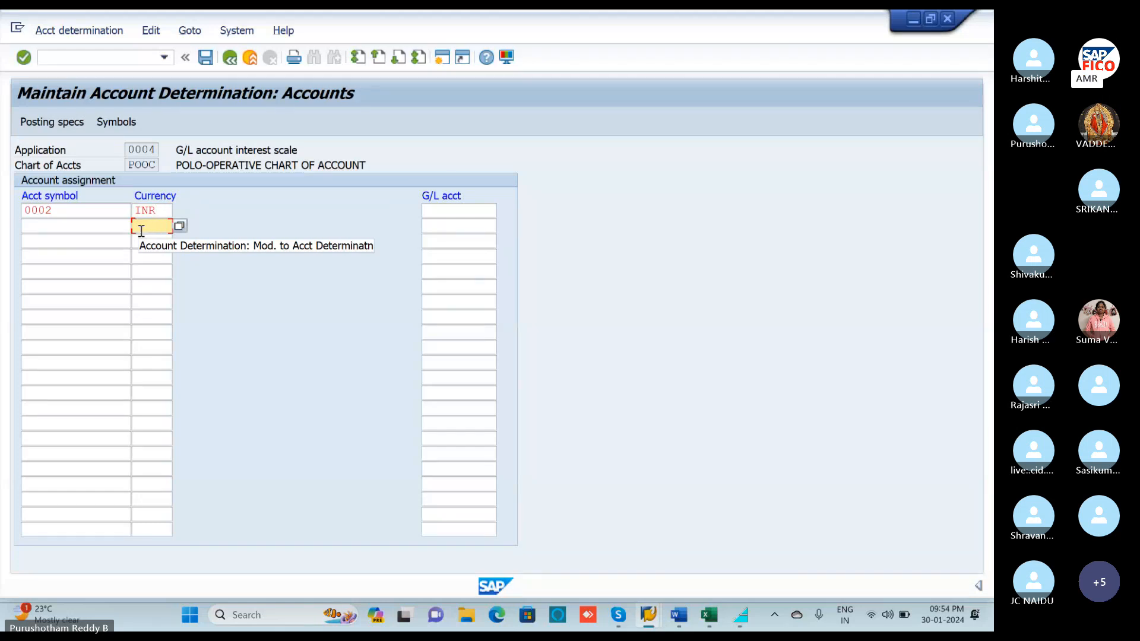
left_click(53, 227)
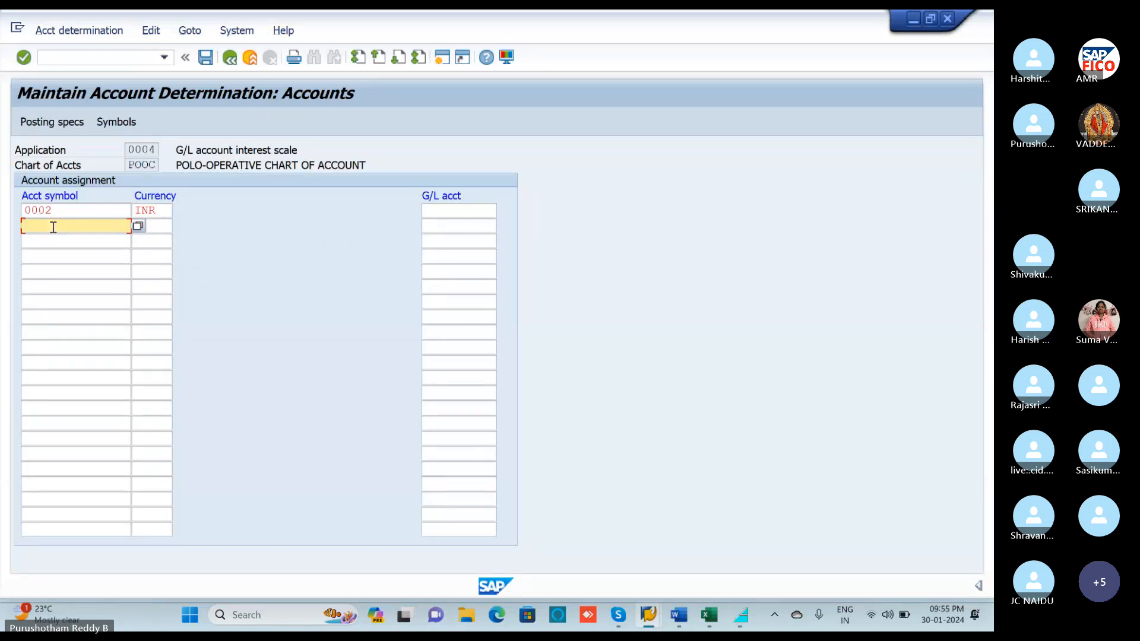
Put account symbol 2000 (G/L account paid) into the second assignment row.
left_click(137, 227)
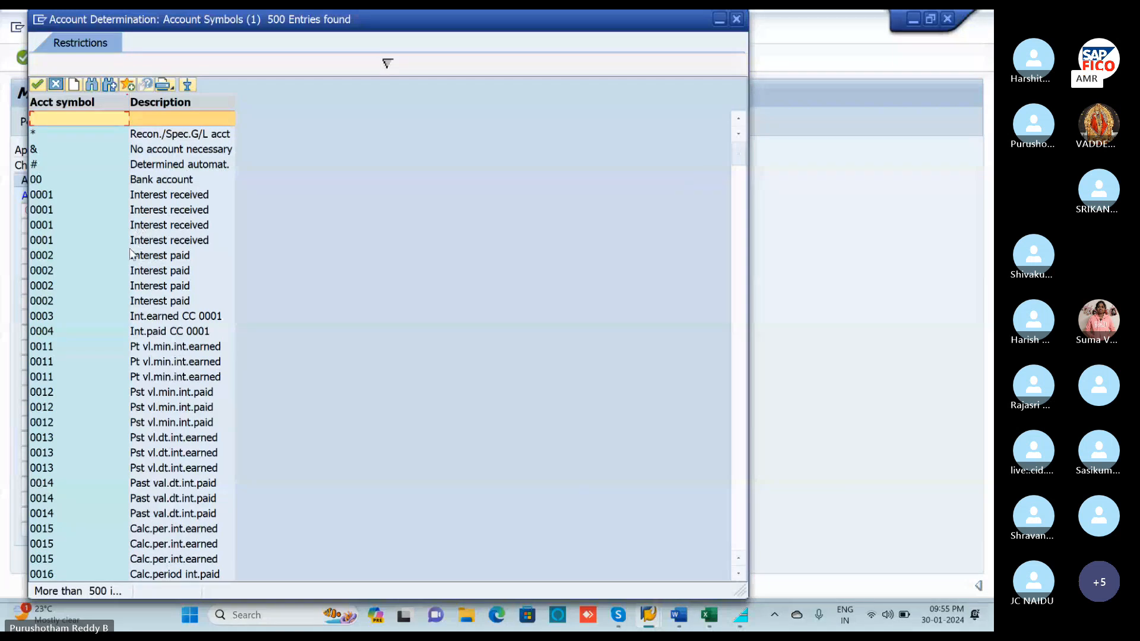
scroll(84, 368, "down", 5)
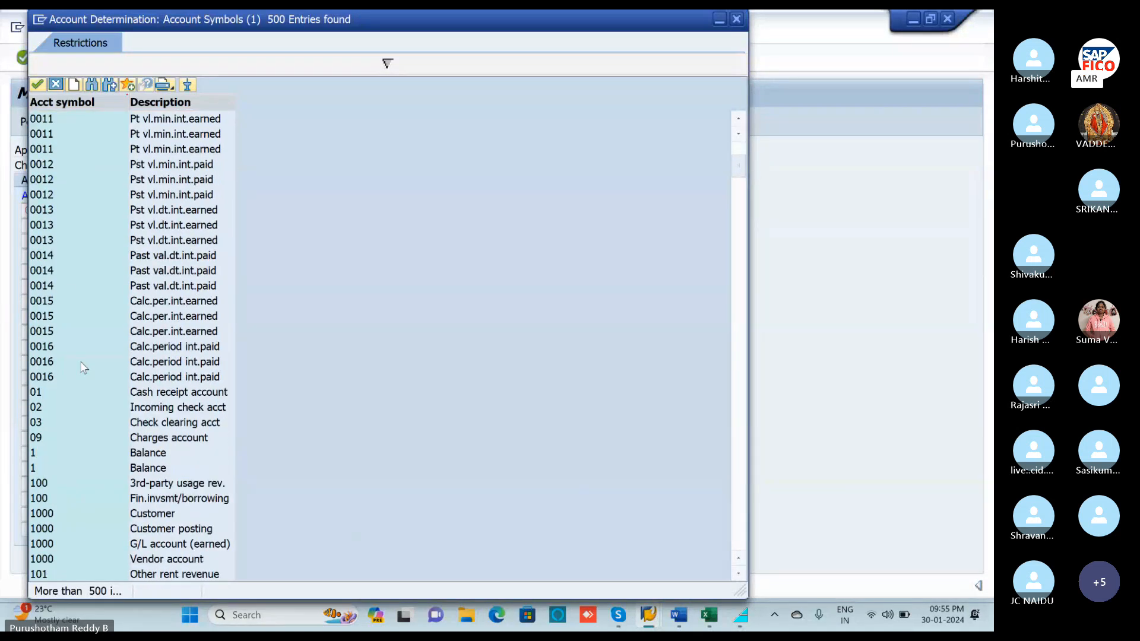
scroll(84, 368, "down", 3)
scroll(84, 368, "down", 7)
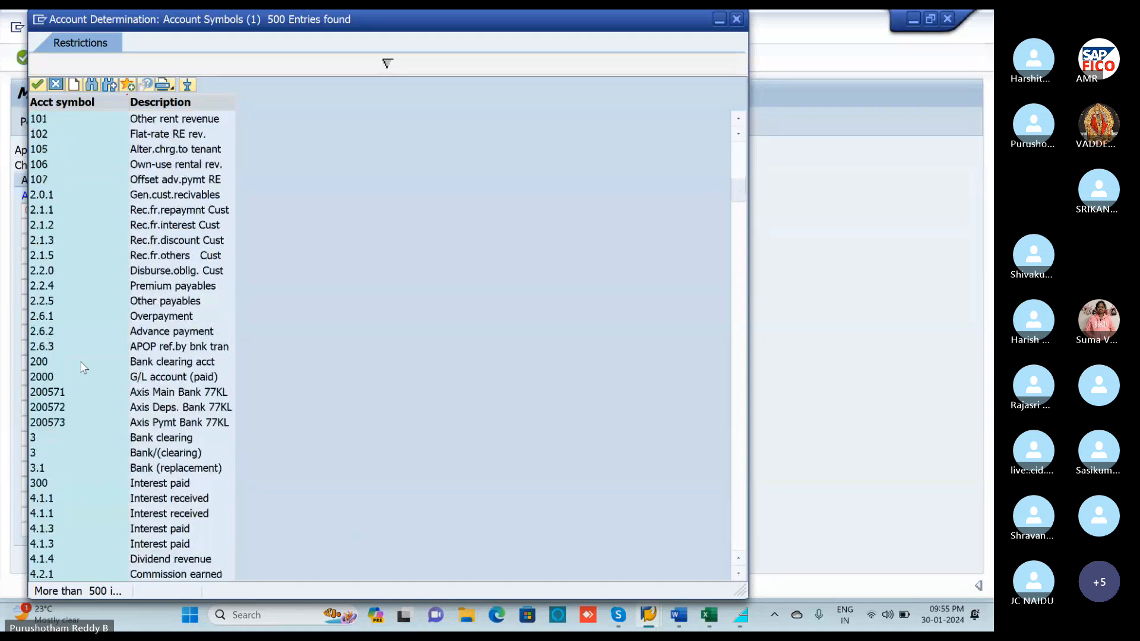
scroll(84, 368, "down", 20)
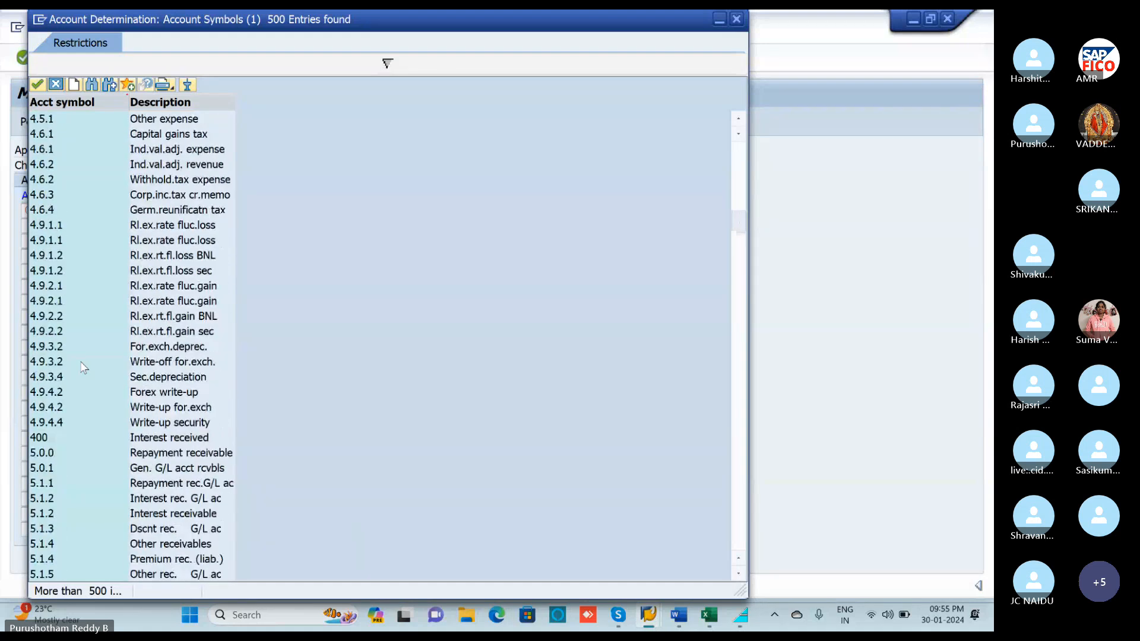
scroll(84, 368, "down", 7)
scroll(84, 368, "up", 11)
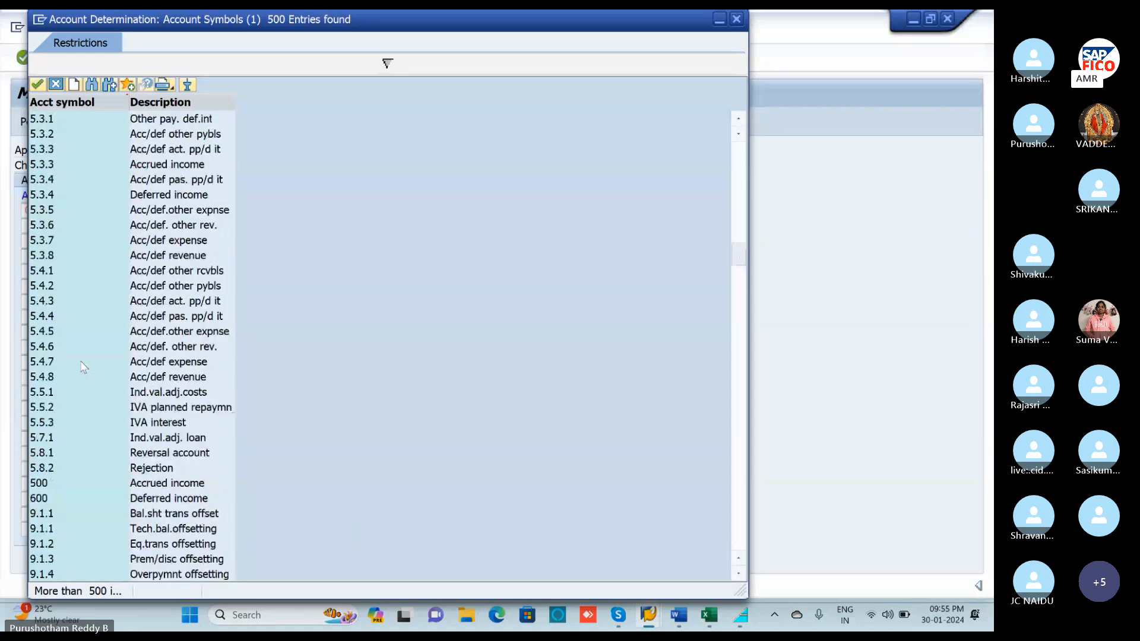
scroll(83, 368, "up", 20)
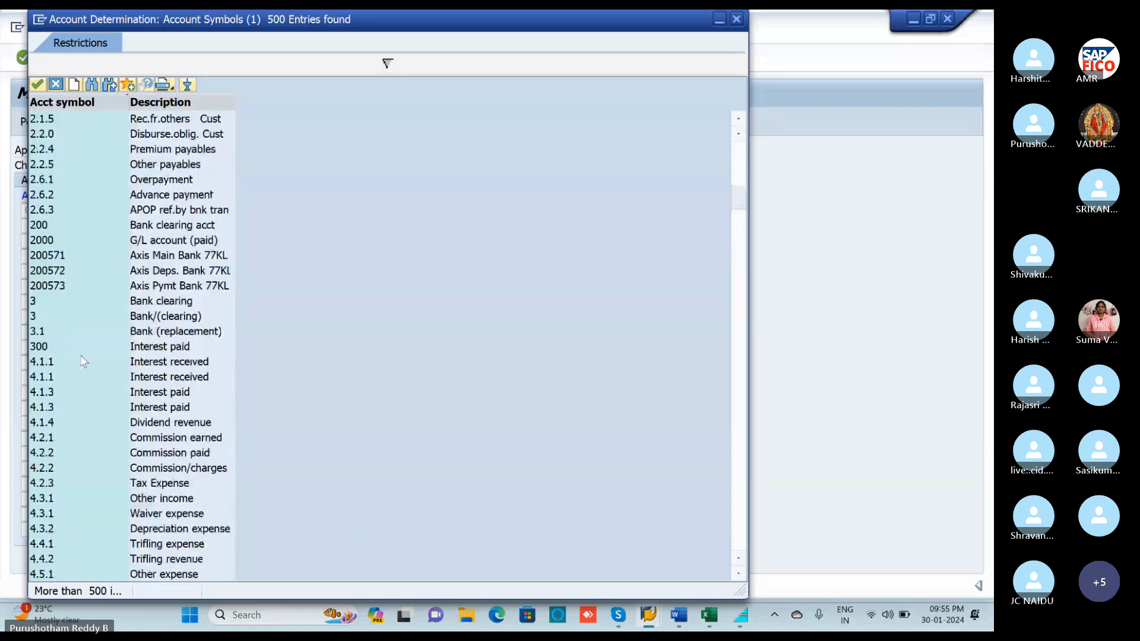
left_click(39, 244)
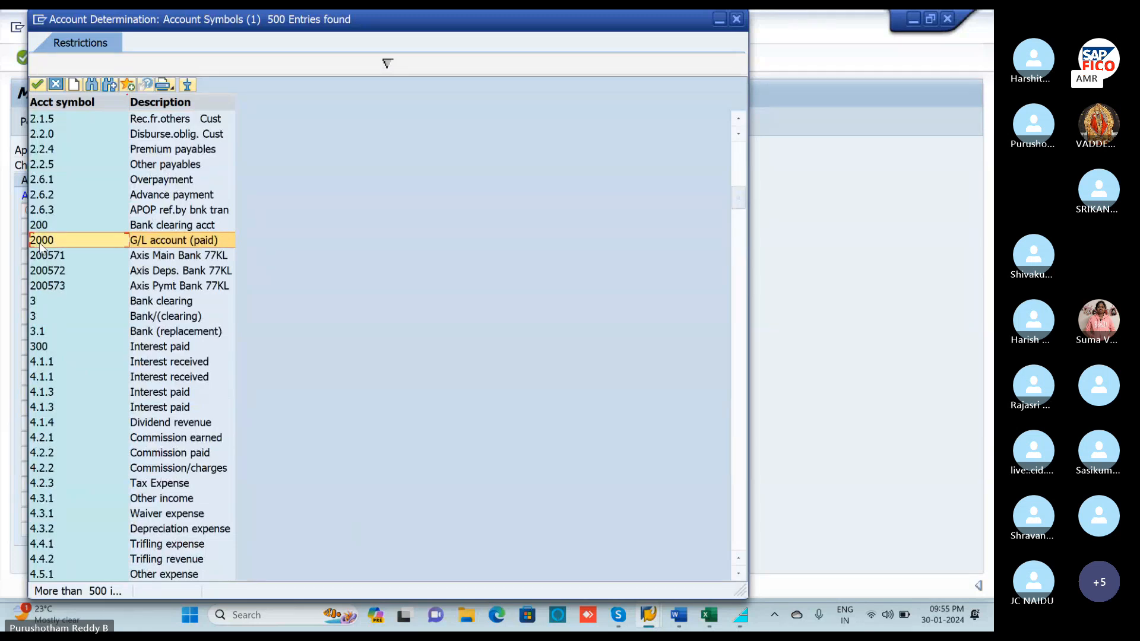
double_click(39, 245)
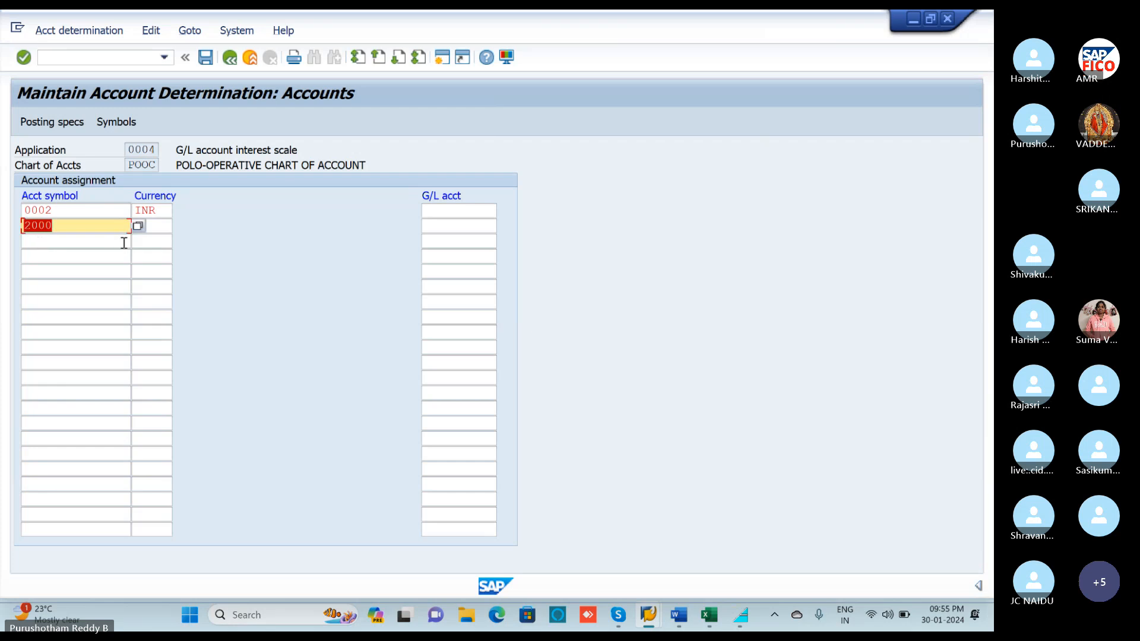
Enter currency INR for account symbol 2000.
left_click(158, 226)
type("INR")
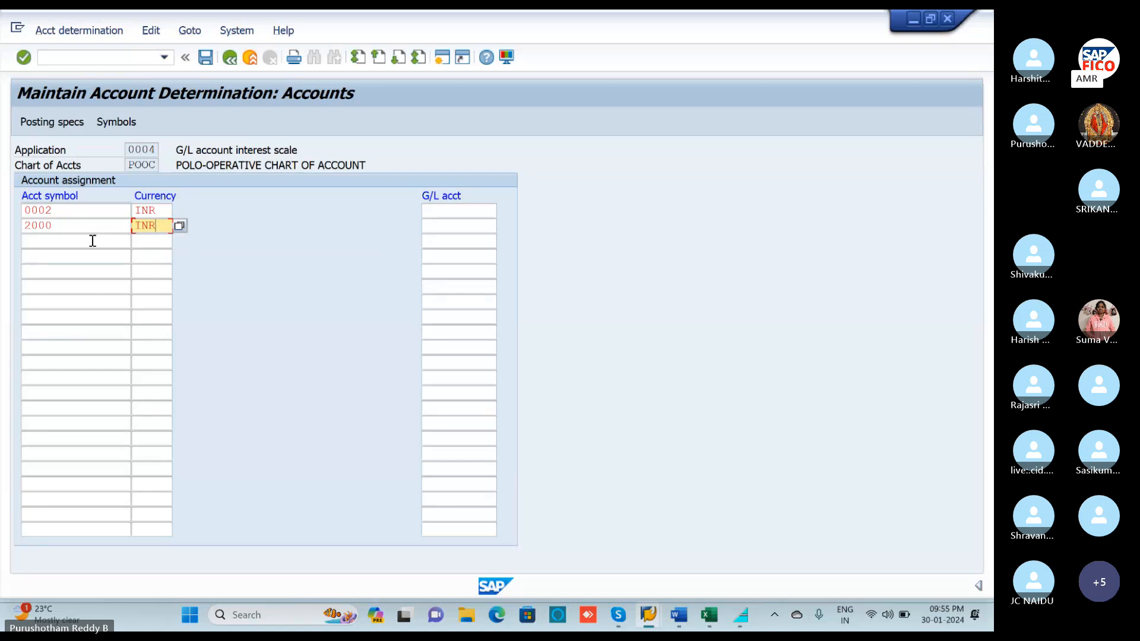
left_click(430, 209)
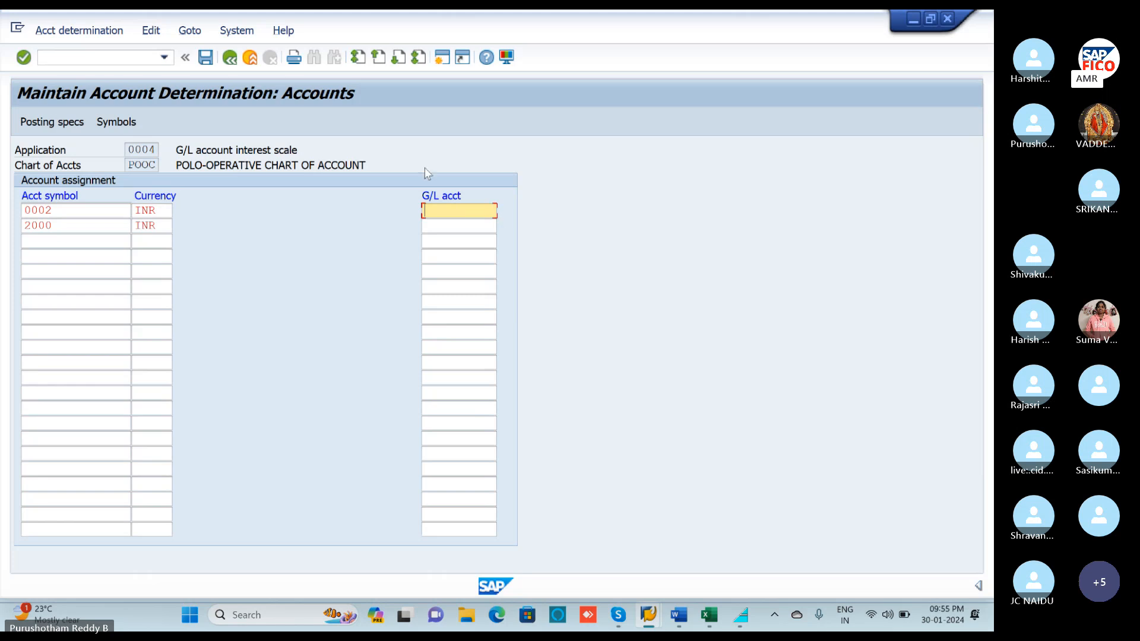
left_click(446, 60)
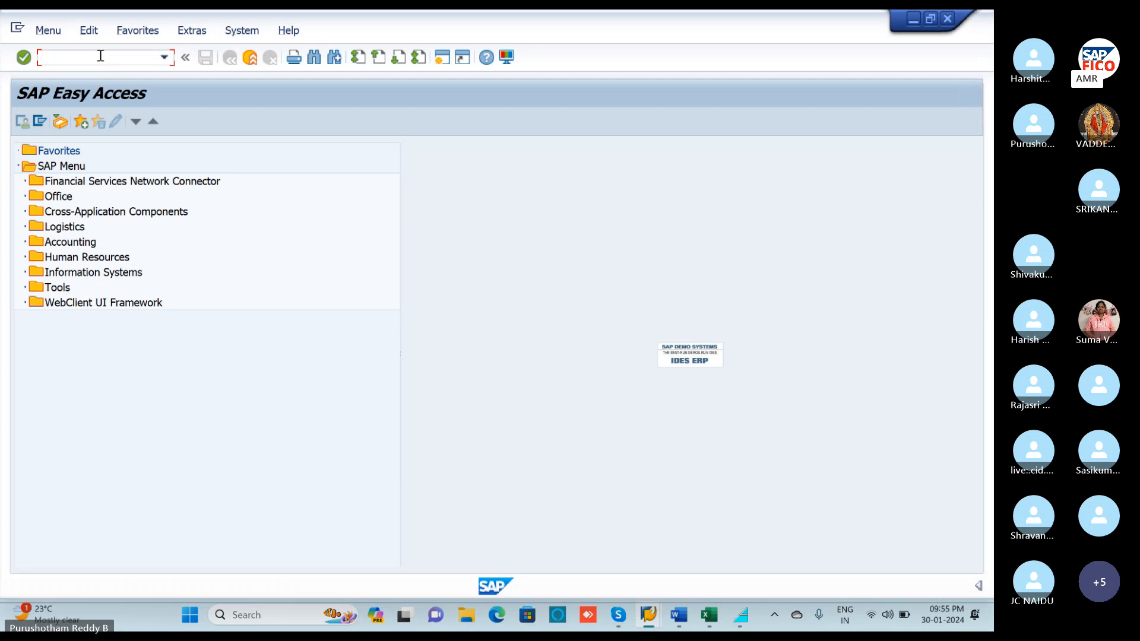
type("FS00")
key("Return")
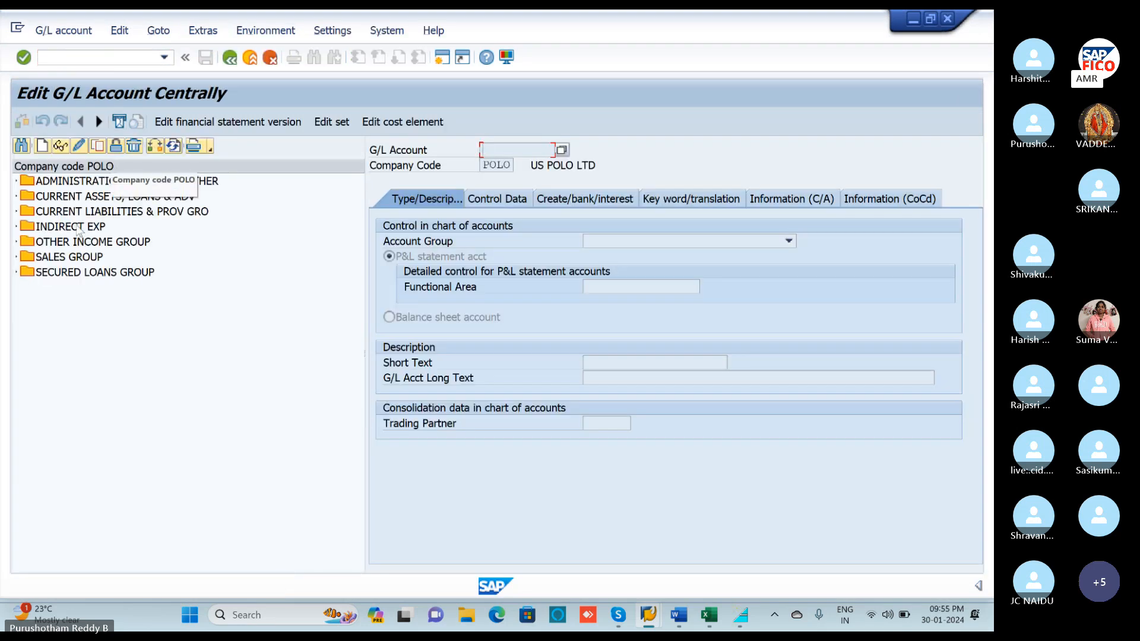
left_click(15, 272)
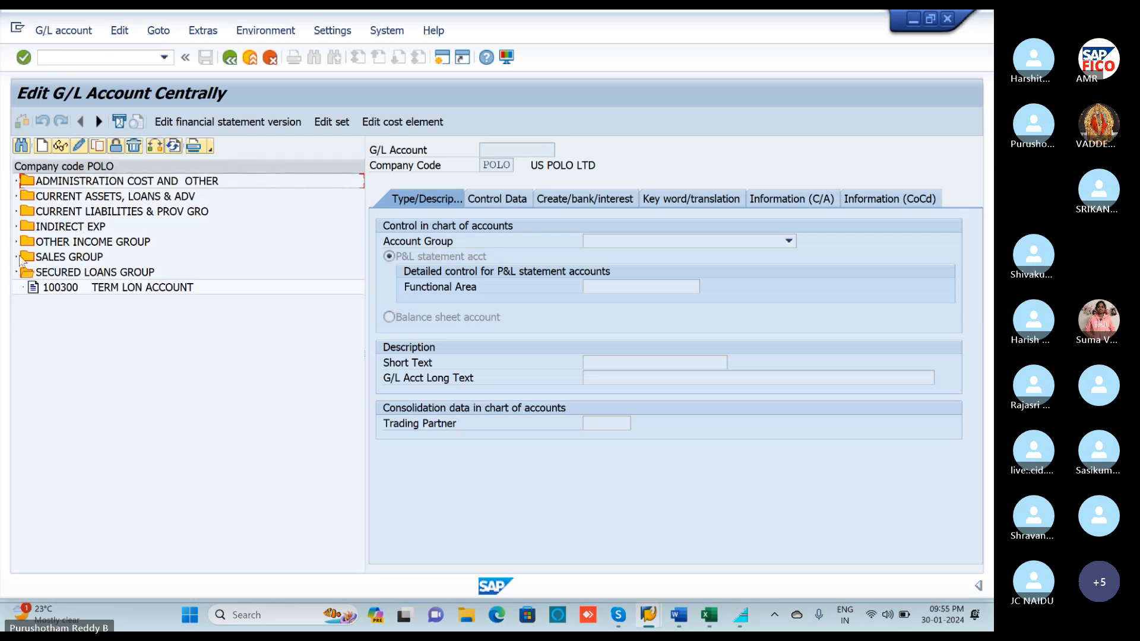
left_click(16, 180)
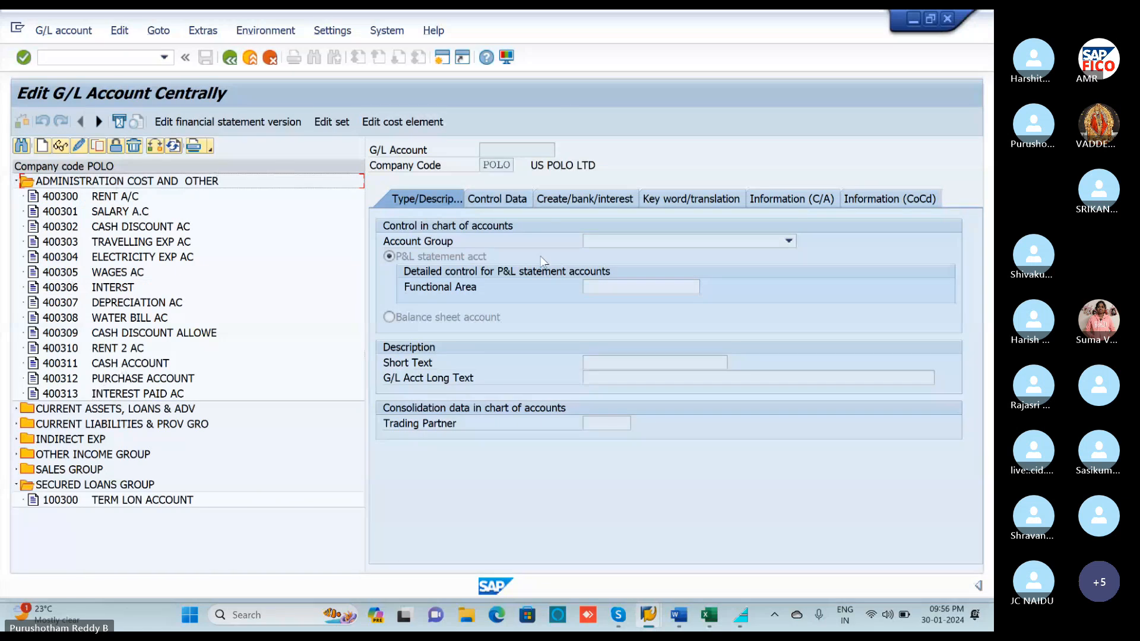
key("alt+Tab")
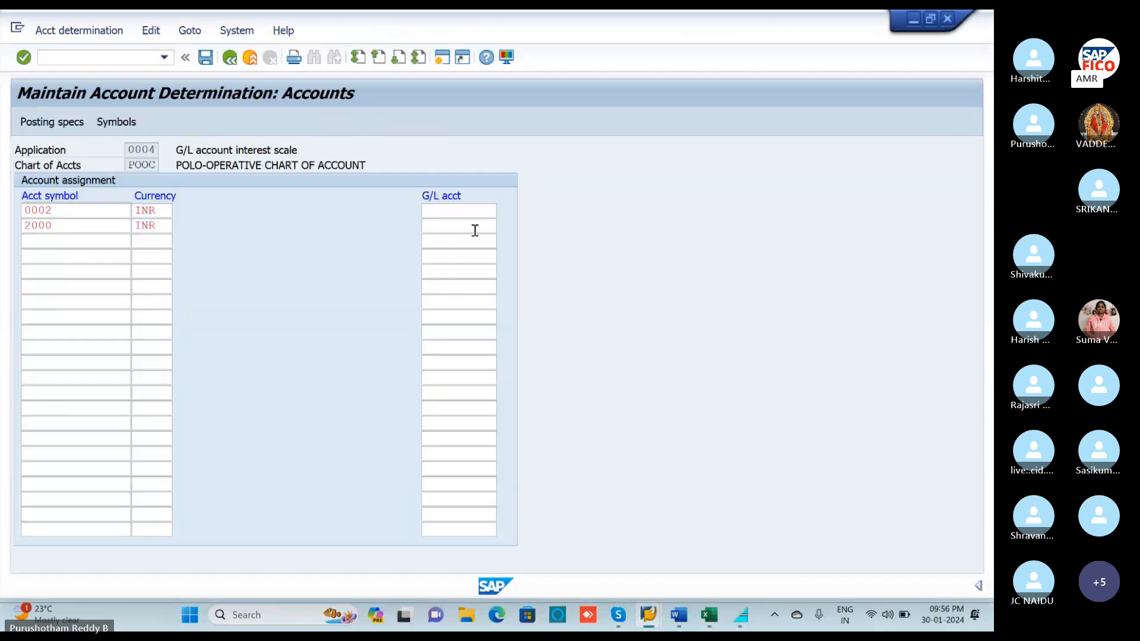
Map symbol 0002 to G/L account 400313 and symbol 2000 to ++++++++++, then save under the customizing request.
left_click(468, 215)
type("40031")
type("0")
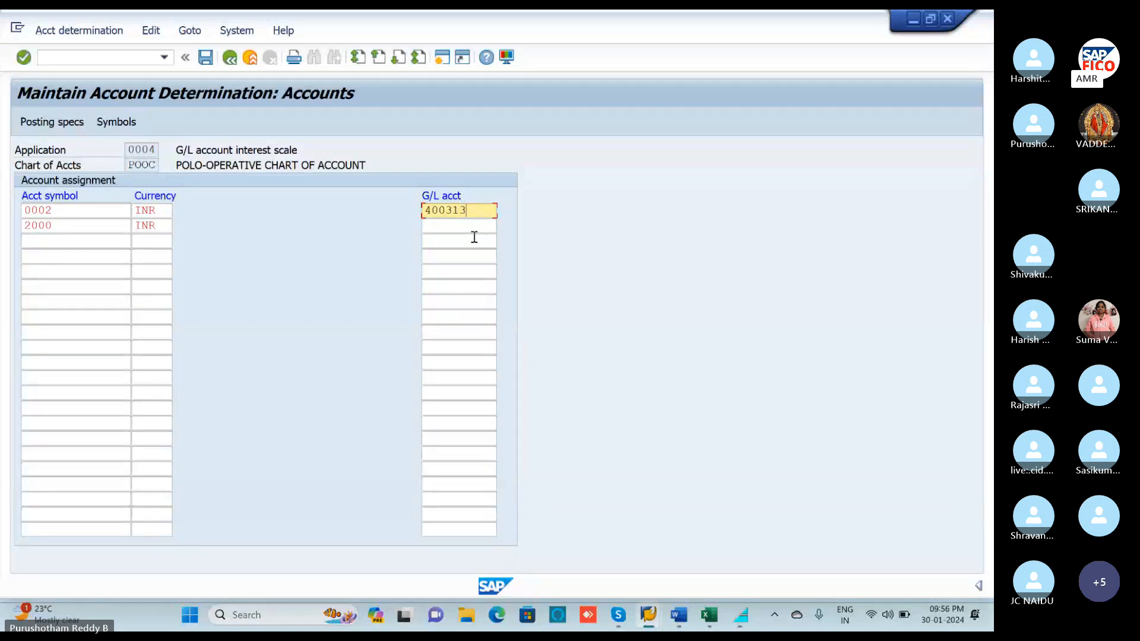
left_click(440, 222)
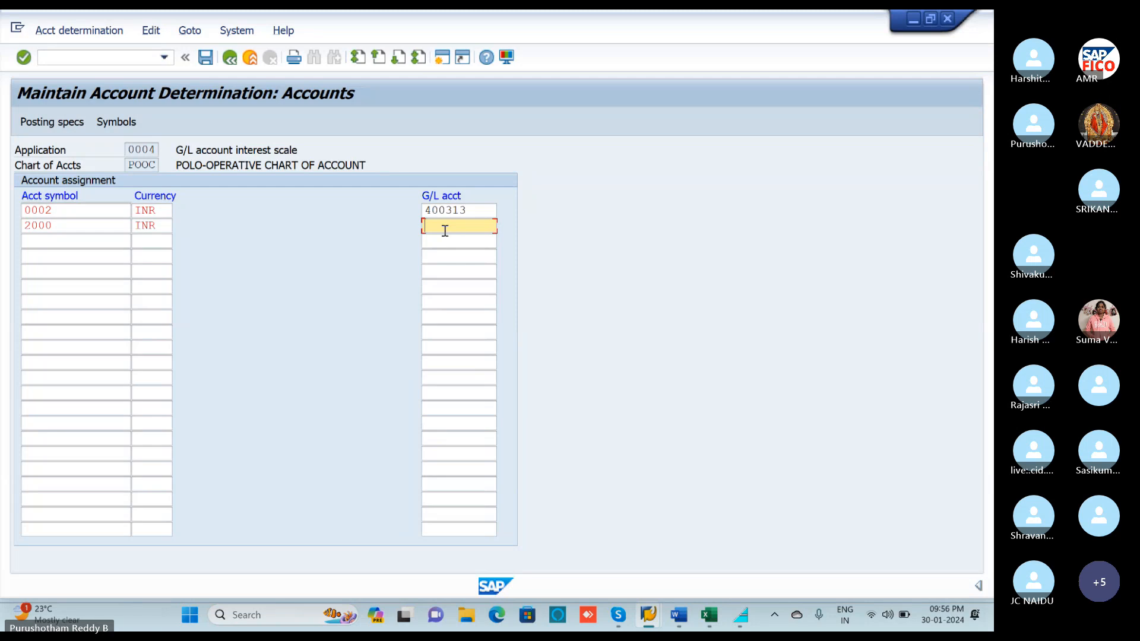
type("++++++++++")
key("Return")
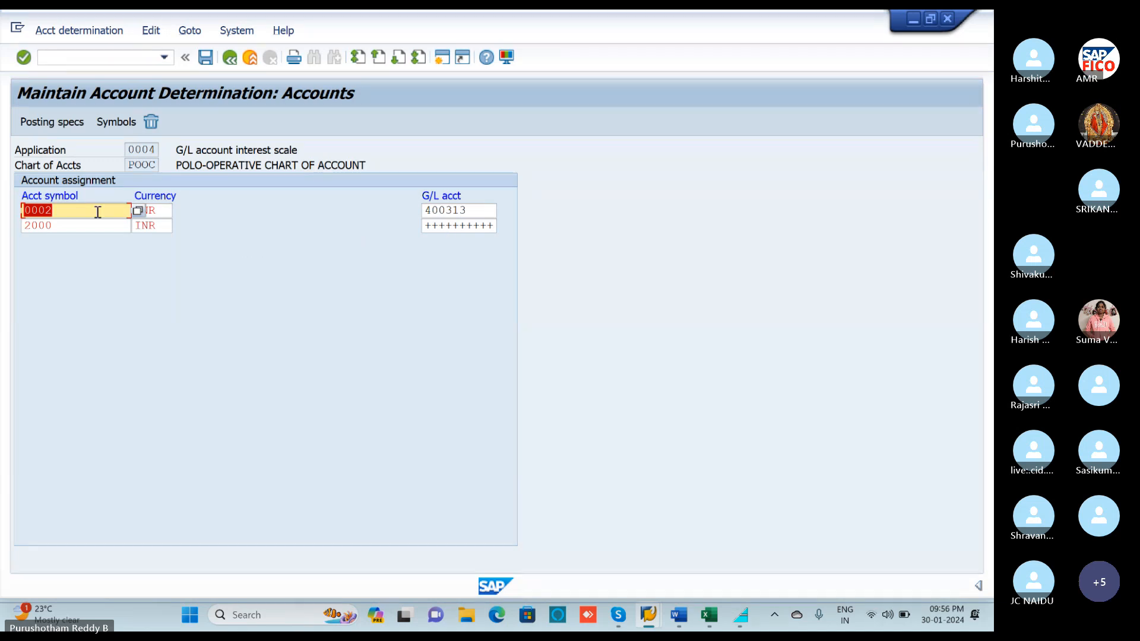
left_click(203, 59)
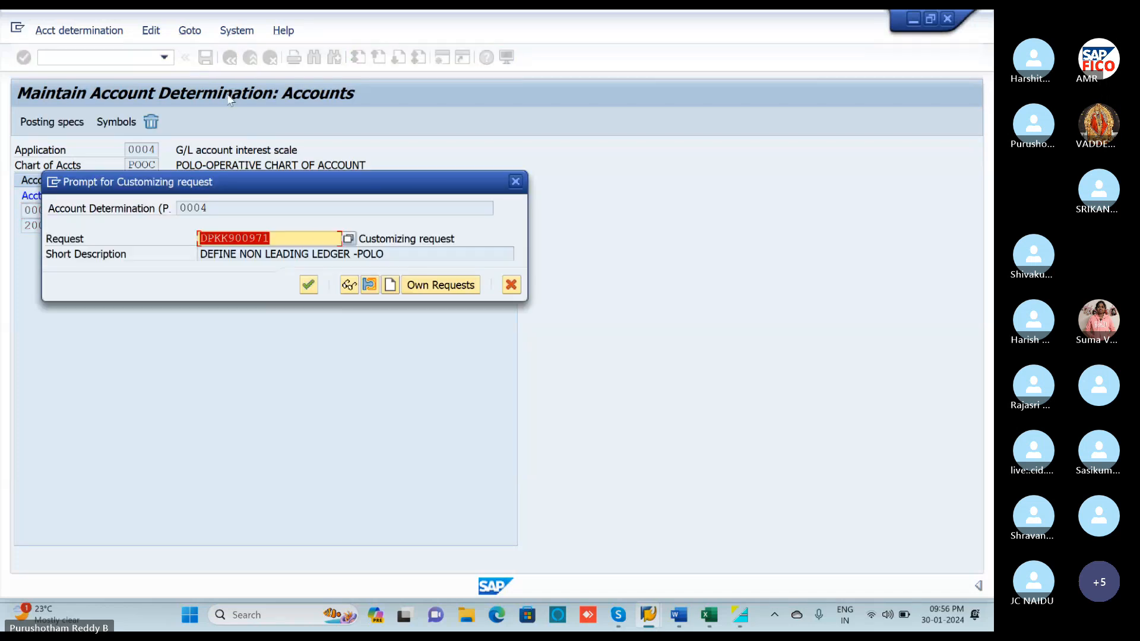
left_click(307, 285)
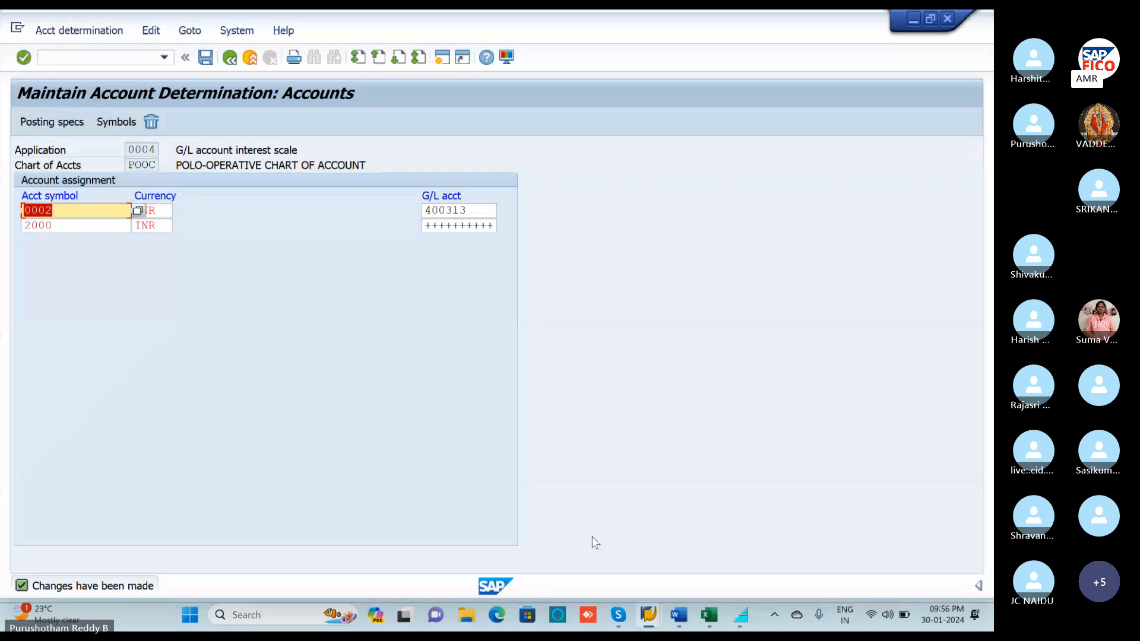
Check the GL POSTING-FB50 entry in cell B11 of the Int T-codes Excel sheet, then minimize Excel.
left_click(710, 618)
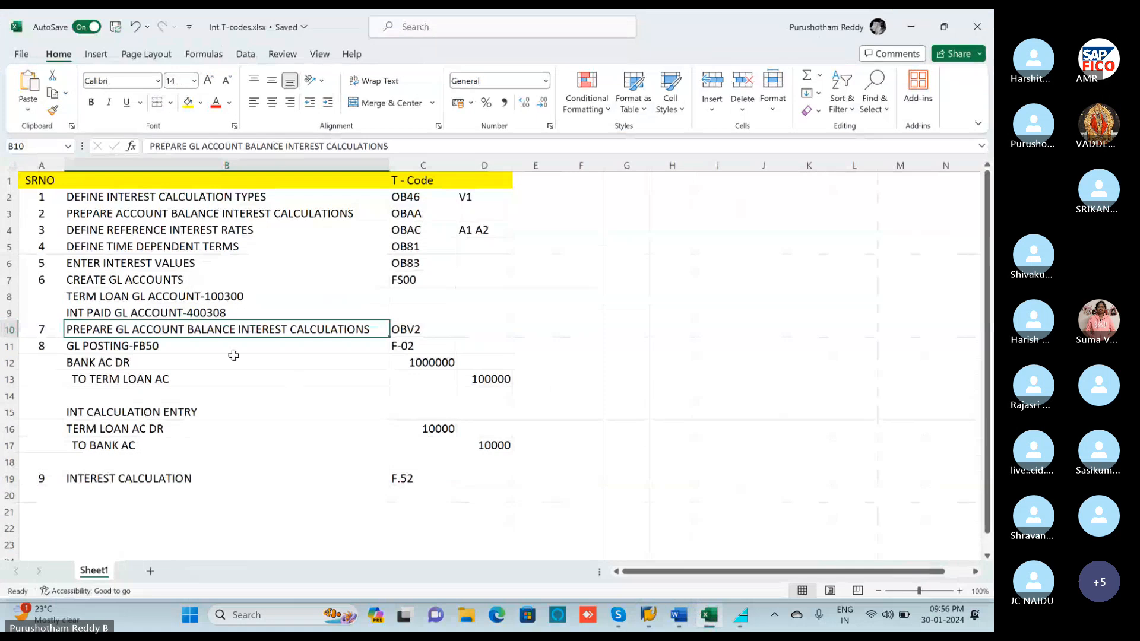
scroll(234, 356, "down", 1)
left_click(145, 297)
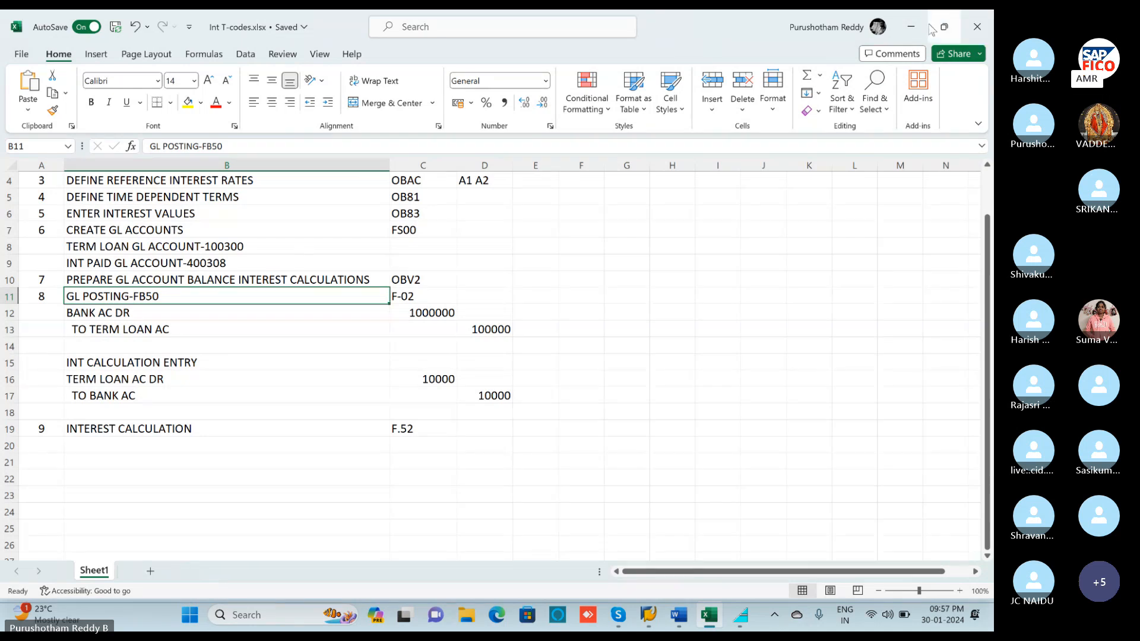
left_click(911, 26)
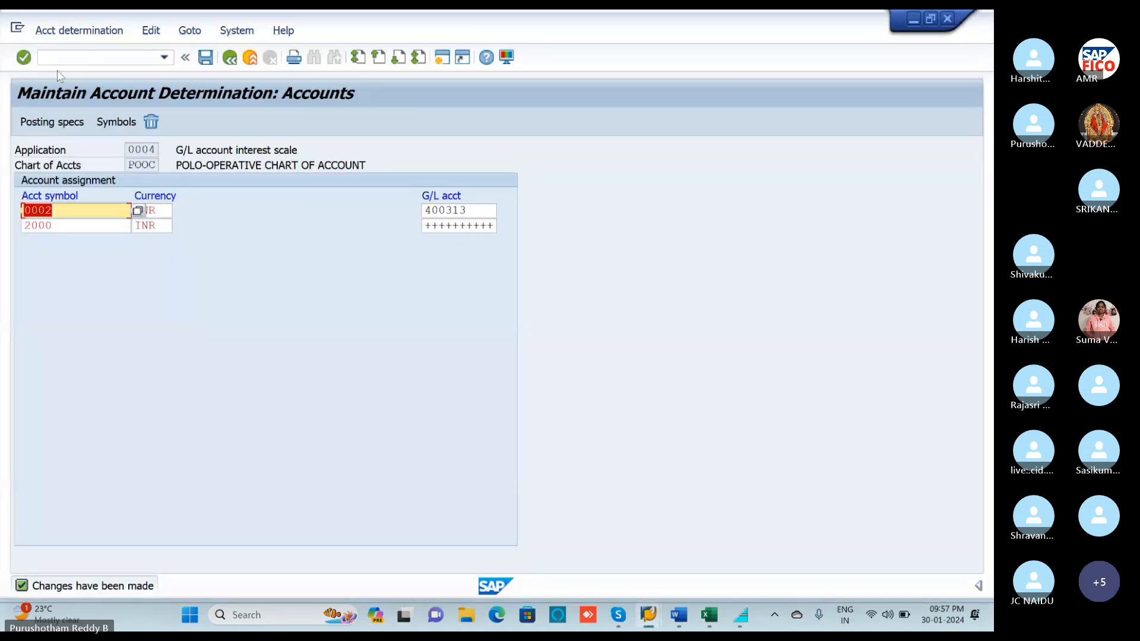
Start a G/L account posting with /NF-02, dated 30.01.2024.
left_click(95, 57)
type("/")
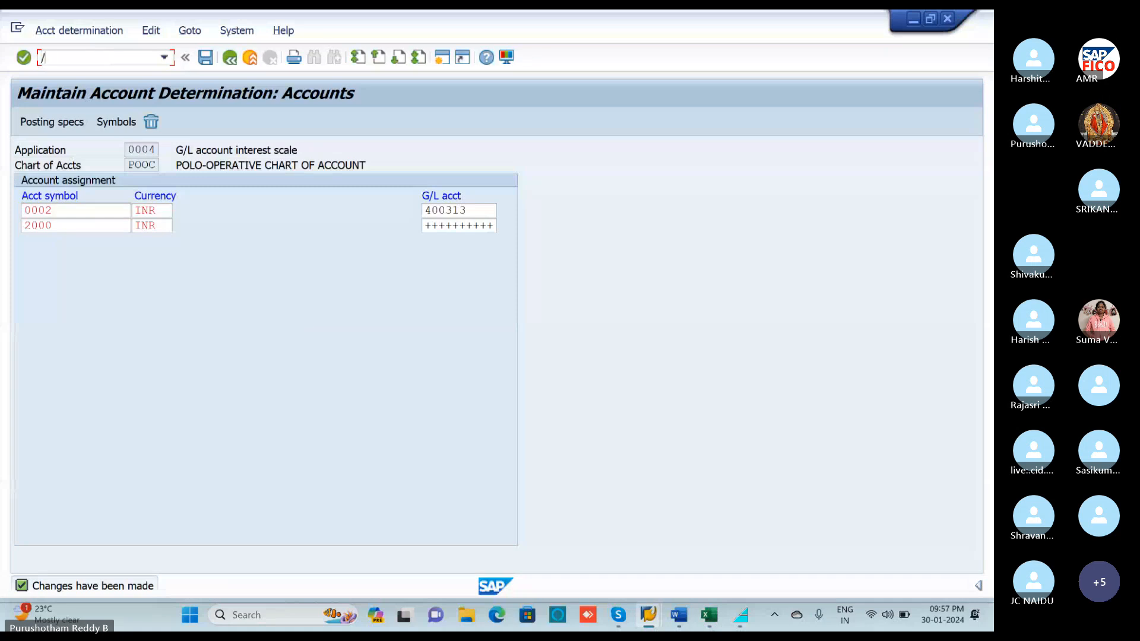
type("NF-02")
key("Return")
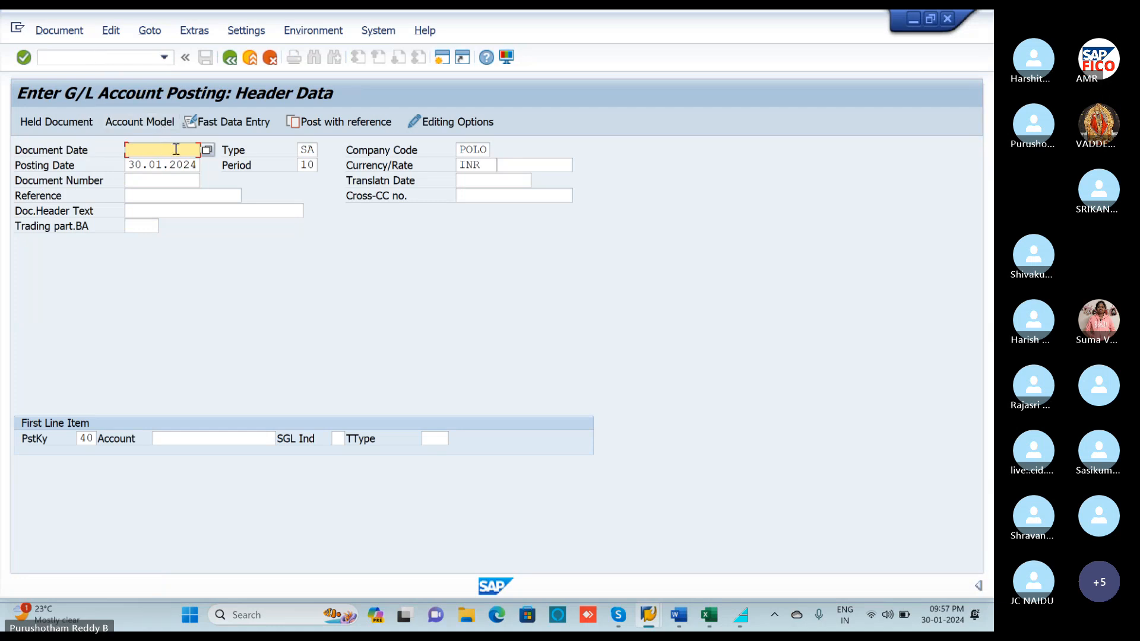
left_click(207, 150)
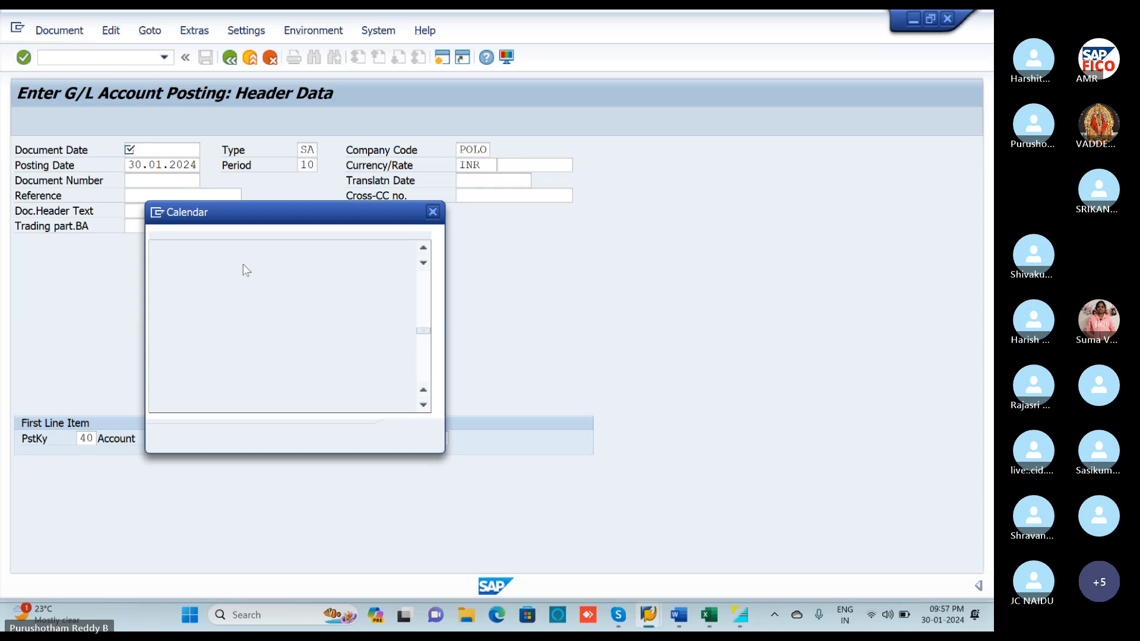
key("Return")
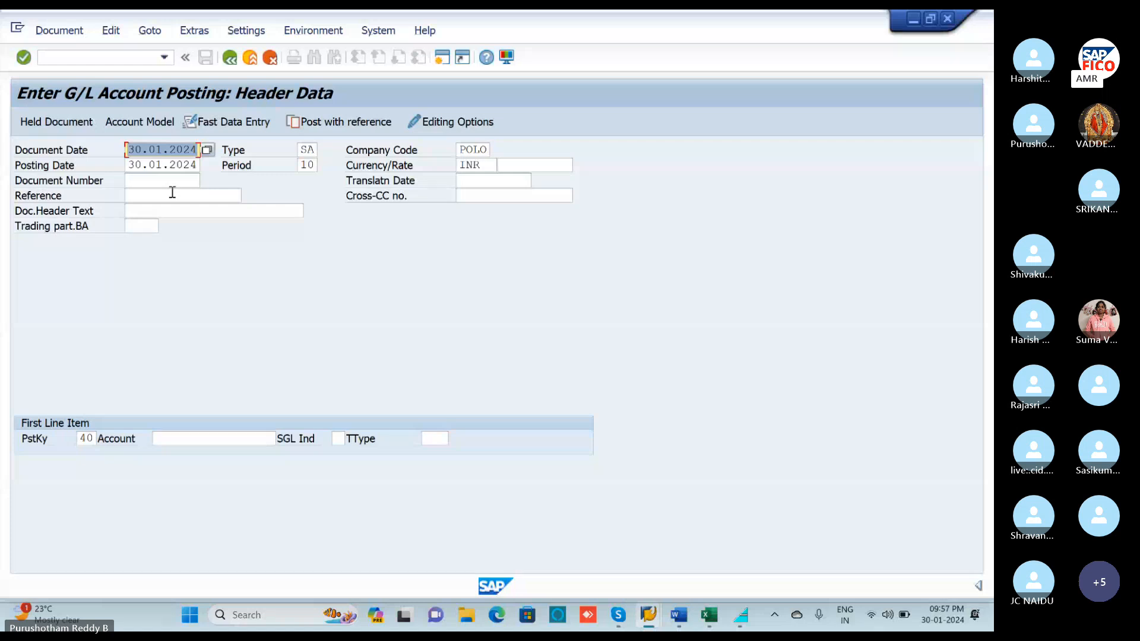
Choose BANK ACCOUNT 200100 as the first debit line's account.
left_click(223, 438)
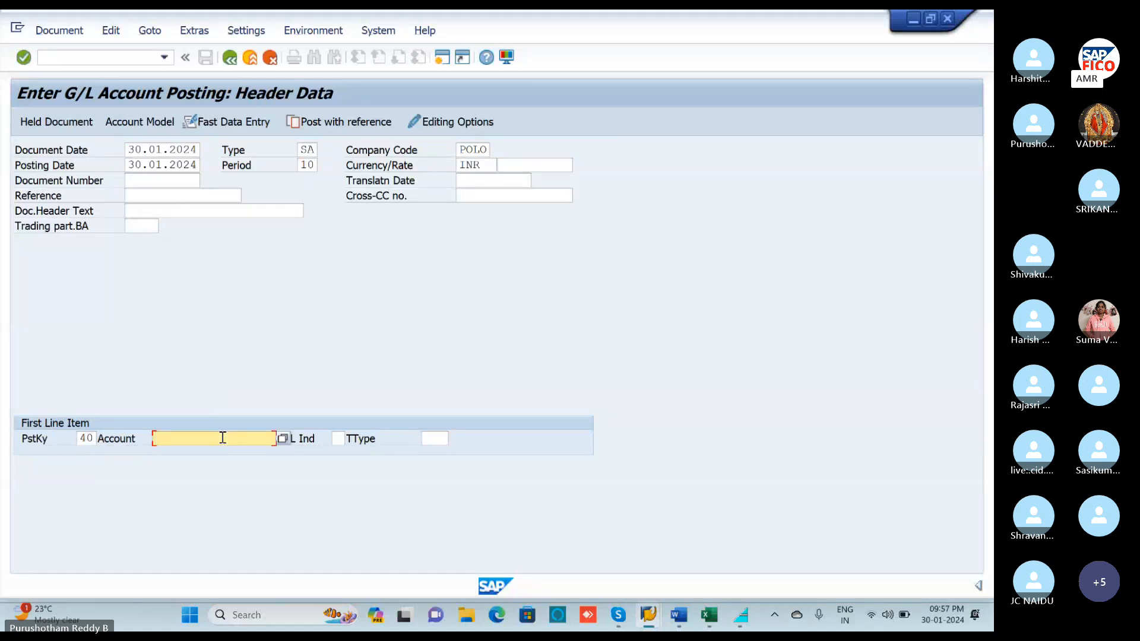
key("F4")
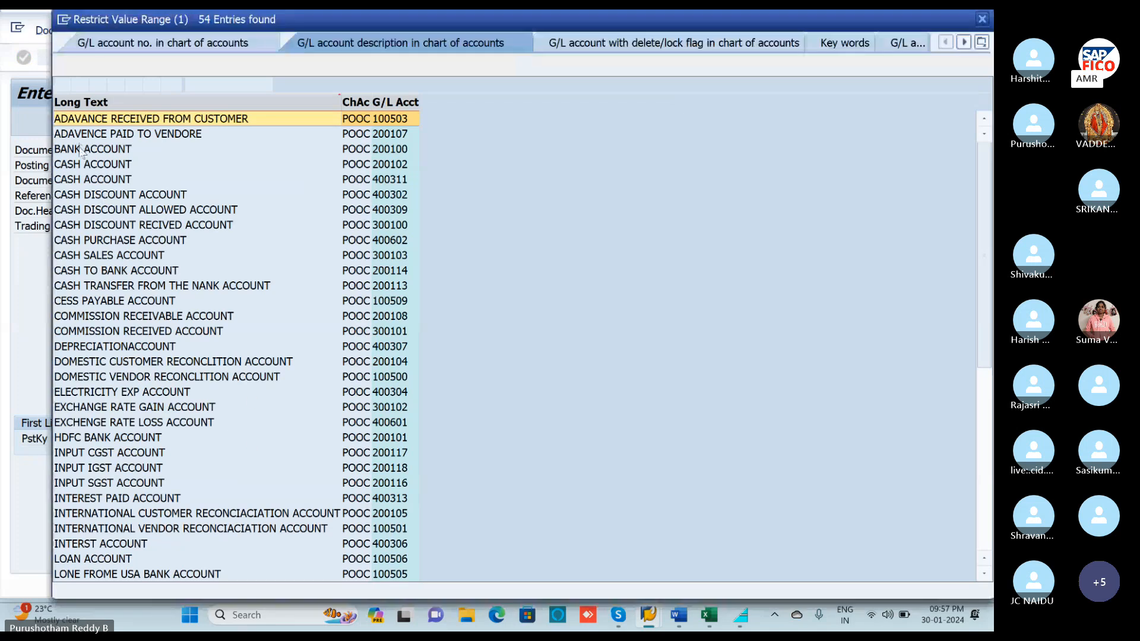
left_click(82, 152)
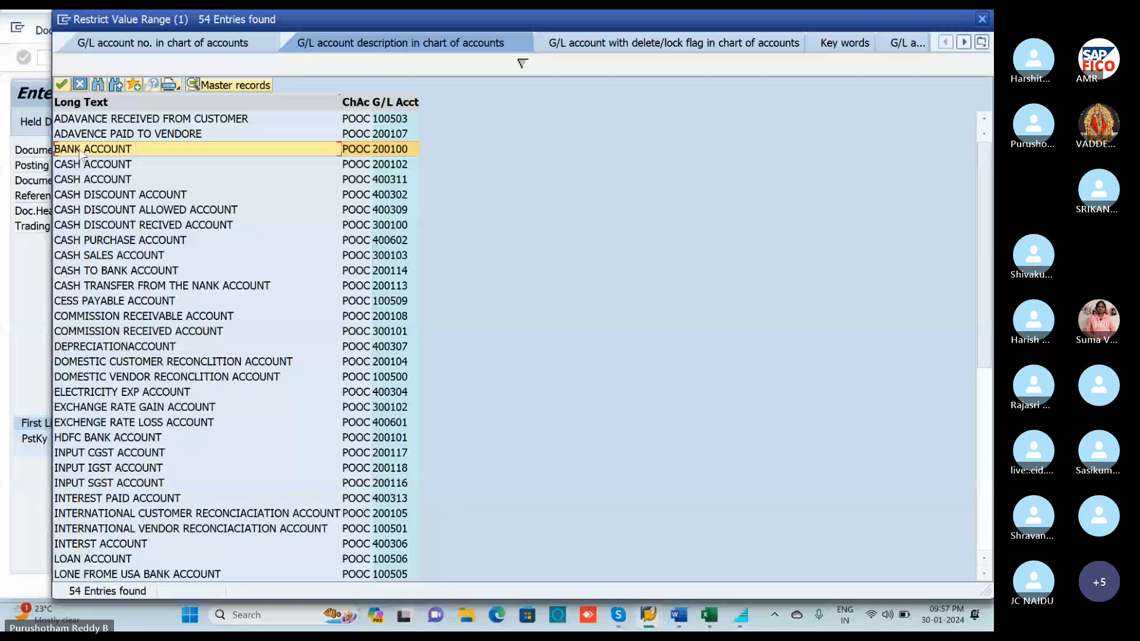
double_click(81, 151)
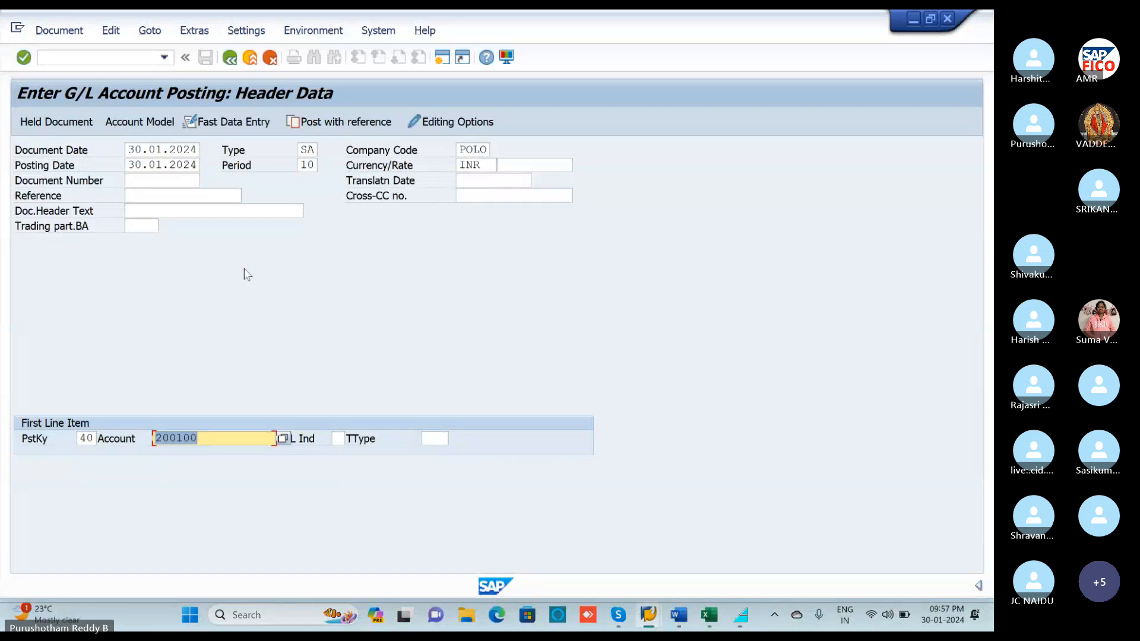
key("Return")
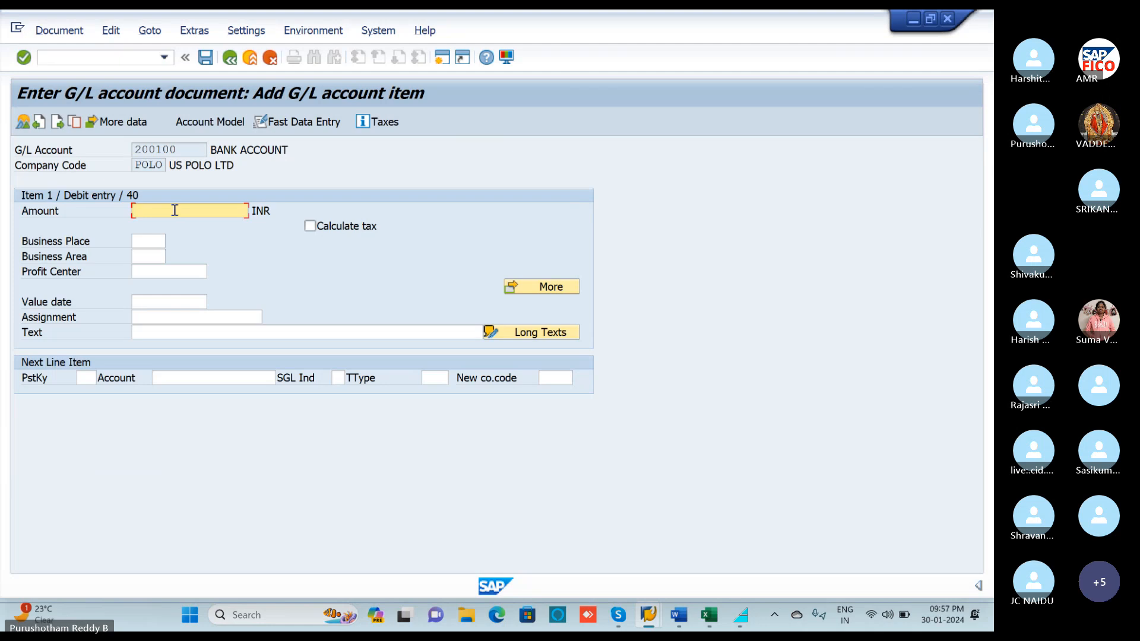
Give the bank debit line amount 100000 and text BANK TERM LONE.
type("100000")
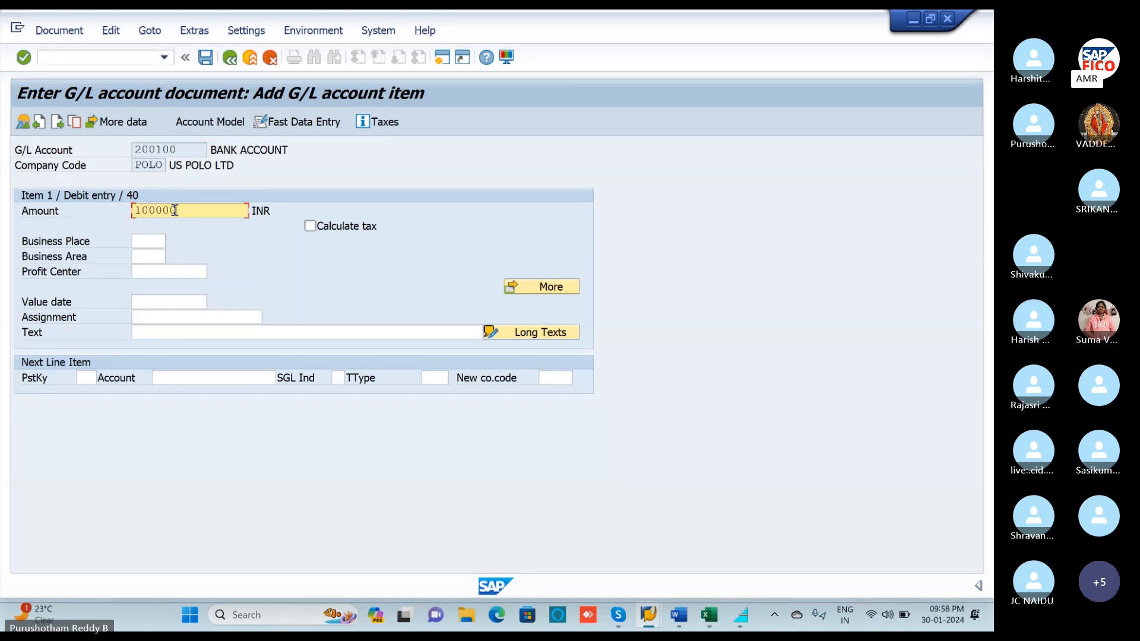
left_click(174, 335)
type("BAM")
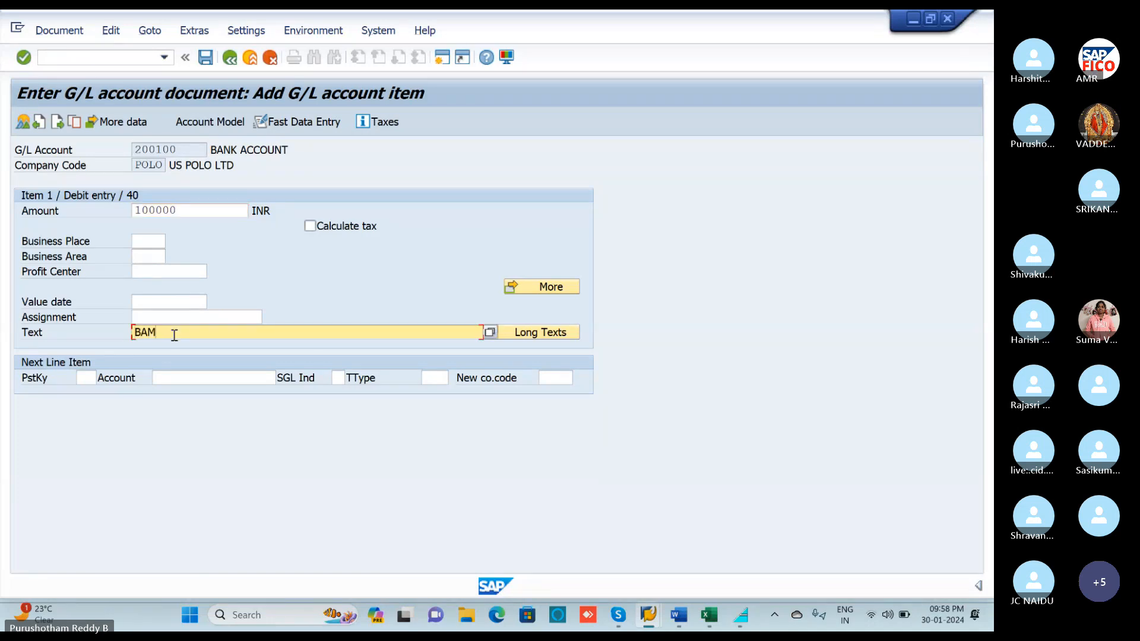
key("BackSpace")
type("NK T")
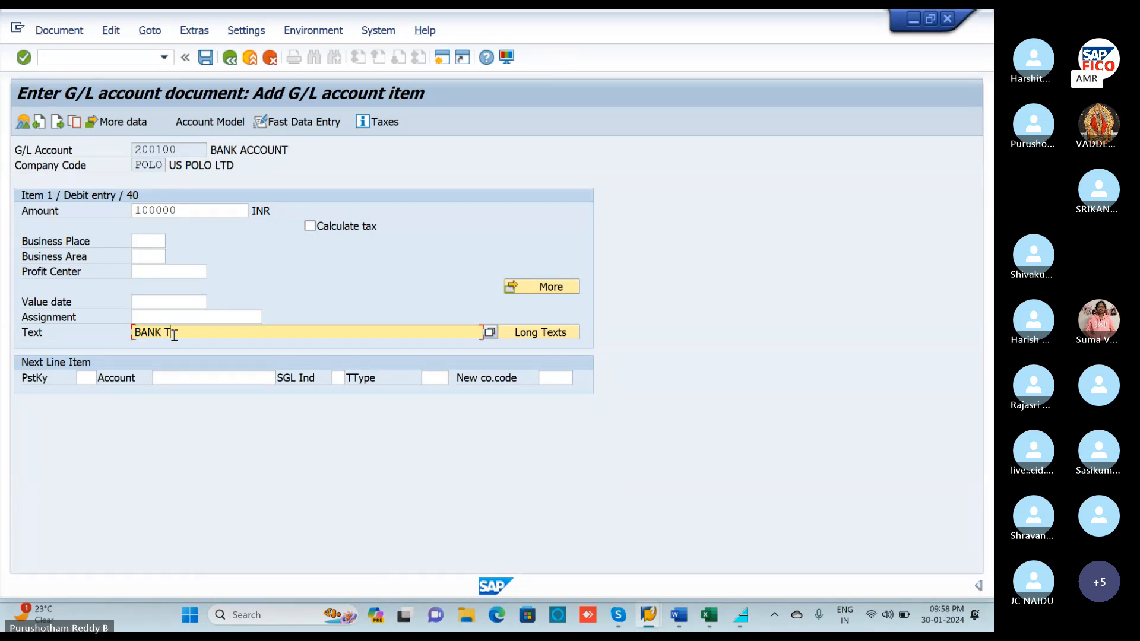
type("ER")
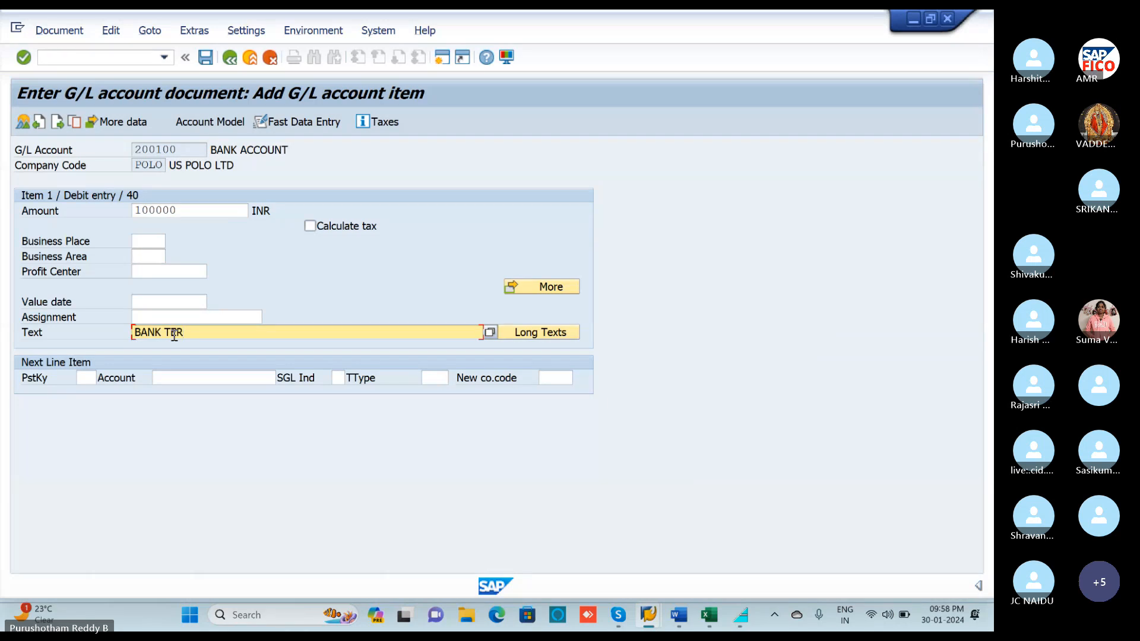
type("M LONE")
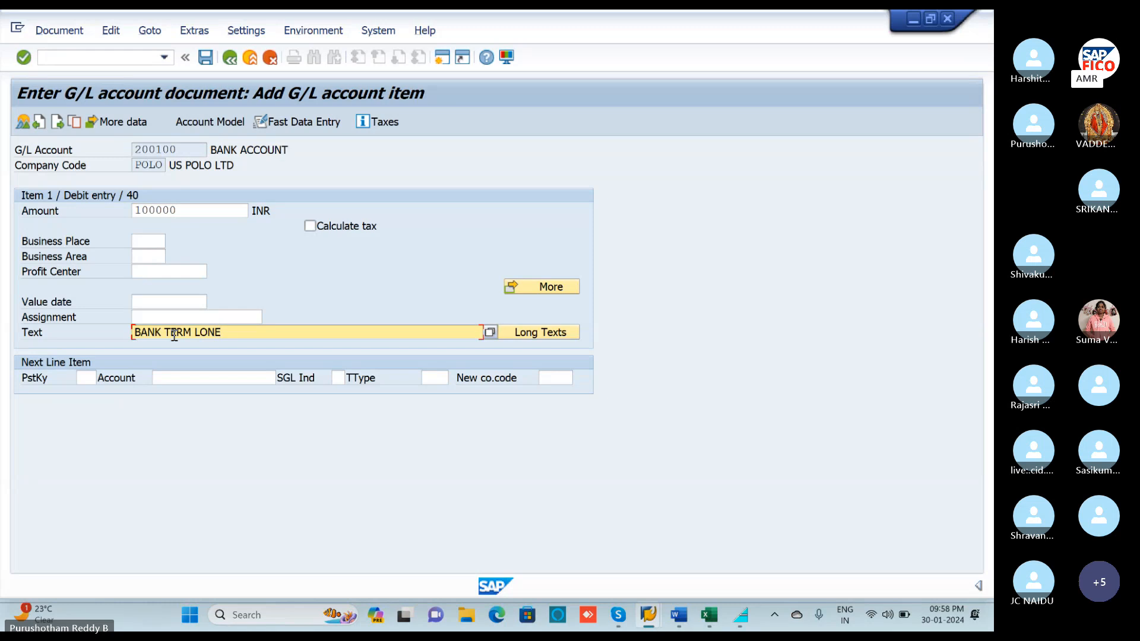
Set the next line to posting key 50 on TERM LON ACCOUNT 100300.
left_click(88, 379)
type("5")
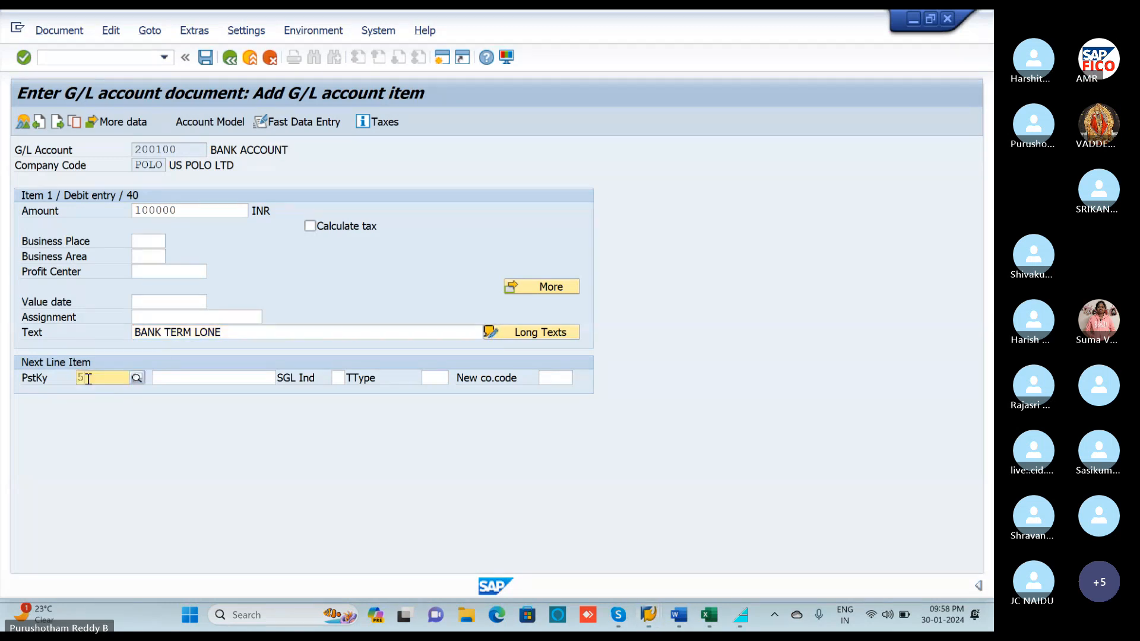
type("0")
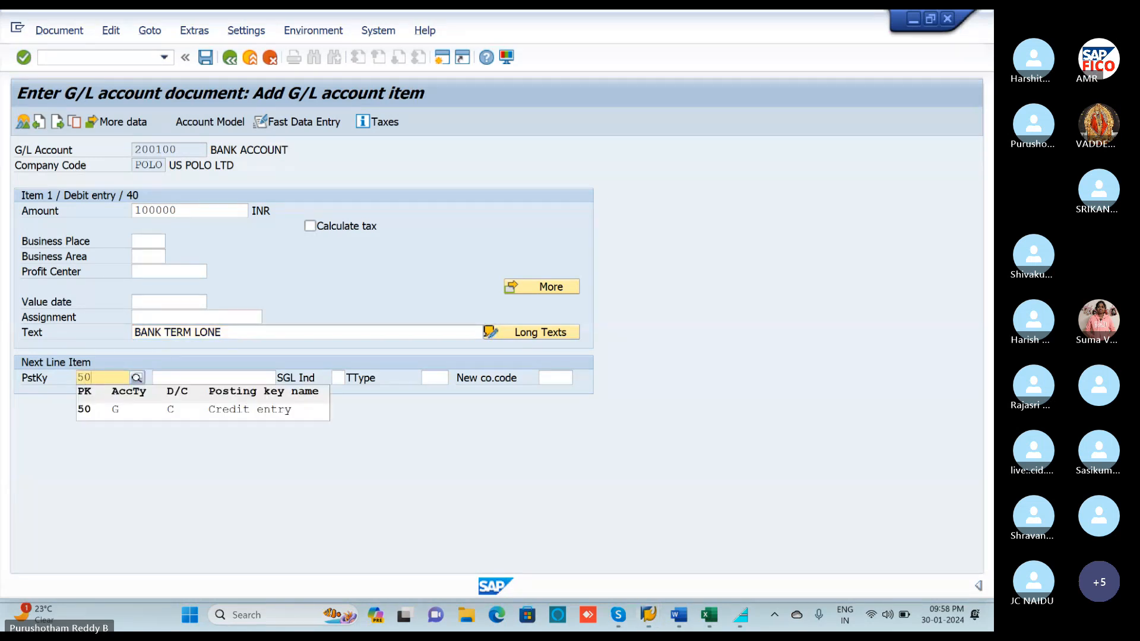
left_click(86, 410)
left_click(199, 378)
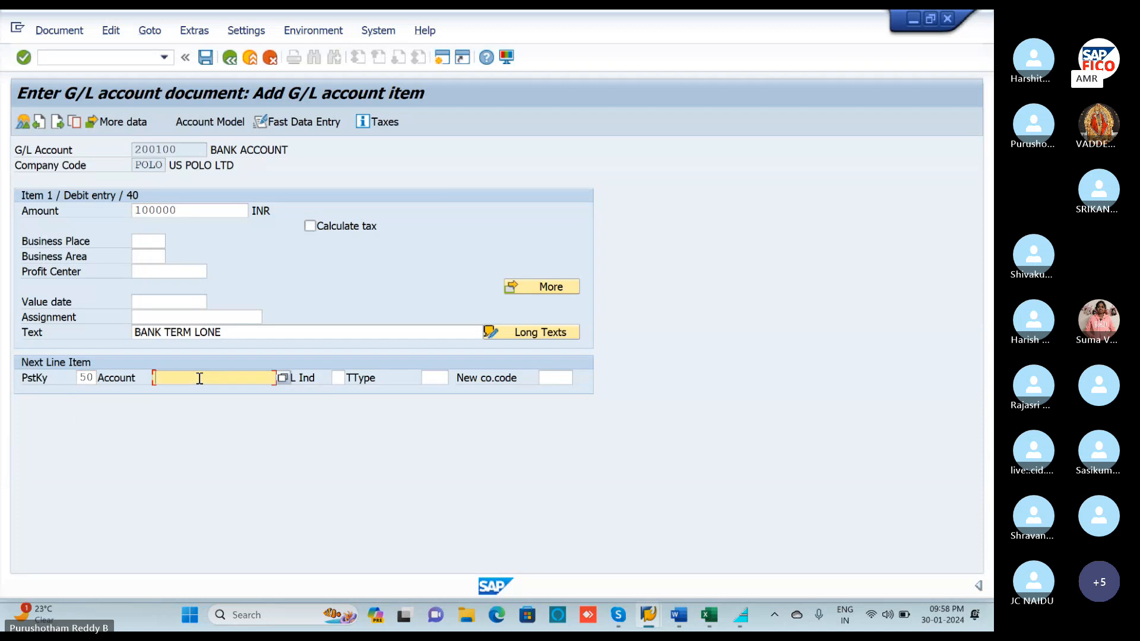
left_click(284, 378)
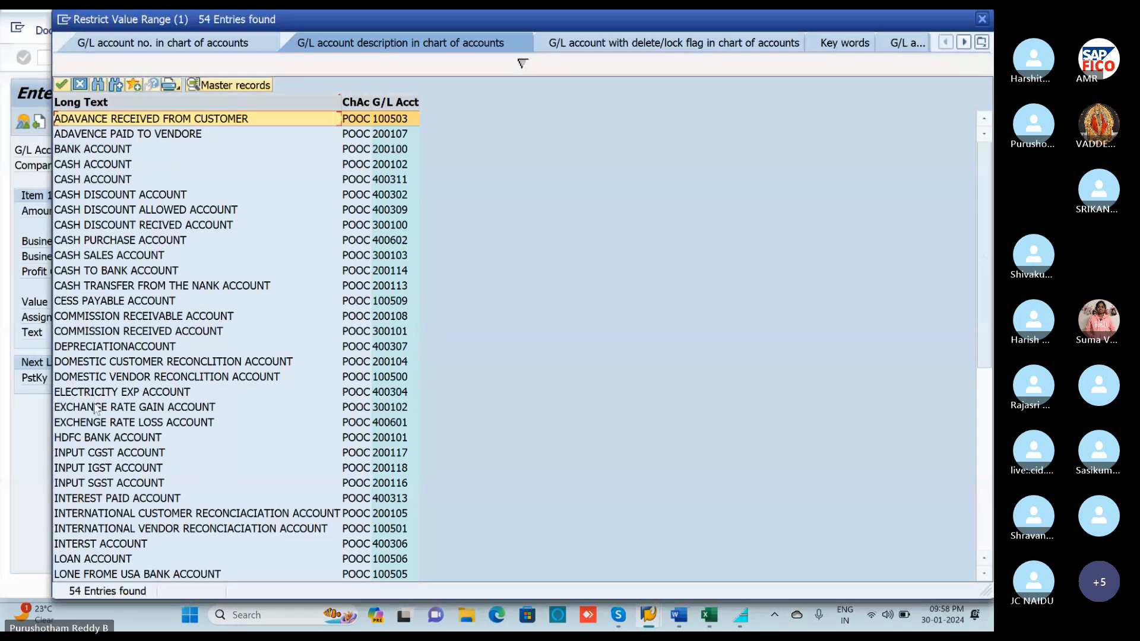
scroll(96, 410, "down", 2)
scroll(97, 410, "down", 4)
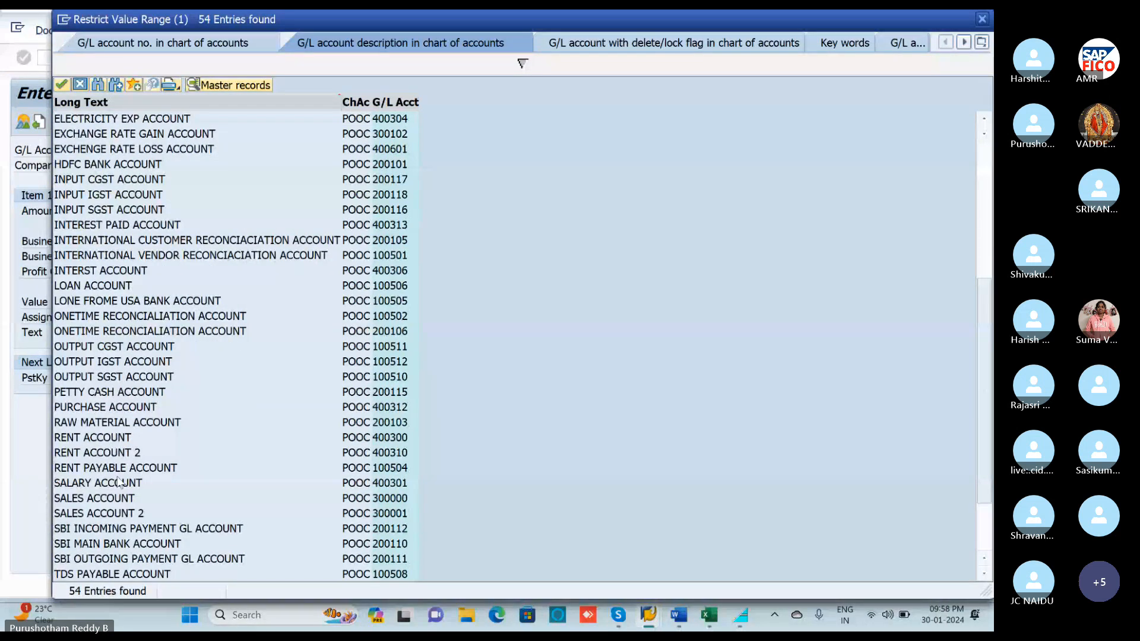
scroll(118, 481, "down", 1)
scroll(120, 477, "up", 1)
scroll(122, 473, "up", 6)
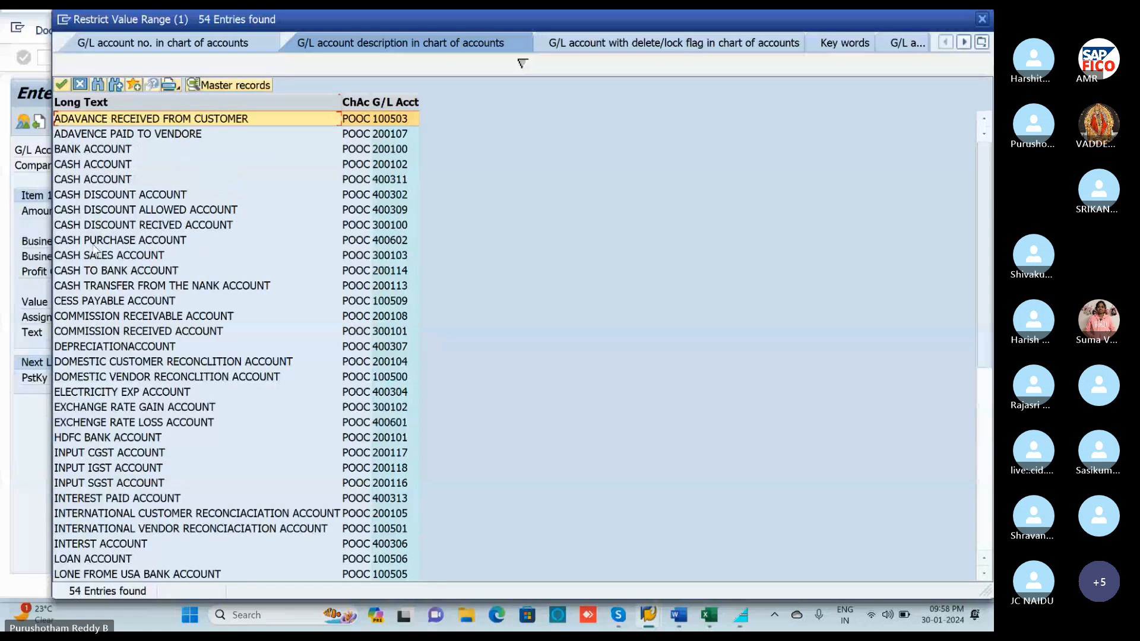
scroll(113, 246, "down", 2)
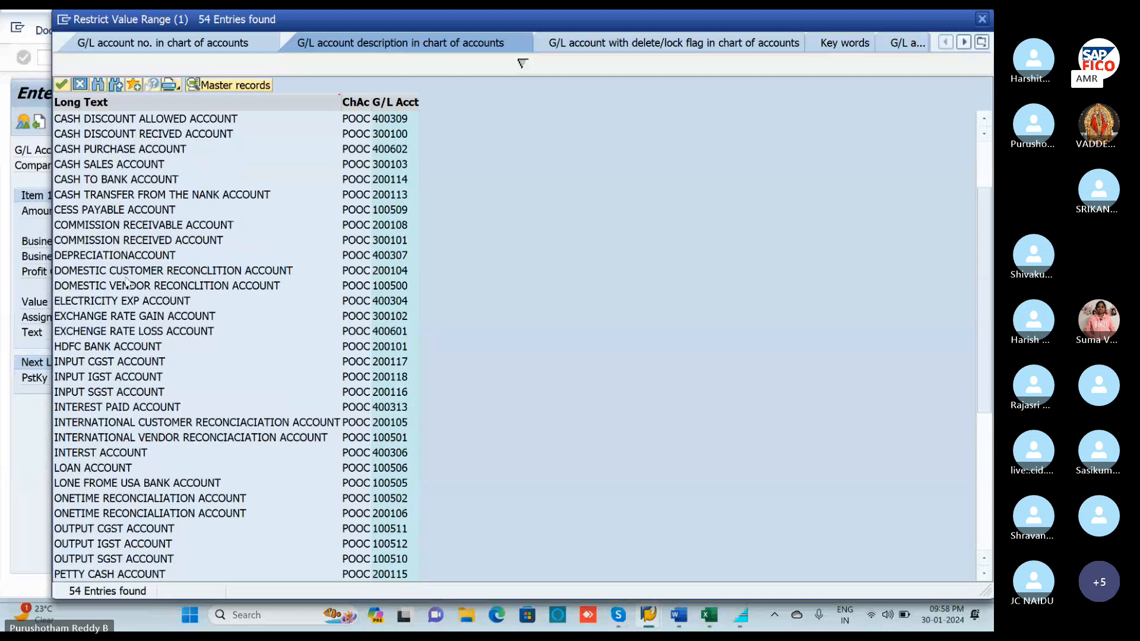
scroll(128, 286, "down", 3)
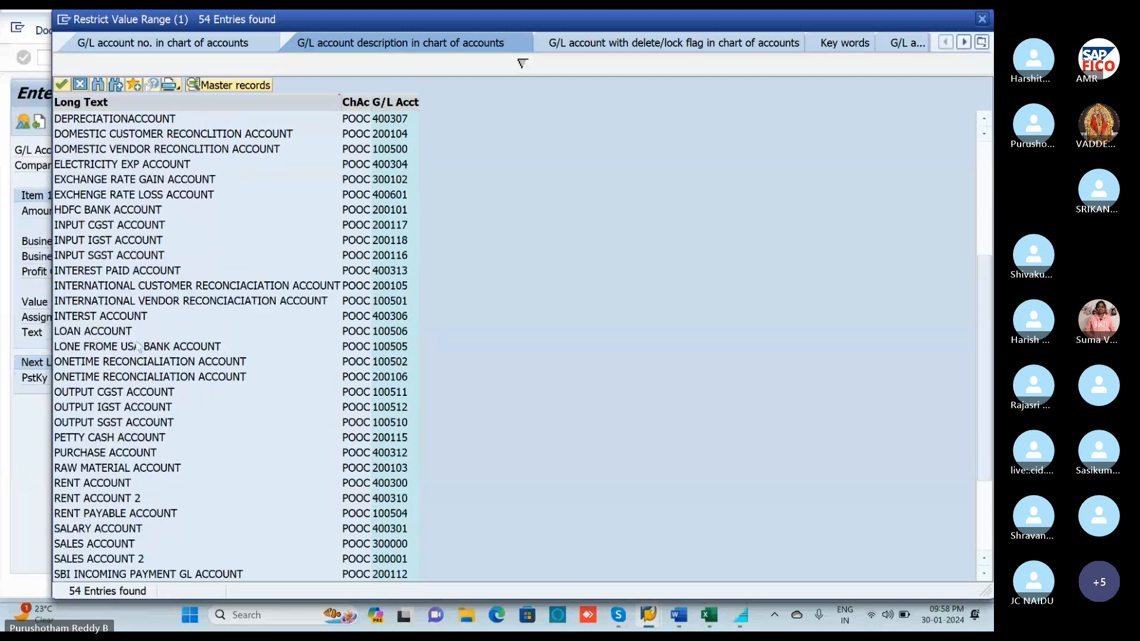
scroll(139, 349, "down", 3)
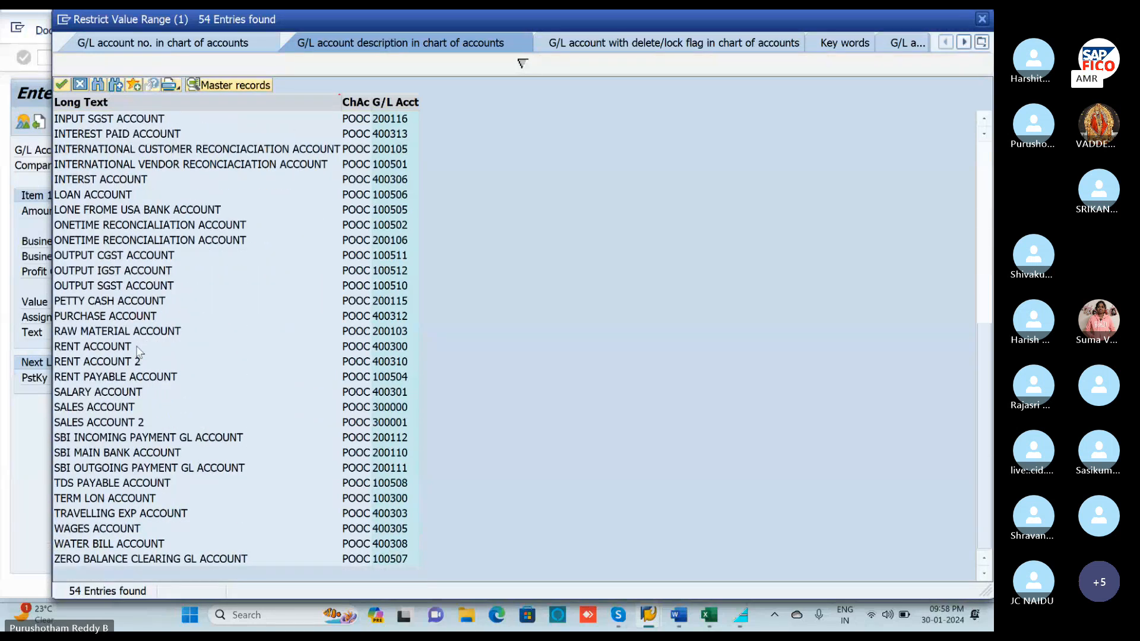
scroll(128, 334, "up", 1)
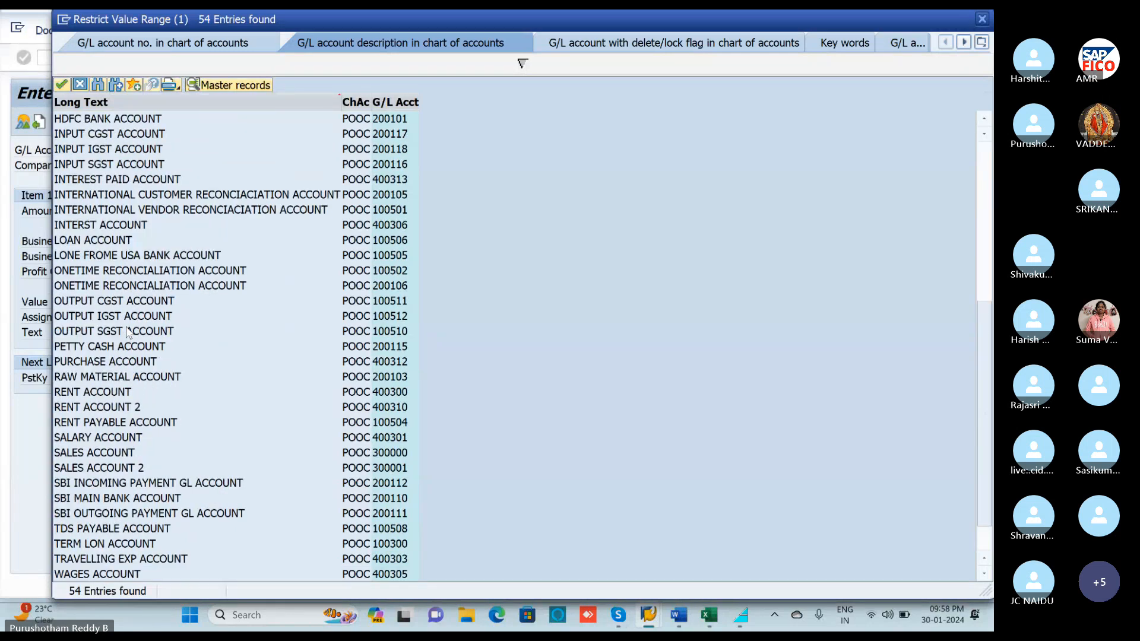
scroll(128, 333, "up", 1)
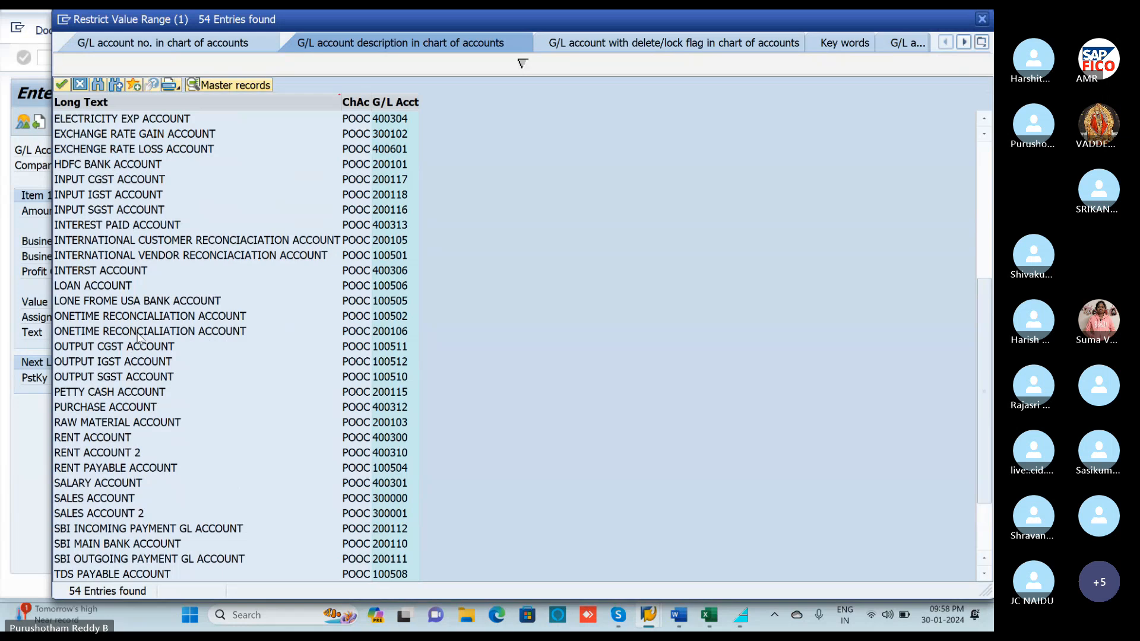
scroll(135, 332, "up", 3)
scroll(137, 337, "up", 3)
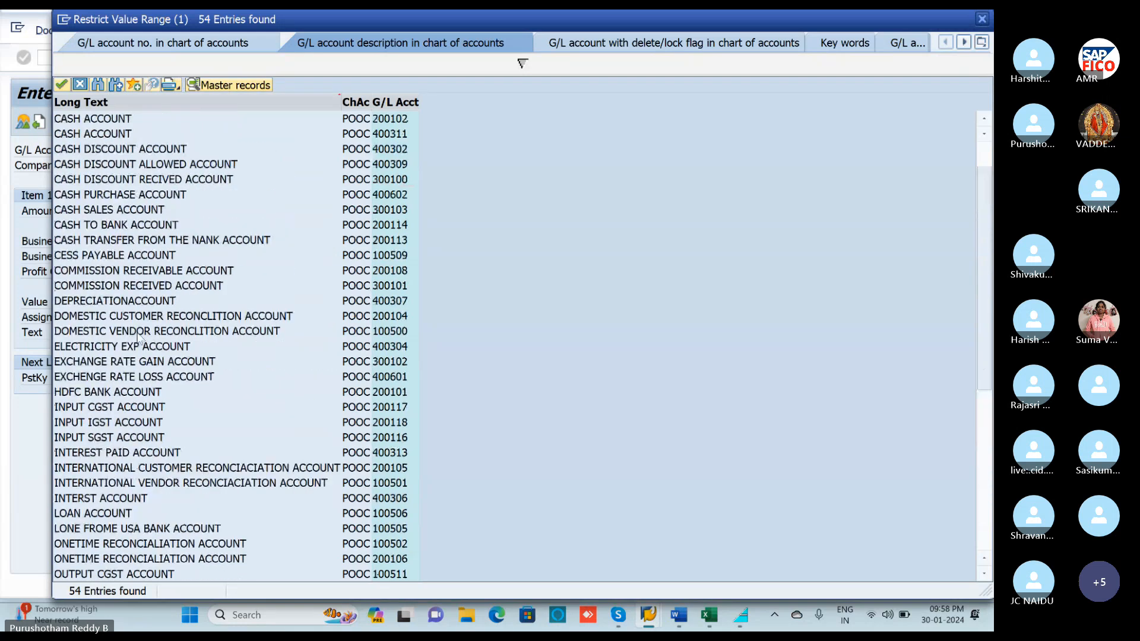
scroll(137, 336, "down", 3)
scroll(119, 434, "down", 1)
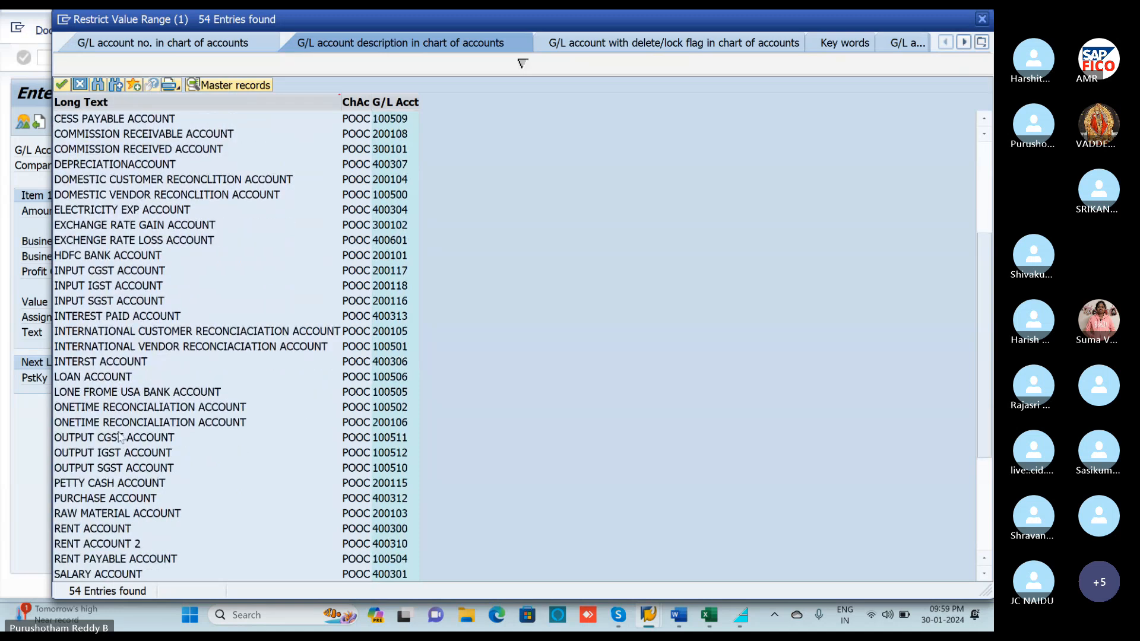
scroll(113, 484, "down", 1)
scroll(114, 492, "down", 1)
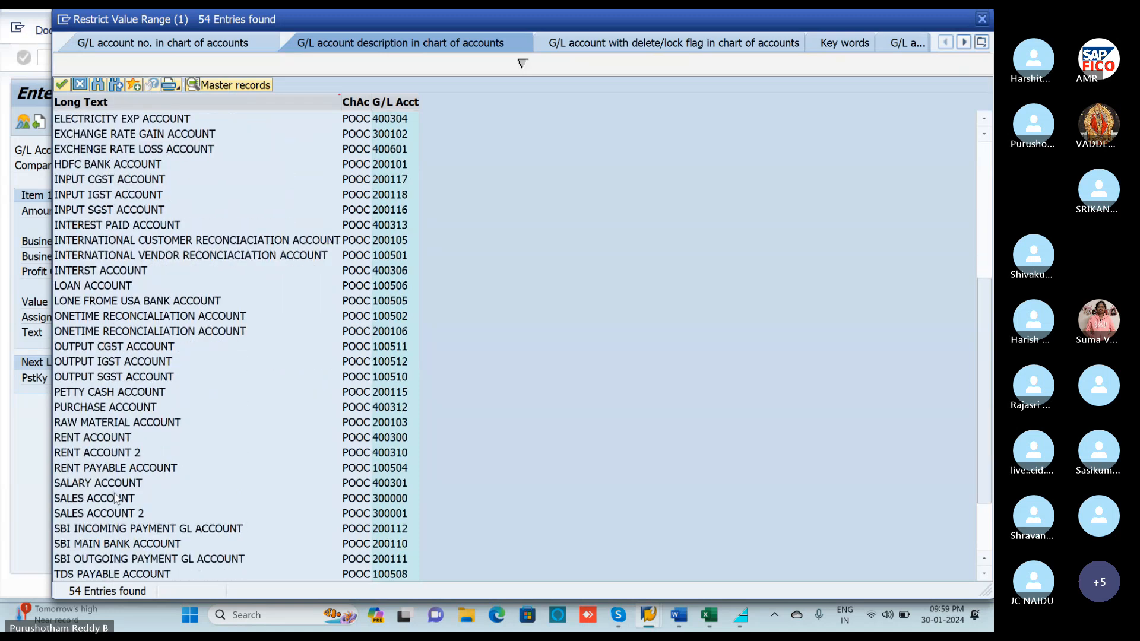
scroll(115, 500, "down", 1)
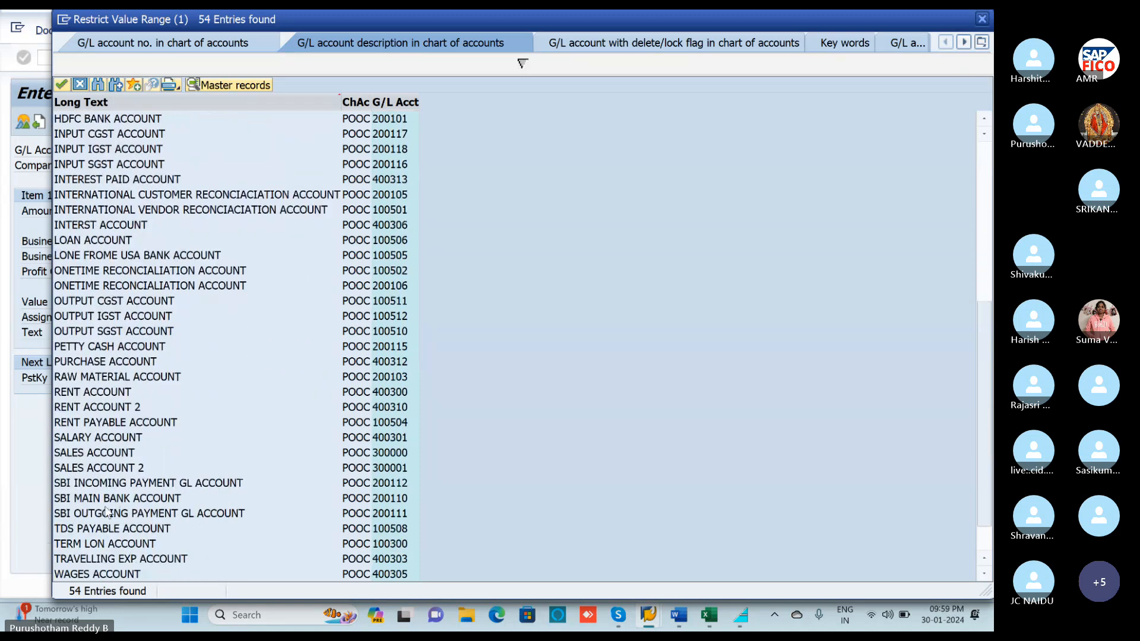
left_click(98, 545)
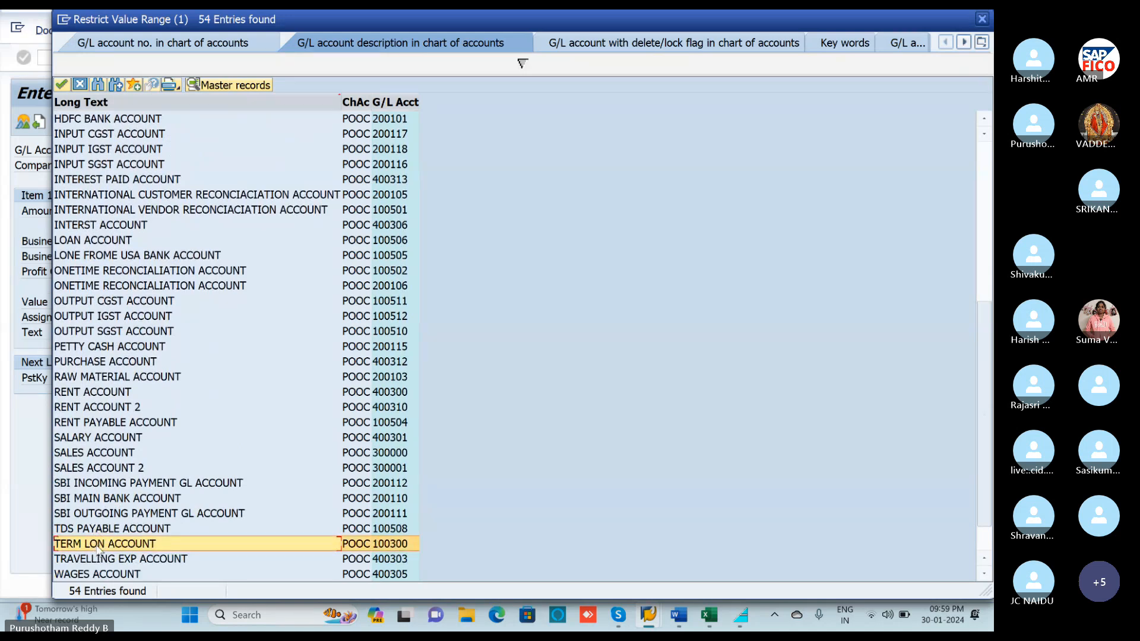
double_click(99, 547)
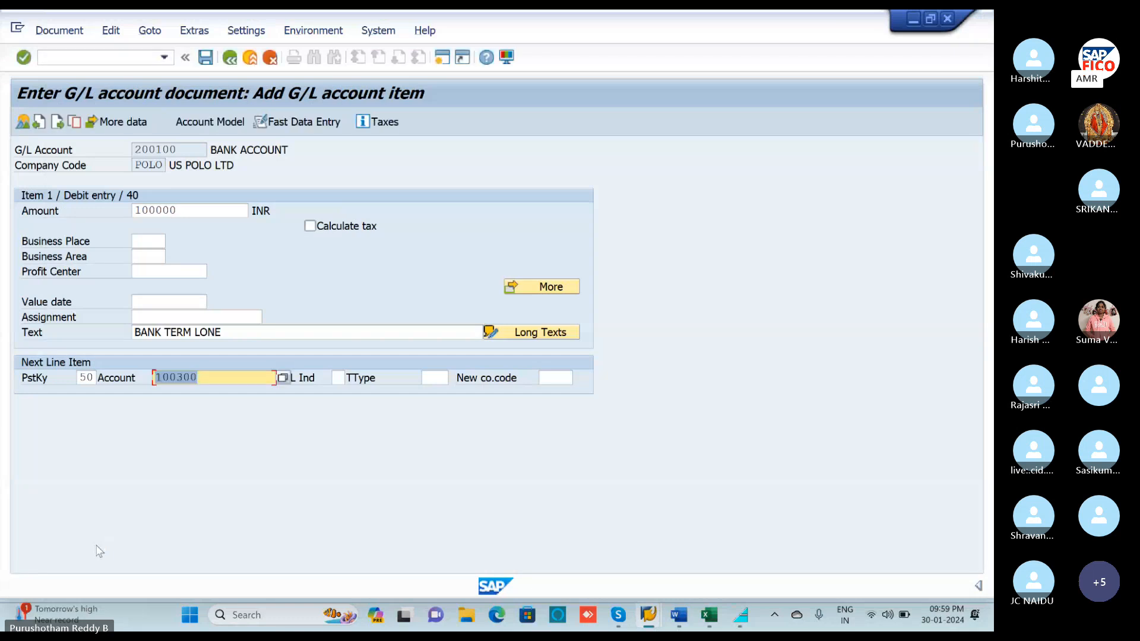
Fill the 100300 credit line with * for amount, + for text, and value date 30.01.2024.
key("Return")
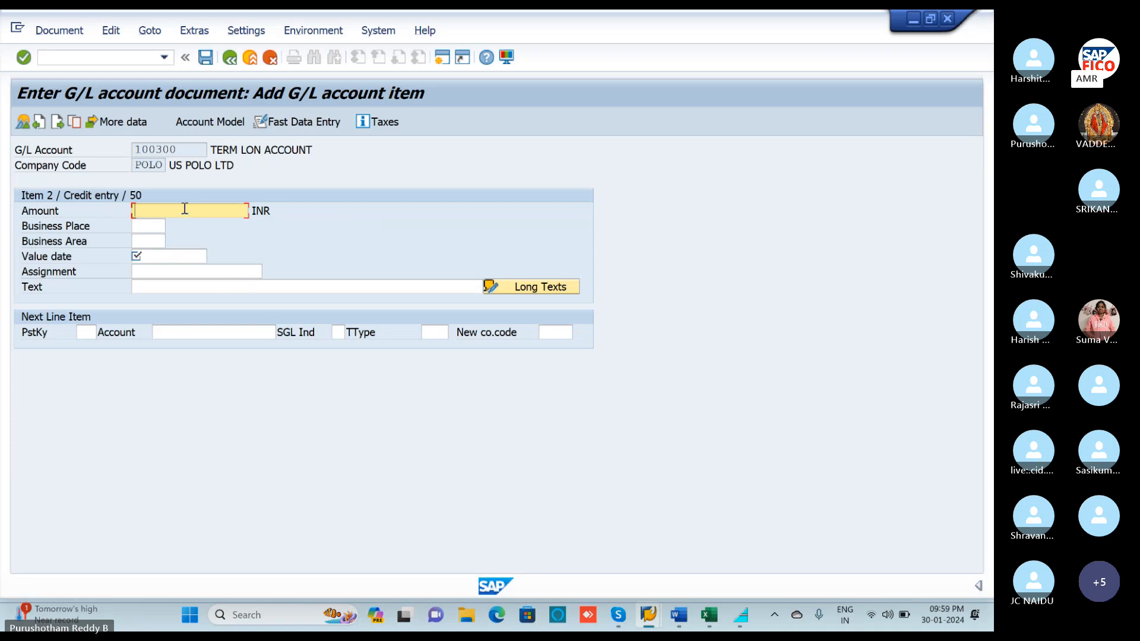
type("*")
left_click(180, 291)
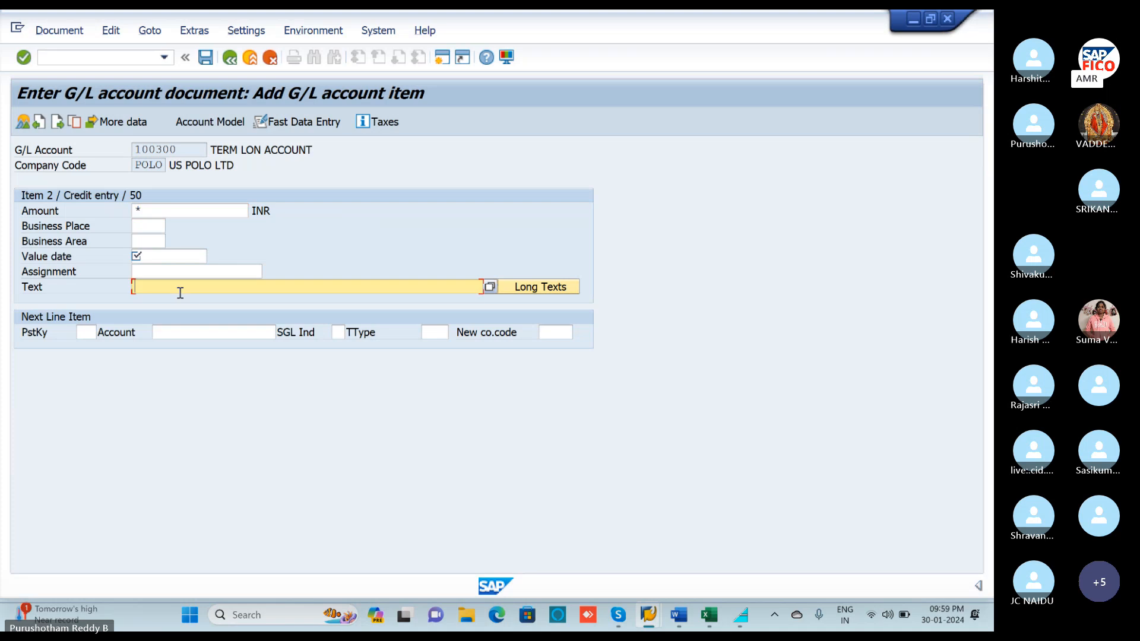
type("+")
key("Return")
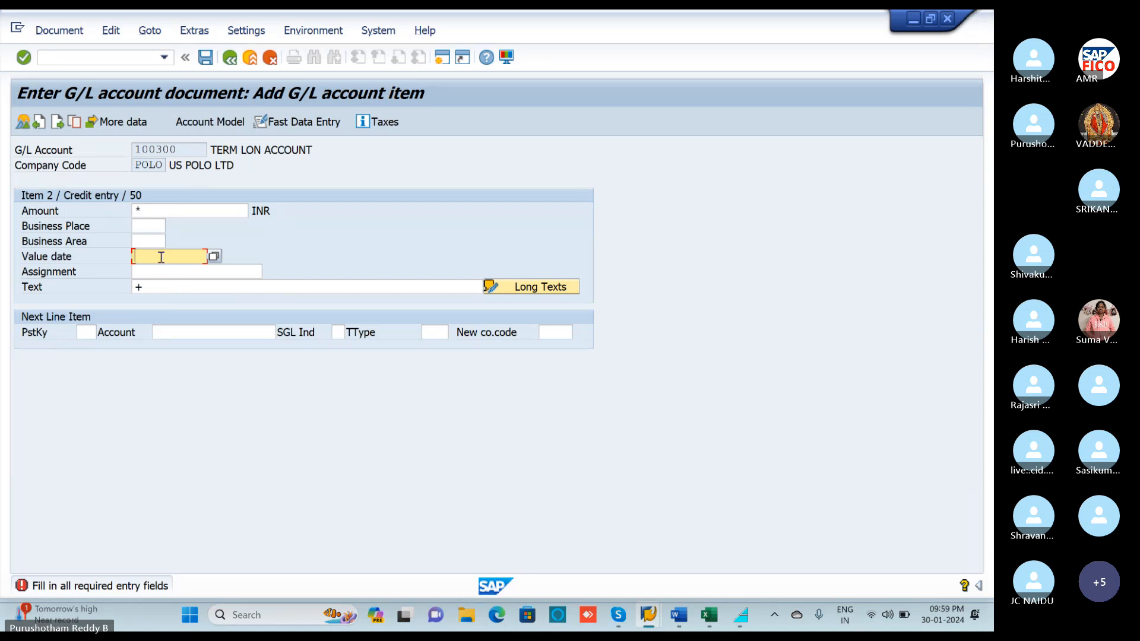
key("Return")
type("30.01.2024")
key("Return")
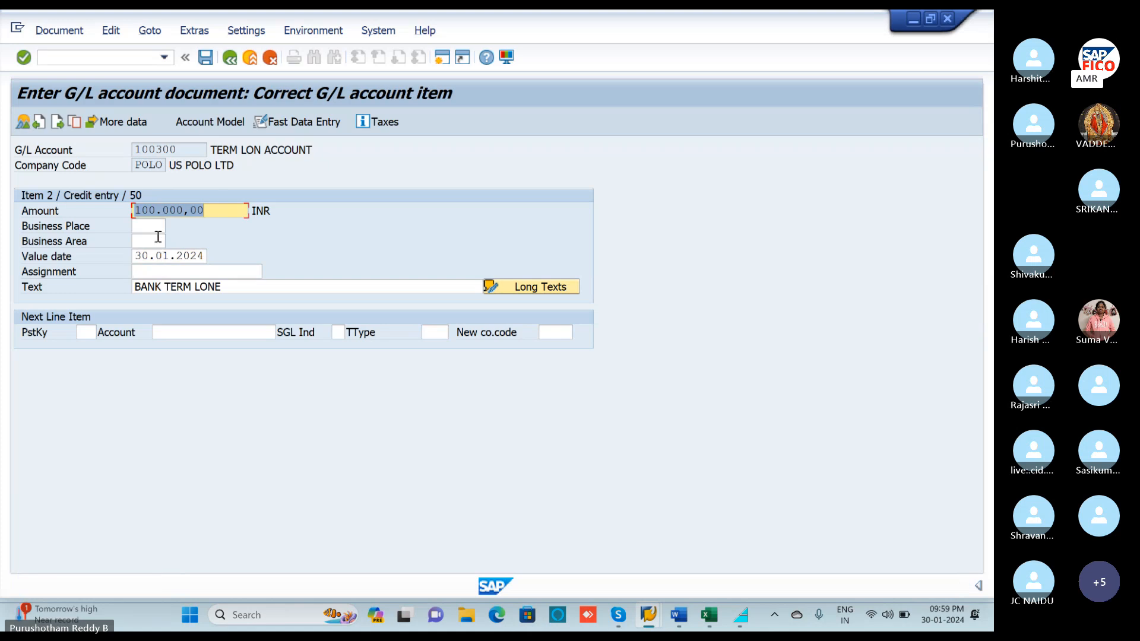
Simulate to confirm both lines at 100.000,00, then post as document 74.
left_click(69, 35)
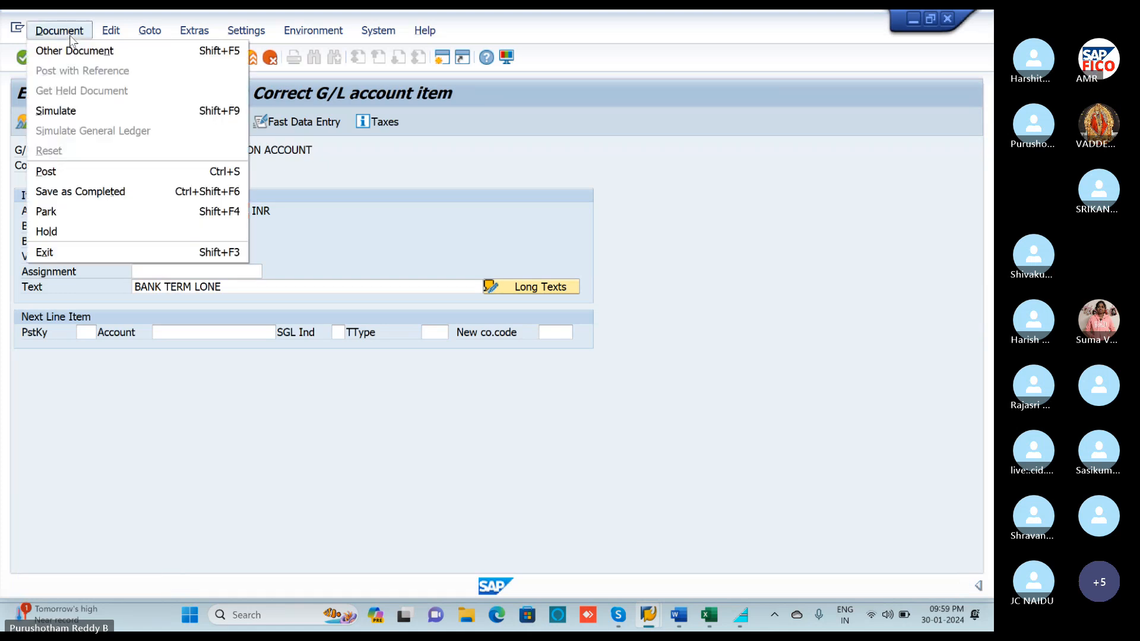
left_click(60, 111)
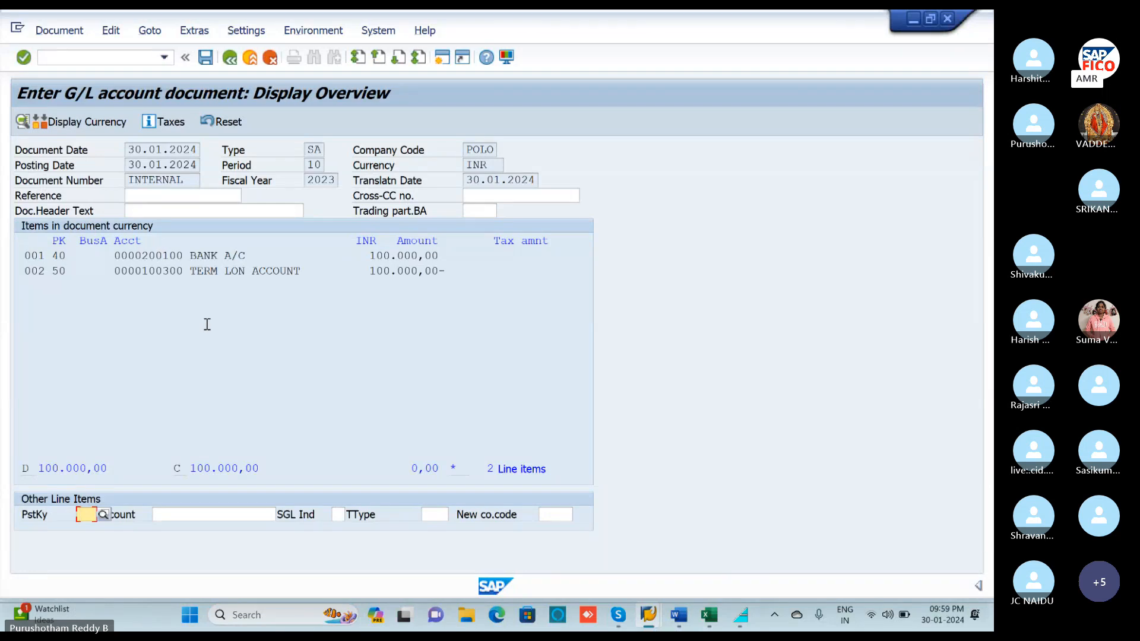
left_click(205, 58)
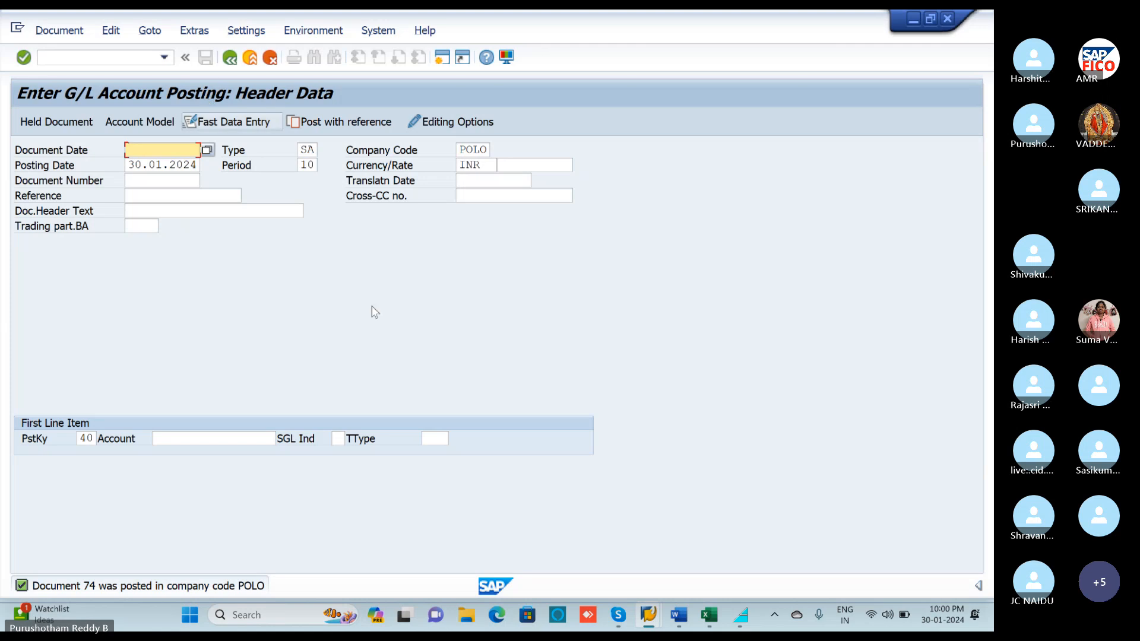
After checking the Excel notes, start a new F-02 posting dated 30.01.2024.
left_click(711, 617)
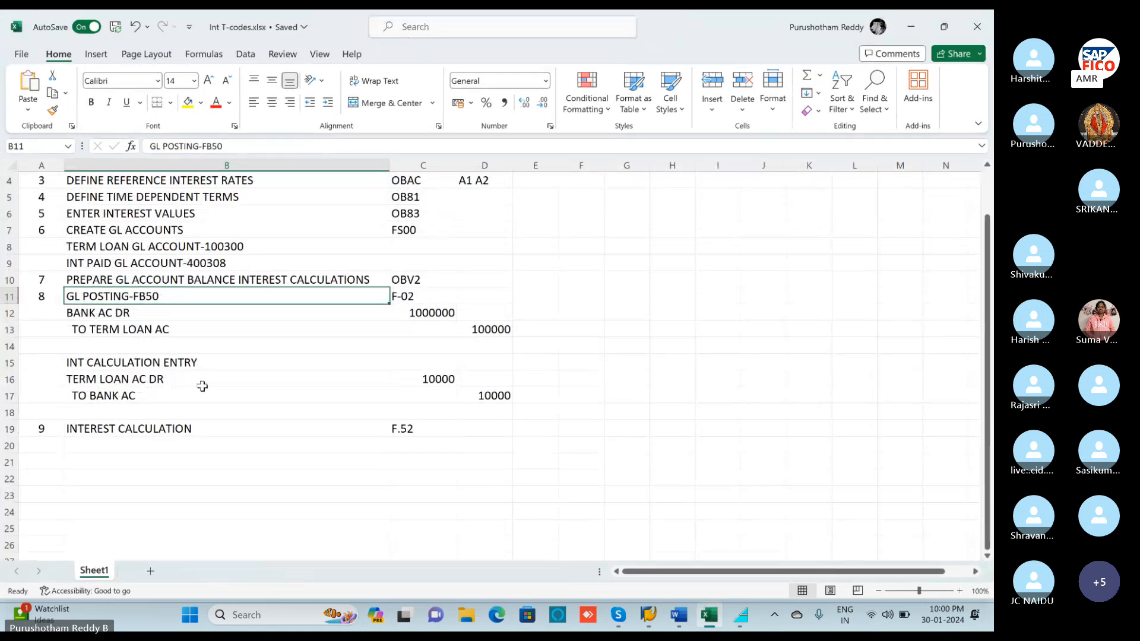
left_click(909, 29)
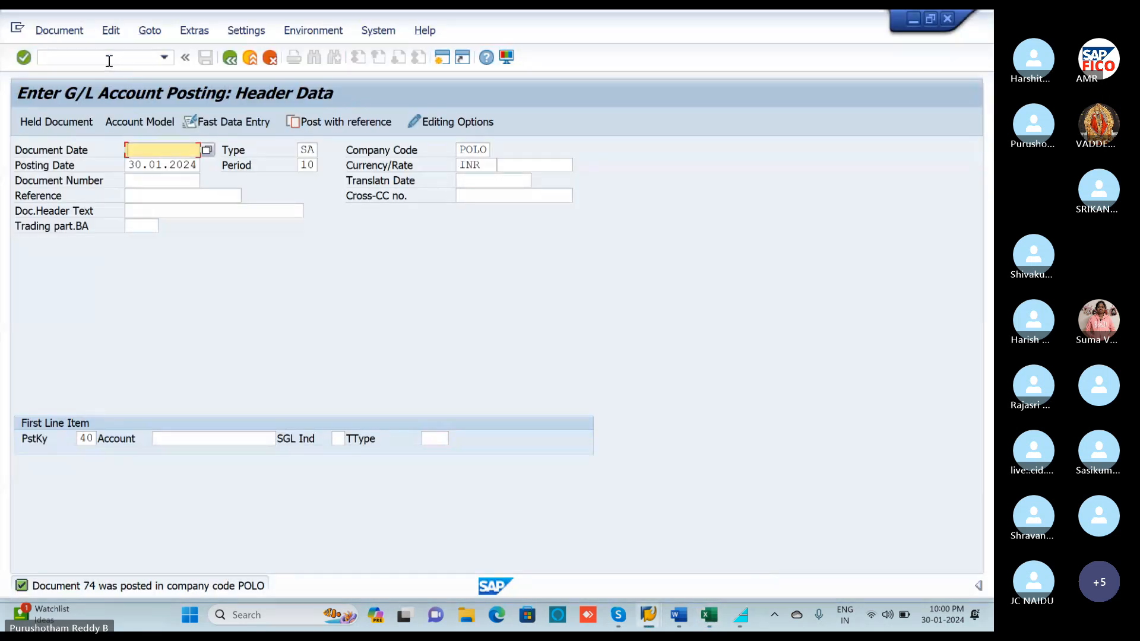
left_click(108, 58)
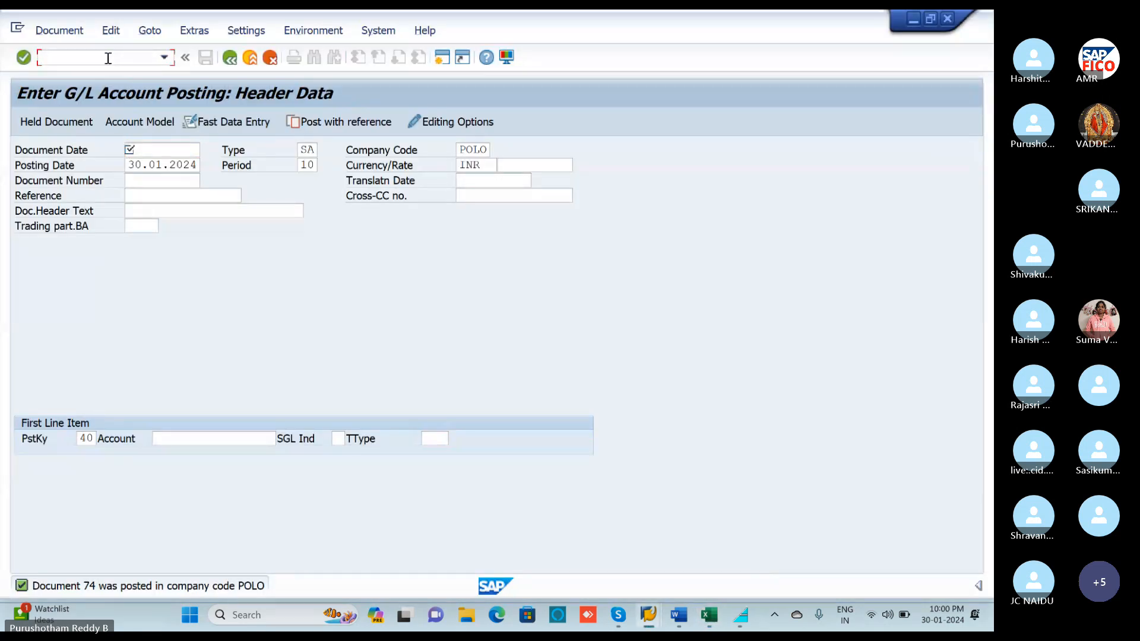
type("/NF-02")
key("Return")
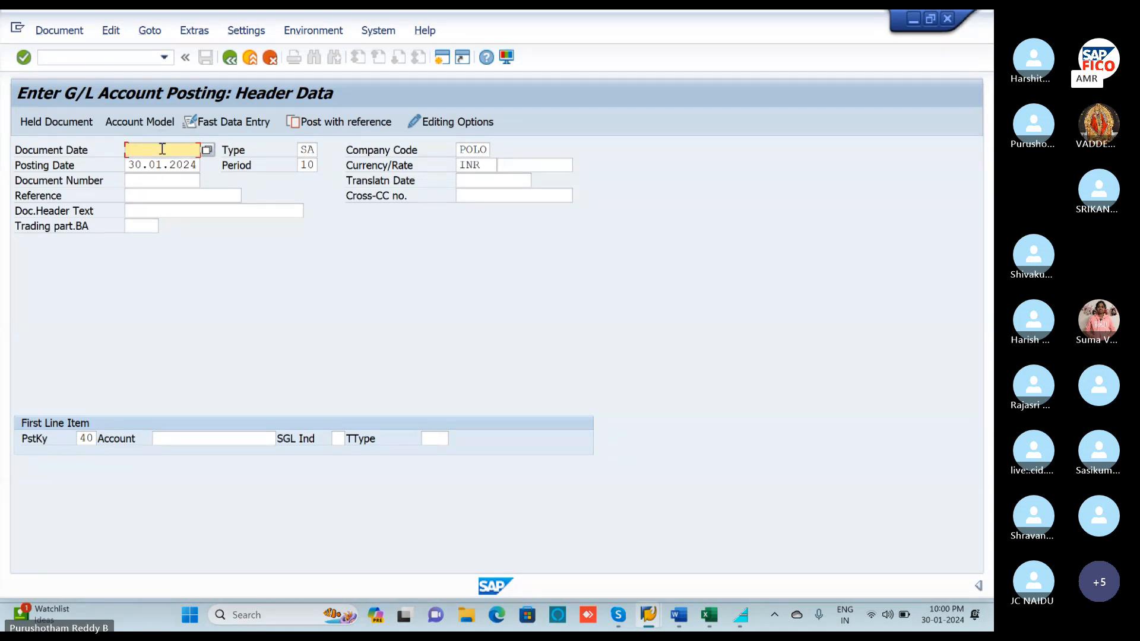
left_click(206, 149)
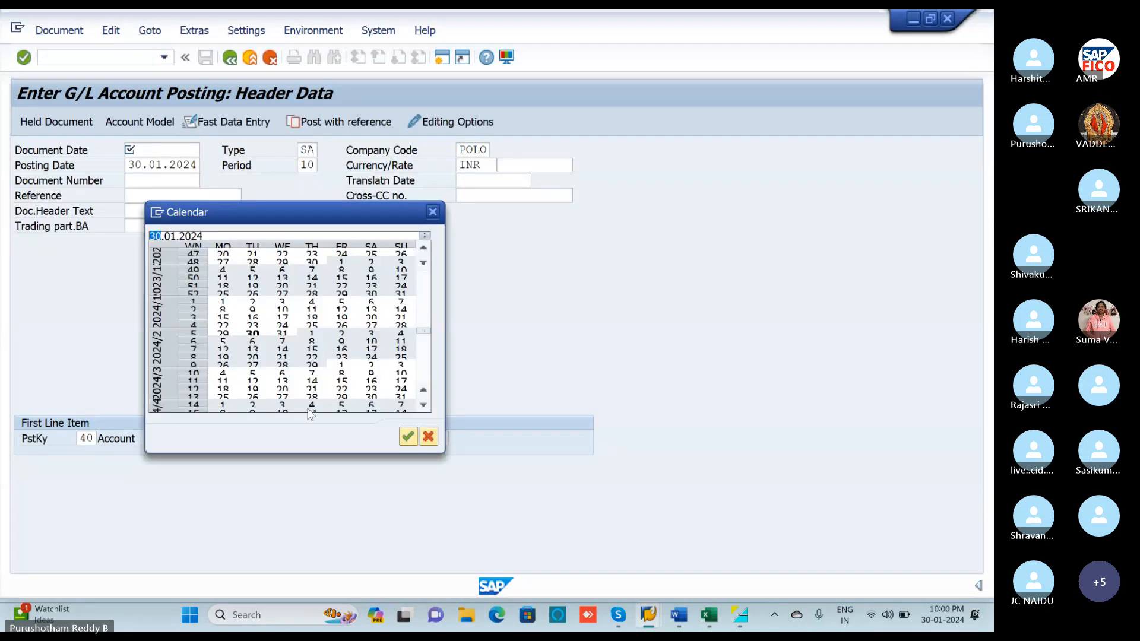
left_click(408, 438)
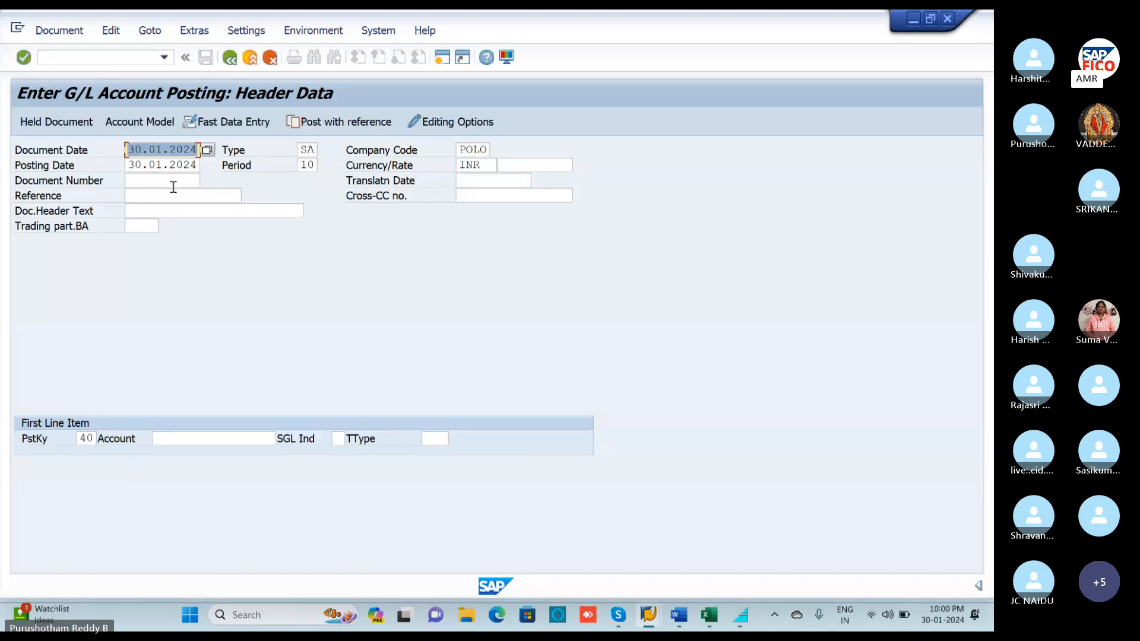
Choose TERM LON ACCOUNT 100300 as the first debit line's account.
left_click(239, 440)
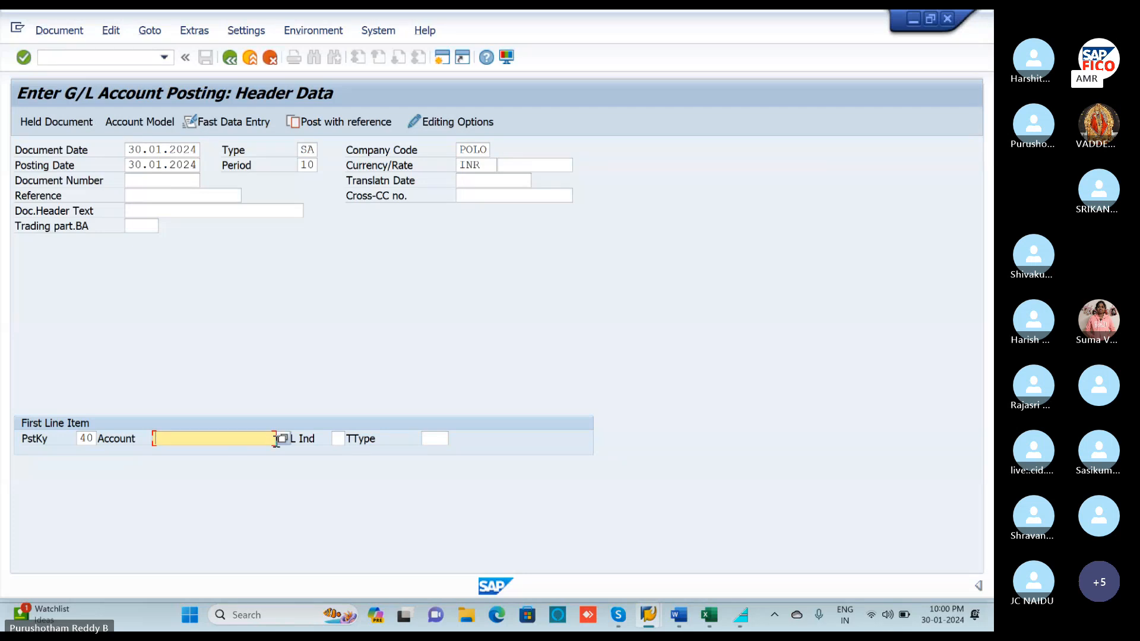
left_click(283, 439)
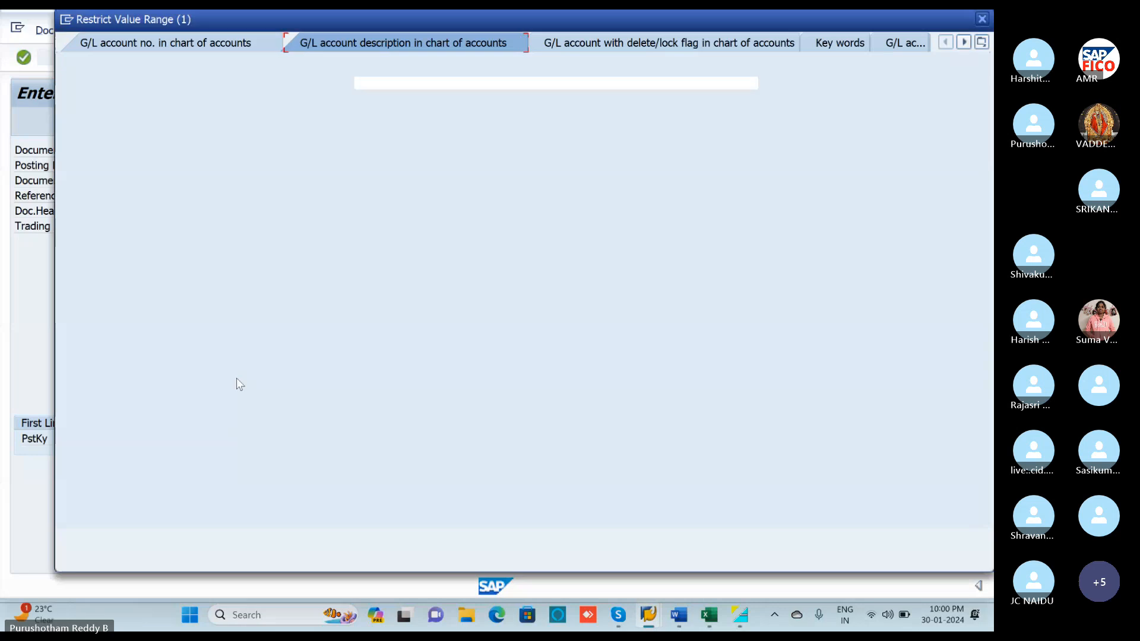
key("Return")
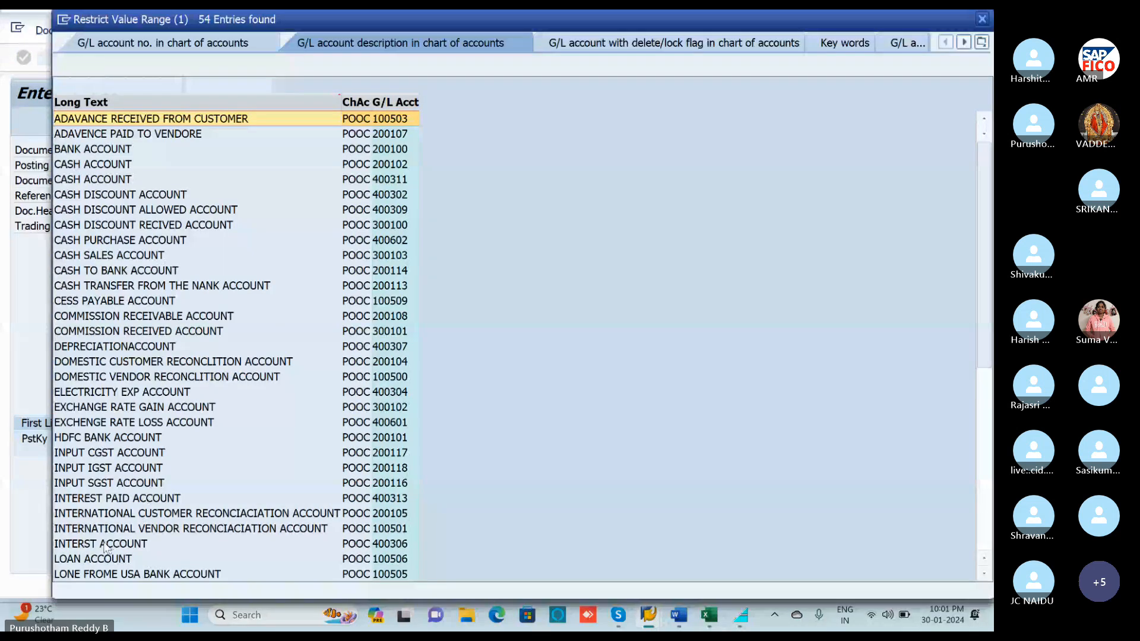
scroll(101, 538, "down", 4)
scroll(98, 534, "down", 4)
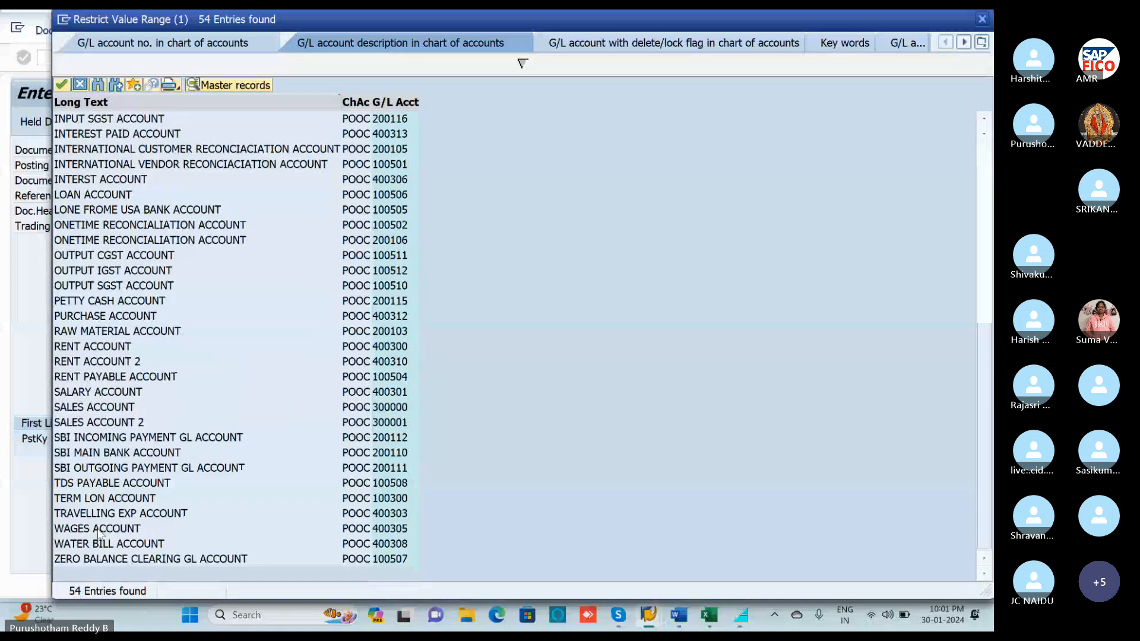
left_click(89, 502)
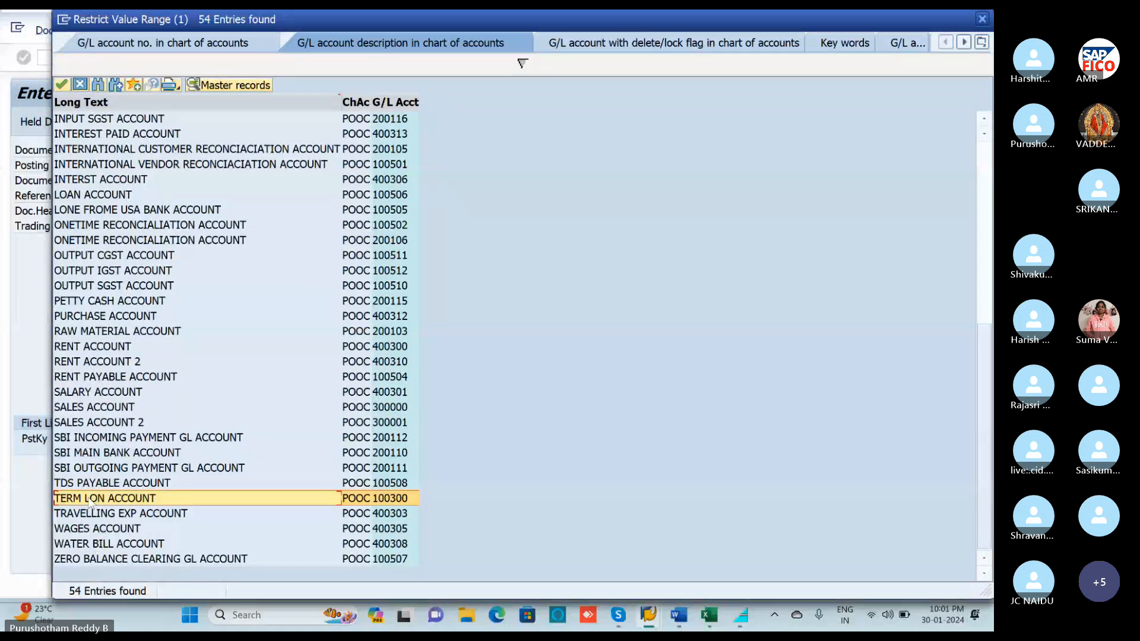
double_click(89, 502)
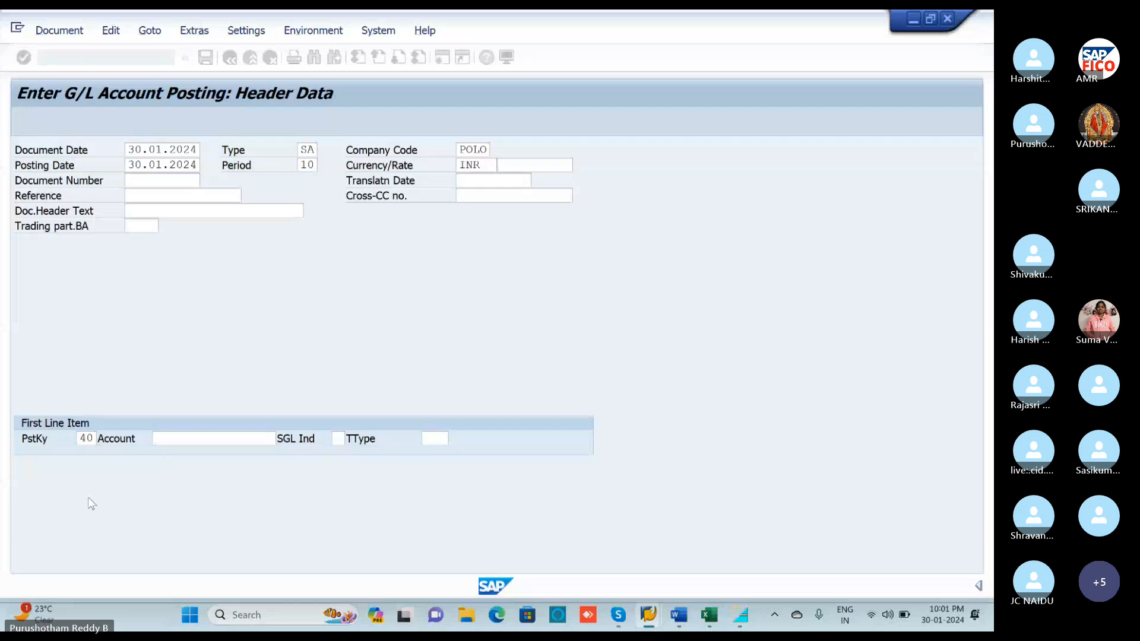
Give the 100300 debit line 10000 INR, text TERM LONE PAID, value date 30.01.2024.
key("Return")
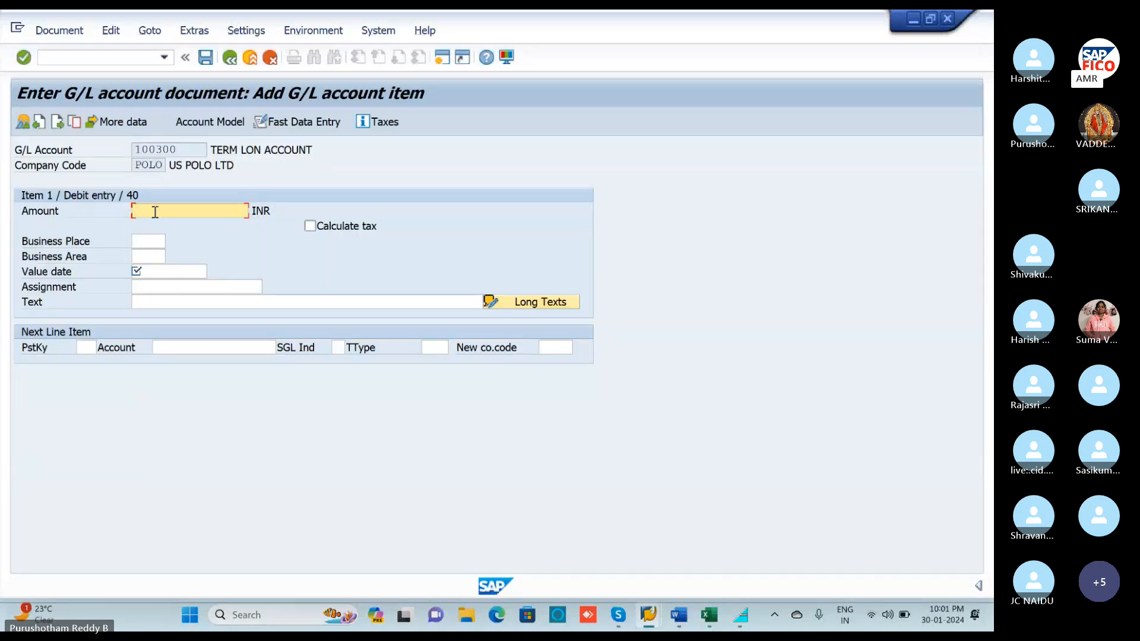
type("1")
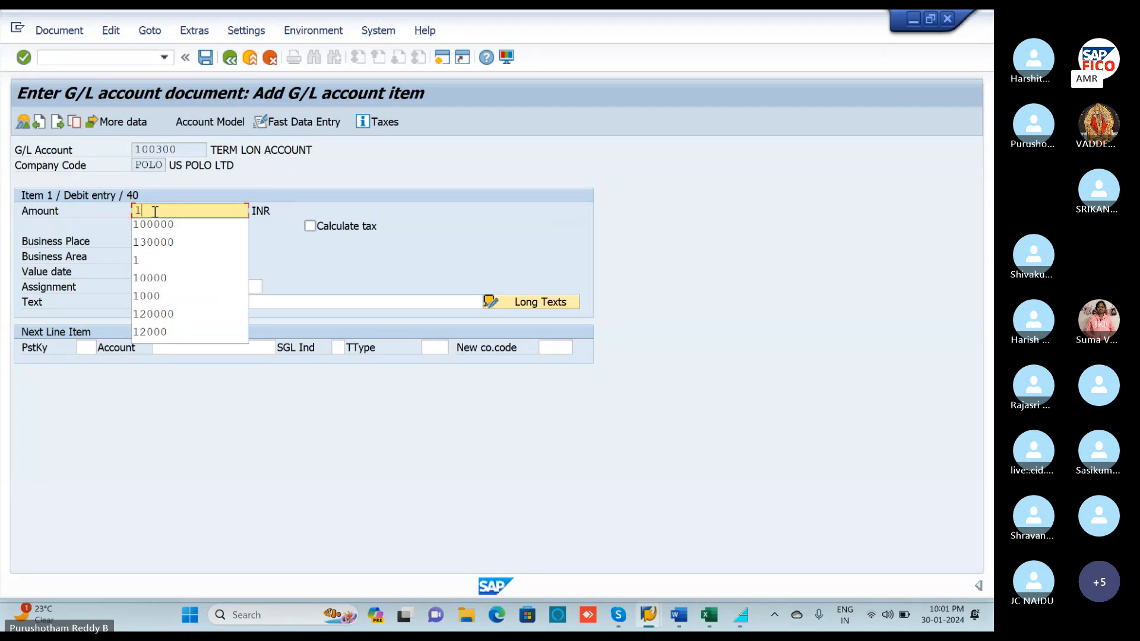
type("0000")
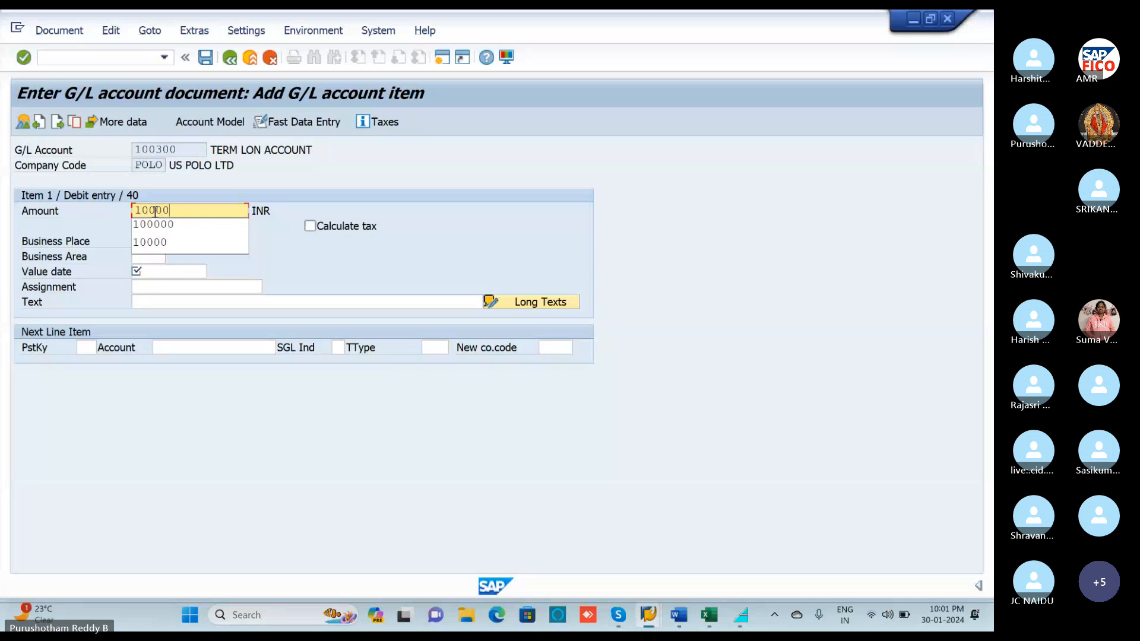
left_click(284, 254)
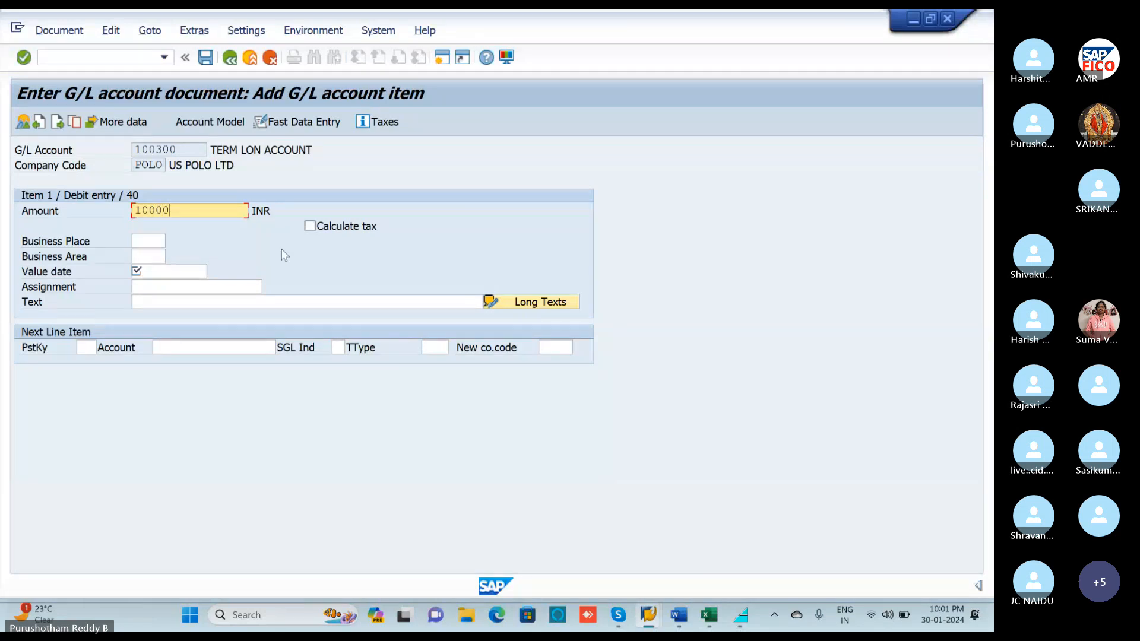
left_click(158, 301)
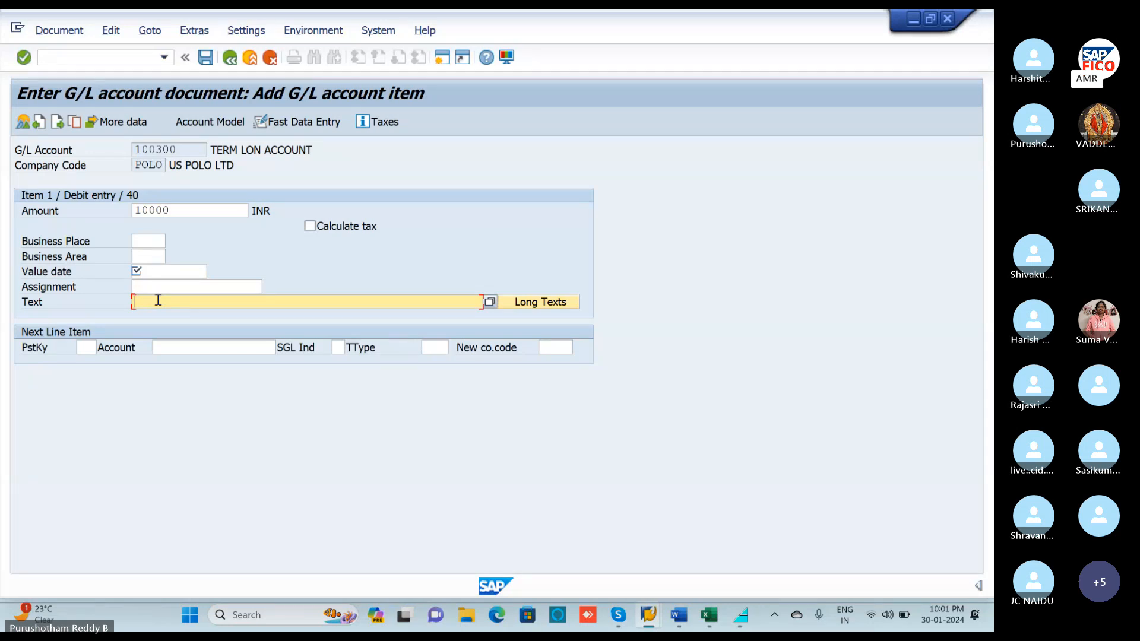
type("TERM LO")
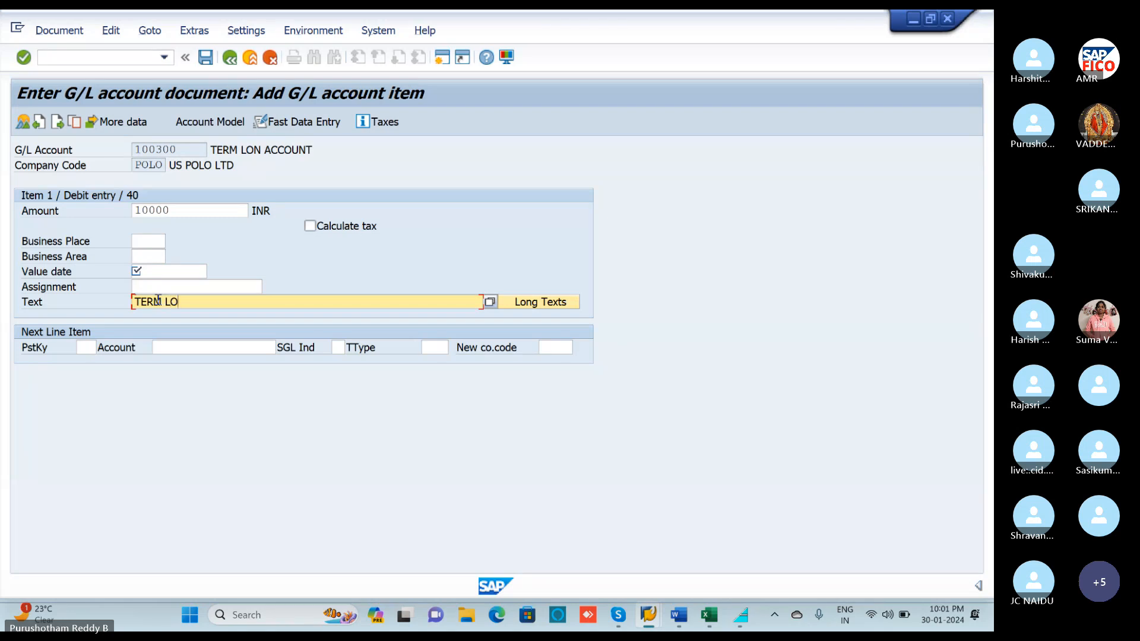
type("NE PAID")
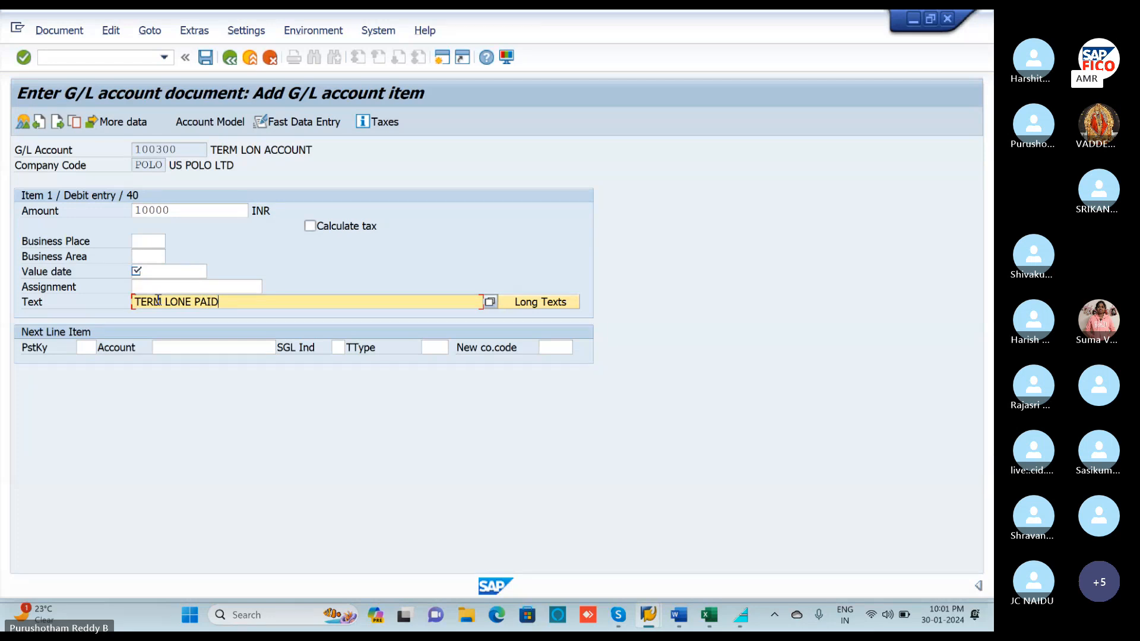
left_click(152, 271)
left_click(214, 272)
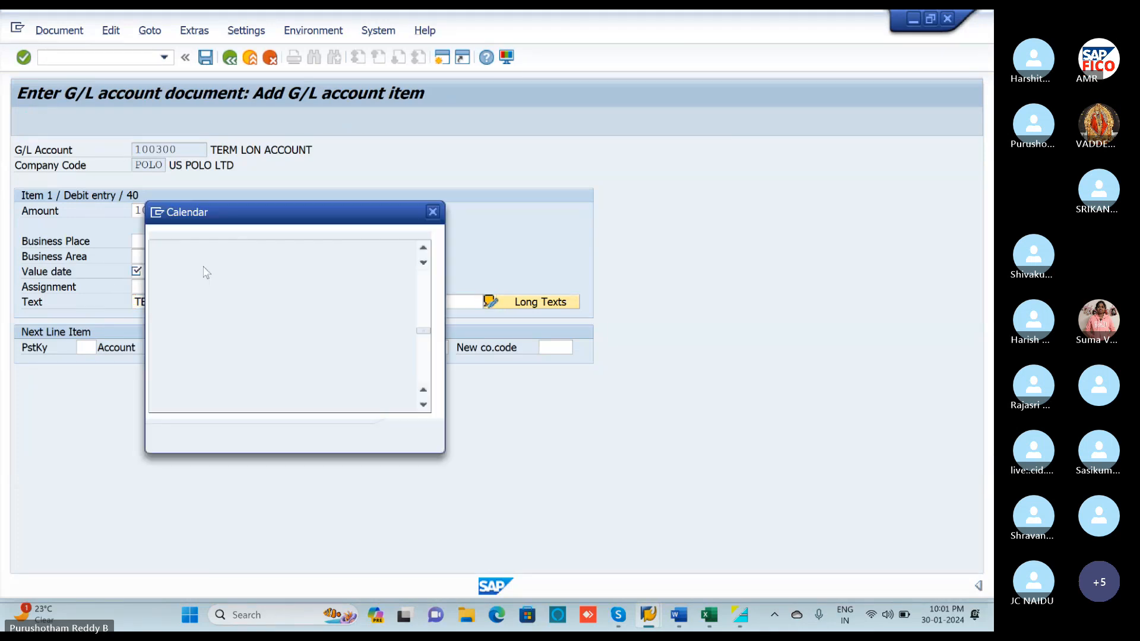
left_click(408, 436)
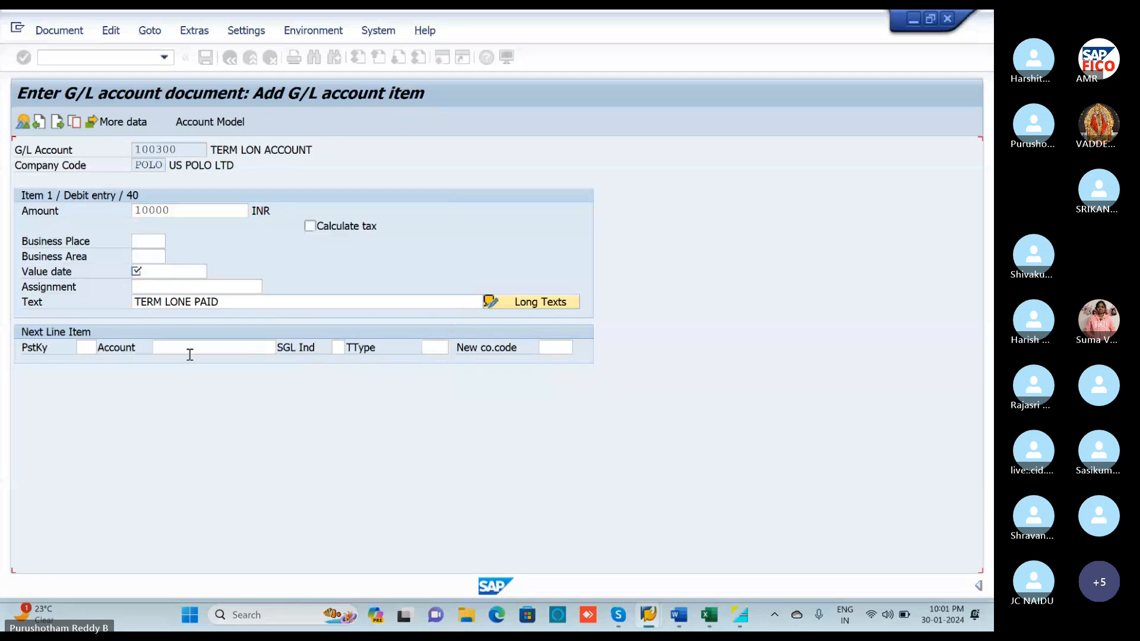
key("Return")
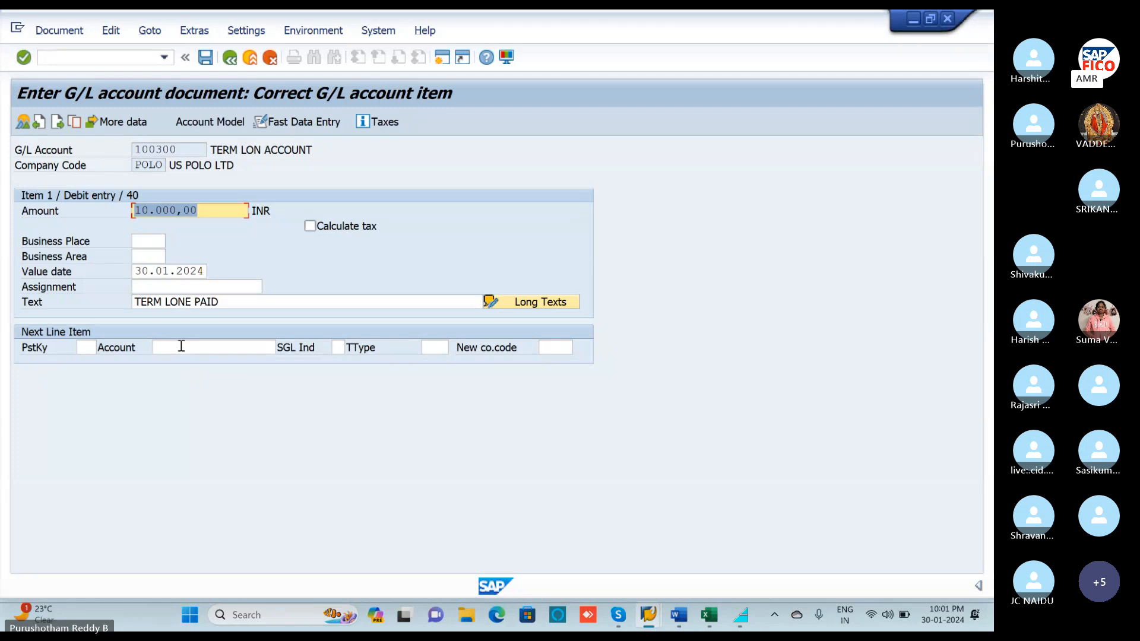
Set the next line to posting key 50 on BANK ACCOUNT 200100.
left_click(83, 347)
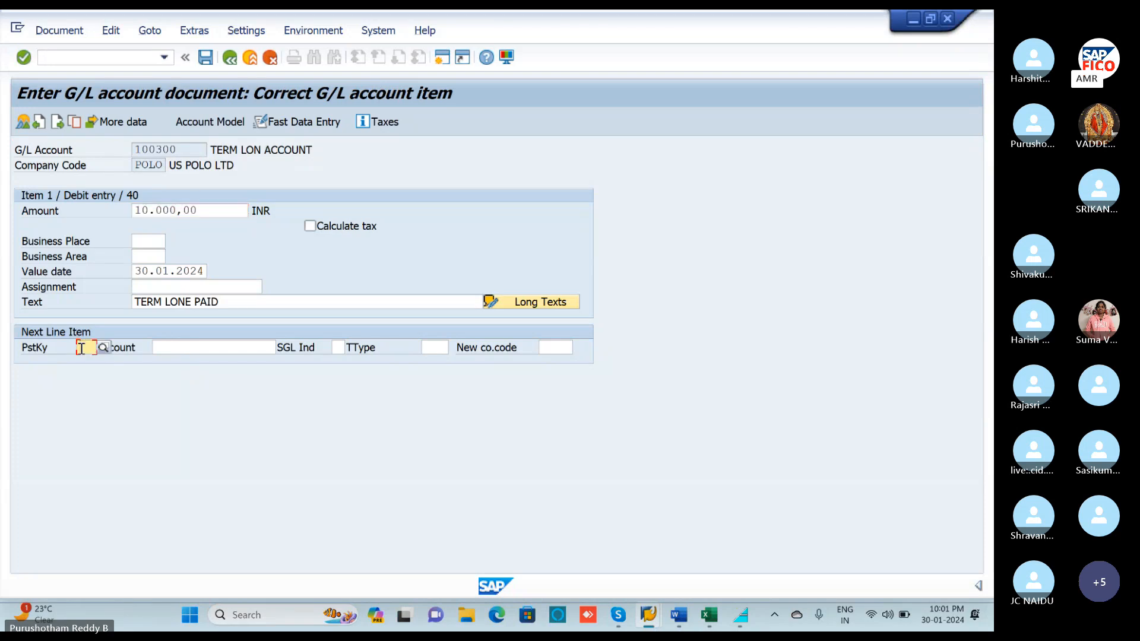
type("50")
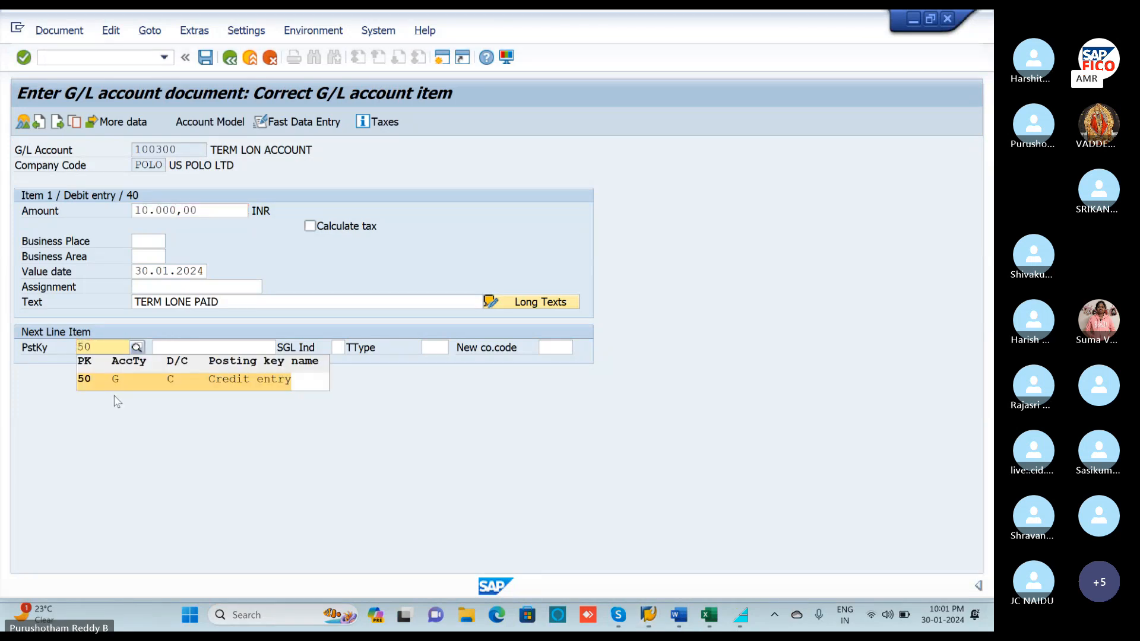
left_click(115, 380)
left_click(214, 347)
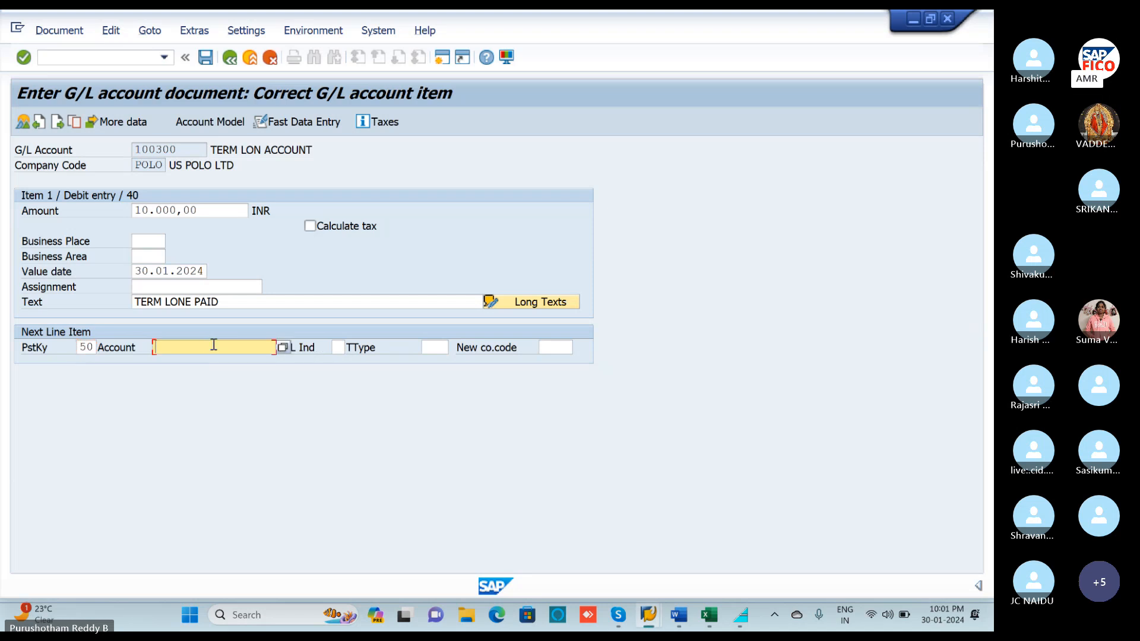
left_click(283, 348)
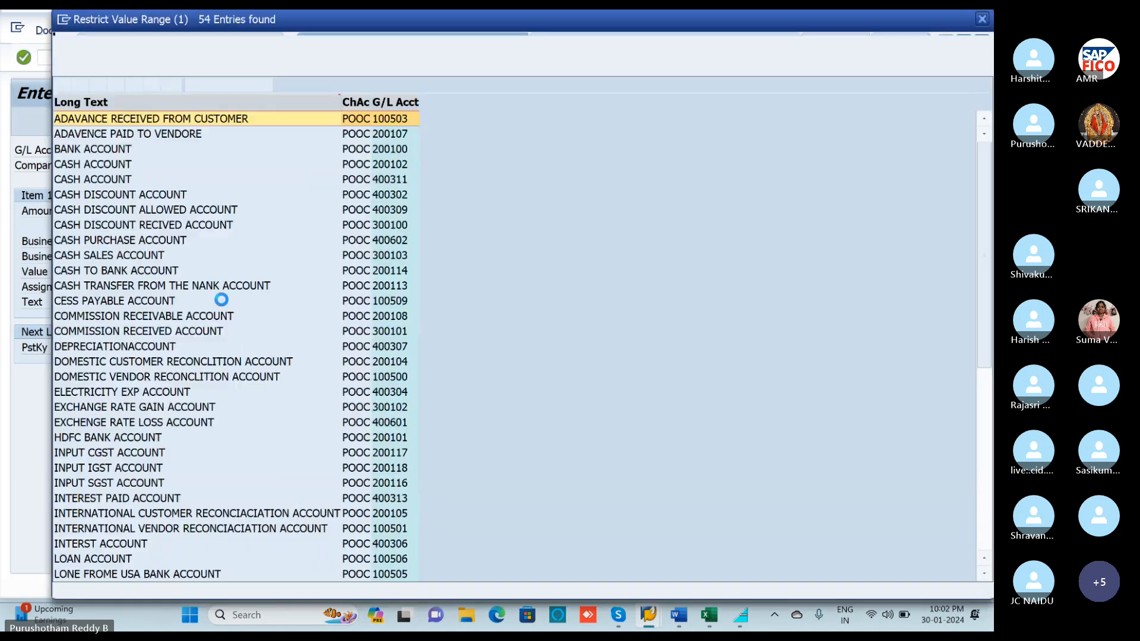
left_click(97, 150)
double_click(97, 151)
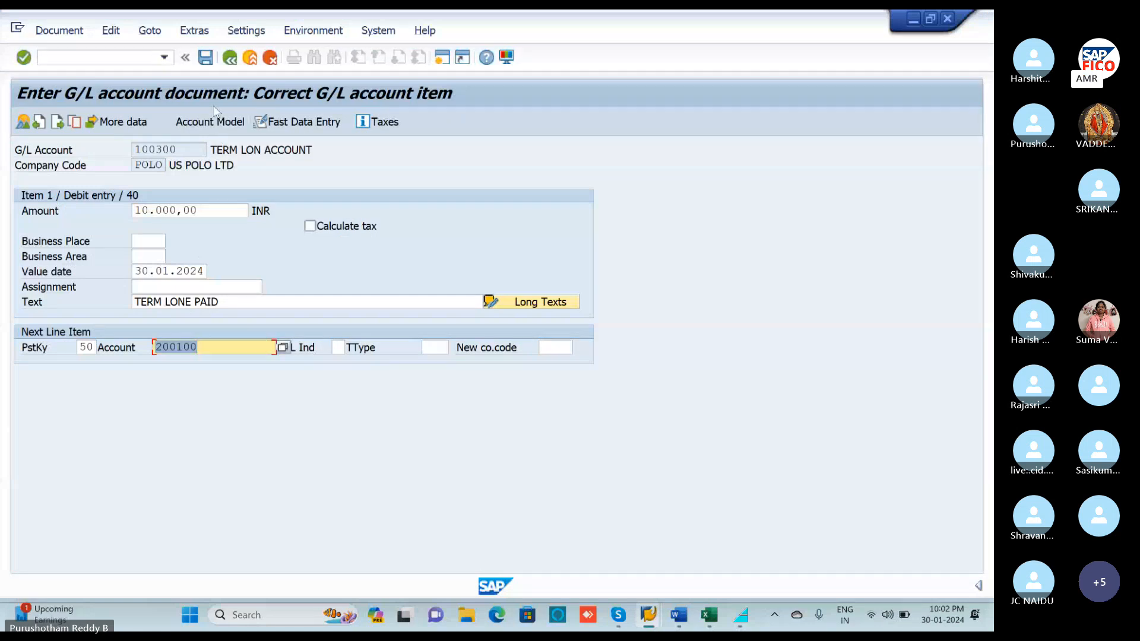
Complete the bank credit line with * amount, + text and value date 30.01.2024.
key("Return")
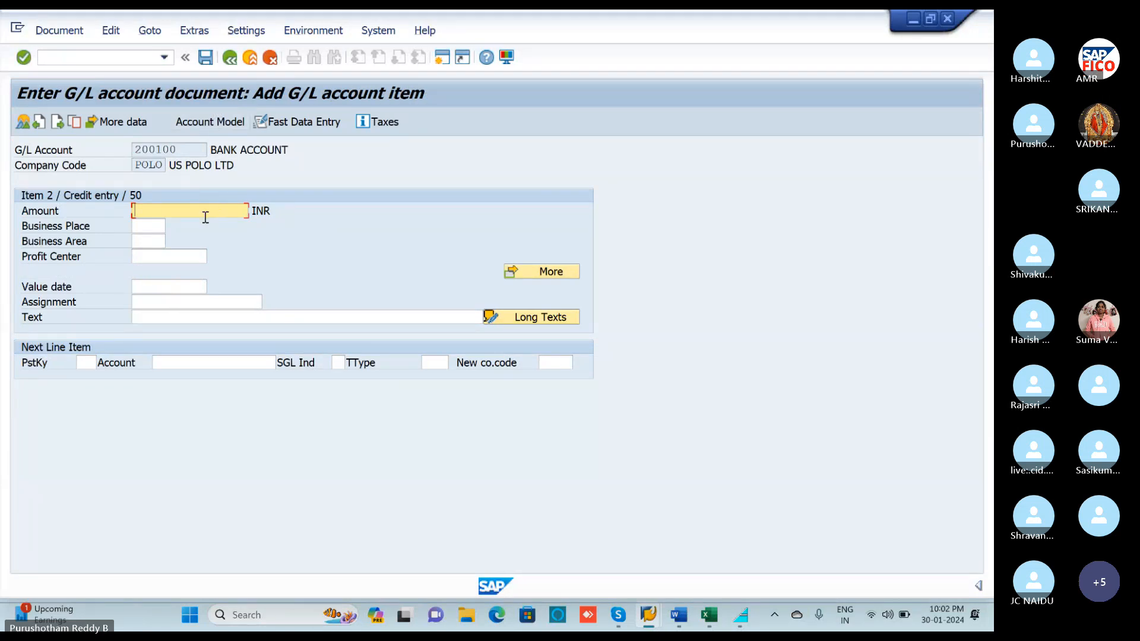
type("*")
left_click(169, 314)
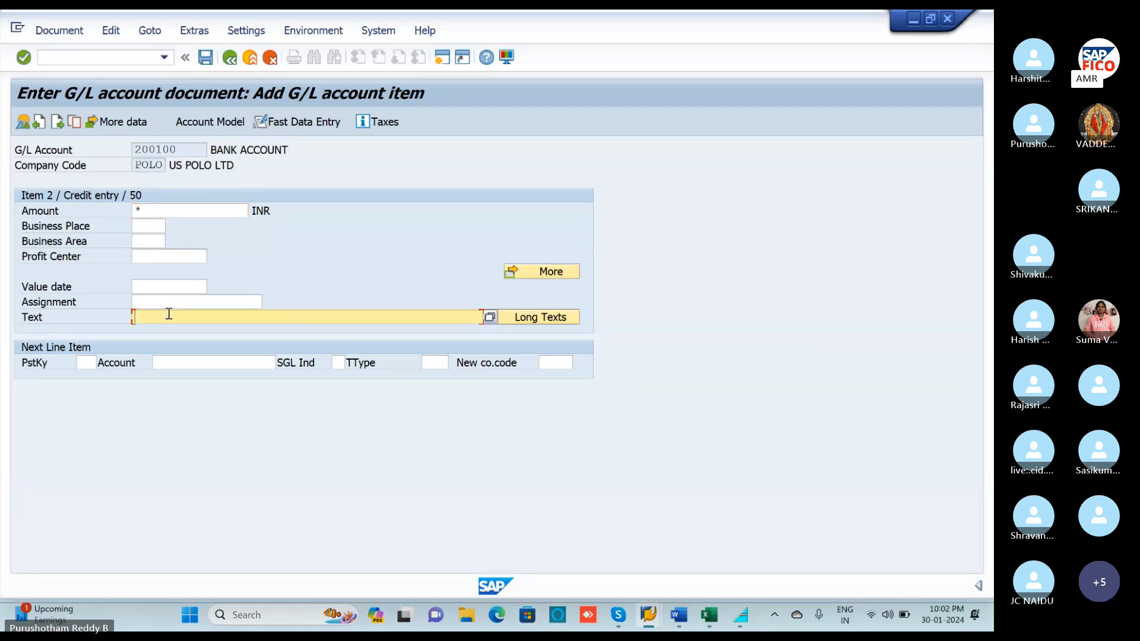
left_click(159, 285)
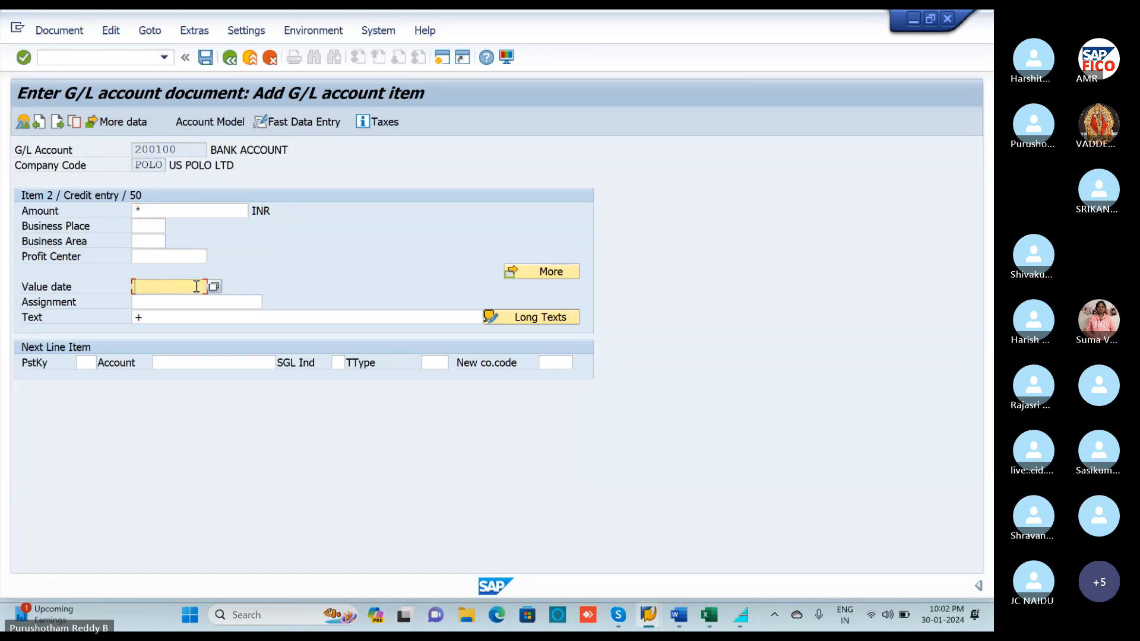
key("Return")
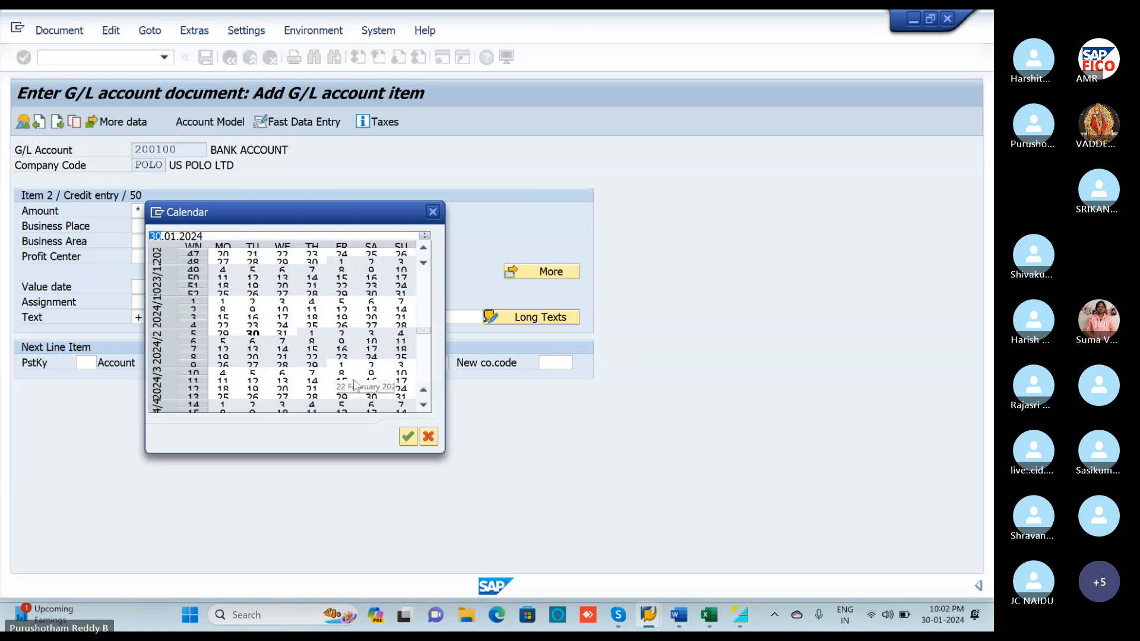
left_click(409, 437)
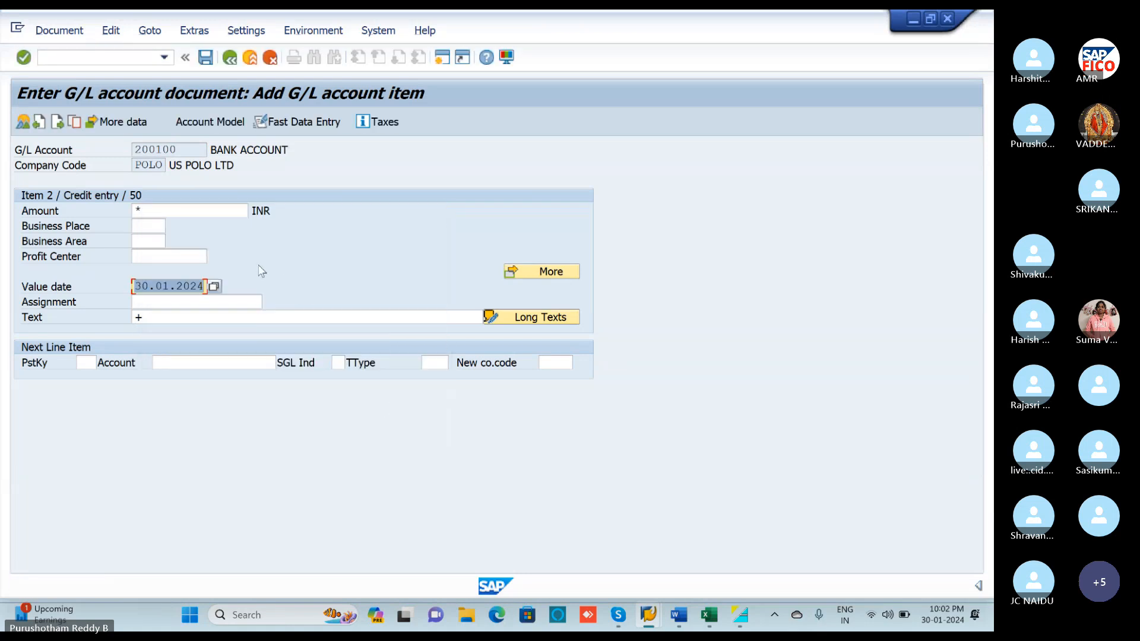
key("Return")
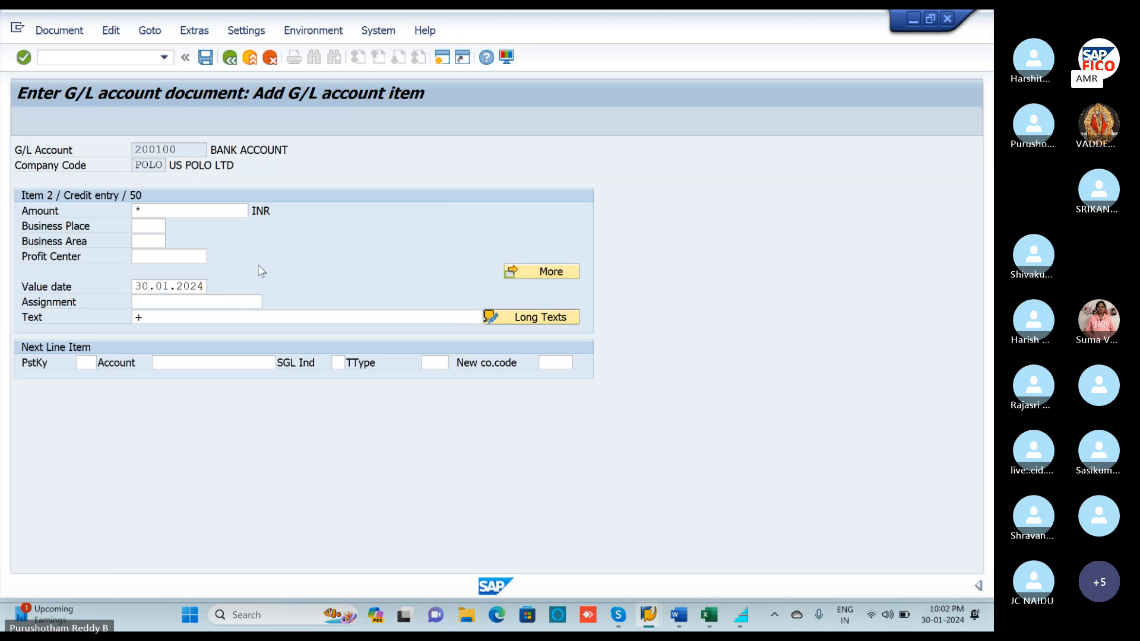
Simulate the balanced 10.000,00 entry and post it as document 75.
left_click(60, 30)
left_click(90, 110)
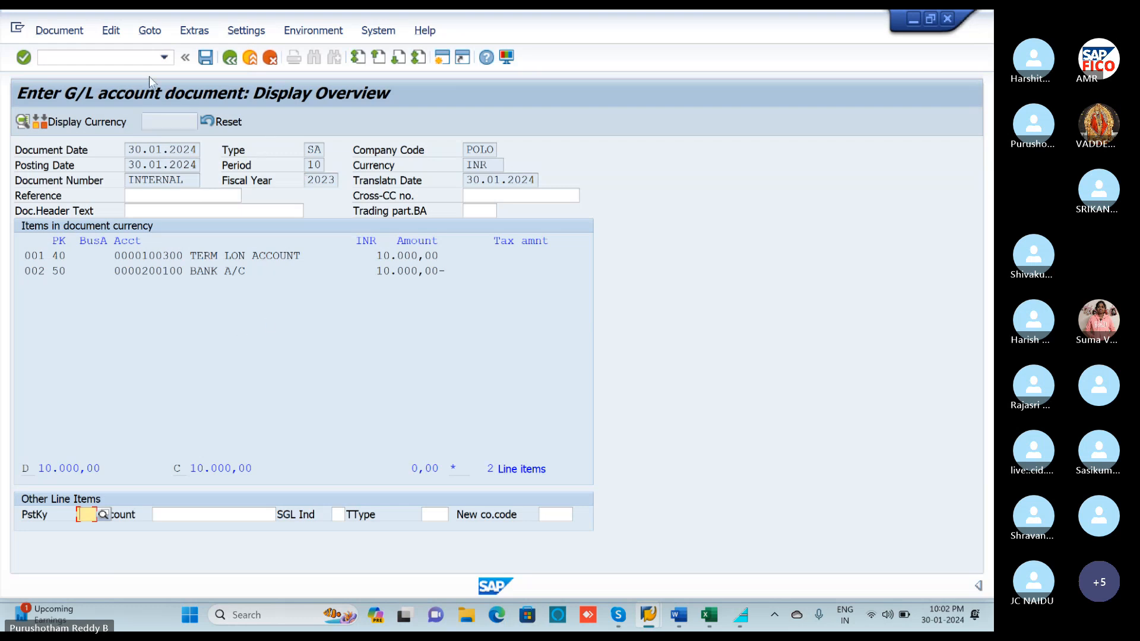
left_click(208, 65)
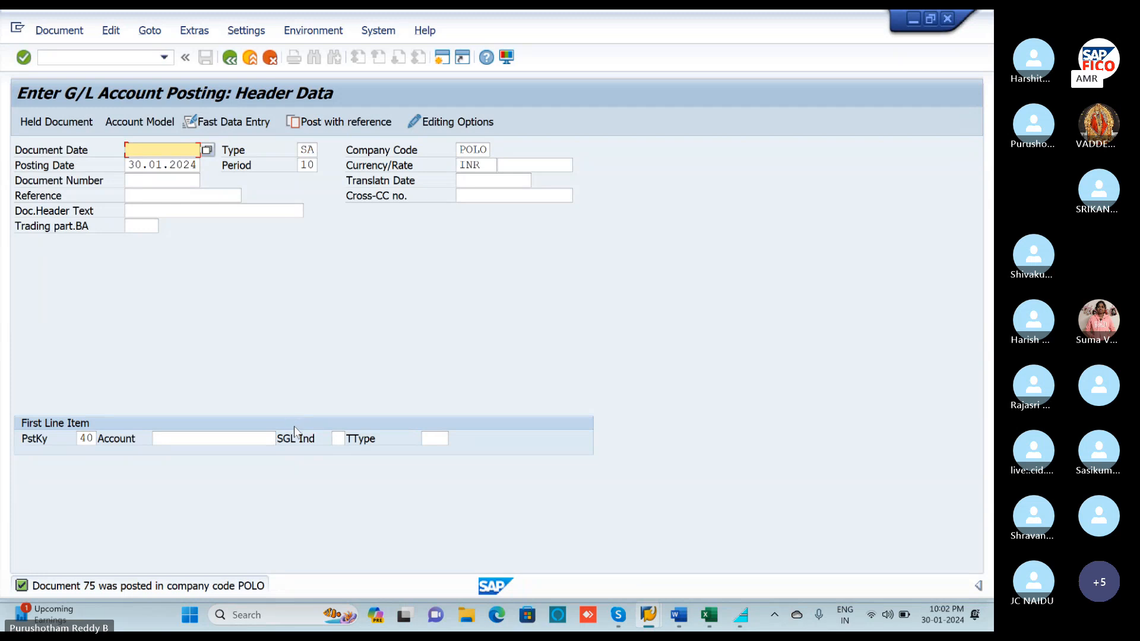
Check the T-code list in Int T-codes.xlsx, then start transaction F.02 with /NF.02.
left_click(715, 618)
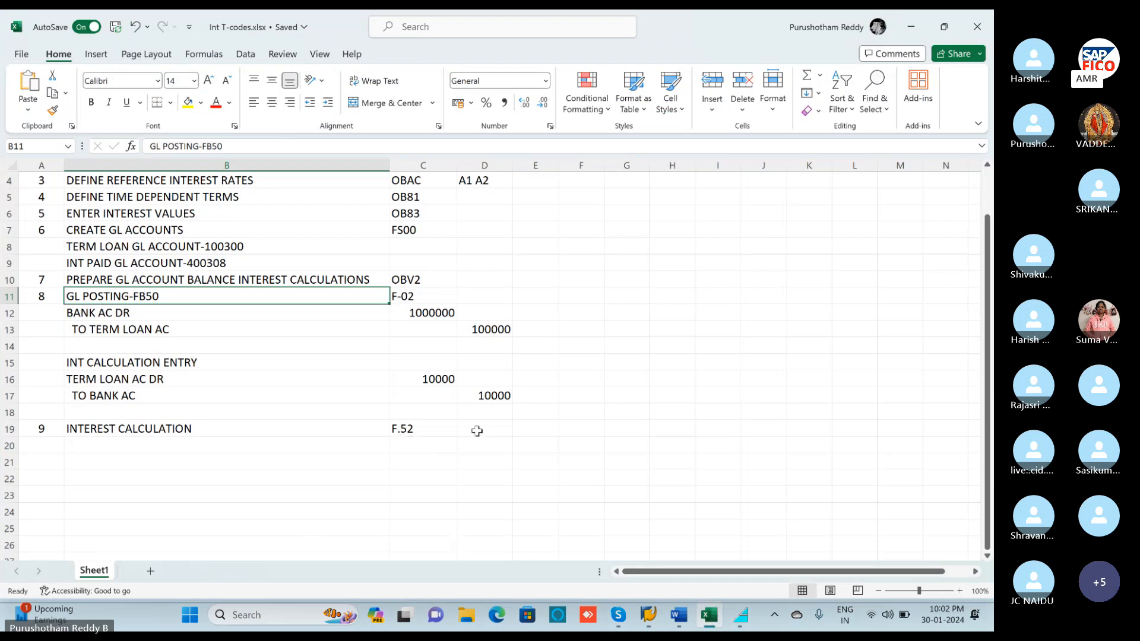
left_click(911, 26)
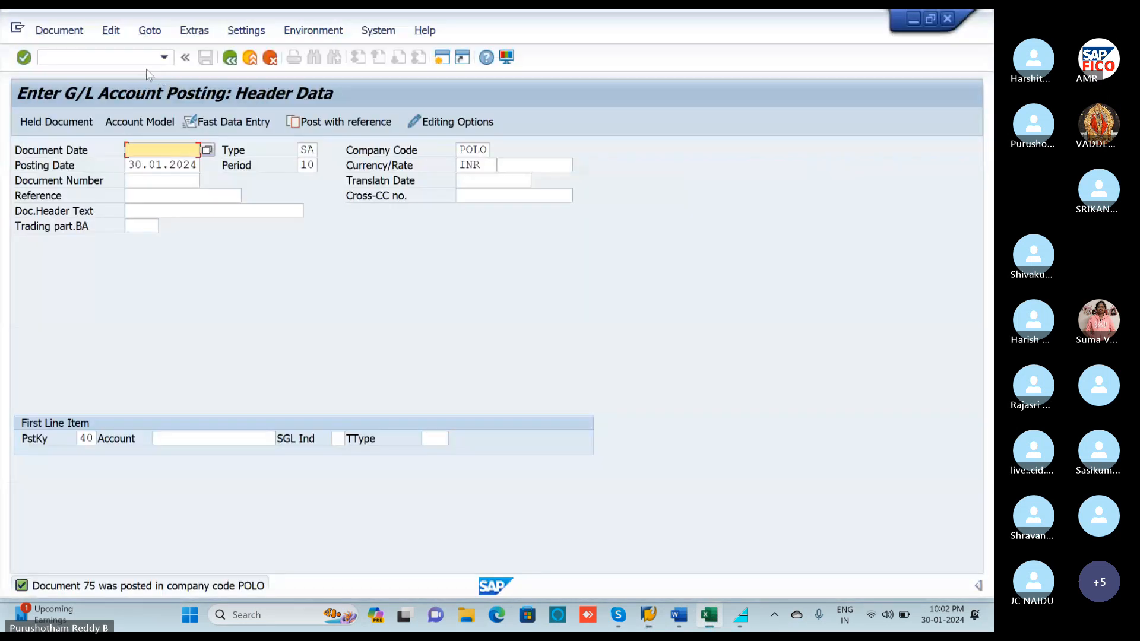
left_click(129, 59)
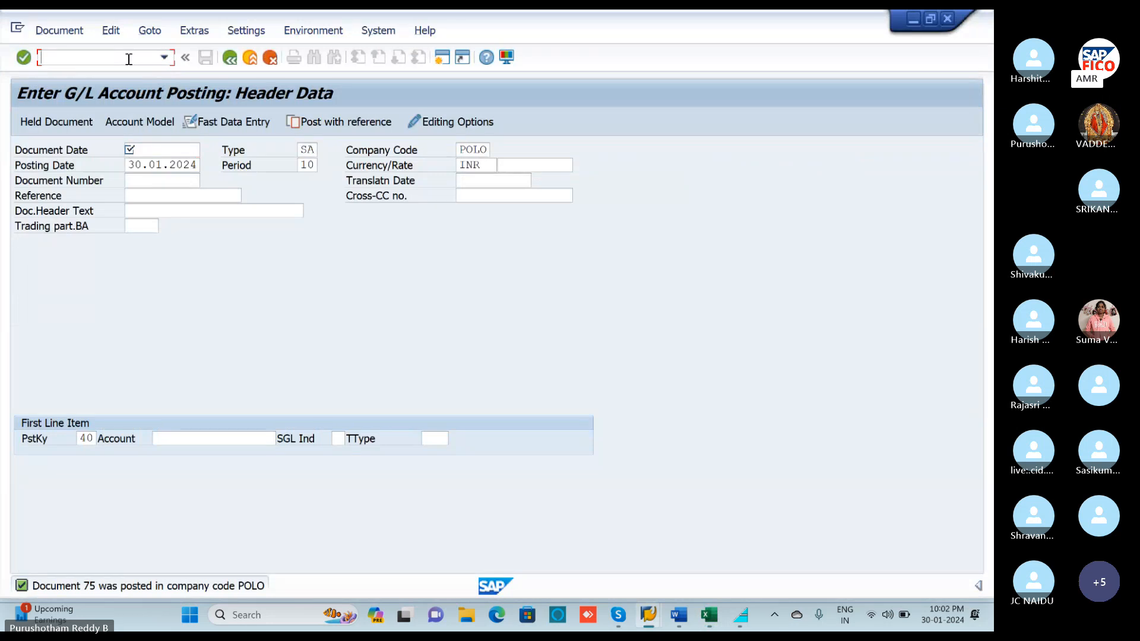
type("/N")
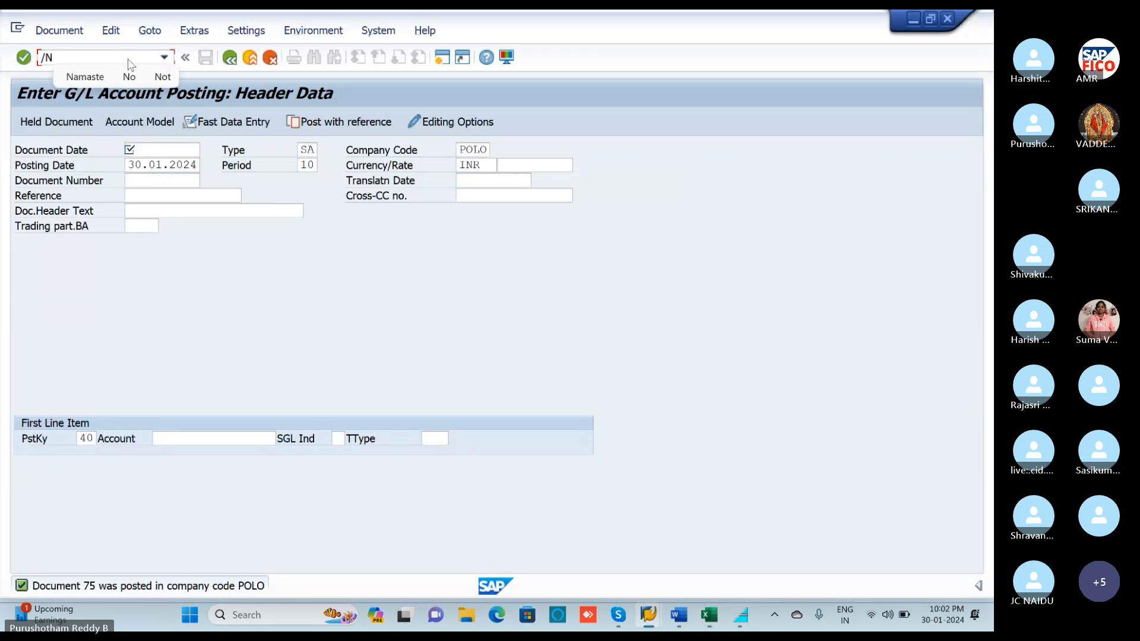
type("F")
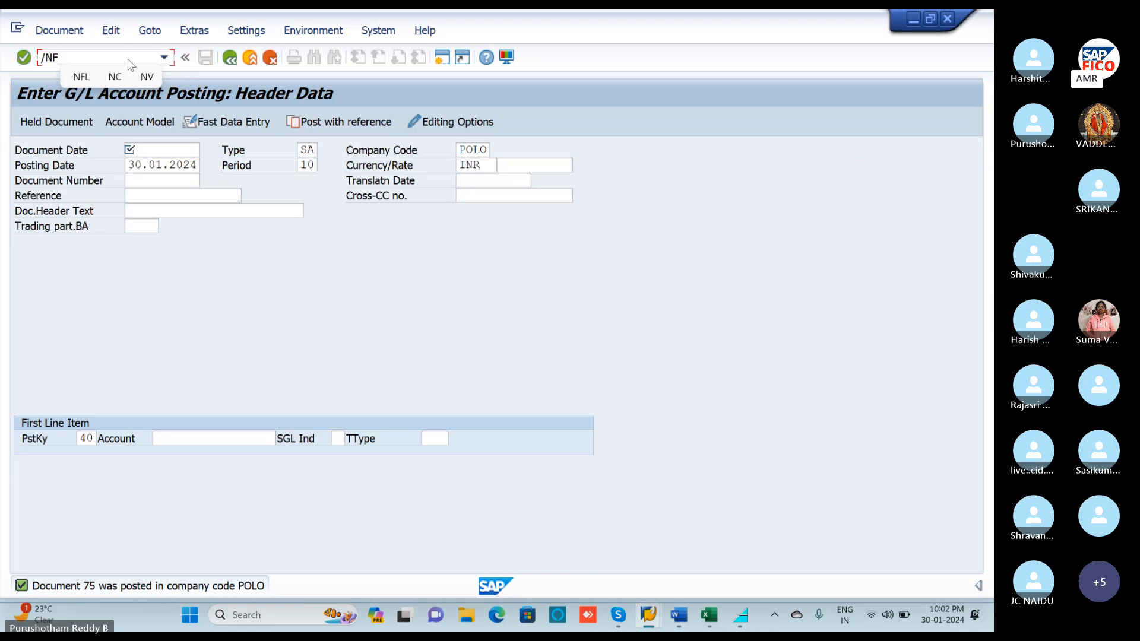
type(".")
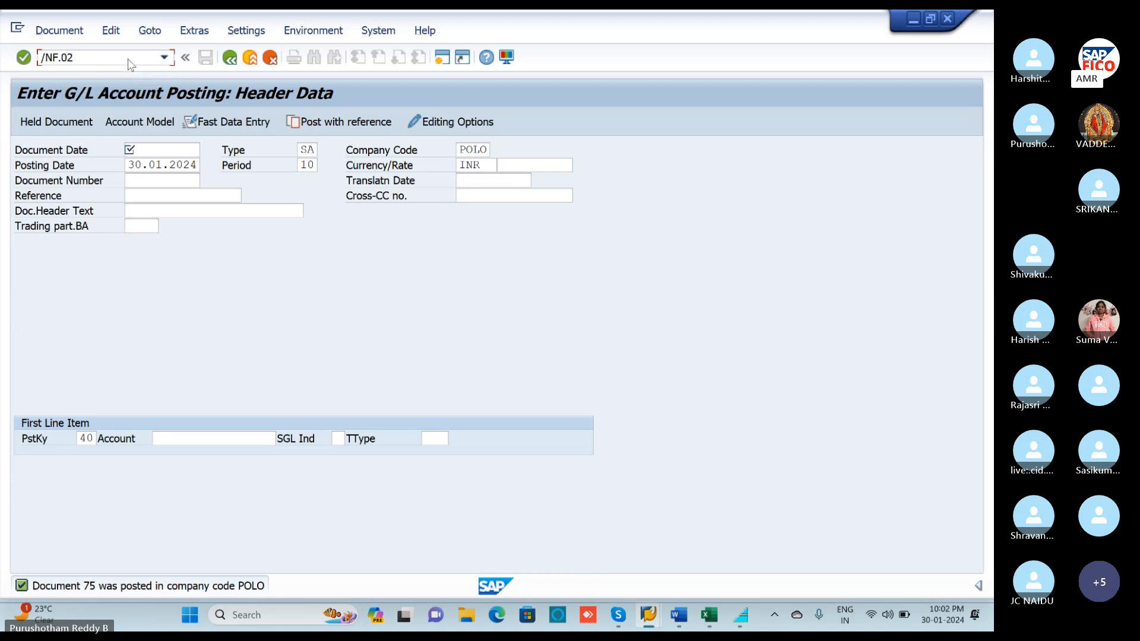
type("02")
key("Return")
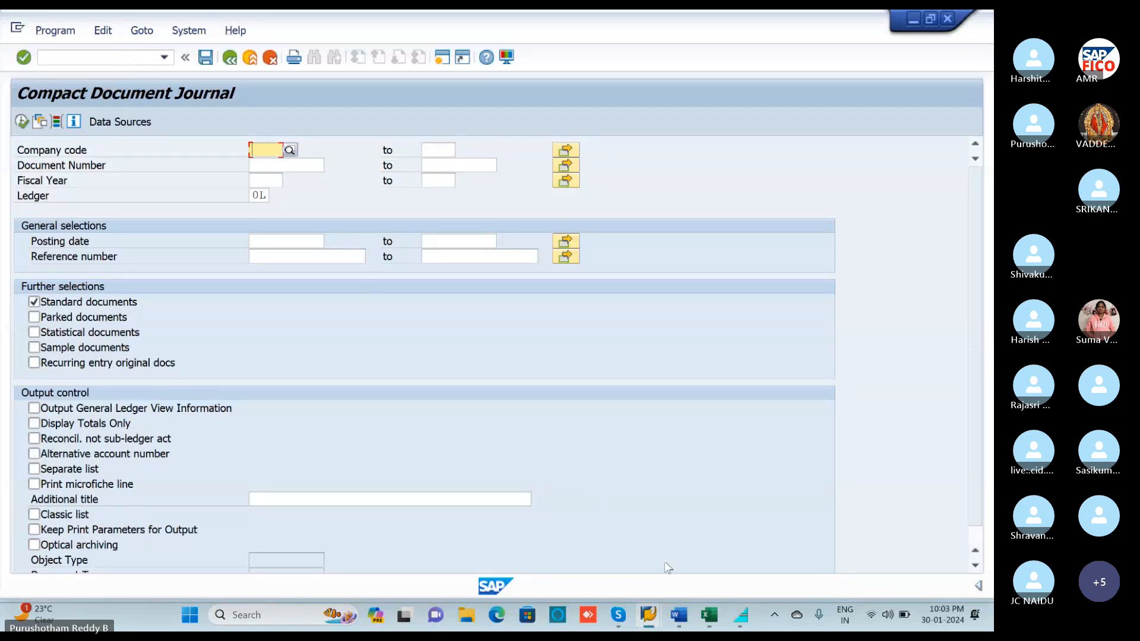
Unmute the microphone in the meeting window, then hide the meeting window.
mouse_move(654, 619)
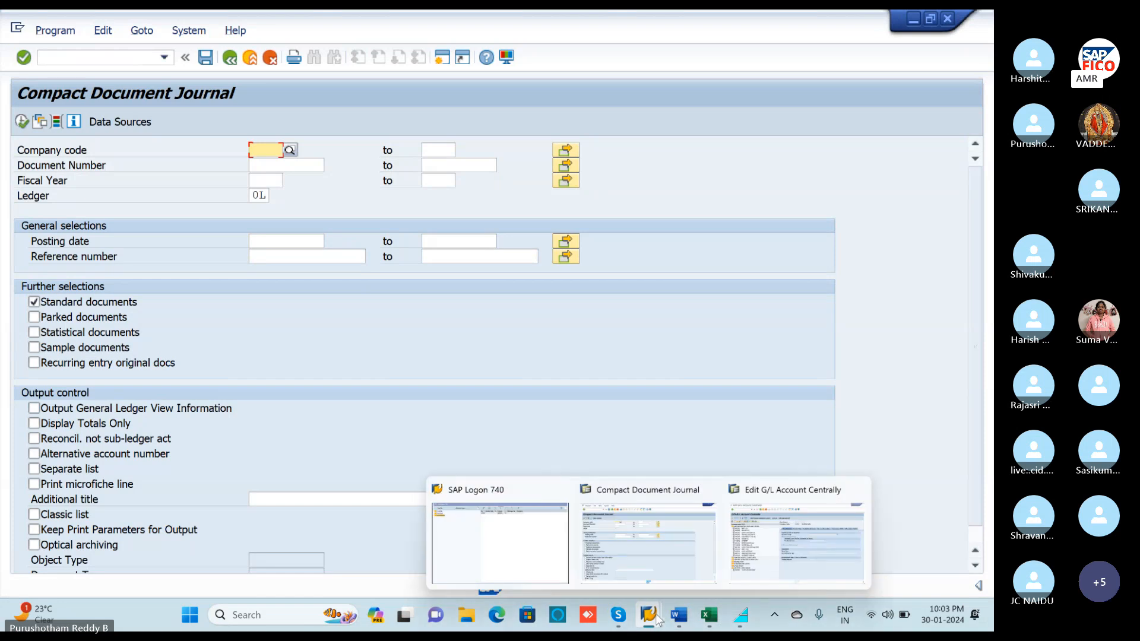
left_click(618, 616)
left_click(338, 569)
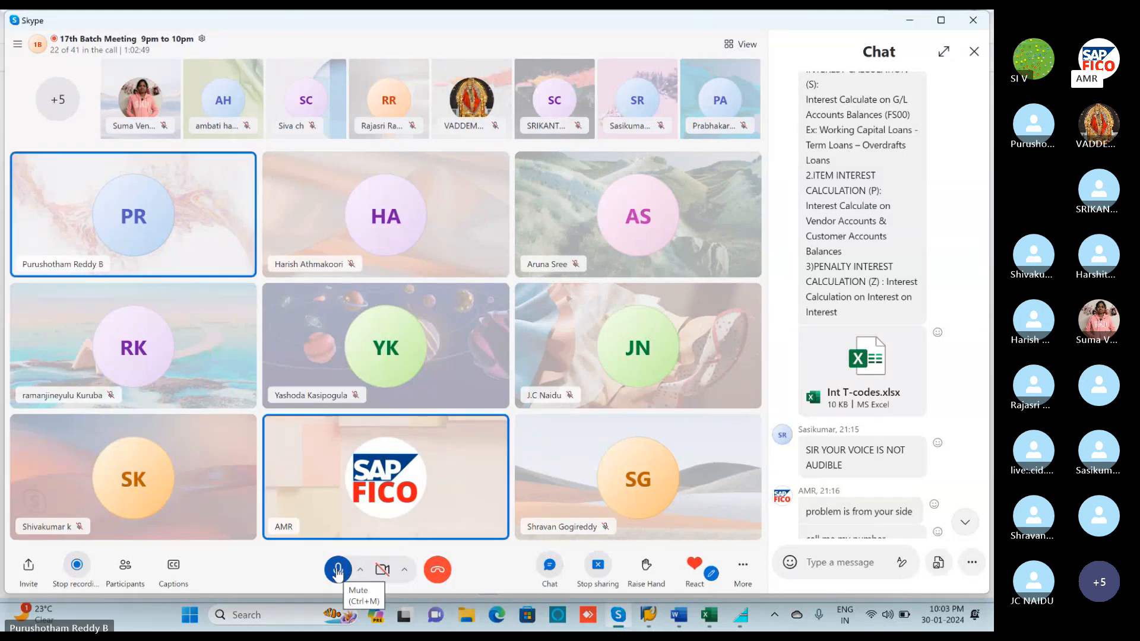
left_click(909, 19)
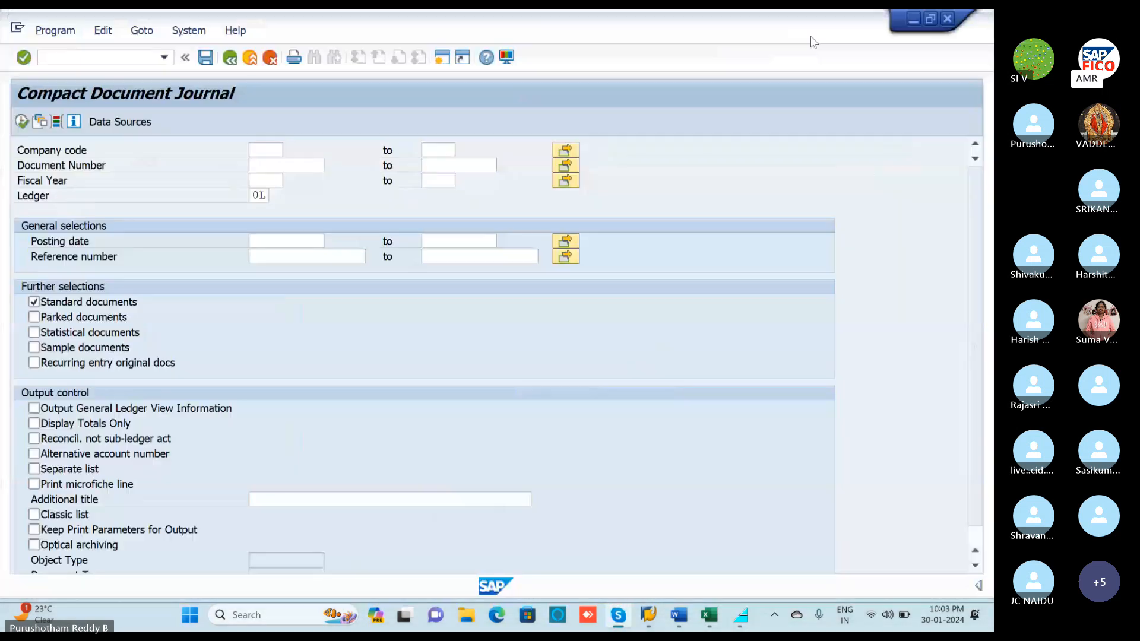
Enter company code POOC, correcting the typo, and move to the Document Number field.
left_click(901, 107)
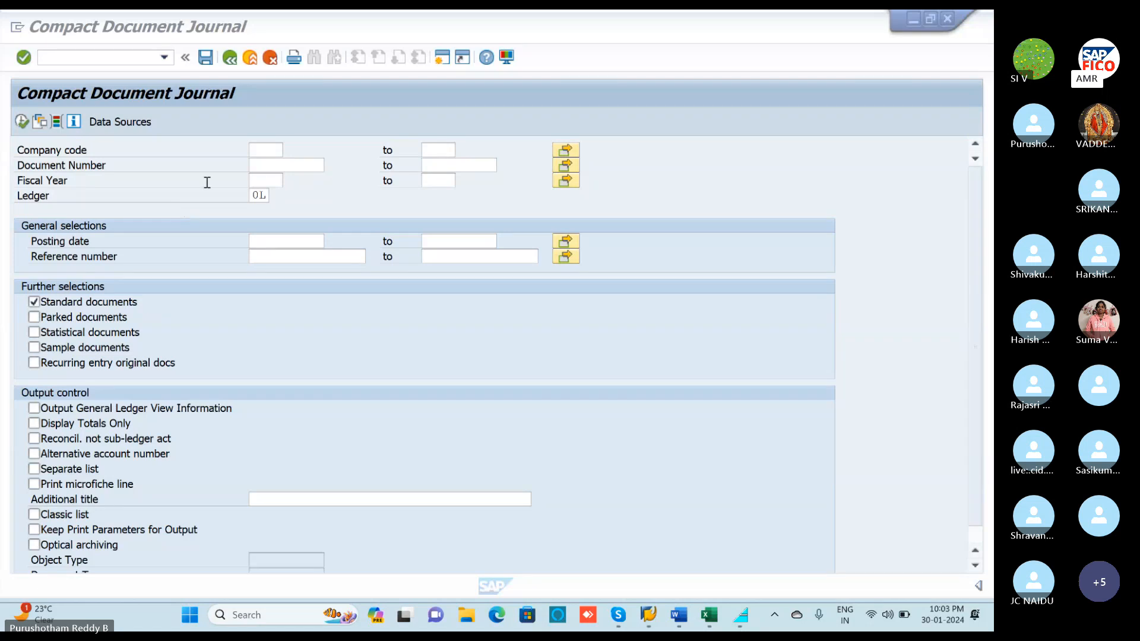
left_click(254, 149)
left_click(254, 149)
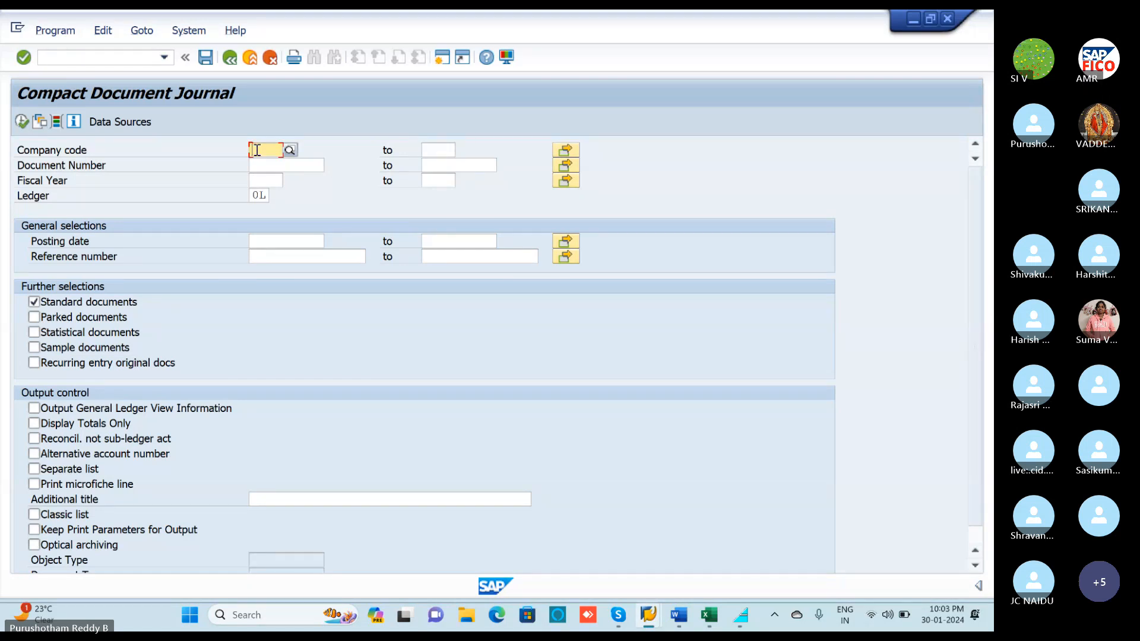
type("P")
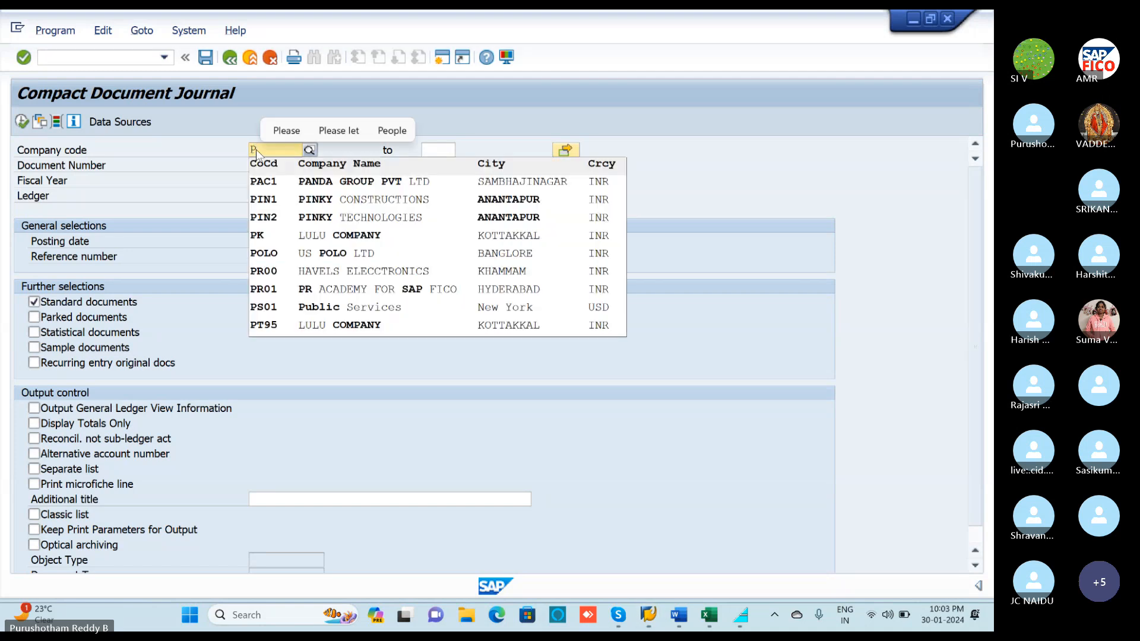
type("O0C")
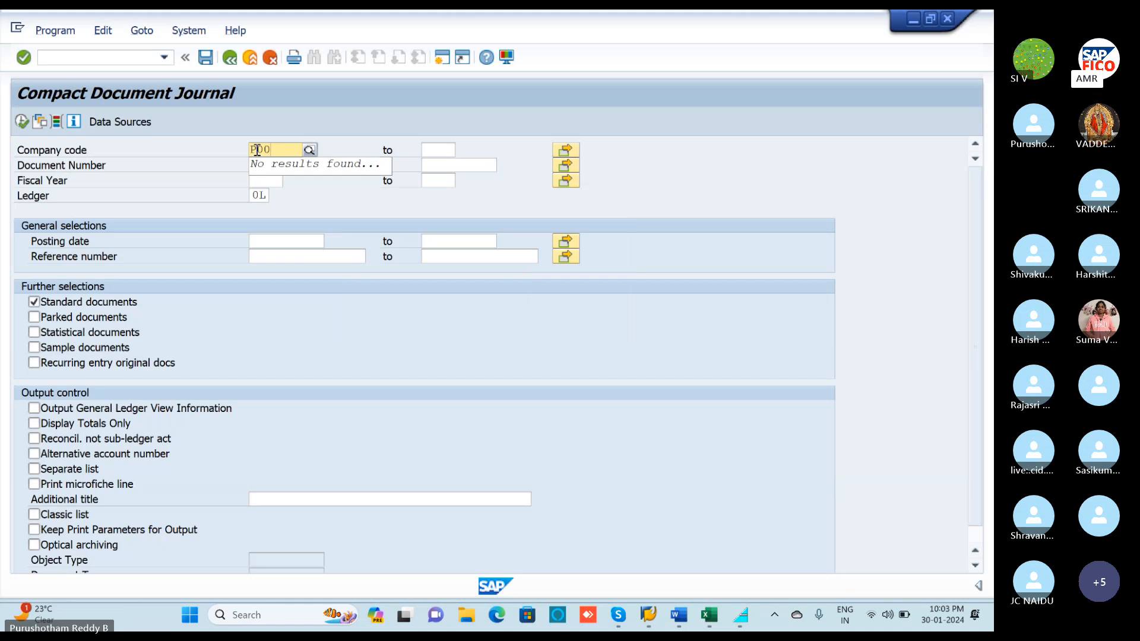
key("BackSpace")
key("BackSpace")
type("OO")
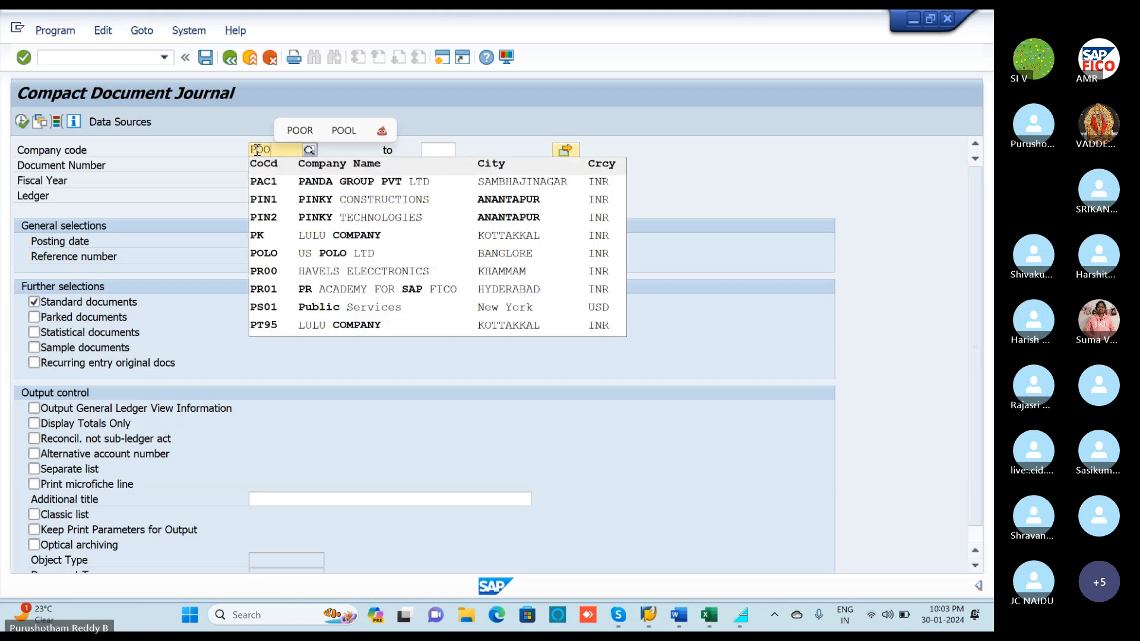
type("C")
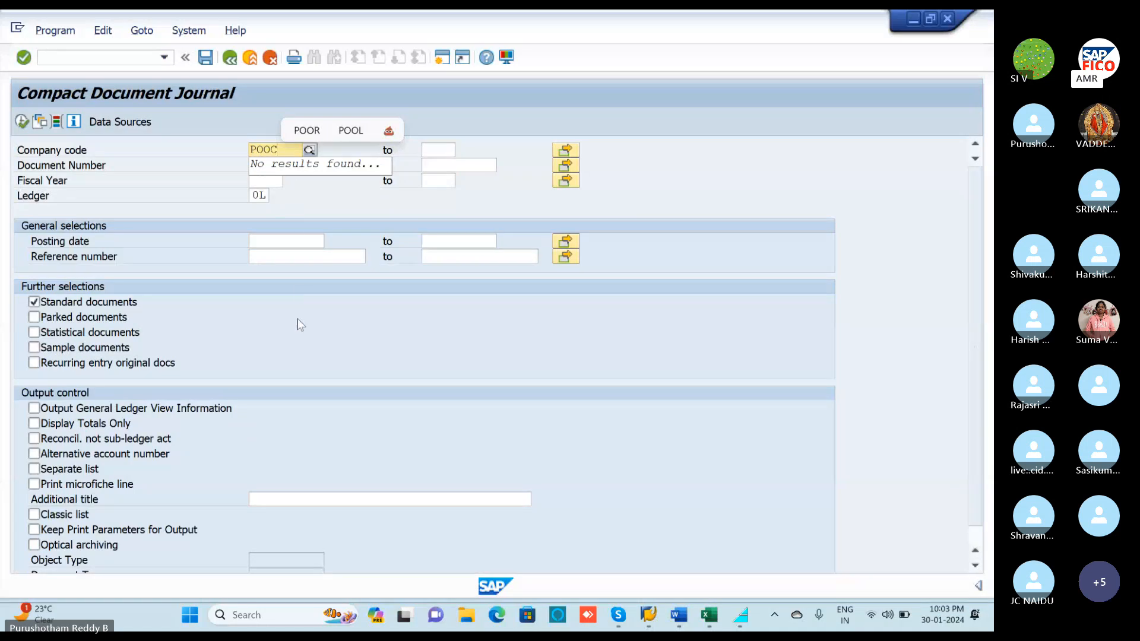
key("Return")
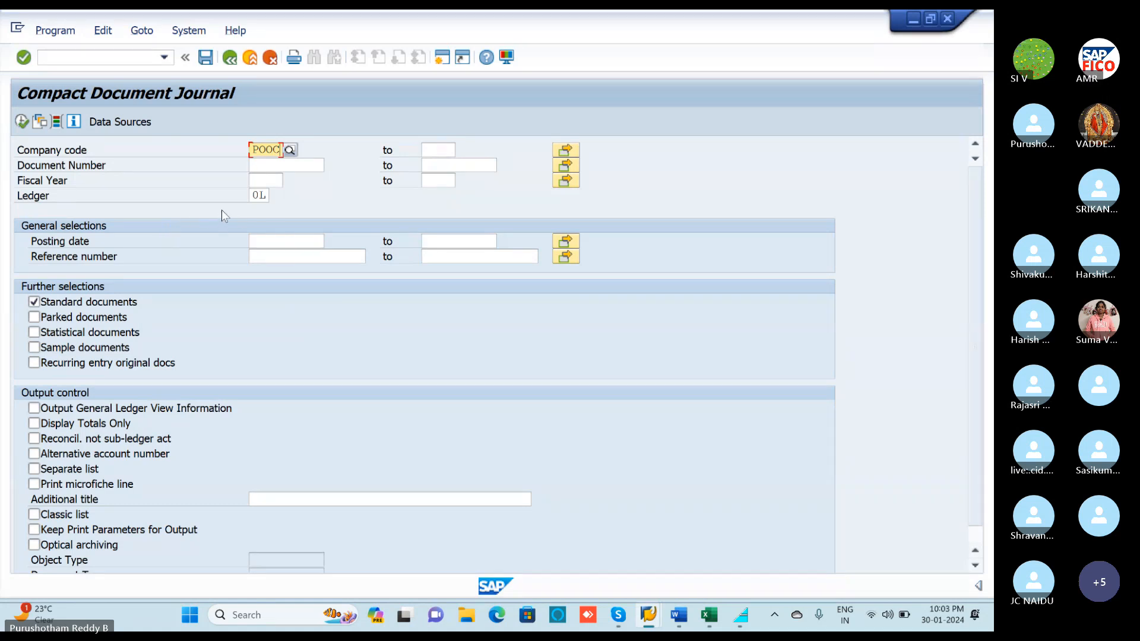
left_click(307, 165)
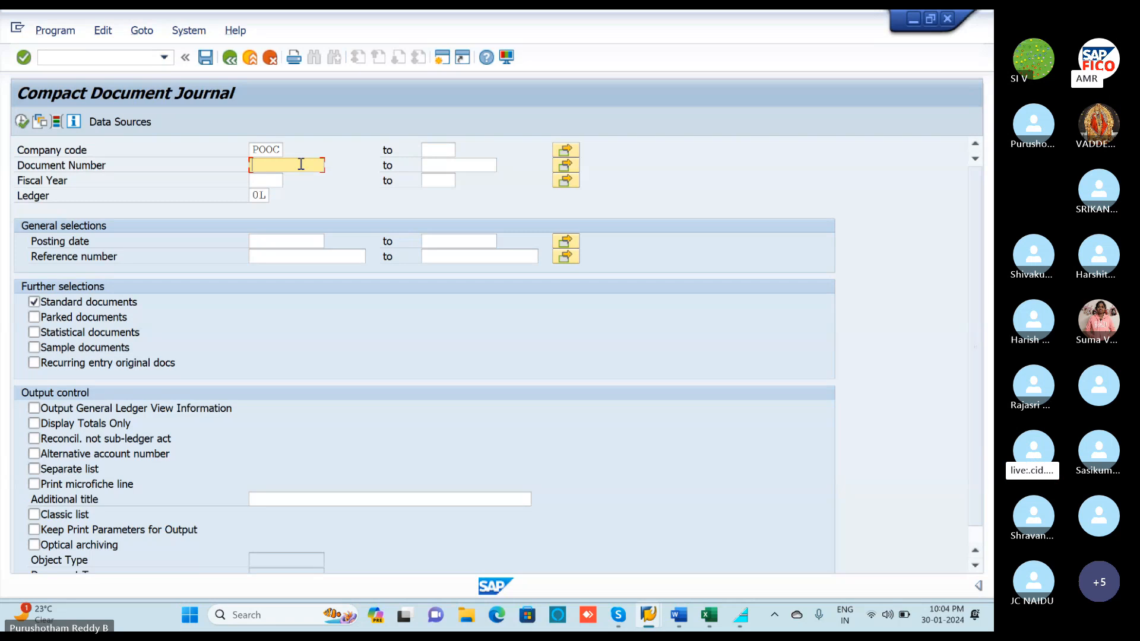
Confirm the code in the Excel T-code list and launch transaction /NF.52.
left_click(128, 59)
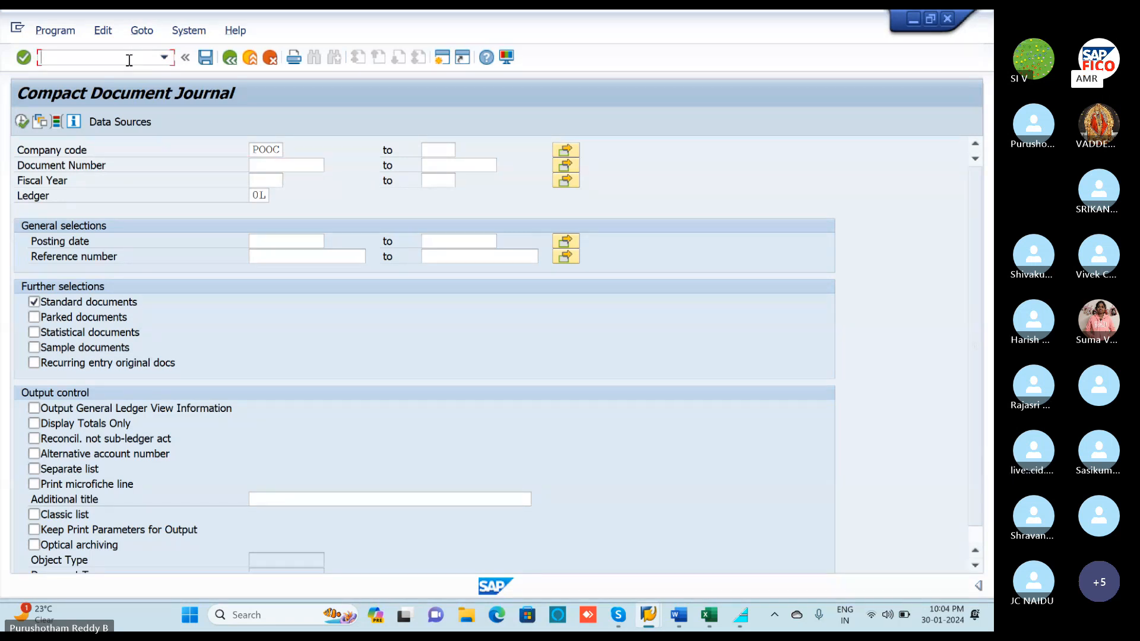
type("/N")
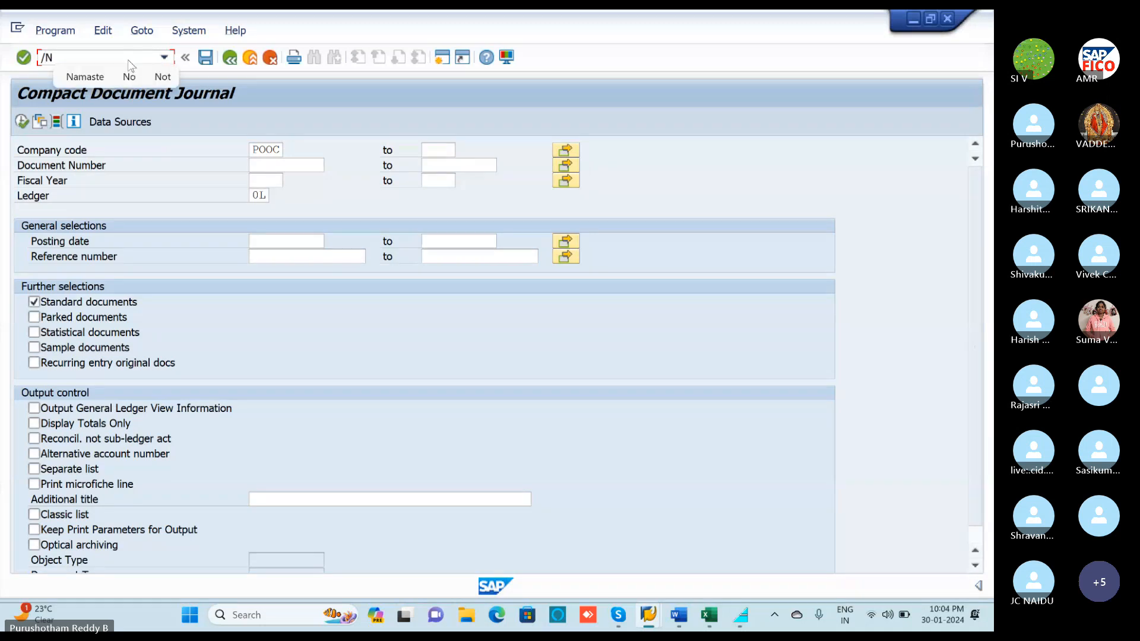
type("F")
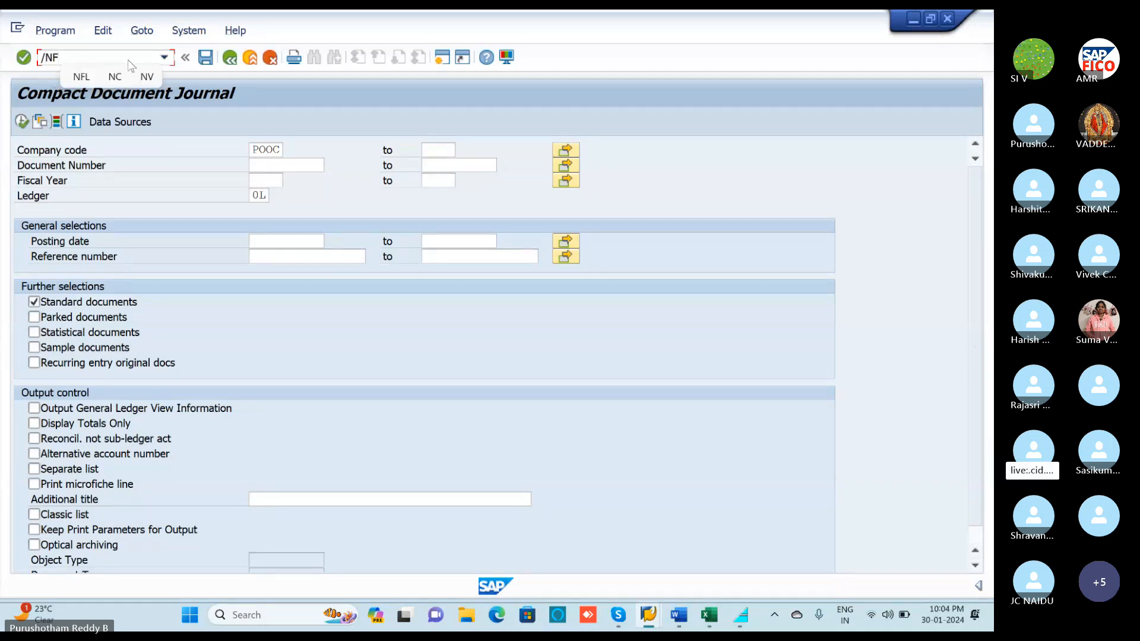
left_click(708, 614)
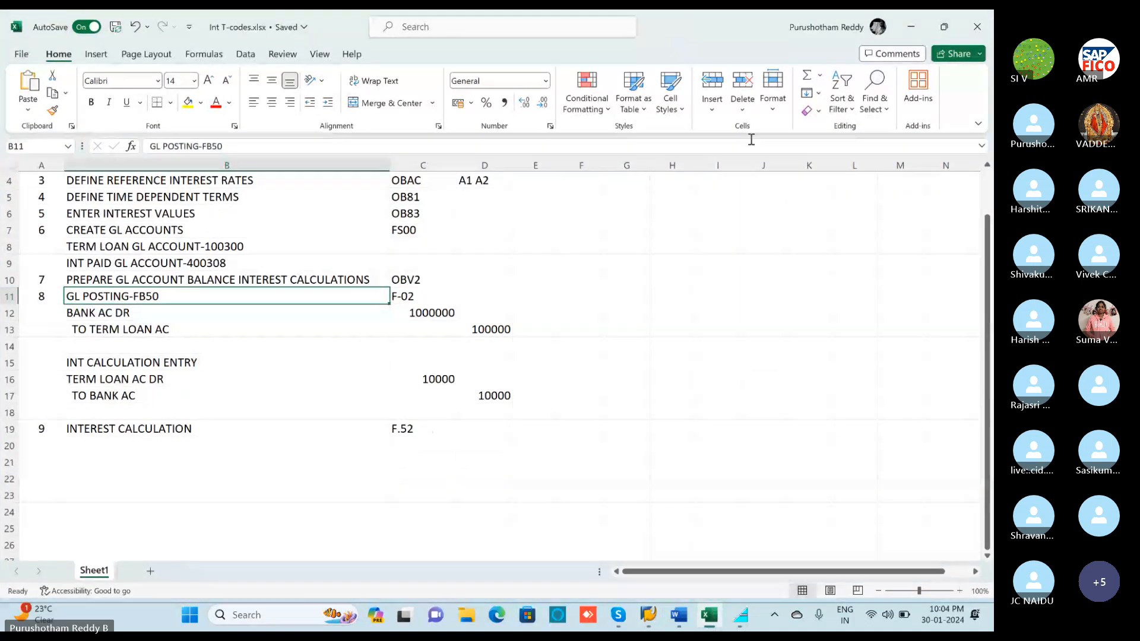
key("alt+Tab")
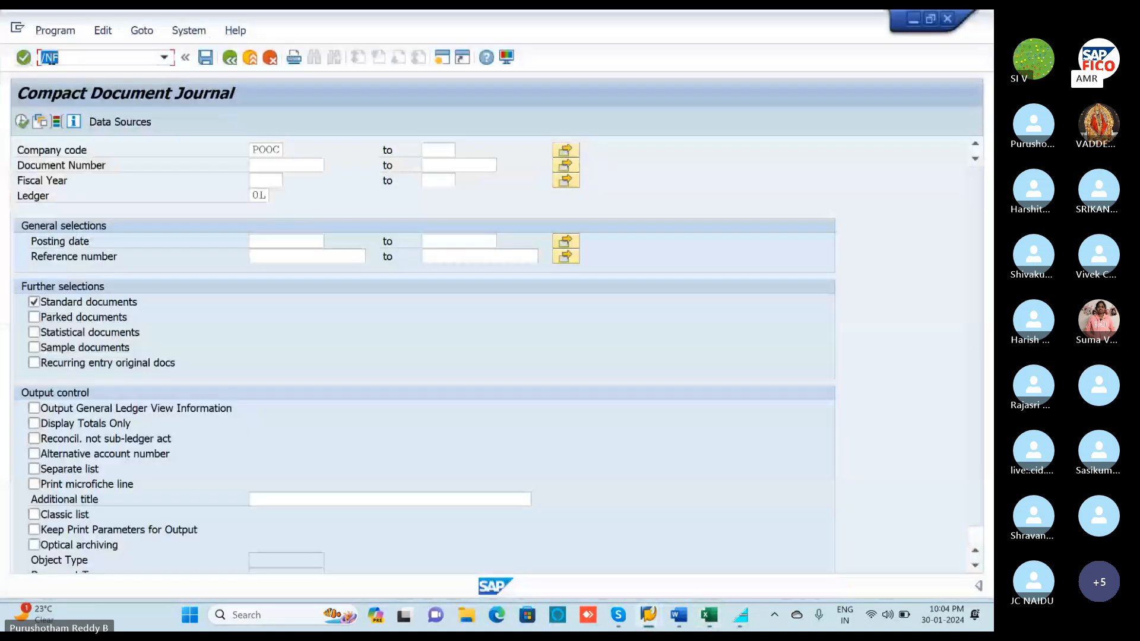
type(".ns")
key("BackSpace")
key("BackSpace")
key("BackSpace")
type("/NF")
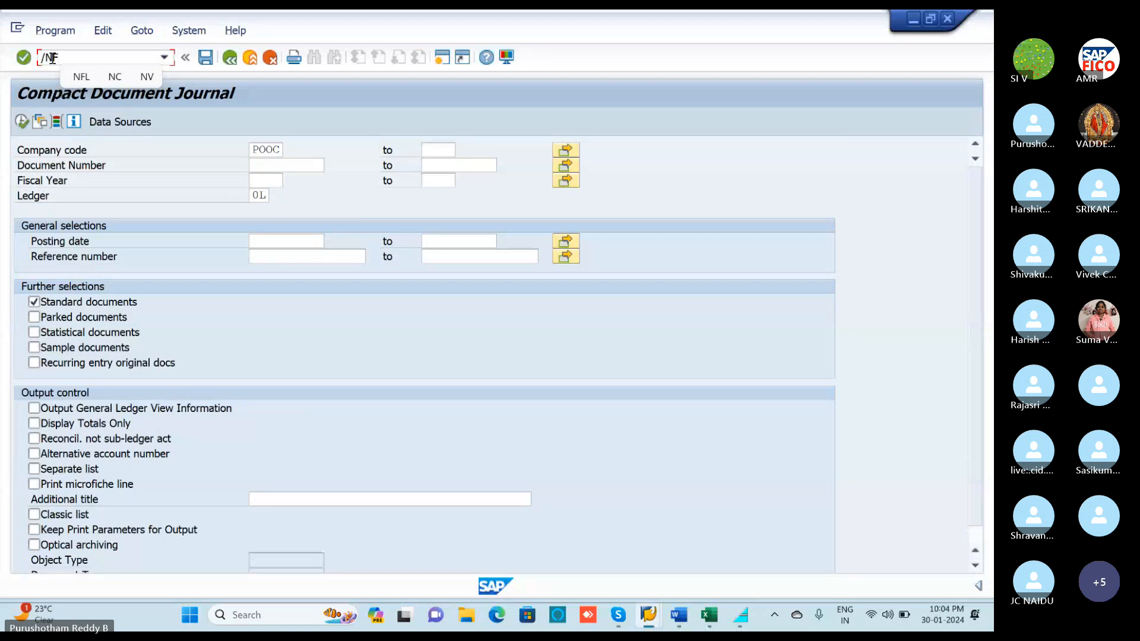
type(".52")
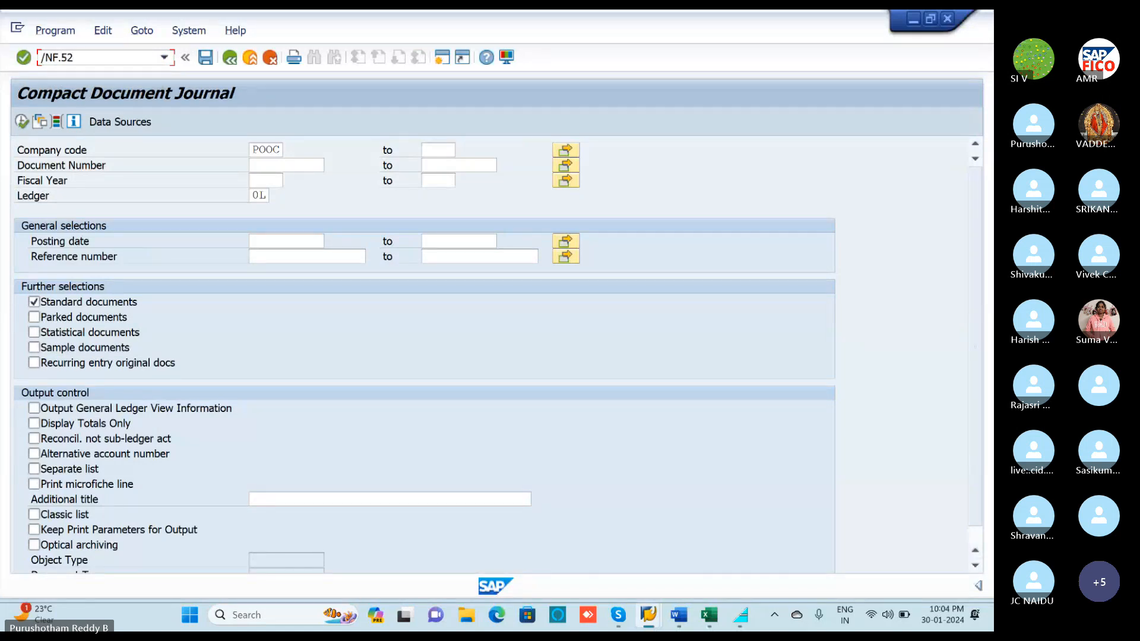
key("Return")
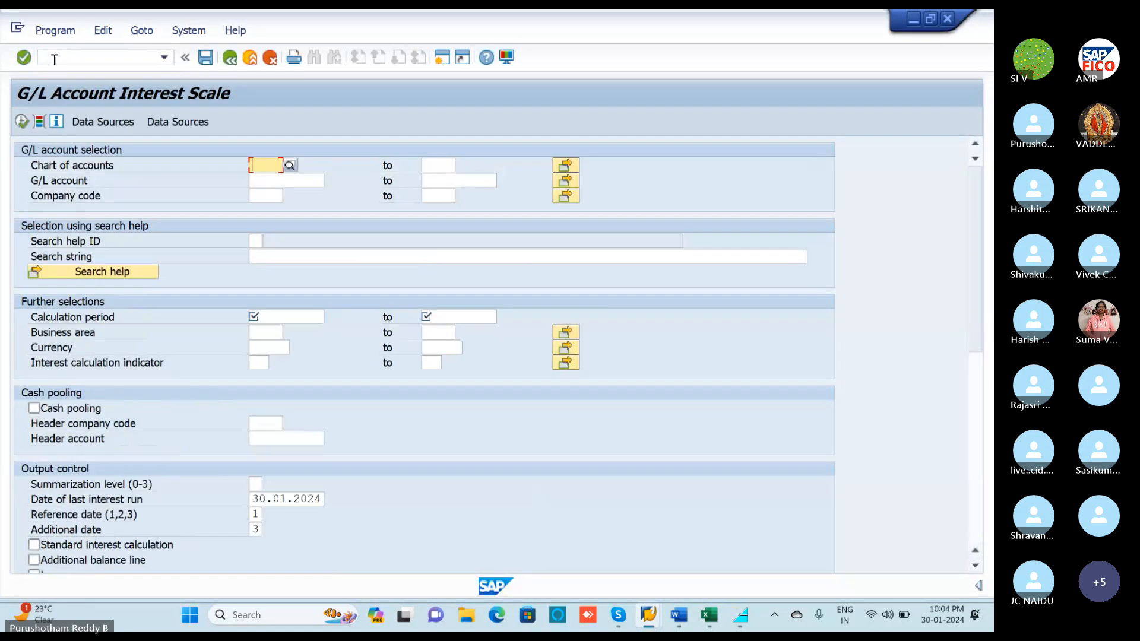
Enter chart of accounts POOC and pick G/L account 100300 (TERM LON ACCOUNT) from the F4 list.
type("P")
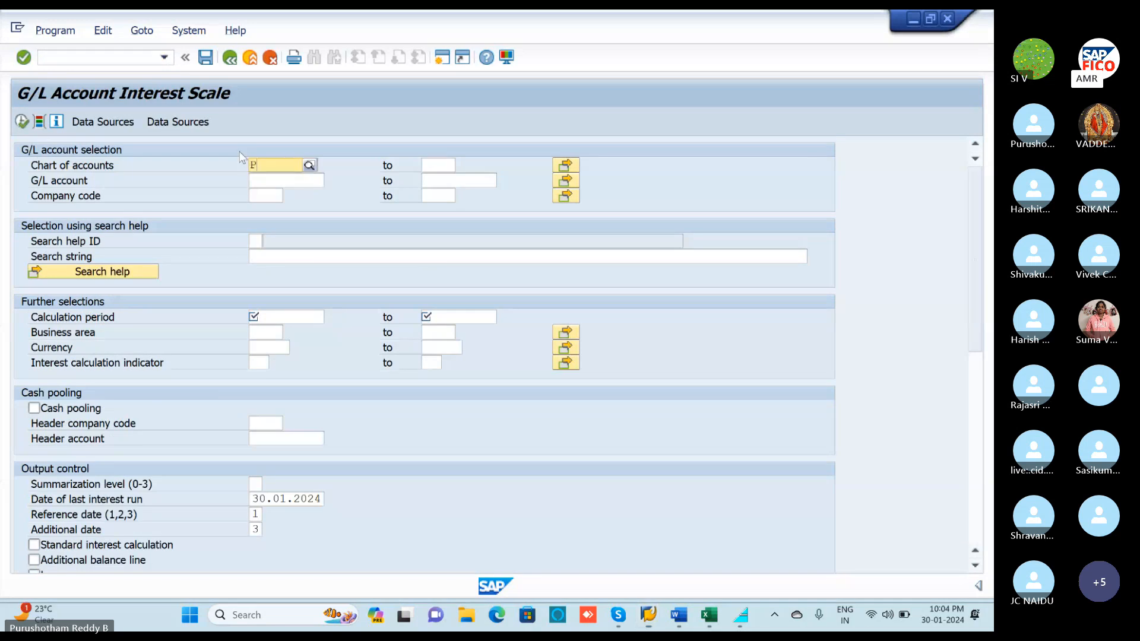
type("OOC")
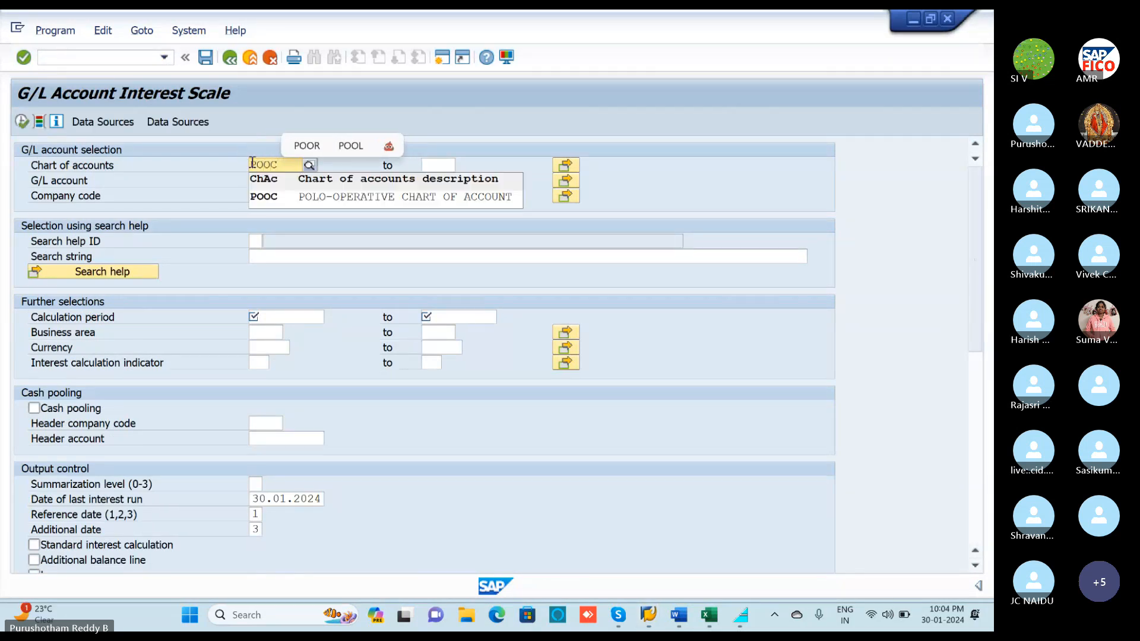
left_click(318, 179)
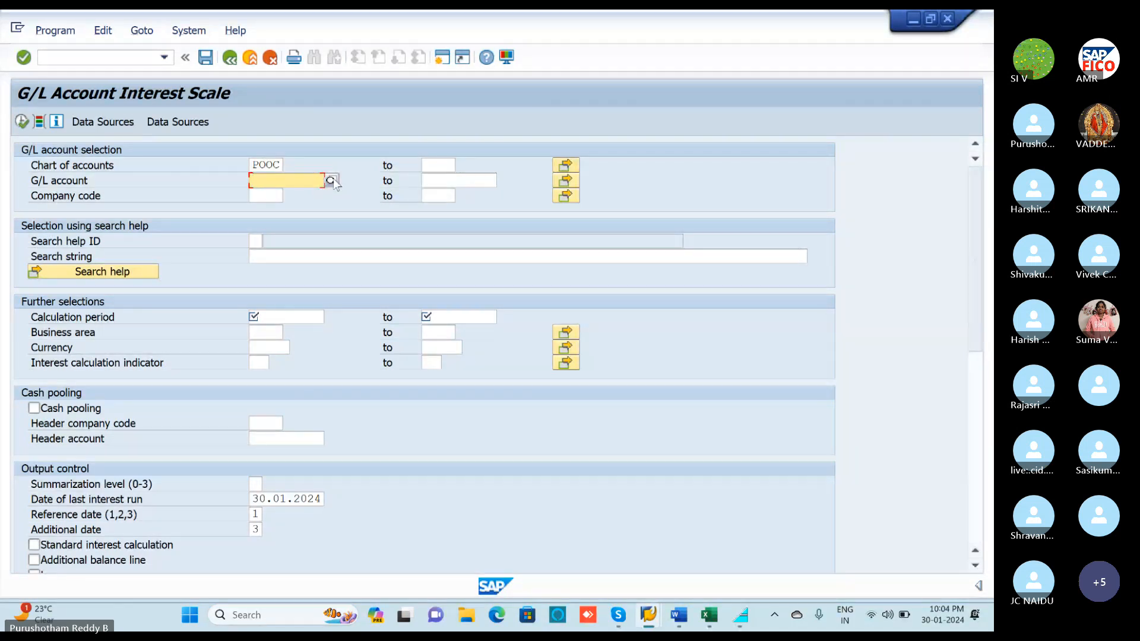
left_click(331, 181)
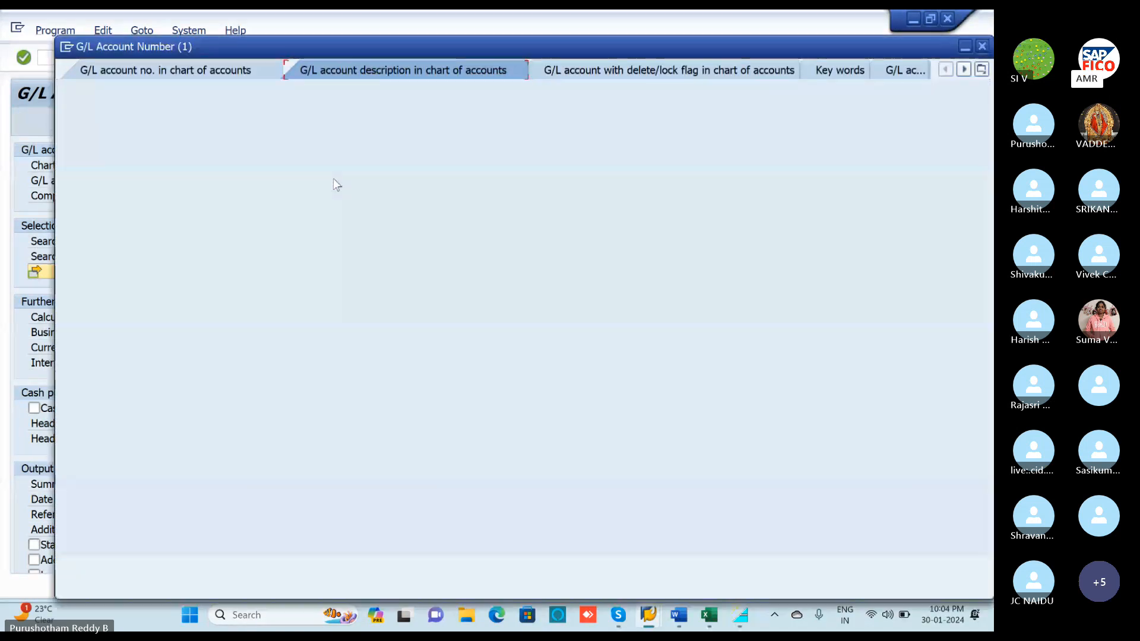
key("Return")
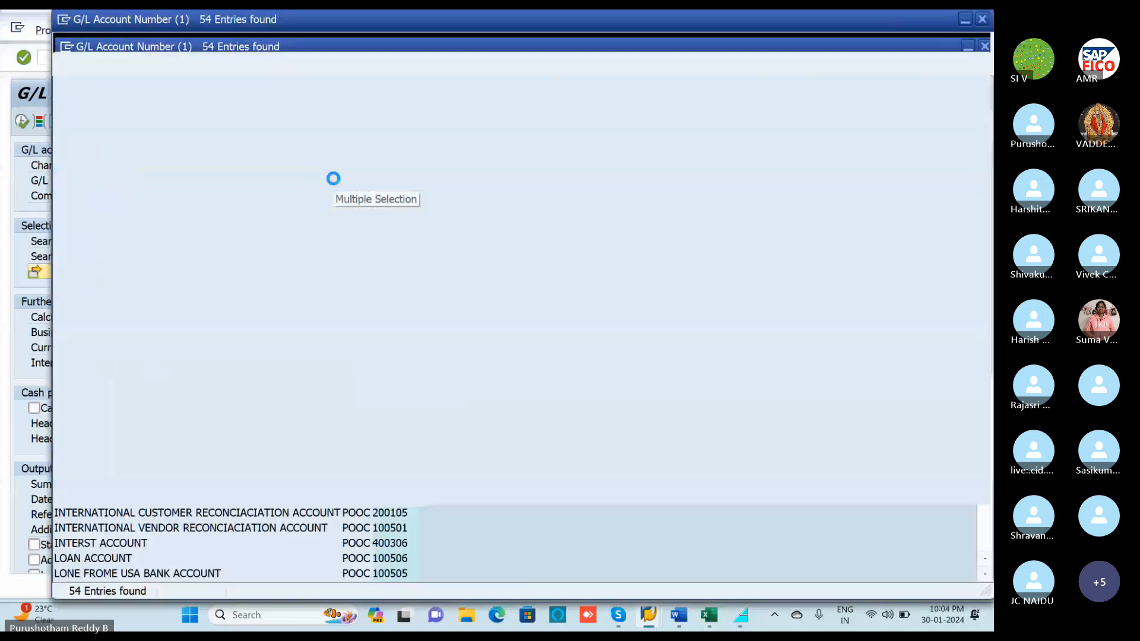
scroll(202, 440, "down", 9)
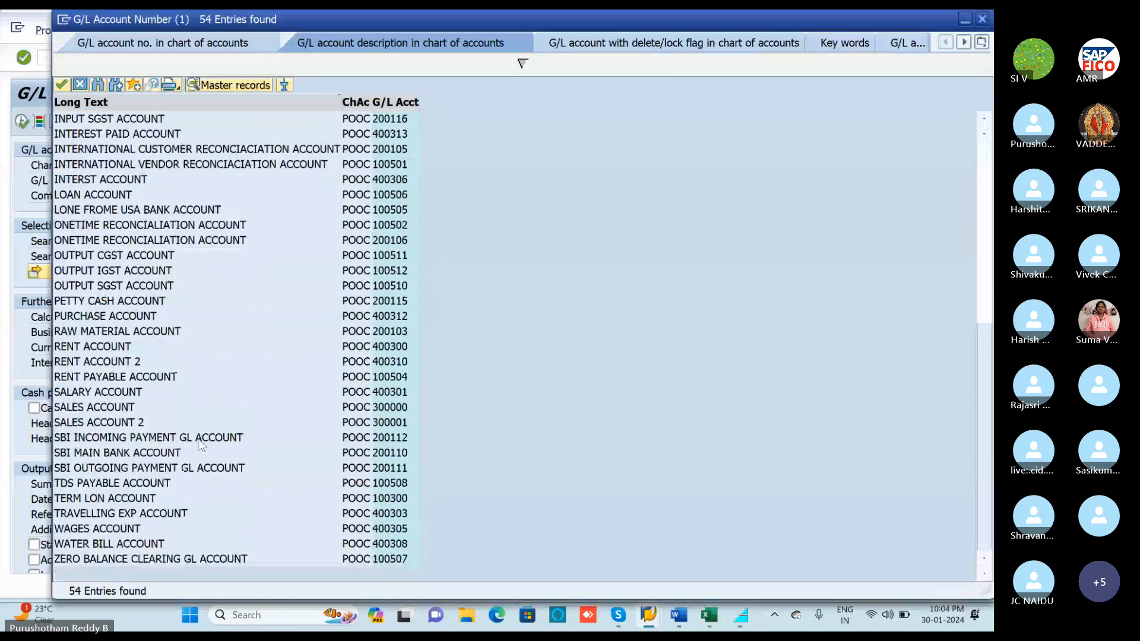
double_click(102, 499)
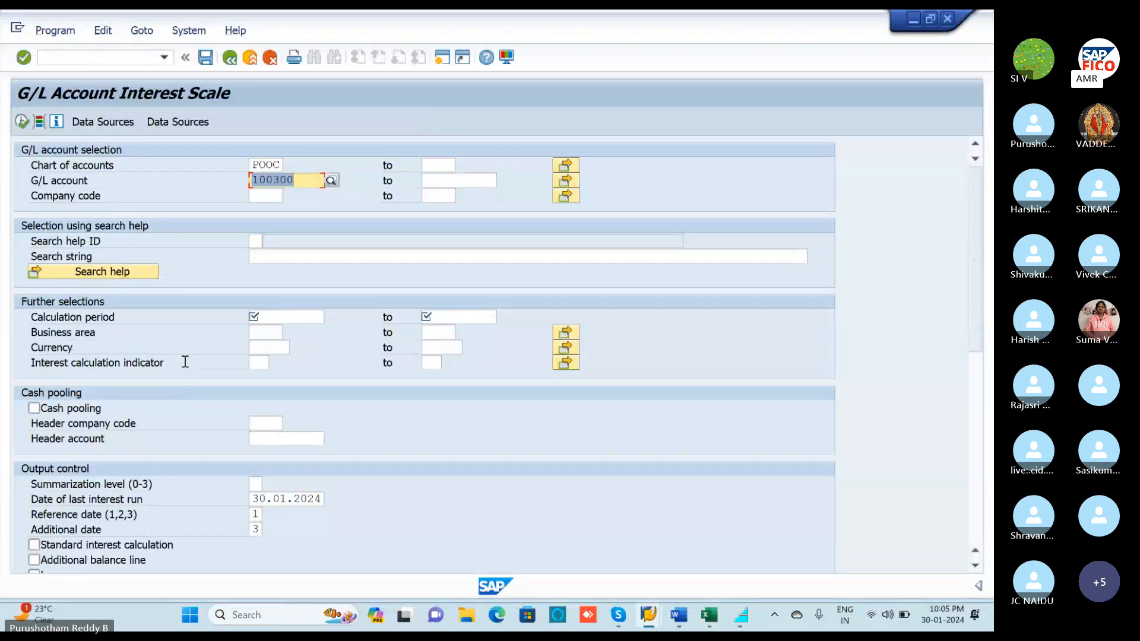
Set company code POLO from the suggestions.
left_click(262, 195)
type("POLO")
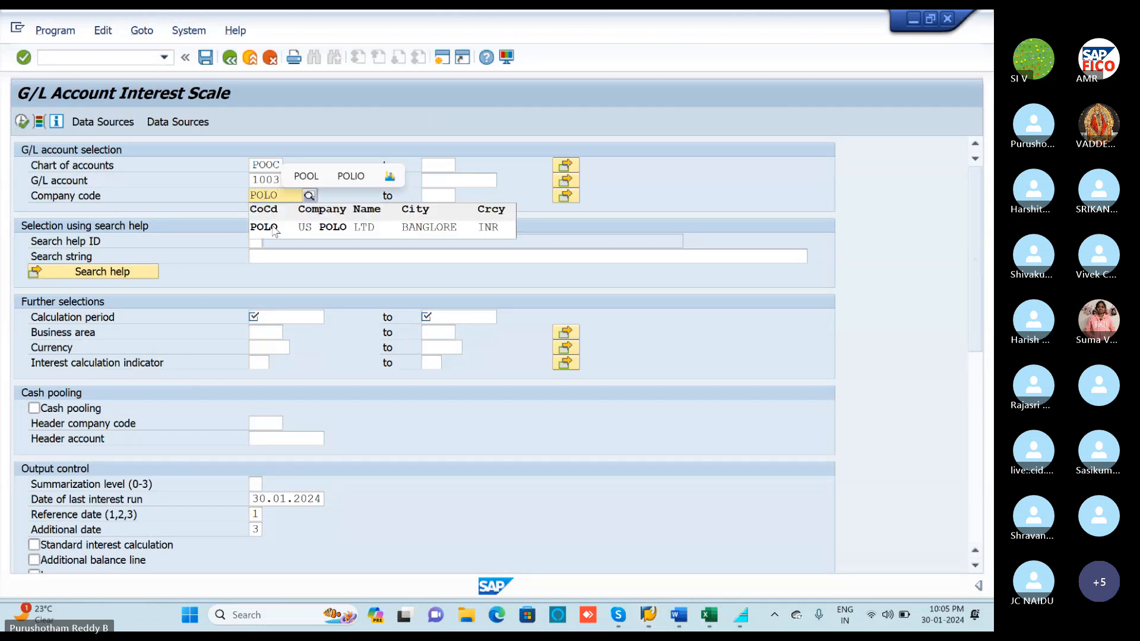
left_click(273, 228)
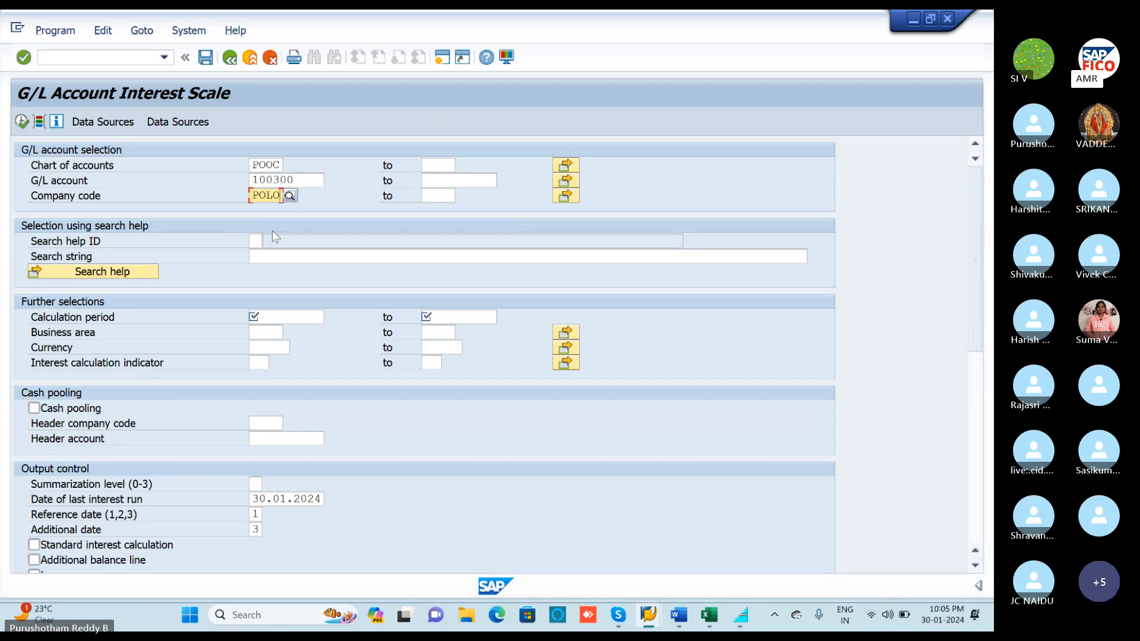
scroll(250, 289, "down", 1)
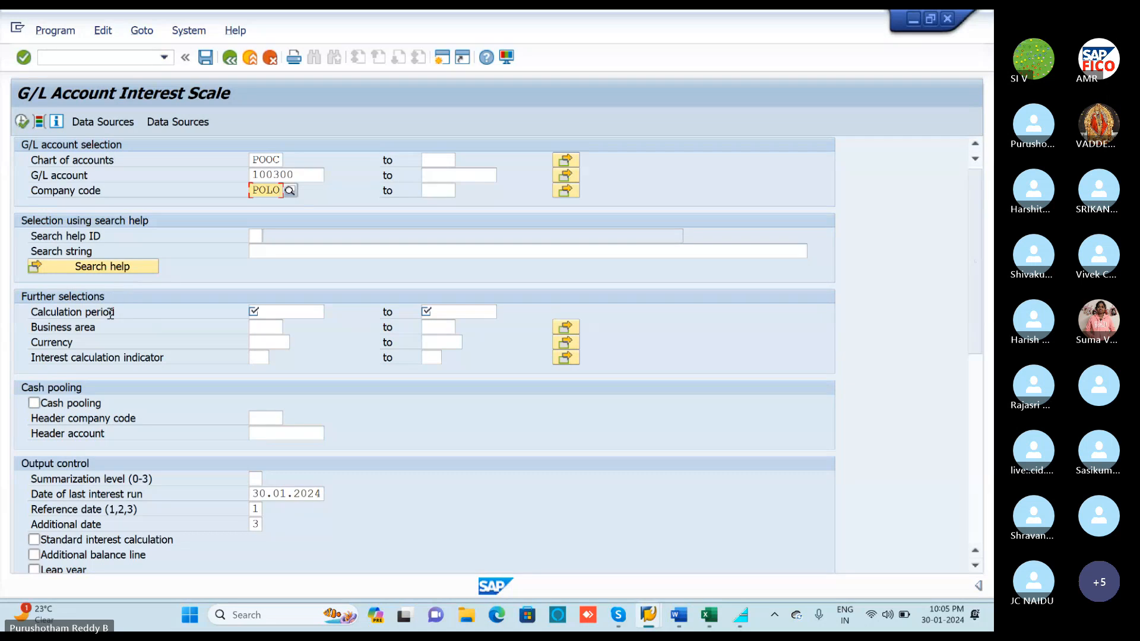
Set calculation period 01.04.2023 to 30.01.2024 and execute the interest scale.
left_click(270, 311)
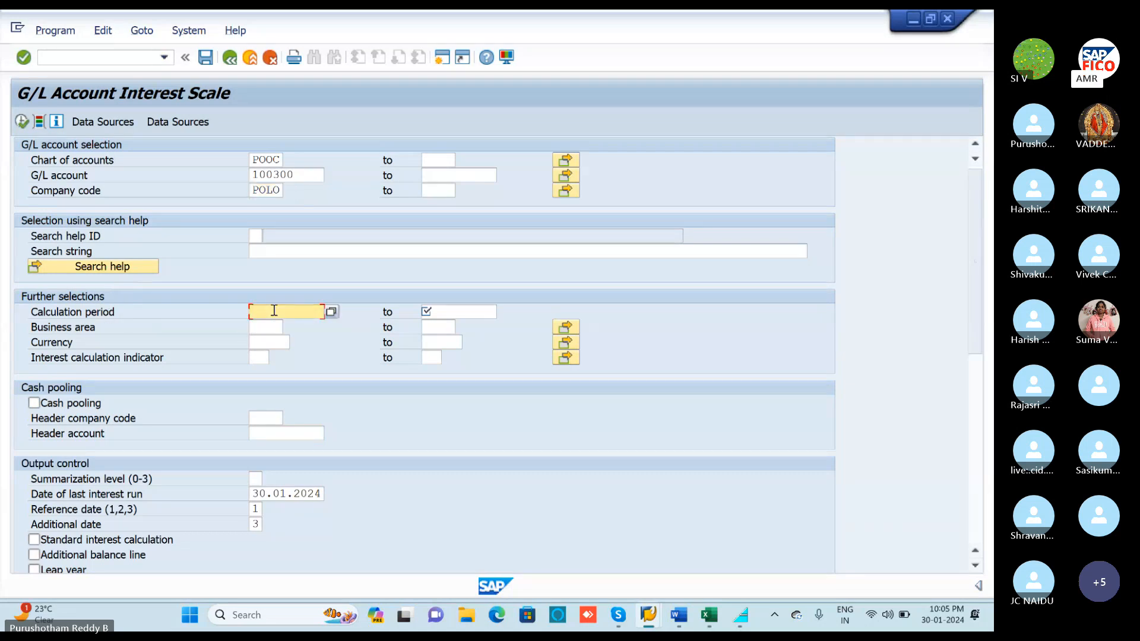
type("01.0")
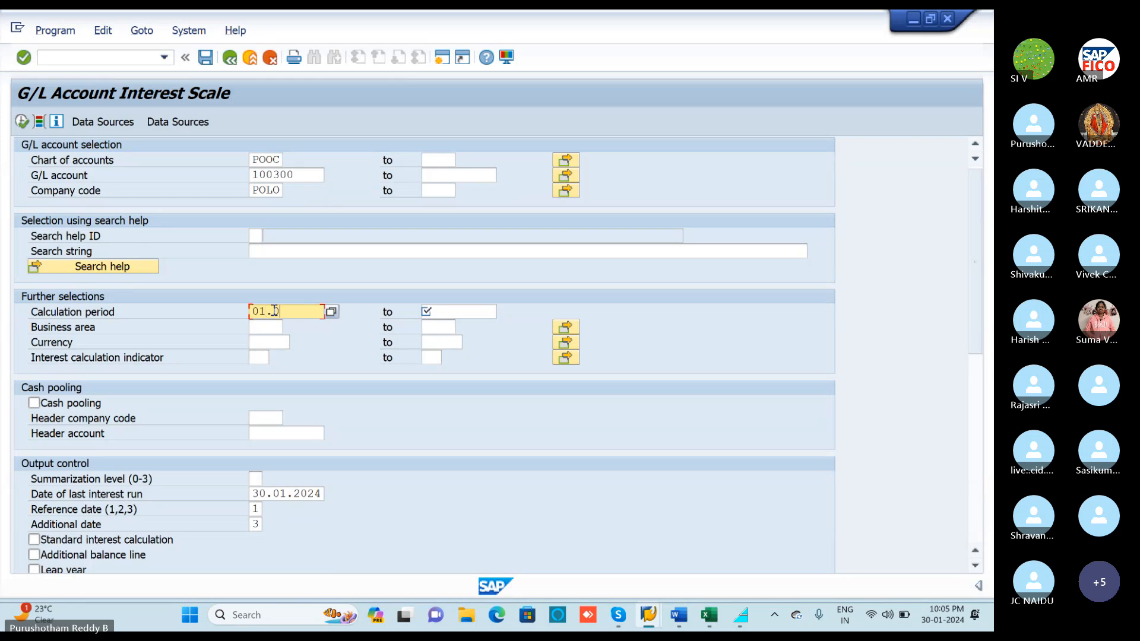
type("4.2024")
key("BackSpace")
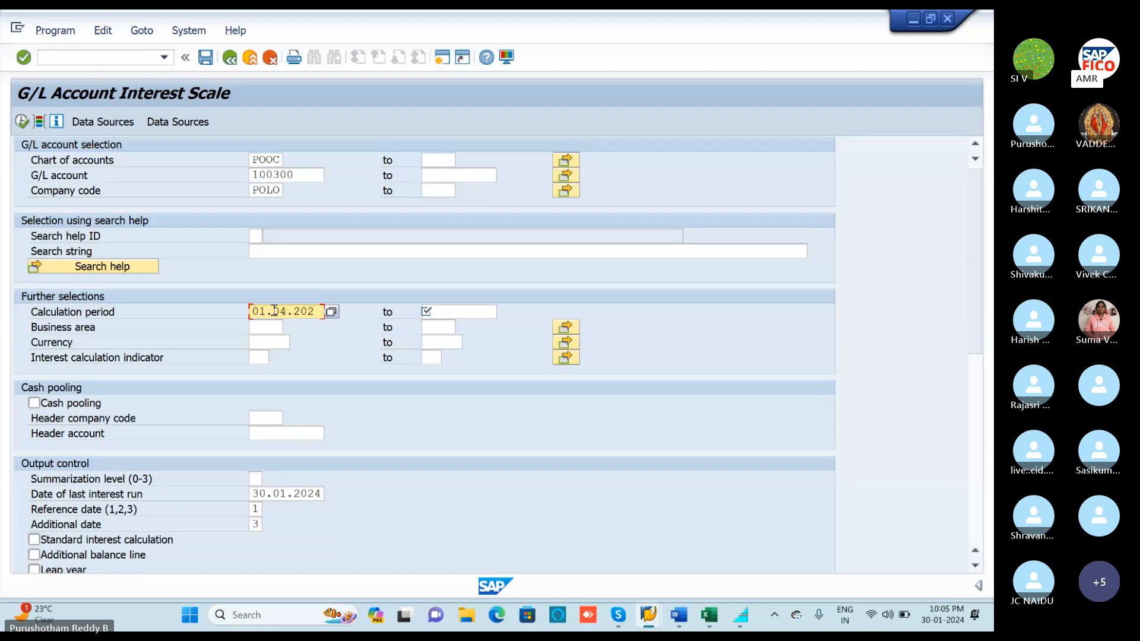
type("3")
left_click(452, 311)
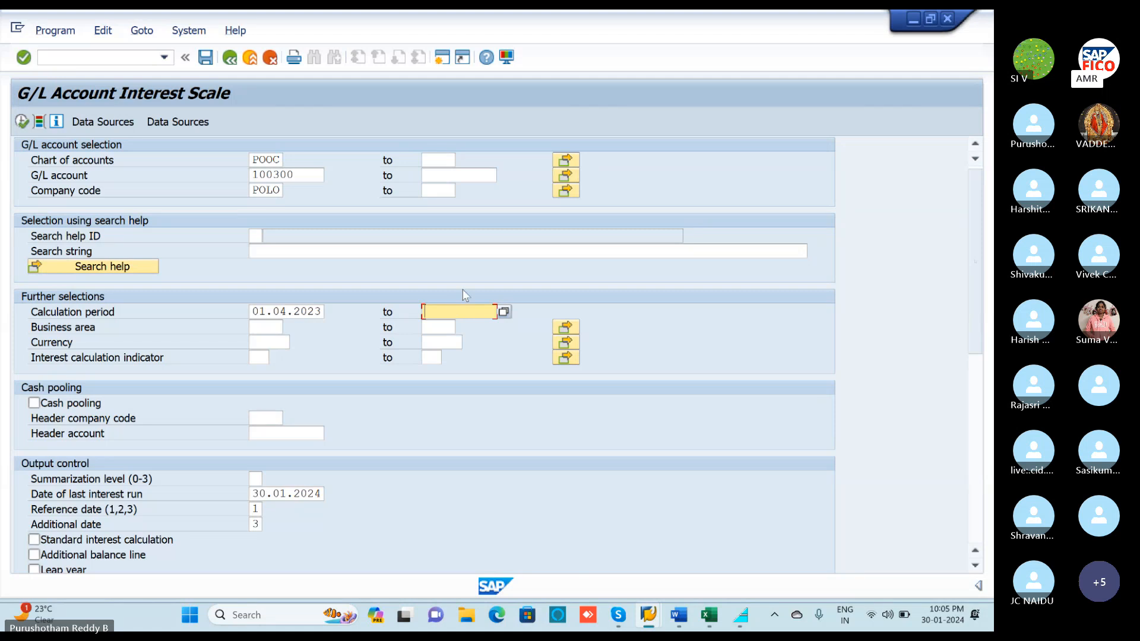
type("30.01.")
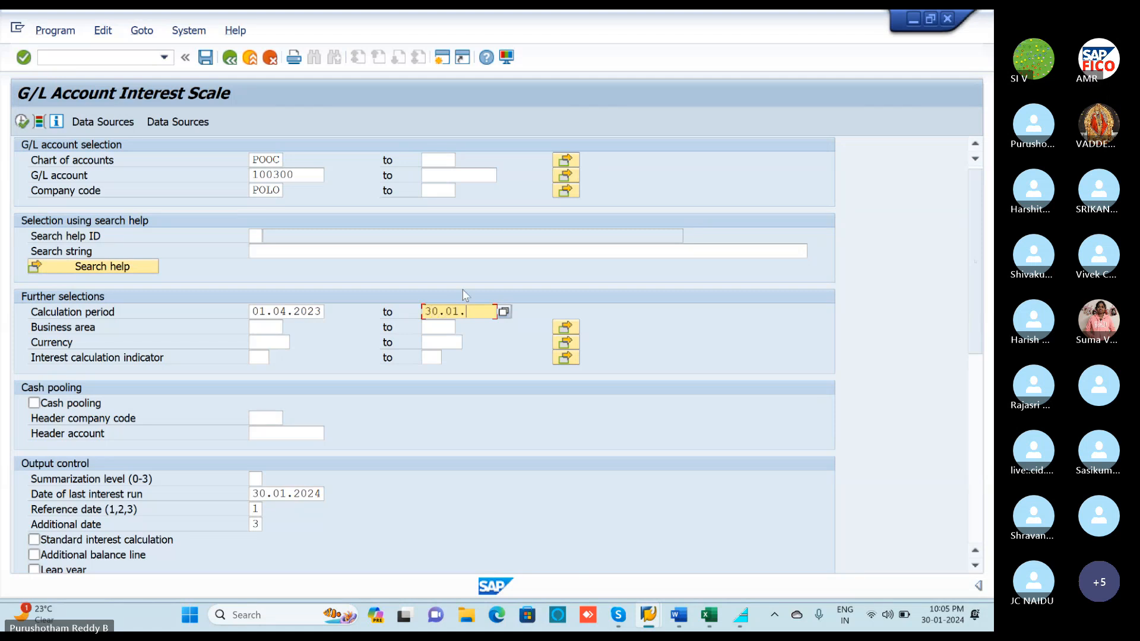
type("2024")
left_click(22, 121)
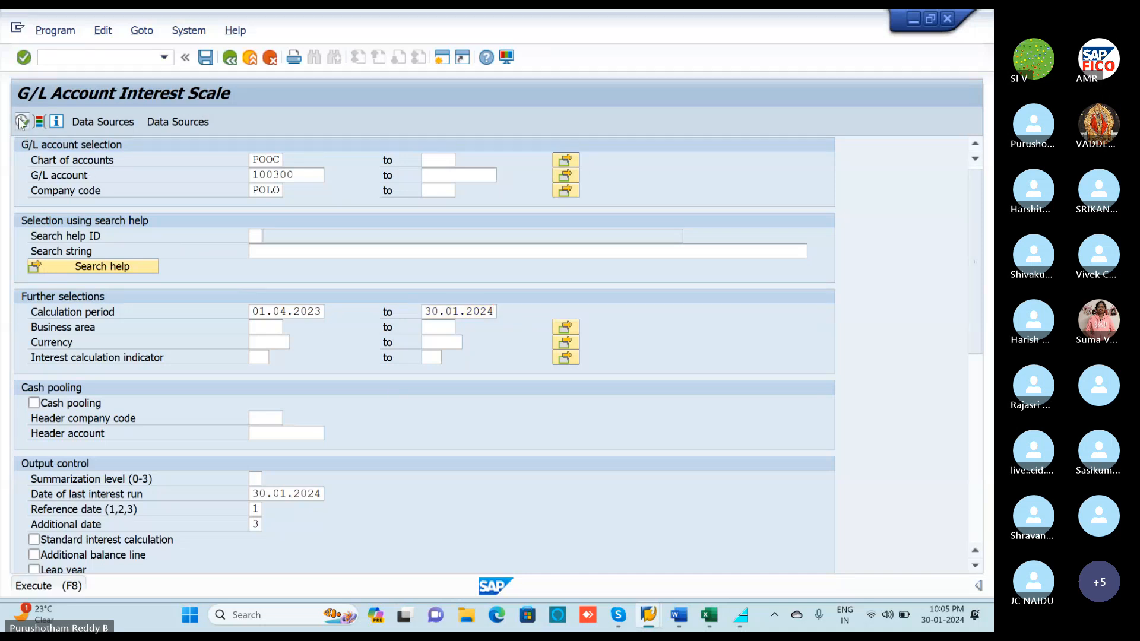
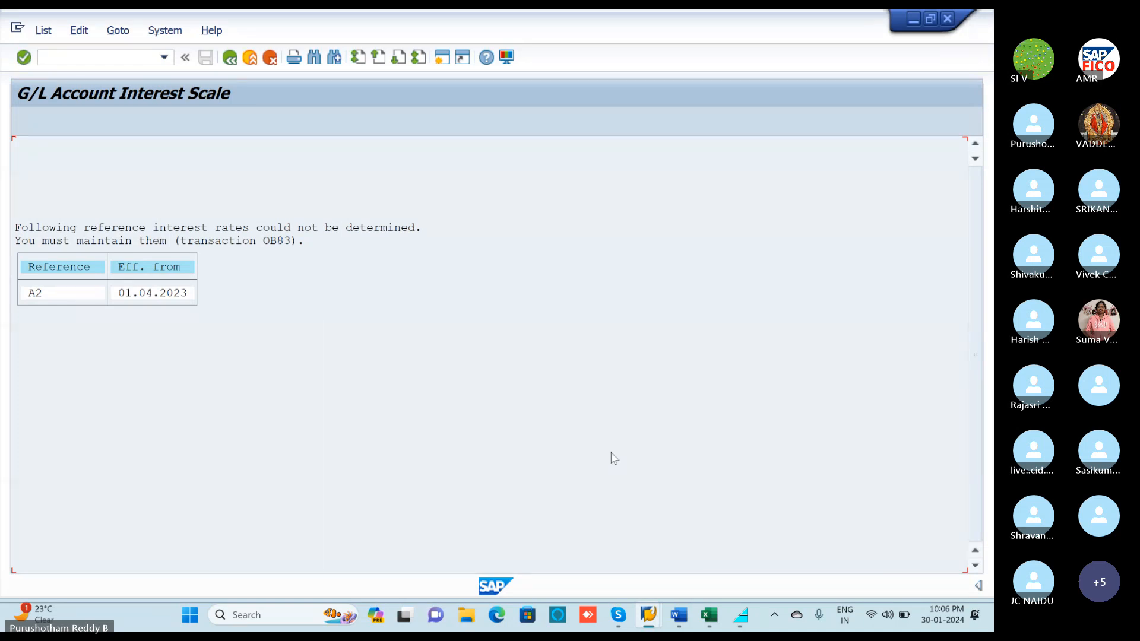
Check the T-codes workbook, look at the missing A2 reference rate message, then go Back (F3).
left_click(712, 609)
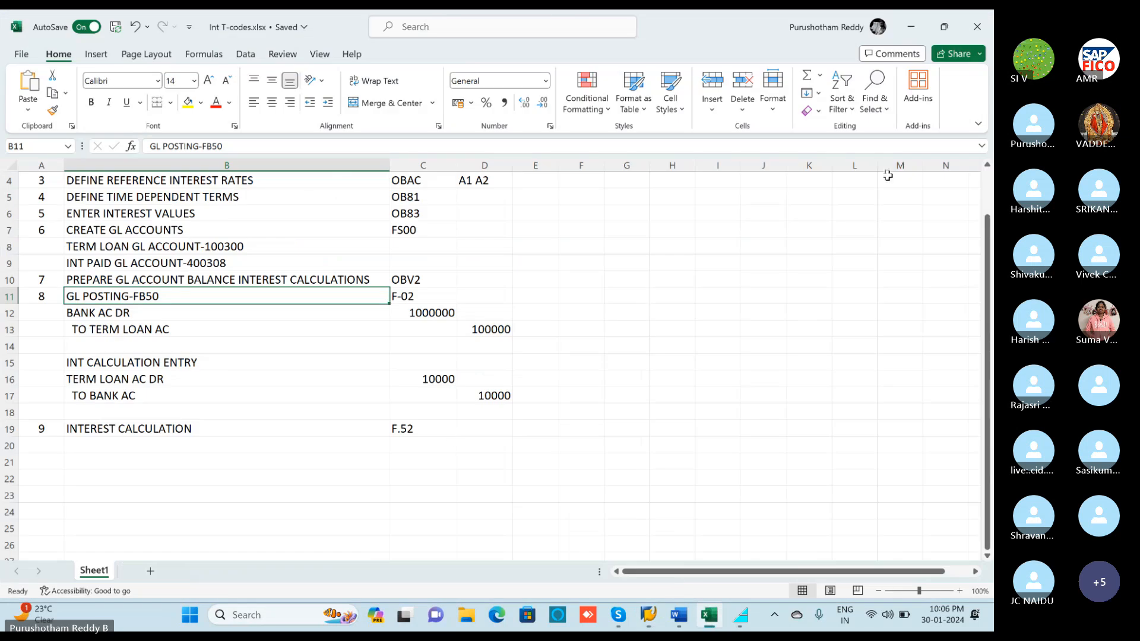
left_click(911, 27)
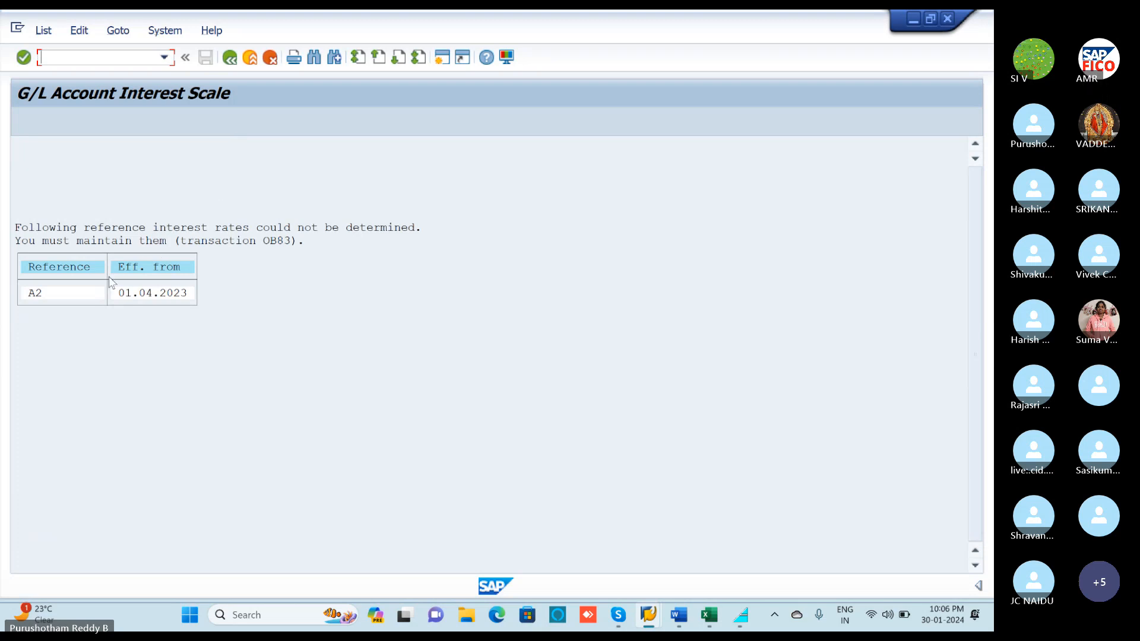
left_click(48, 294)
left_click(65, 270)
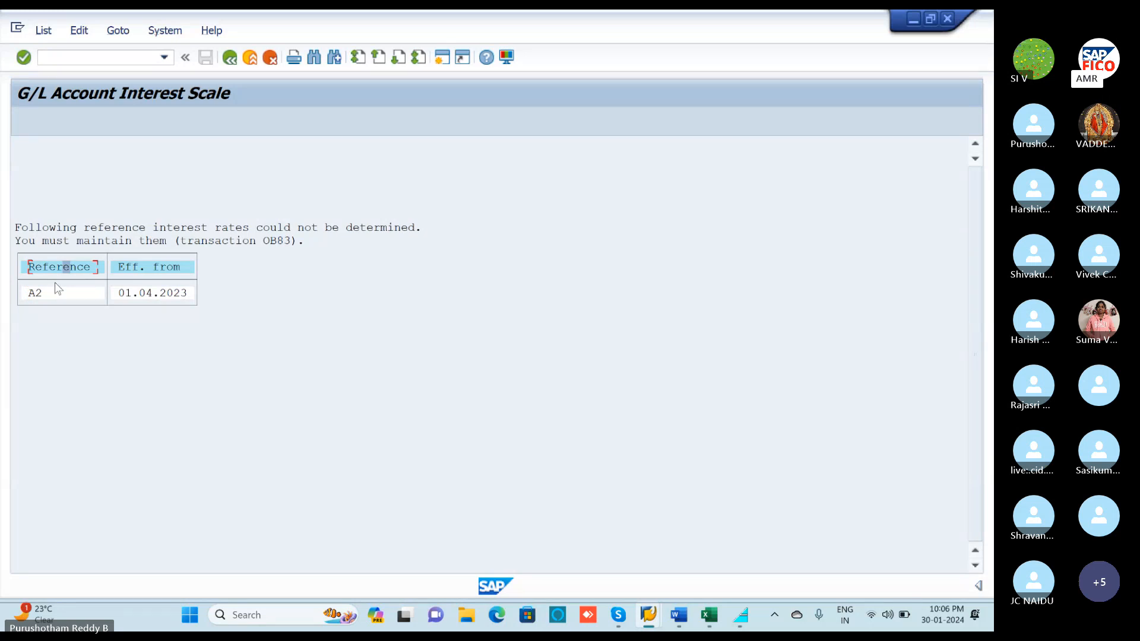
left_click(230, 58)
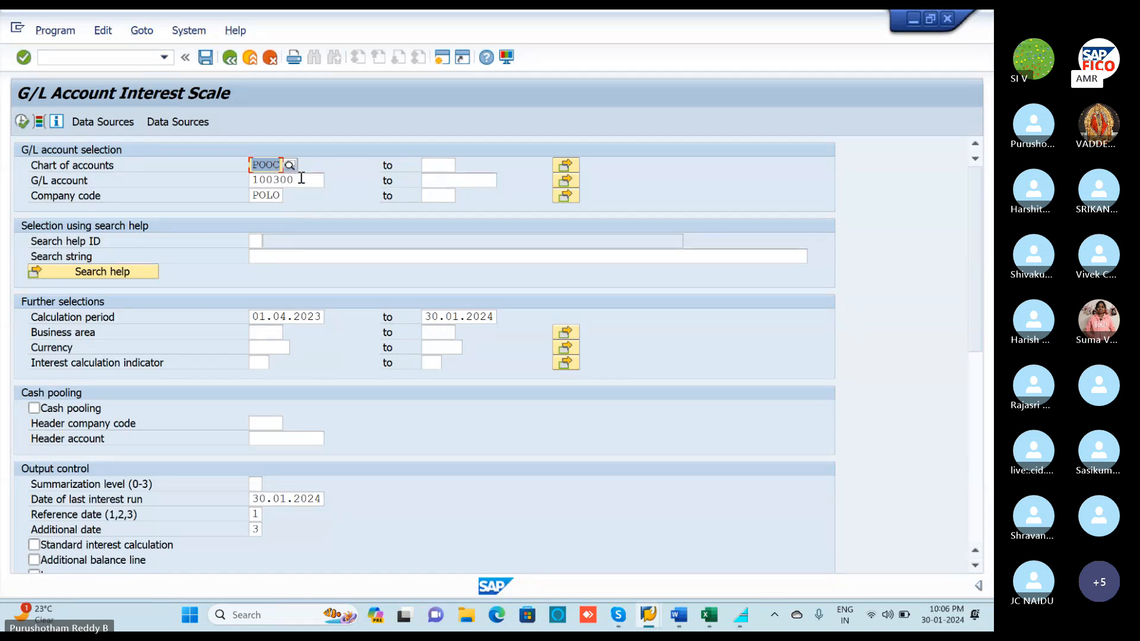
Pick G/L account 100300 (TERM LON ACCOUNT) from the F4 search list and execute F.52 again.
left_click(301, 179)
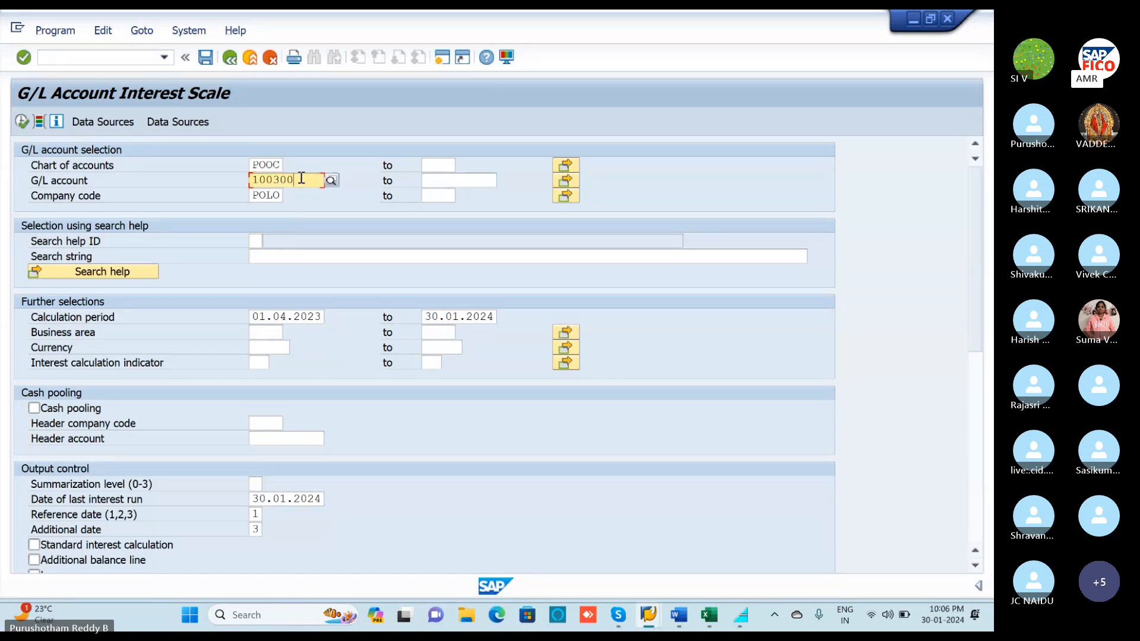
left_click(331, 181)
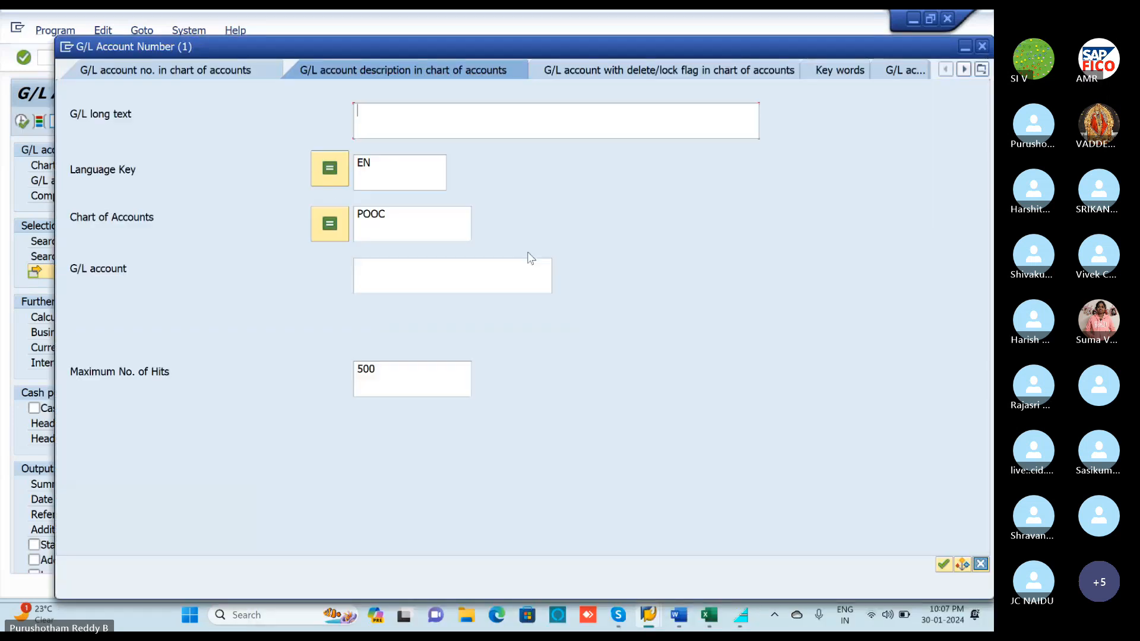
key("Return")
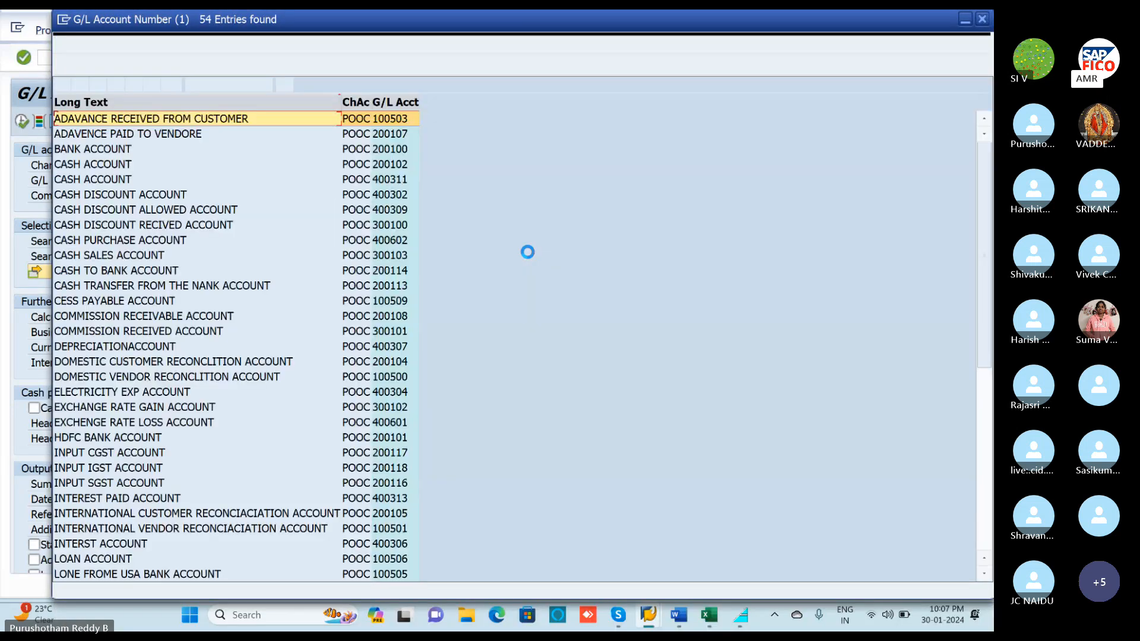
scroll(155, 386, "down", 8)
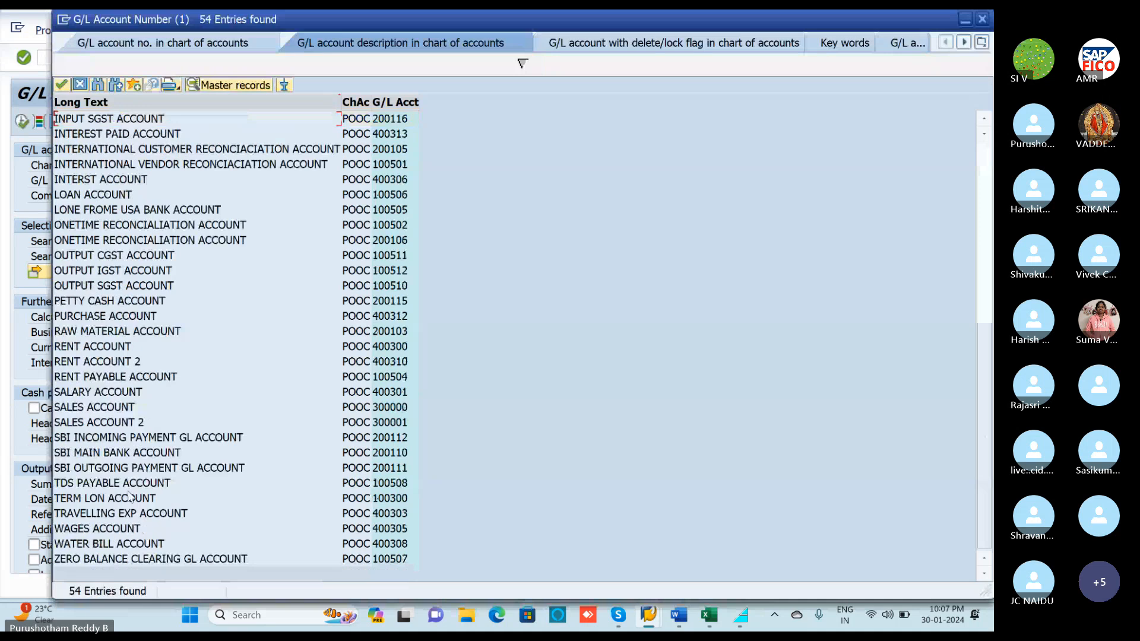
left_click(98, 499)
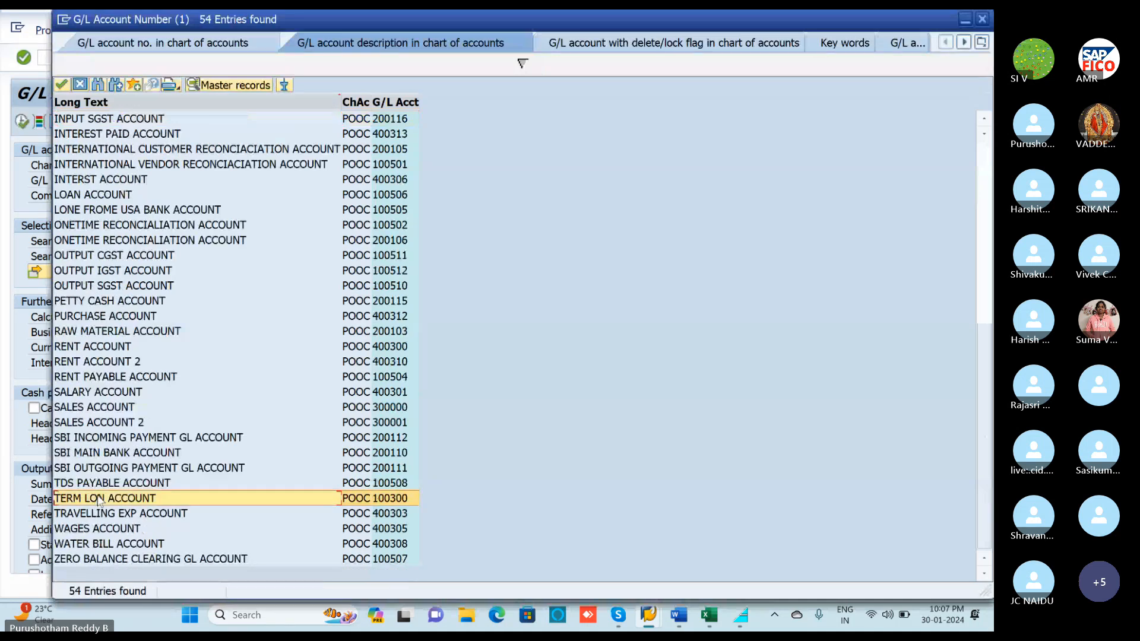
double_click(375, 498)
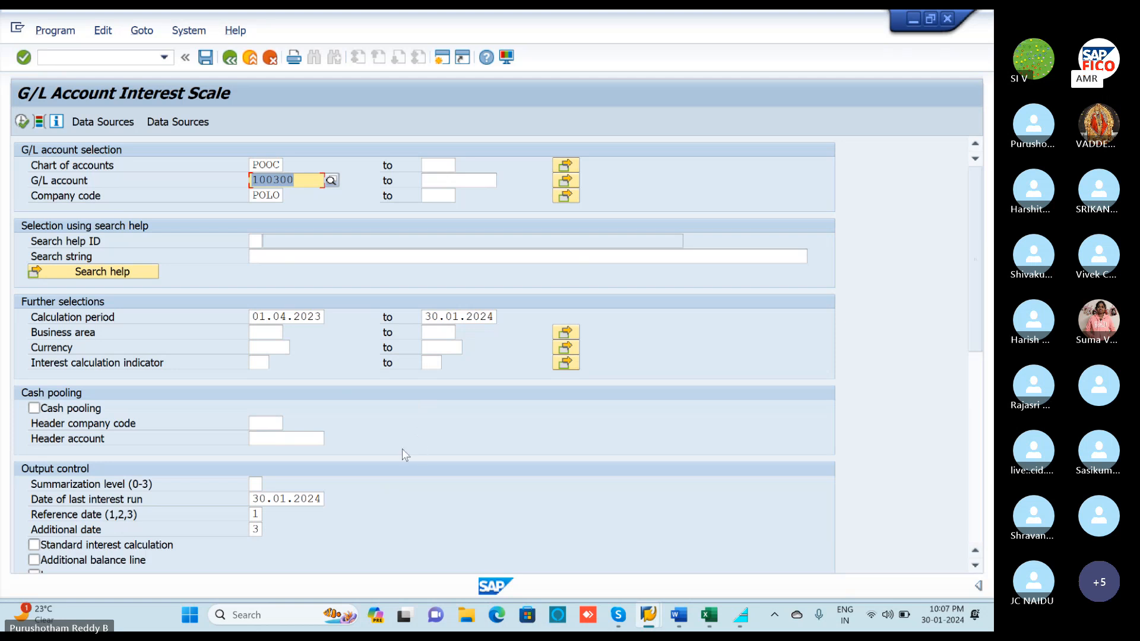
scroll(173, 497, "down", 2)
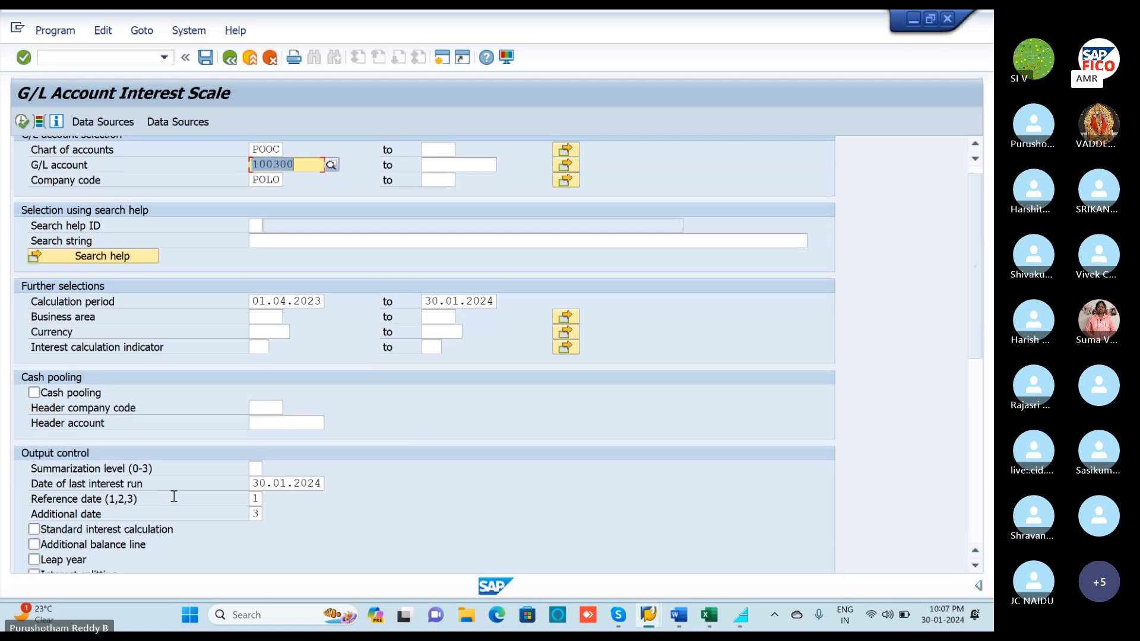
scroll(407, 395, "up", 1)
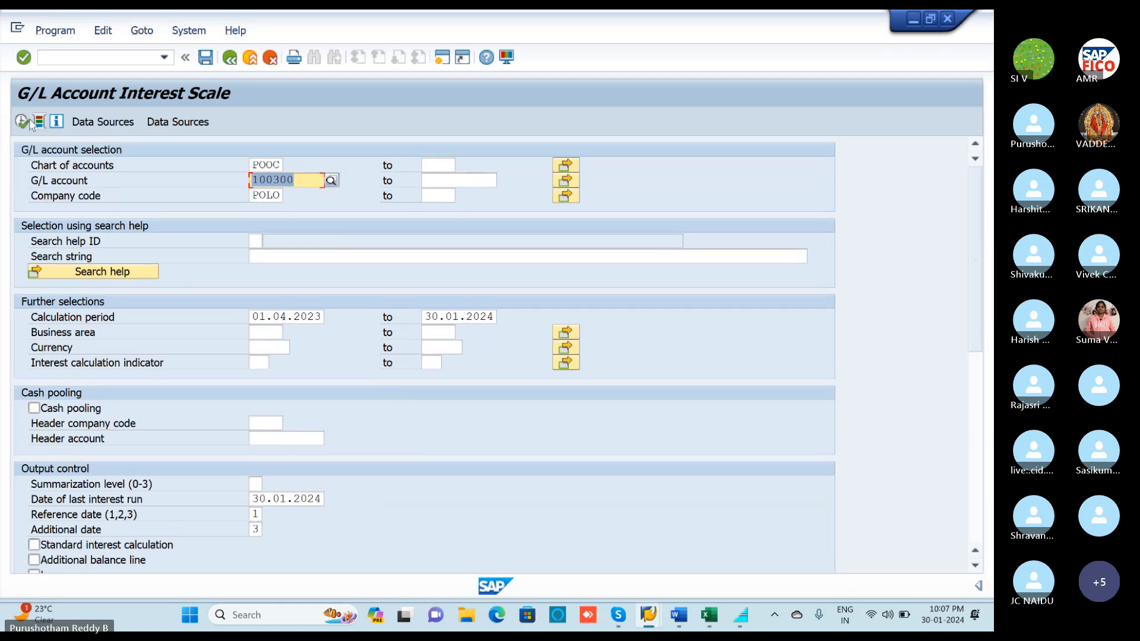
left_click(22, 122)
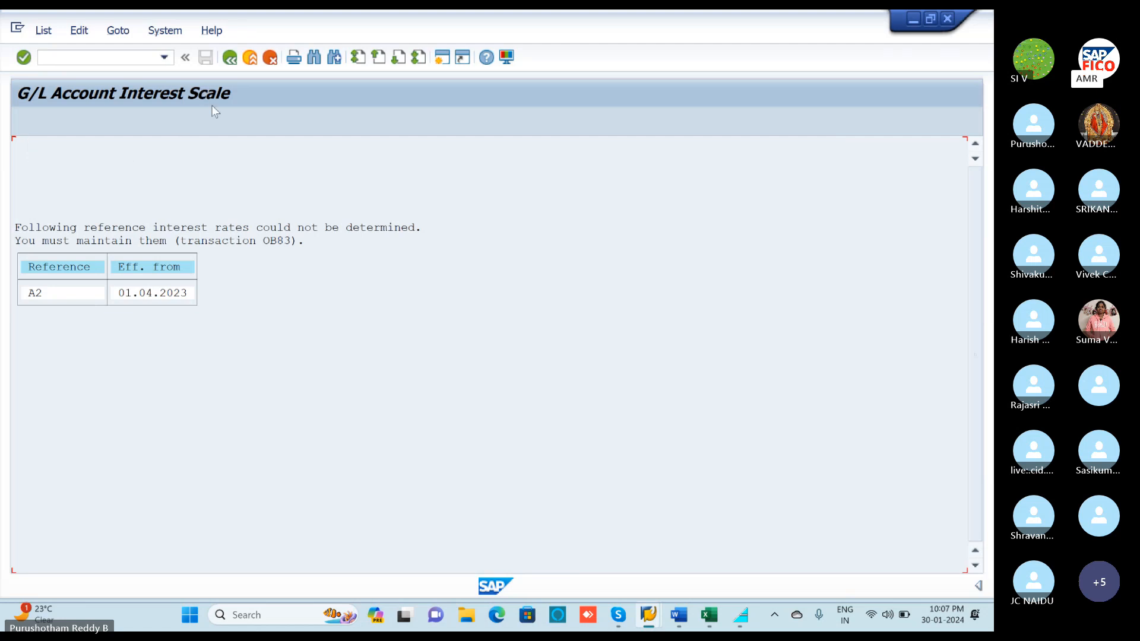
Find transaction OB83 in cell C6 of the T-codes workbook.
left_click(708, 617)
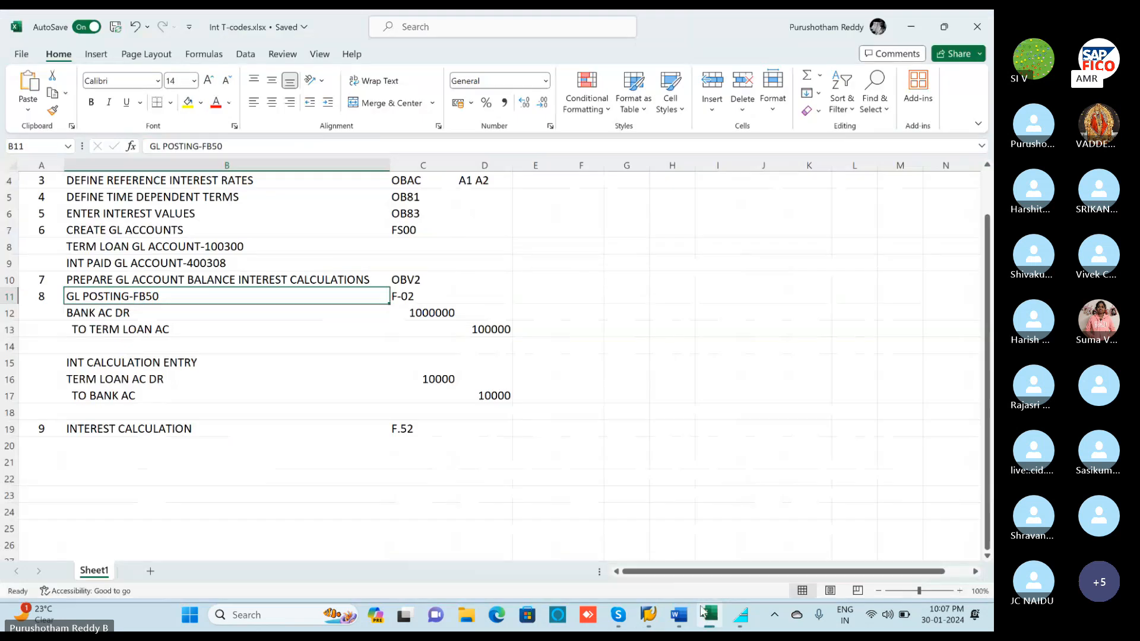
scroll(308, 422, "up", 1)
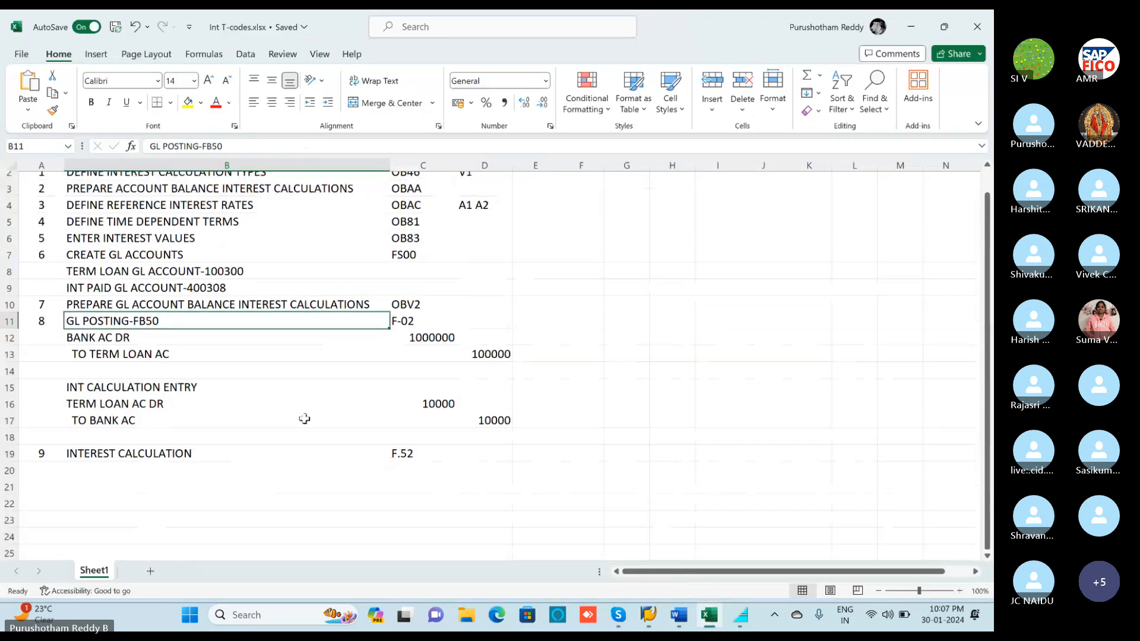
left_click(404, 264)
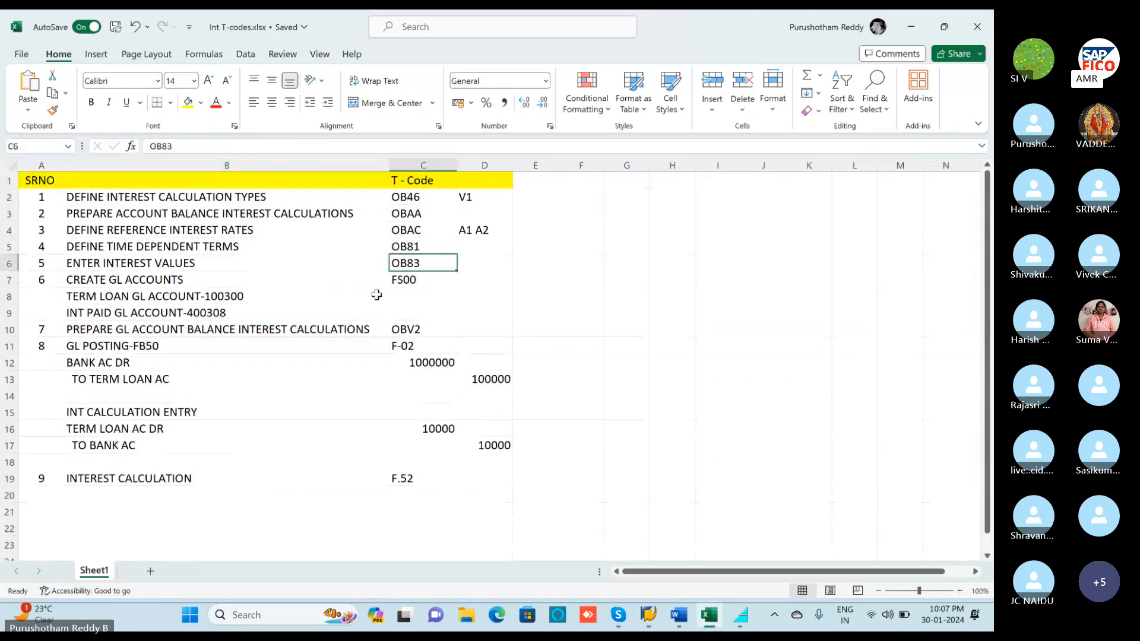
left_click(908, 27)
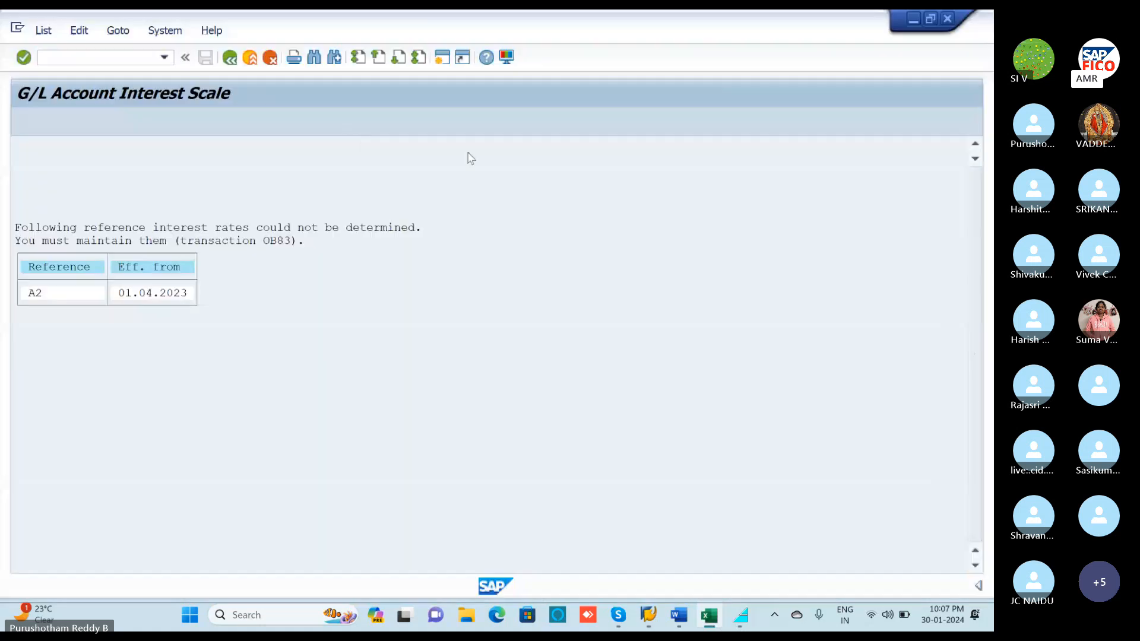
Start OB83 in a new SAP session to show the Reference Interest Rate Values.
left_click(441, 62)
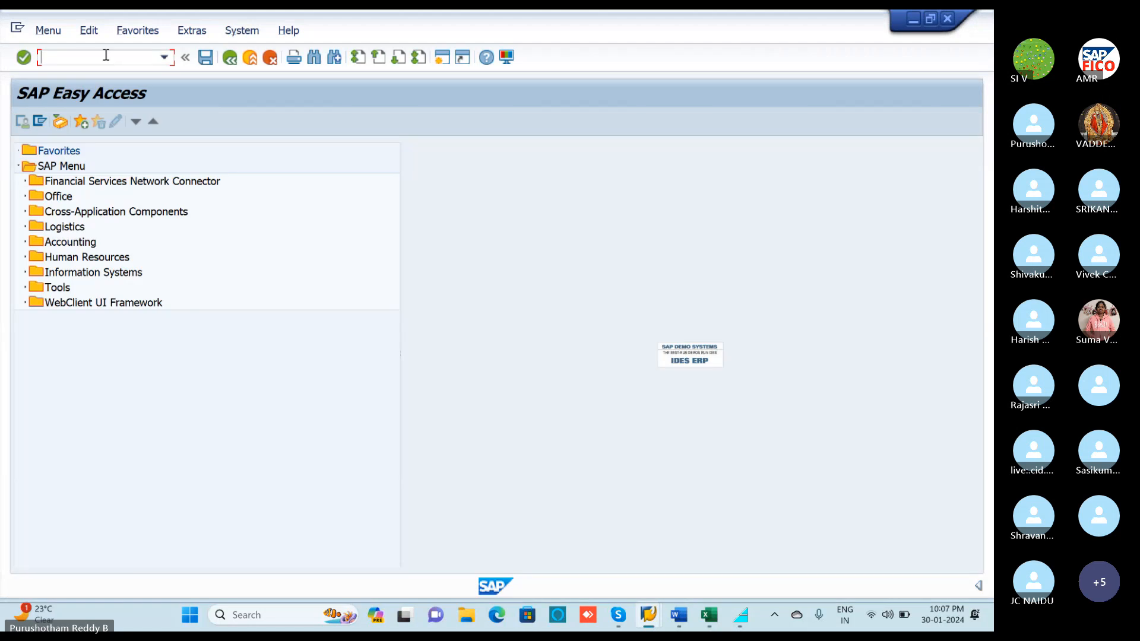
type("O")
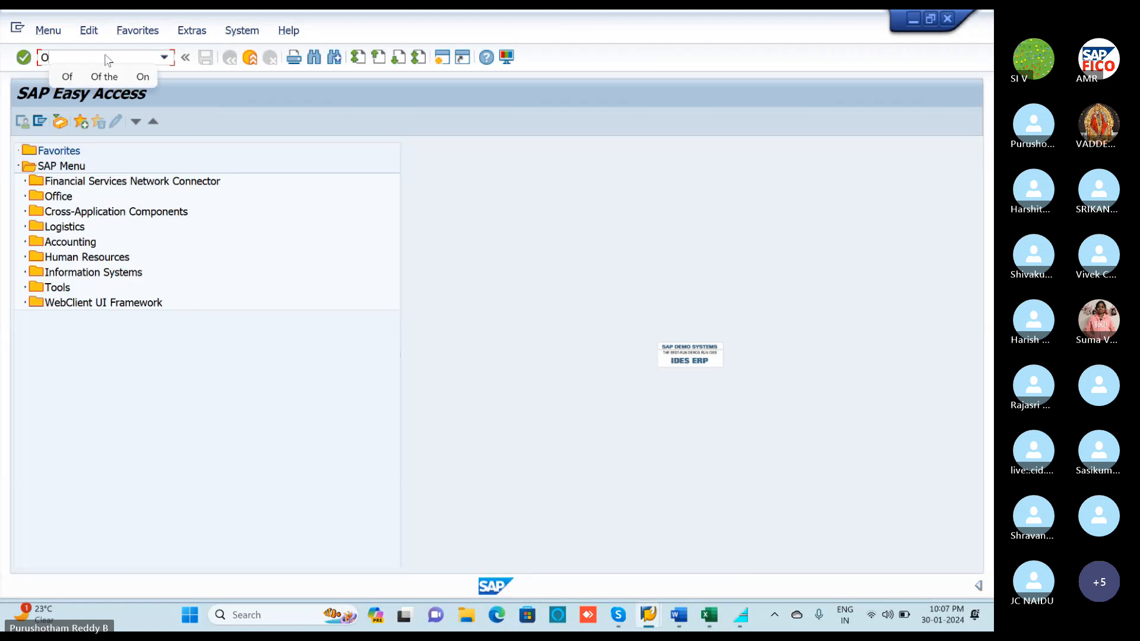
type("B")
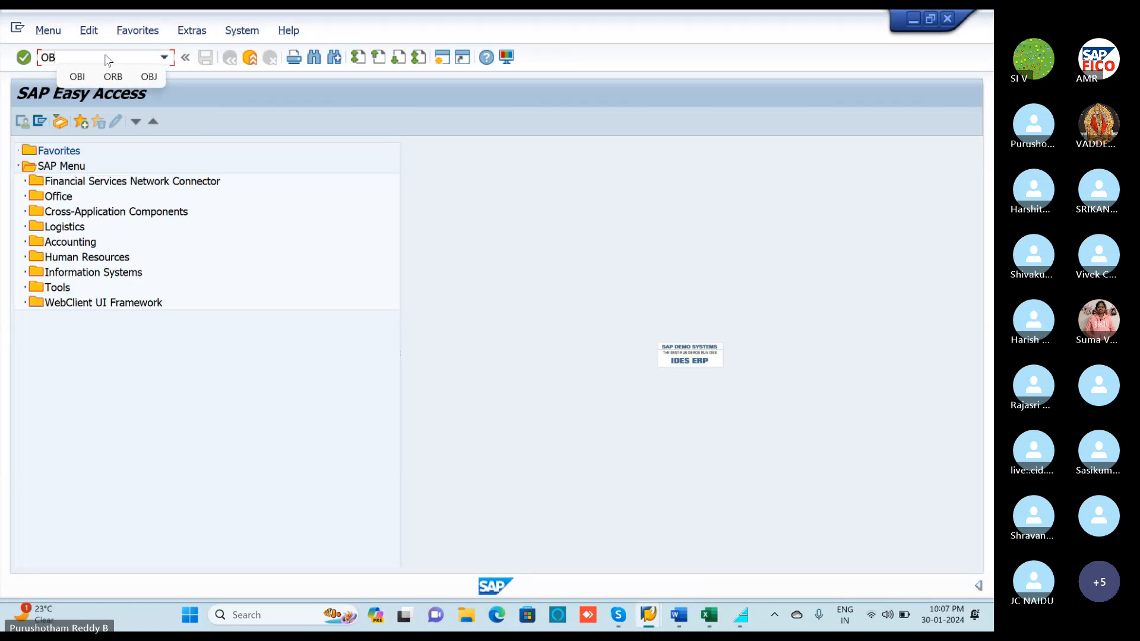
type("83")
key("Return")
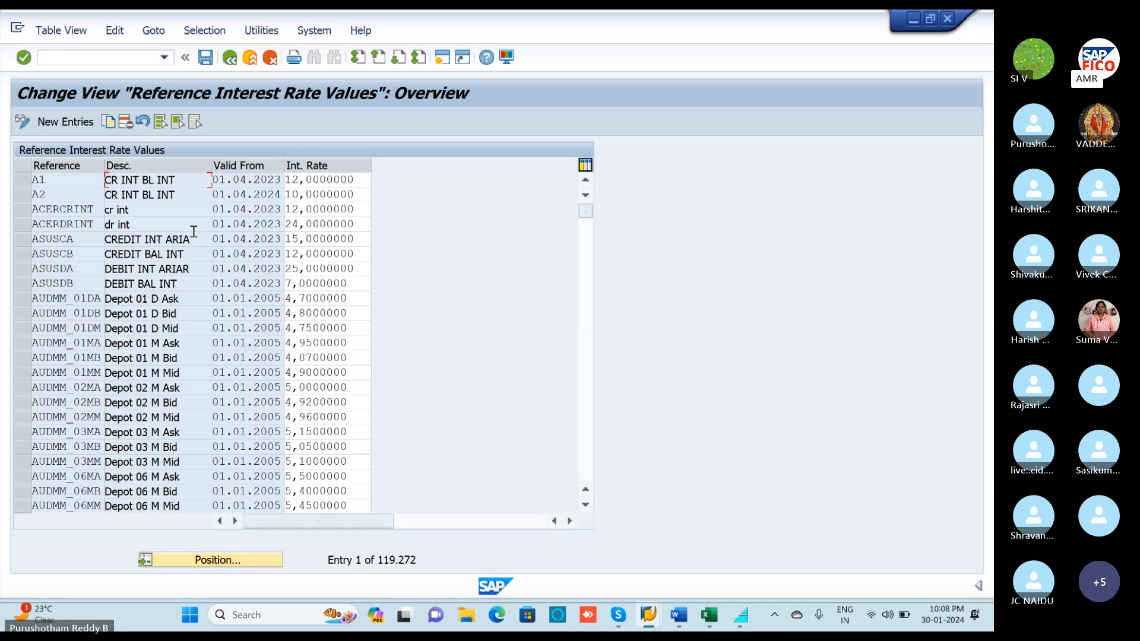
Select the A2 rate row, leaving the Position dialog for 'A2' without searching.
left_click(23, 180)
left_click(18, 194)
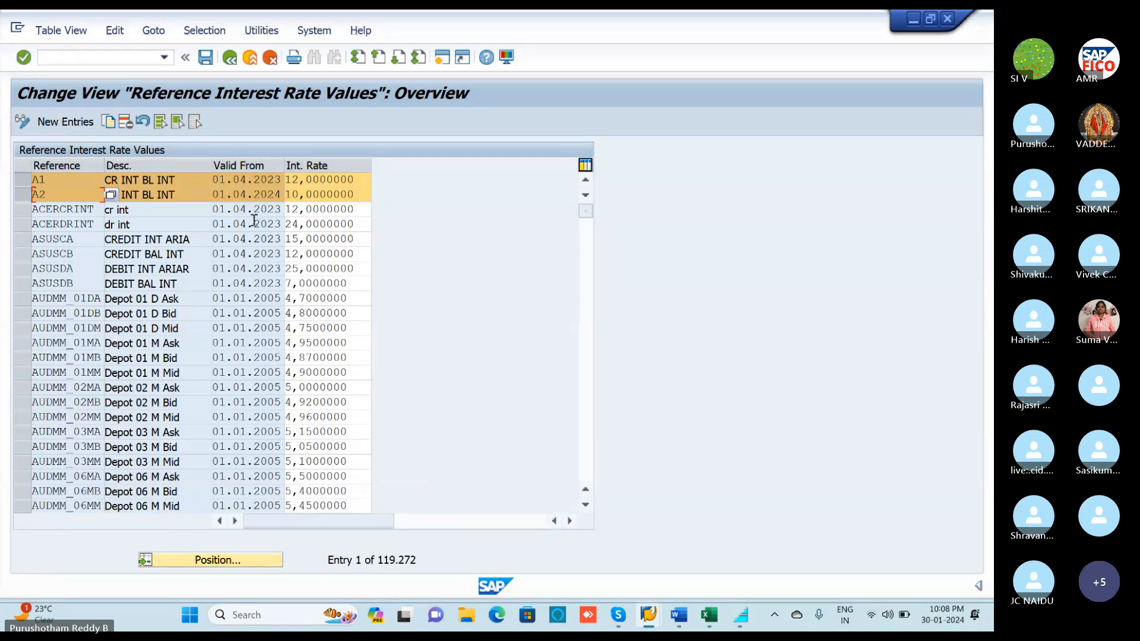
left_click(19, 196)
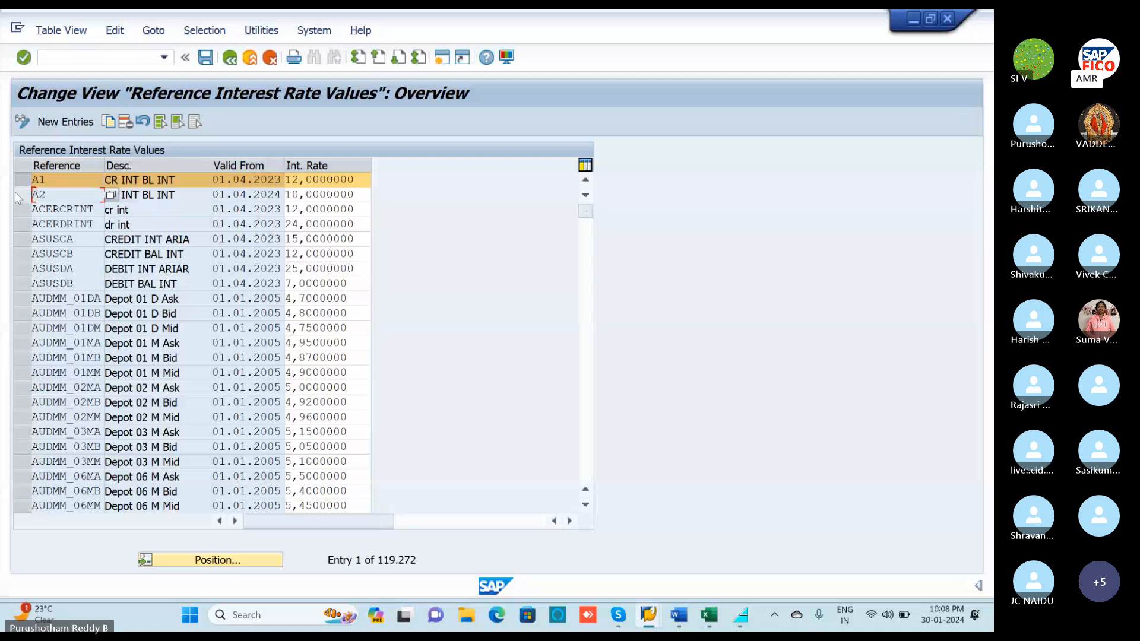
left_click(18, 196)
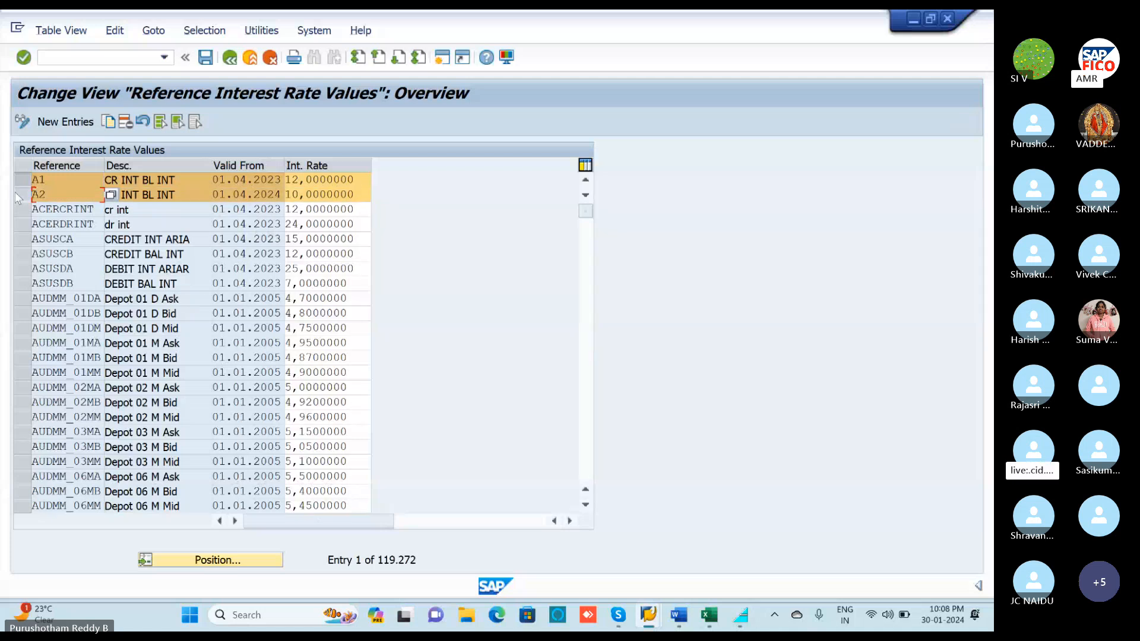
left_click(226, 561)
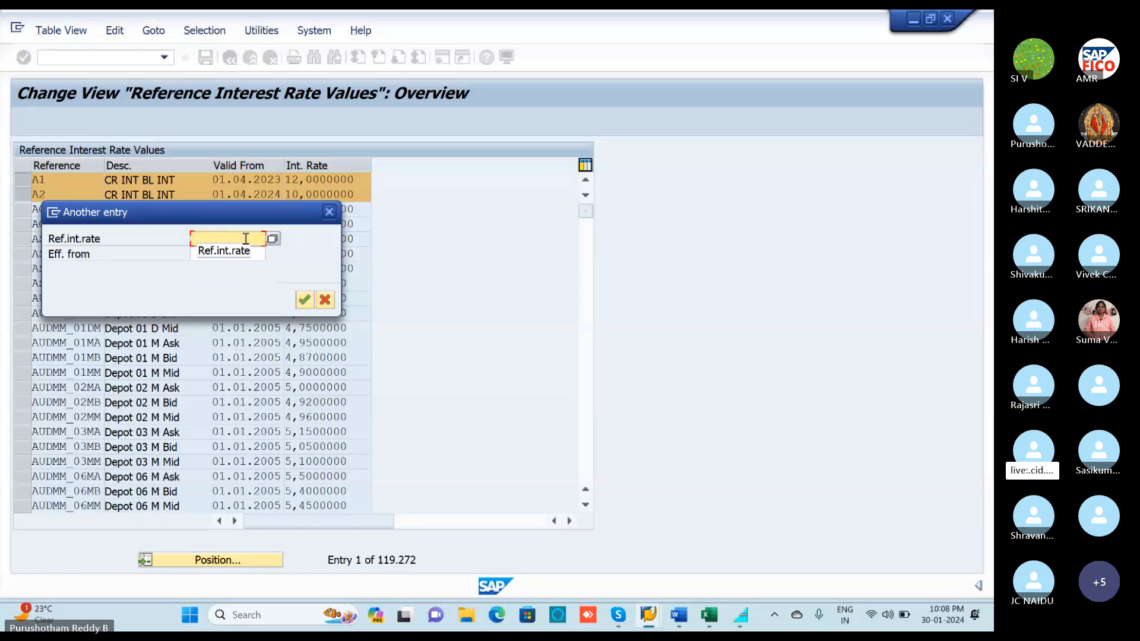
type("A2")
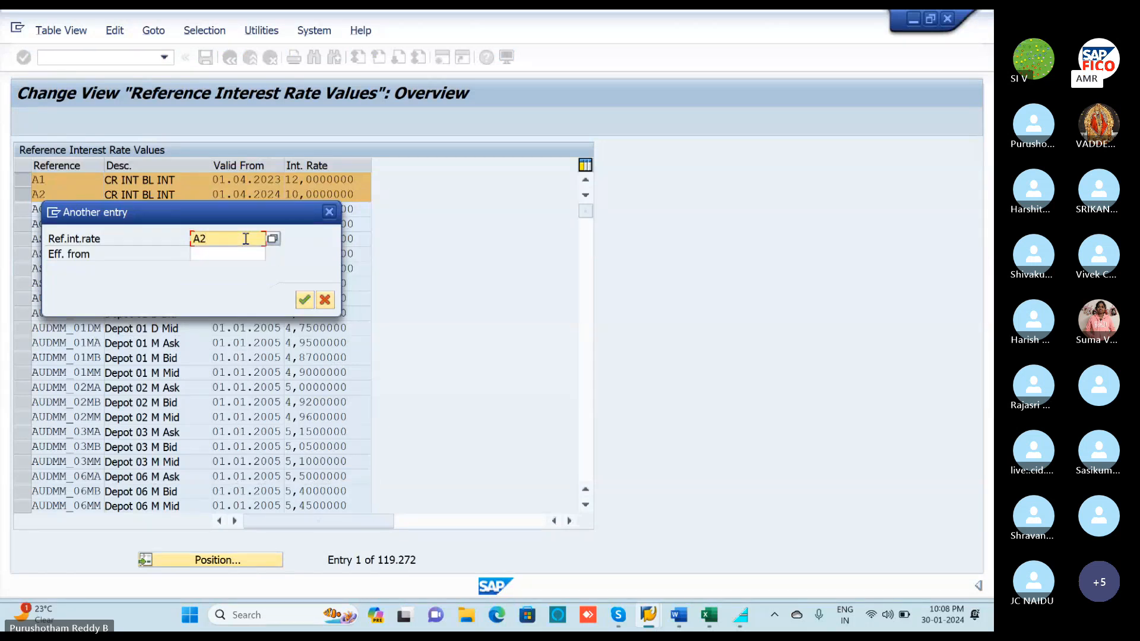
left_click(327, 215)
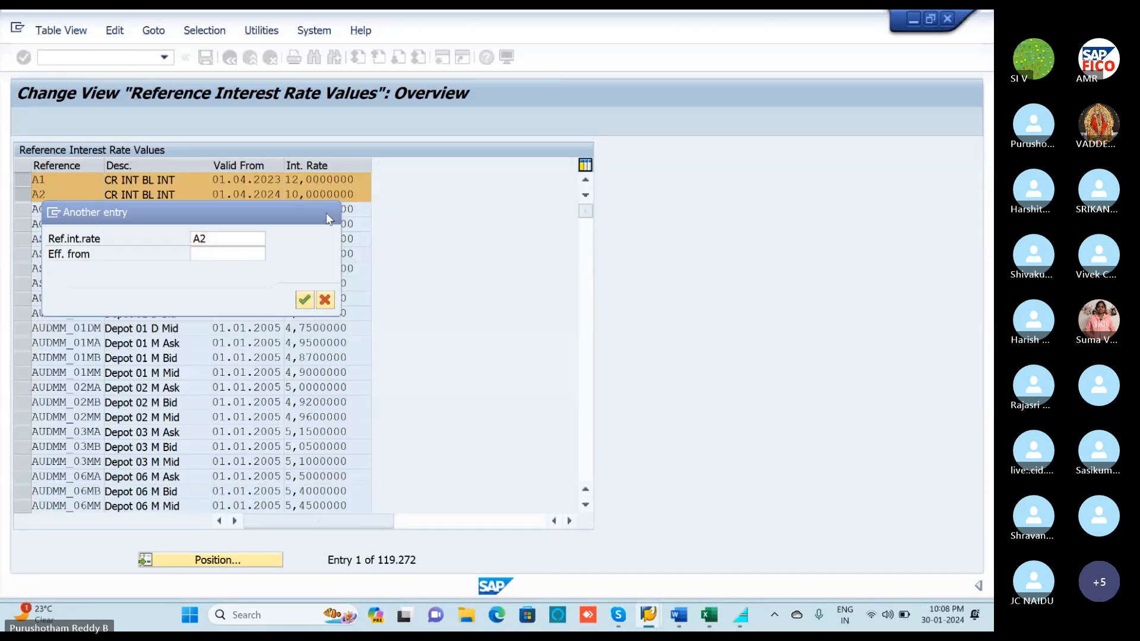
left_click(21, 181)
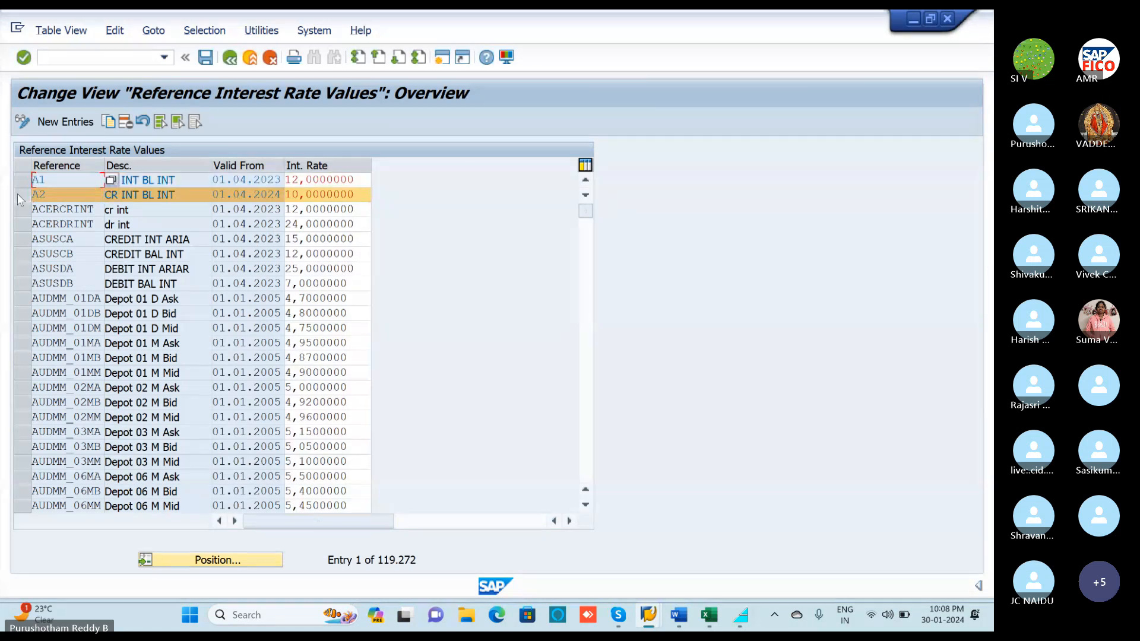
Toggle the rate table between display and change mode, ending in display with A1 selected.
left_click(21, 123)
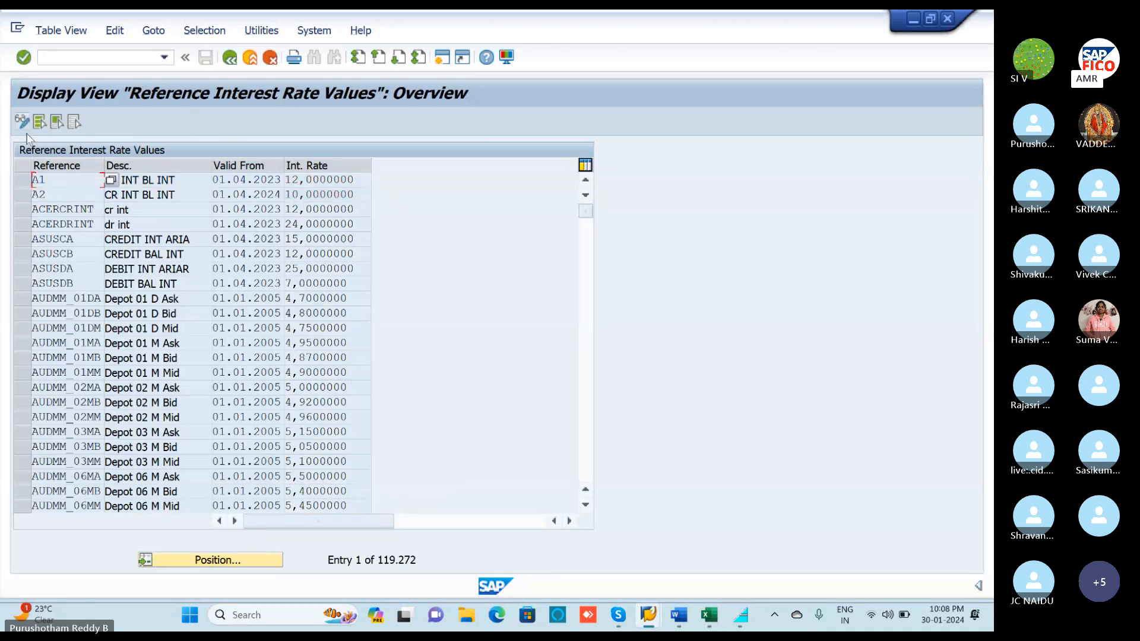
left_click(29, 180)
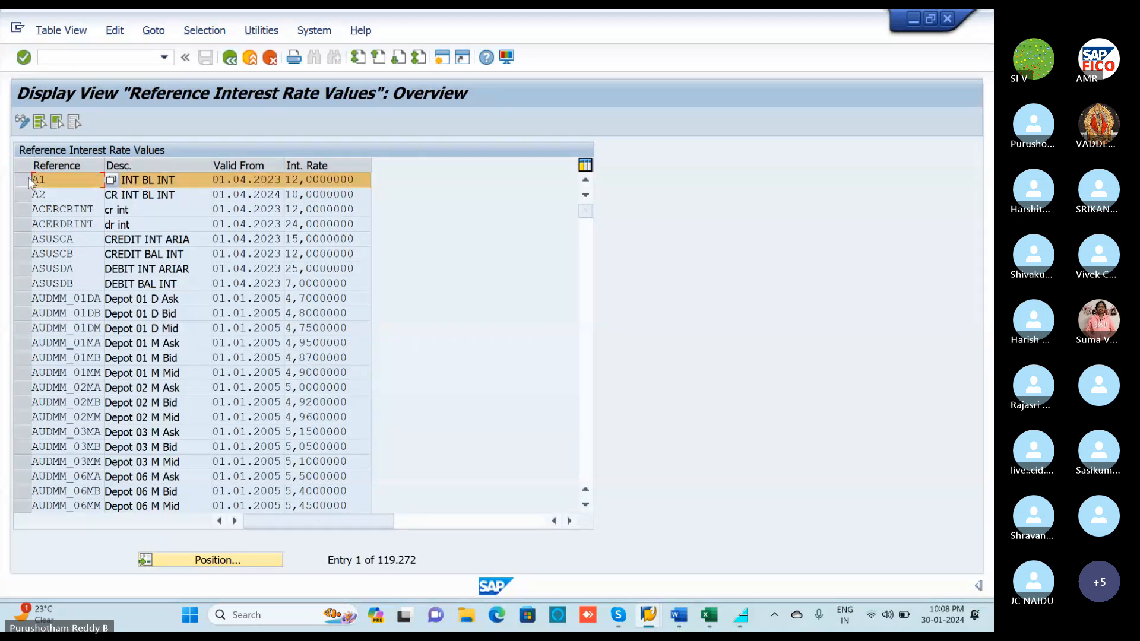
left_click(22, 123)
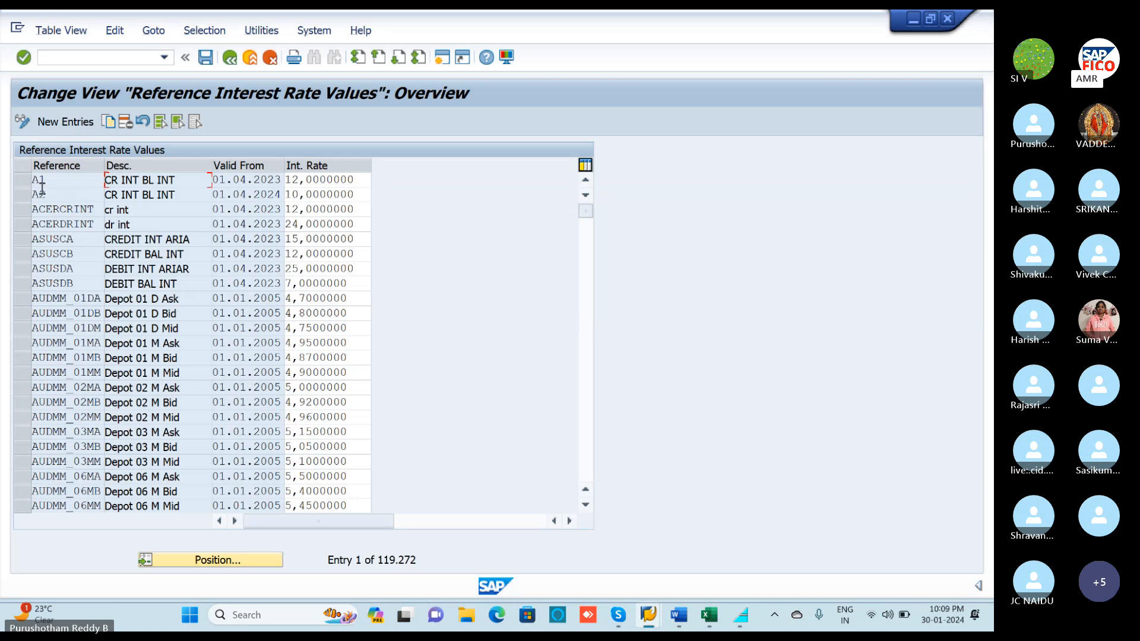
left_click(22, 179)
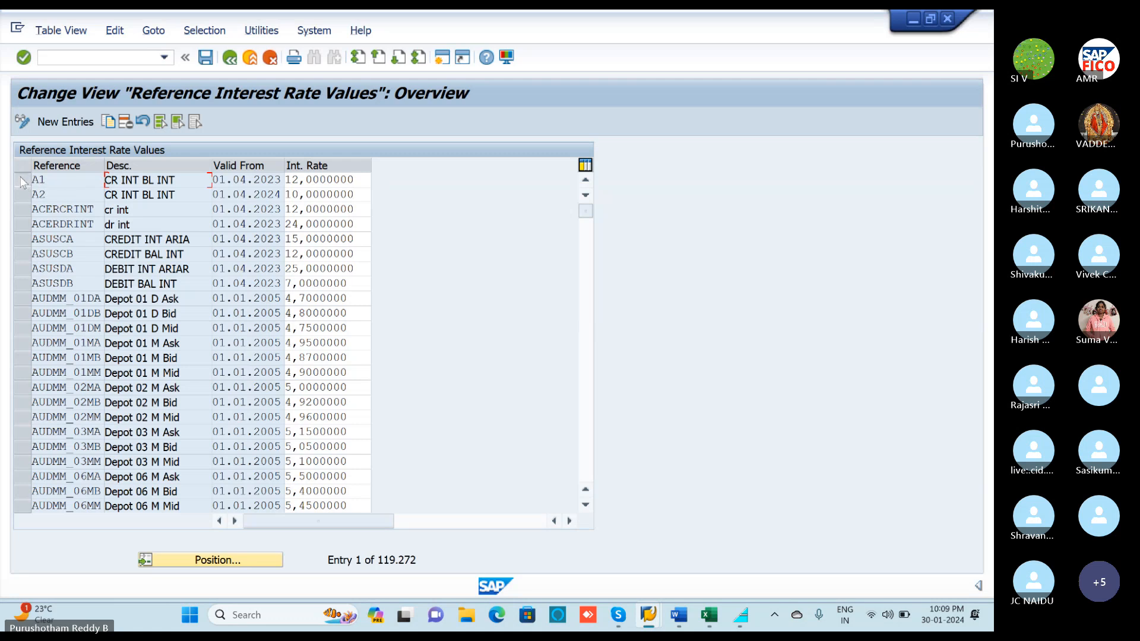
left_click(22, 180)
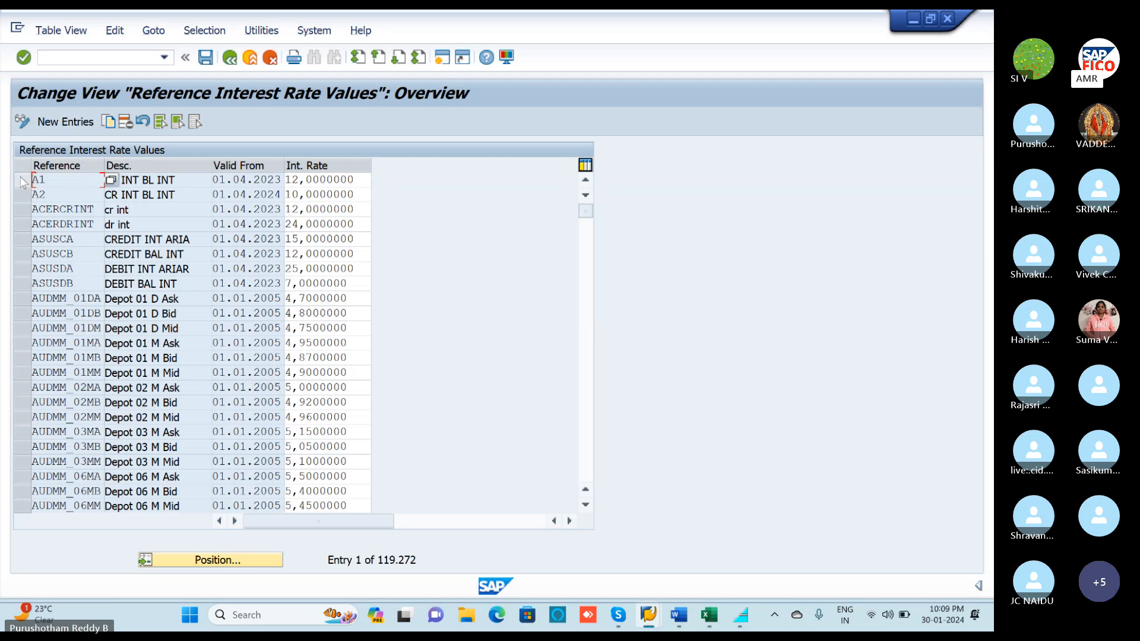
left_click(22, 180)
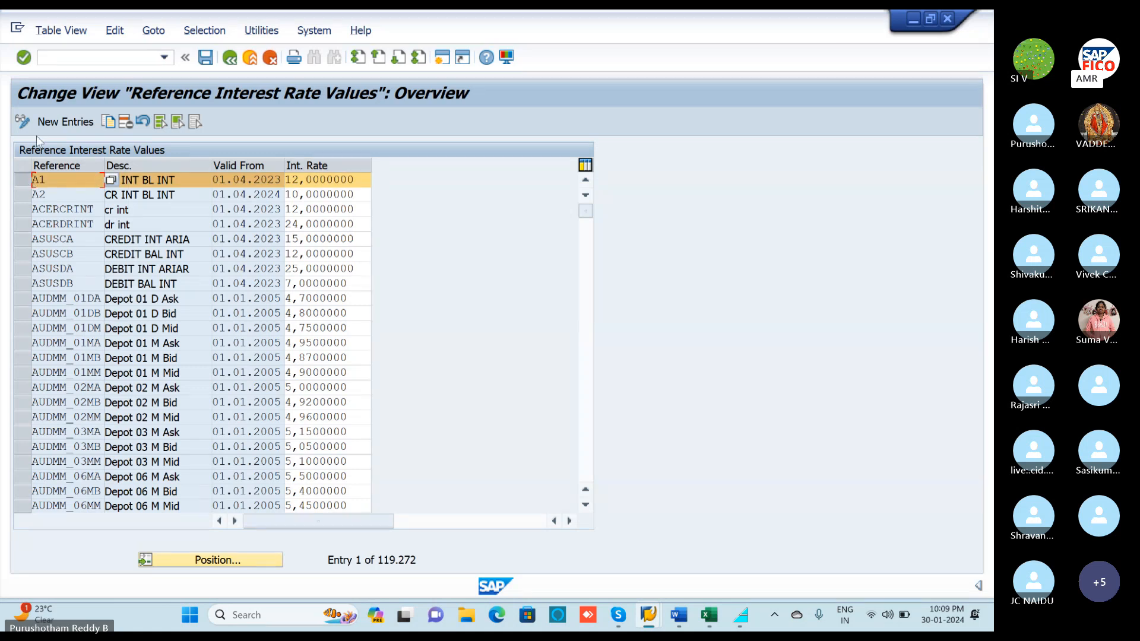
left_click(22, 122)
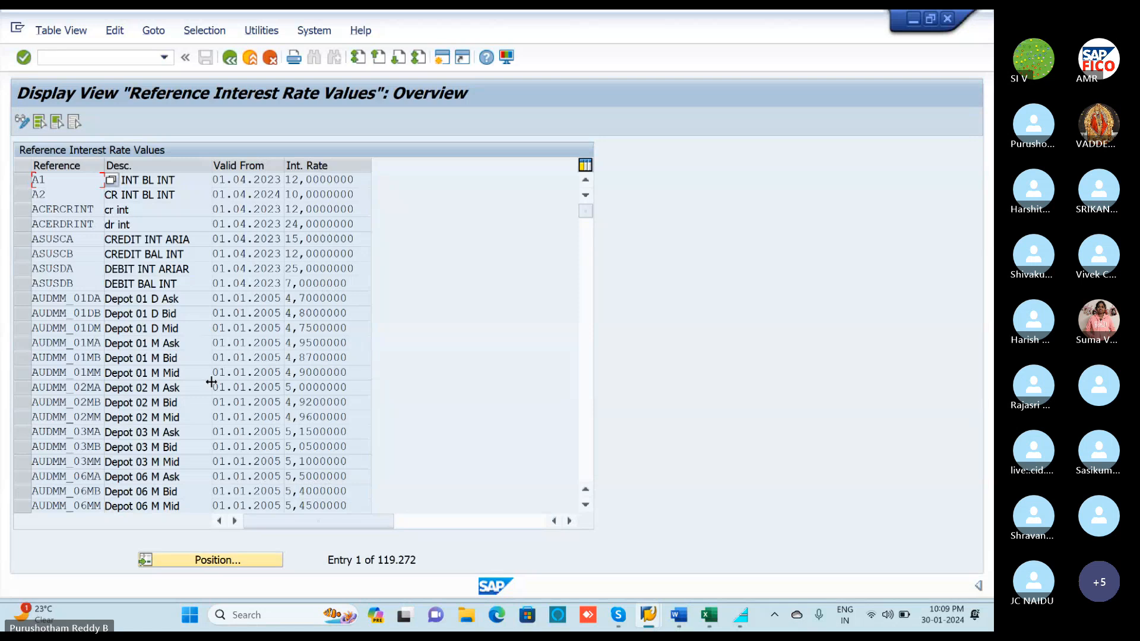
Cancel a Position search, select the A1 row at 12%, and Alt+Tab to the interest scale window.
left_click(215, 562)
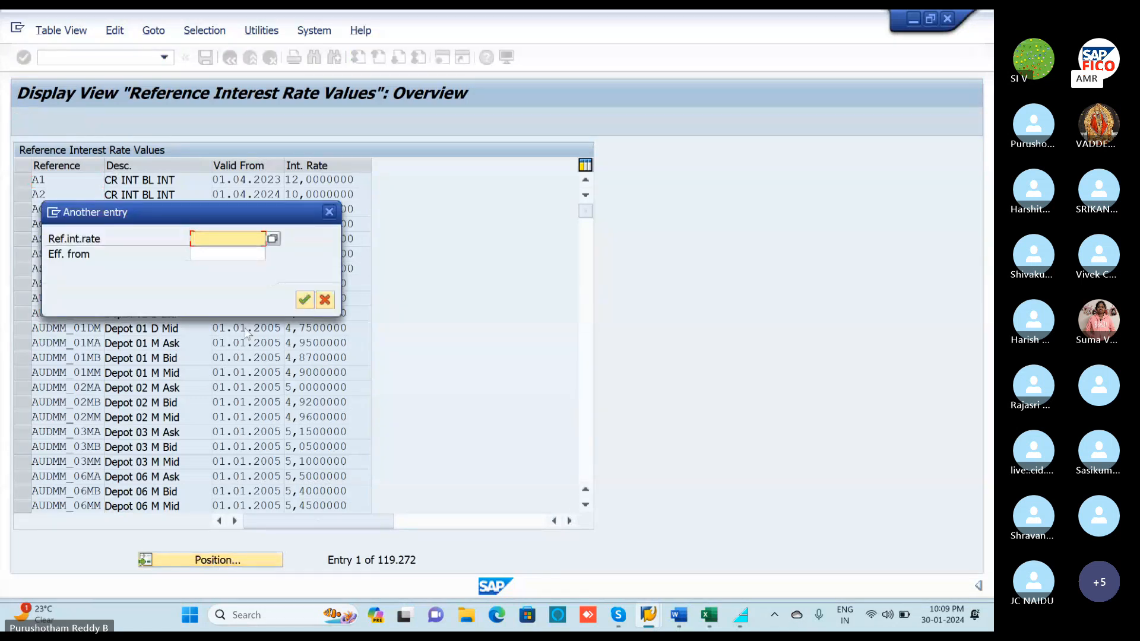
left_click(330, 211)
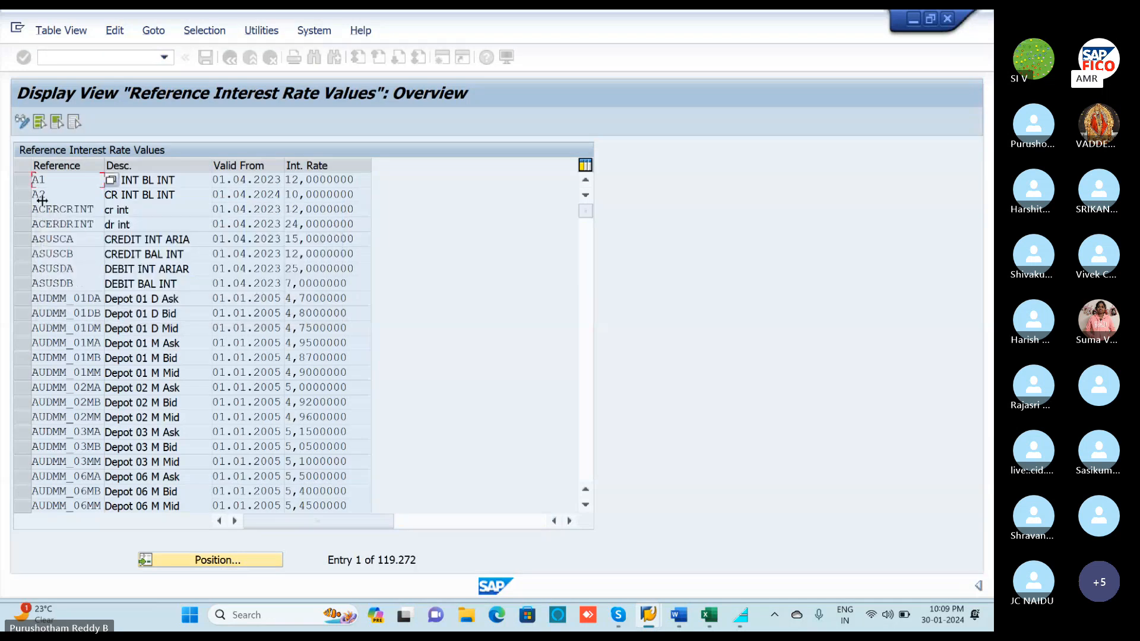
left_click(24, 183)
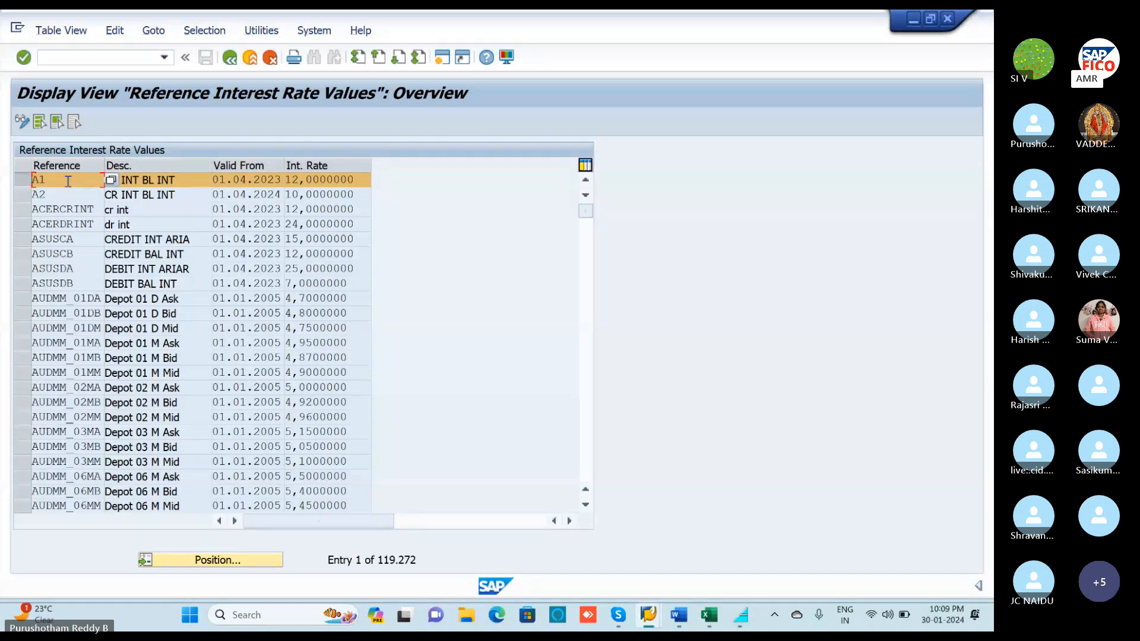
double_click(68, 181)
left_click(18, 187)
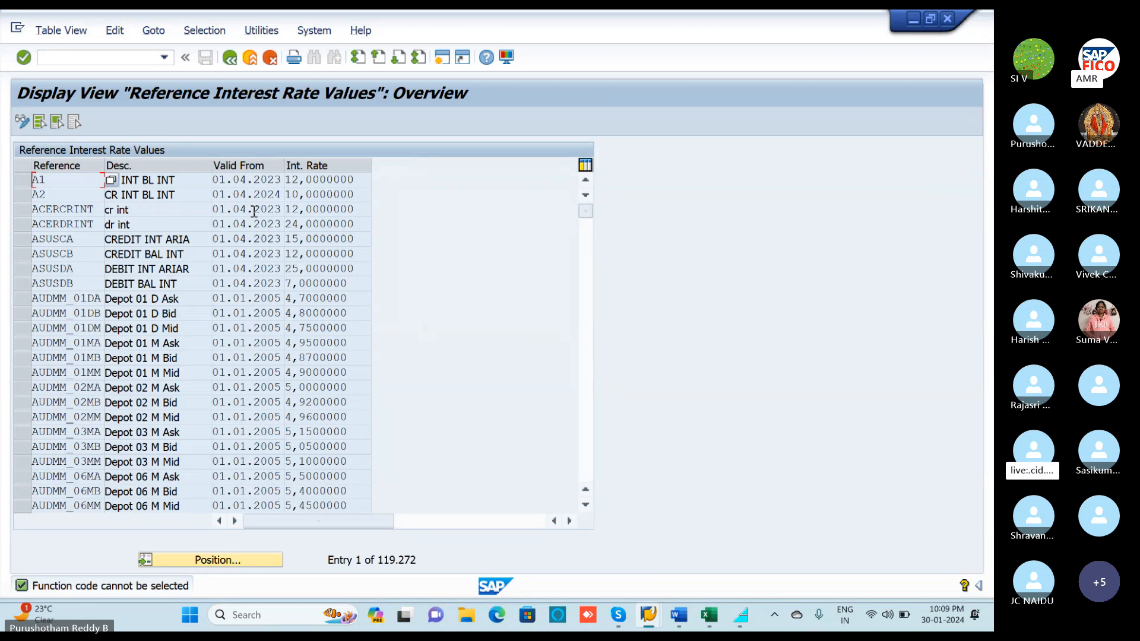
left_click(26, 185)
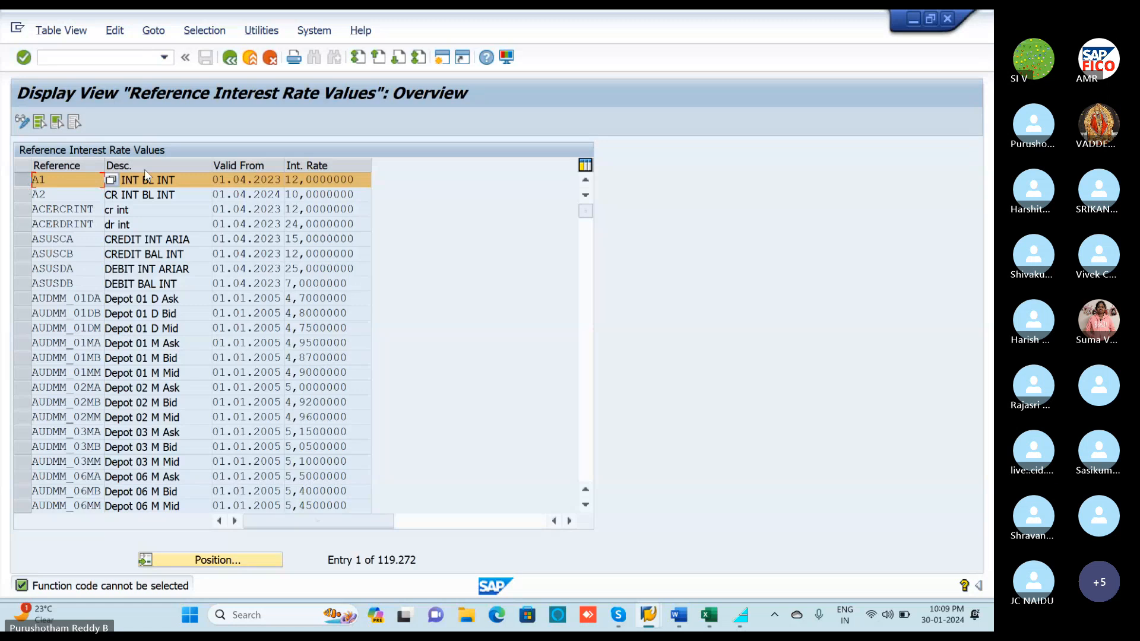
key("alt+Tab")
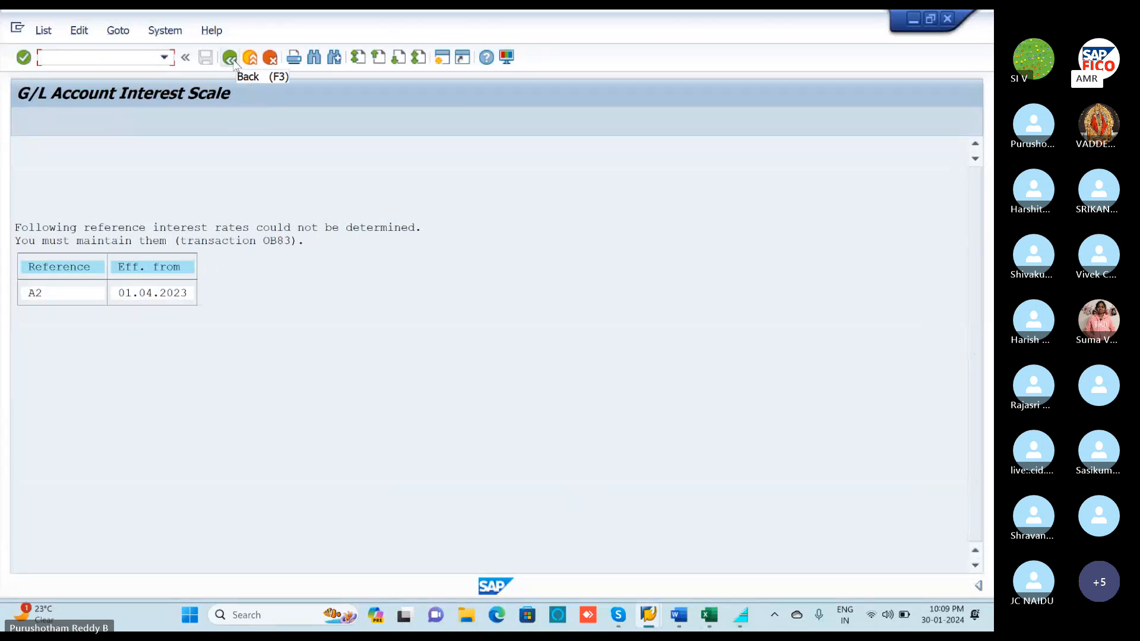
In a new session, confirm F.52 in the Int T-codes workbook and start transaction F.52.
left_click(439, 59)
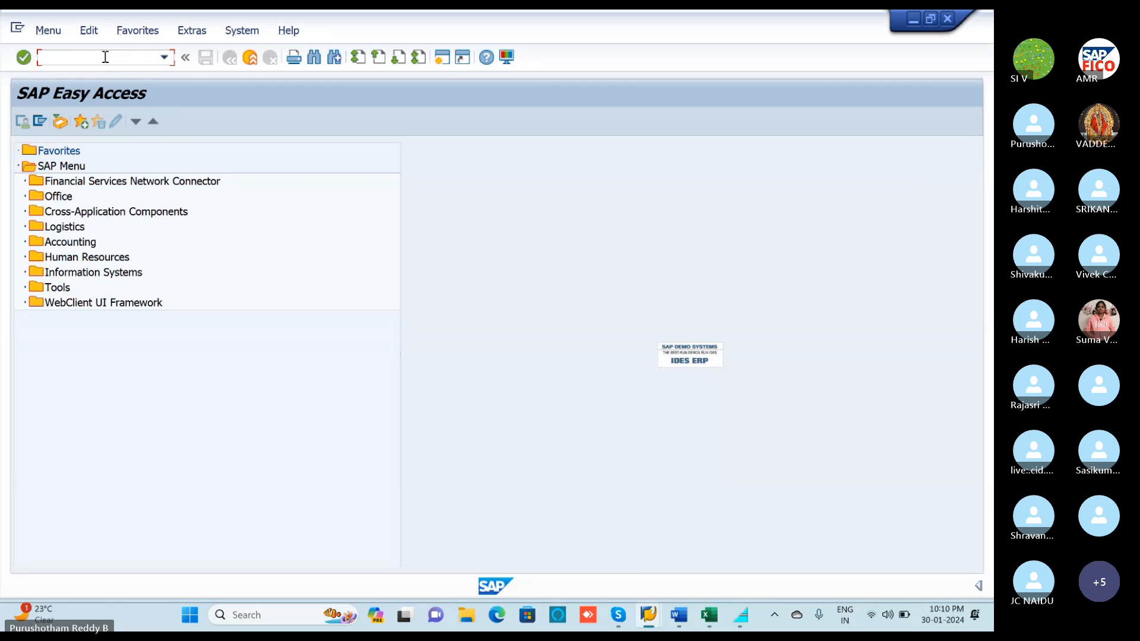
type("OB")
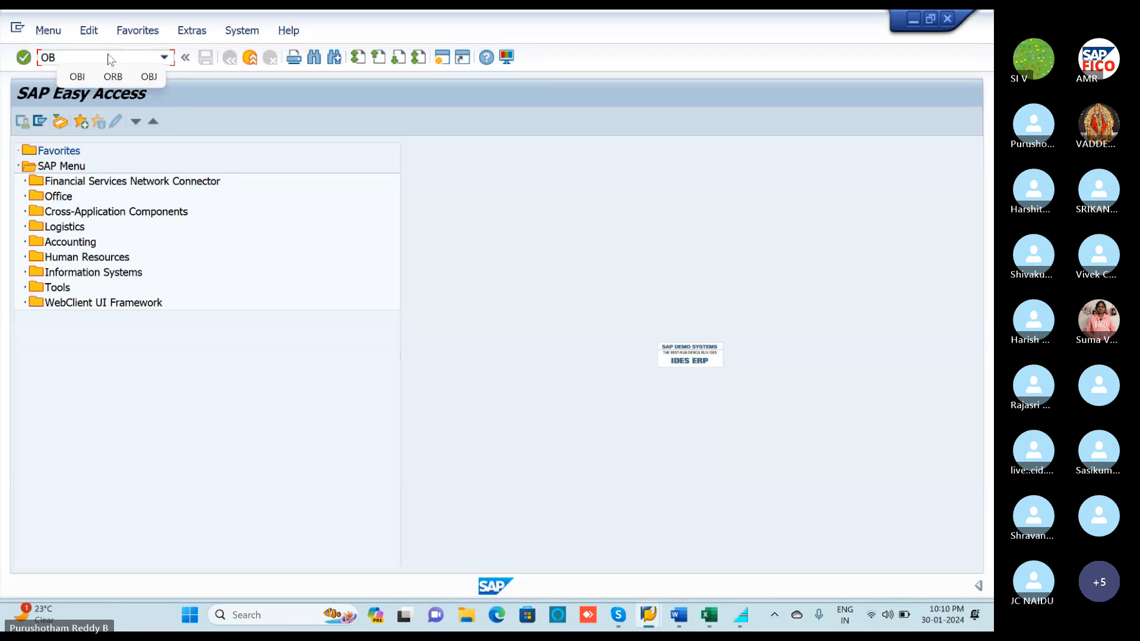
left_click(708, 616)
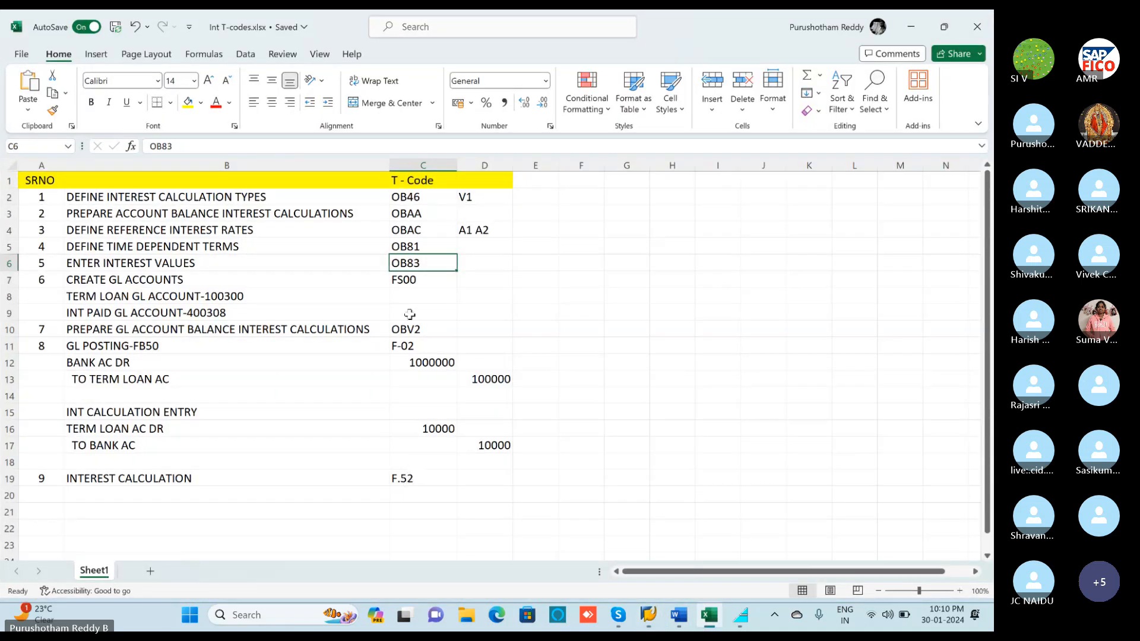
left_click(421, 478)
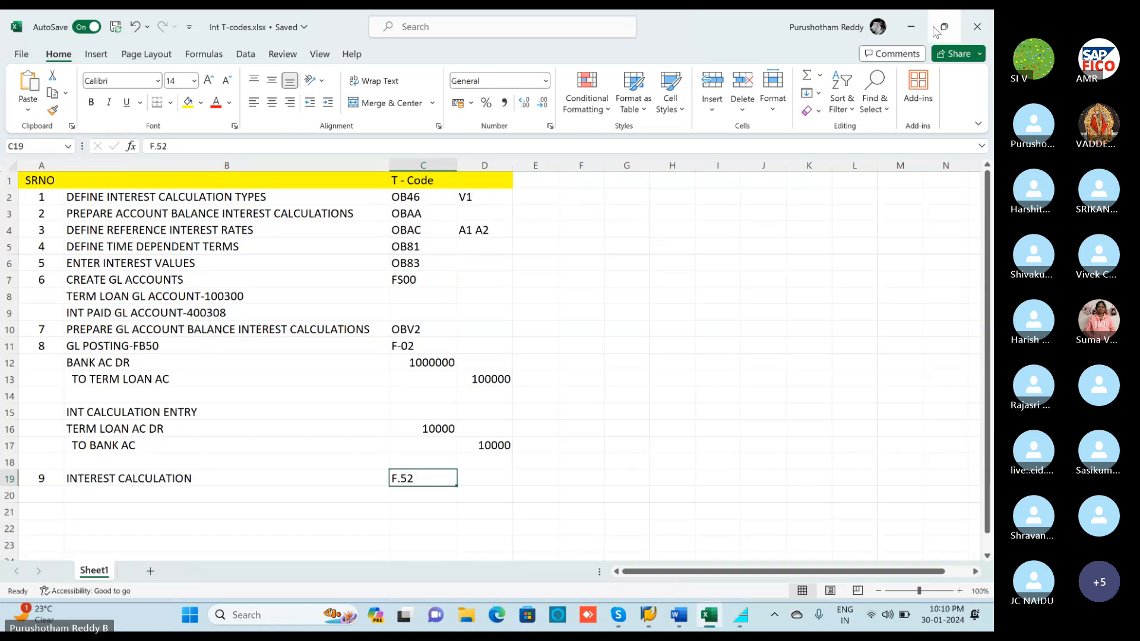
left_click(912, 32)
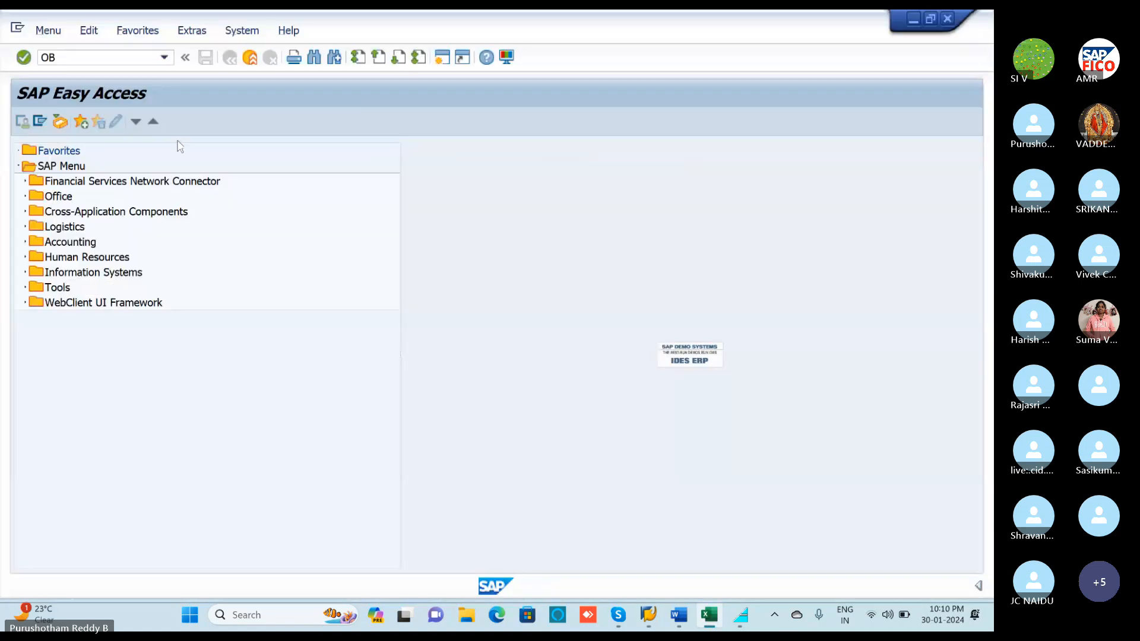
key("BackSpace")
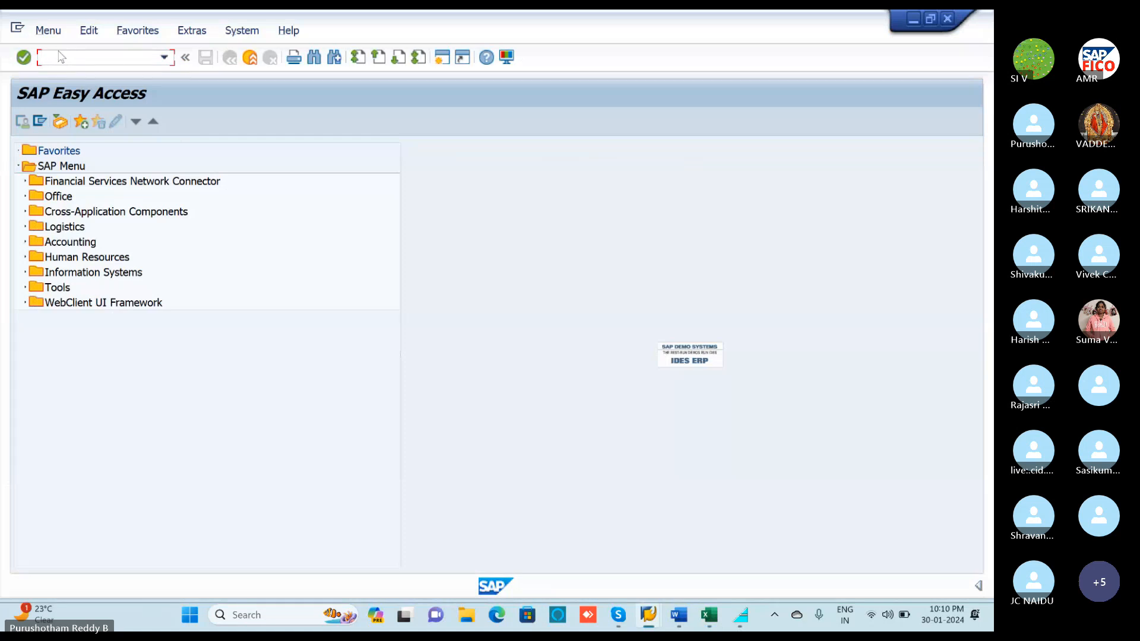
type("F.52")
key("Return")
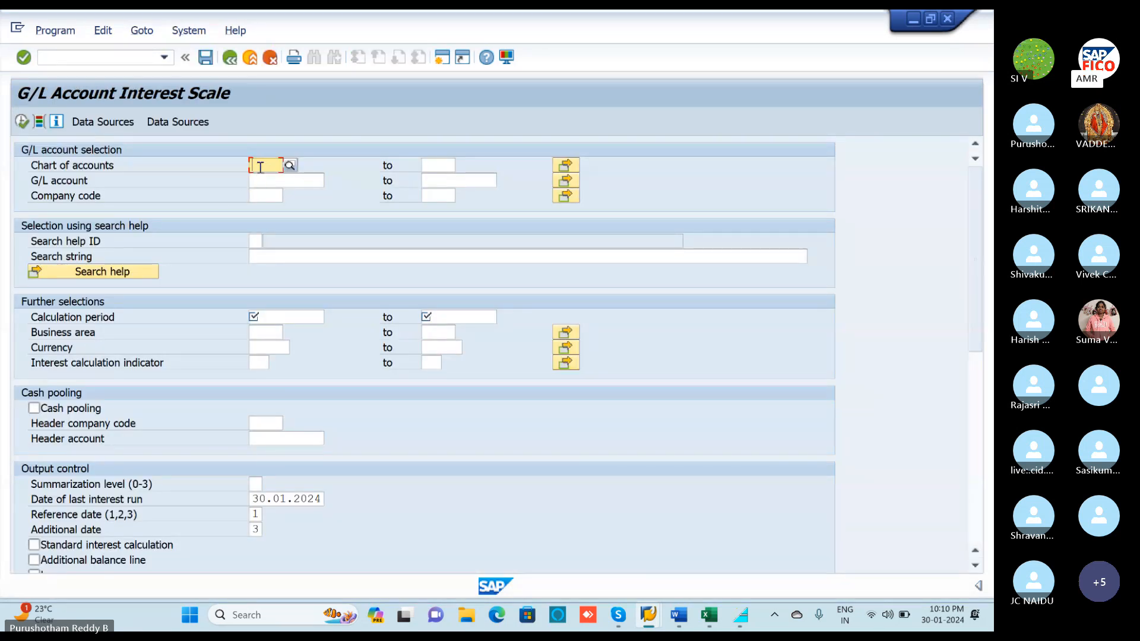
Enter chart of accounts POOC, G/L account 100300 from the list, and company code POLO.
type("P")
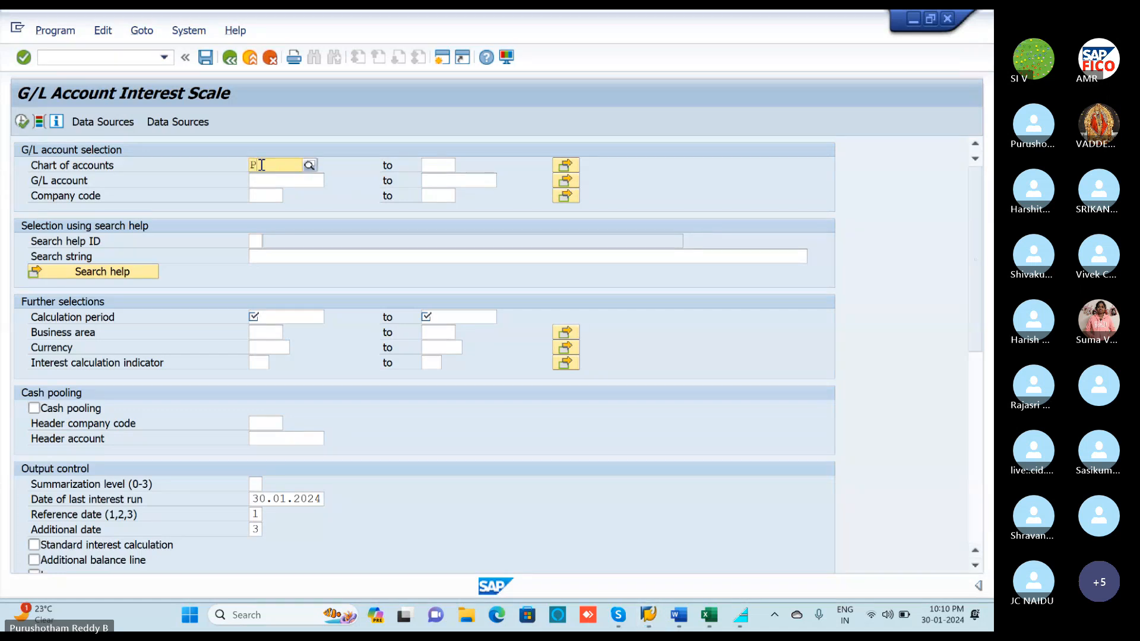
type("OOC")
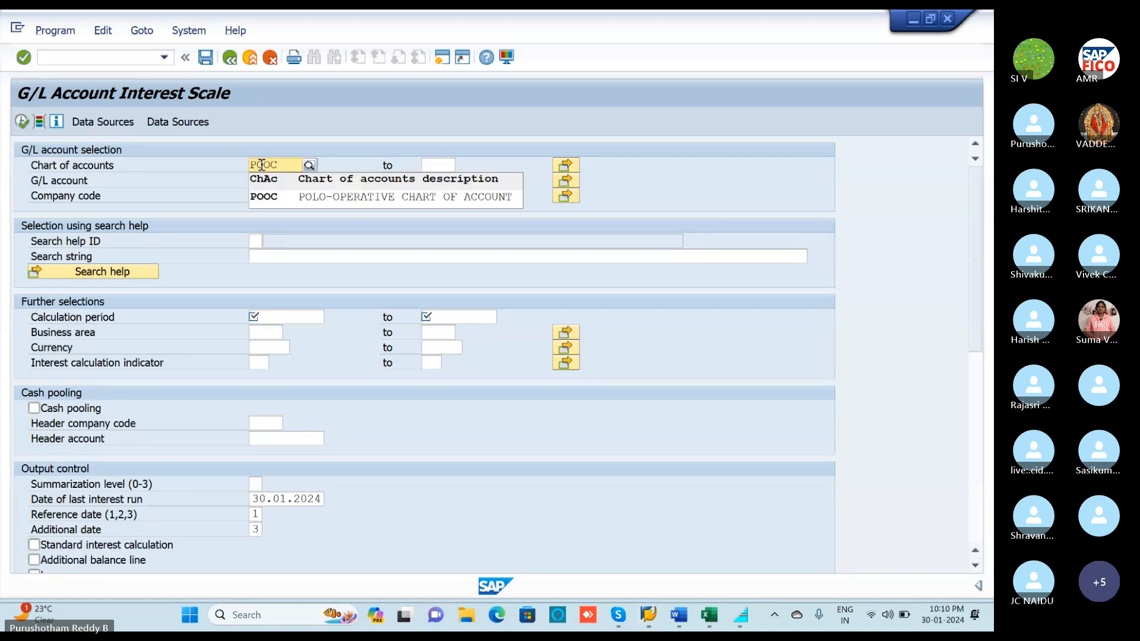
left_click(267, 196)
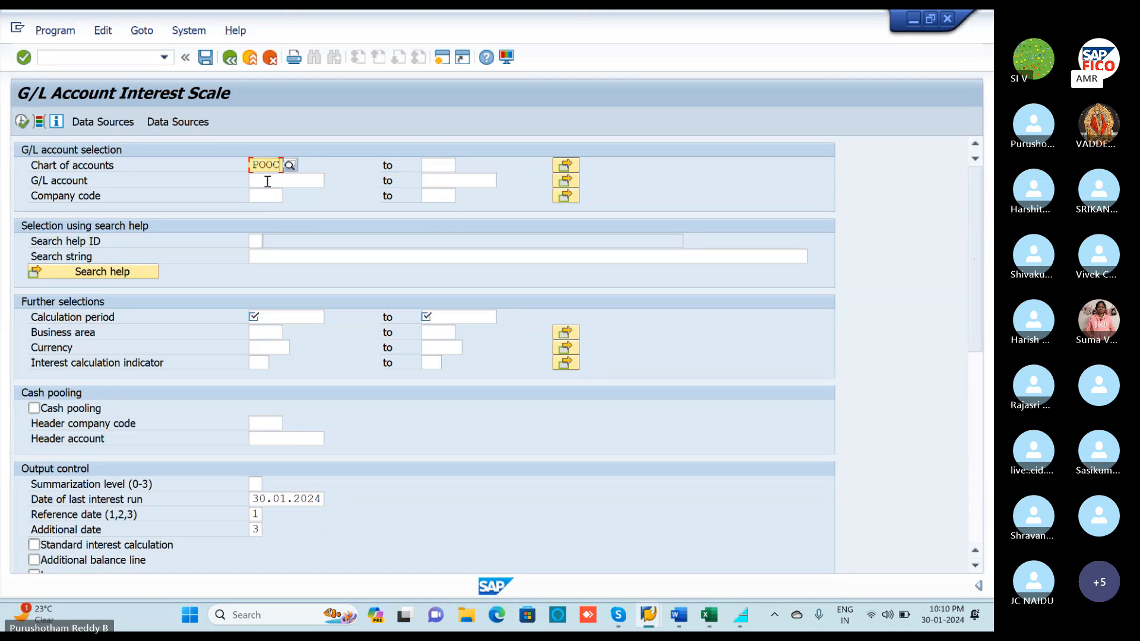
left_click(268, 181)
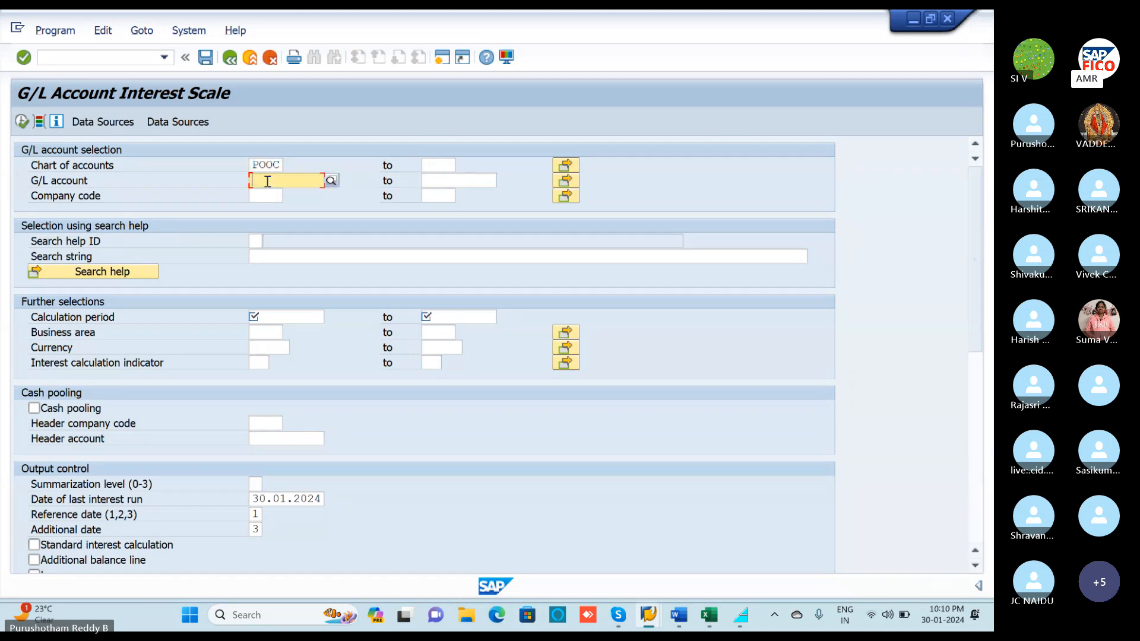
left_click(331, 180)
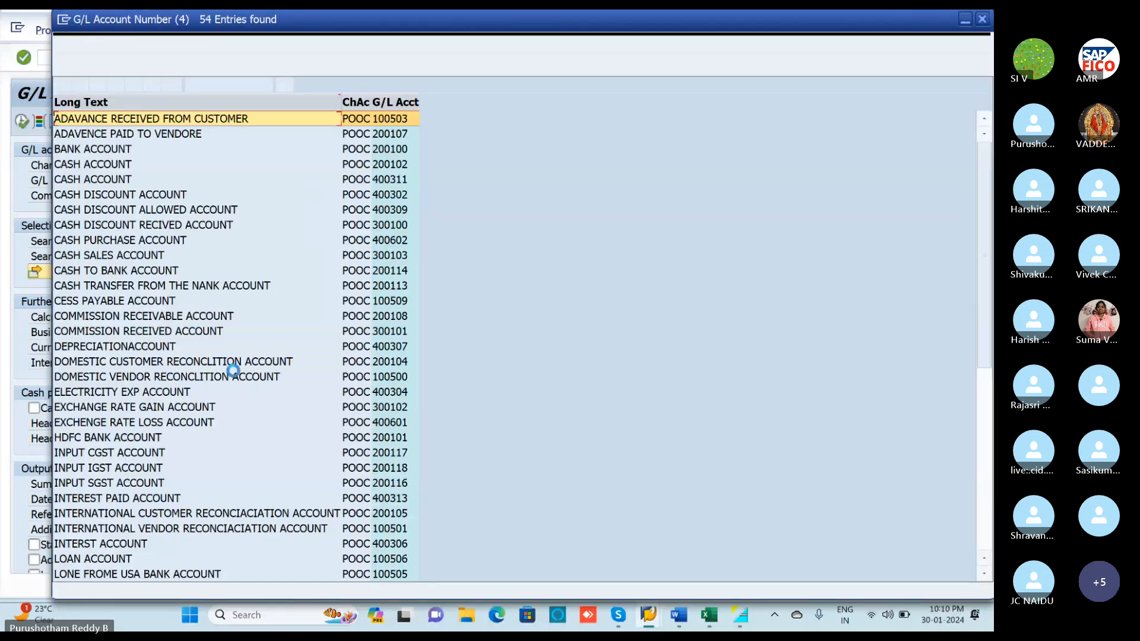
scroll(187, 387, "down", 5)
scroll(187, 392, "down", 3)
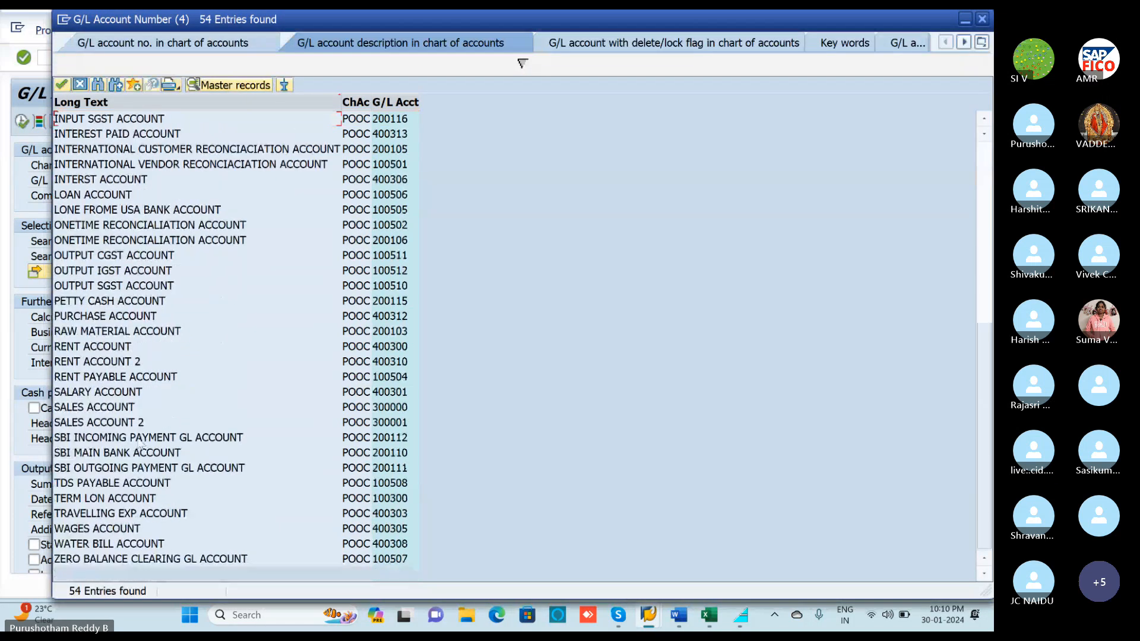
double_click(105, 502)
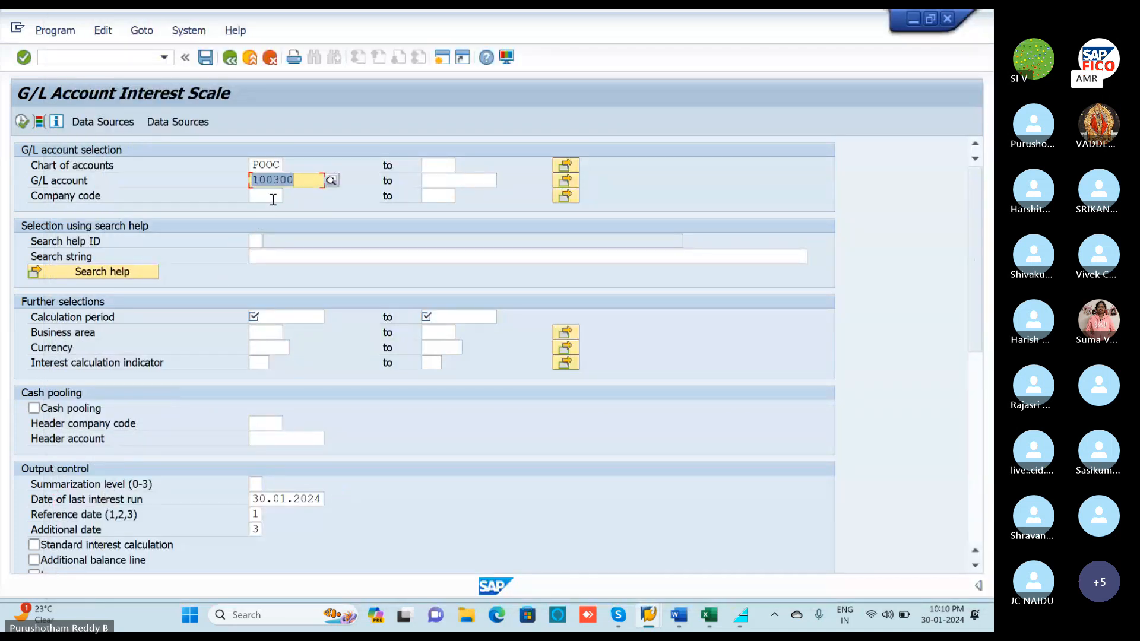
left_click(273, 196)
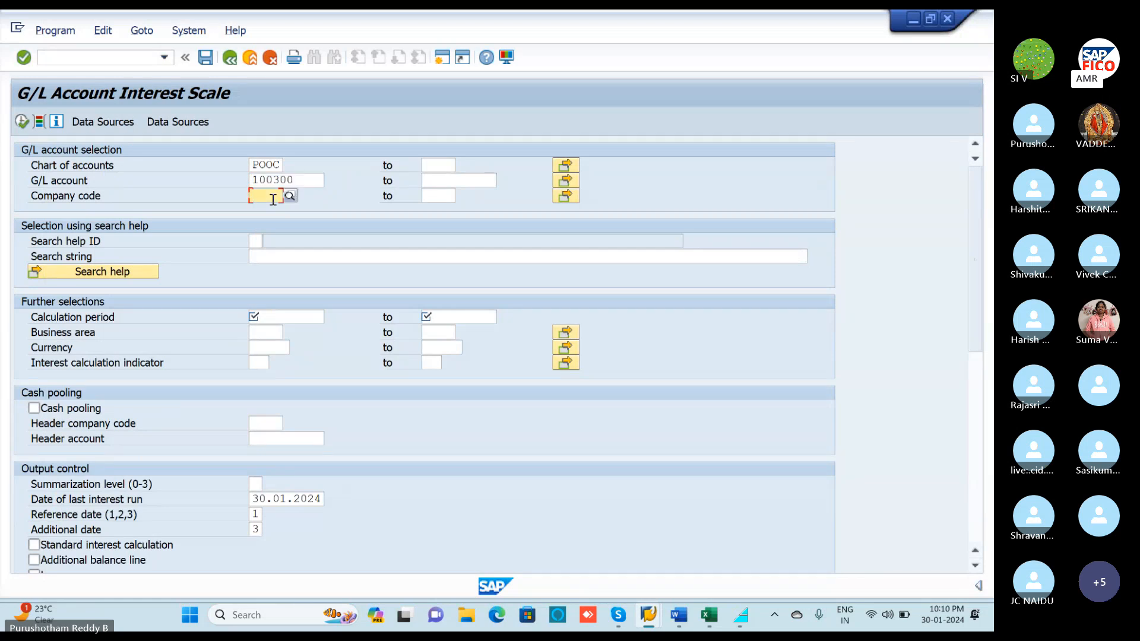
type("POLO")
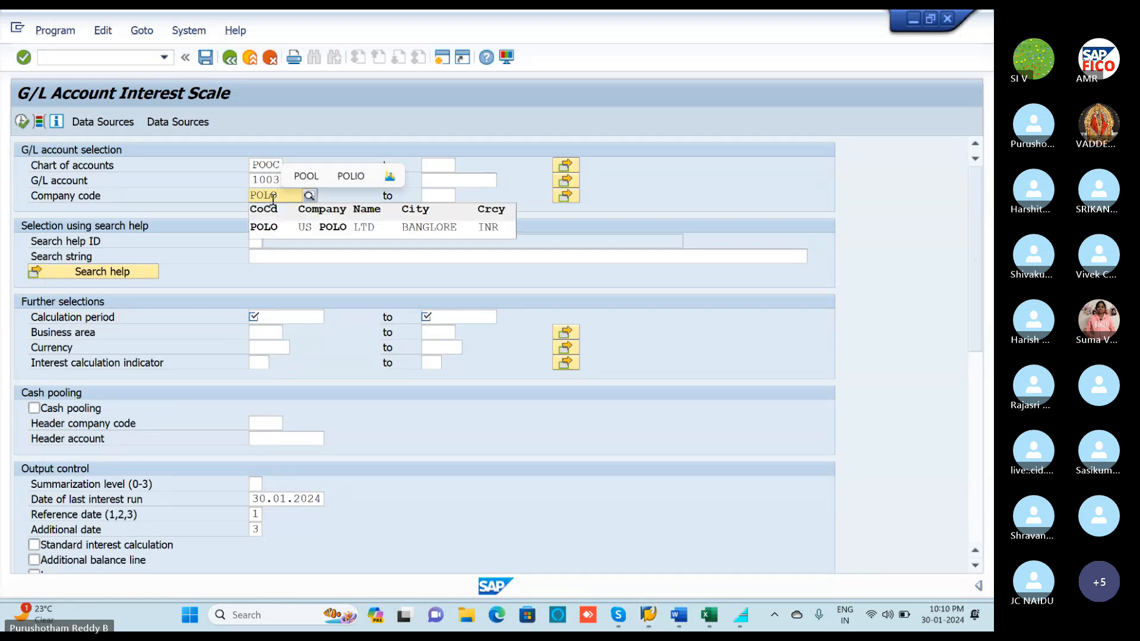
left_click(284, 233)
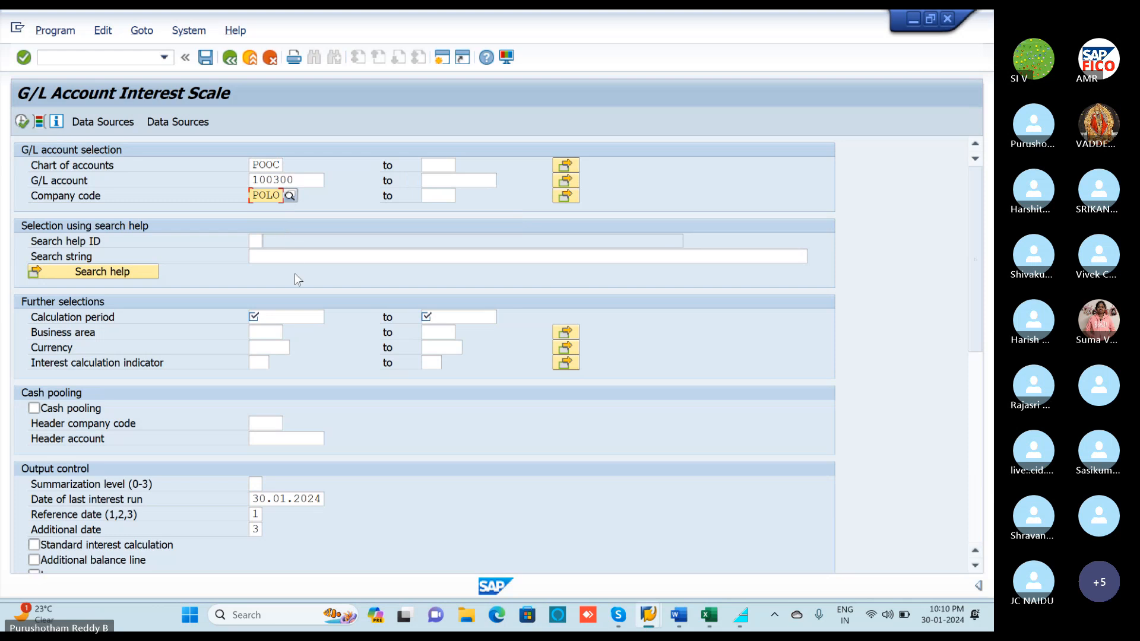
Set the calculation period 01.04.2024 to 30.01.2024 and execute the interest scale.
left_click(302, 319)
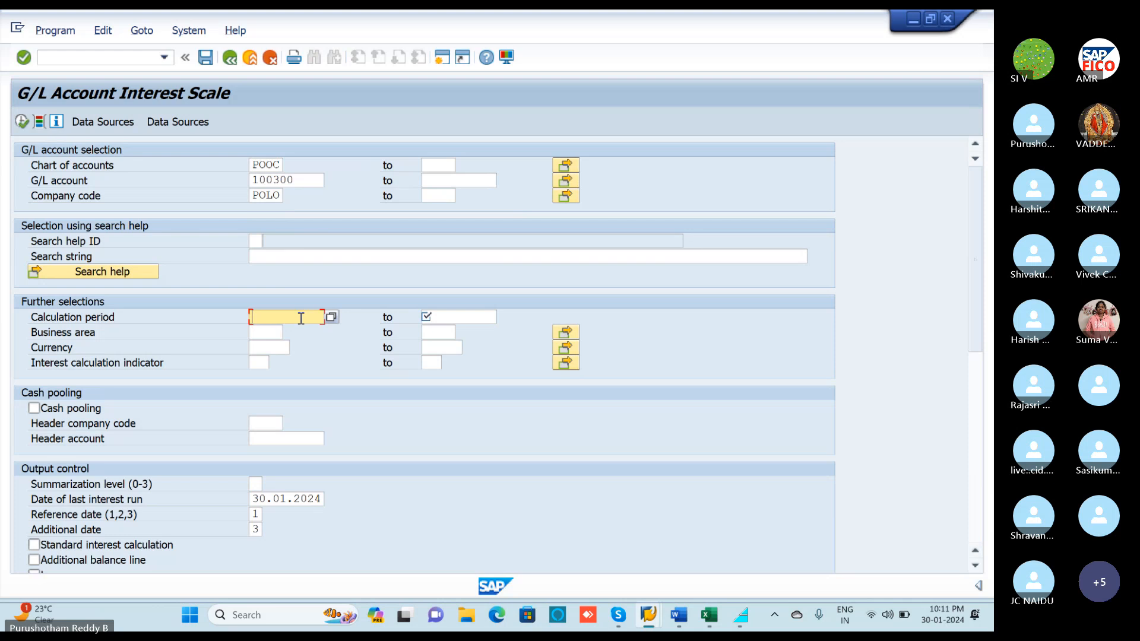
type("0")
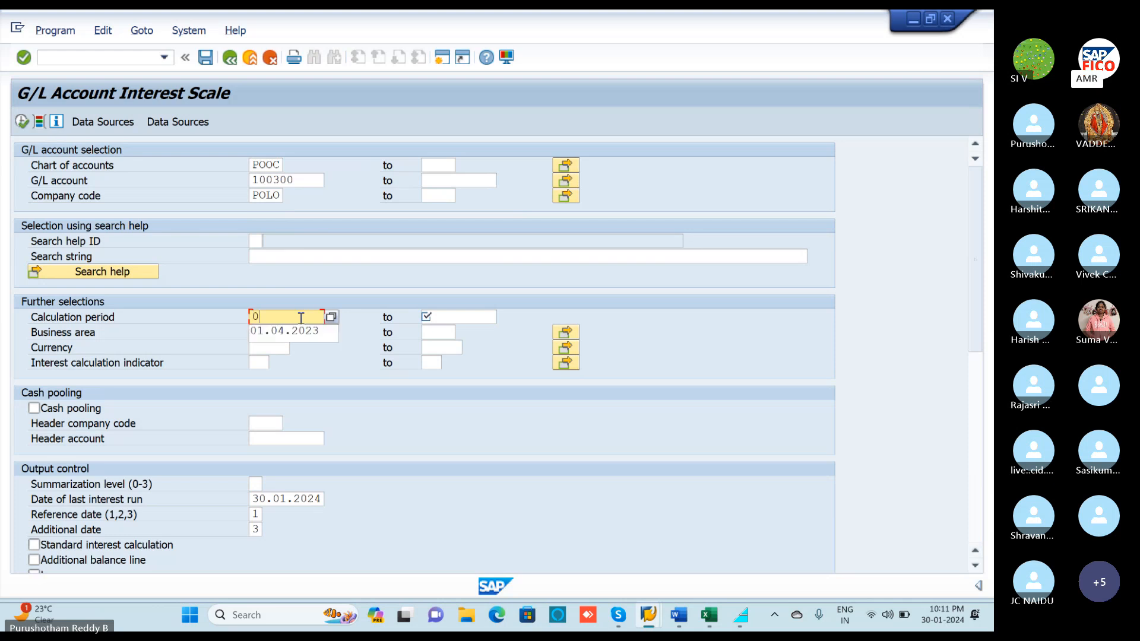
left_click(298, 330)
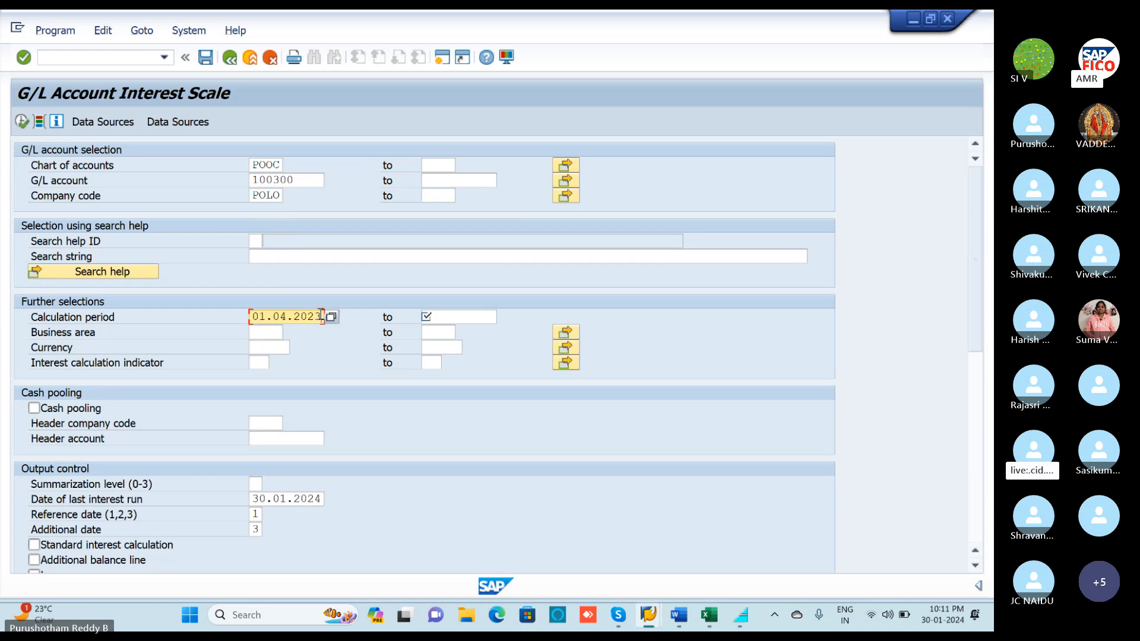
key("BackSpace")
type("4")
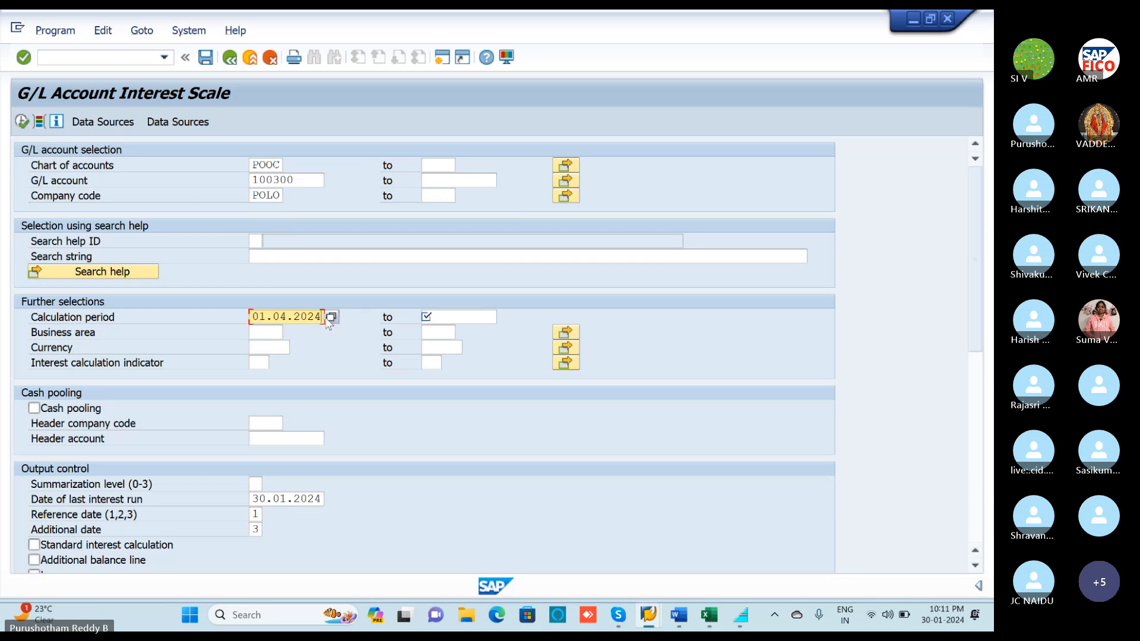
left_click(443, 317)
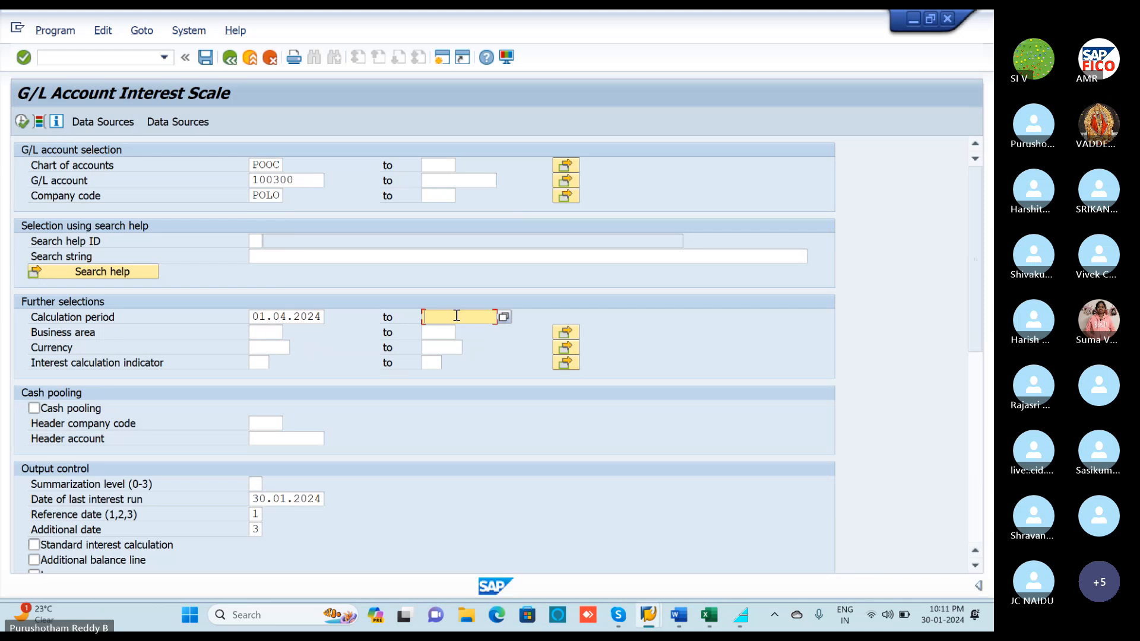
type("30")
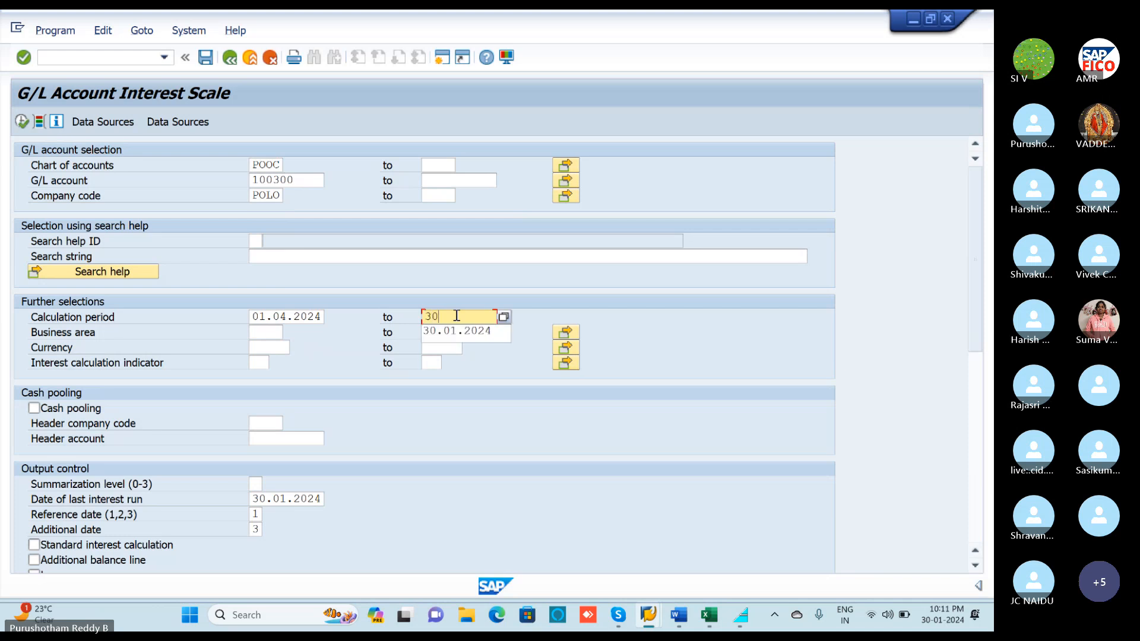
type(".01.2024")
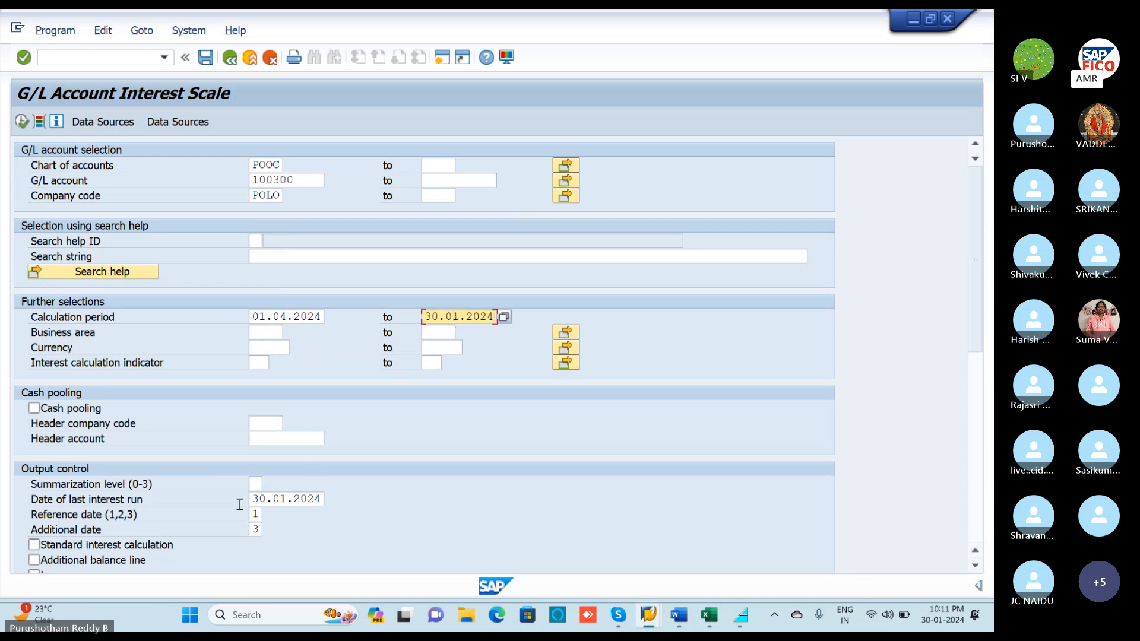
left_click(20, 121)
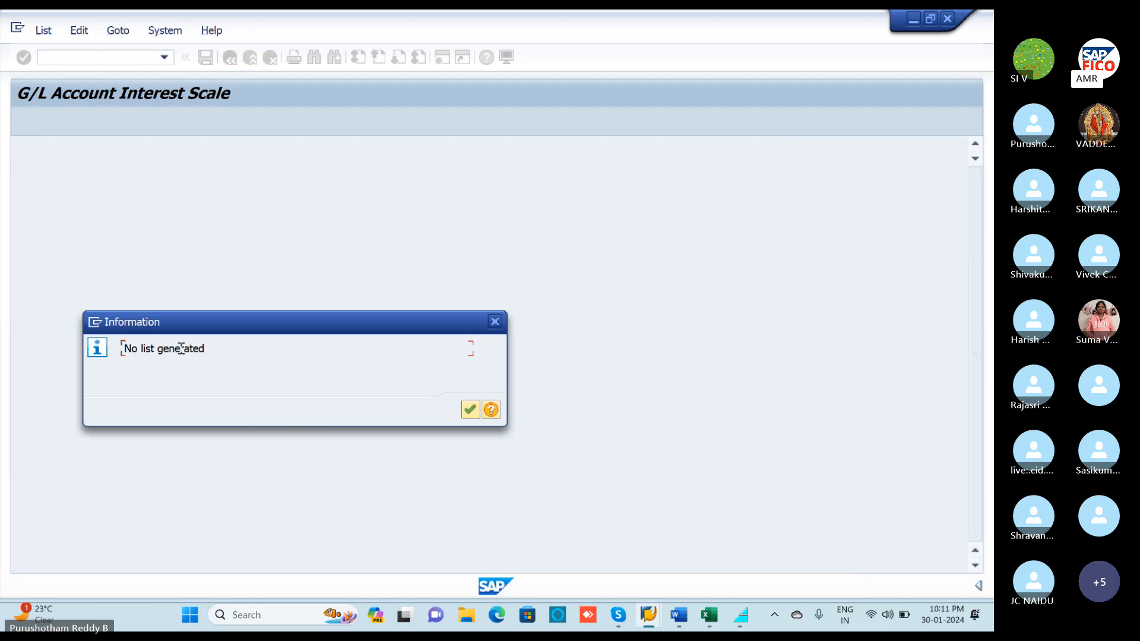
Confirm the 'No list generated' message and Alt+Tab to the Excel T-codes workbook.
left_click(470, 410)
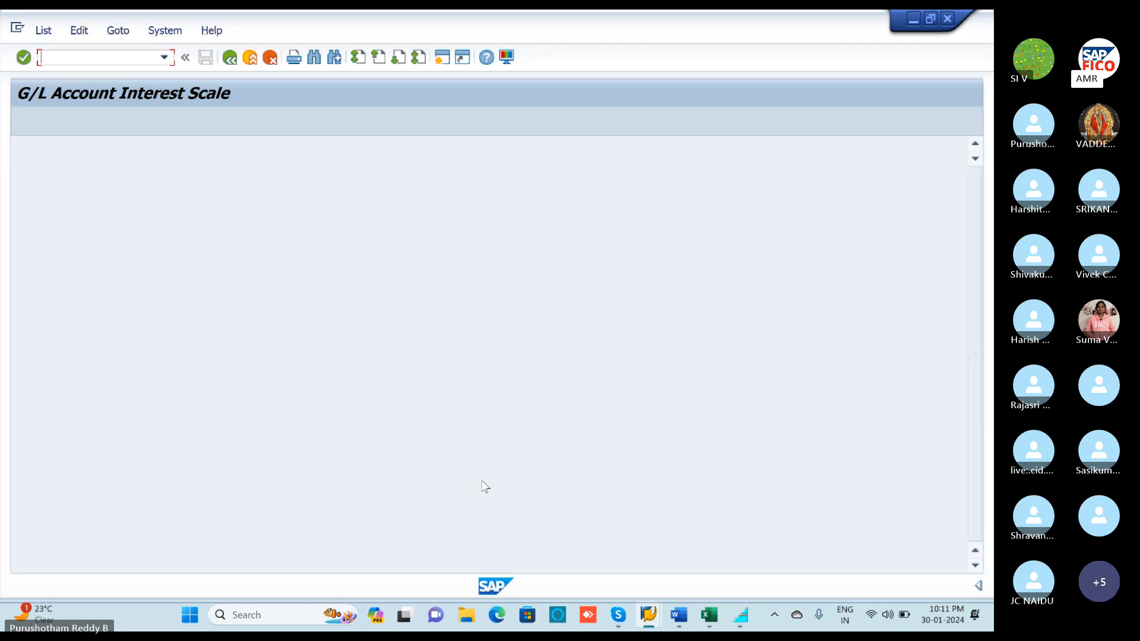
key("alt+Tab")
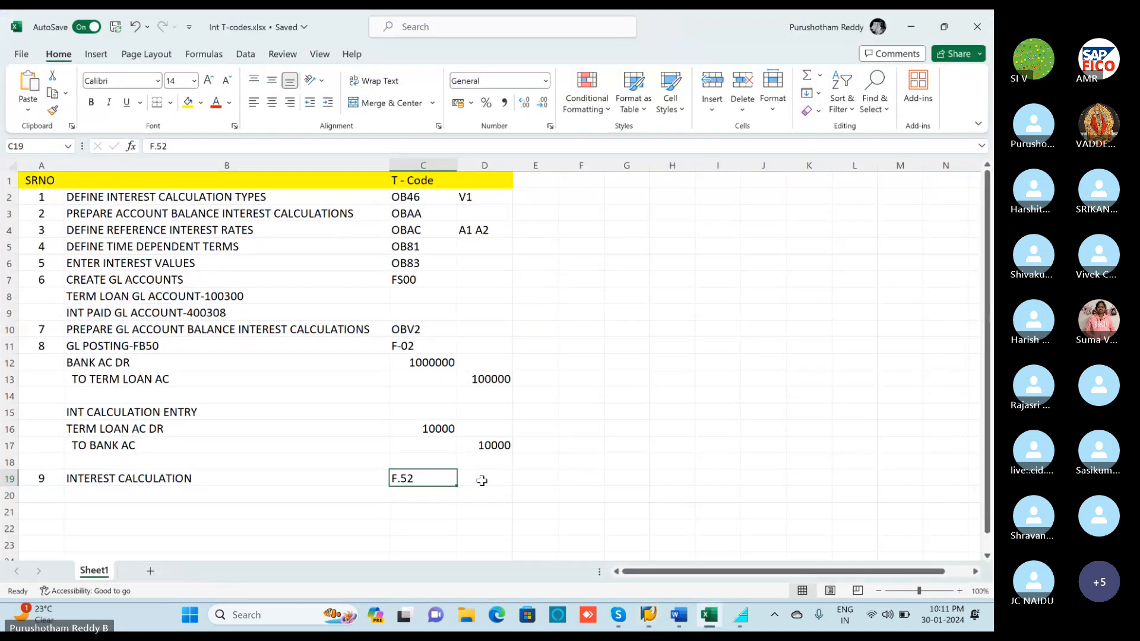
Alt+Tab through the open windows toward the SAP Reference Interest Rate Values window.
key("alt+Tab")
key("alt+Tab")
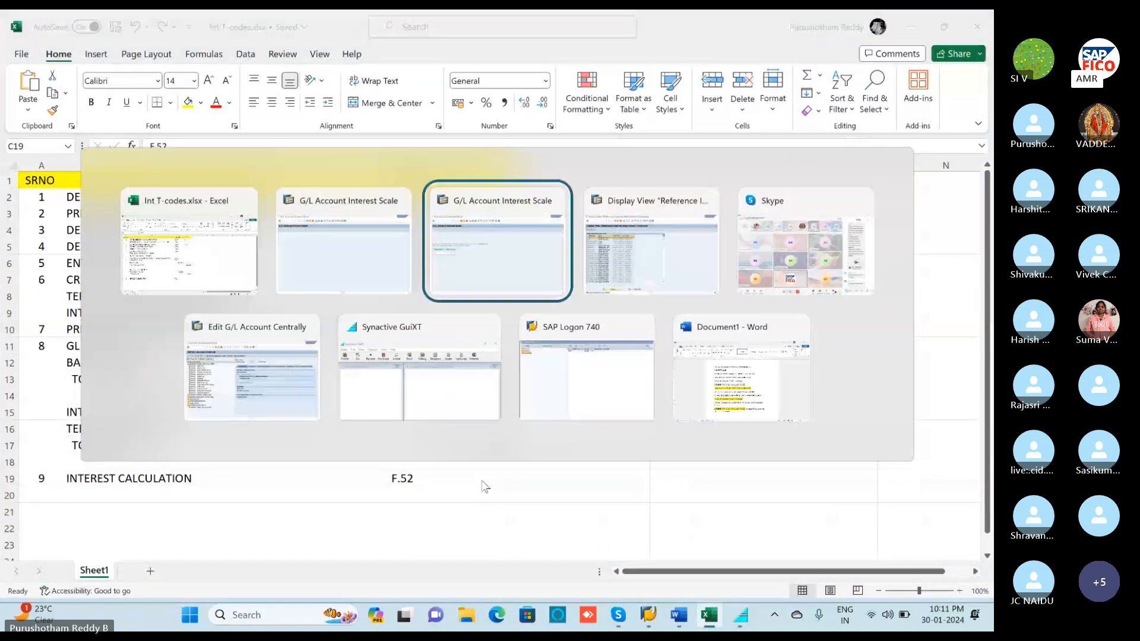
key("alt+Tab")
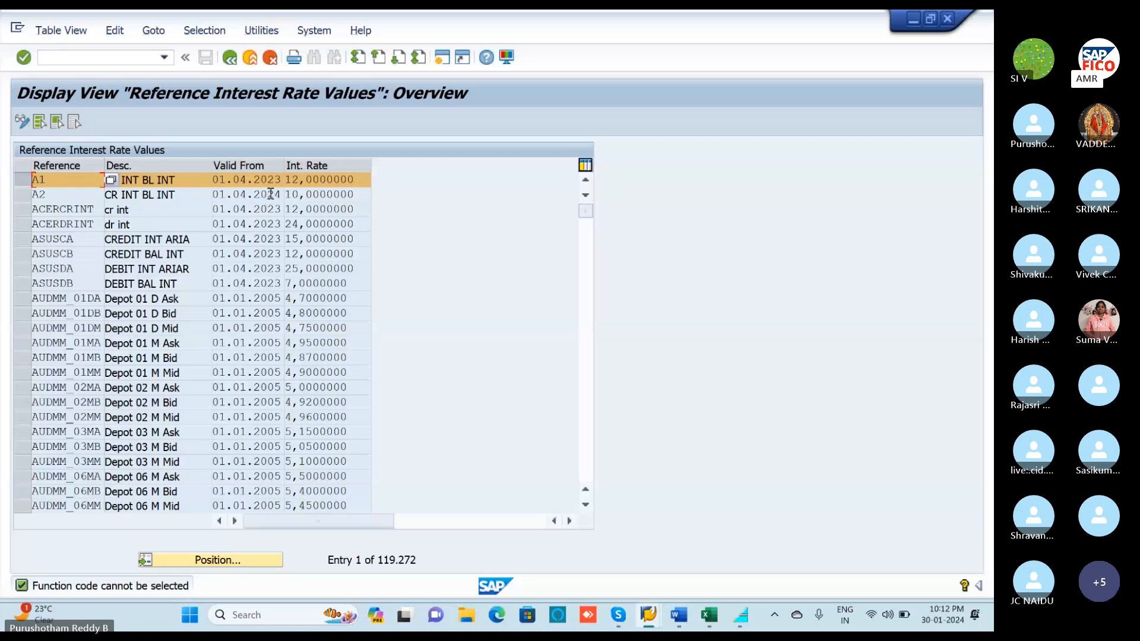
Reselect the A1 rate row and back out to SAP Easy Access.
left_click(27, 179)
left_click(24, 182)
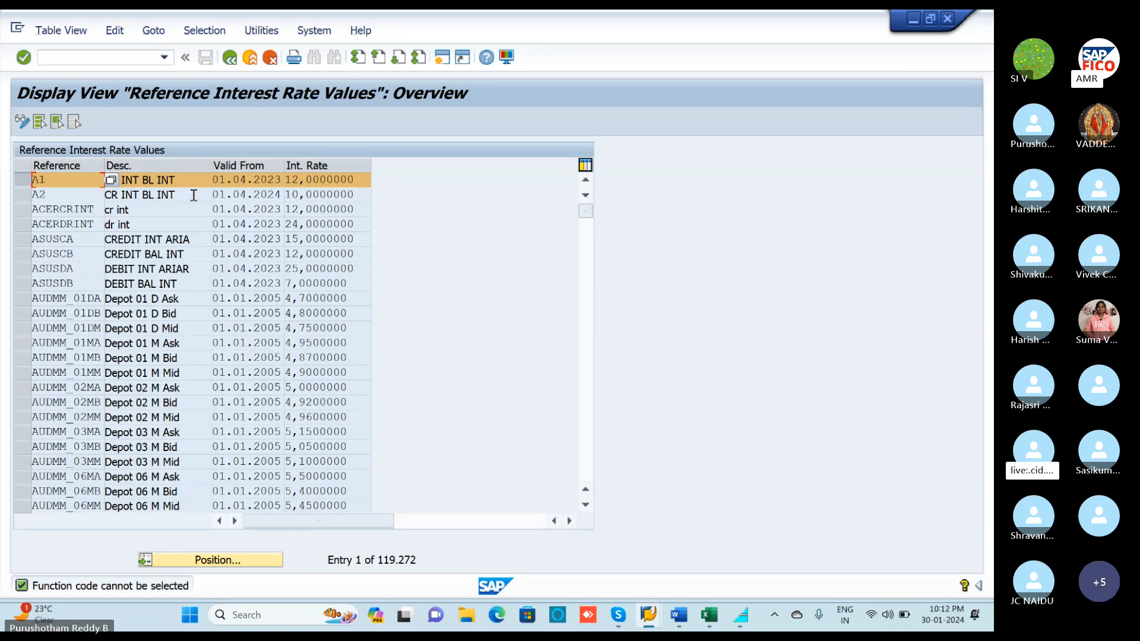
left_click(232, 59)
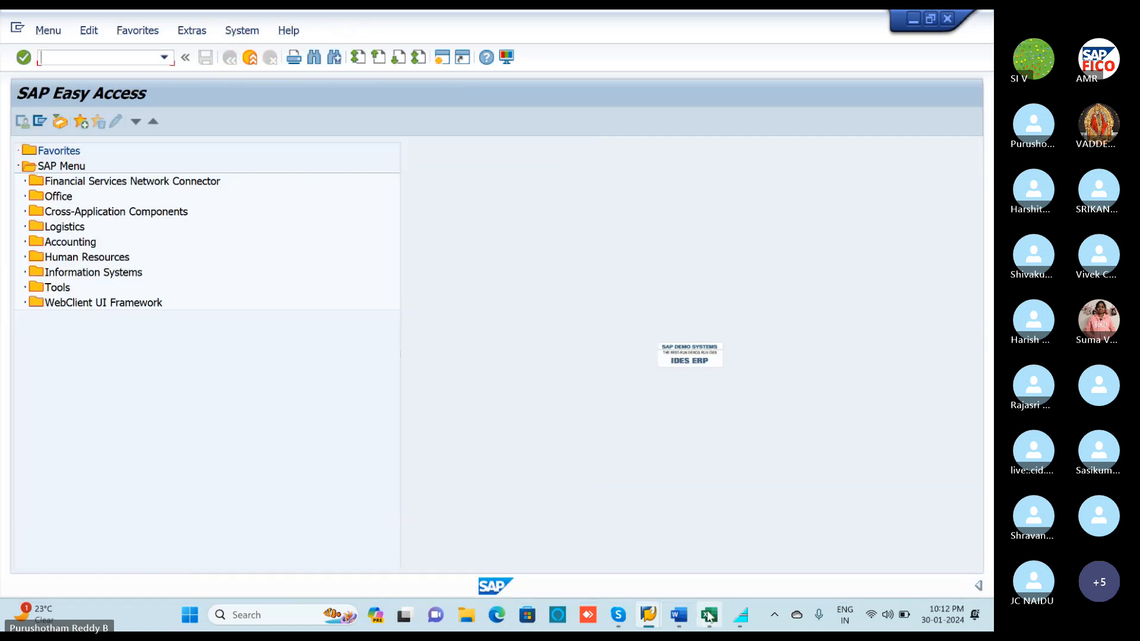
Check OB83 in the T-codes workbook and run OB83 to reopen the Reference Interest Rate Values.
left_click(709, 616)
left_click(395, 263)
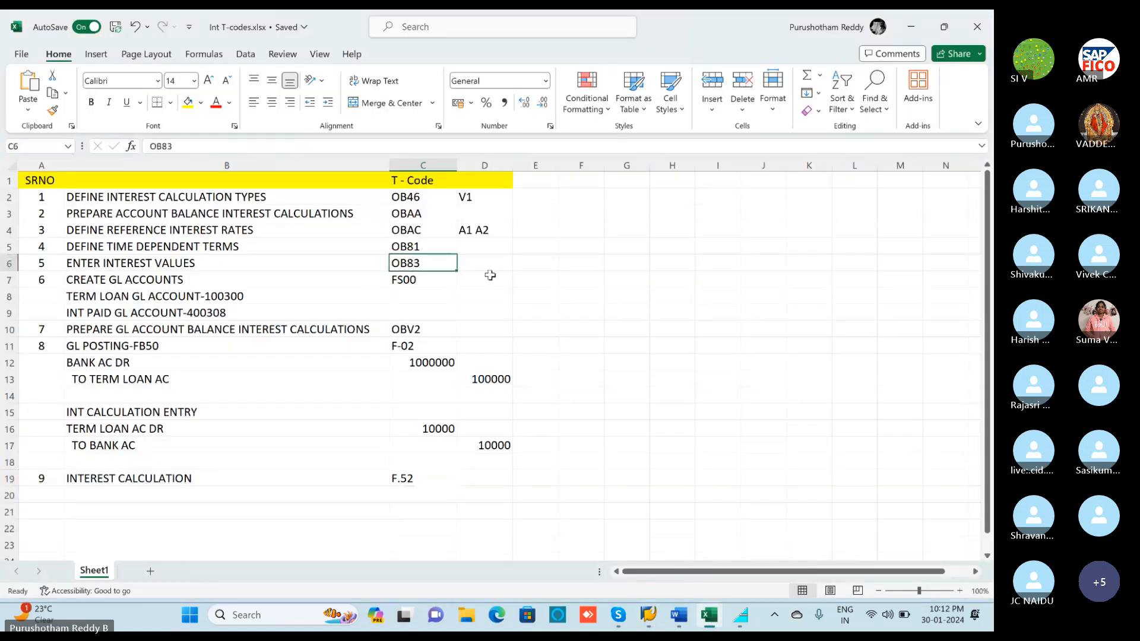
left_click(911, 27)
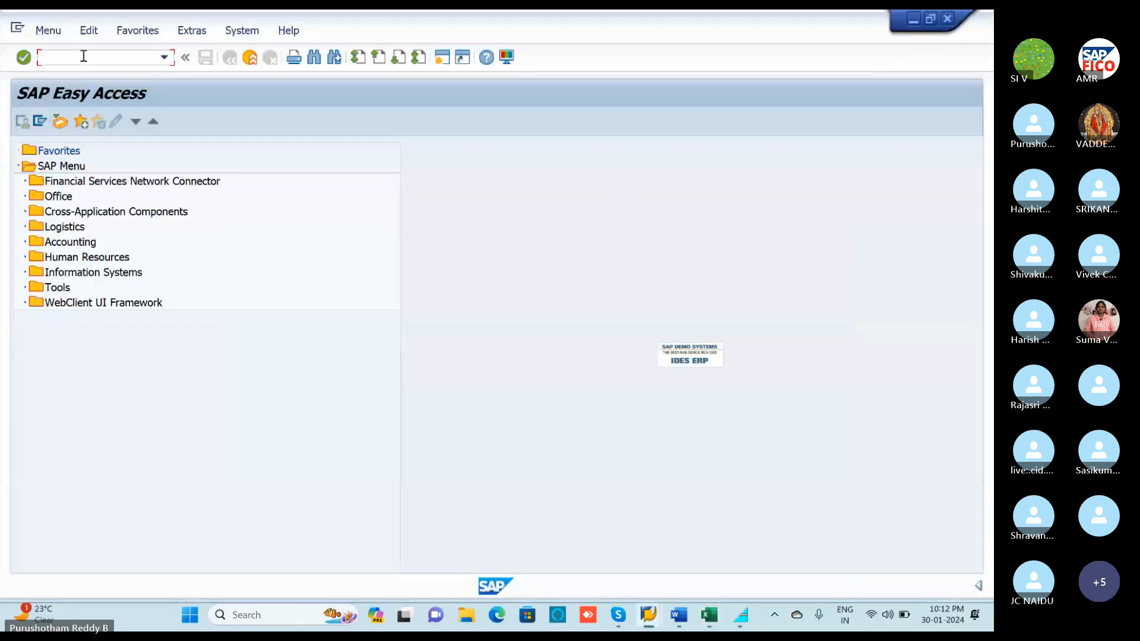
type("OB83")
key("Return")
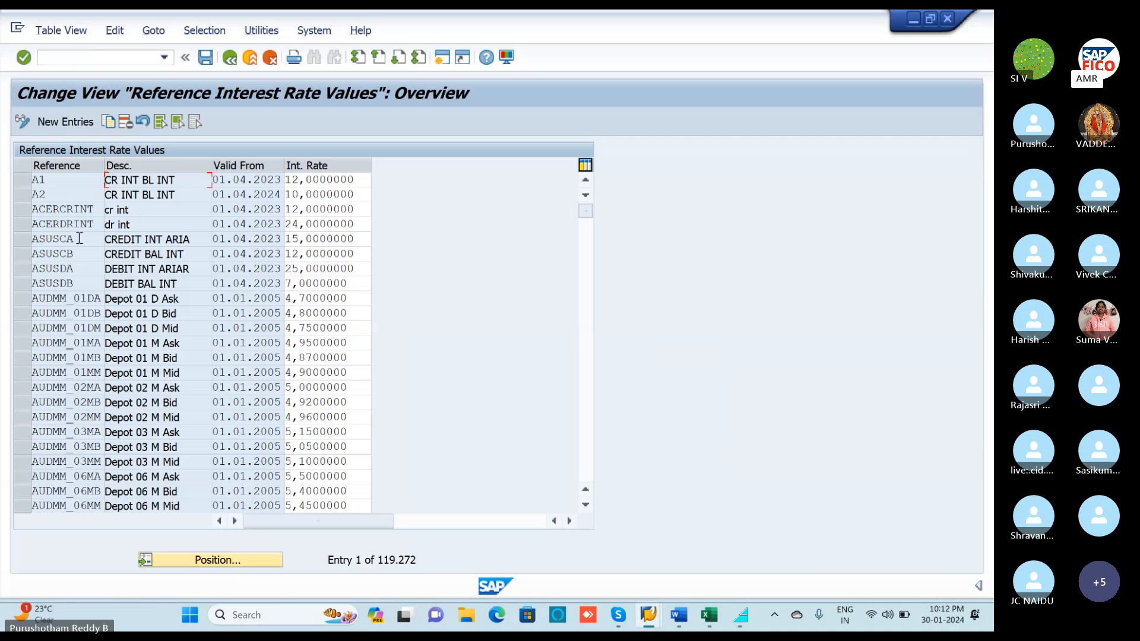
Delete the A1 reference rate row, save it under the customizing request, and start a blank New Entries list.
left_click(17, 179)
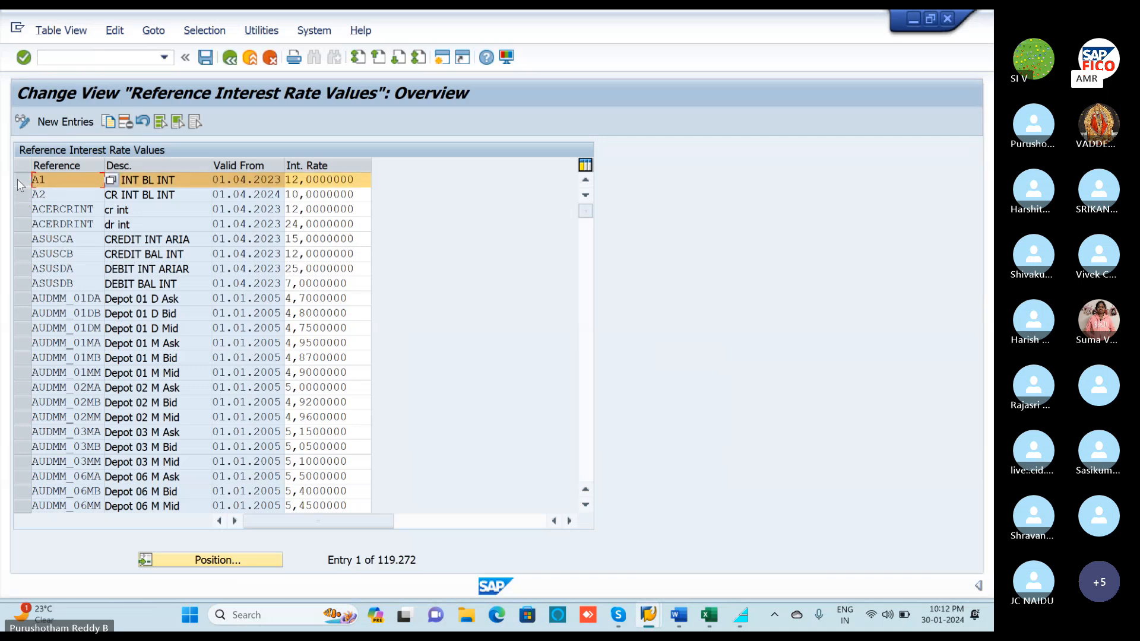
left_click(126, 122)
left_click(126, 123)
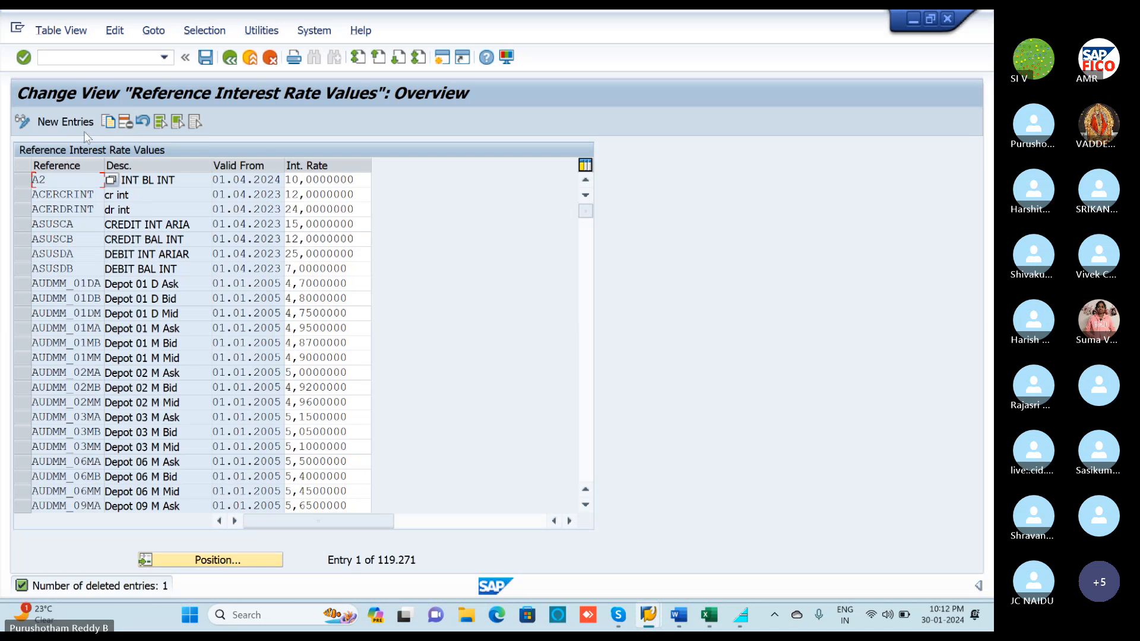
left_click(206, 59)
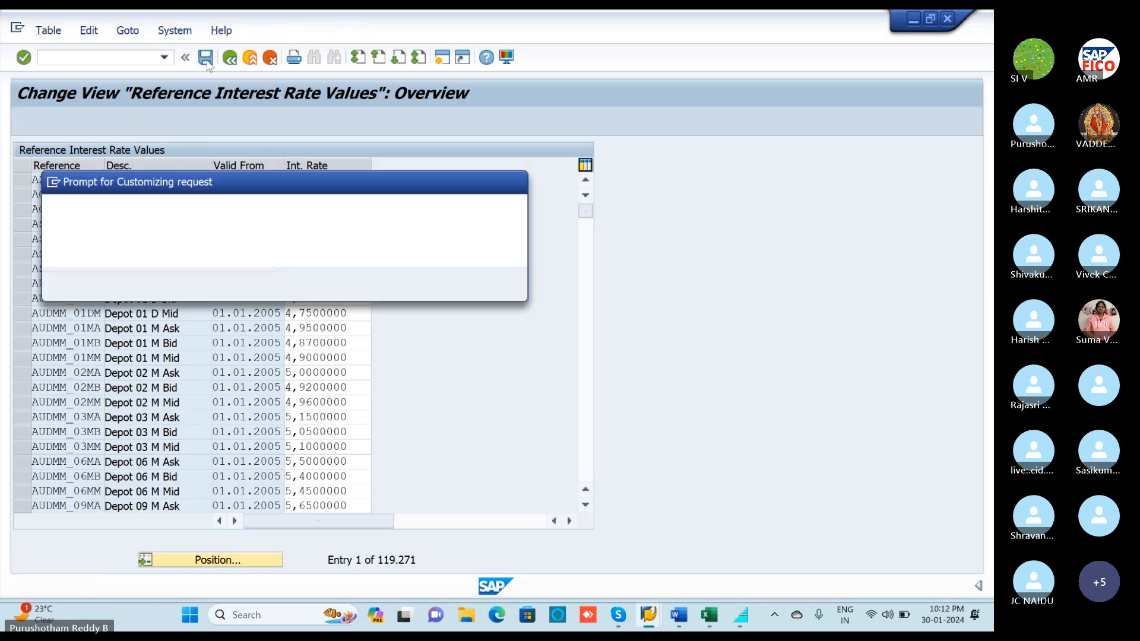
left_click(307, 285)
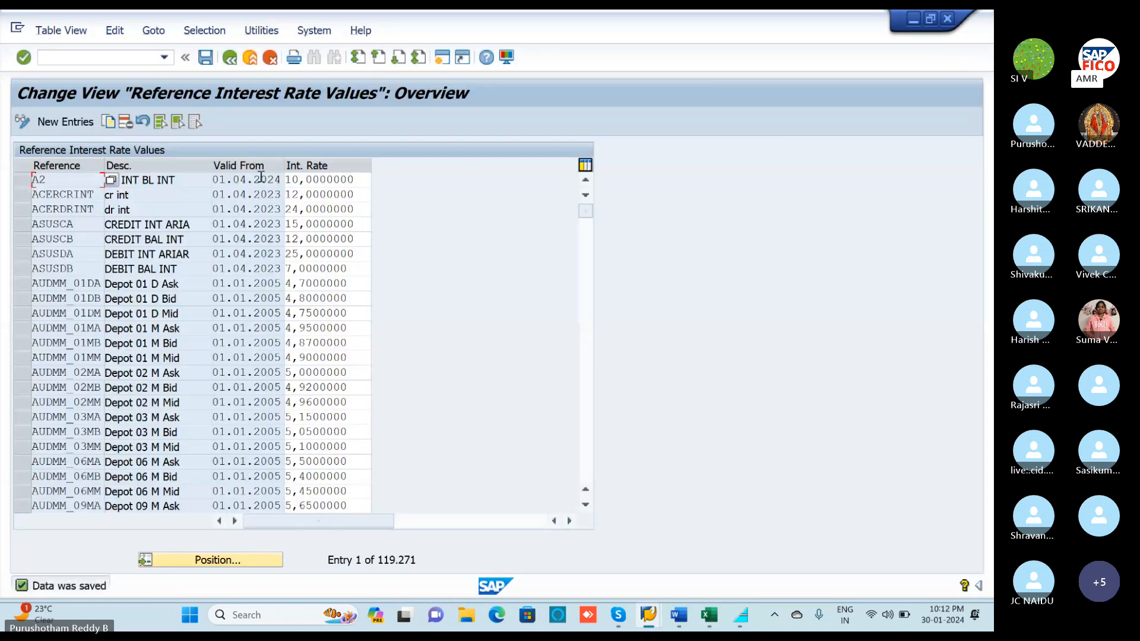
left_click(62, 126)
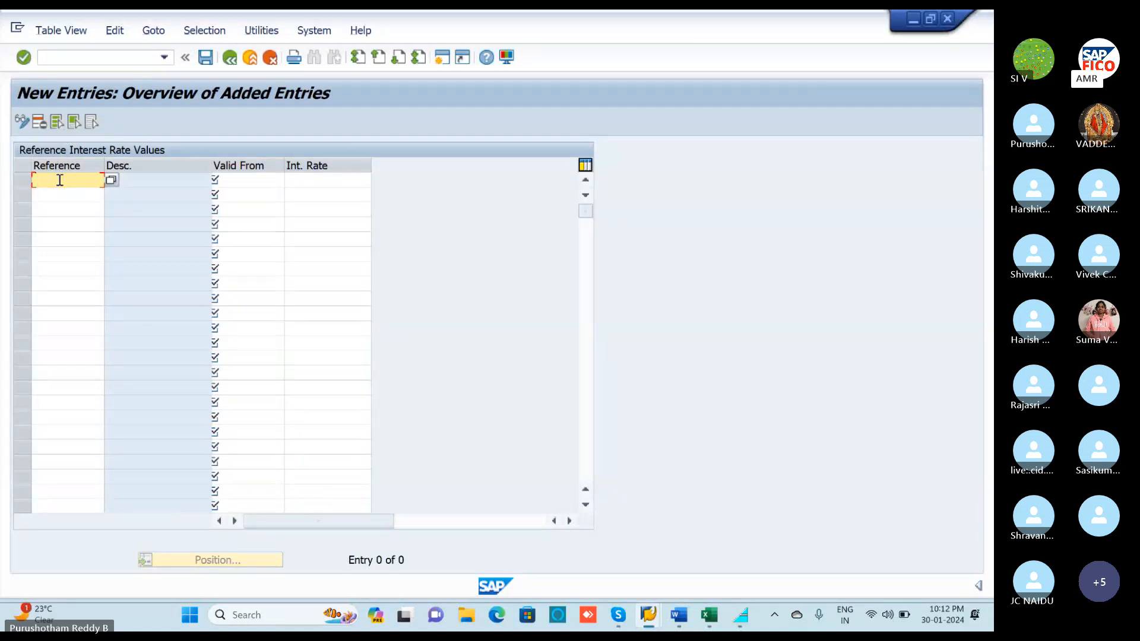
Enter reference A1 in the new rate row, then bring up the Skype call and unmute the microphone.
type("A1")
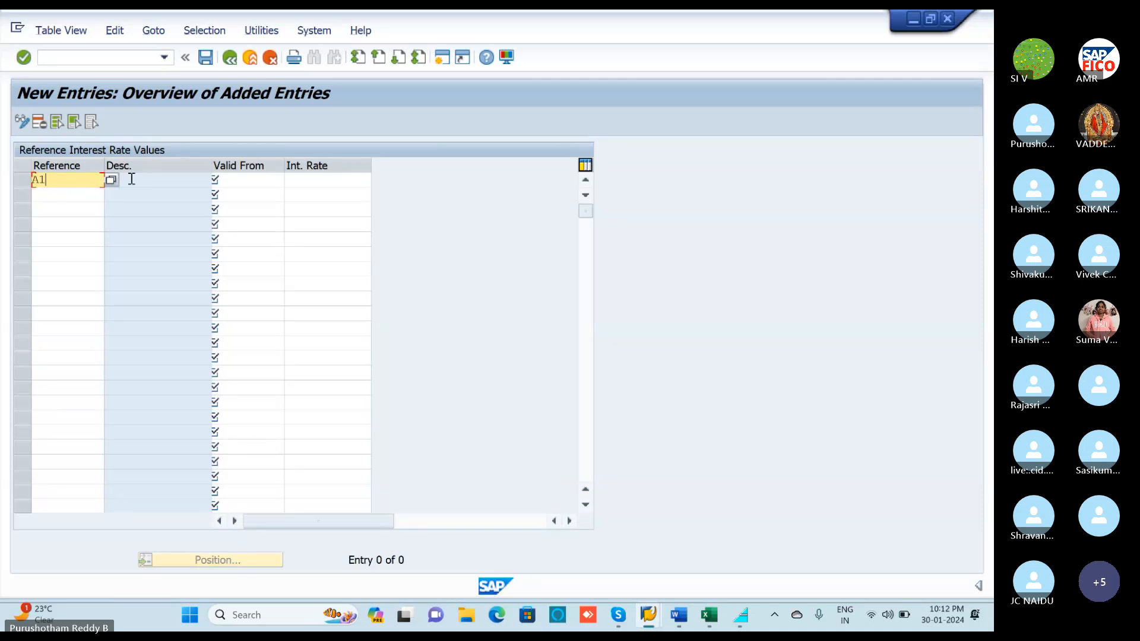
left_click(232, 181)
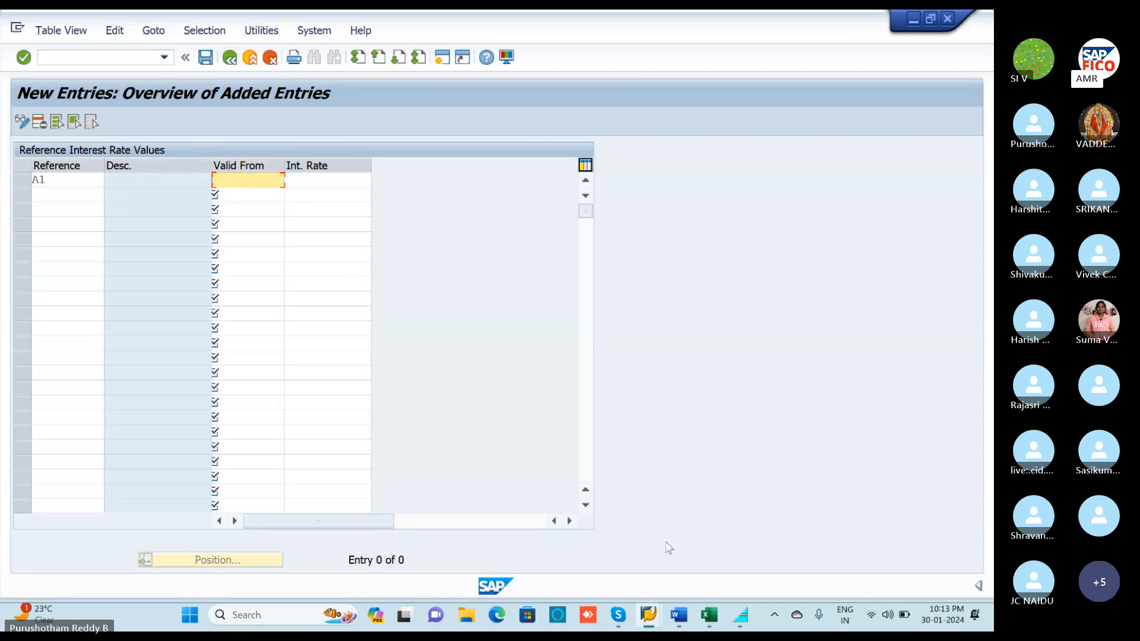
mouse_move(647, 616)
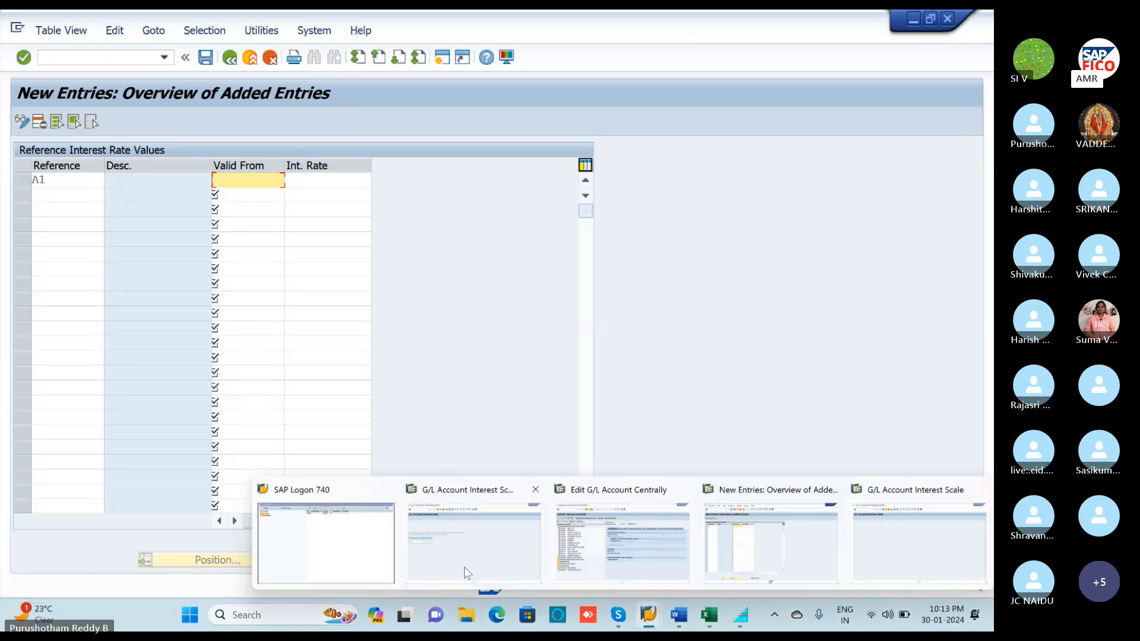
mouse_move(459, 571)
left_click(618, 615)
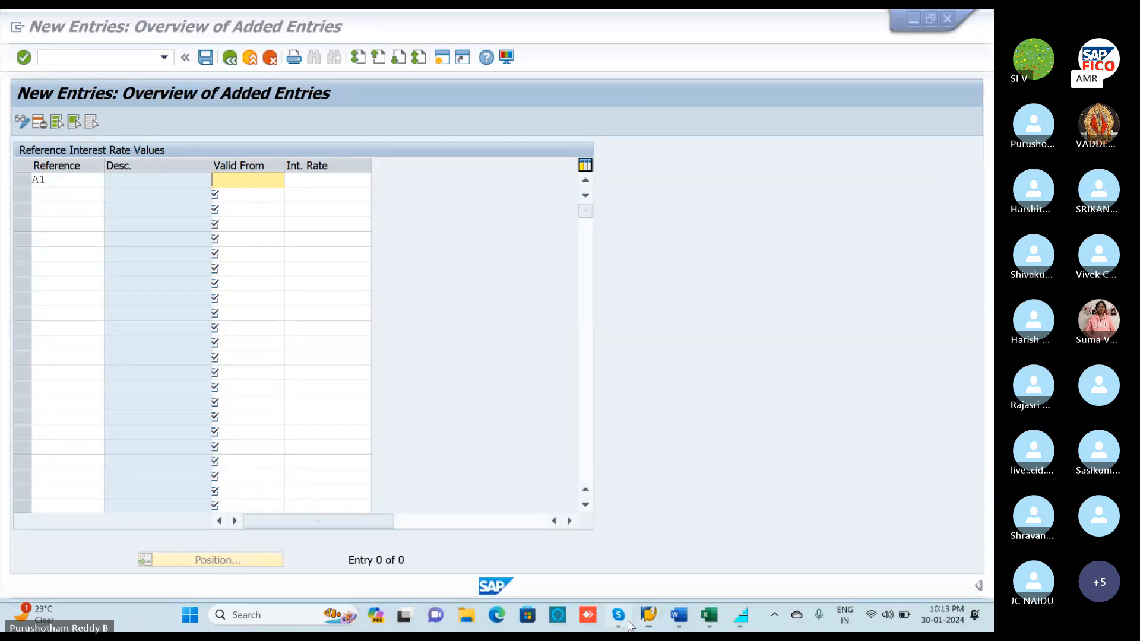
left_click(338, 569)
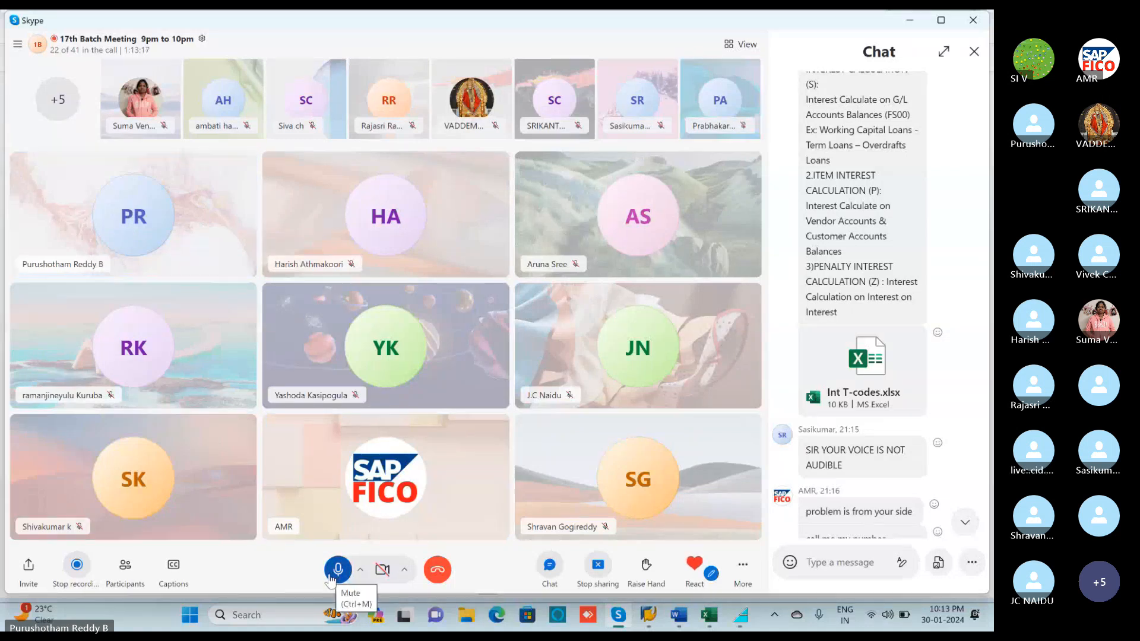
Mute the Skype microphone again and go back to the SAP New Entries table for A1.
left_click(336, 571)
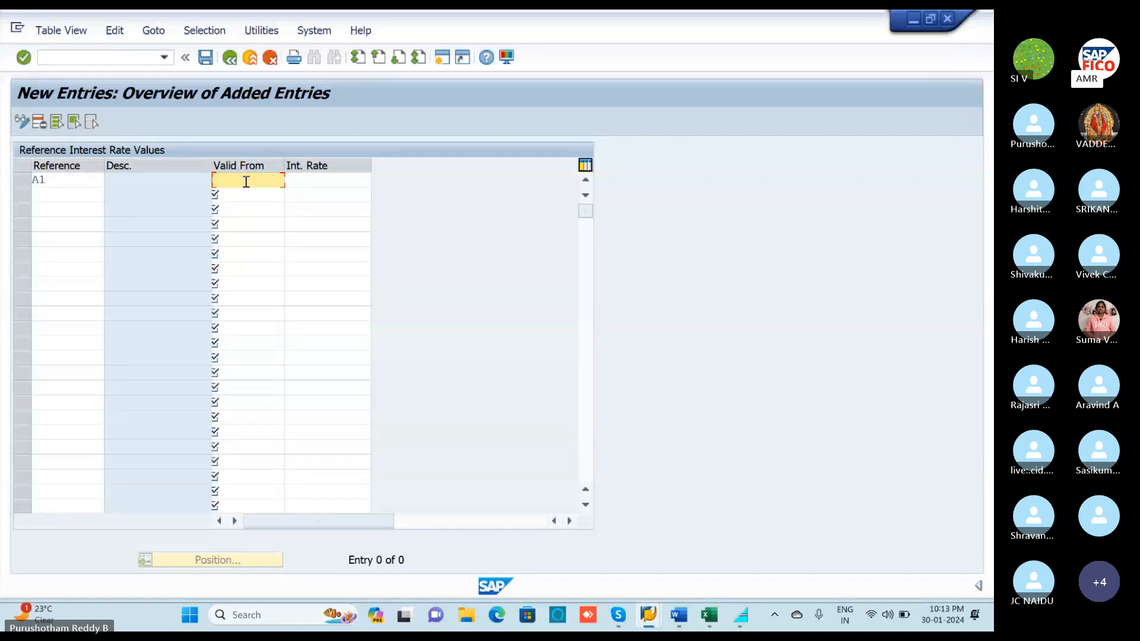
Enter 04.01.2024 as the Valid From date for the A1 rate row.
type("30.")
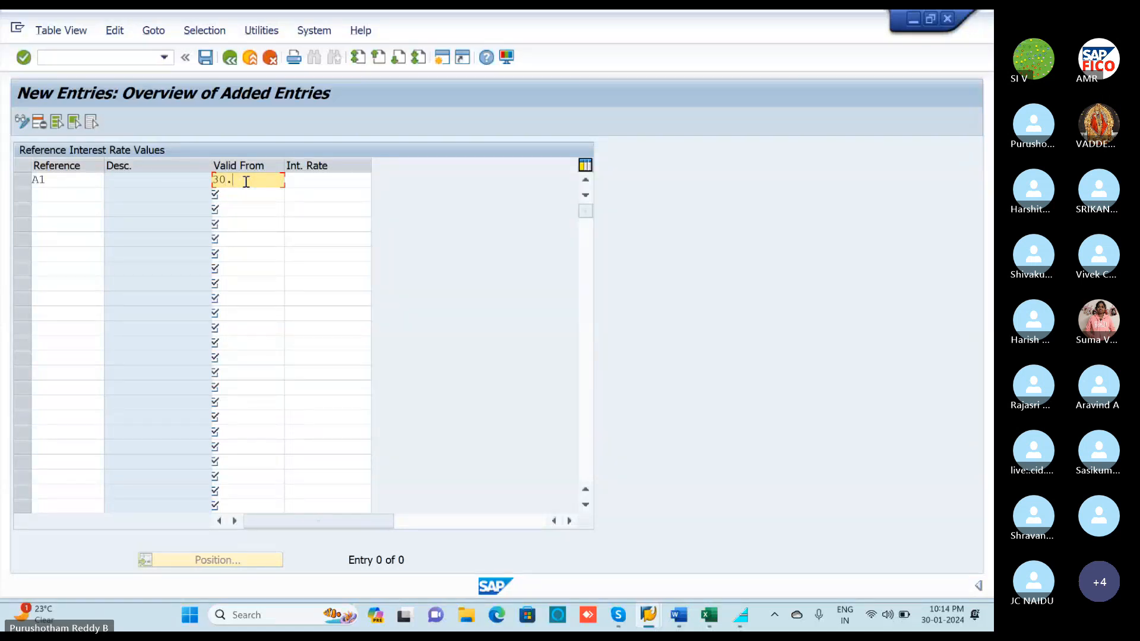
type("01.2024")
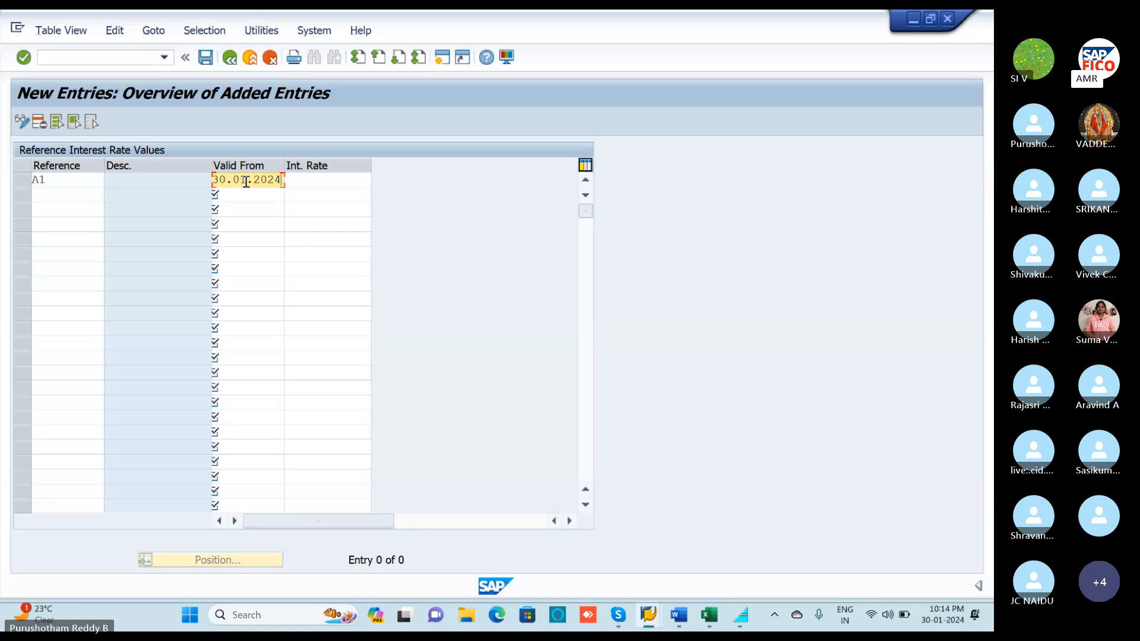
key("BackSpace")
type("4")
left_click(314, 180)
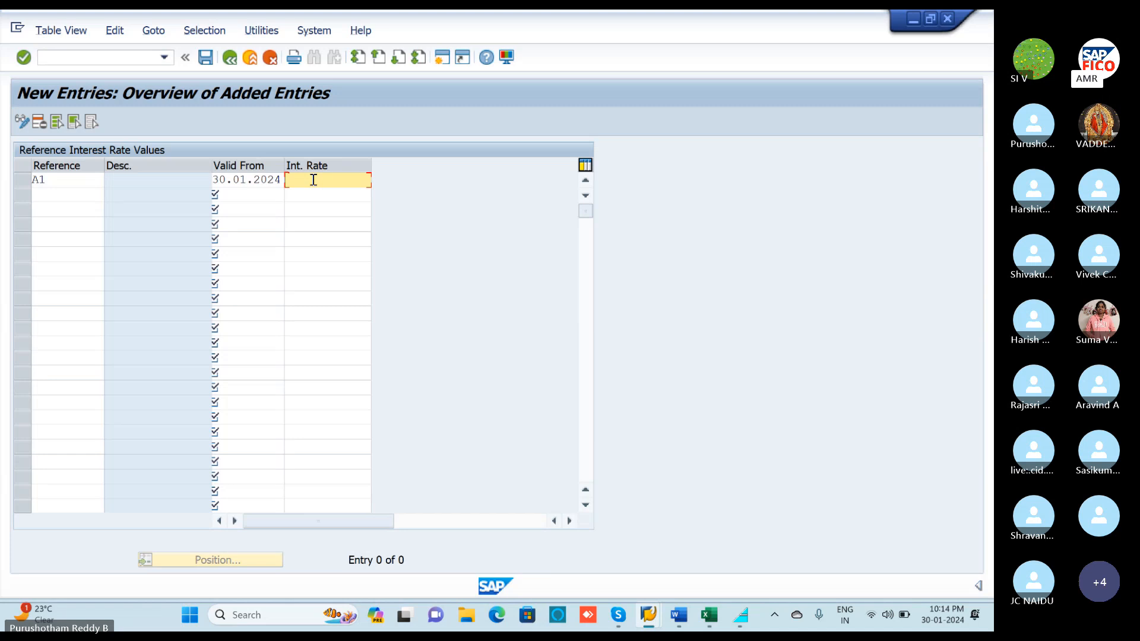
left_click(226, 179)
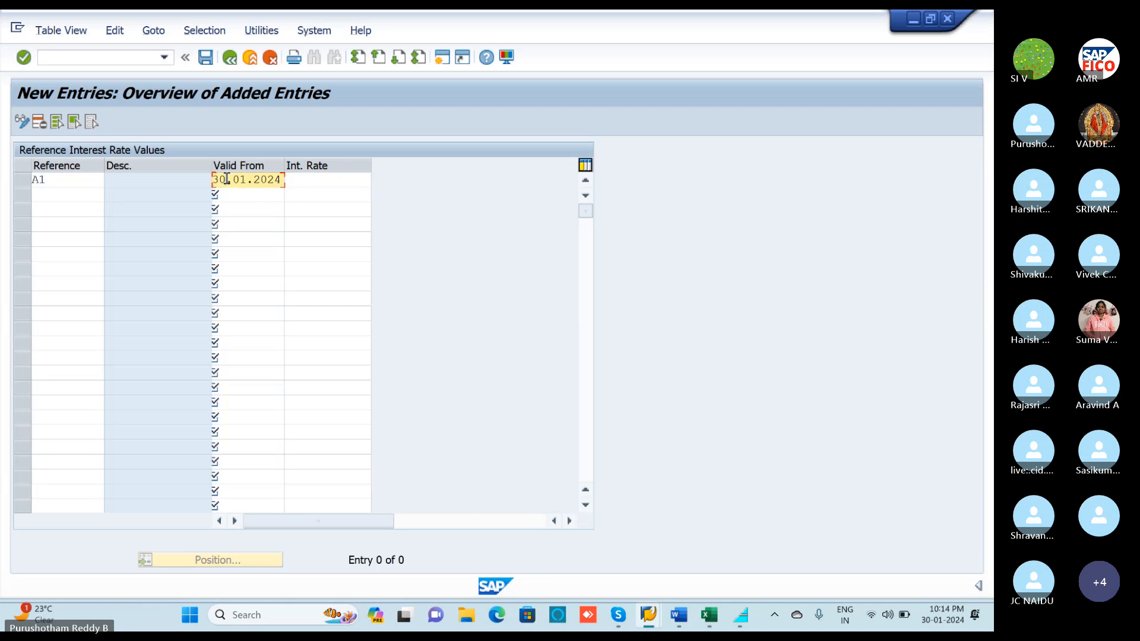
key("BackSpace")
key("BackSpace")
type("04")
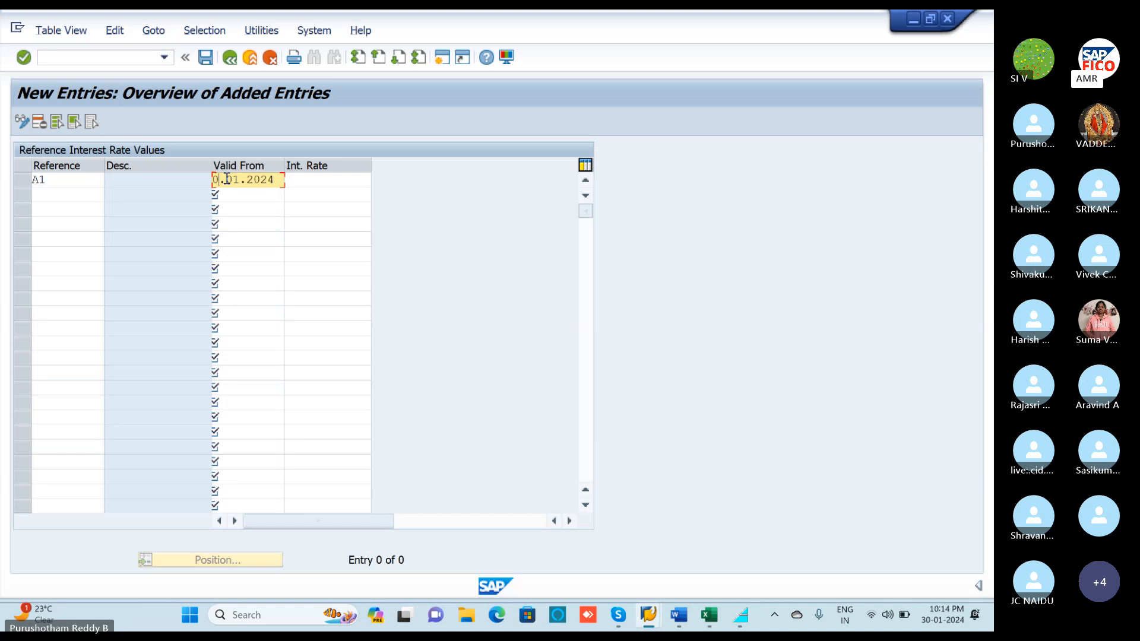
Set the A1 interest rate to 12% and save the new entry.
left_click(303, 176)
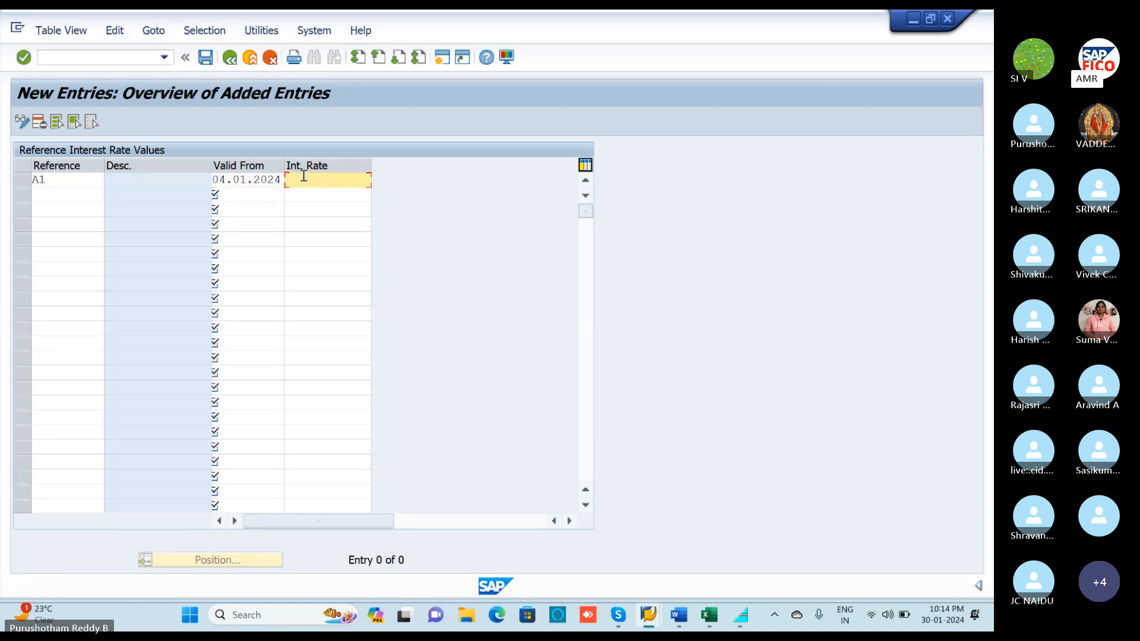
type("1")
key("BackSpace")
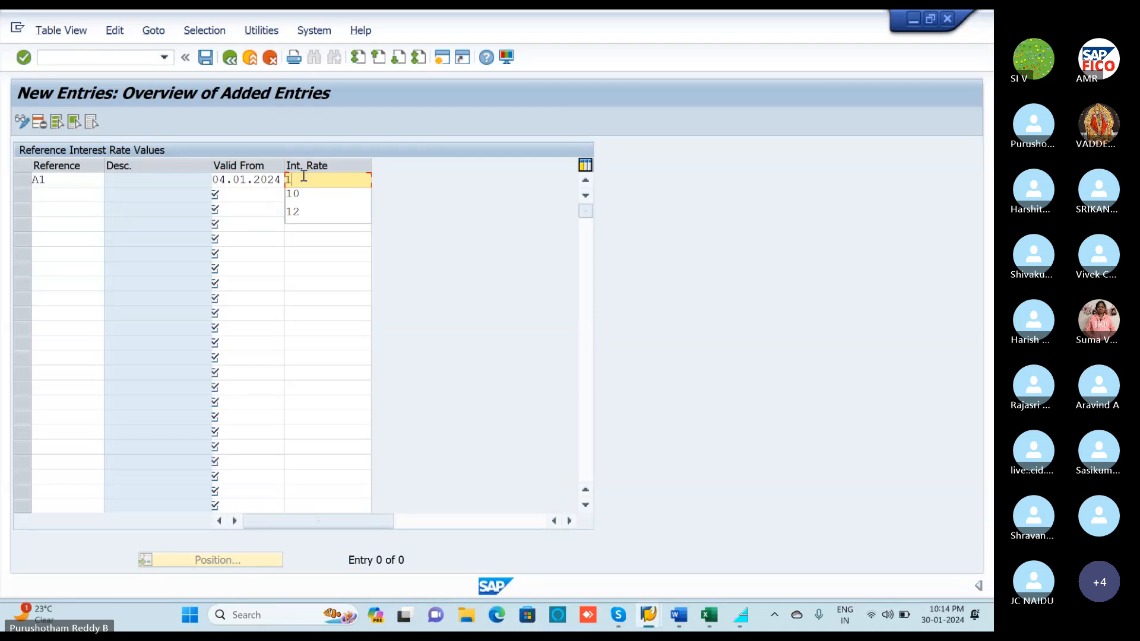
type("2")
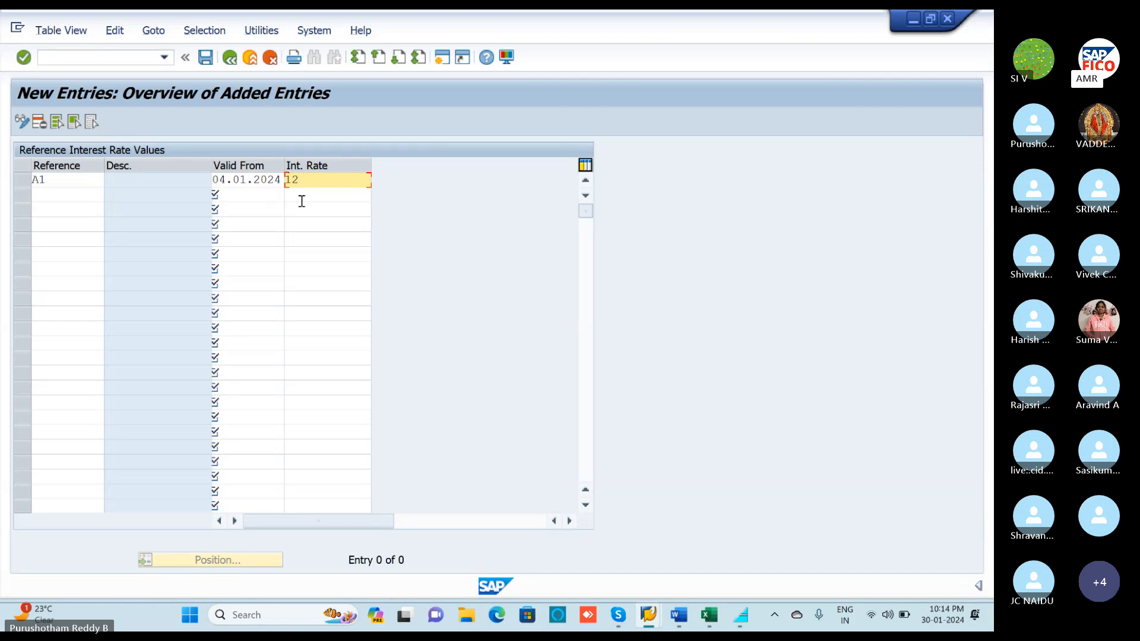
key("Return")
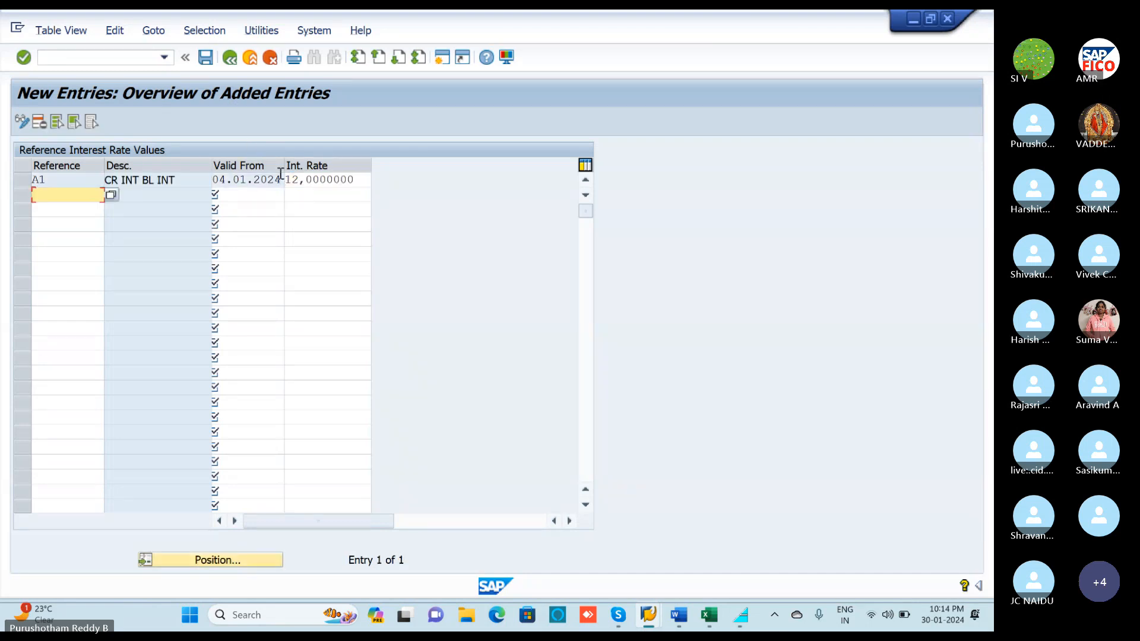
left_click(205, 57)
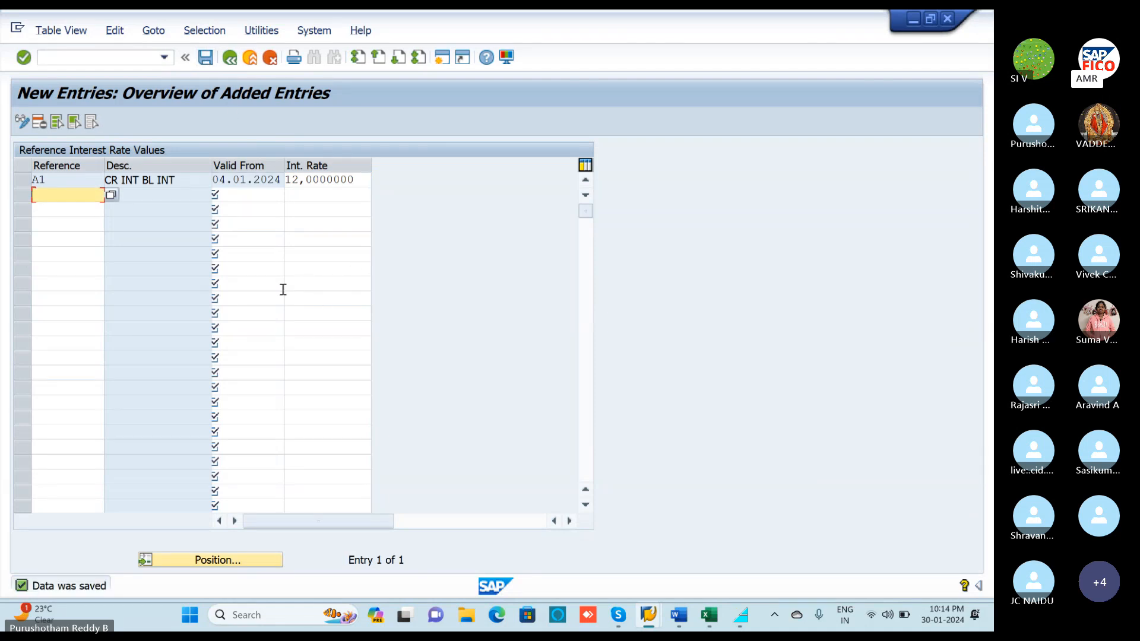
key("alt+Tab")
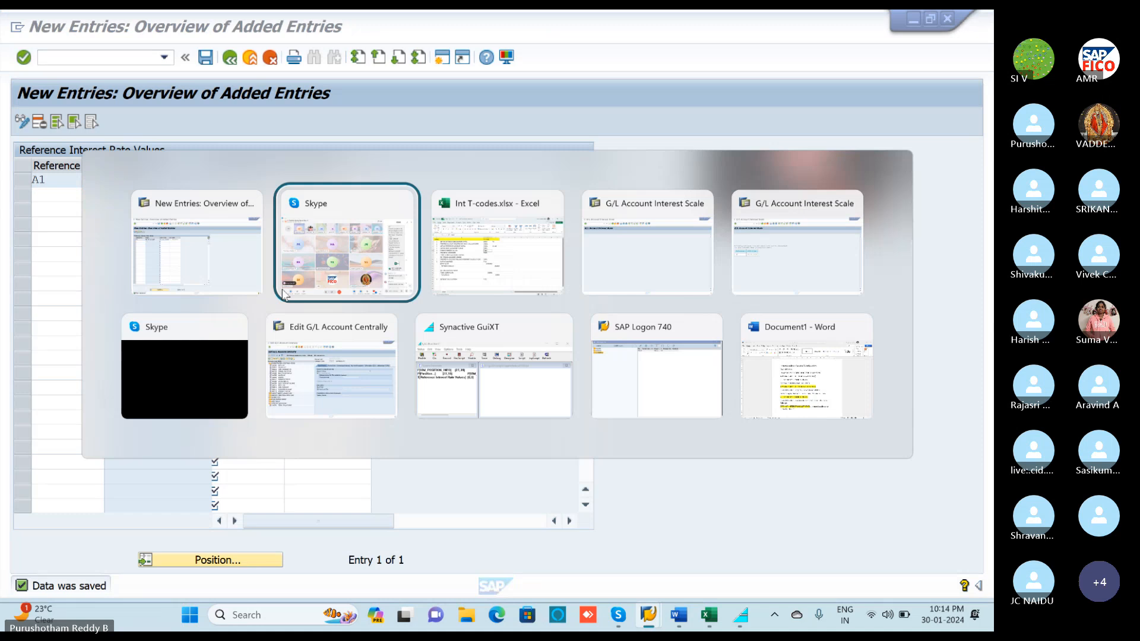
Rerun the F.52 interest scale for G/L account 100300 from its selection screen.
key("alt+Tab")
key("alt+Tab")
key("alt+Tab")
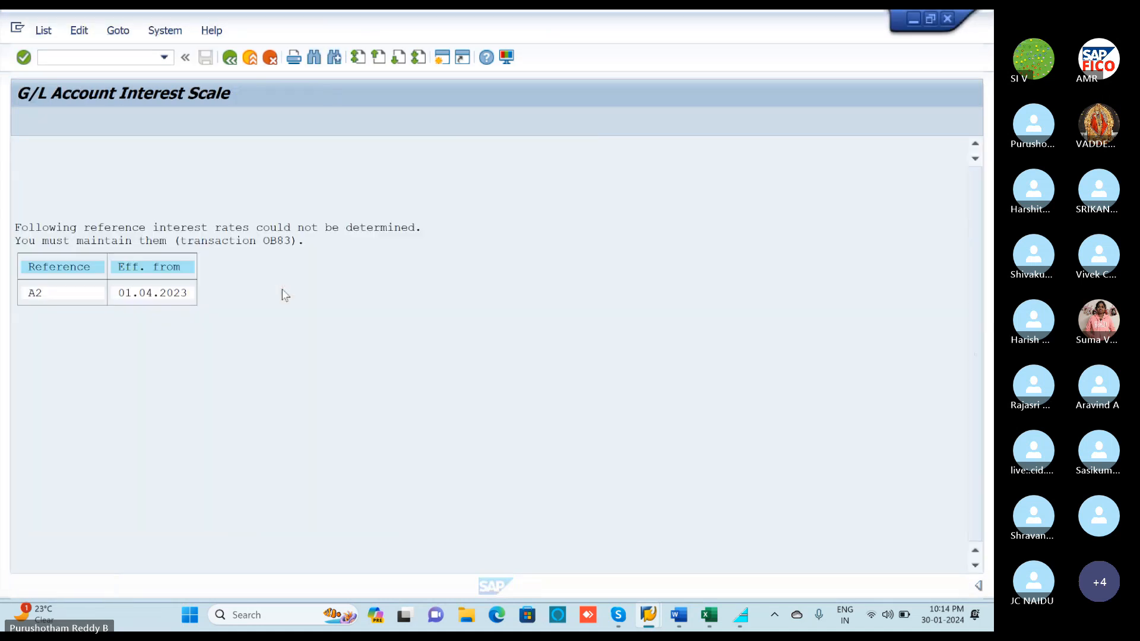
left_click(230, 59)
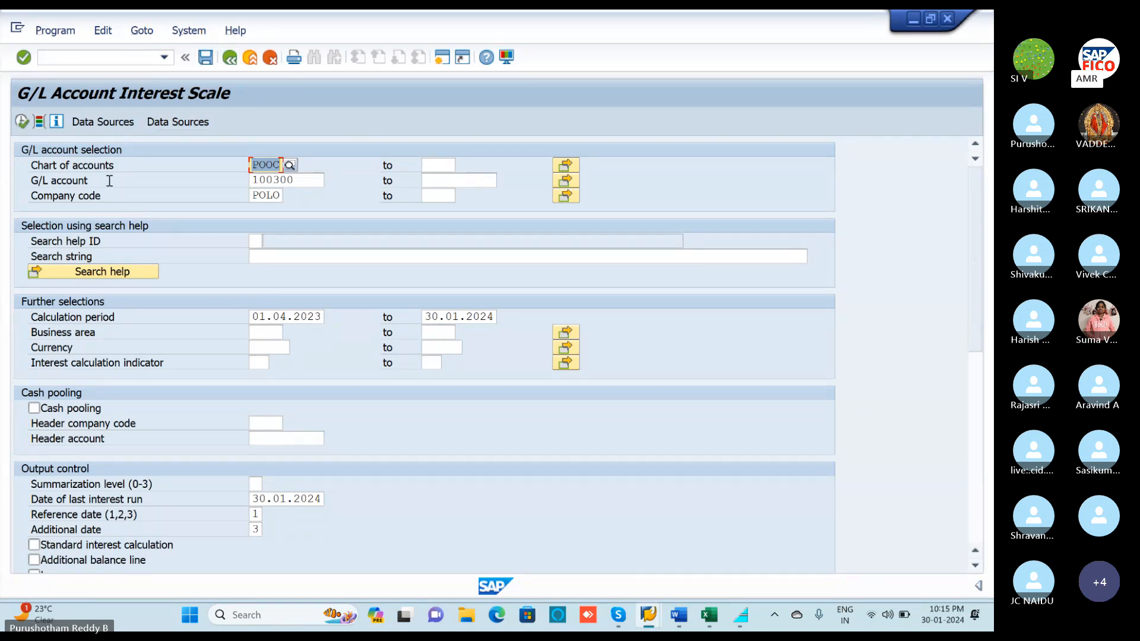
left_click(304, 181)
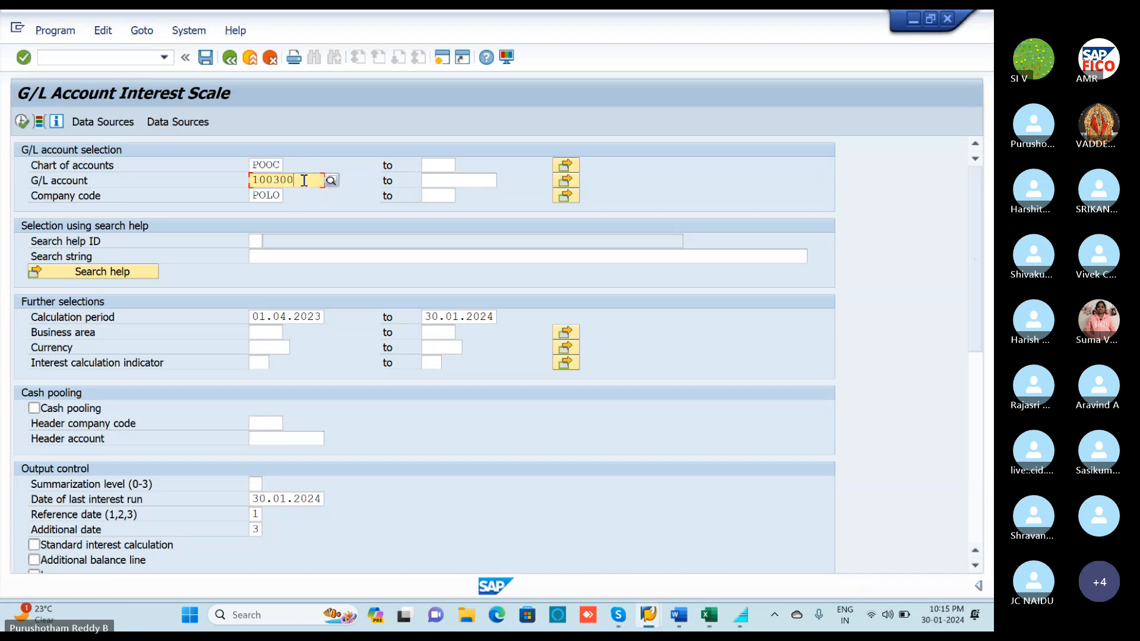
left_click(88, 54)
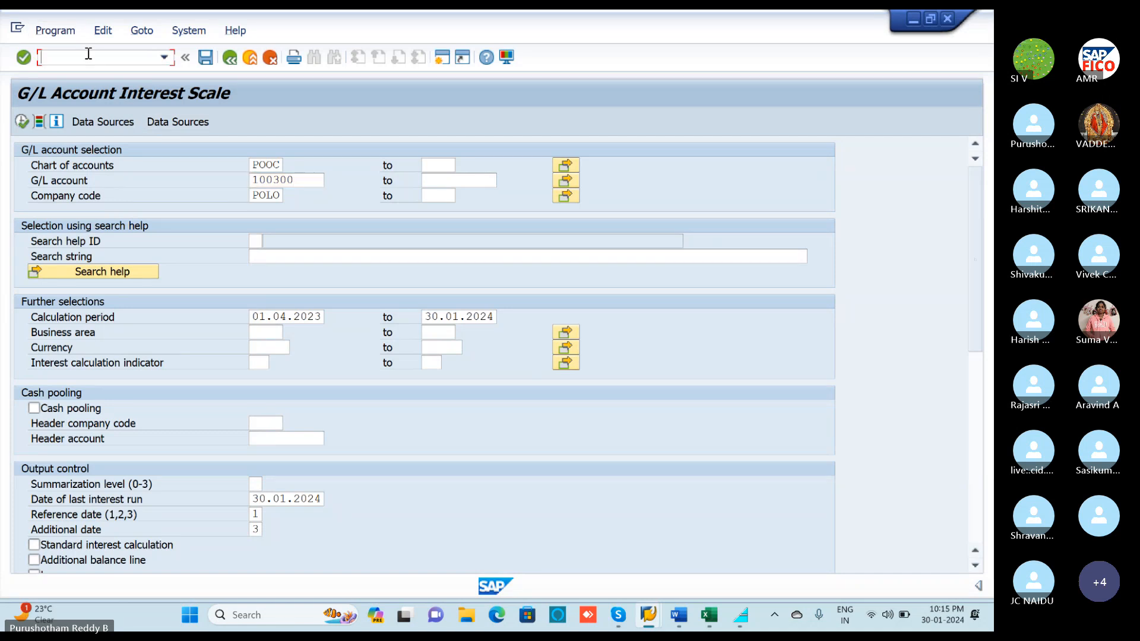
left_click(25, 121)
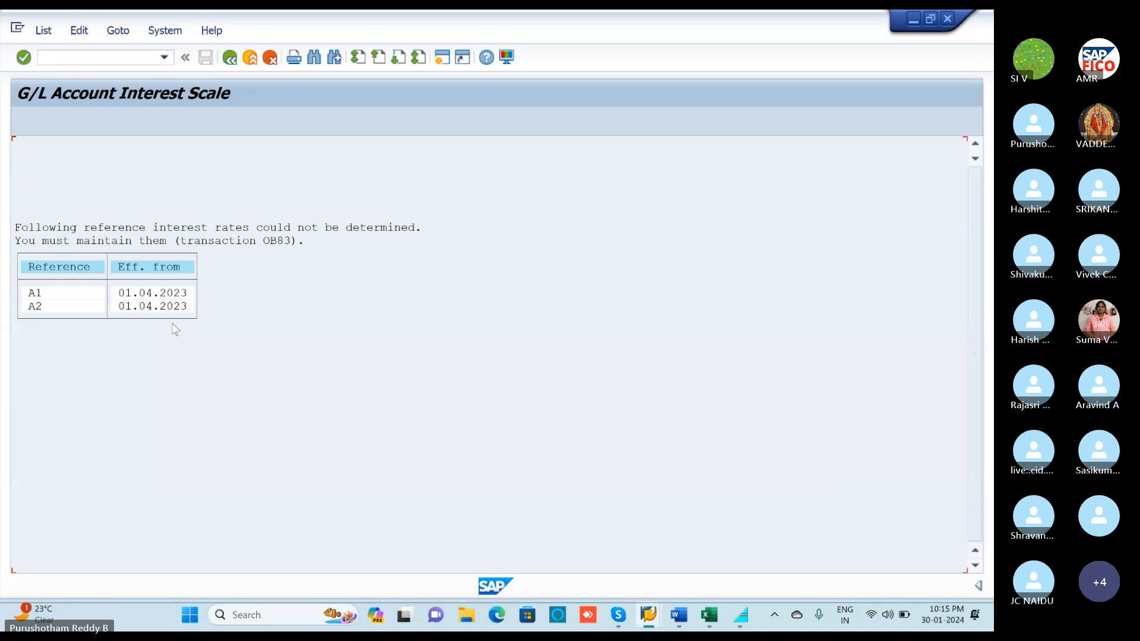
Unmute the Skype microphone and minimize the call window.
mouse_move(625, 622)
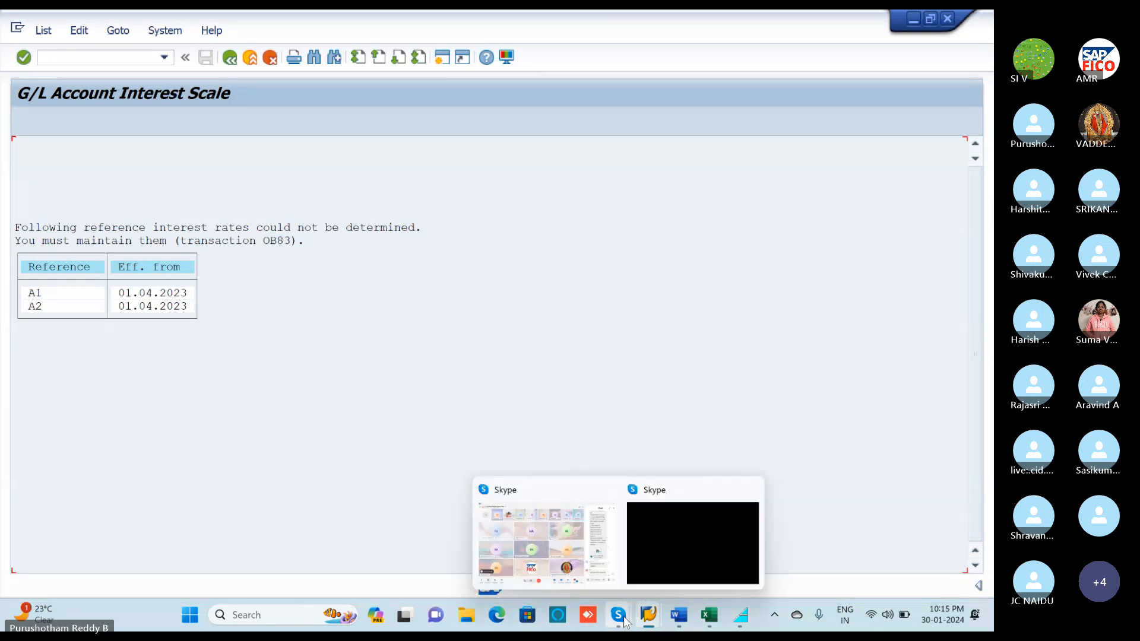
left_click(552, 576)
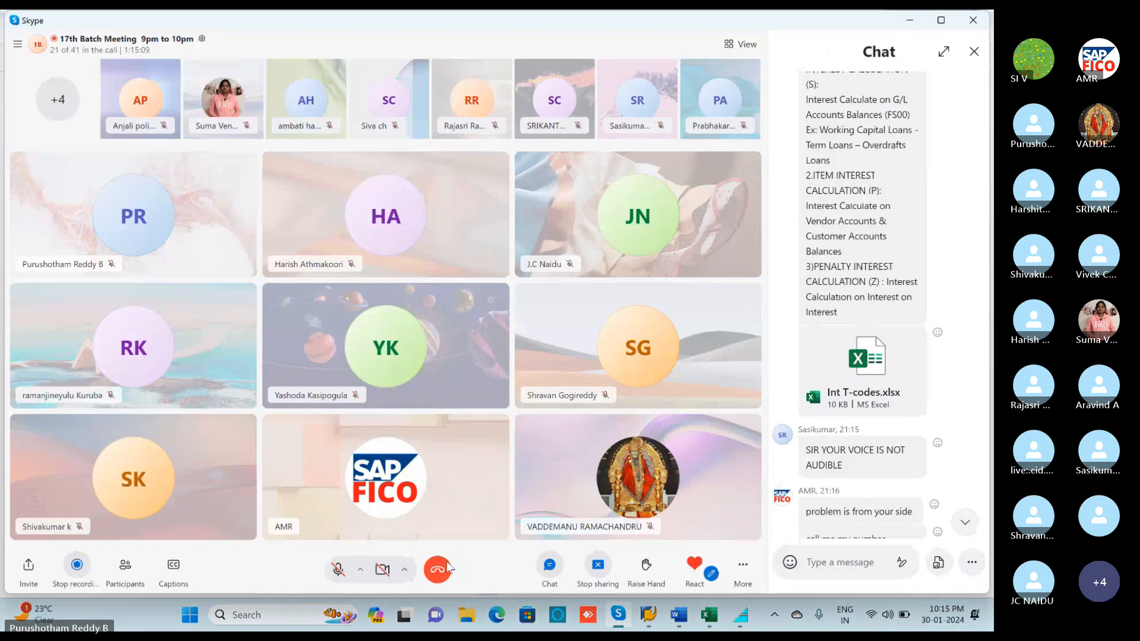
left_click(338, 570)
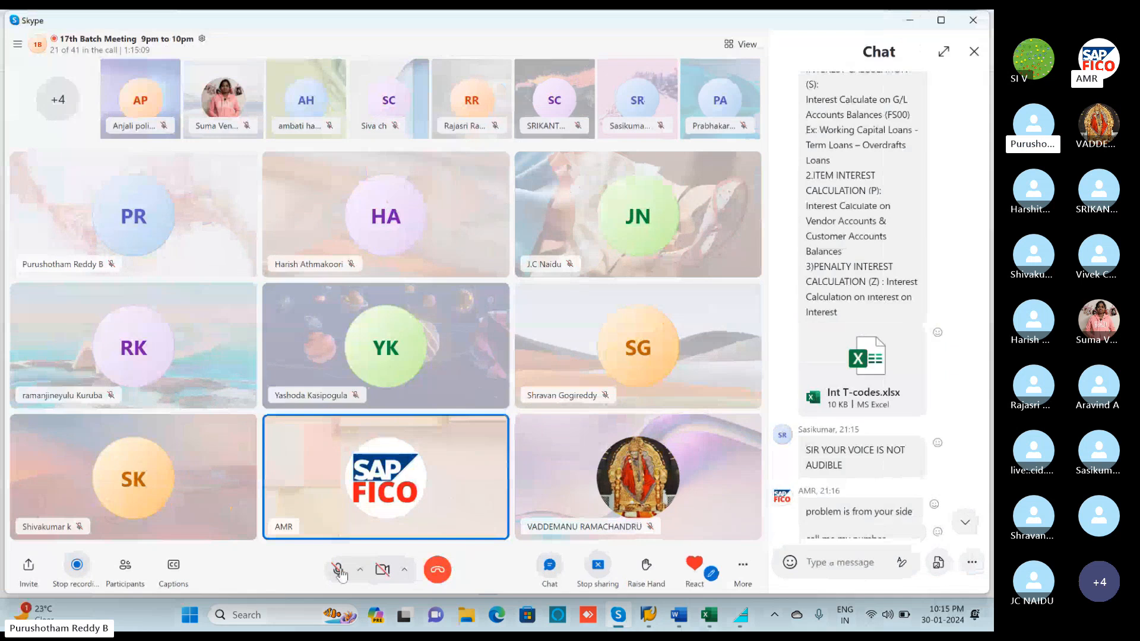
left_click(911, 21)
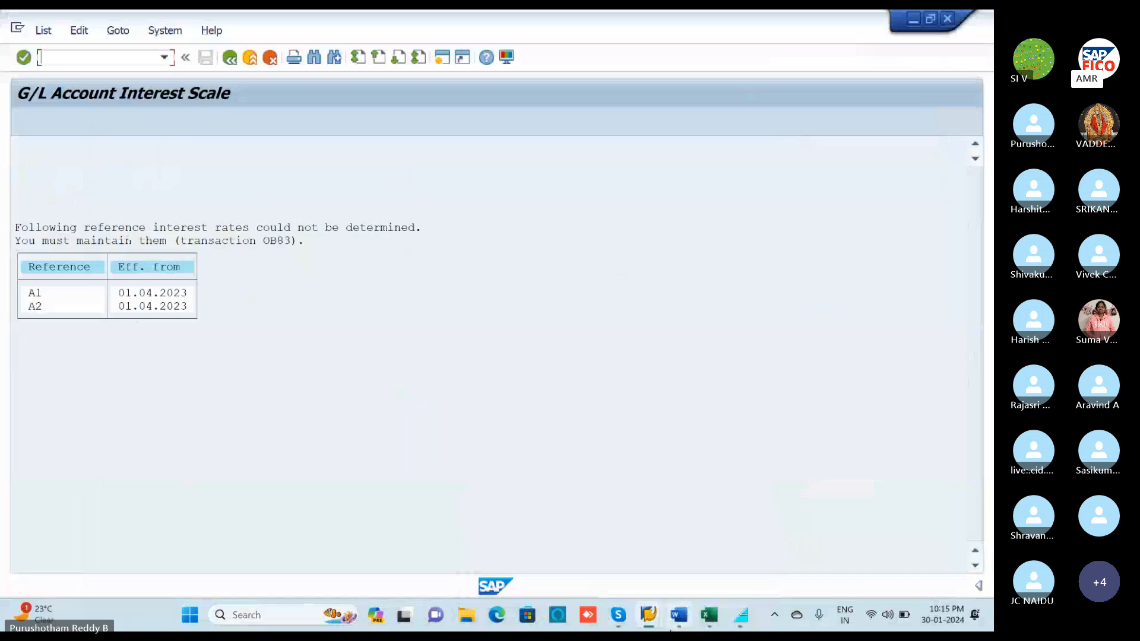
Close the duplicate interest scale, New Entries and Edit G/L Account Centrally windows, keeping the report.
mouse_move(649, 617)
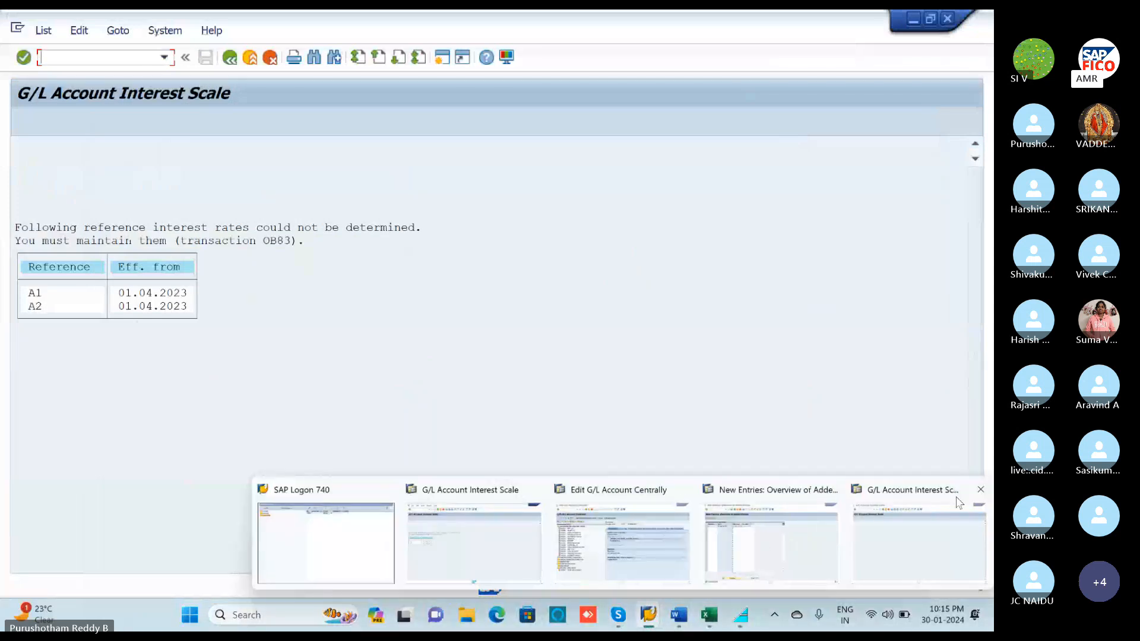
left_click(981, 489)
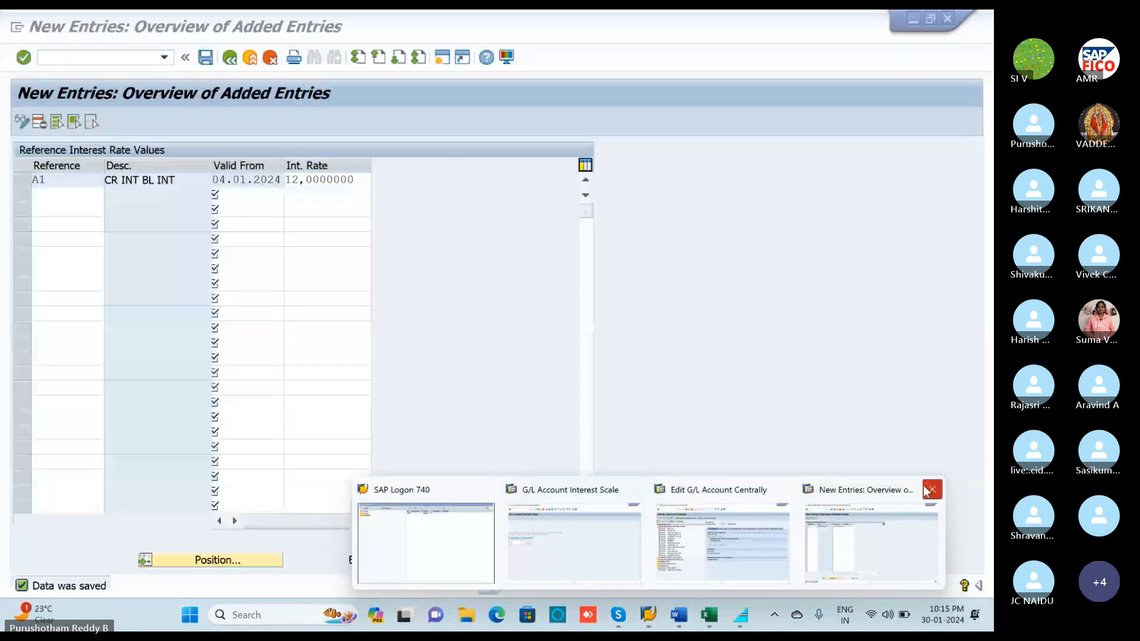
left_click(929, 490)
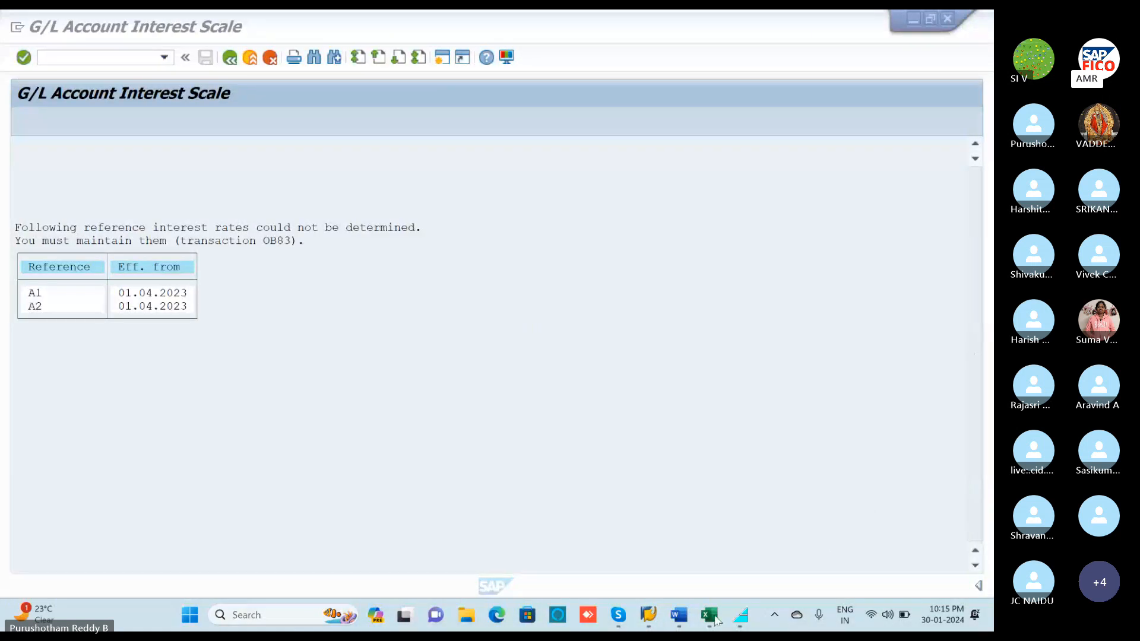
mouse_move(650, 618)
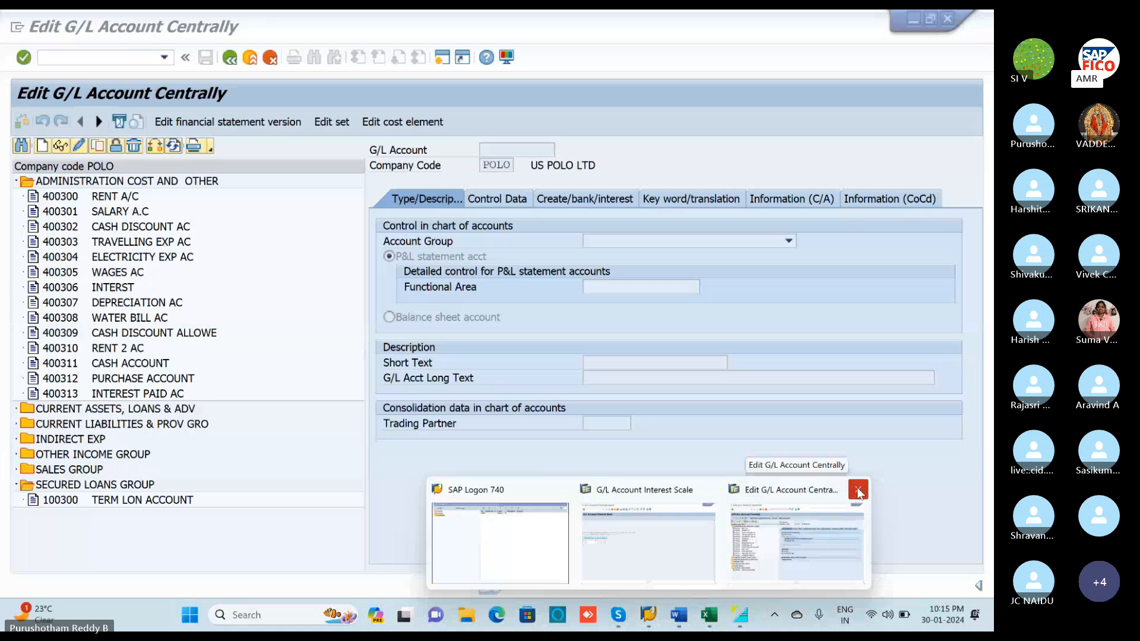
left_click(859, 489)
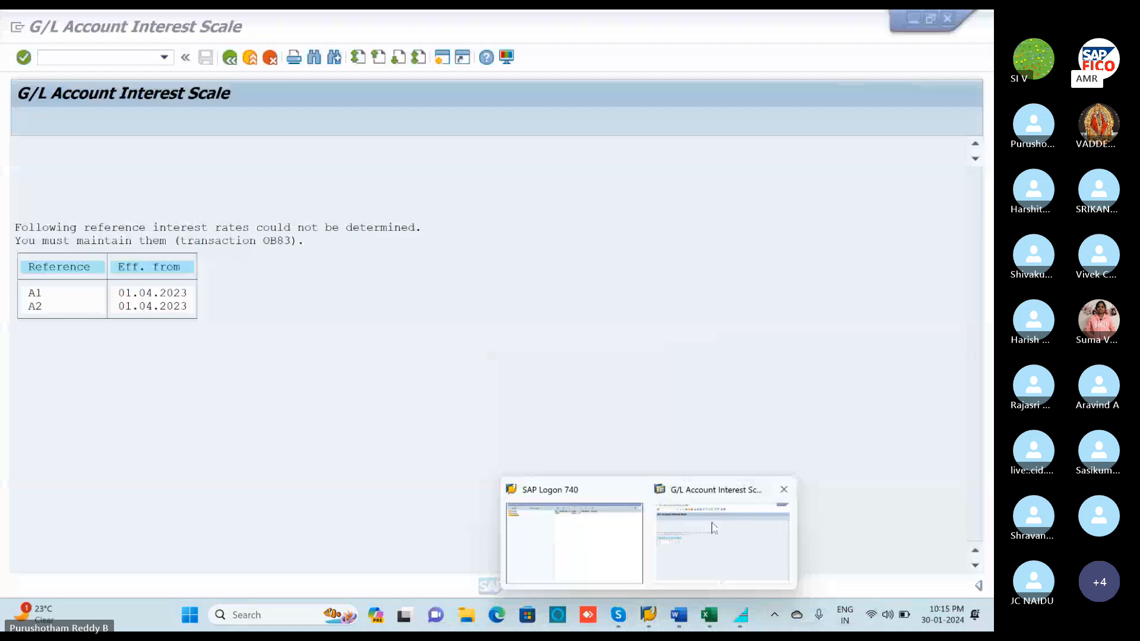
left_click(659, 552)
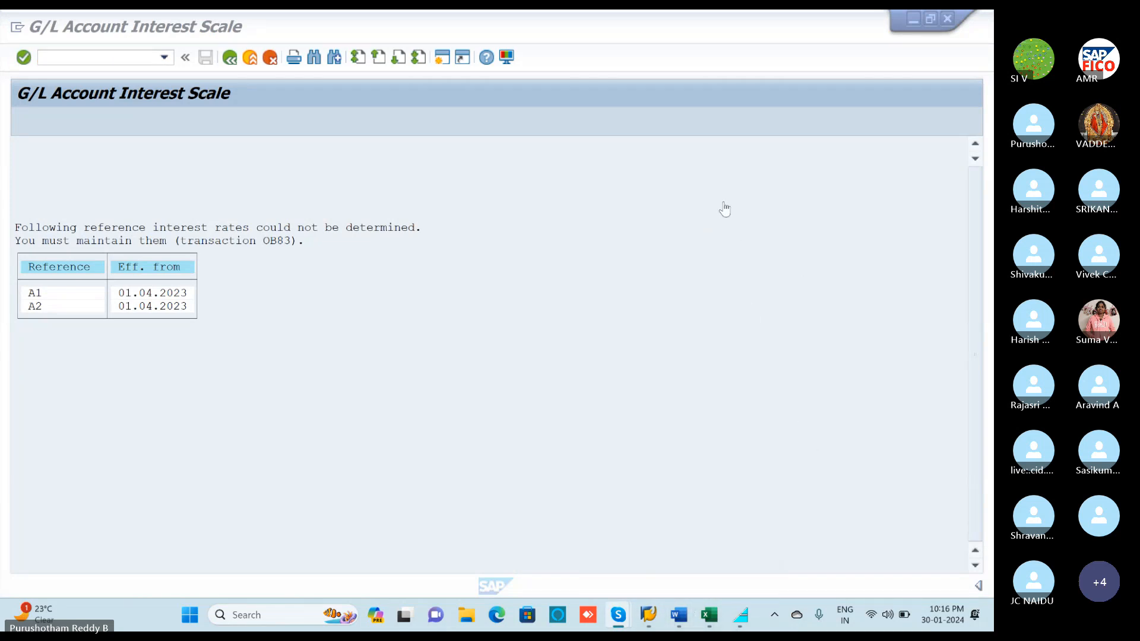
Open a new SAP session and launch OB83 to view the reference interest rate values.
left_click(441, 61)
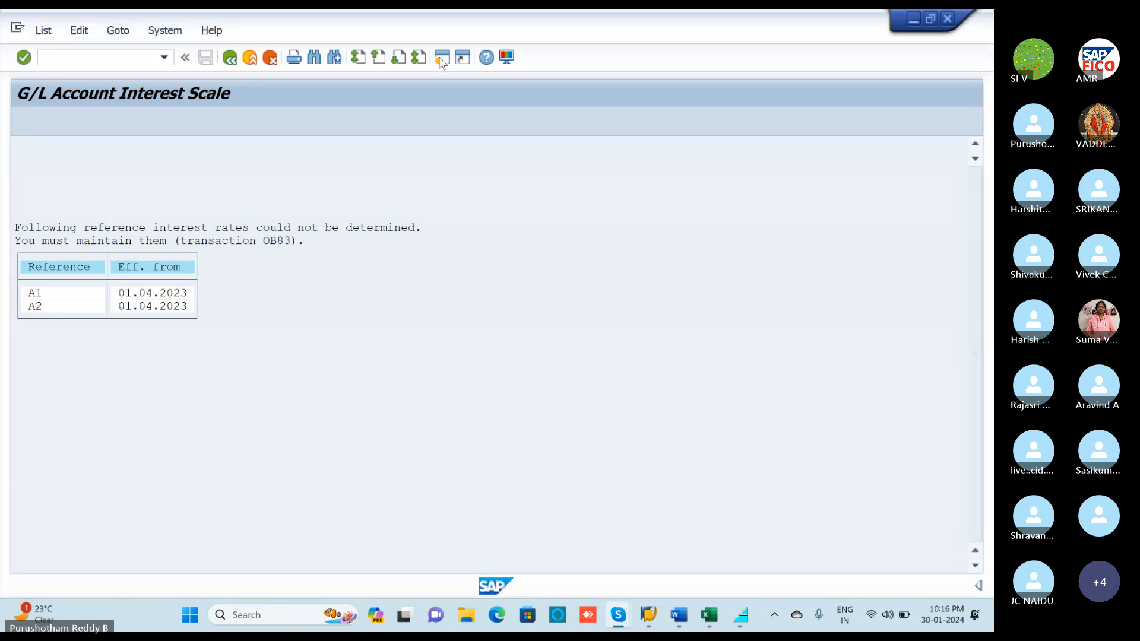
left_click(442, 58)
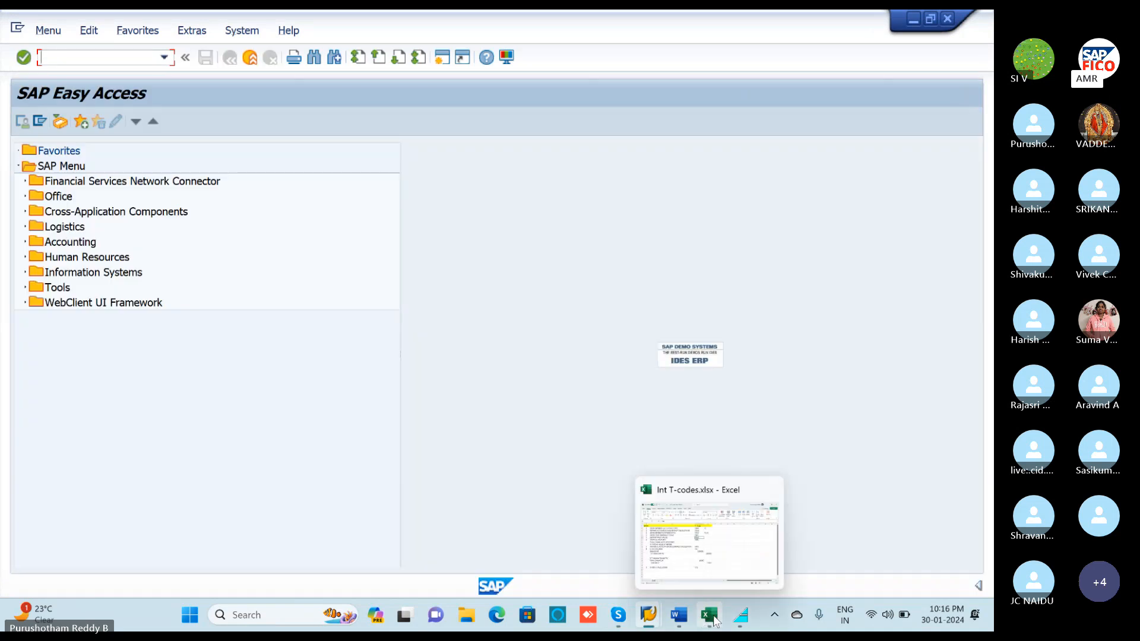
left_click(716, 620)
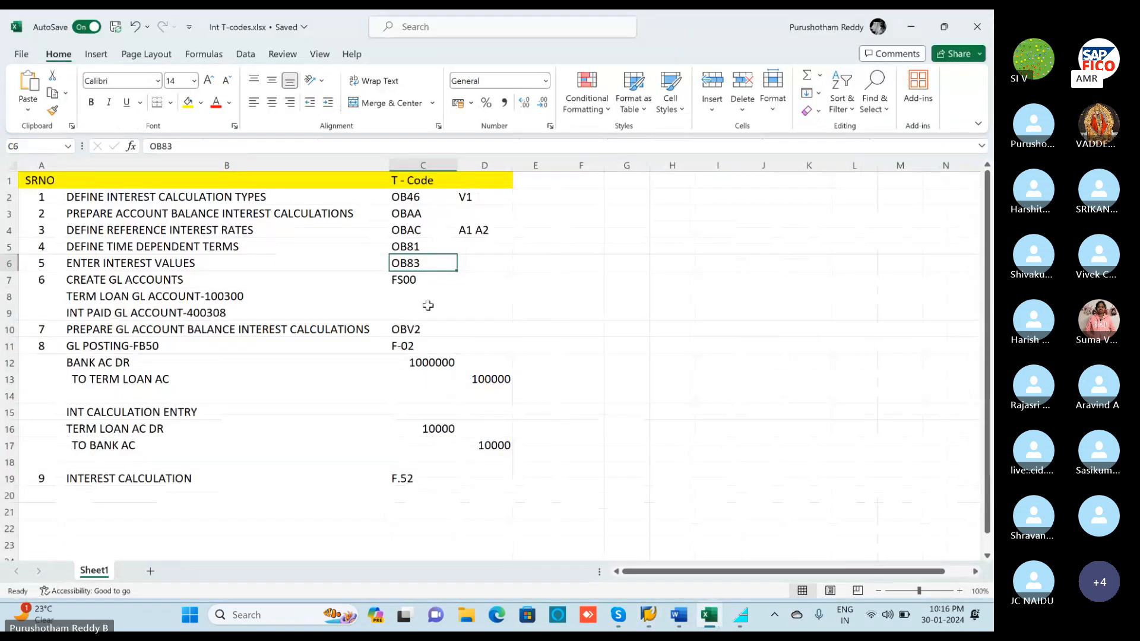
left_click(913, 30)
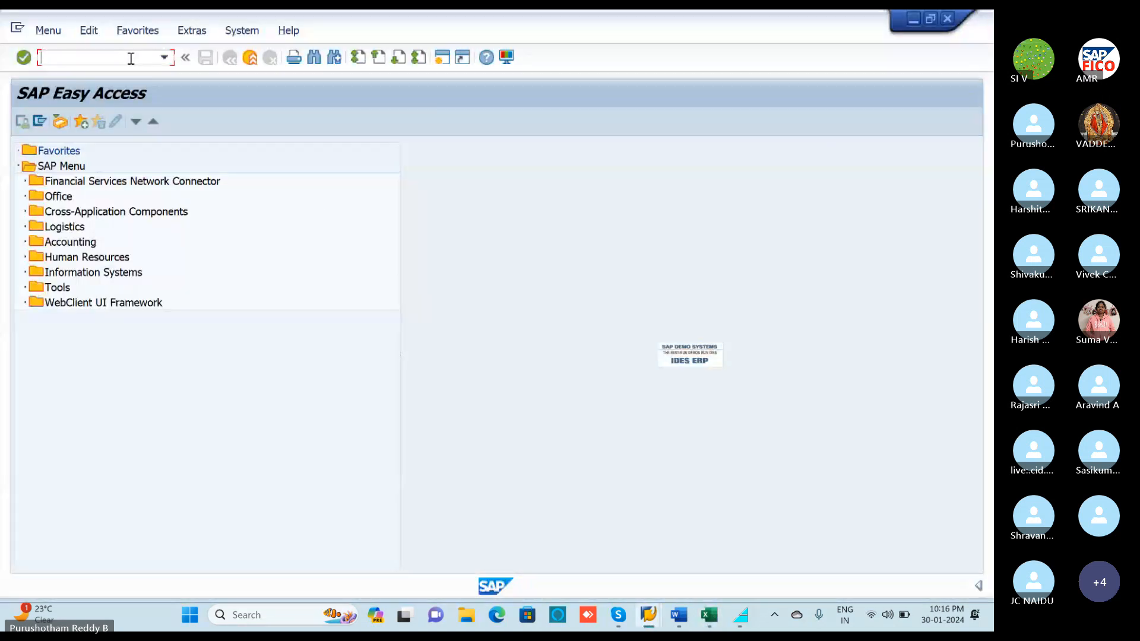
type("OB83")
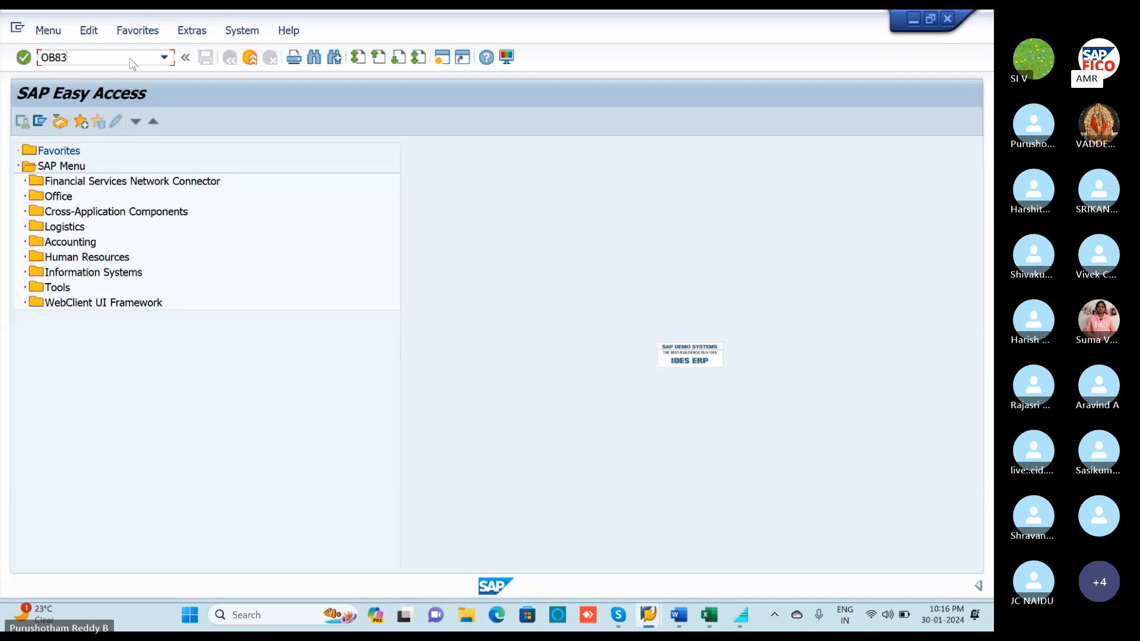
key("Return")
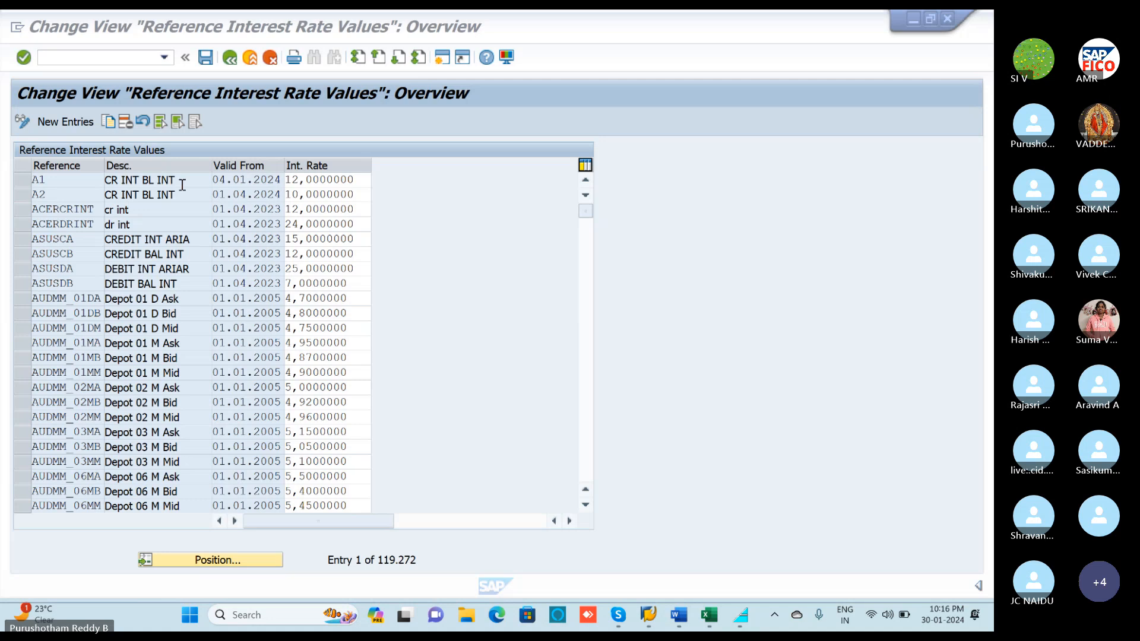
Select the A1 and A2 rate rows, delete and save them, after briefly unmuting and muting Skype.
left_click(20, 186)
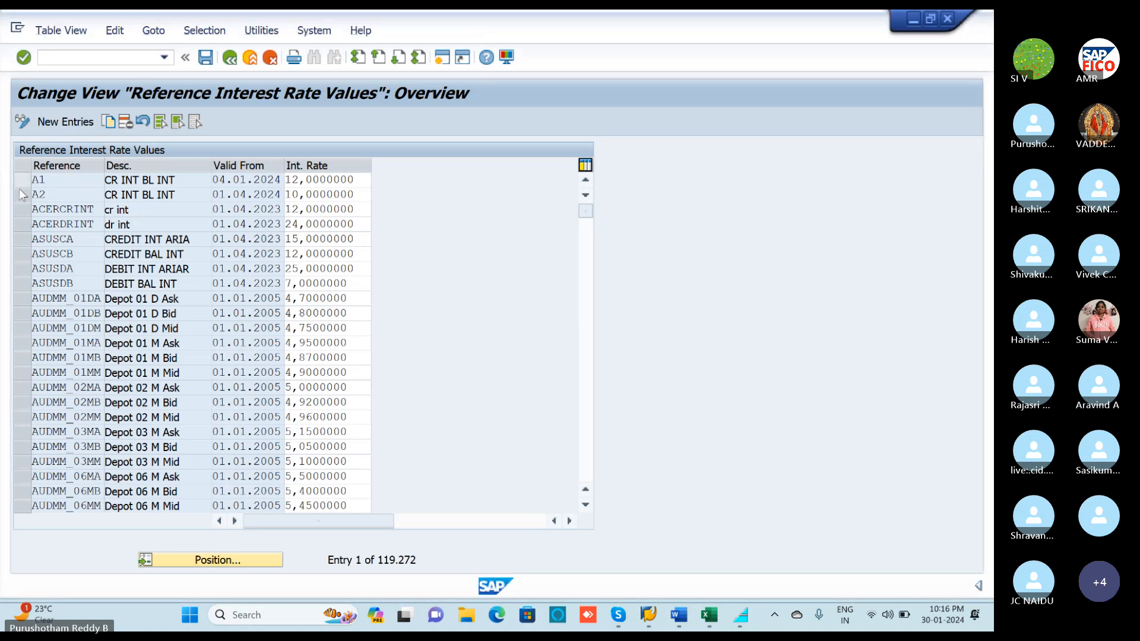
left_click(21, 194)
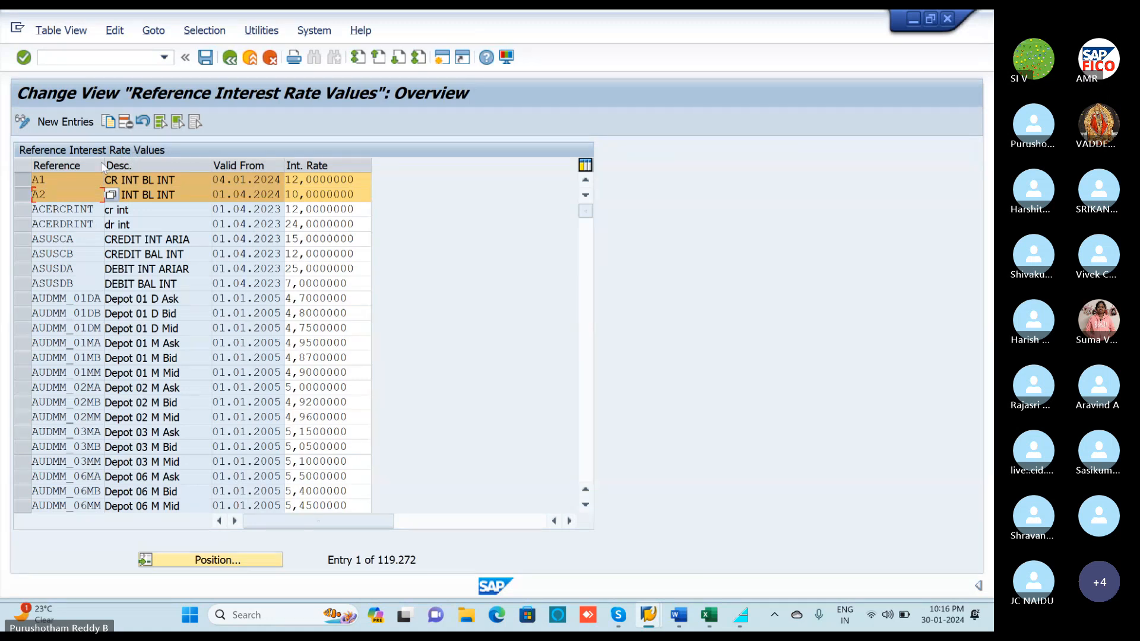
mouse_move(653, 617)
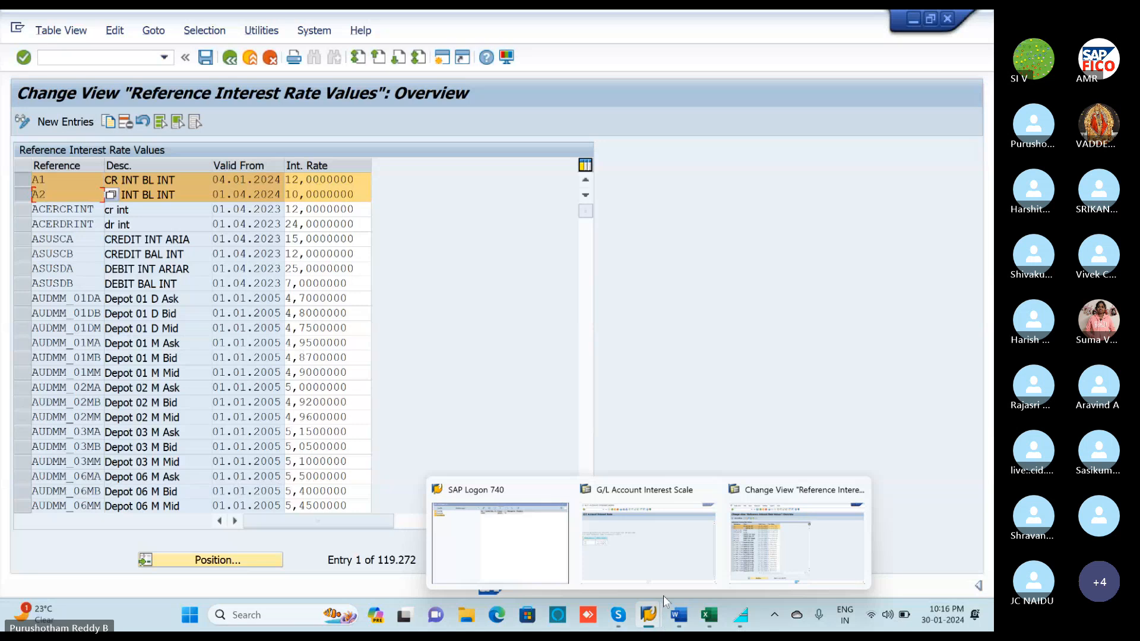
left_click(618, 616)
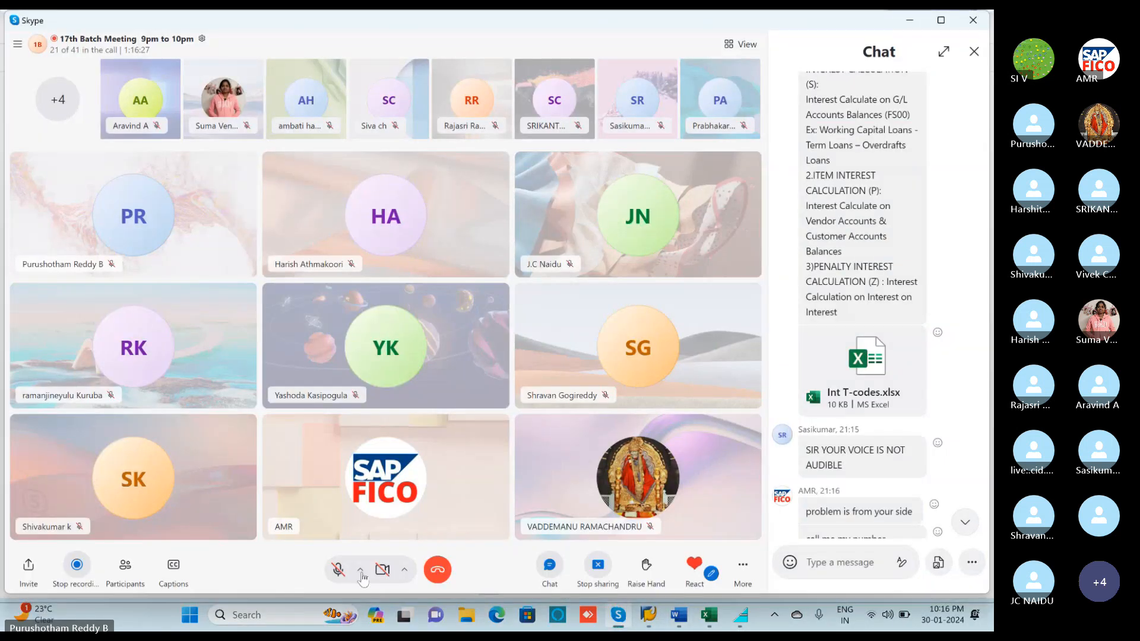
left_click(338, 571)
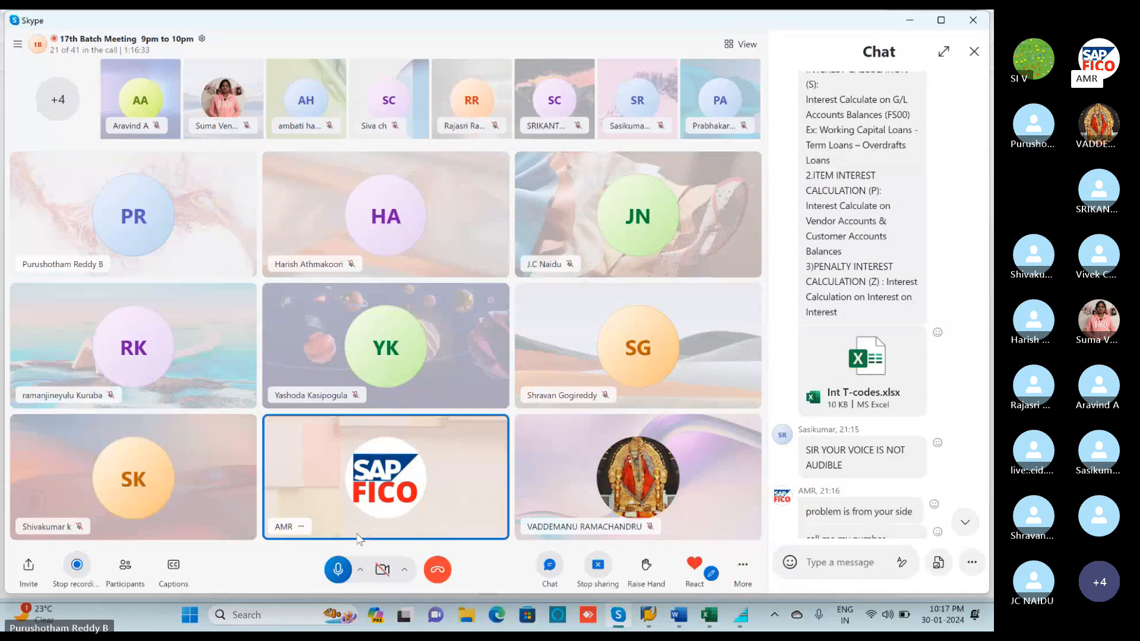
left_click(339, 571)
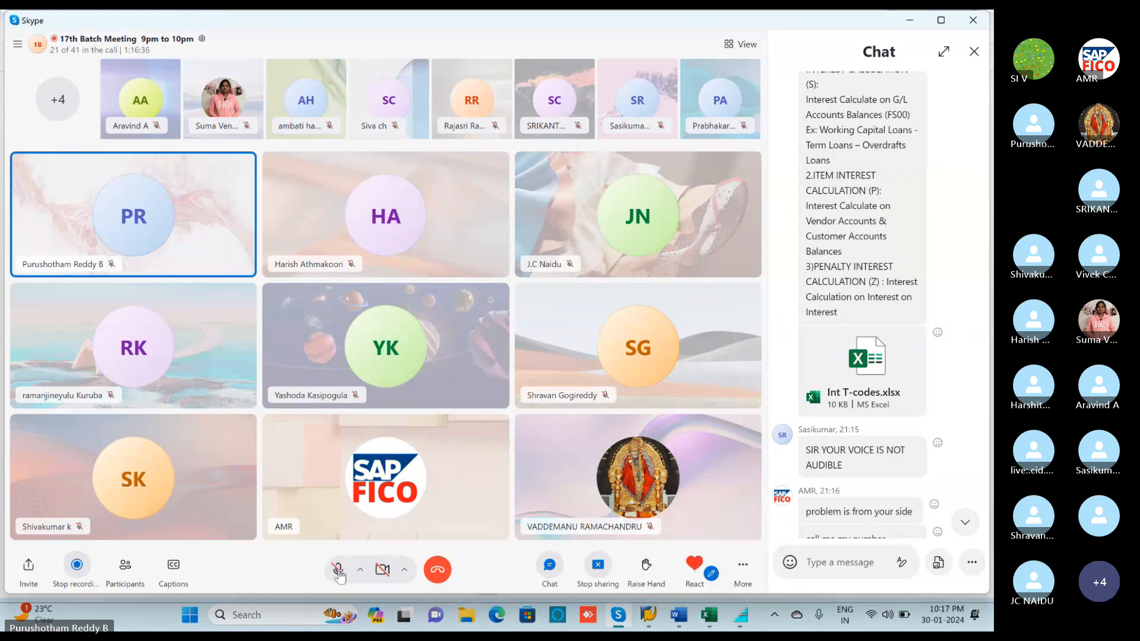
left_click(909, 22)
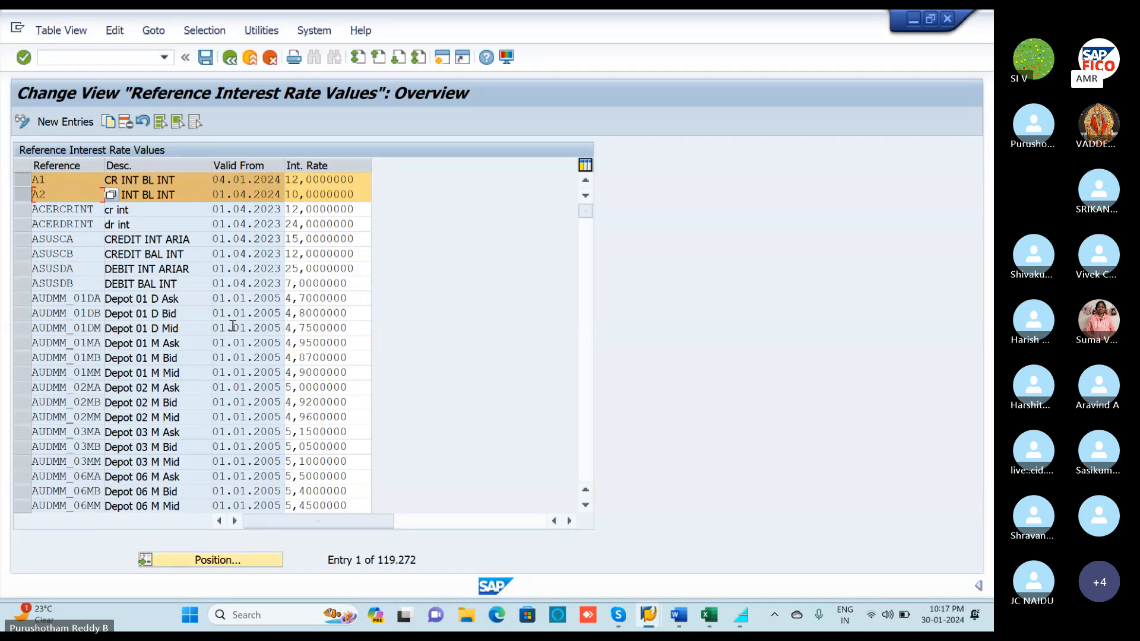
left_click(127, 120)
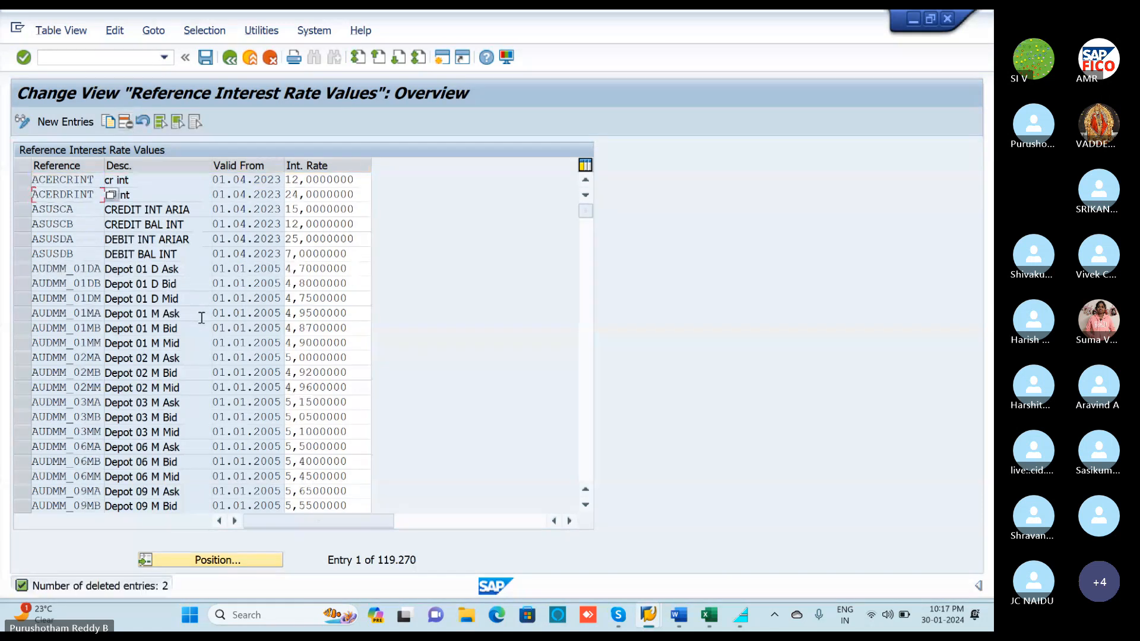
left_click(205, 58)
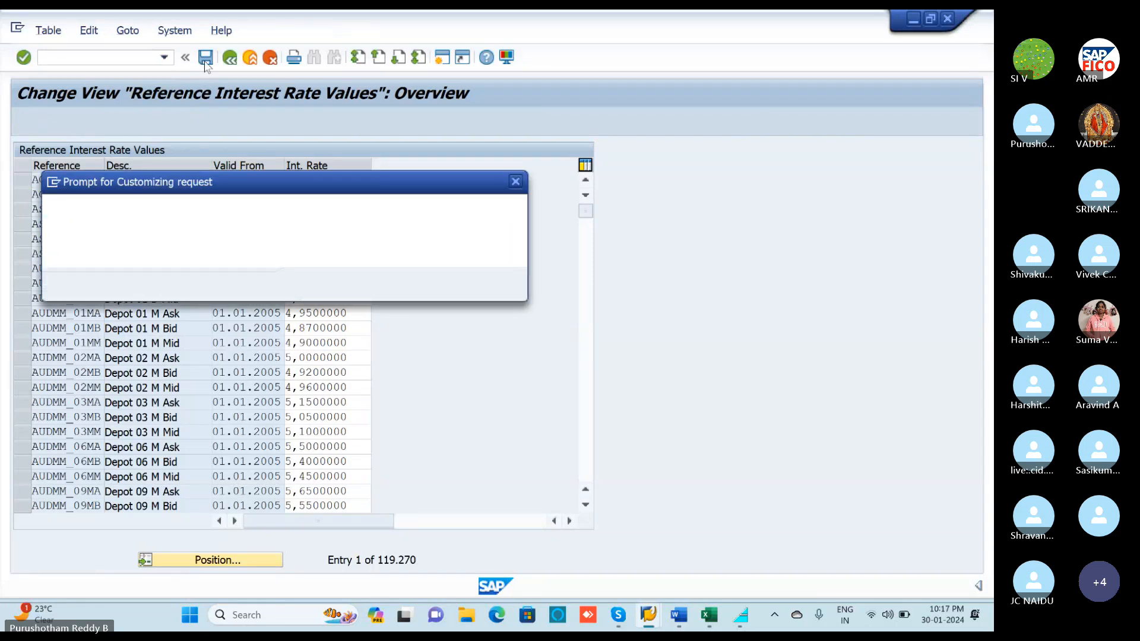
Confirm the customizing request, then enter rows A1 and A2, both valid from 01.04.2023.
left_click(308, 285)
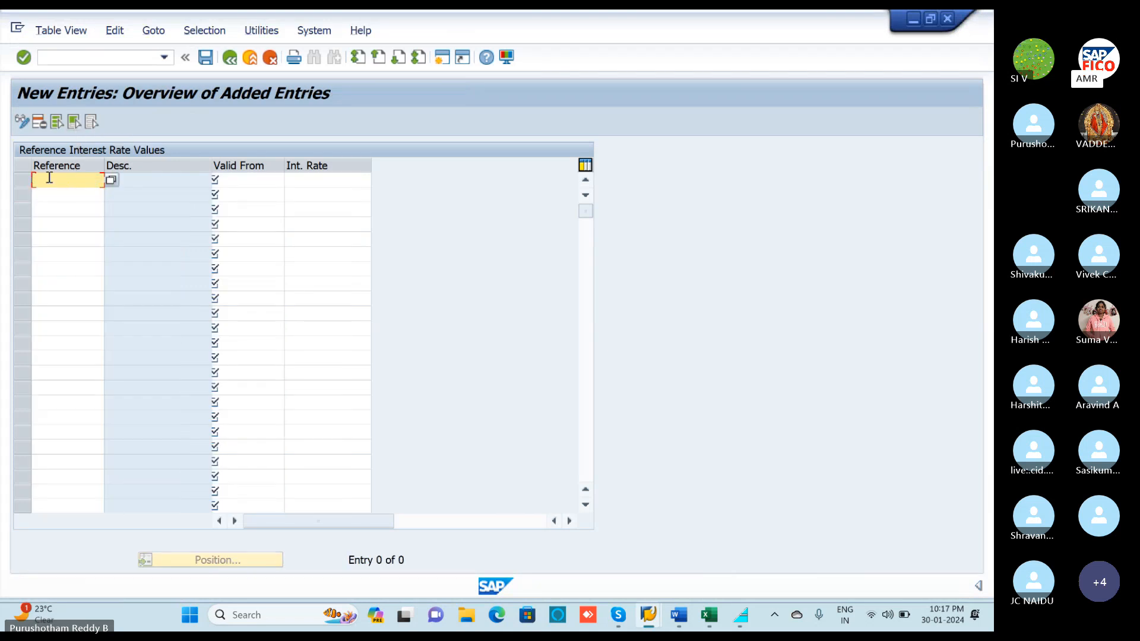
type("A1")
left_click(43, 195)
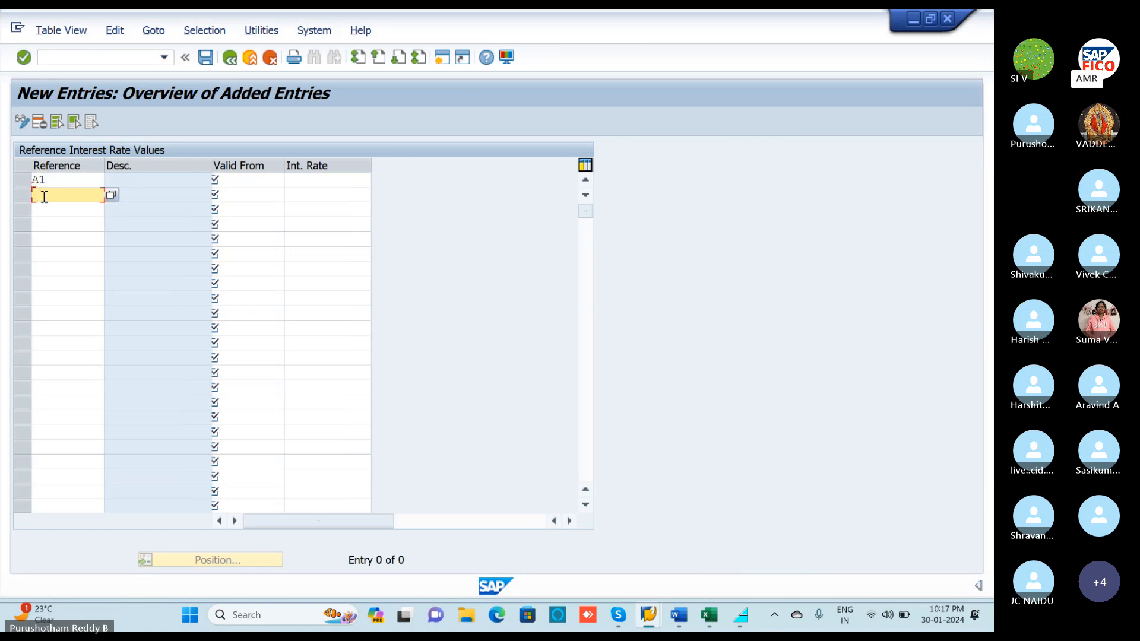
type("A2")
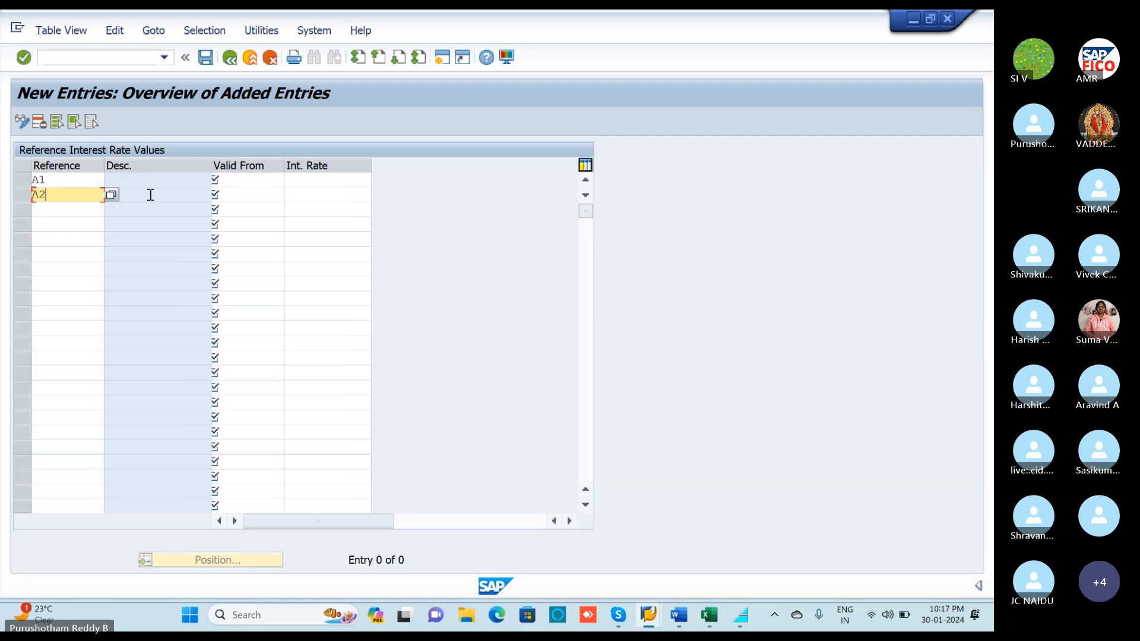
left_click(245, 182)
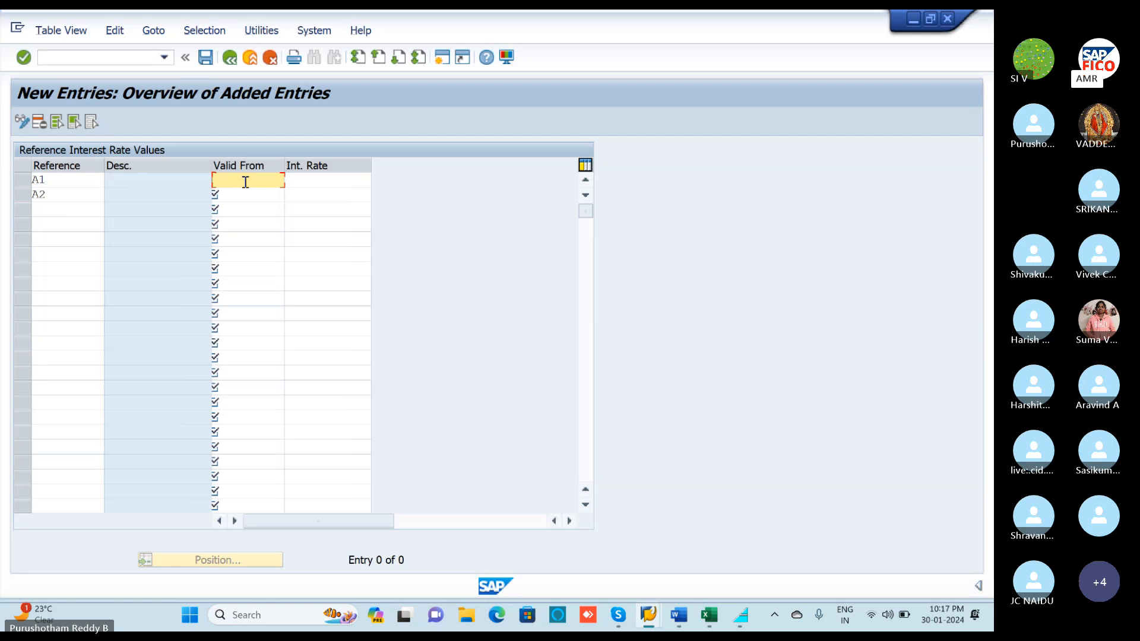
type("01")
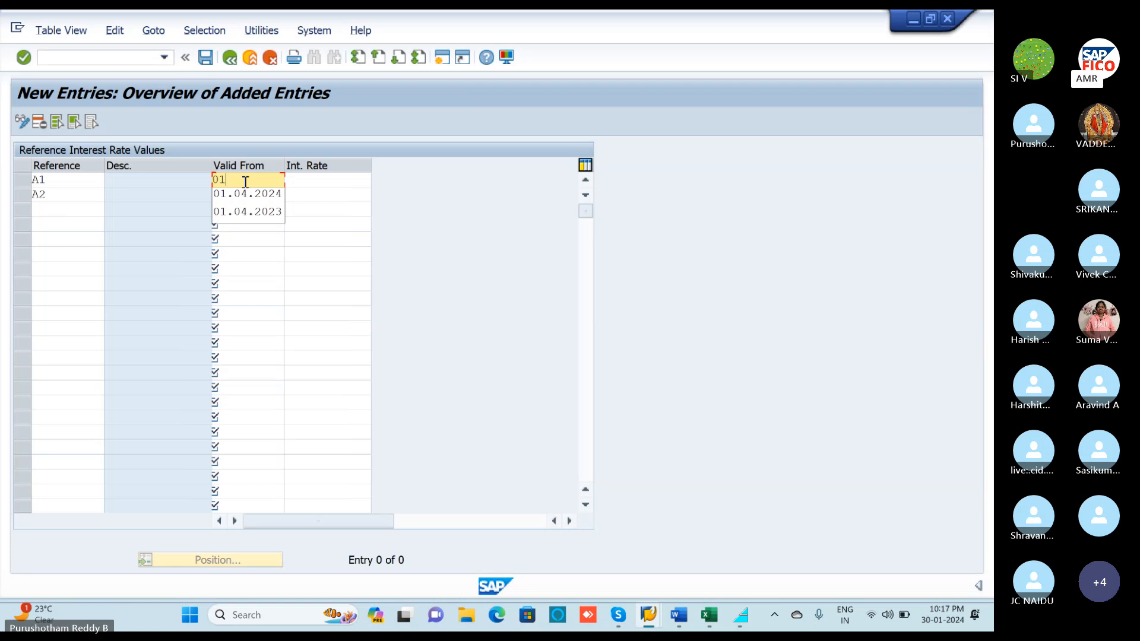
type(".04.2023")
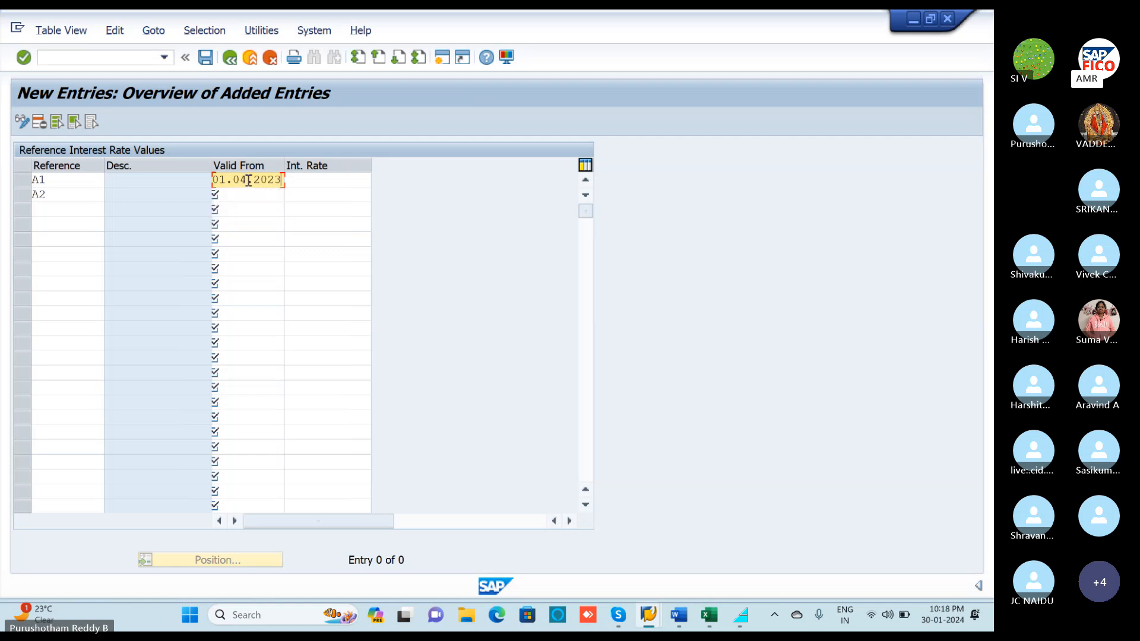
left_click(237, 194)
type("0")
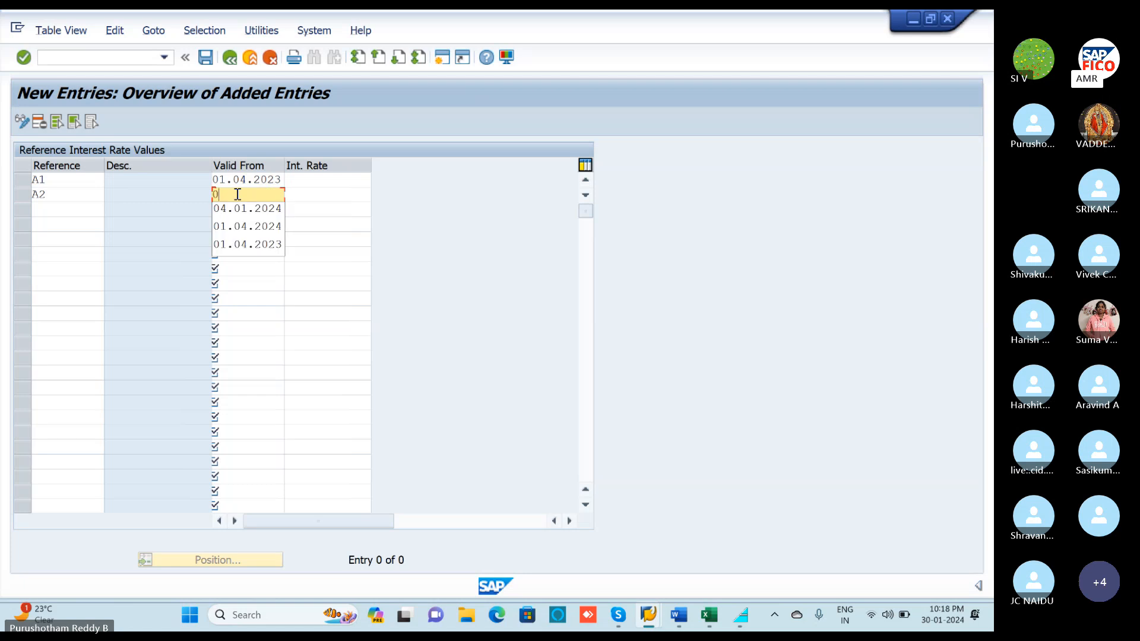
type("1.04.202")
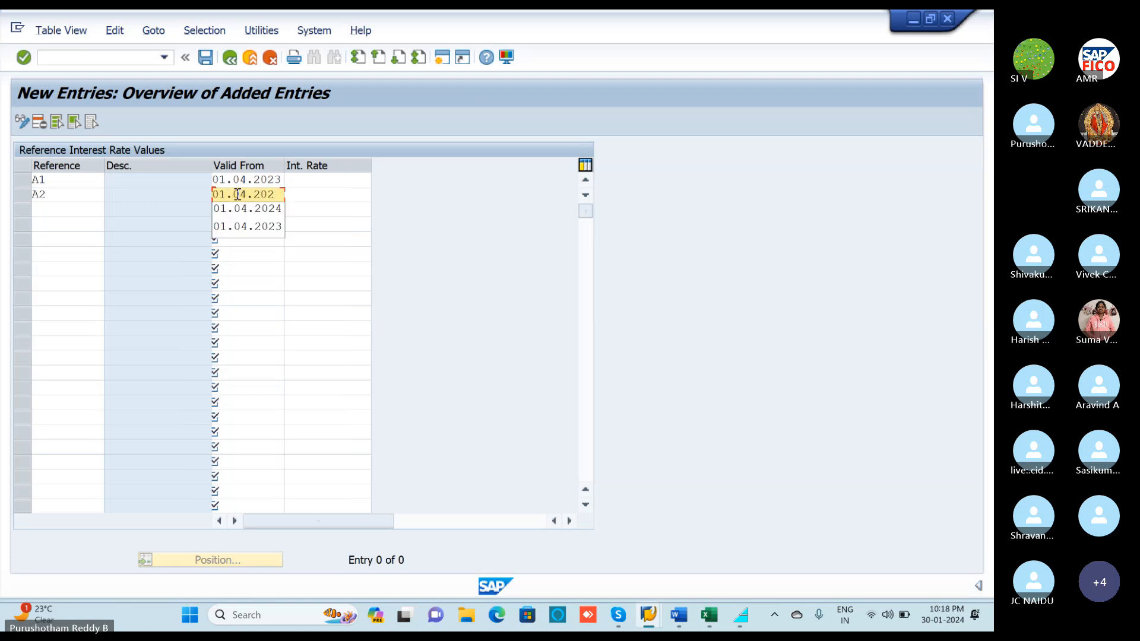
type("3")
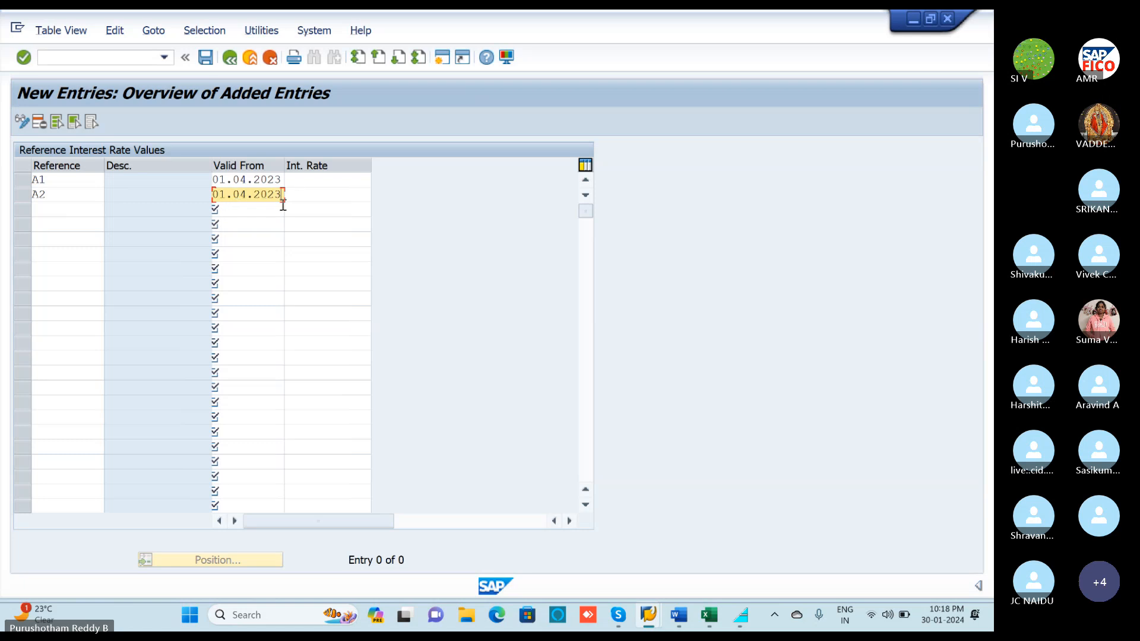
Set rates of 12% for A1 and 10% for A2, save, and open a new session.
left_click(295, 184)
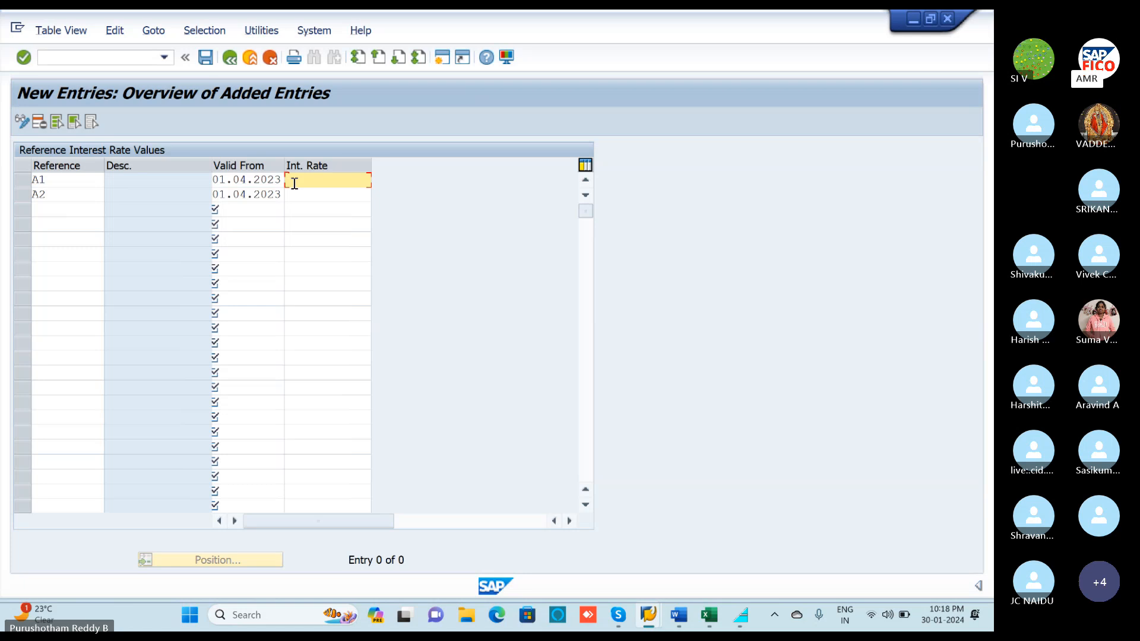
type("12")
left_click(297, 197)
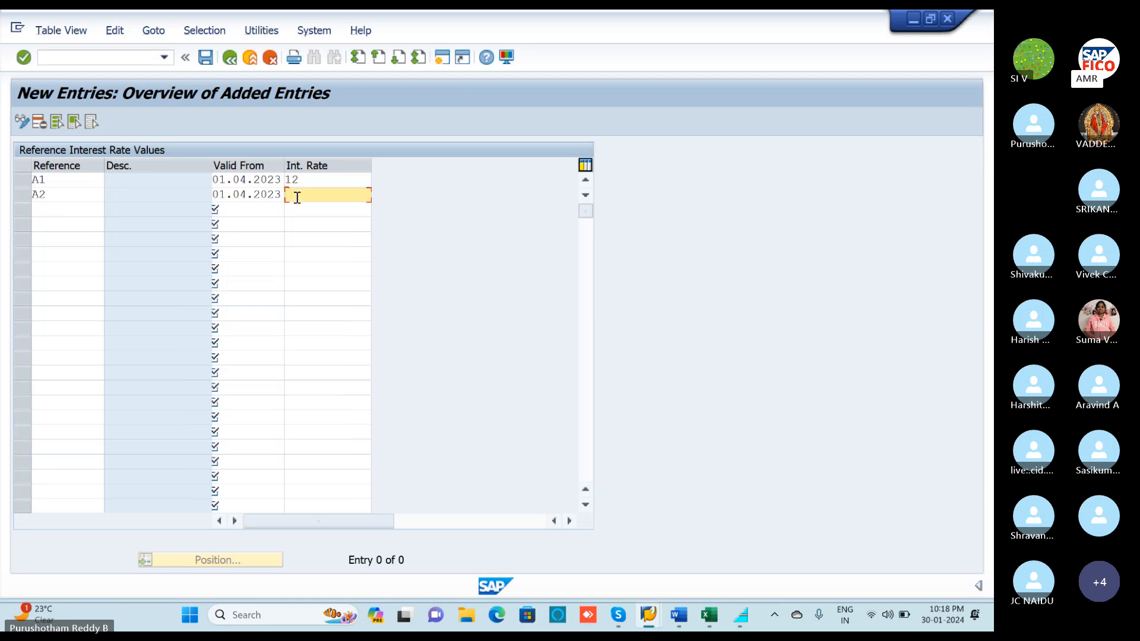
type("10")
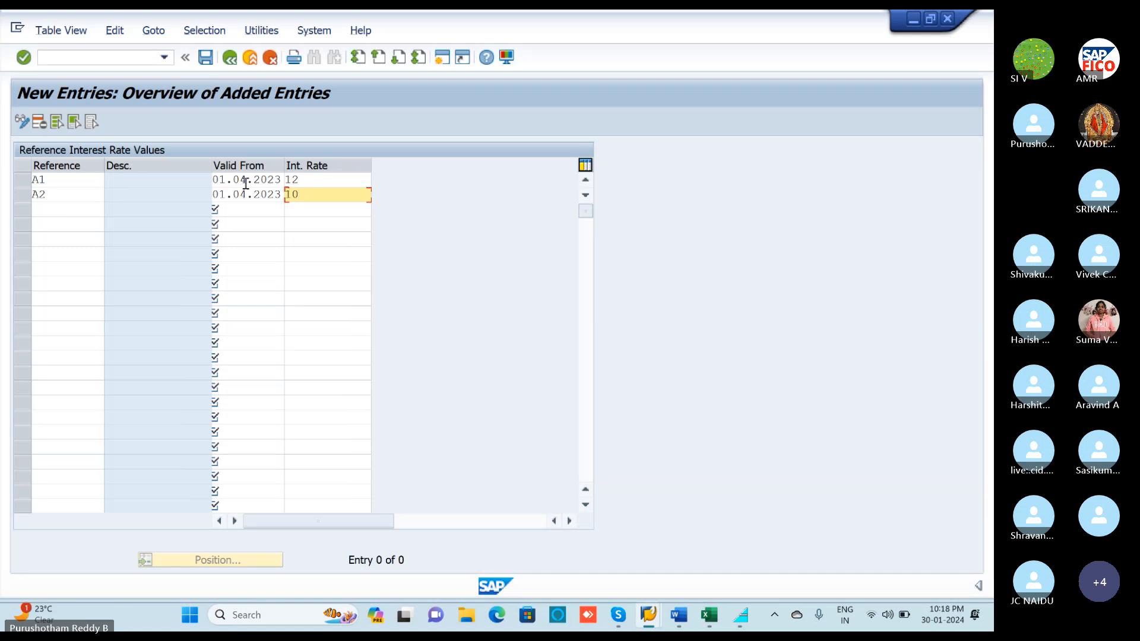
key("Return")
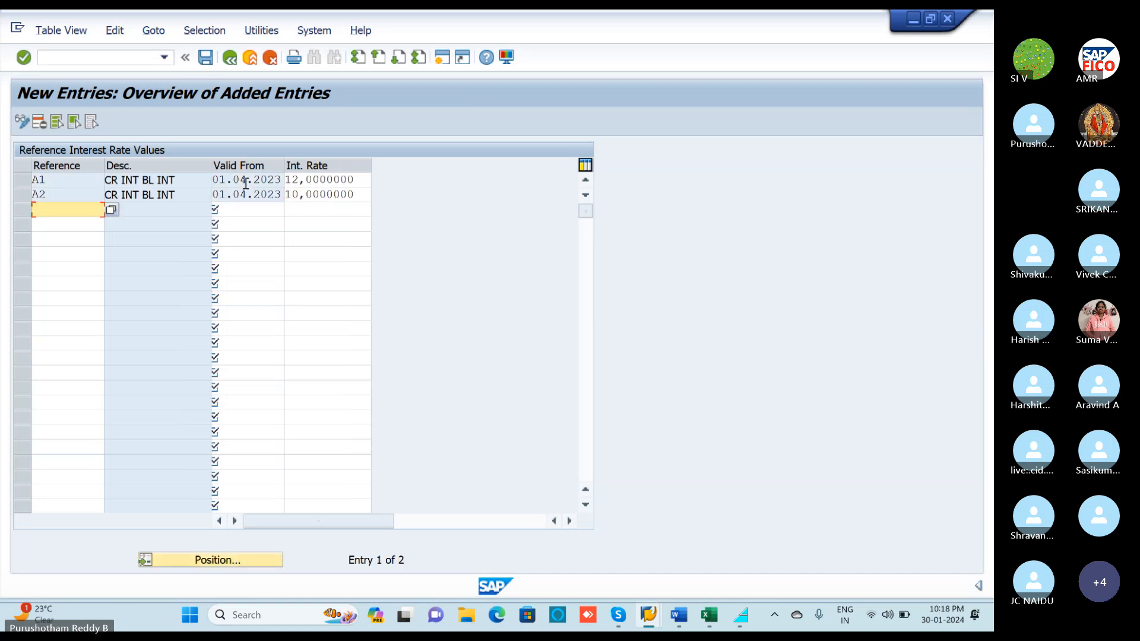
left_click(209, 59)
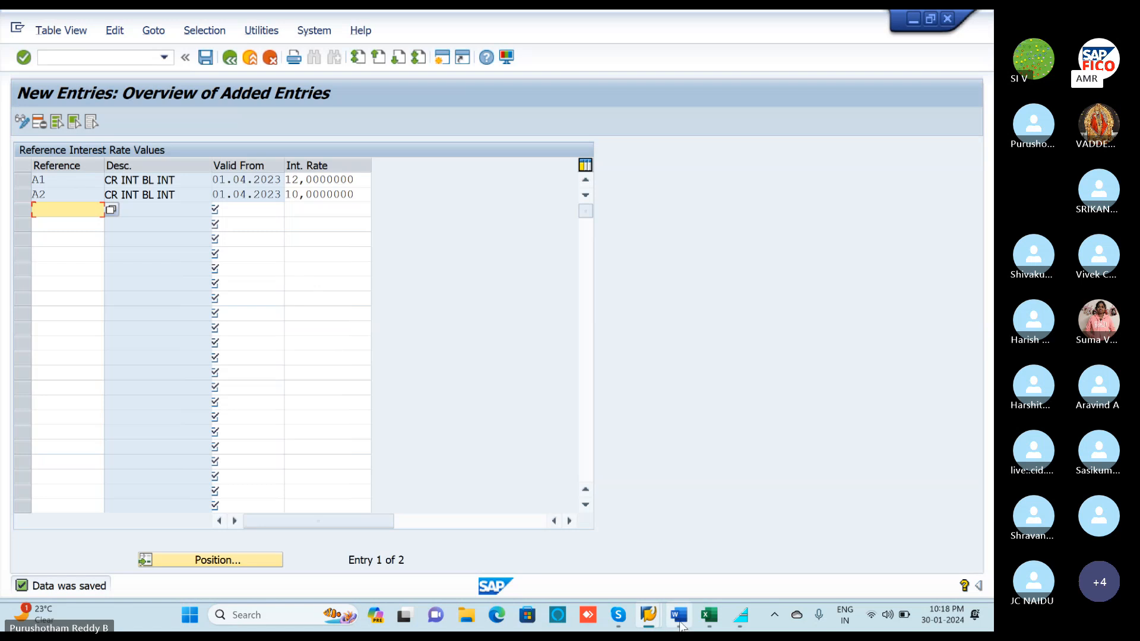
left_click(441, 59)
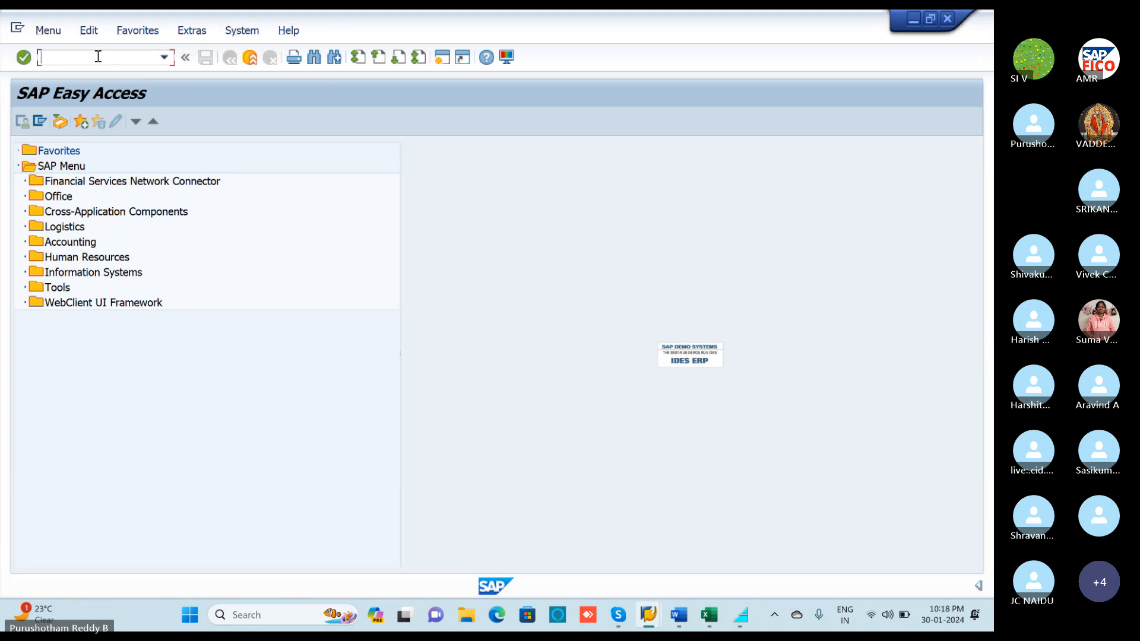
Launch transaction F.52 for the G/L Account Interest Scale, then start another session at Easy Access.
type("F.")
left_click(709, 615)
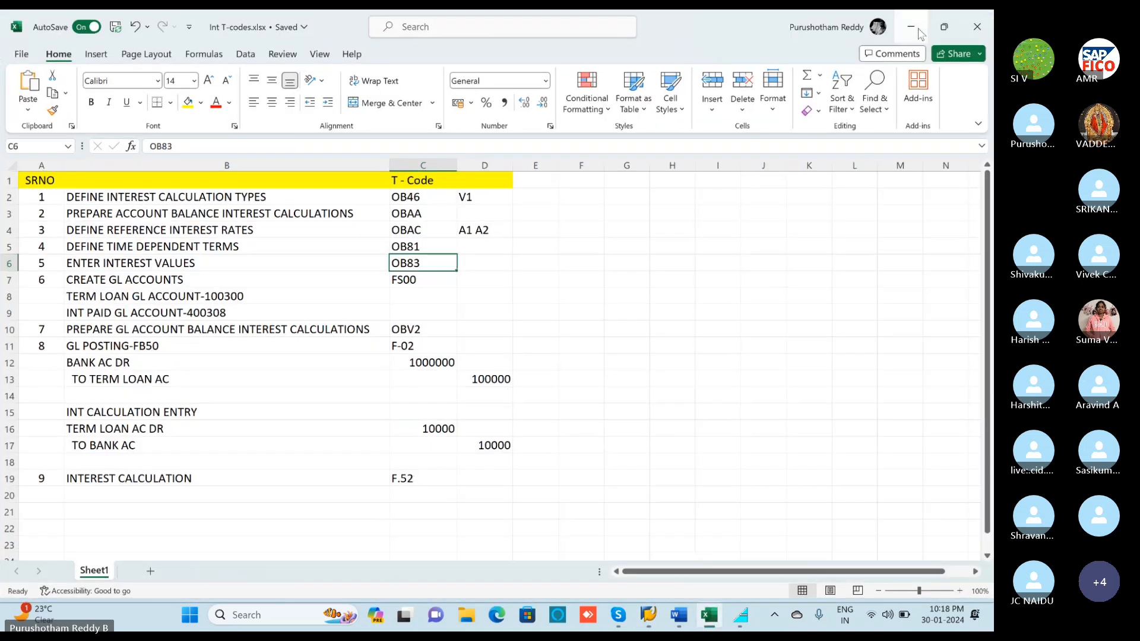
left_click(918, 29)
left_click(55, 57)
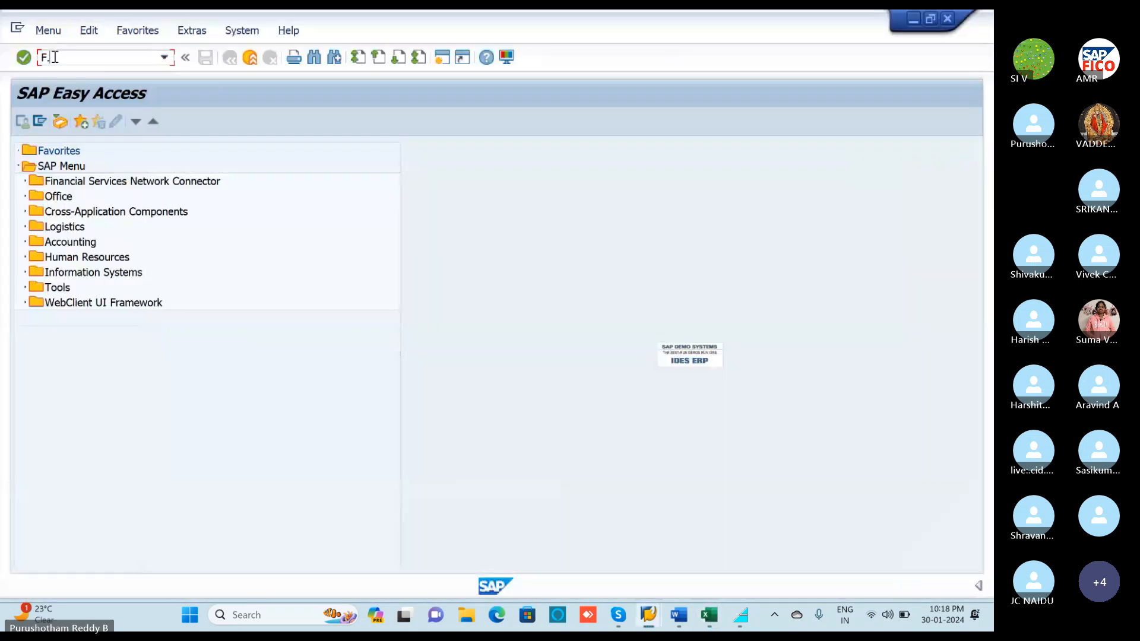
type("52")
key("Return")
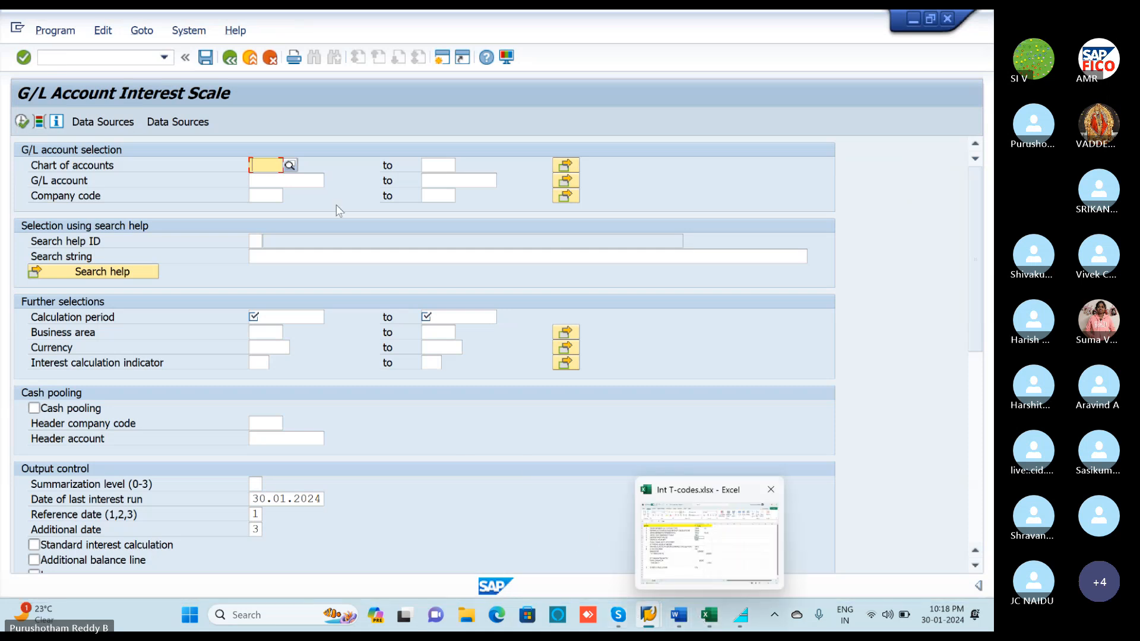
left_click(443, 60)
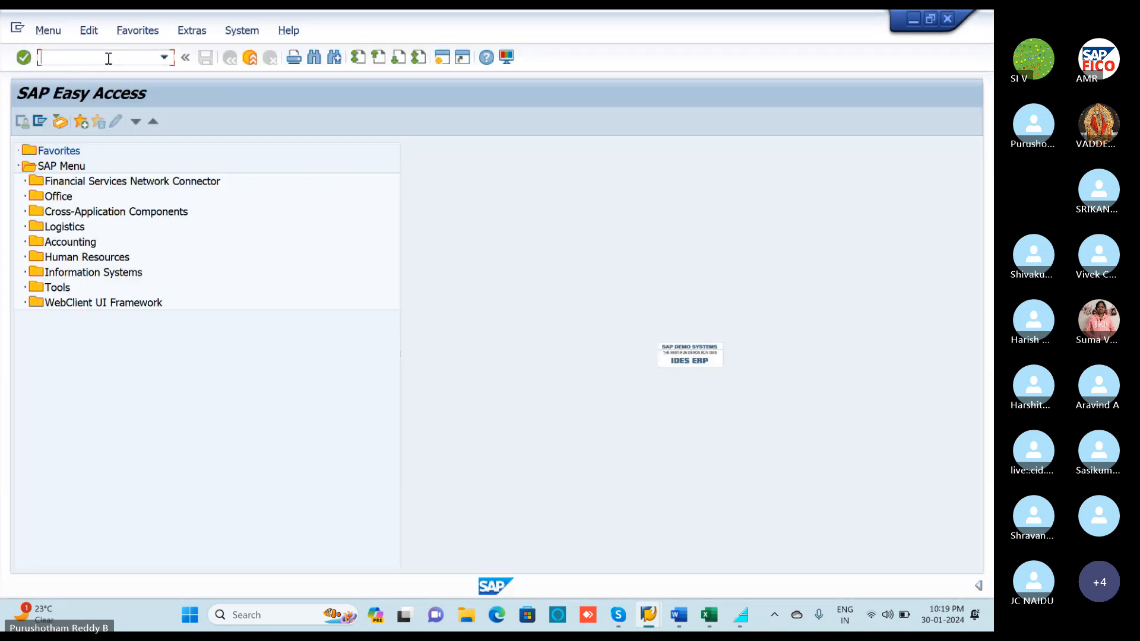
Verify in FS00 that term loan account 100300 has interest indicator V1, then return to F.52.
type("FS00")
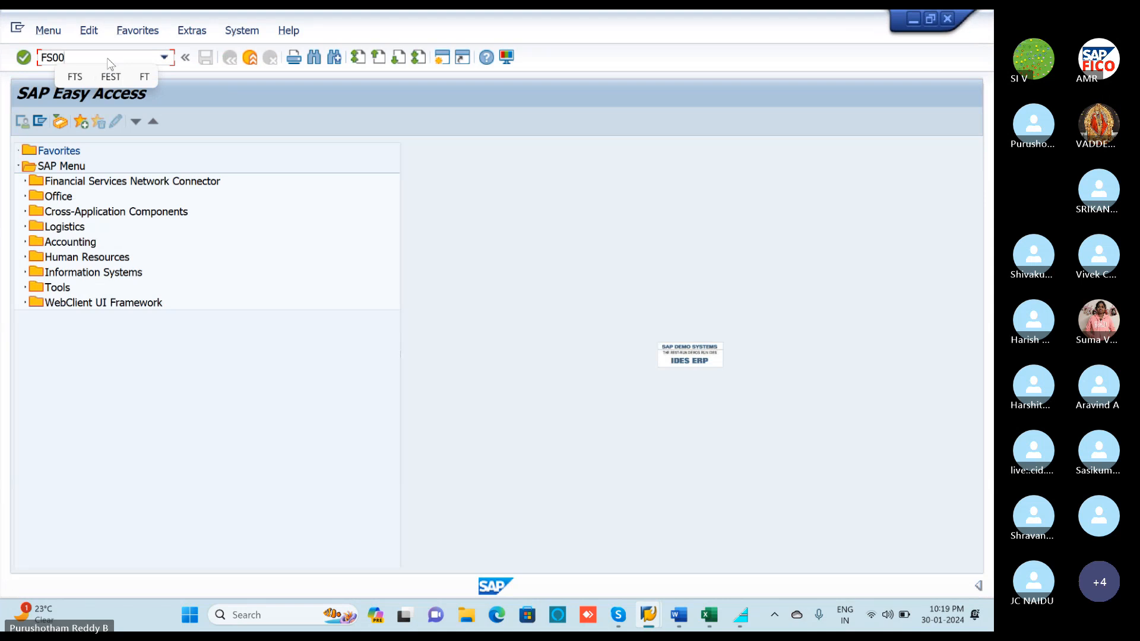
key("Return")
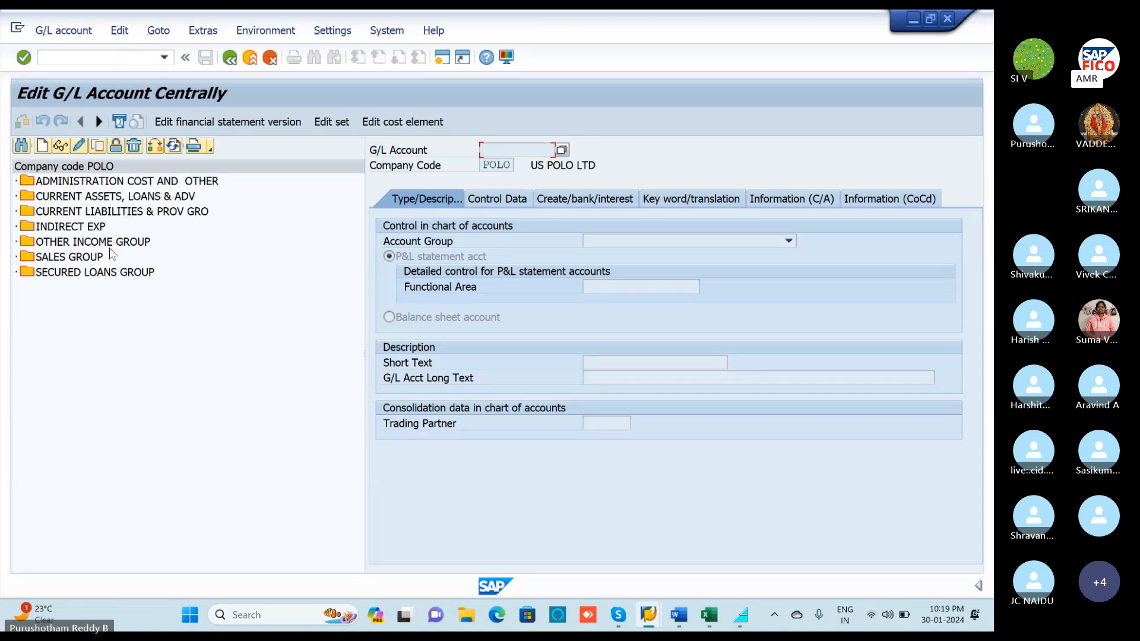
left_click(15, 272)
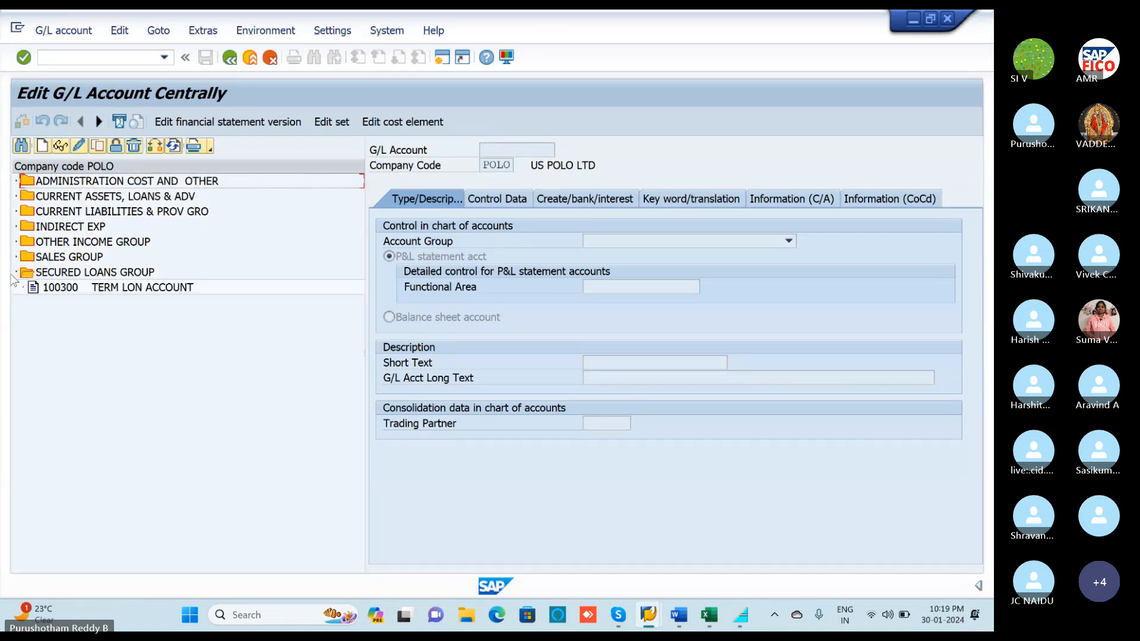
left_click(73, 289)
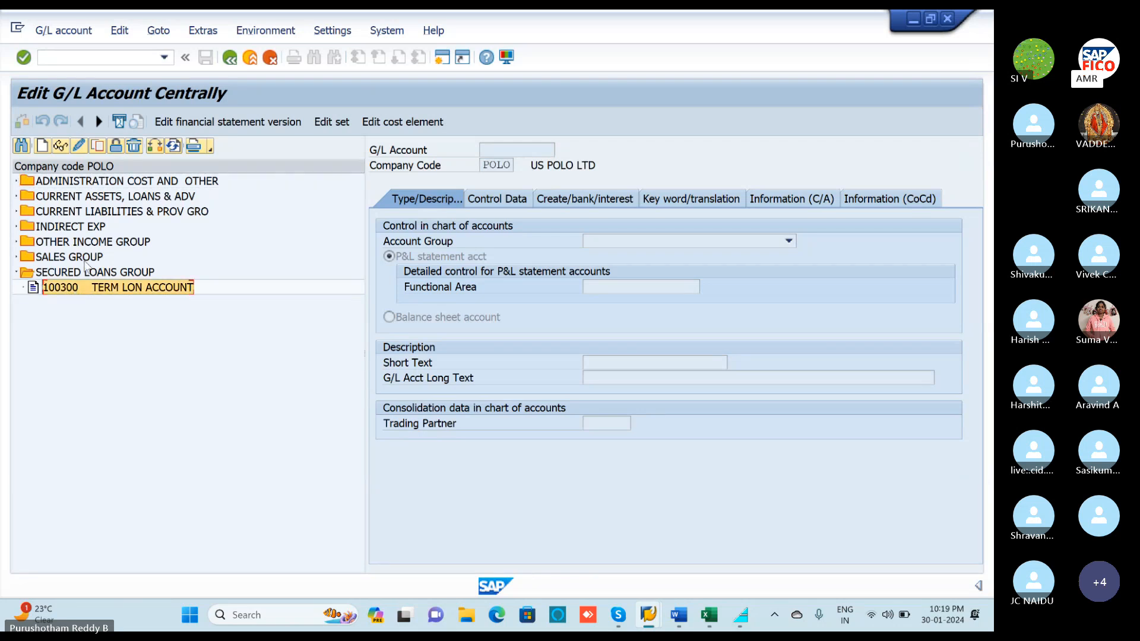
left_click(80, 150)
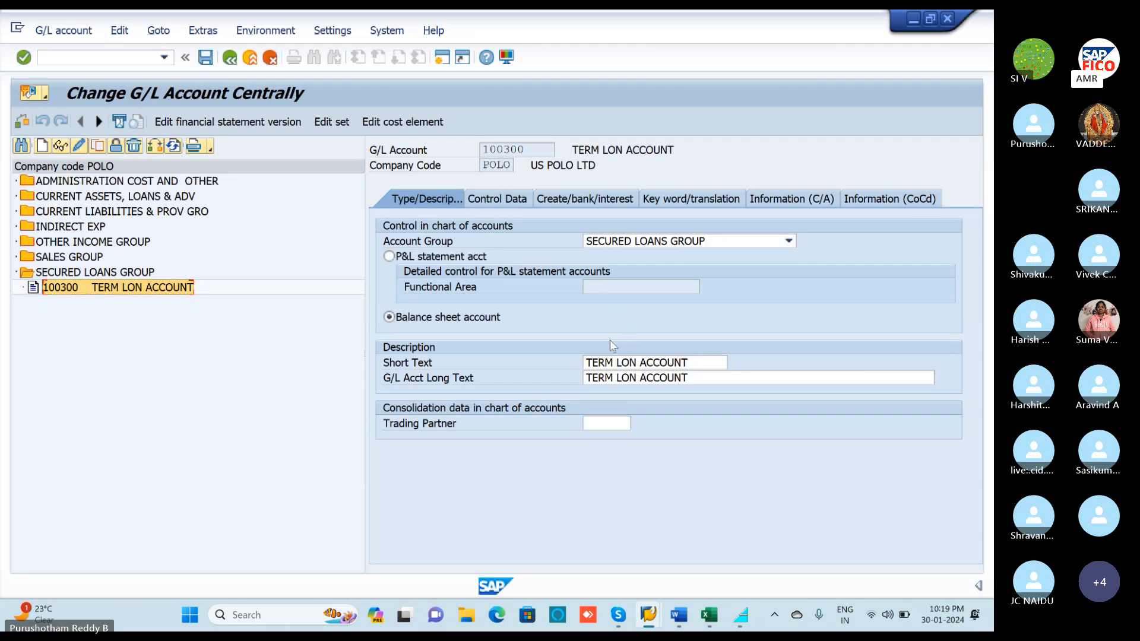
left_click(510, 205)
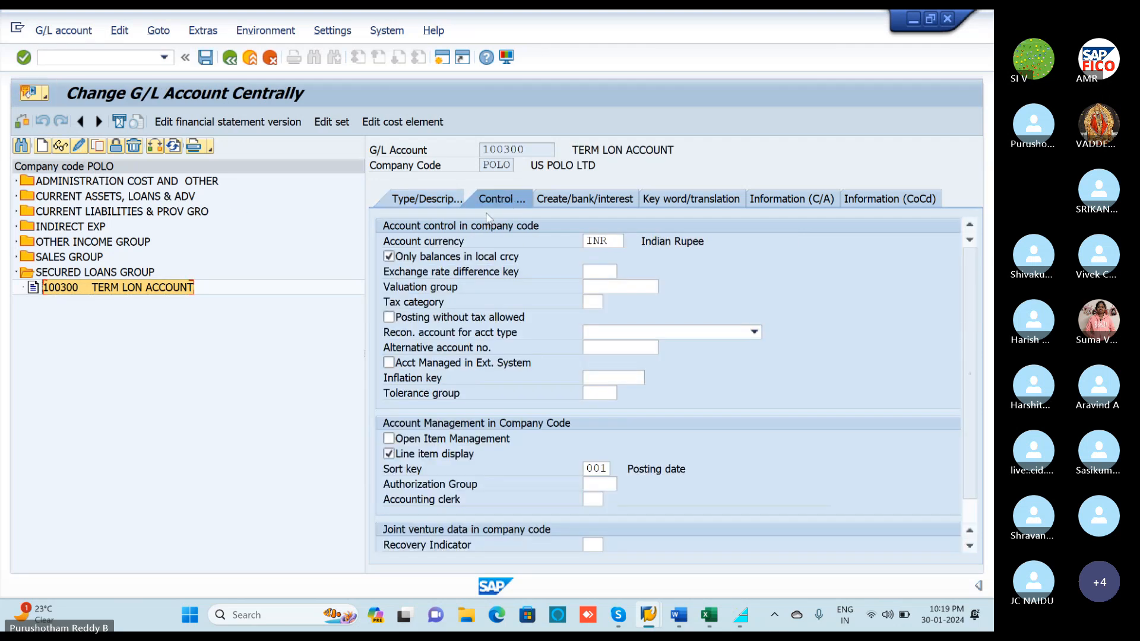
left_click(559, 204)
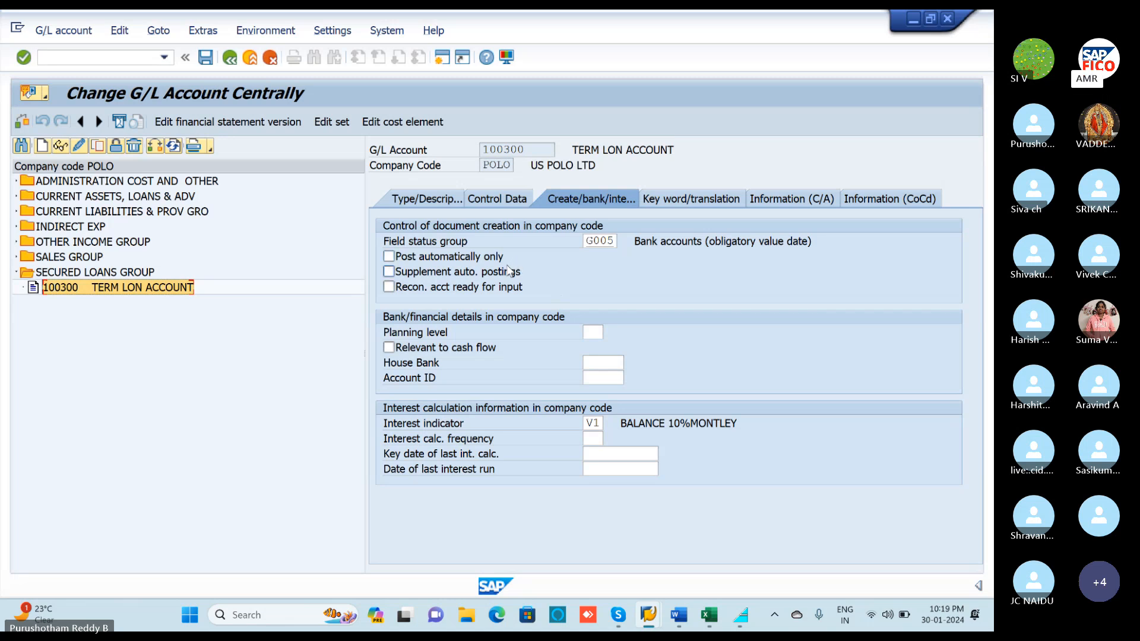
key("alt+Tab")
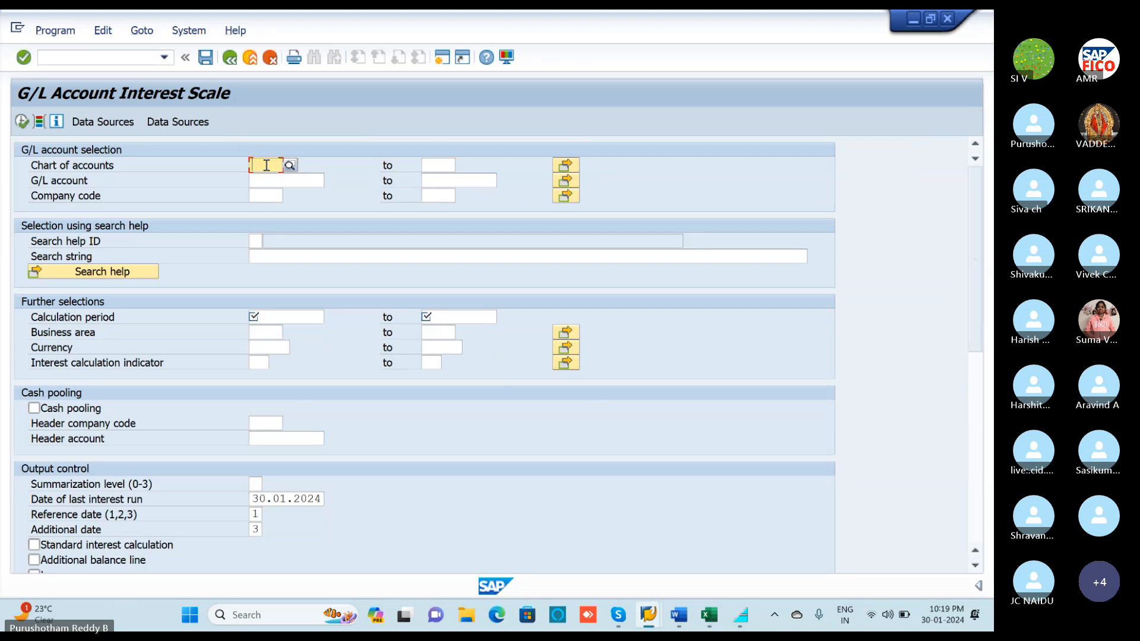
Enter chart of accounts POOC and pick G/L account 100300 (TERM LON ACCOUNT) from search help.
type("POO")
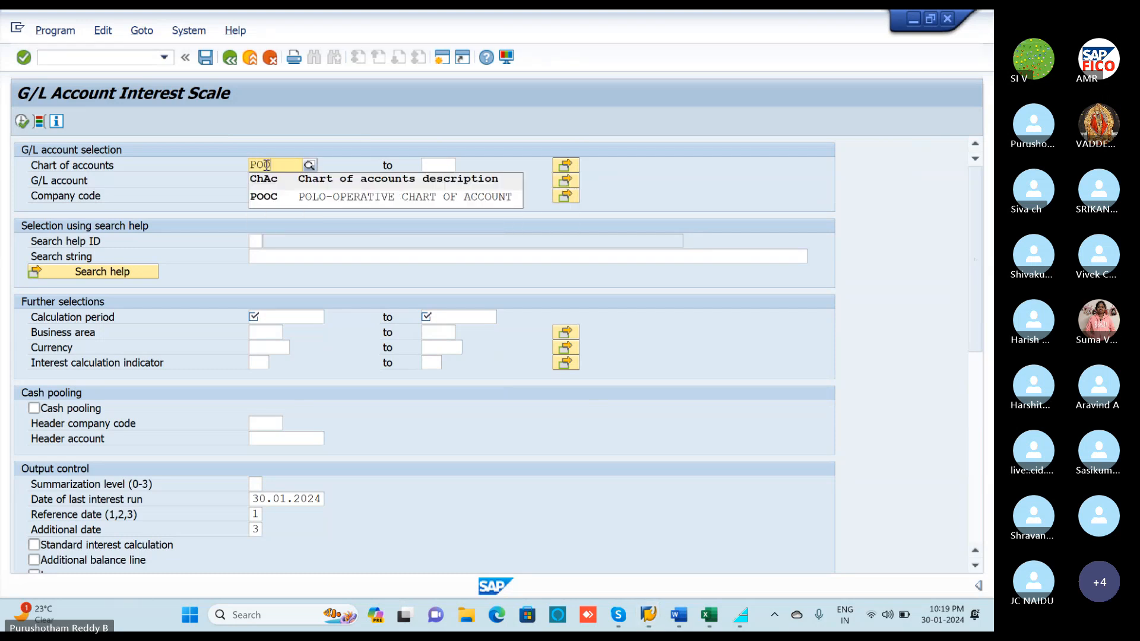
type("C")
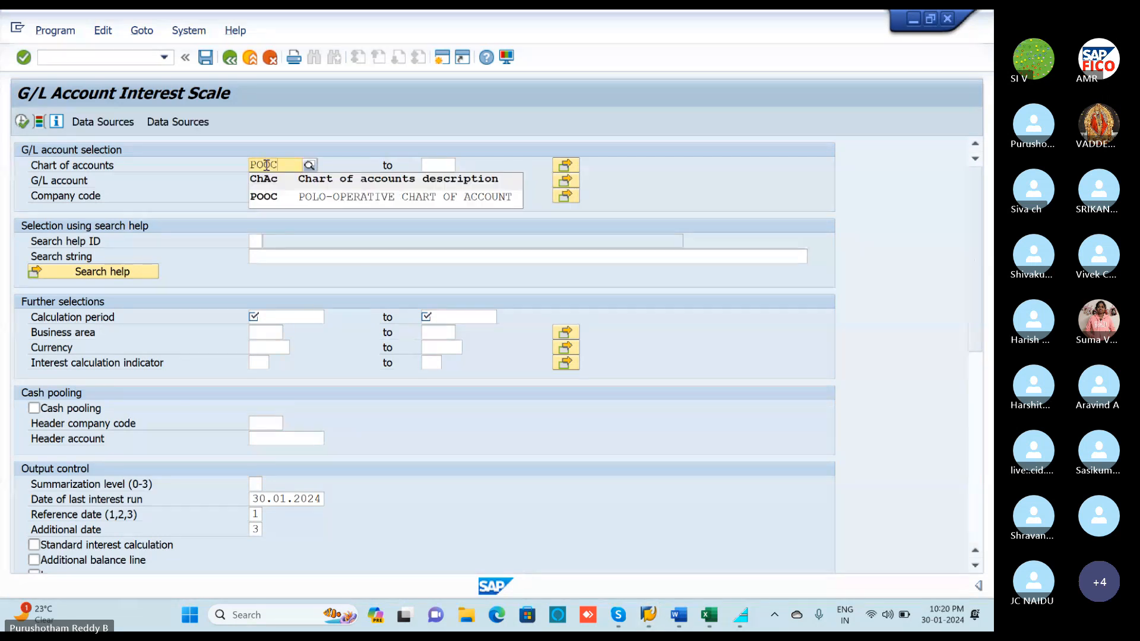
left_click(270, 196)
left_click(274, 179)
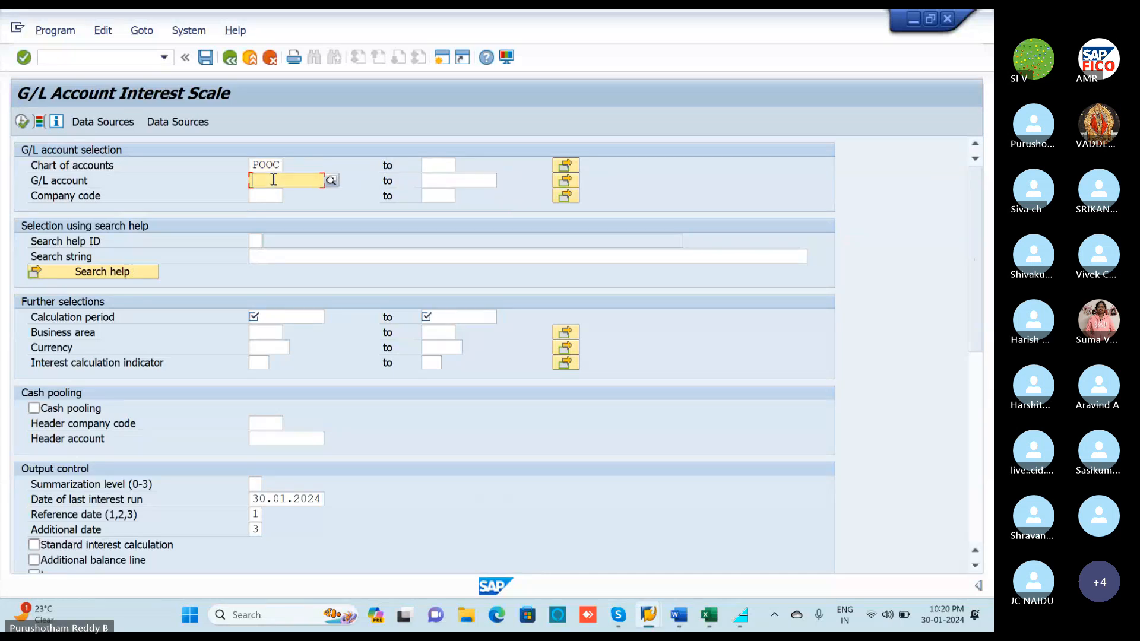
left_click(326, 180)
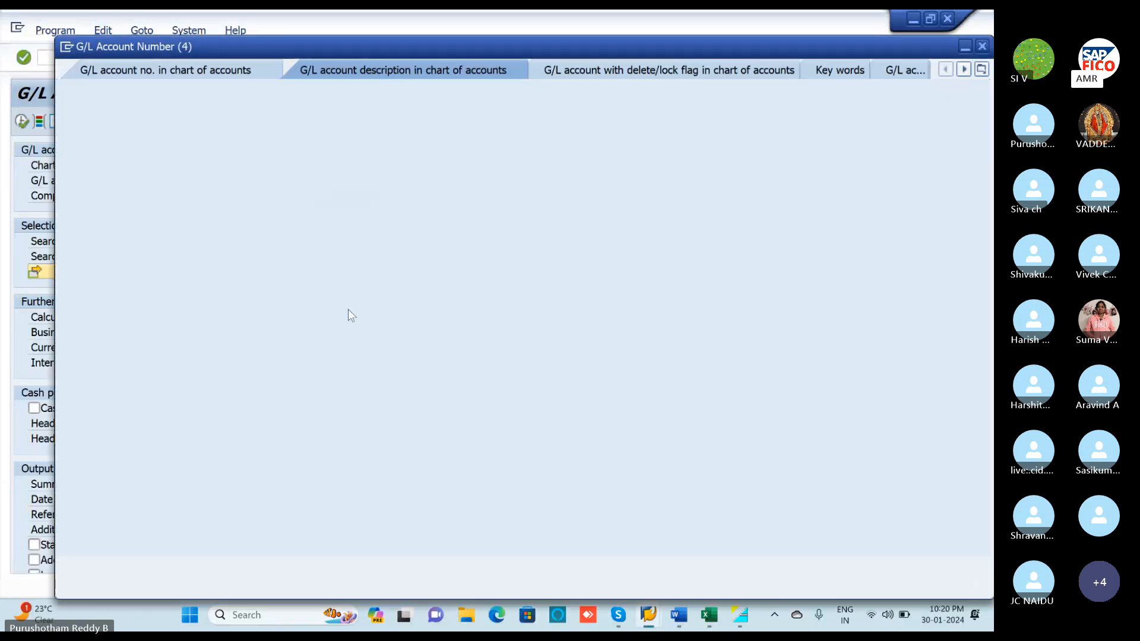
key("Return")
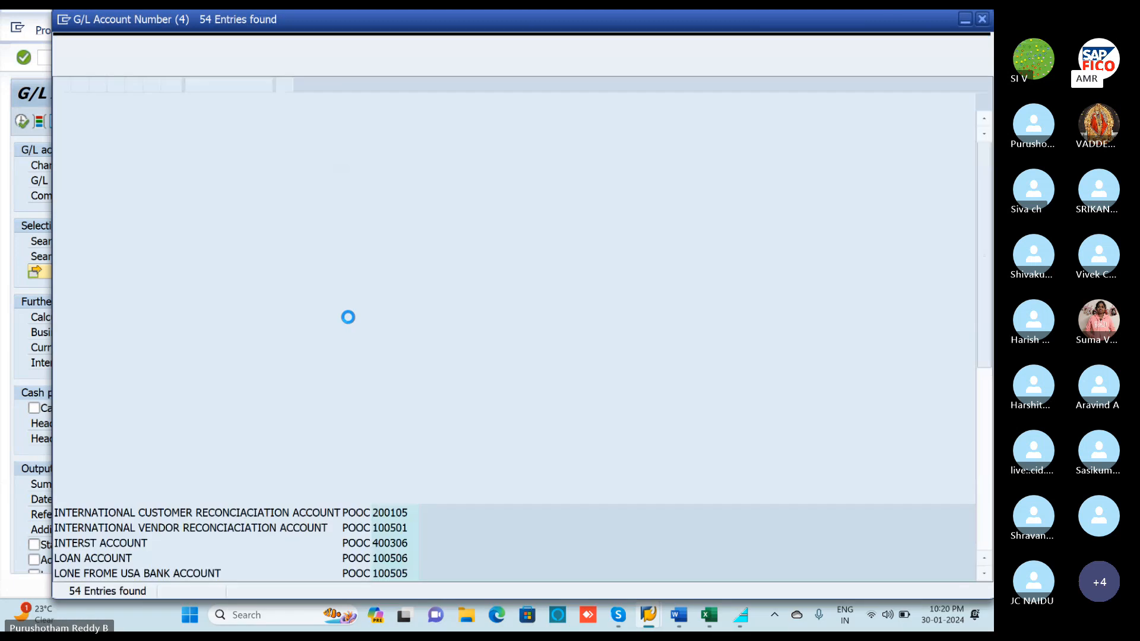
scroll(196, 457, "down", 8)
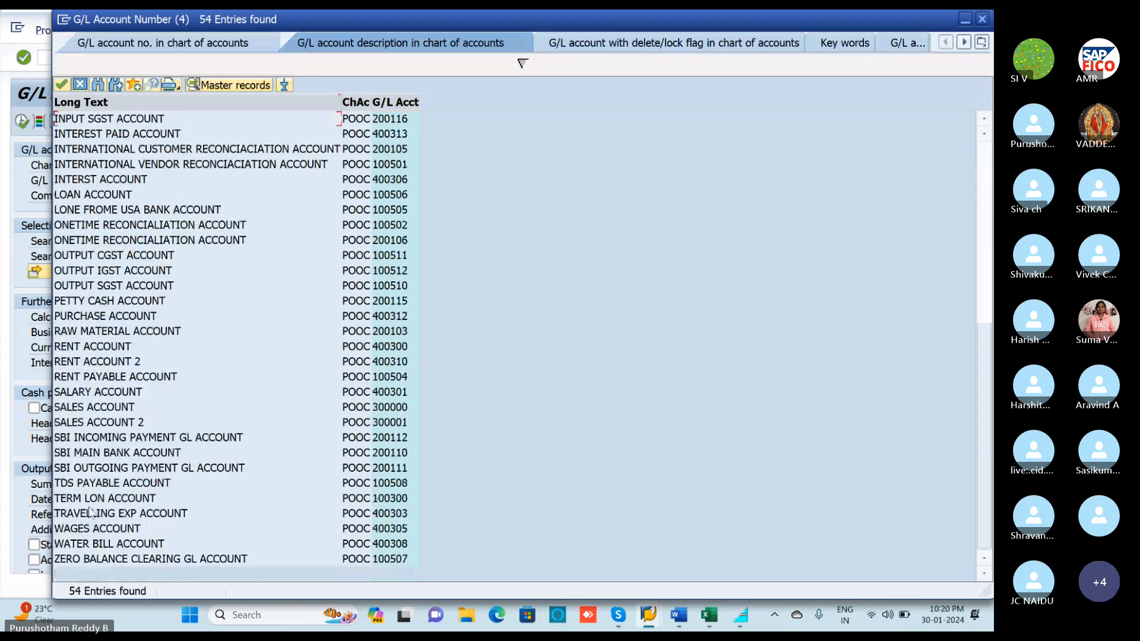
left_click(107, 502)
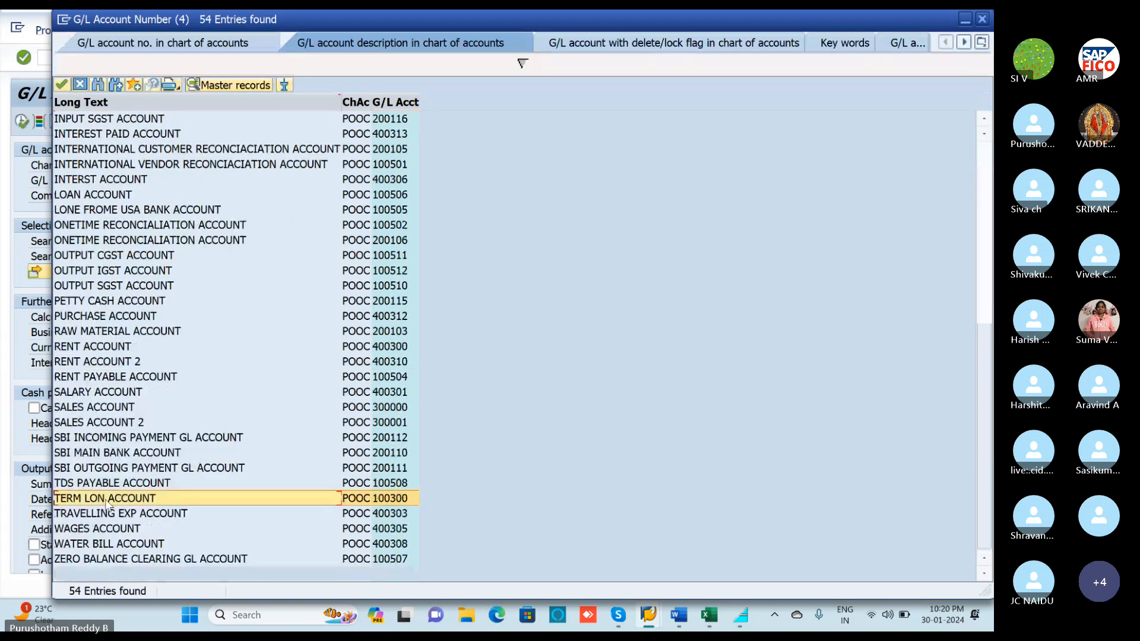
double_click(108, 502)
Enter company code POLO and calculation period 01.04.2023 to 30.01.2024.
left_click(261, 195)
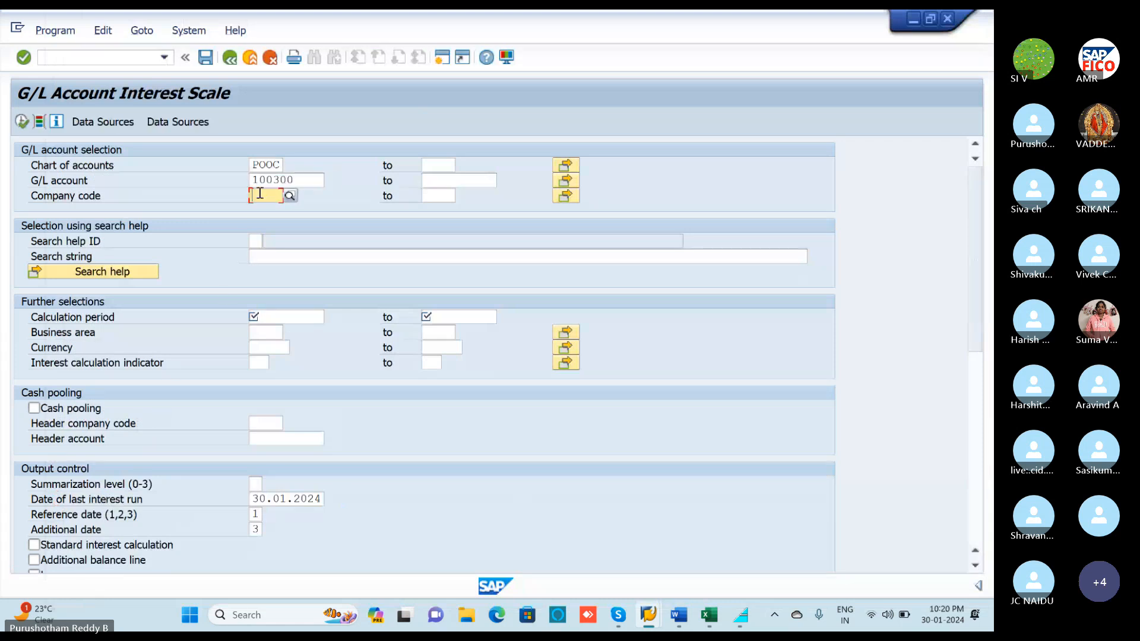
type("POLO")
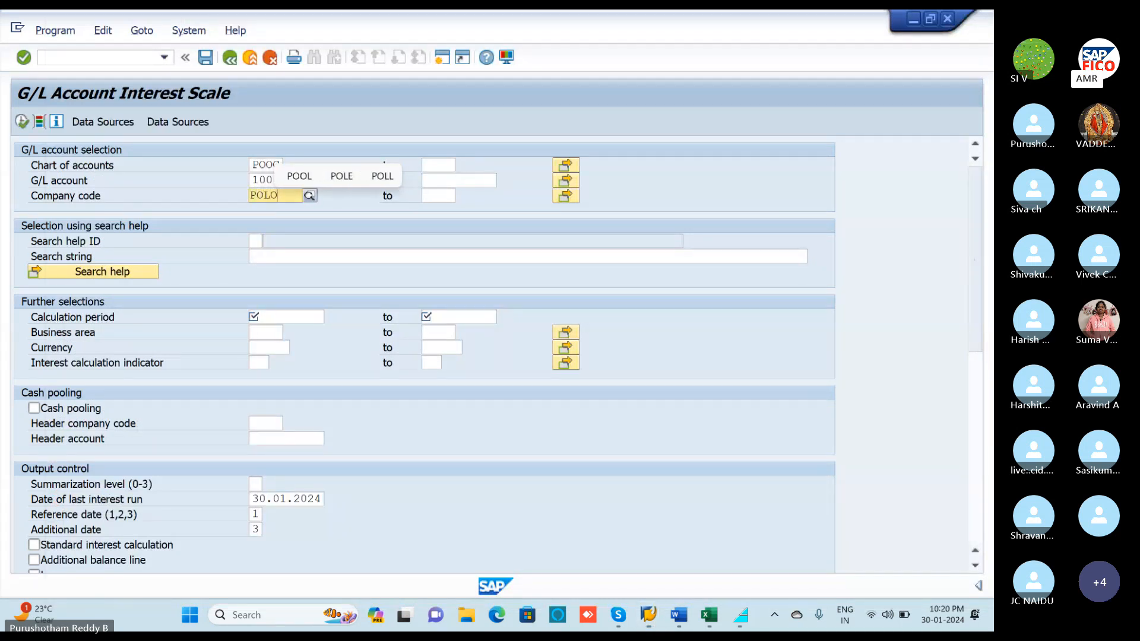
left_click(284, 317)
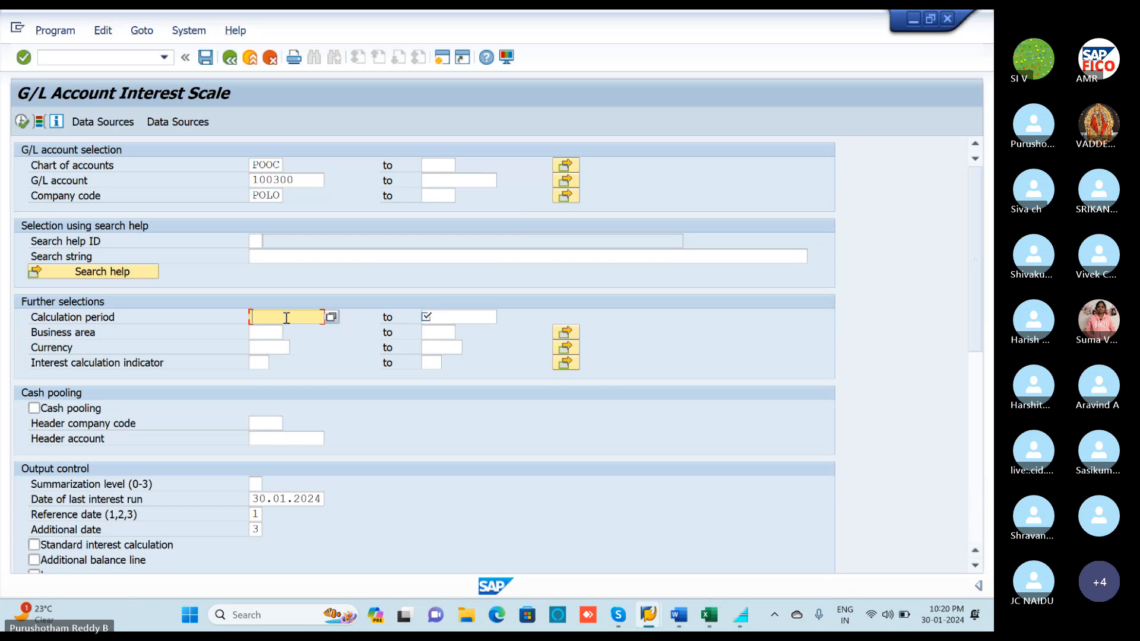
type("01")
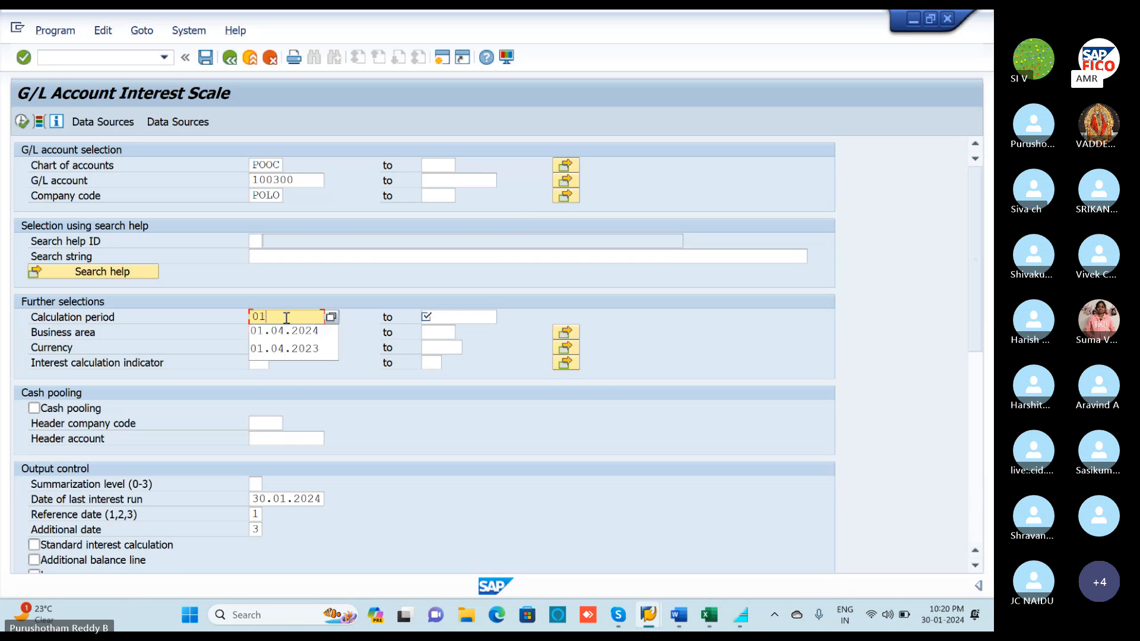
type(".04.2023")
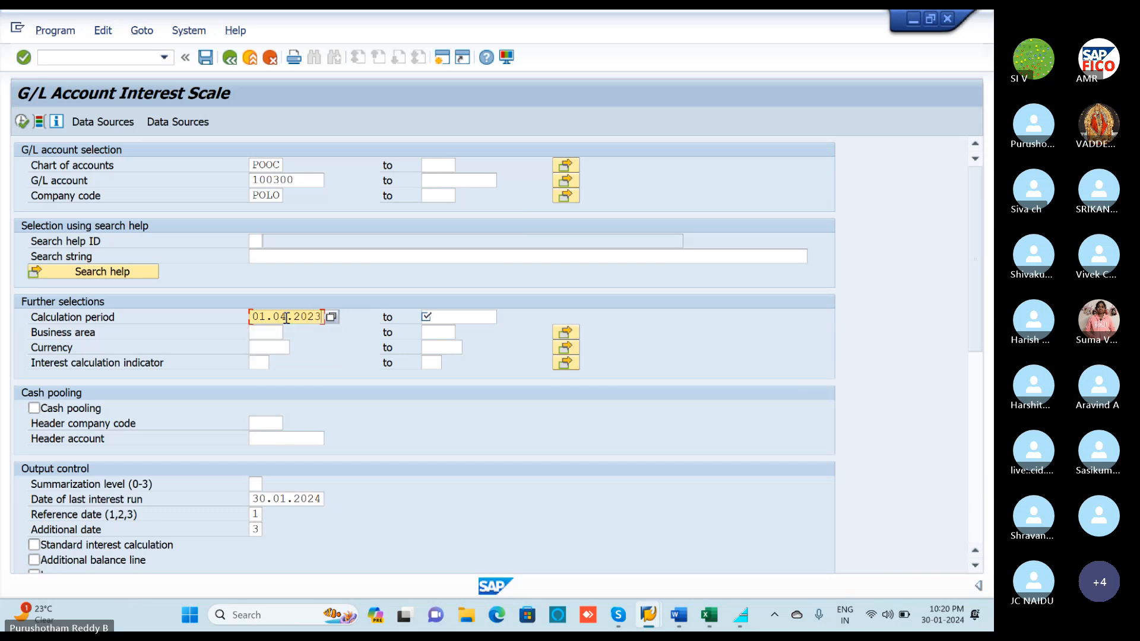
left_click(447, 316)
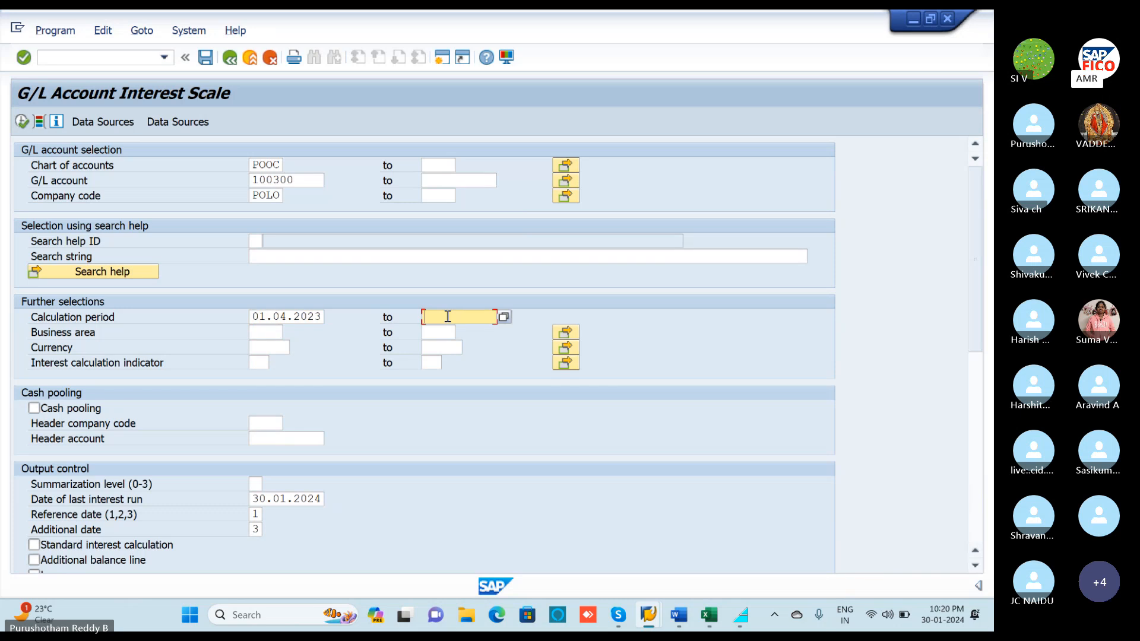
type("30.")
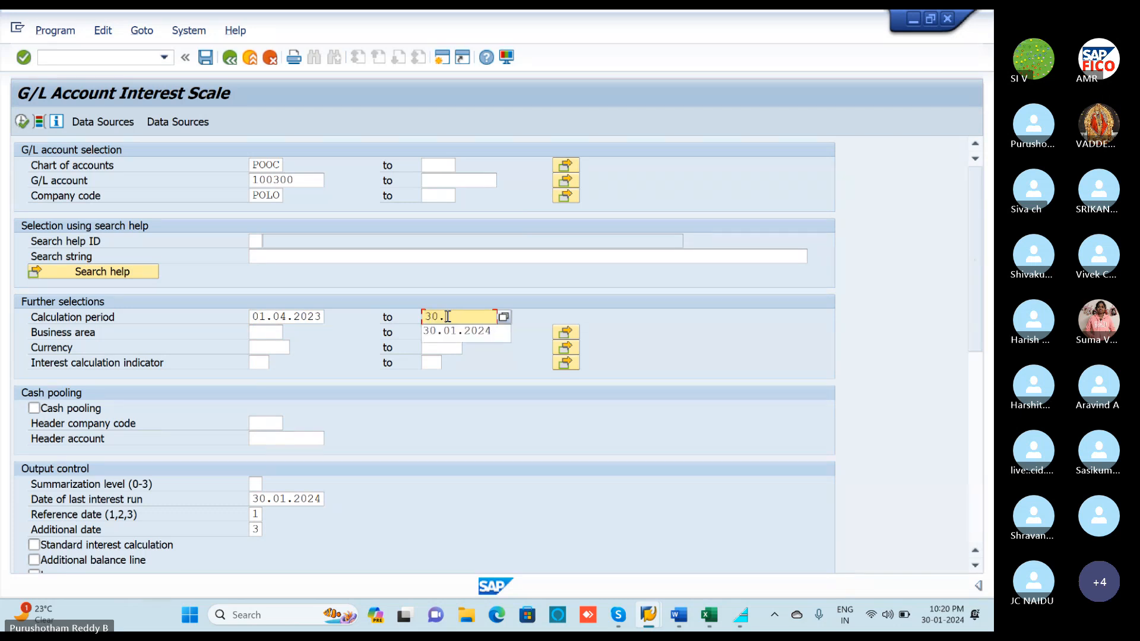
type("01.2024")
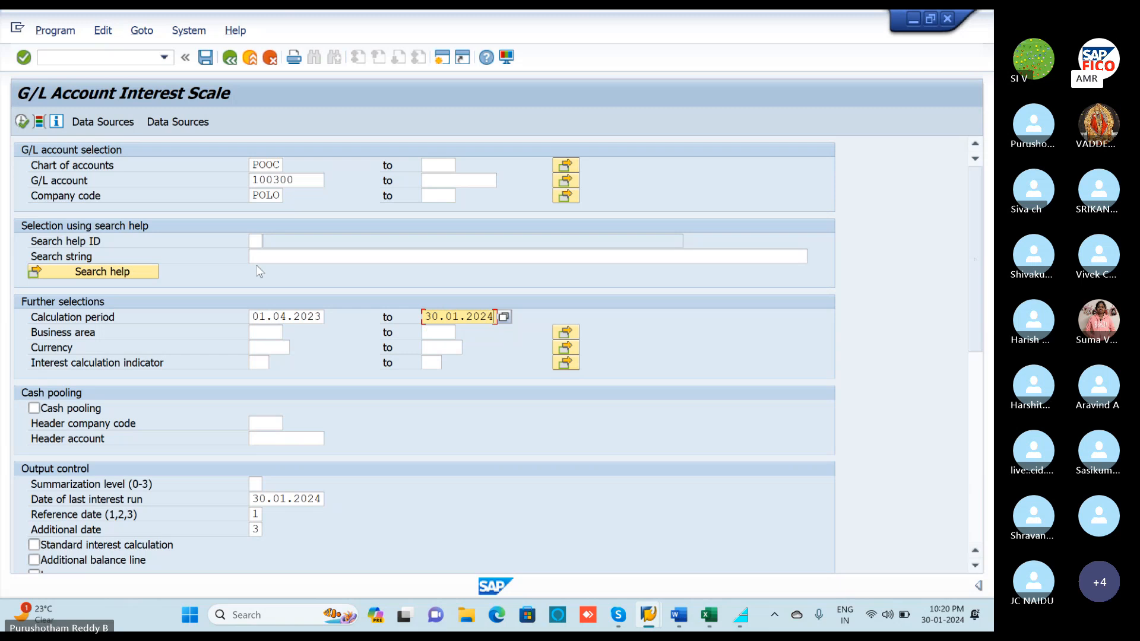
Execute the interest scale for 100300 and review the 29,59 interest at 12%, totalling 90.029,59.
left_click(22, 121)
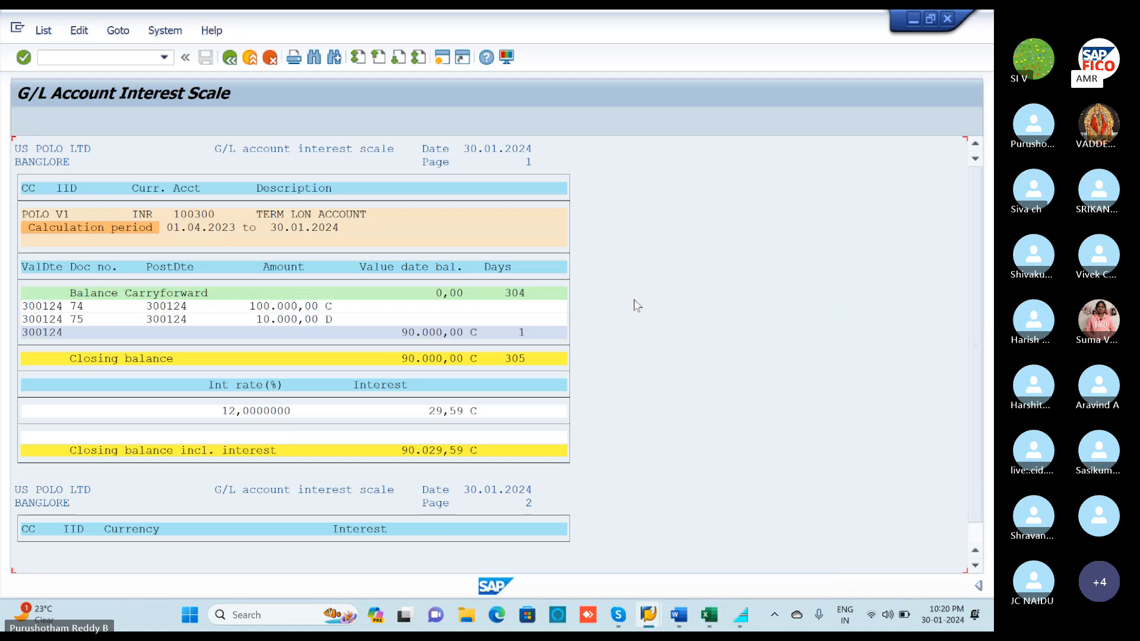
scroll(524, 357, "down", 1)
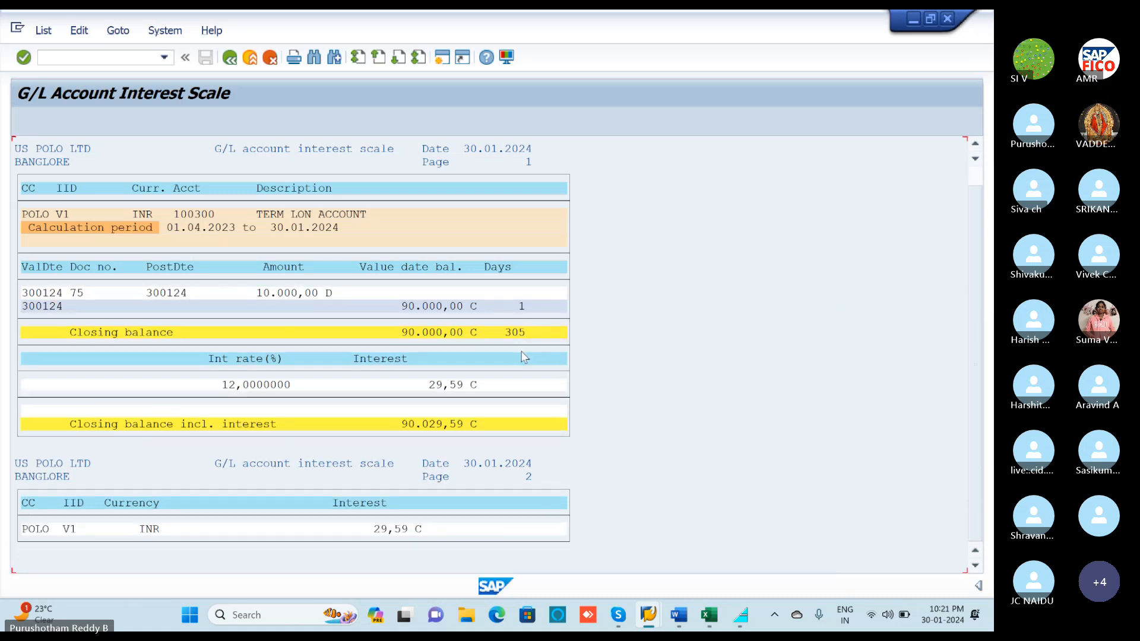
scroll(519, 377, "up", 1)
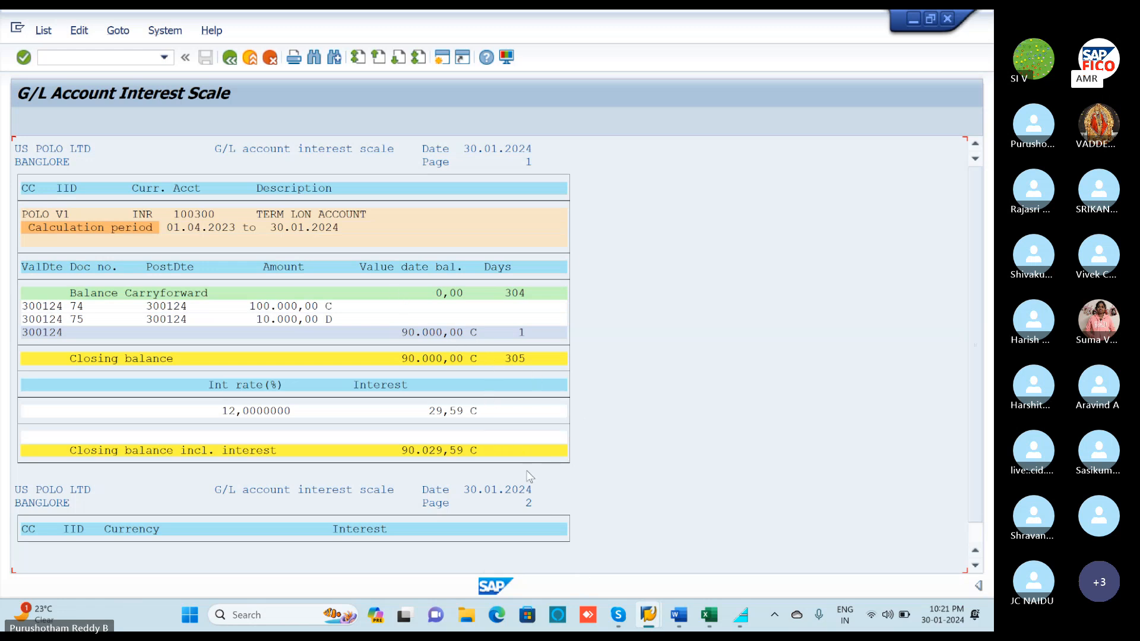
scroll(521, 481, "down", 1)
scroll(522, 481, "up", 1)
left_click(123, 59)
Leave the report with /N and close the Change G/L Account, Easy Access and New Entries sessions.
type("/N")
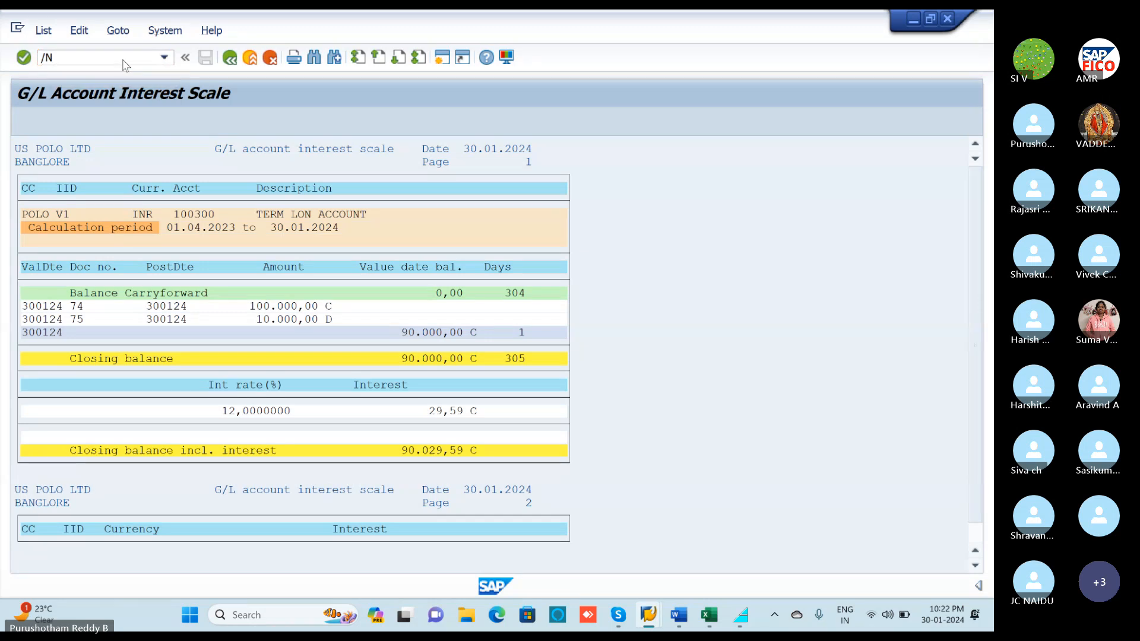
key("Return")
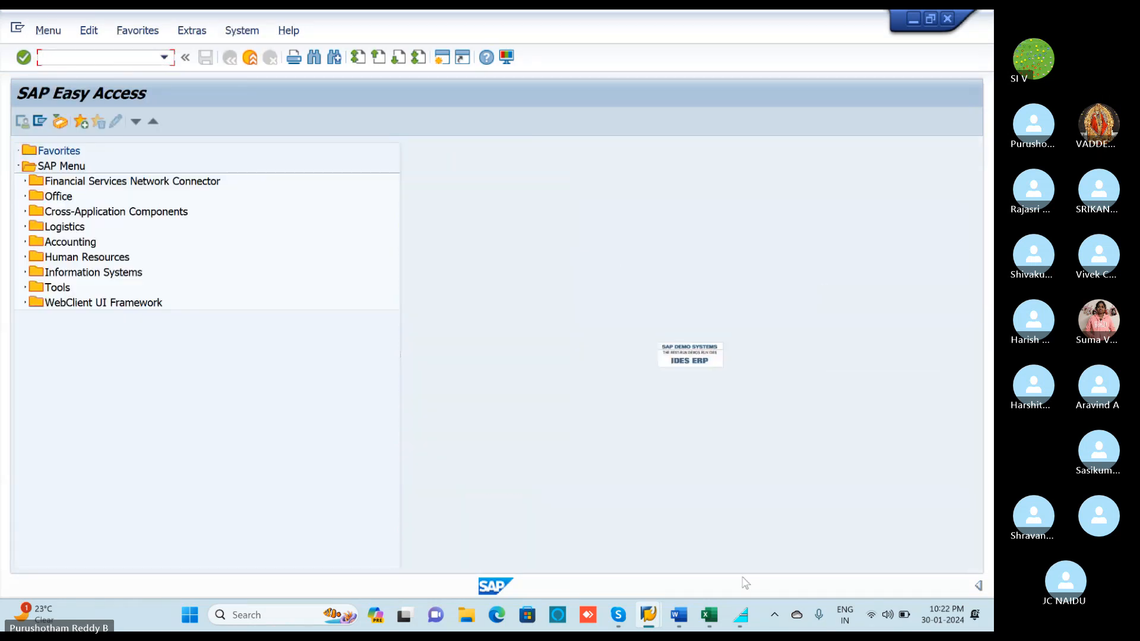
mouse_move(672, 614)
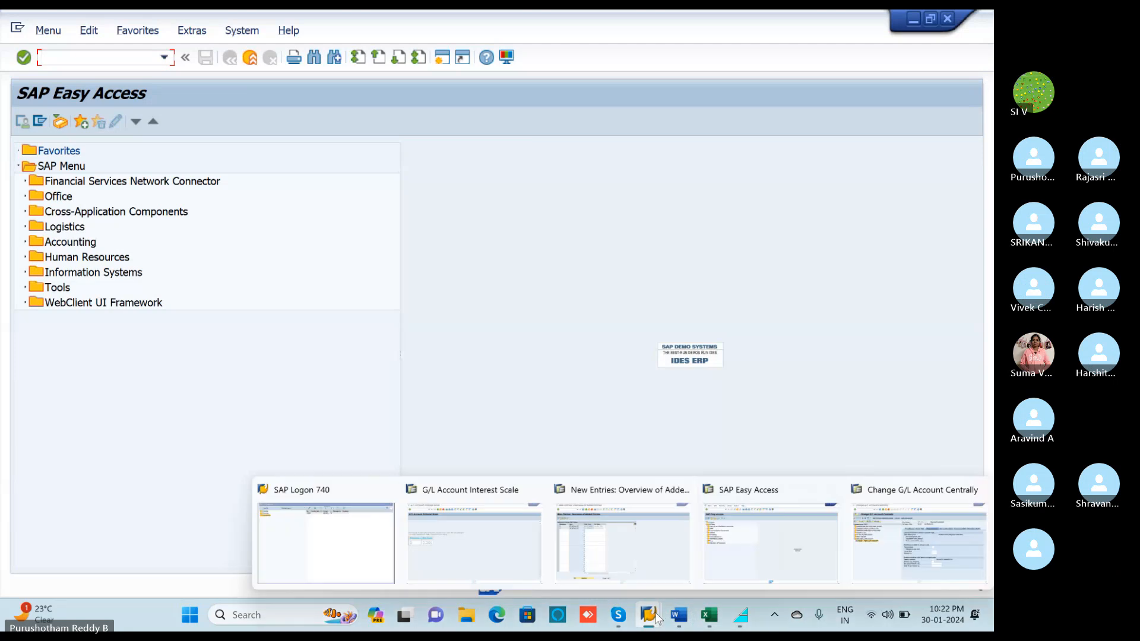
left_click(980, 490)
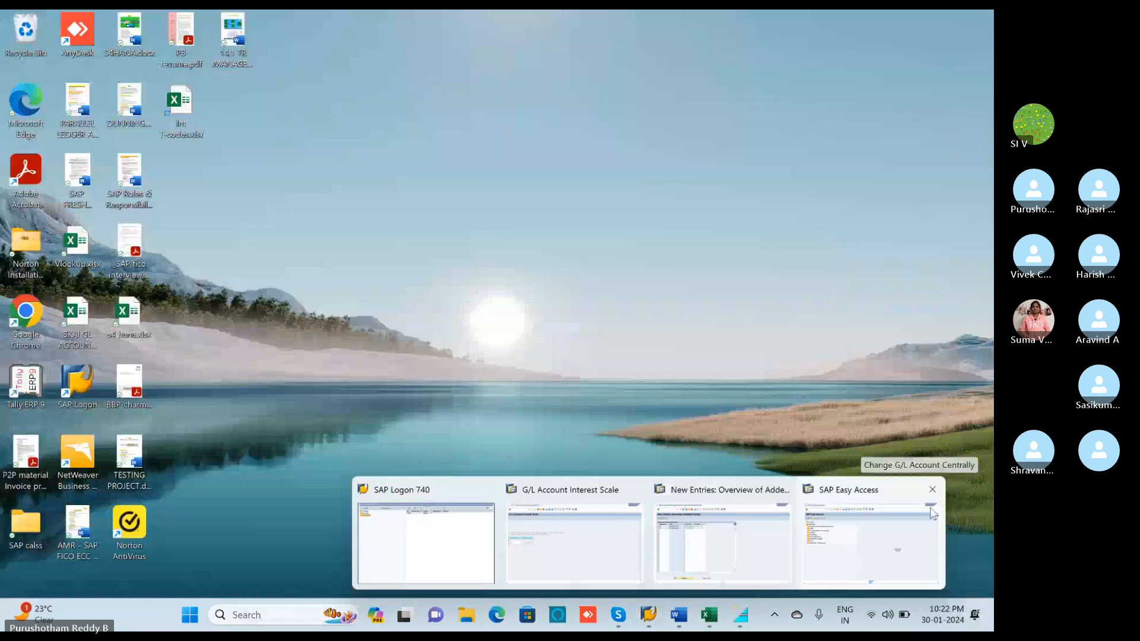
left_click(933, 490)
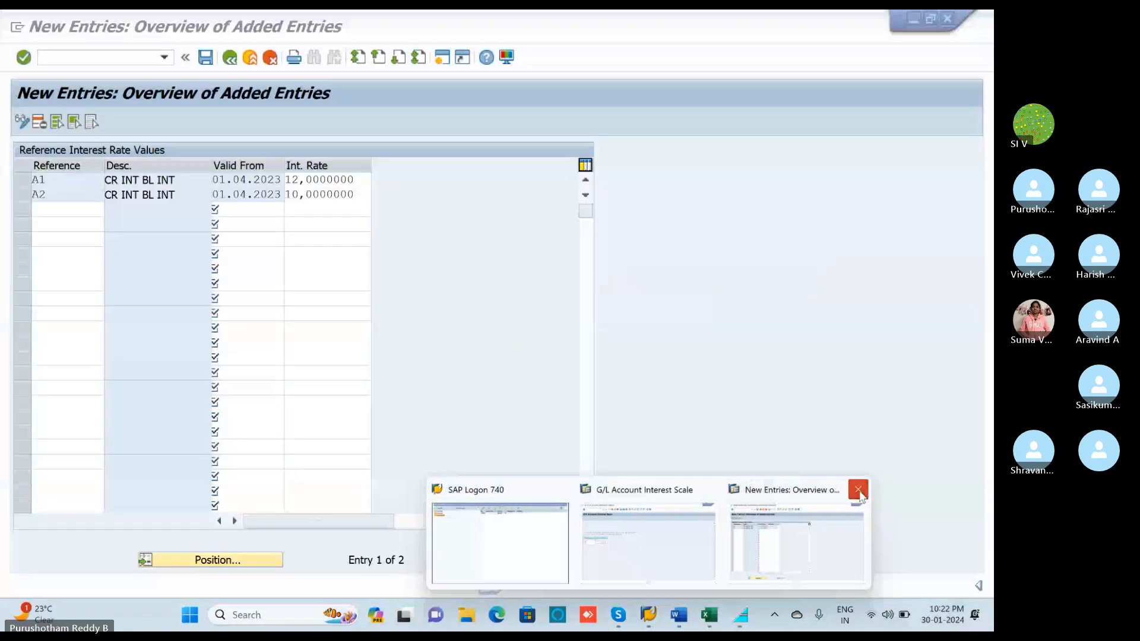
left_click(858, 489)
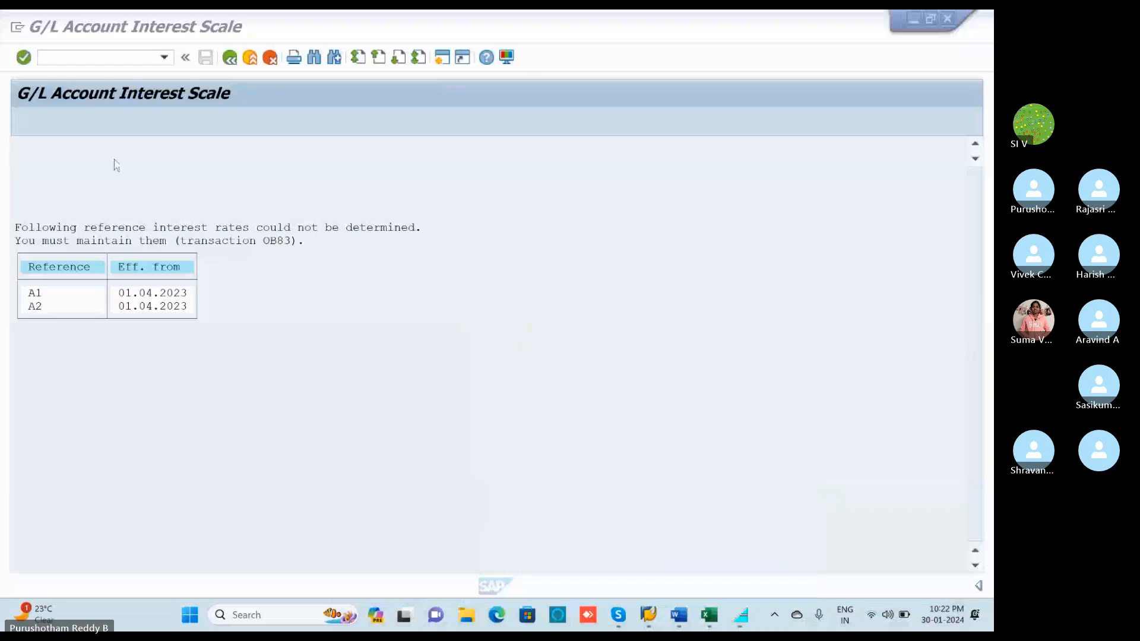
Return the interest scale session to Easy Access, log off SAP, and close SAP Logon 740.
left_click(105, 59)
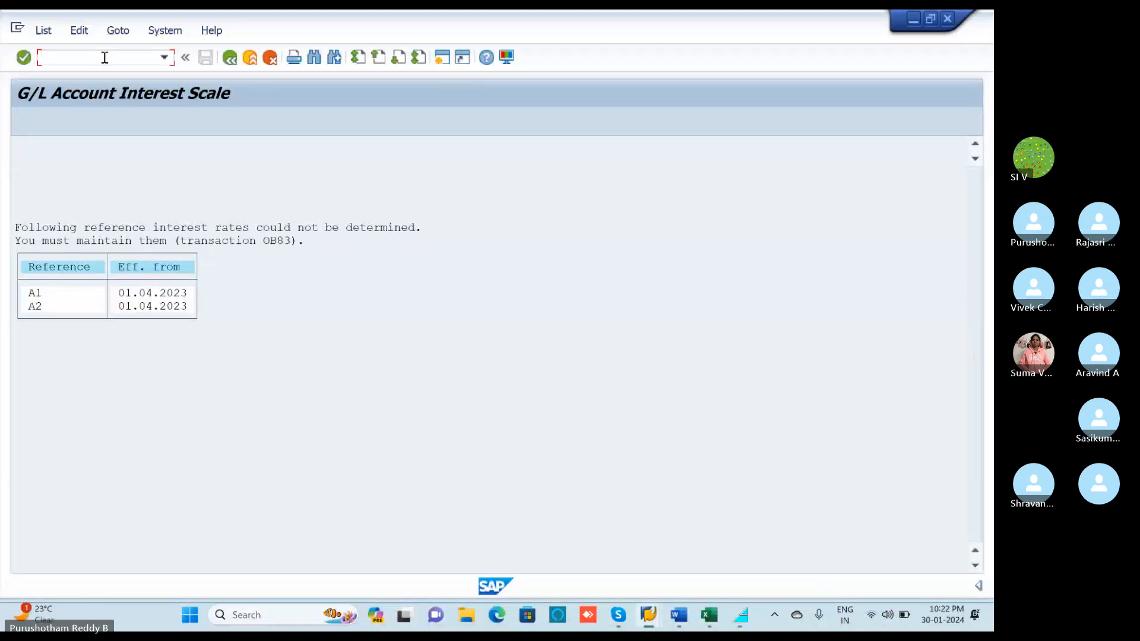
type("/N")
key("Return")
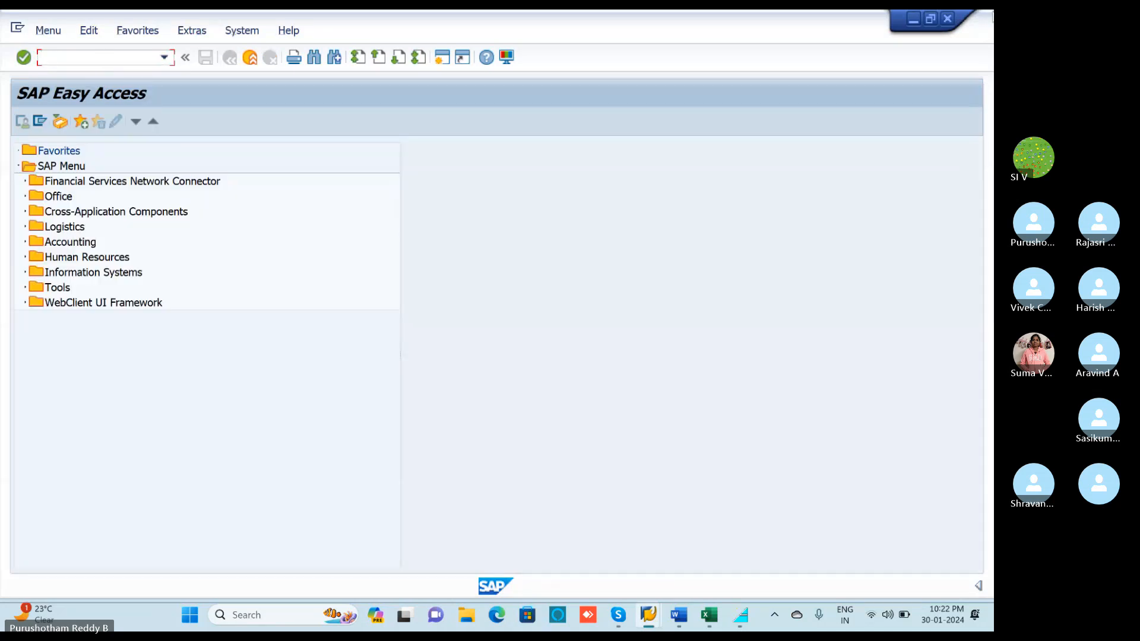
left_click(253, 30)
left_click(245, 290)
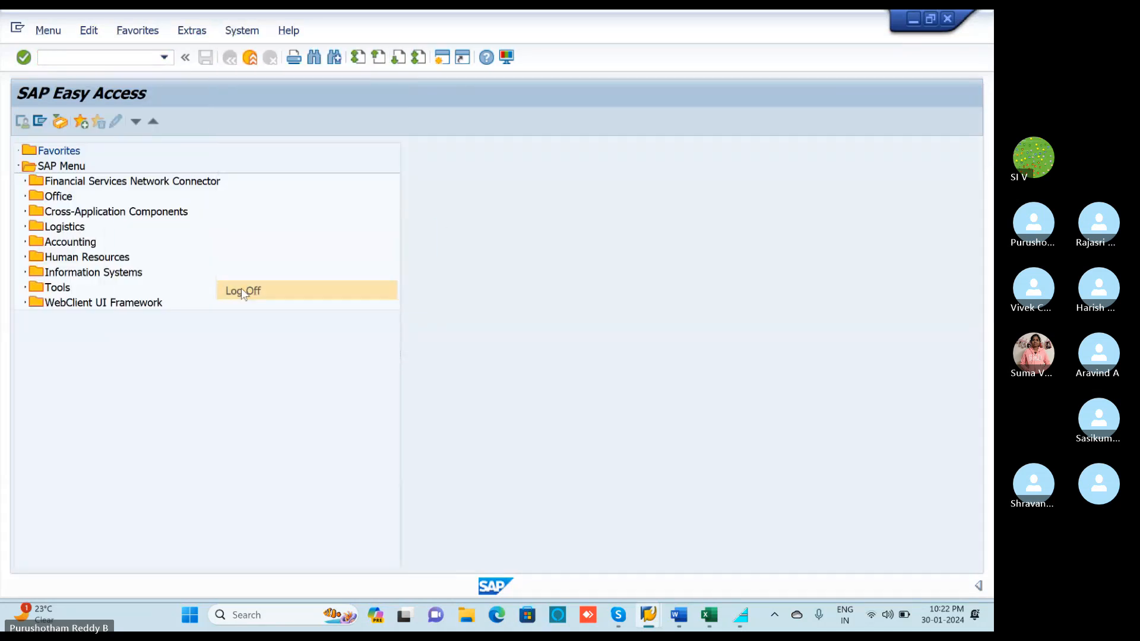
left_click(210, 301)
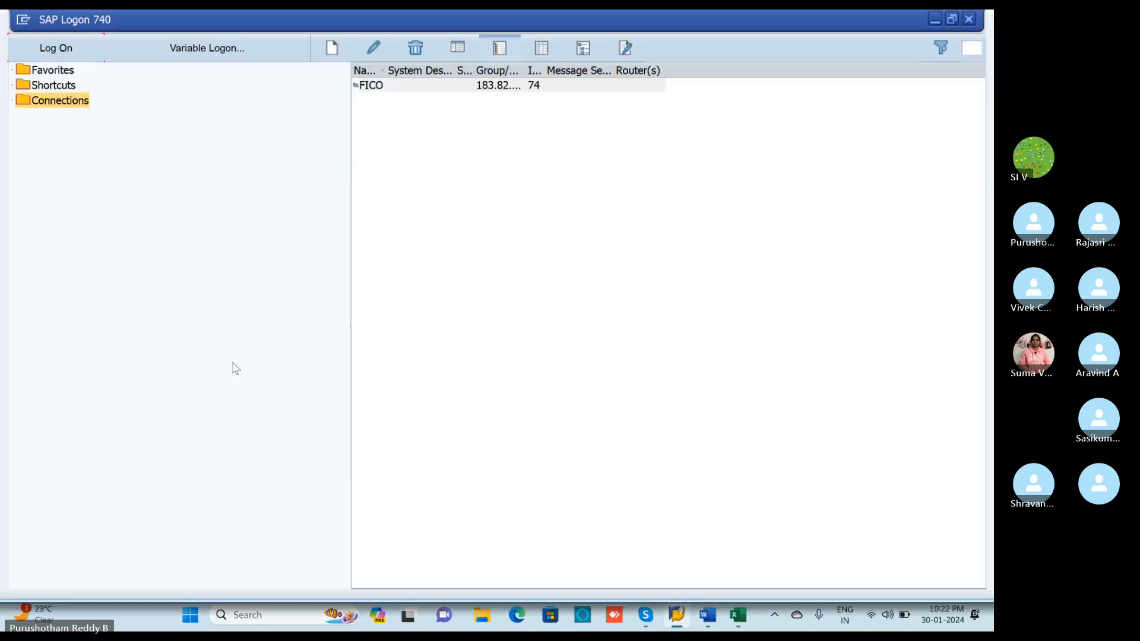
left_click(969, 19)
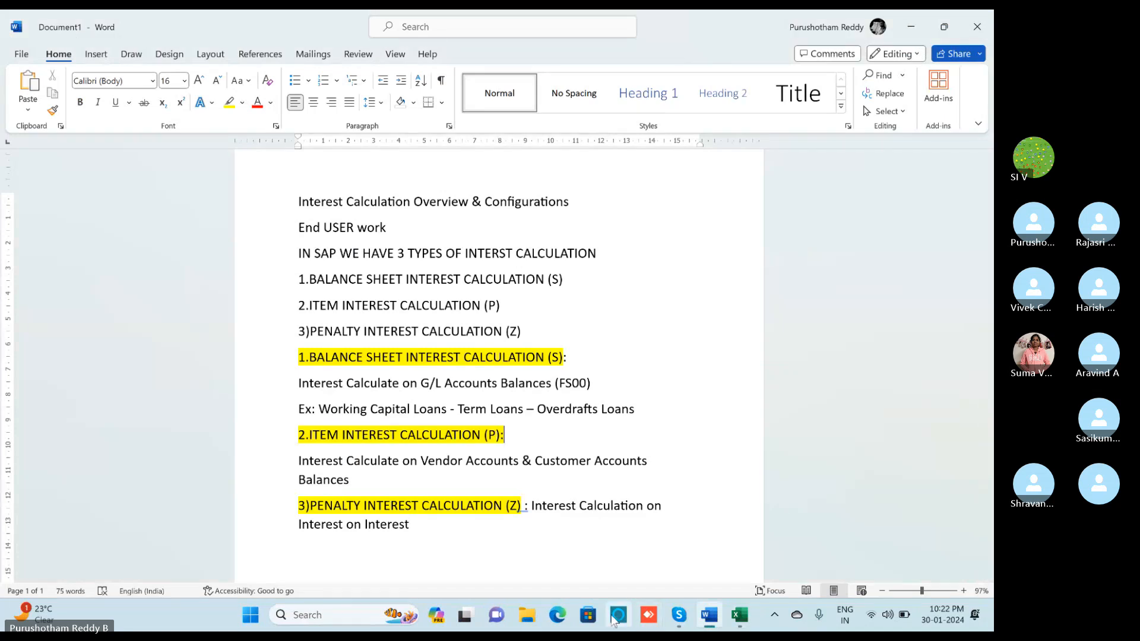
Bring the Skype meeting to the front and close its chat panel so the video grid fills the window.
scroll(601, 535, "up", 1)
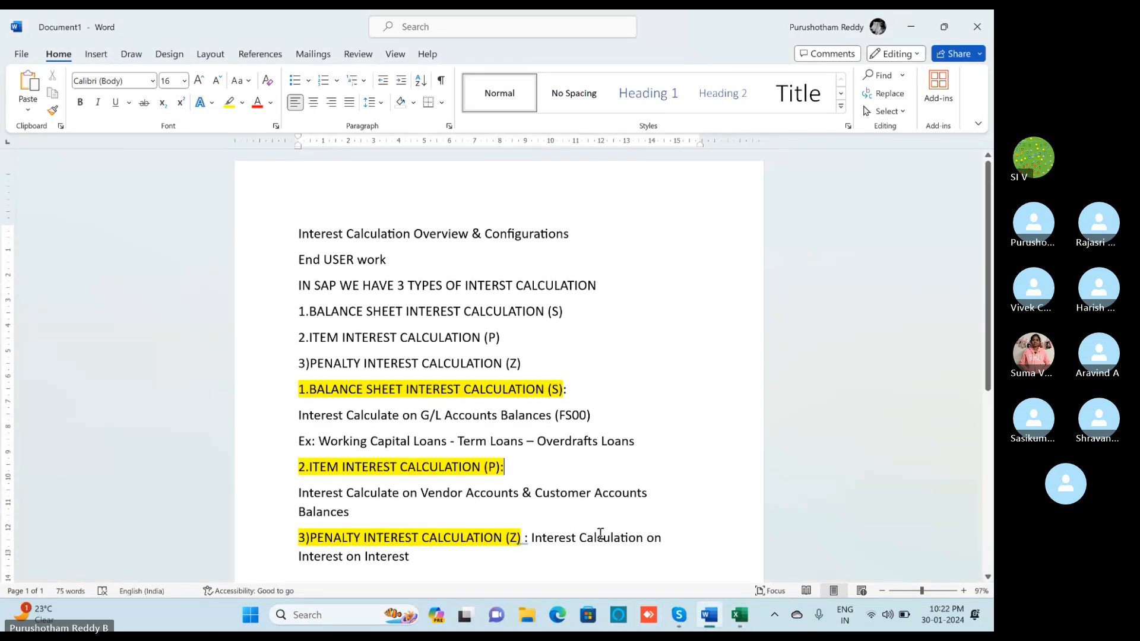
scroll(600, 534, "down", 2)
left_click(681, 618)
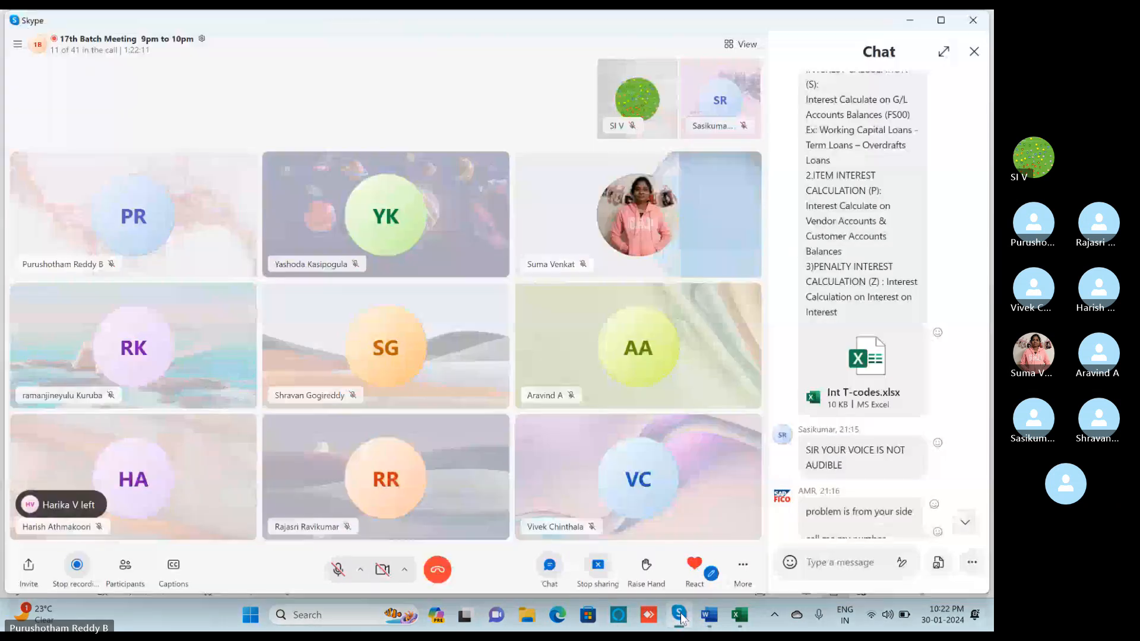
left_click(974, 52)
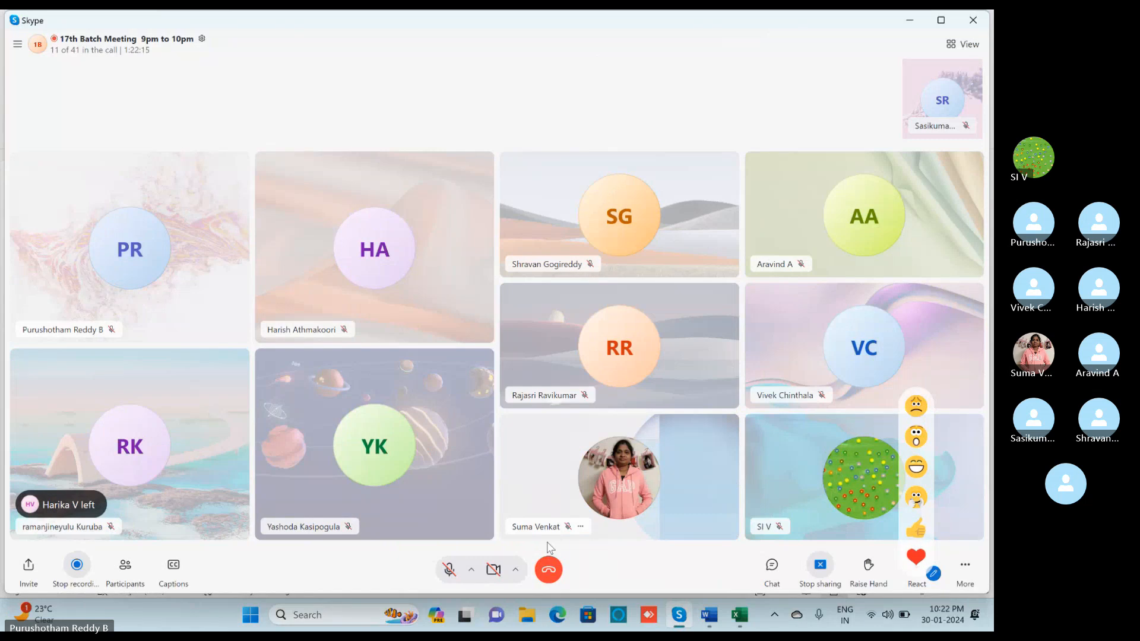